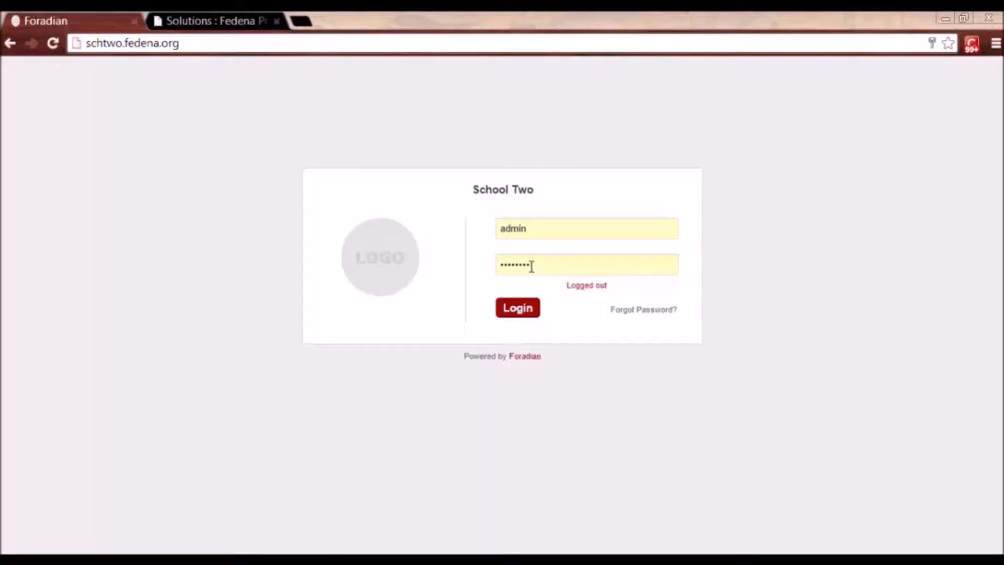
Log in with the school administrator credentials to reach the School Two dashboard.
click(517, 309)
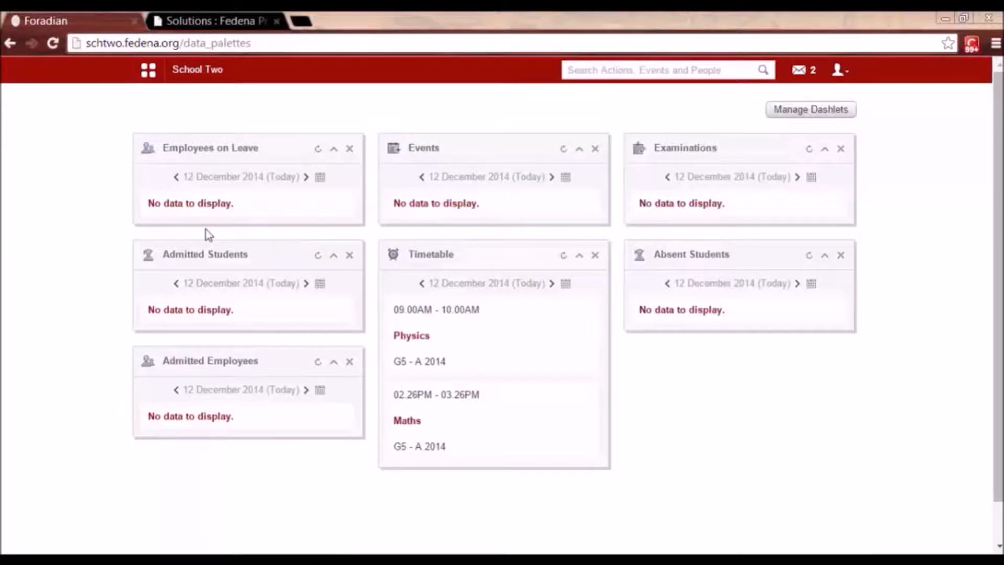
Page the Admitted Students dashlet to 08 December 2014, then open Manage Dashlets.
click(175, 284)
click(176, 284)
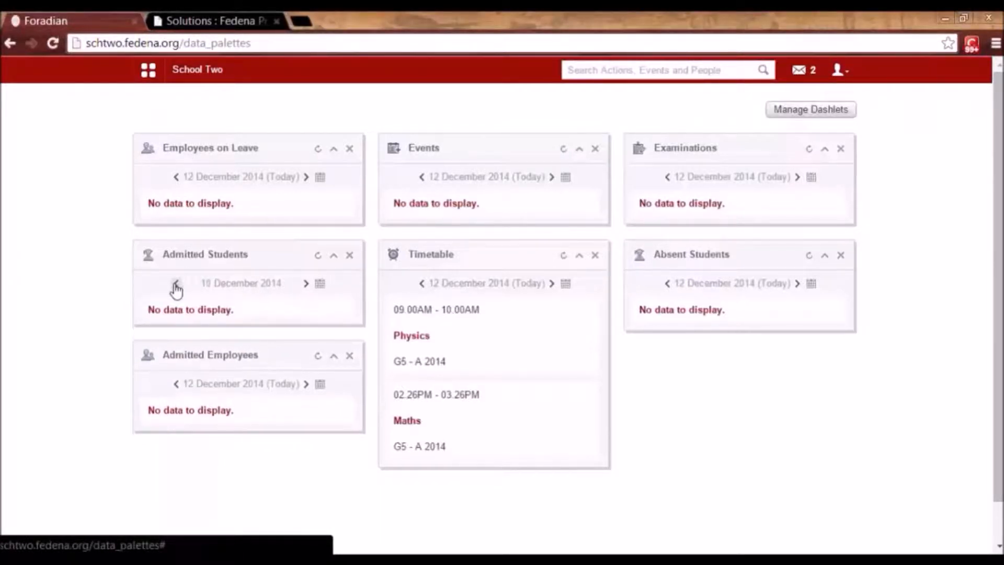
click(176, 283)
click(176, 283)
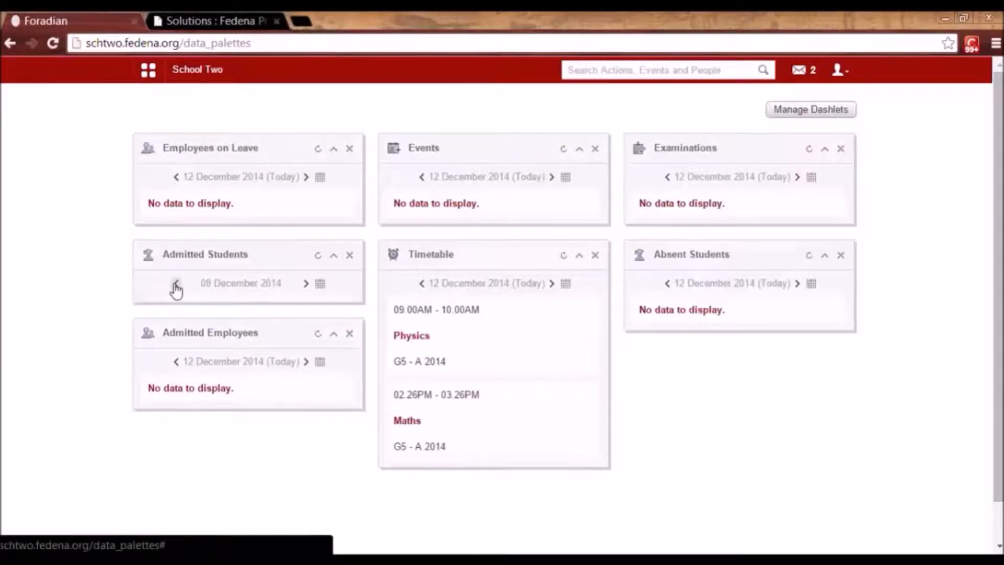
click(176, 283)
click(306, 284)
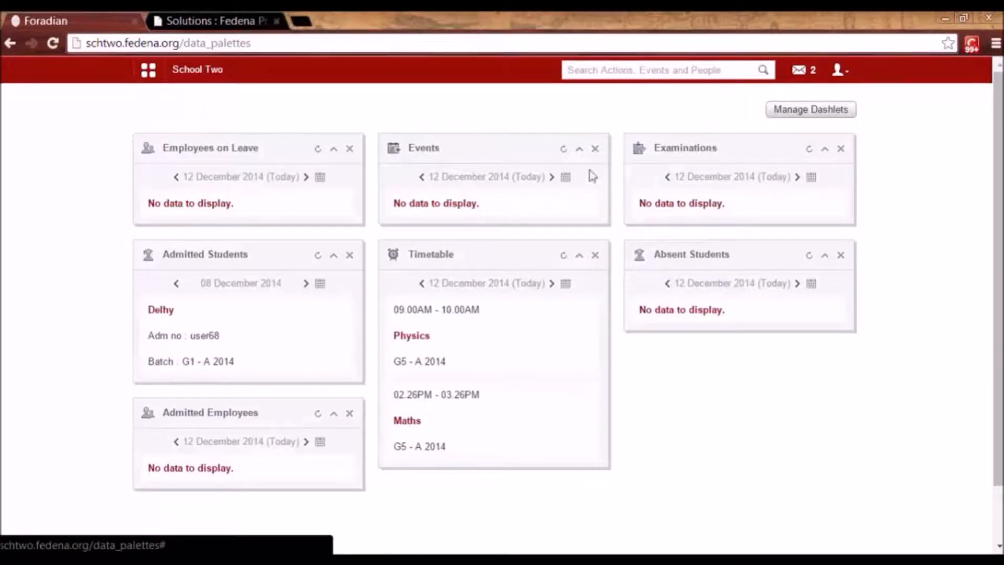
click(783, 116)
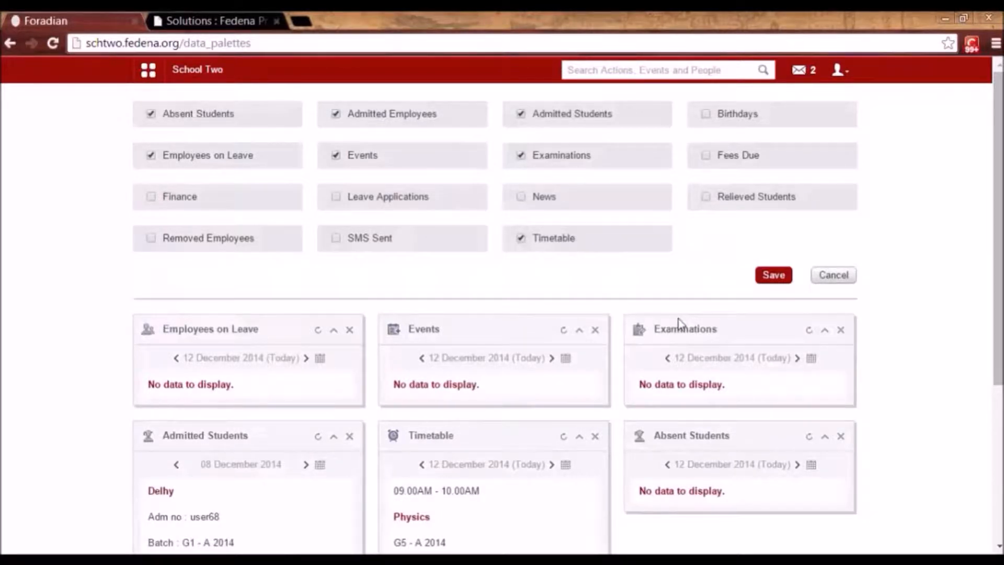
Browse the Academics, Collaboration and Data and Reports menu sections, then open Administration > Settings.
click(148, 70)
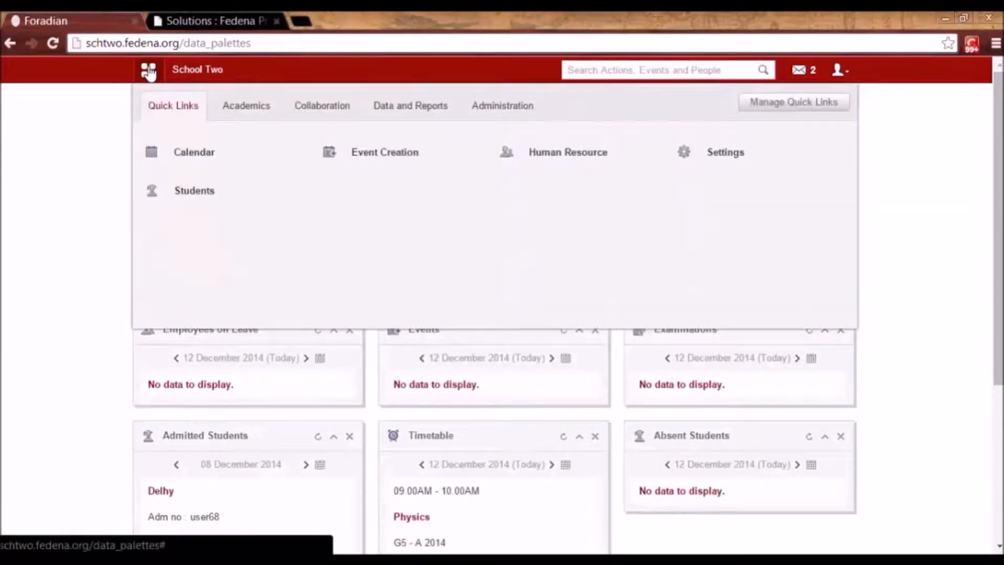
click(245, 116)
click(324, 113)
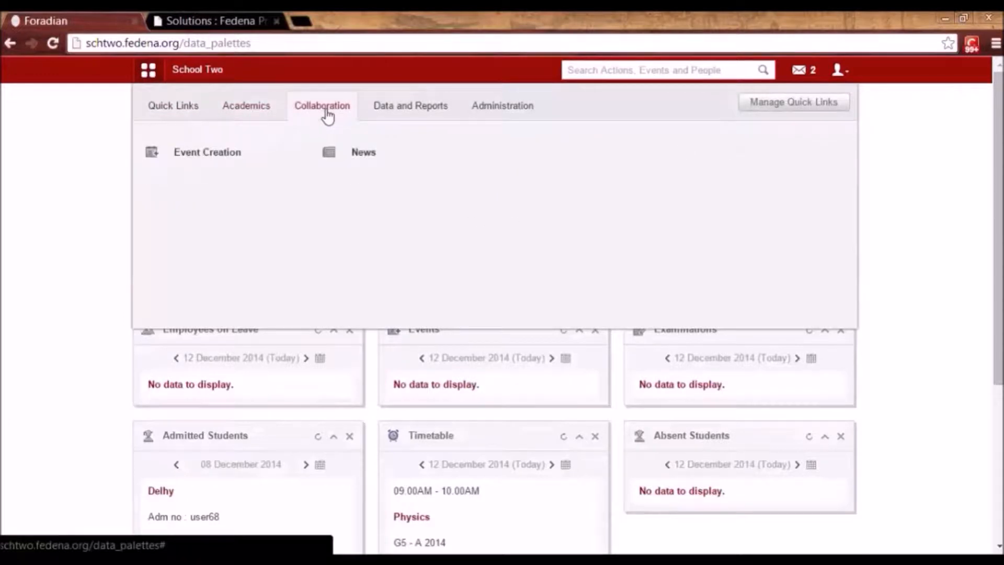
click(387, 119)
click(490, 111)
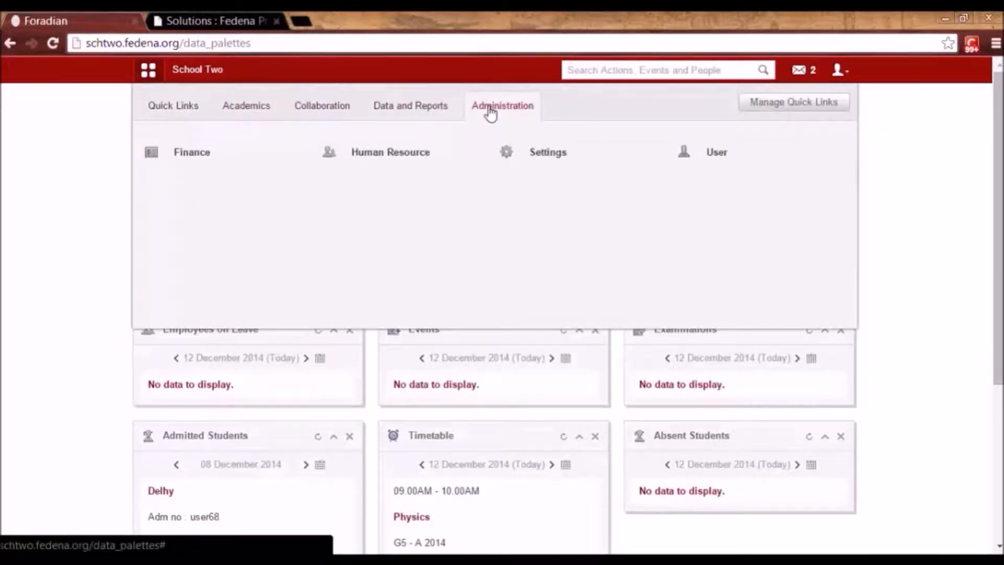
click(537, 153)
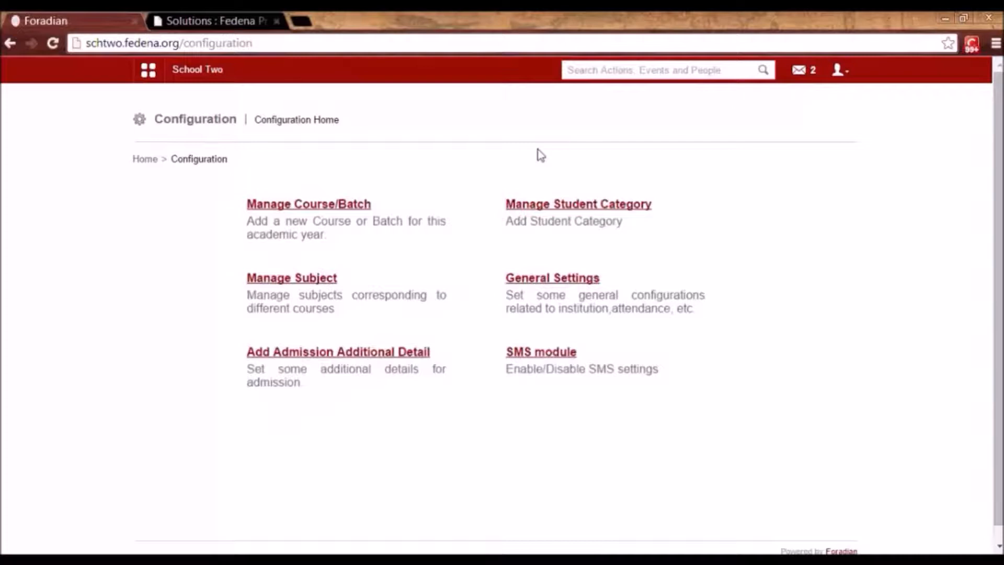
Open General Settings and review Student Attendance Type options, leaving it on Daily.
click(557, 279)
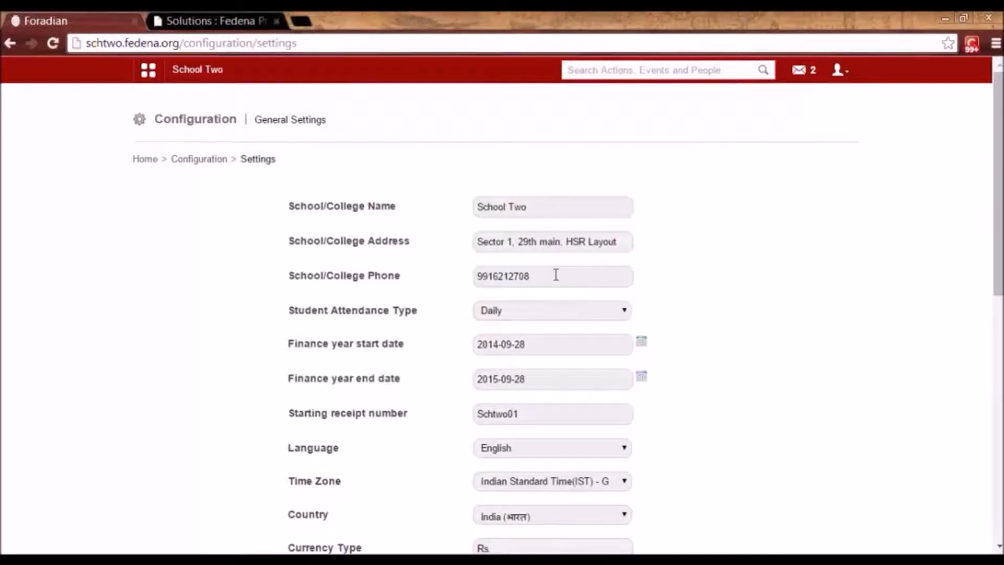
scroll(556, 275, down, 2)
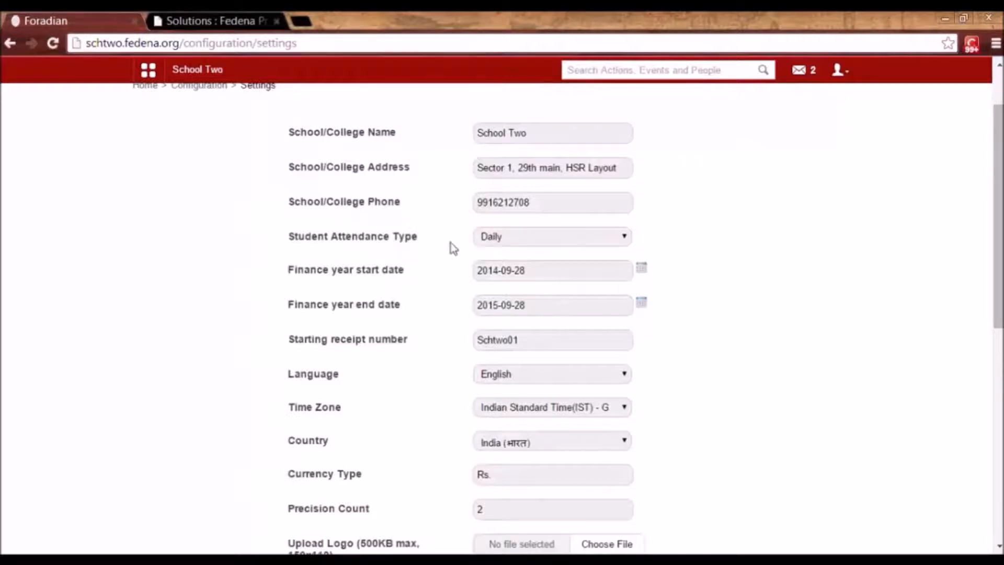
click(545, 243)
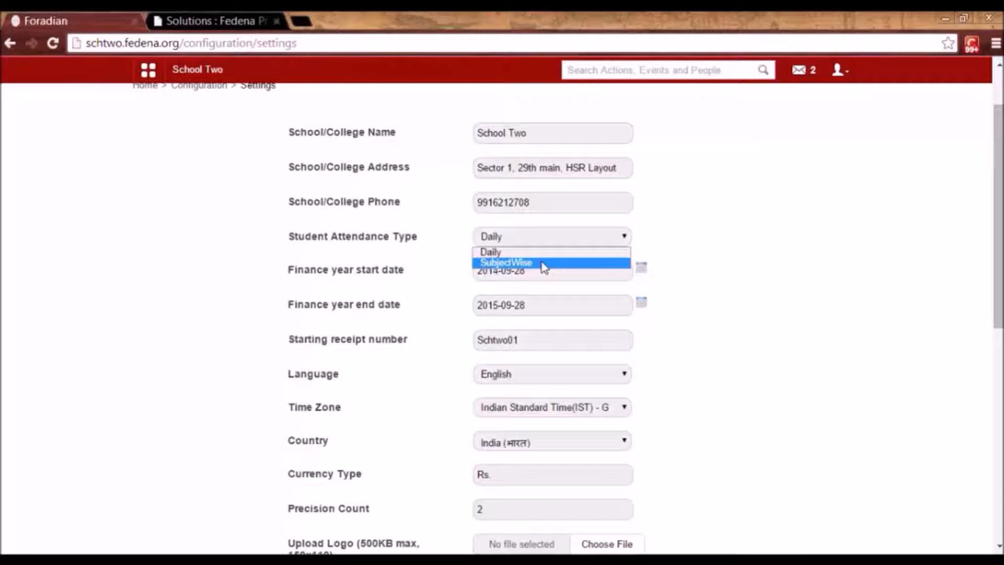
click(264, 284)
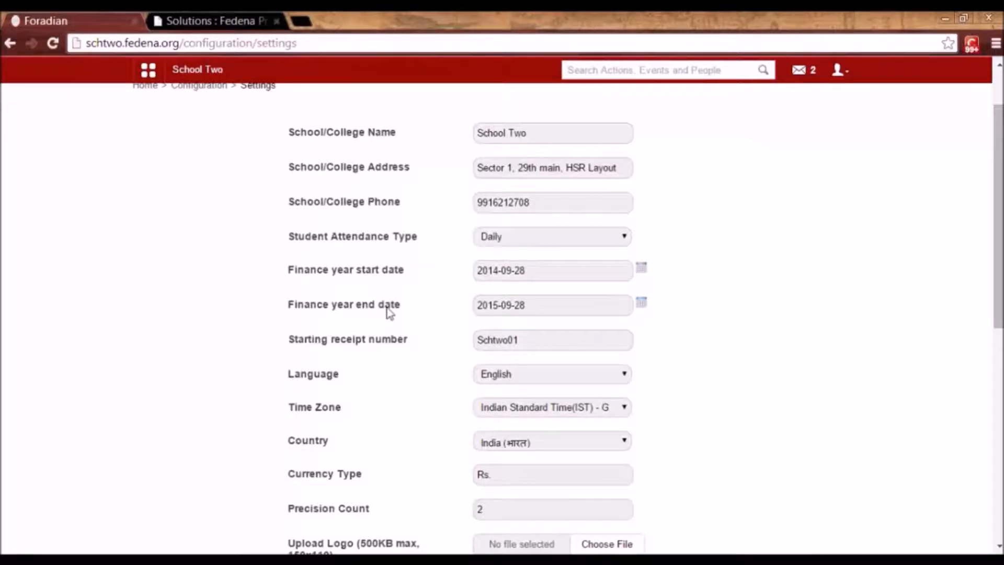
Select all four grading systems (ICSE, CCE, CWA, GPA) under Include Grading Systems.
scroll(388, 312, down, 3)
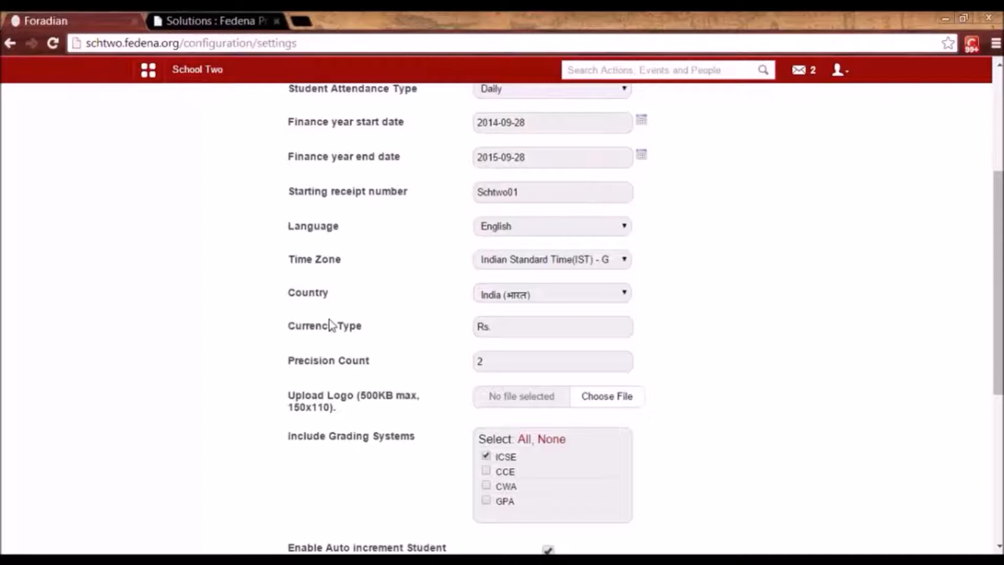
scroll(335, 330, down, 4)
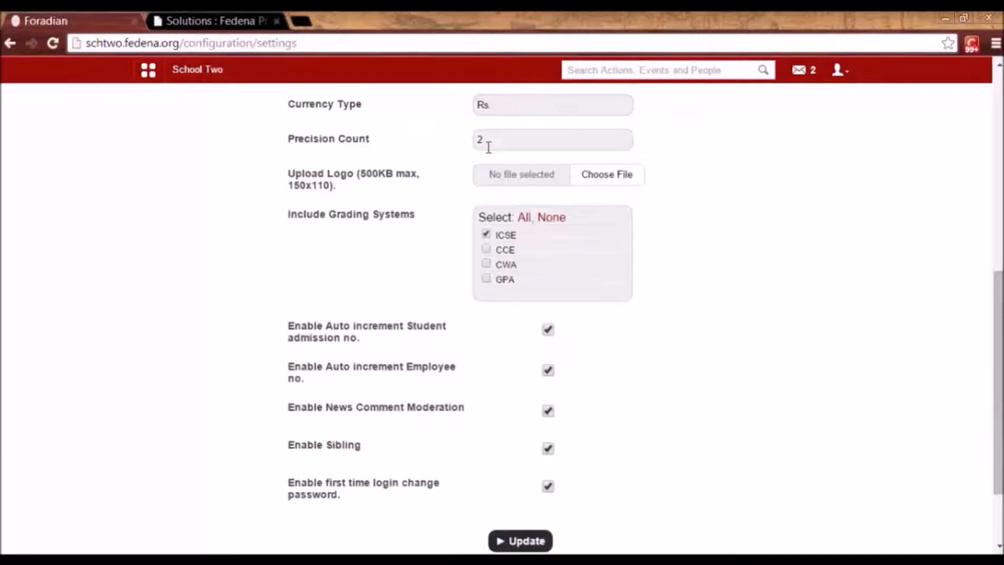
scroll(523, 167, down, 2)
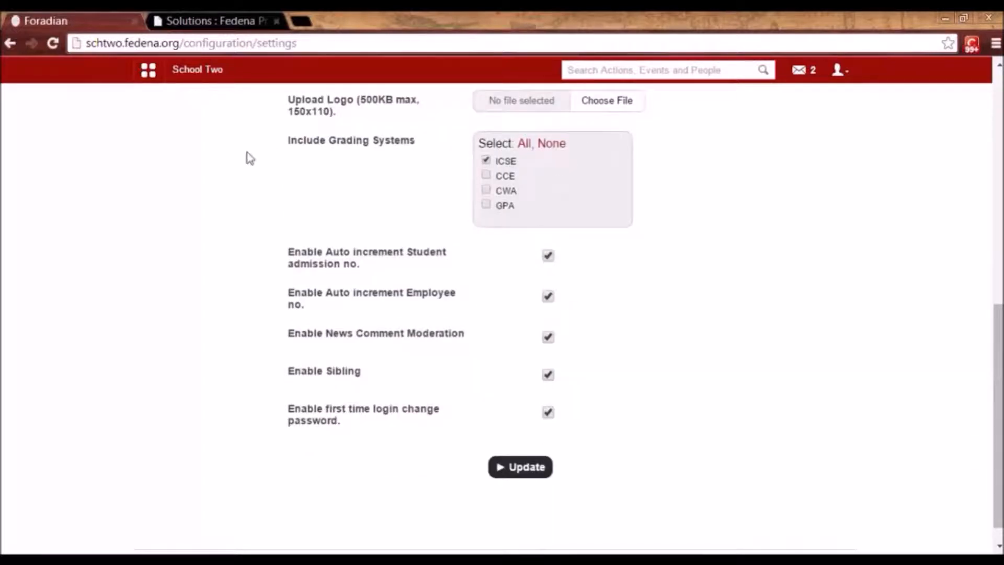
click(523, 146)
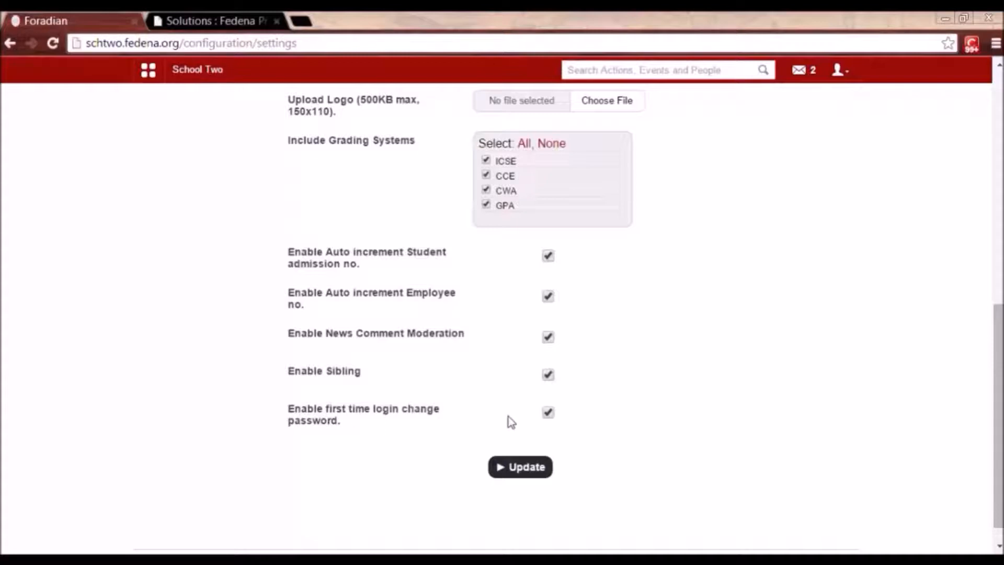
Update the general settings, then return to Configuration via Administration > Settings.
click(527, 467)
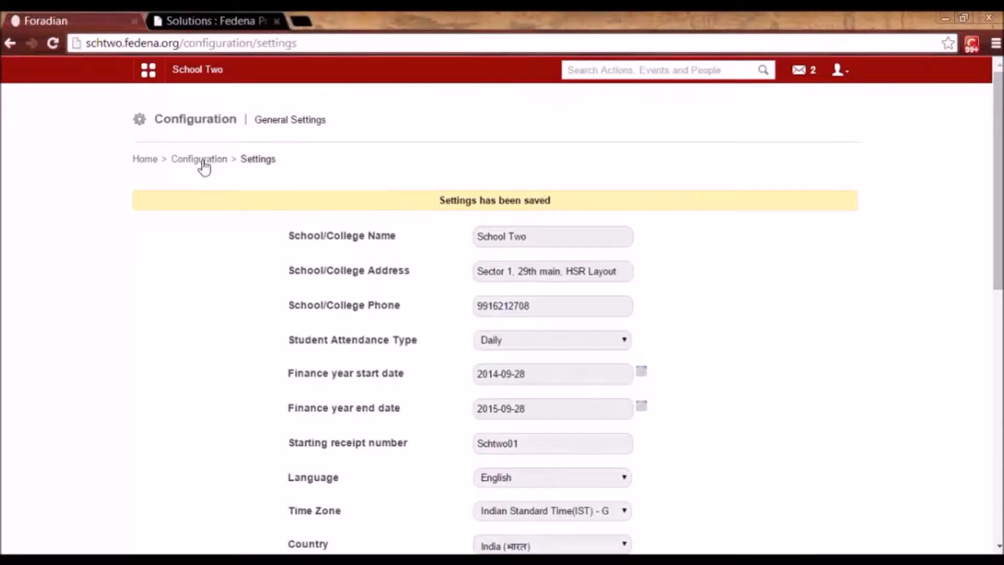
click(148, 72)
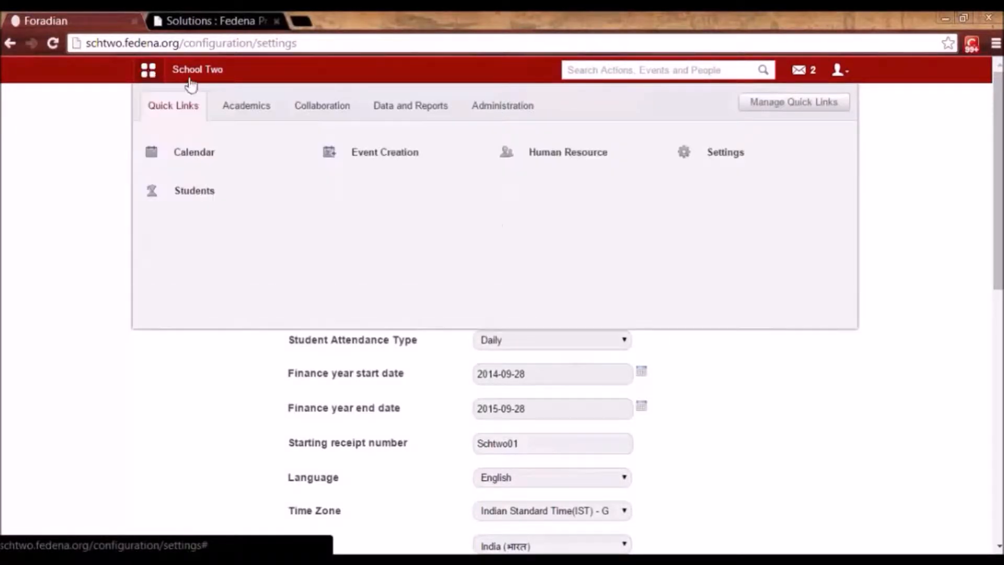
click(489, 114)
click(557, 158)
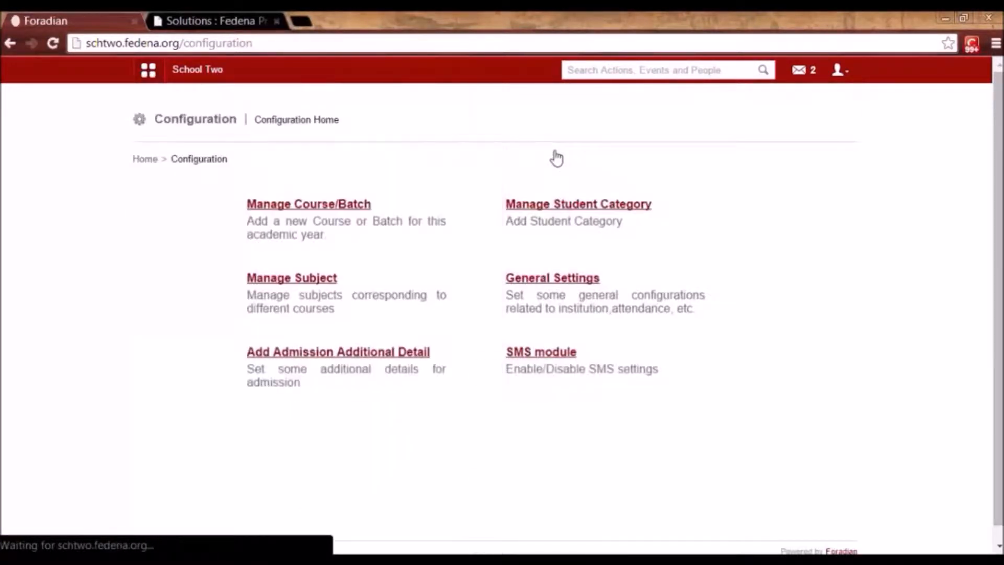
Open Manage Course/Batch and view the course list from Grade 1 to Standard 5.
click(306, 206)
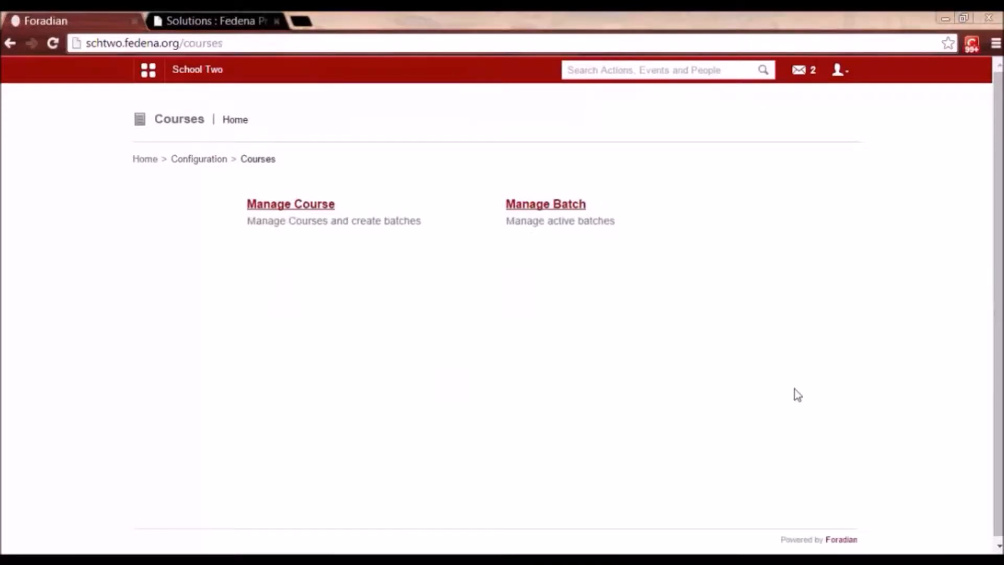
click(282, 208)
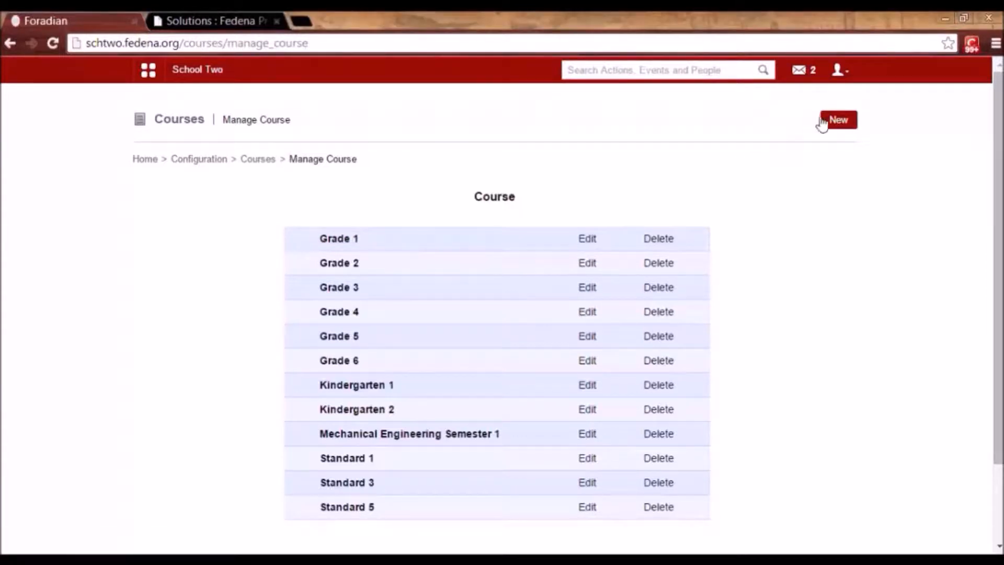
Start a new course named Grade 7, code G7, Normal grading, with elective selection allowed.
click(841, 122)
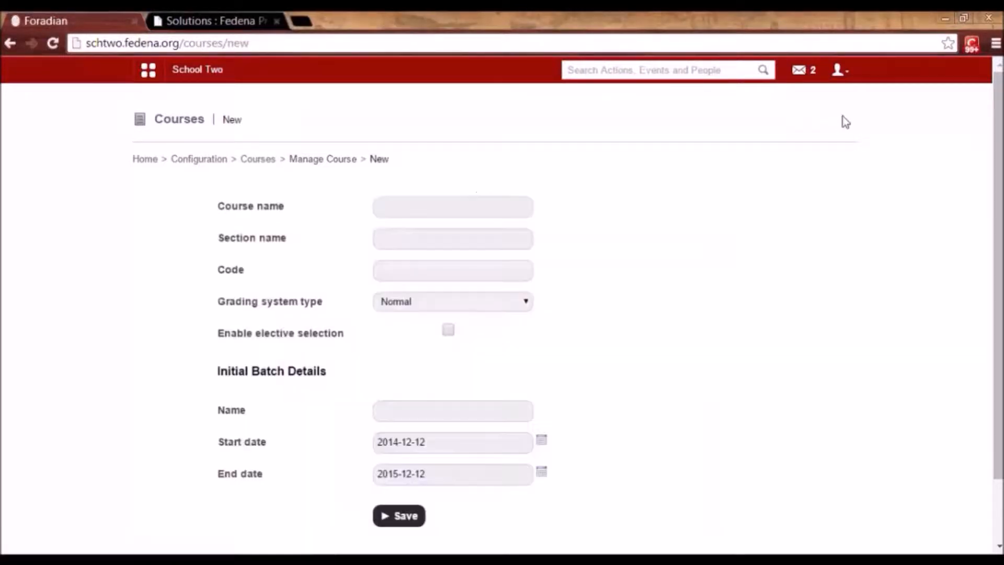
click(399, 209)
click(399, 209)
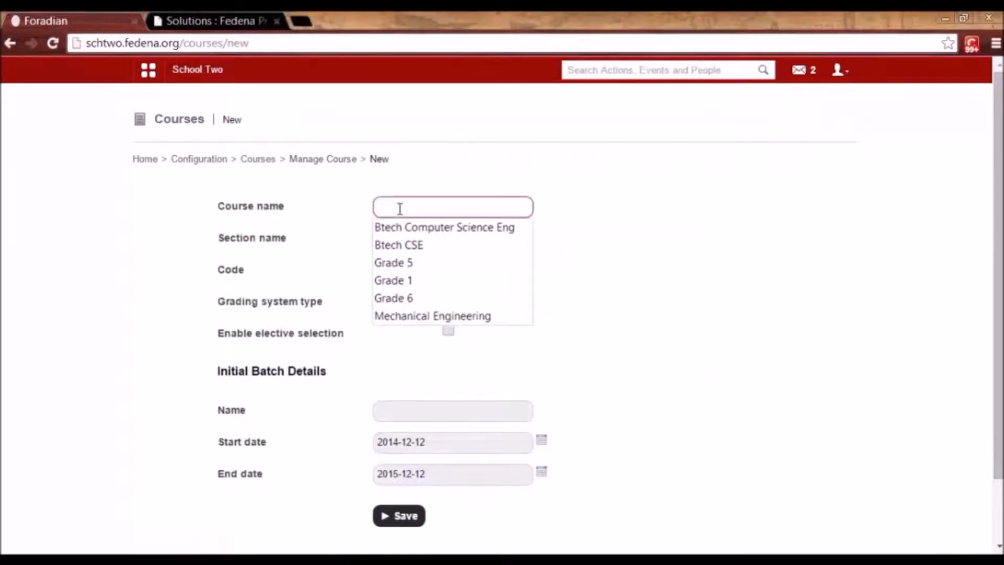
text(Grade )
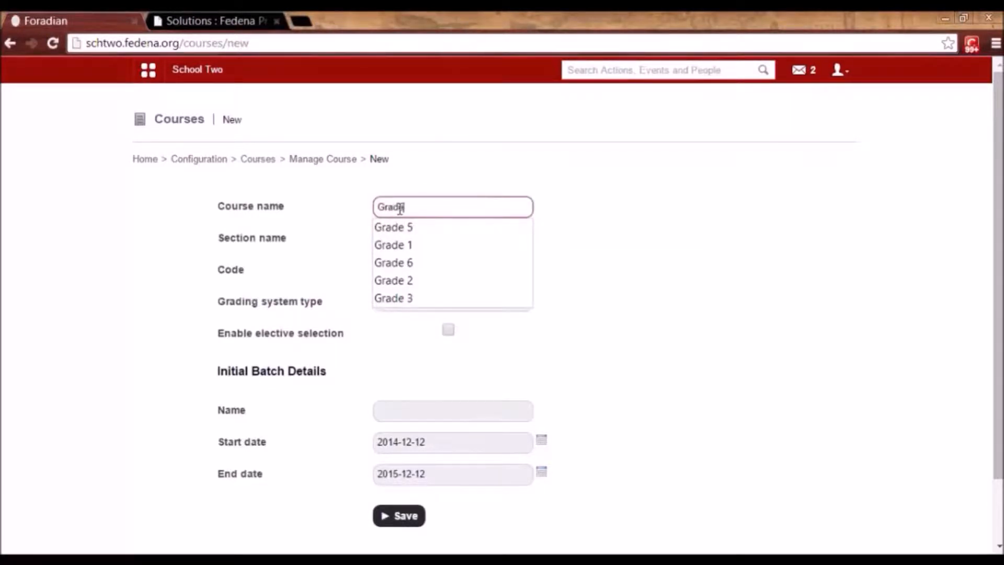
text(7)
click(401, 238)
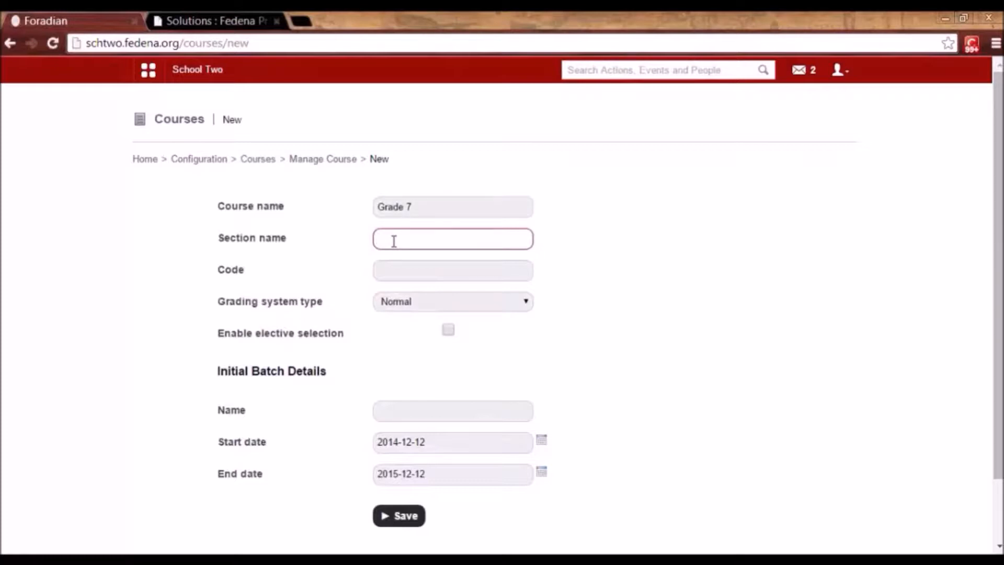
click(391, 273)
text(G7)
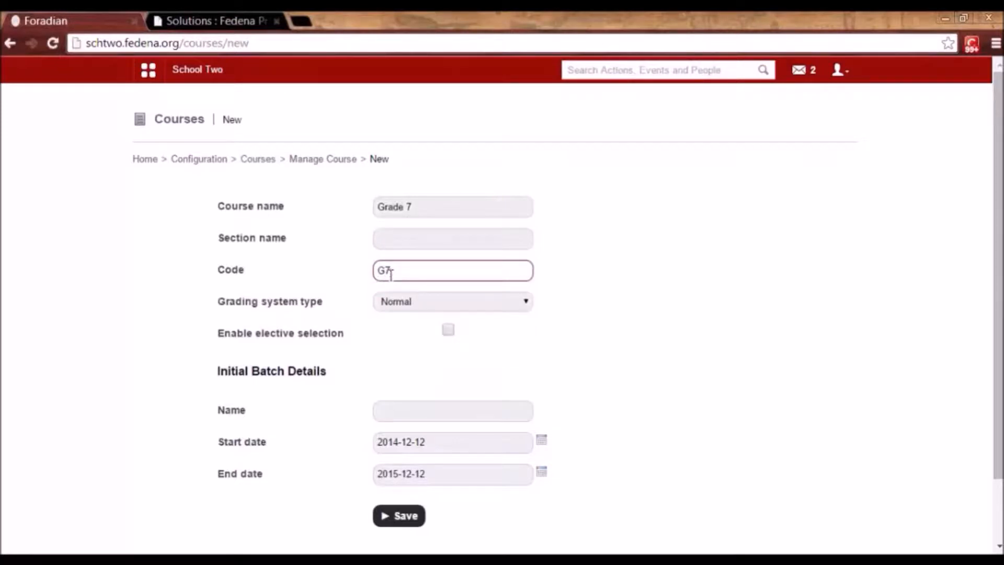
click(392, 308)
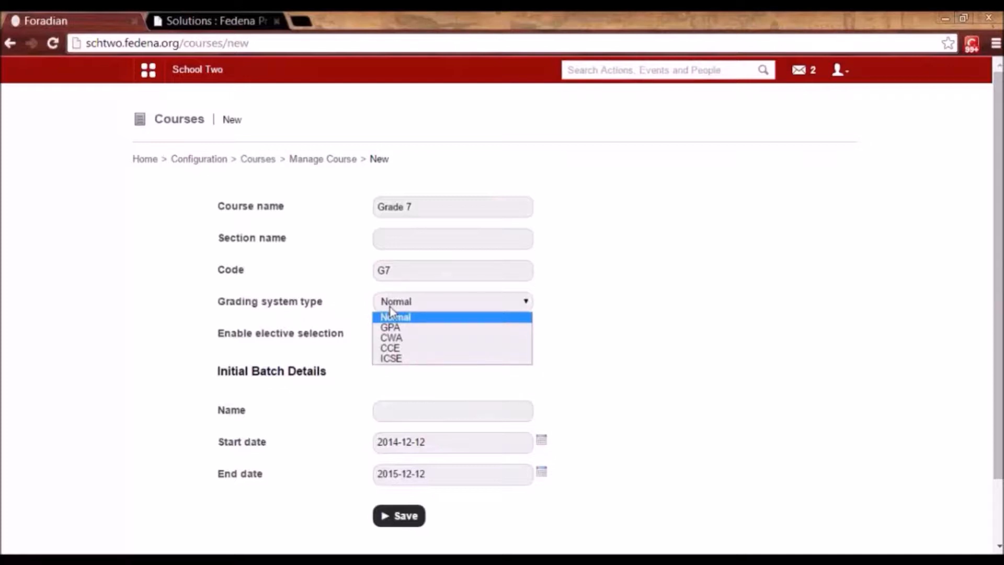
click(392, 316)
click(449, 330)
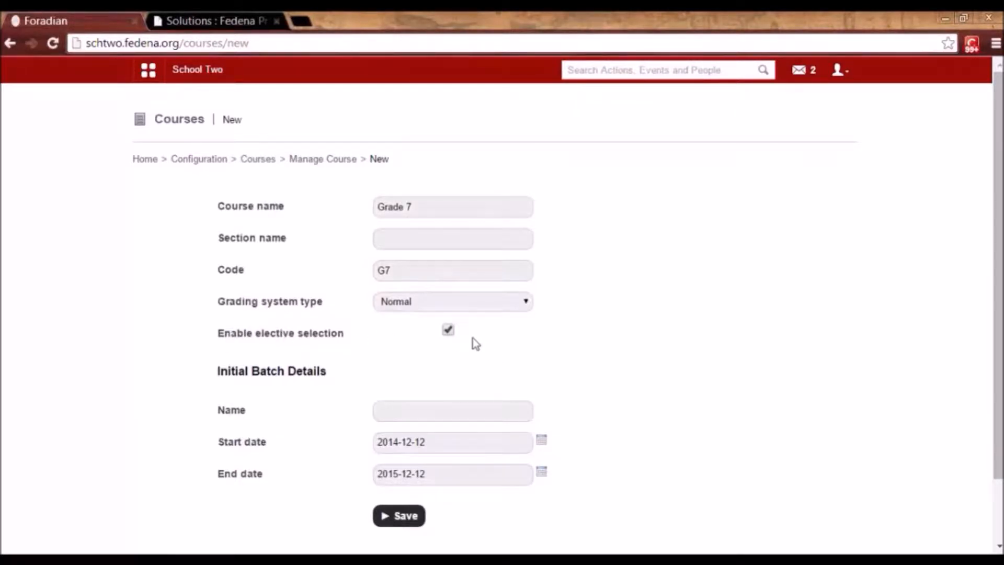
Name the initial batch A 2014, keep the default dates, and save the course.
click(413, 416)
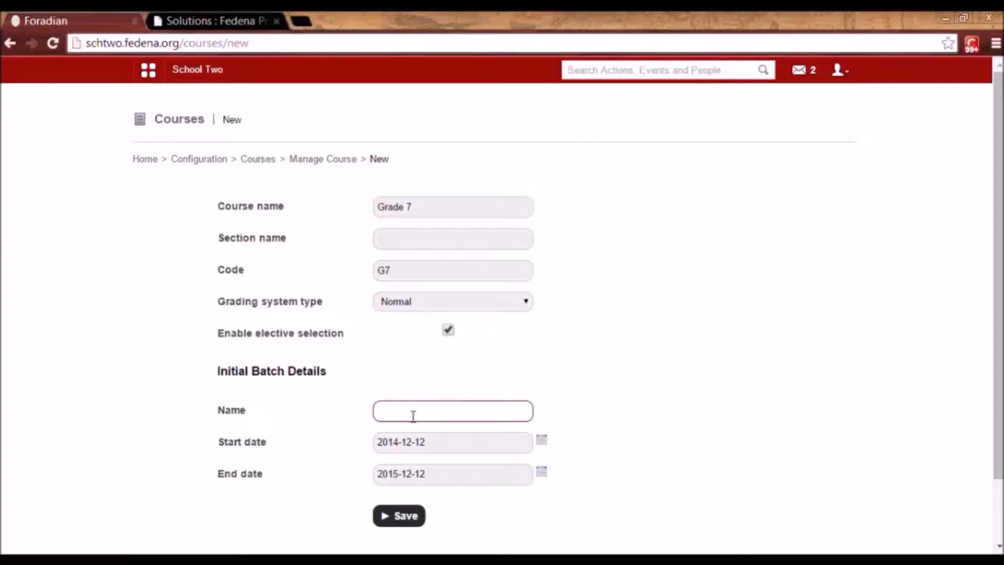
text(A)
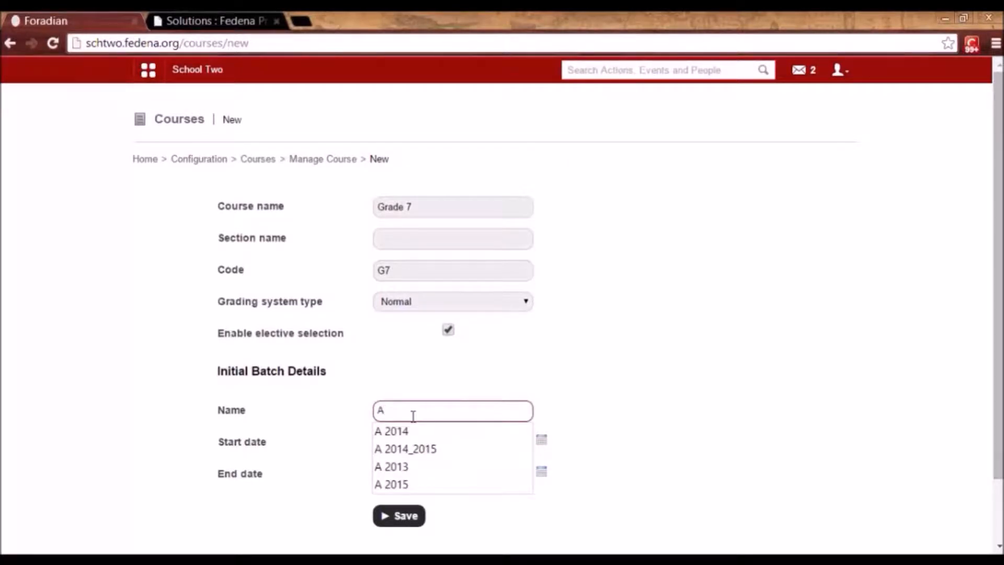
key(Down)
click(654, 392)
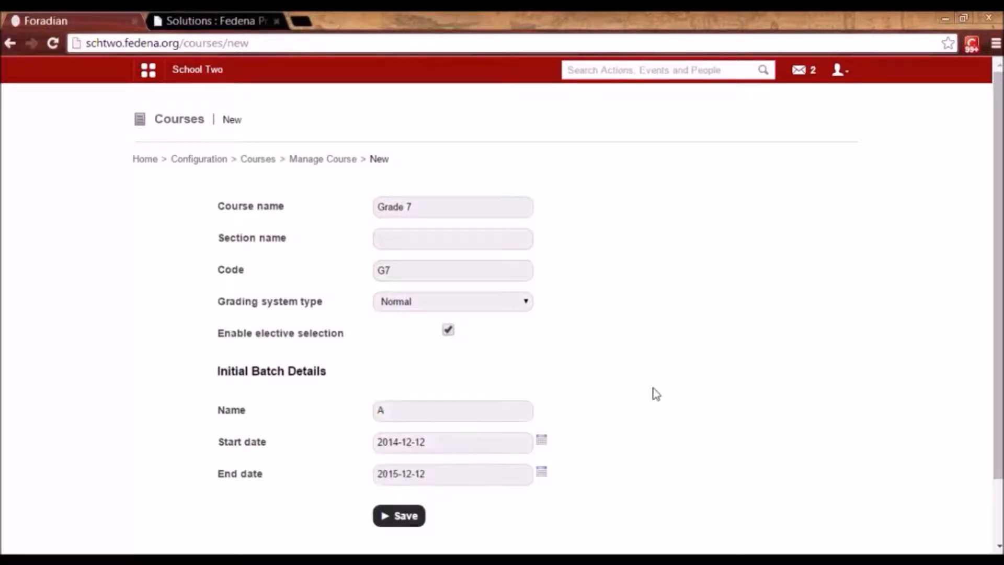
click(415, 410)
text(2)
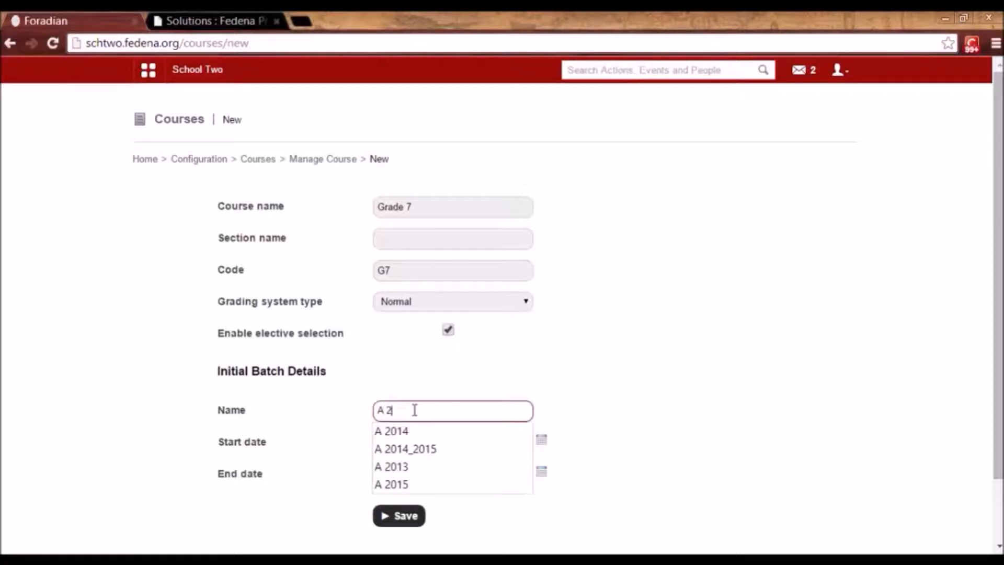
text(014)
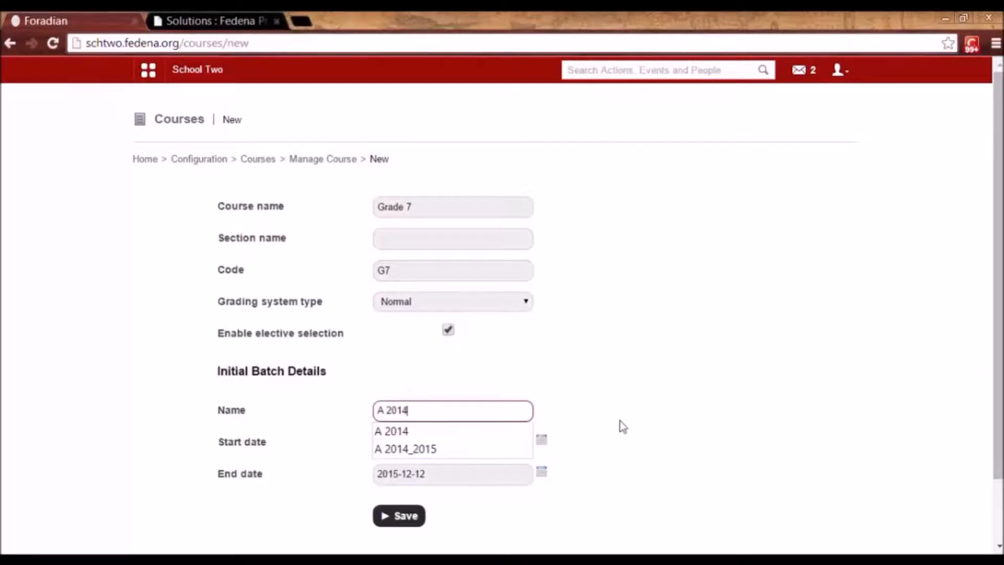
click(622, 426)
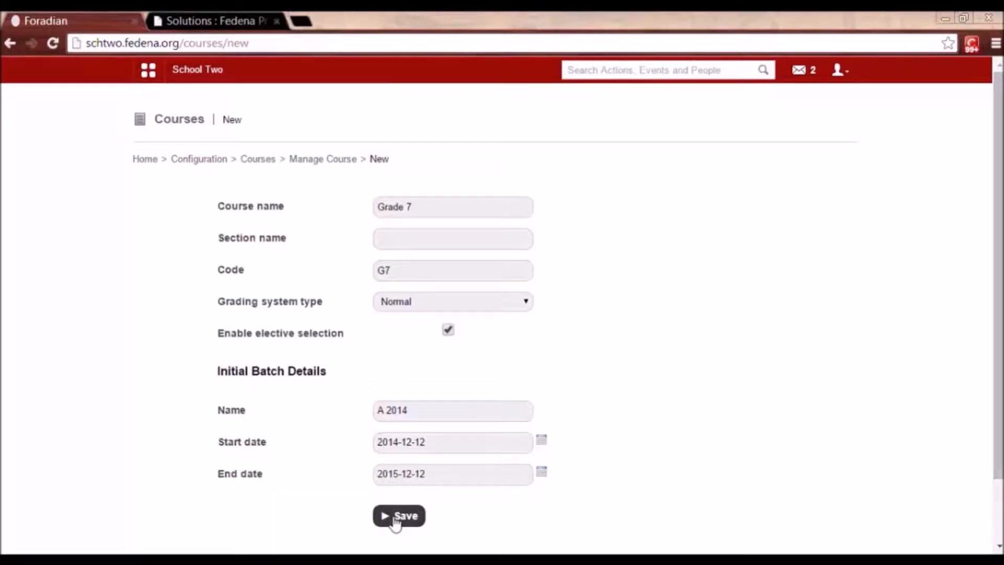
click(395, 520)
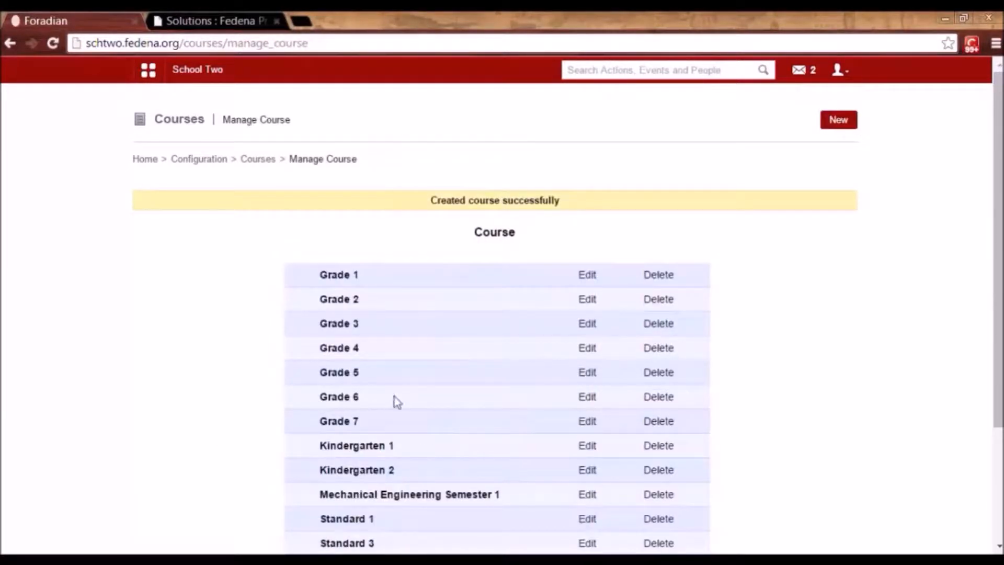
Open Grade 7's batch list and start a New batch form.
click(339, 423)
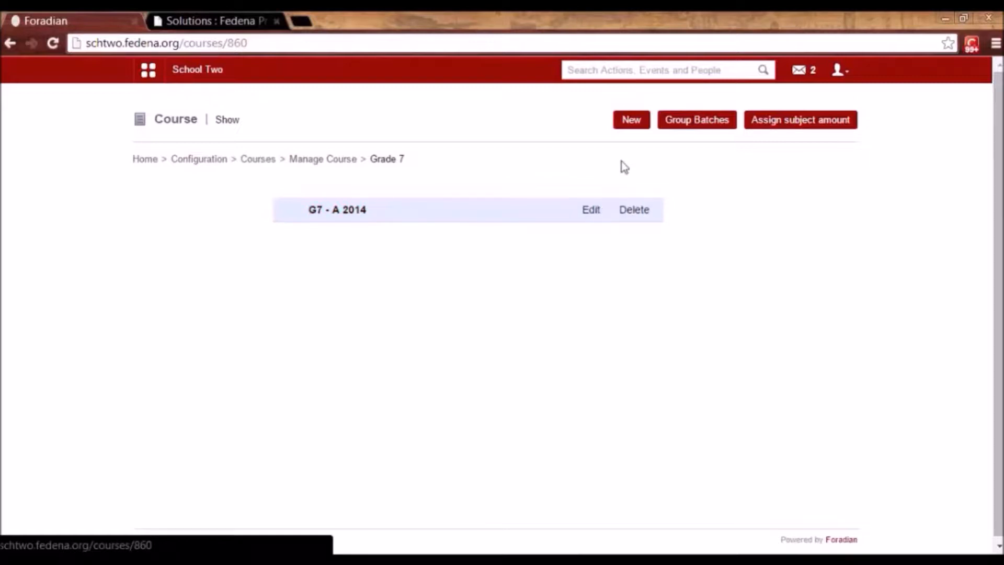
click(630, 128)
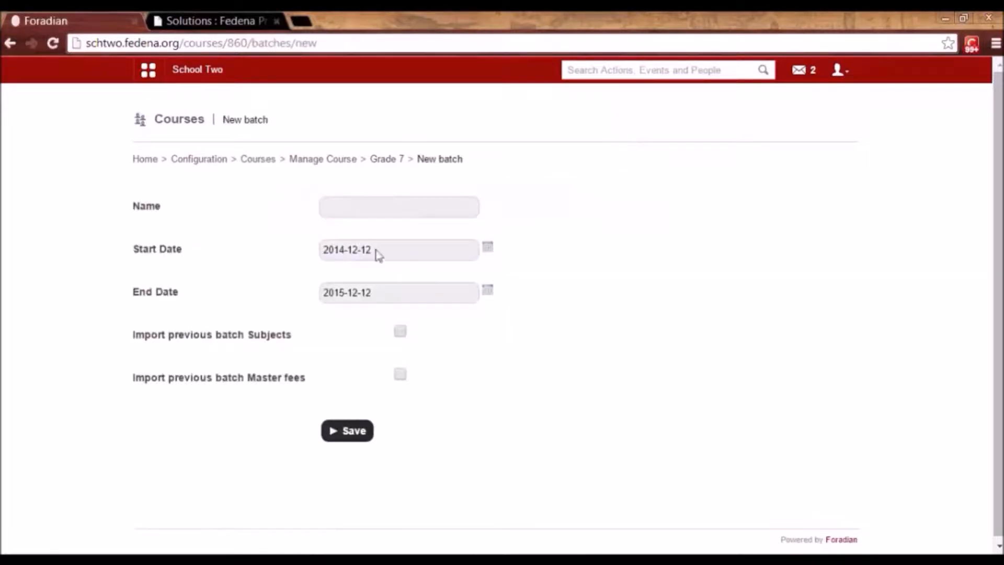
Save a Grade 7 batch named B 2014 and view the course's batch list.
click(355, 216)
text(B)
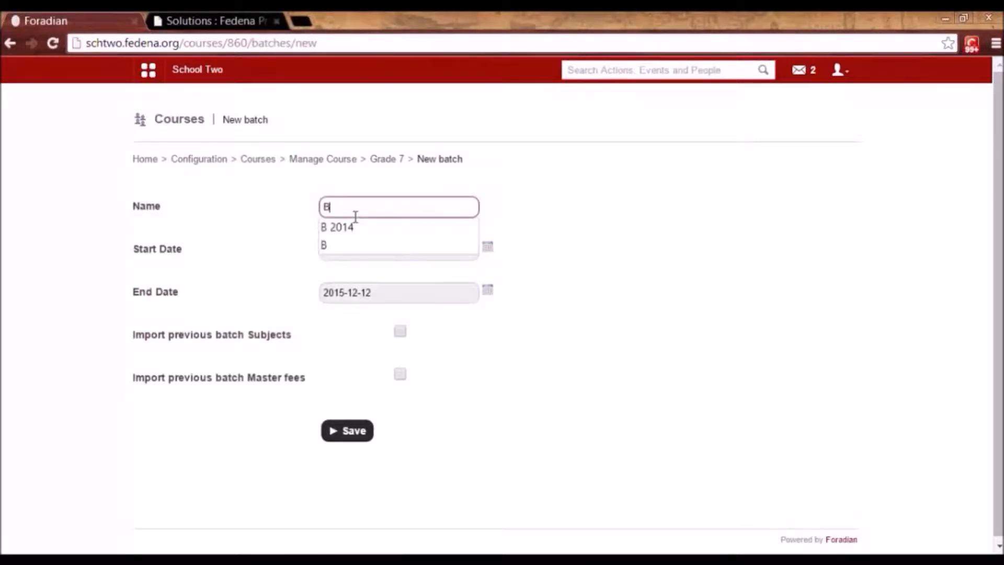
text( 2014)
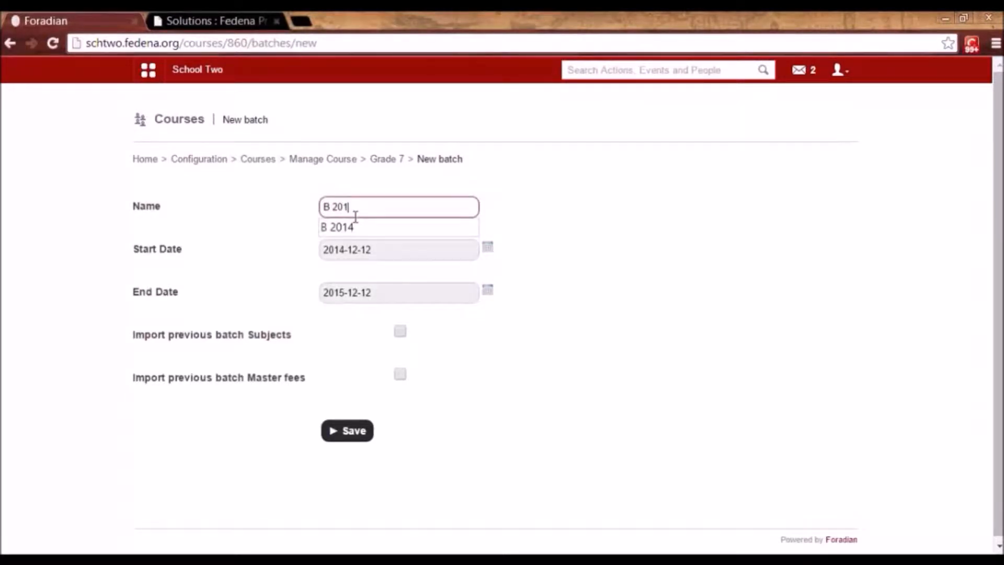
click(504, 229)
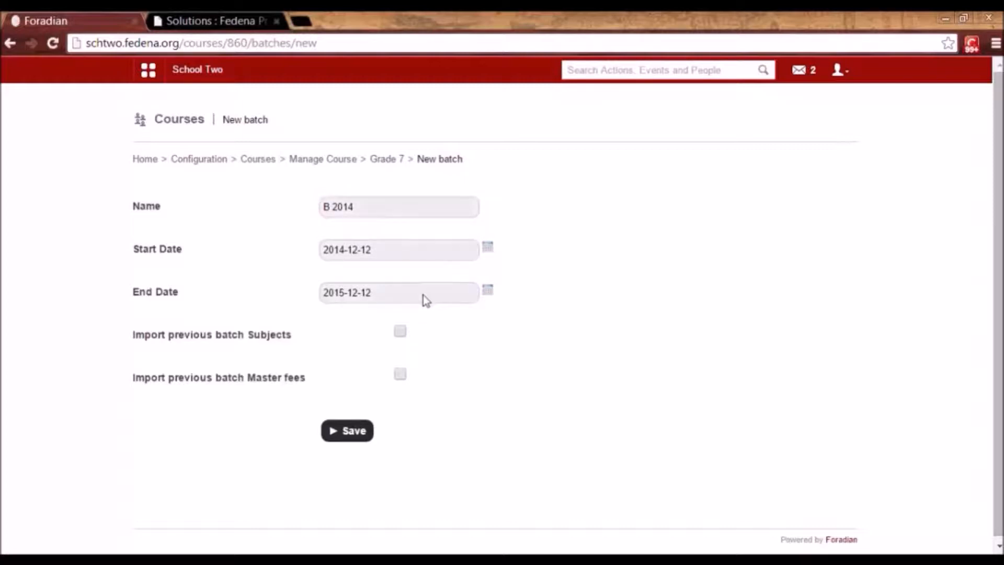
click(365, 430)
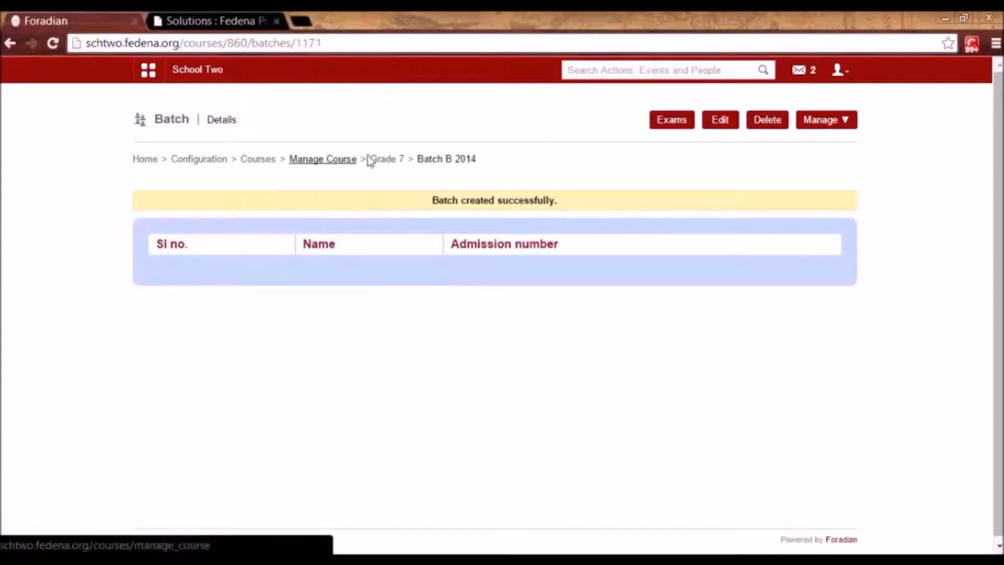
click(383, 165)
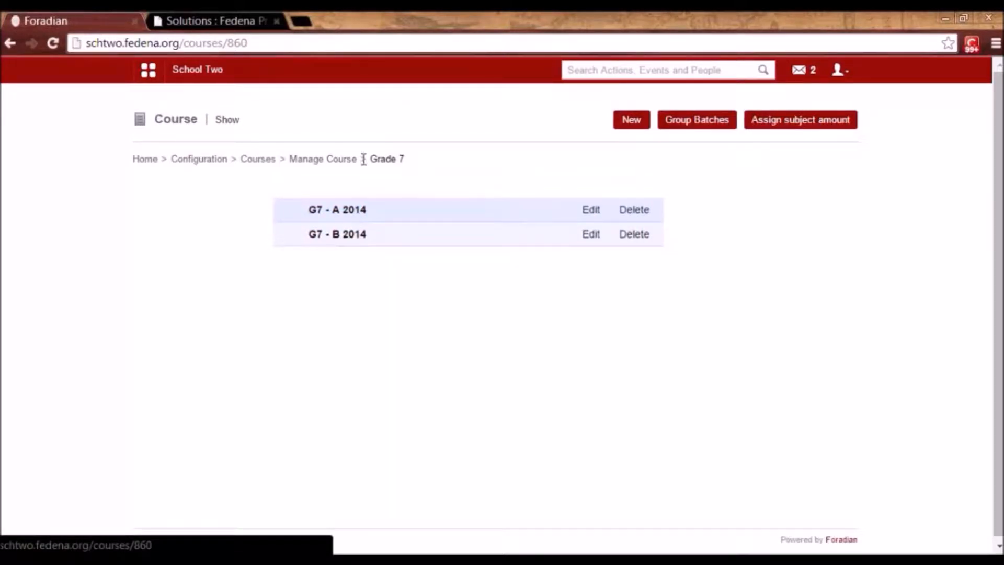
Inspect Mechanical Engineering Semester 1's section 'Semester 1' and code 'ME Sem1', leaving without saving.
click(259, 163)
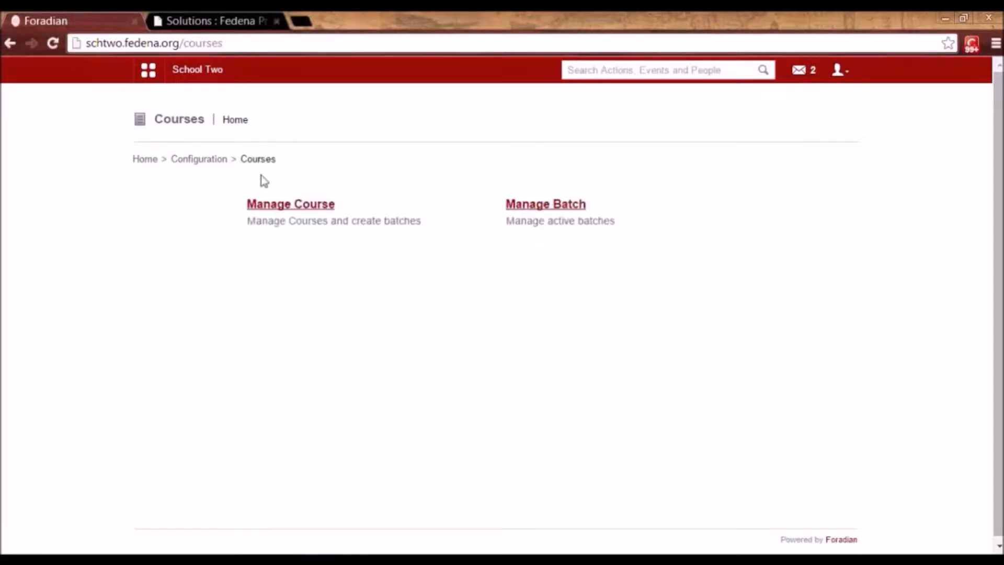
click(287, 209)
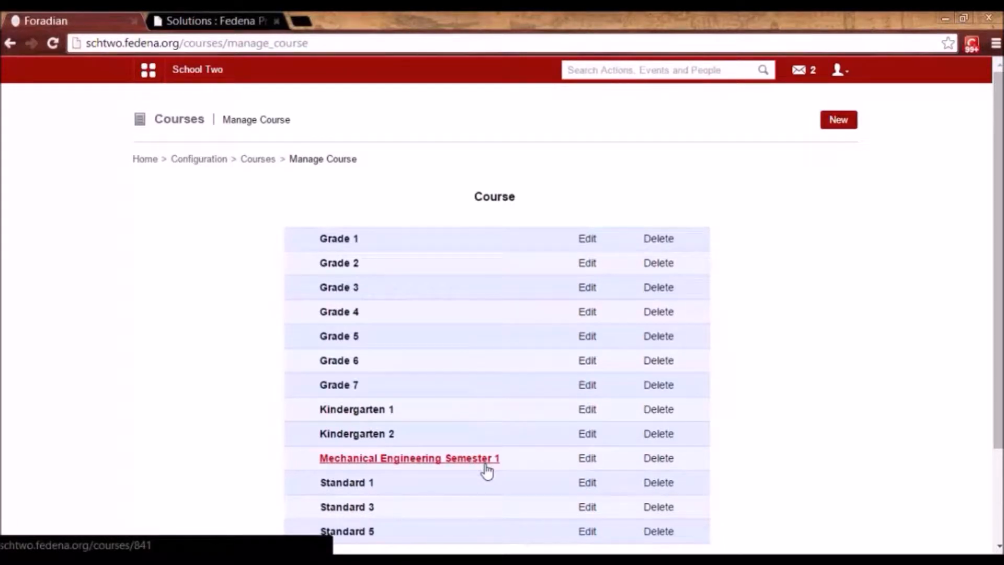
click(592, 461)
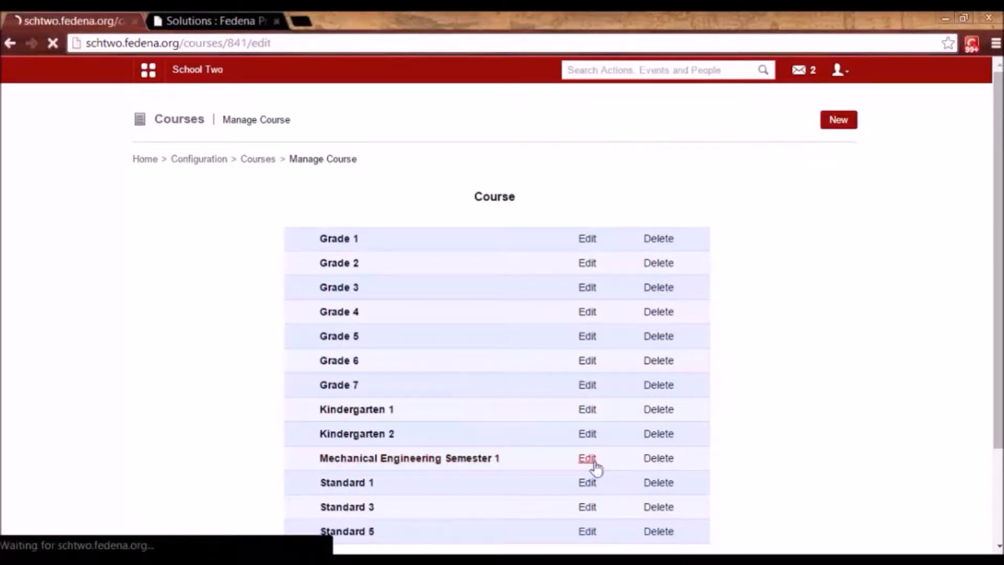
drag(437, 239, 366, 234)
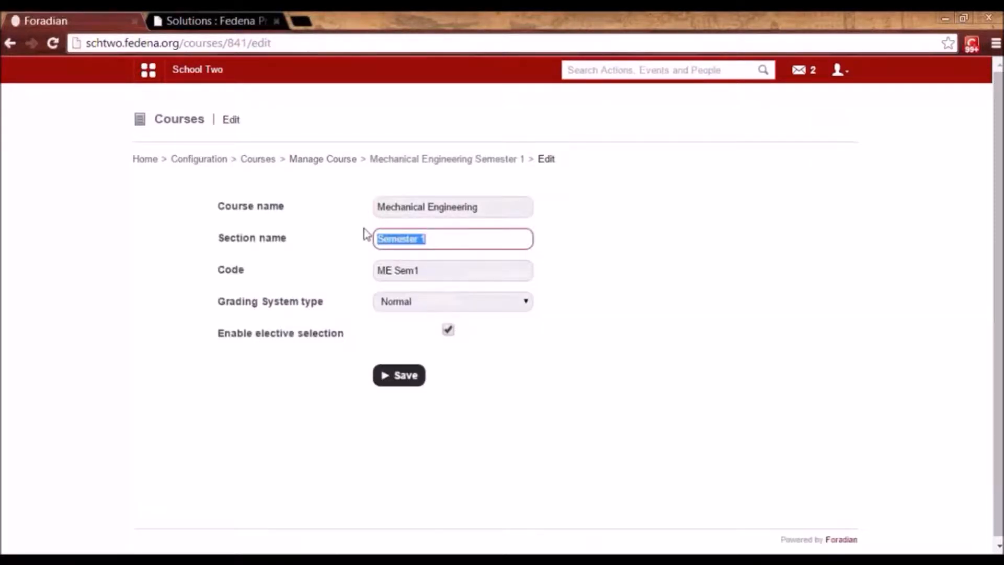
click(455, 272)
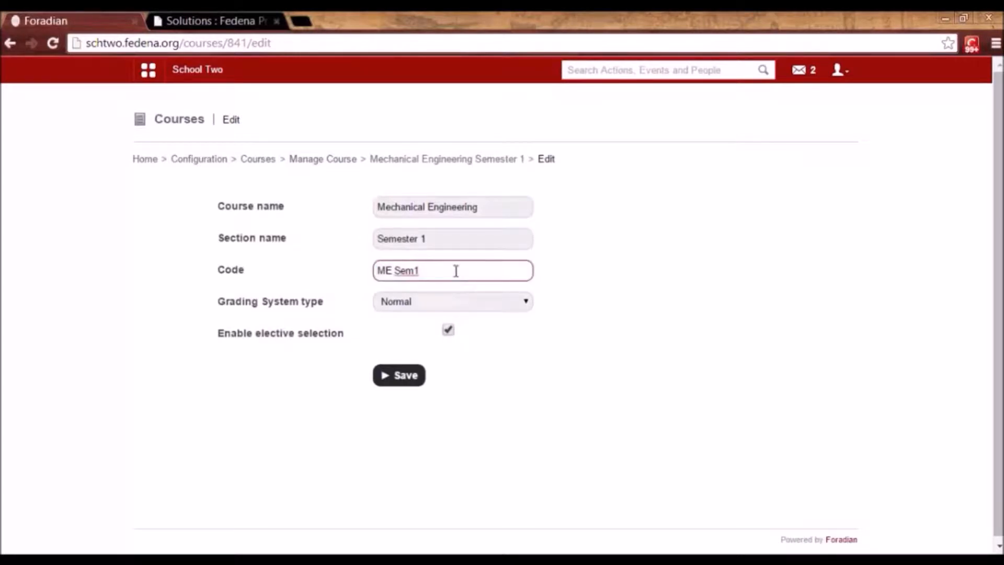
drag(428, 231, 372, 230)
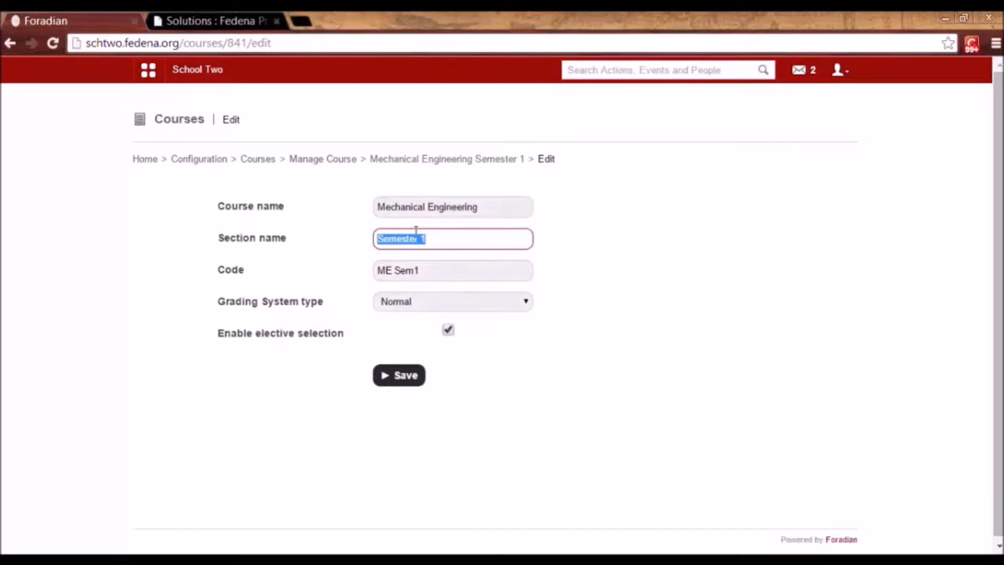
click(441, 270)
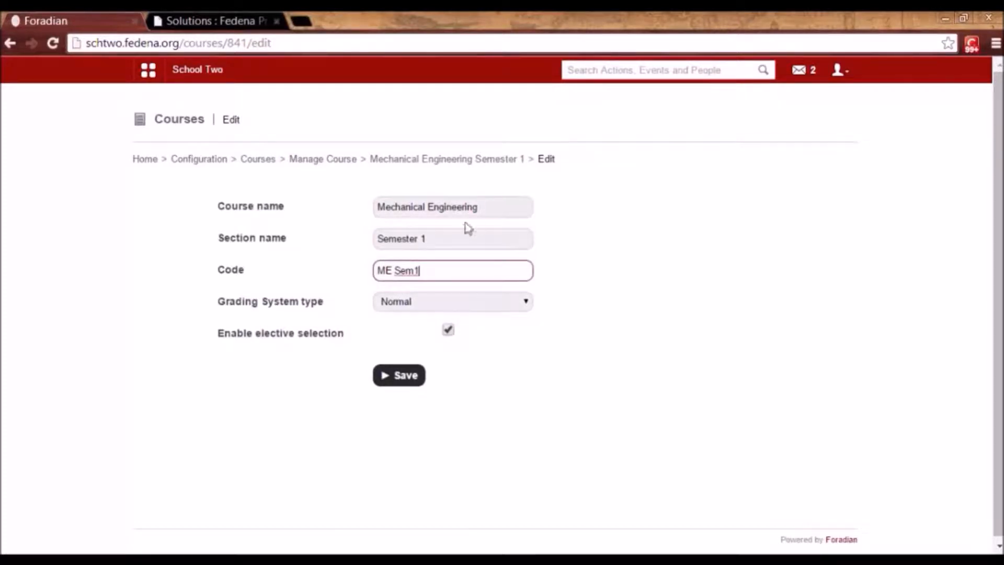
click(436, 239)
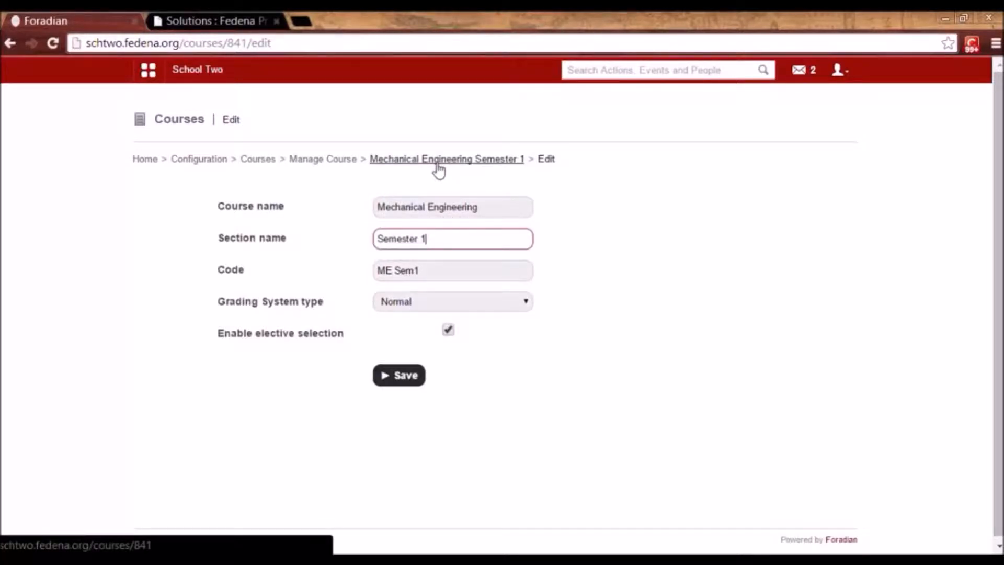
click(337, 162)
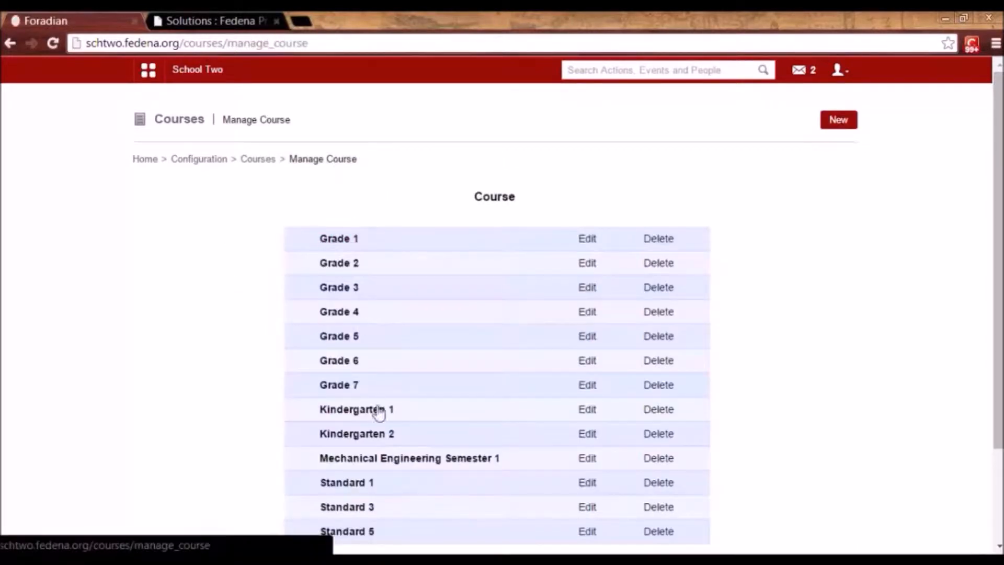
Inspect the ME Sem1 - A 2014 batch name unsaved, then go back to Courses home.
click(377, 460)
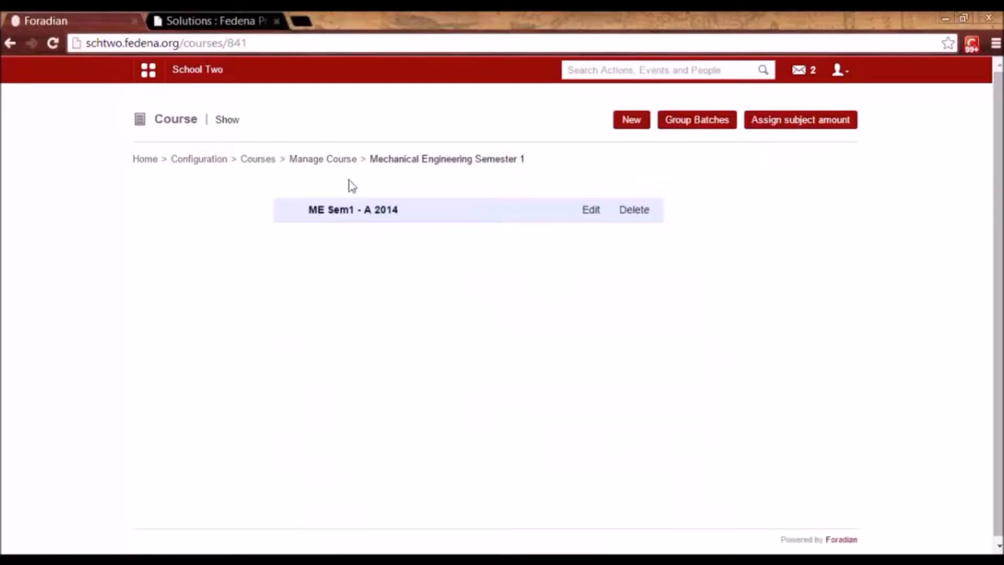
click(592, 211)
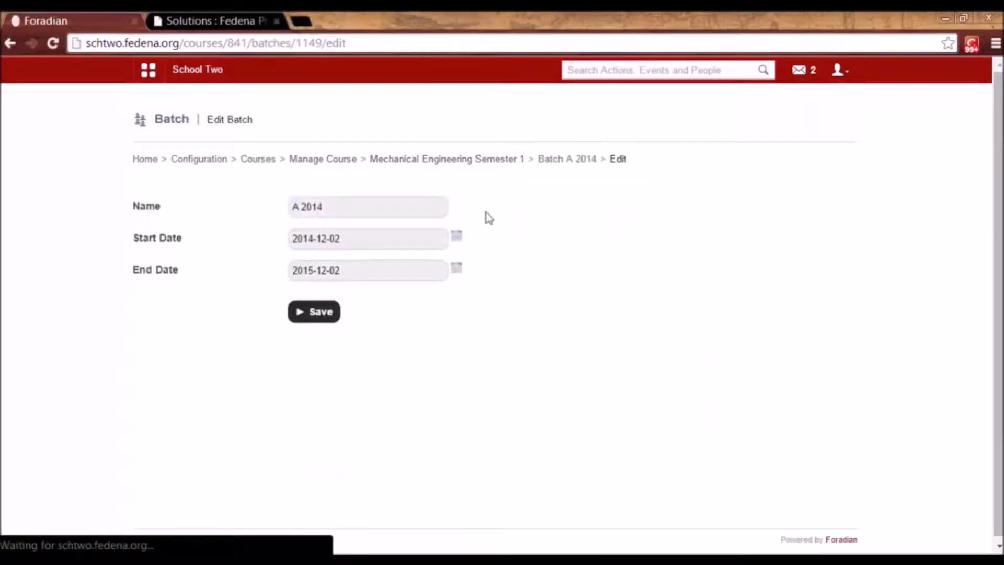
click(325, 206)
drag(325, 206, 276, 210)
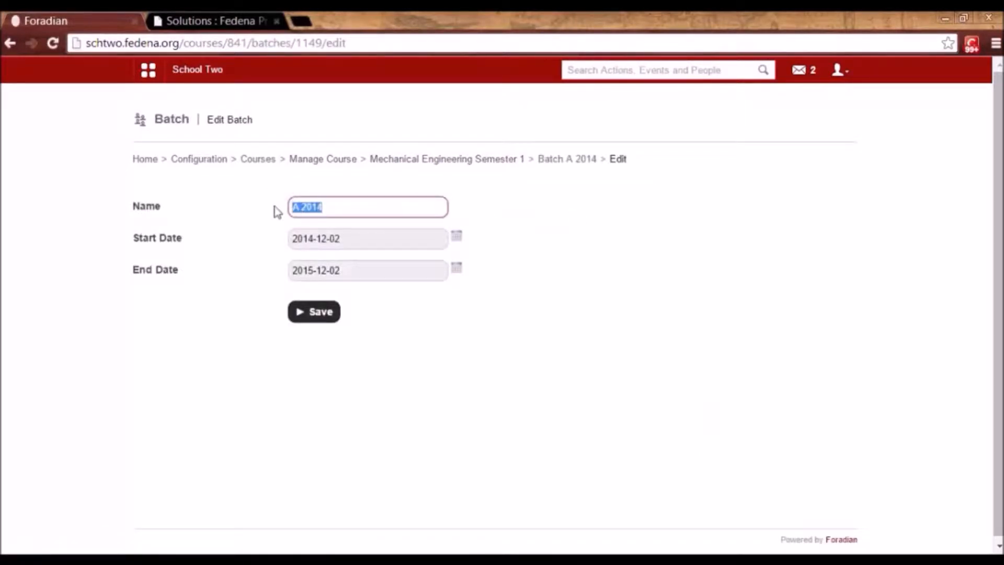
click(331, 208)
click(533, 206)
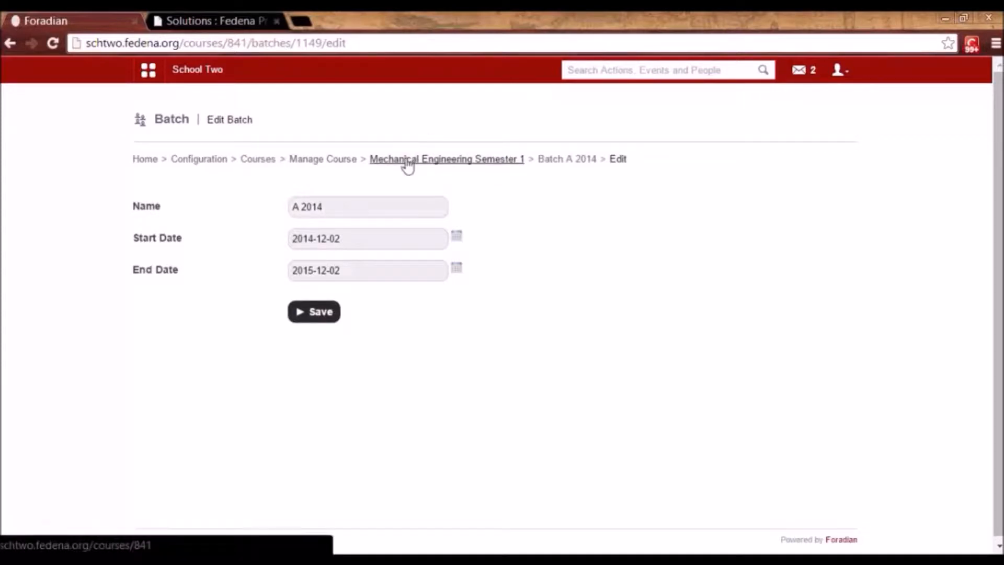
click(323, 208)
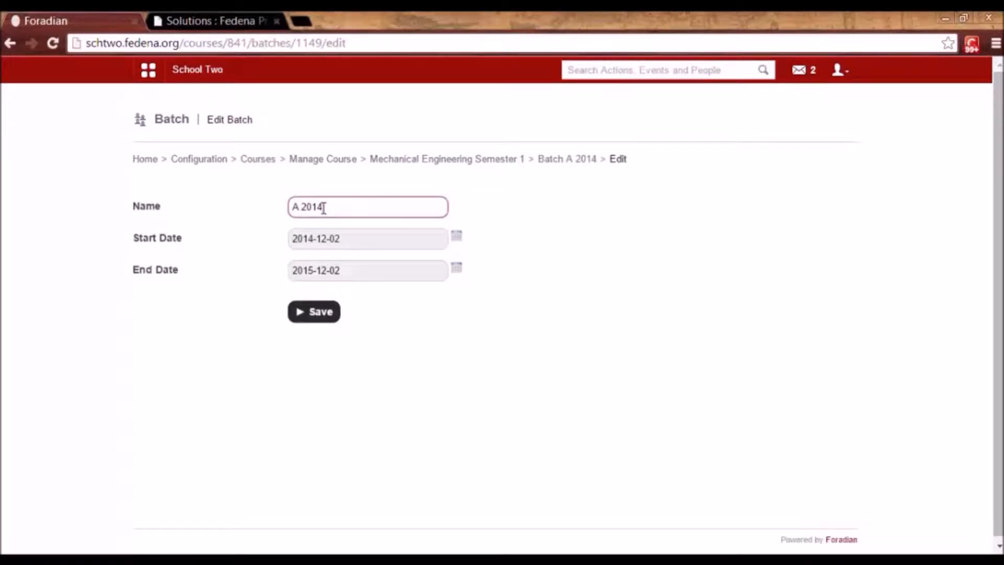
click(422, 166)
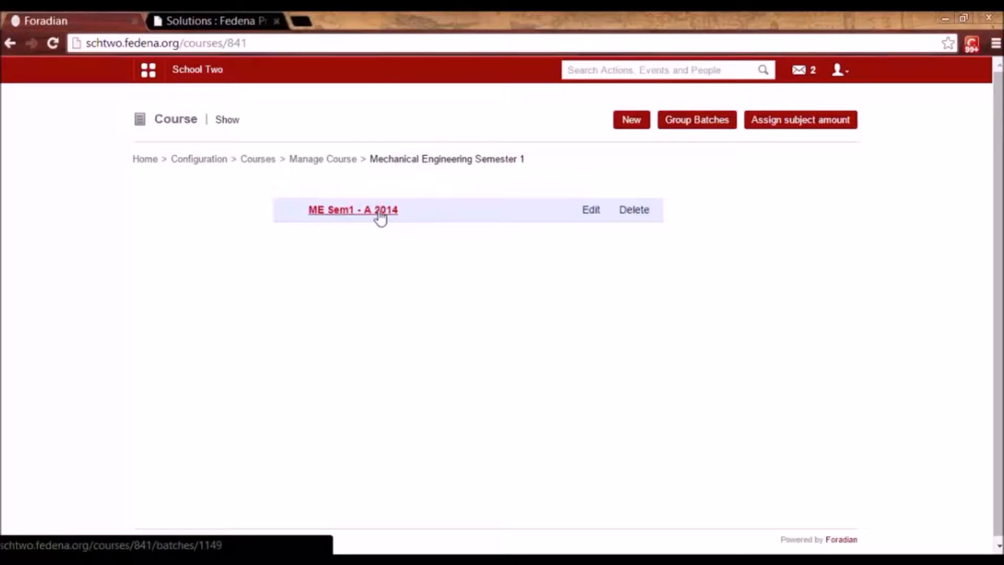
click(257, 159)
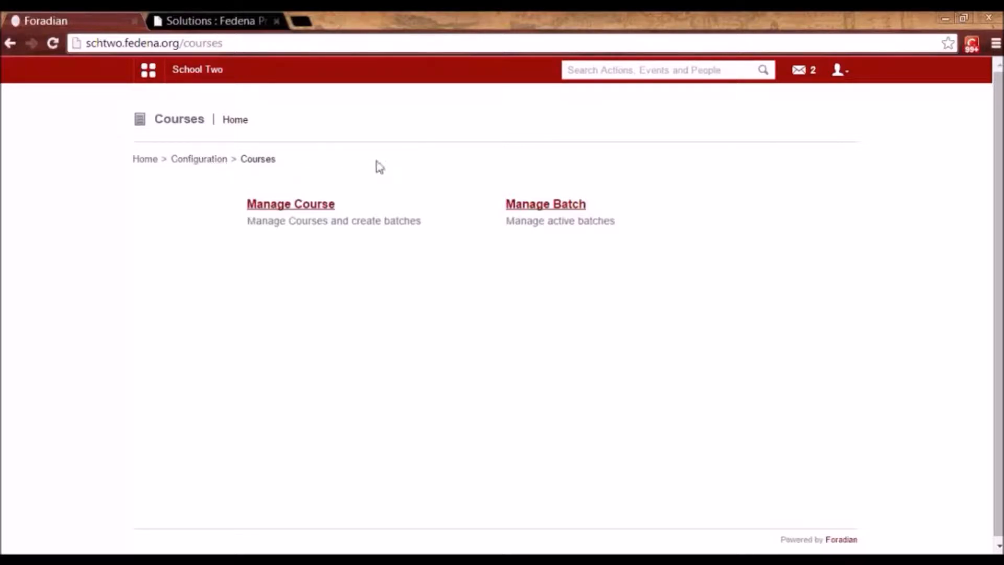
Open Manage Subject from Configuration and select batch G7 - A 2014.
click(208, 166)
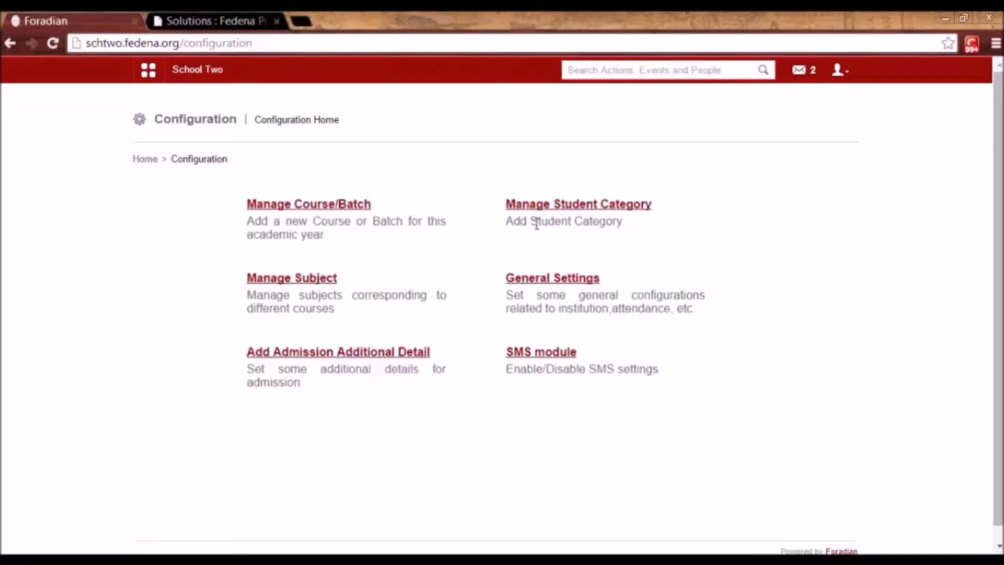
click(308, 281)
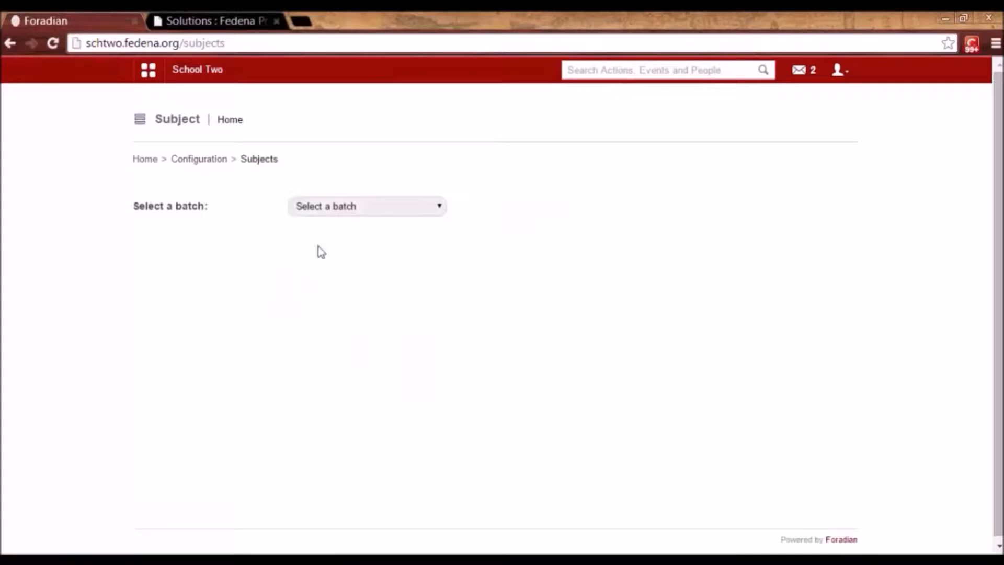
click(331, 207)
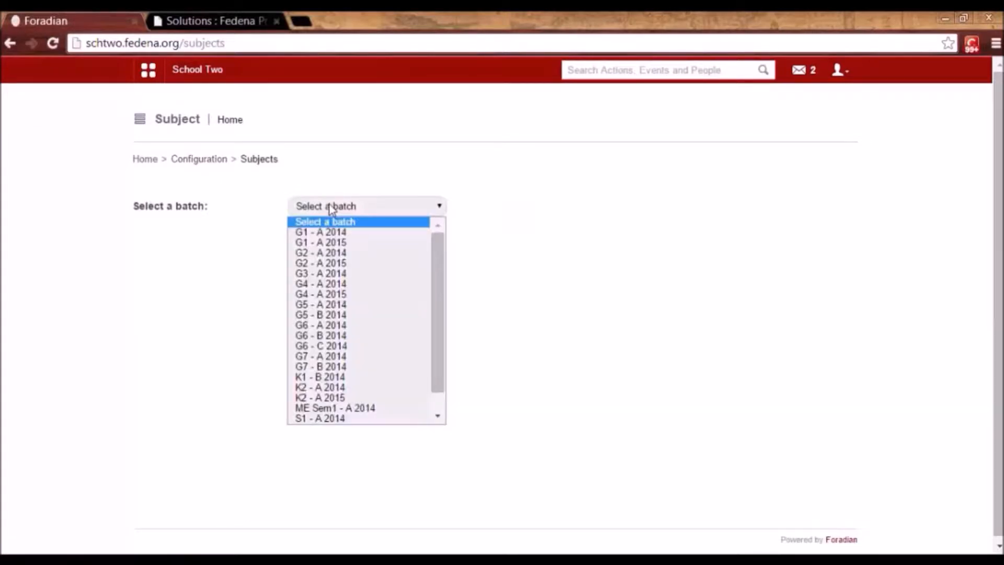
click(319, 357)
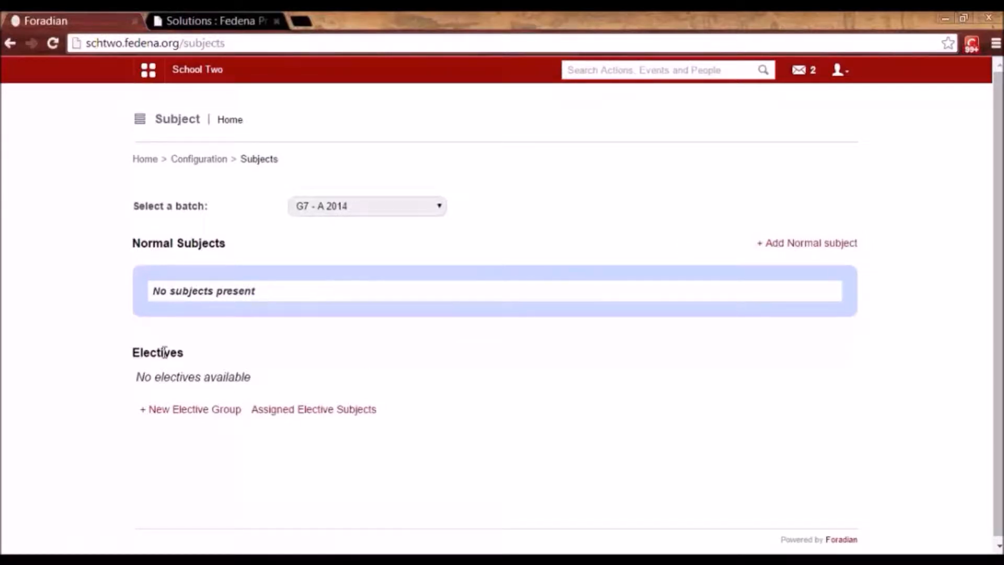
Add normal subject Maths with code Mat and 4 max weekly classes.
click(812, 255)
click(515, 160)
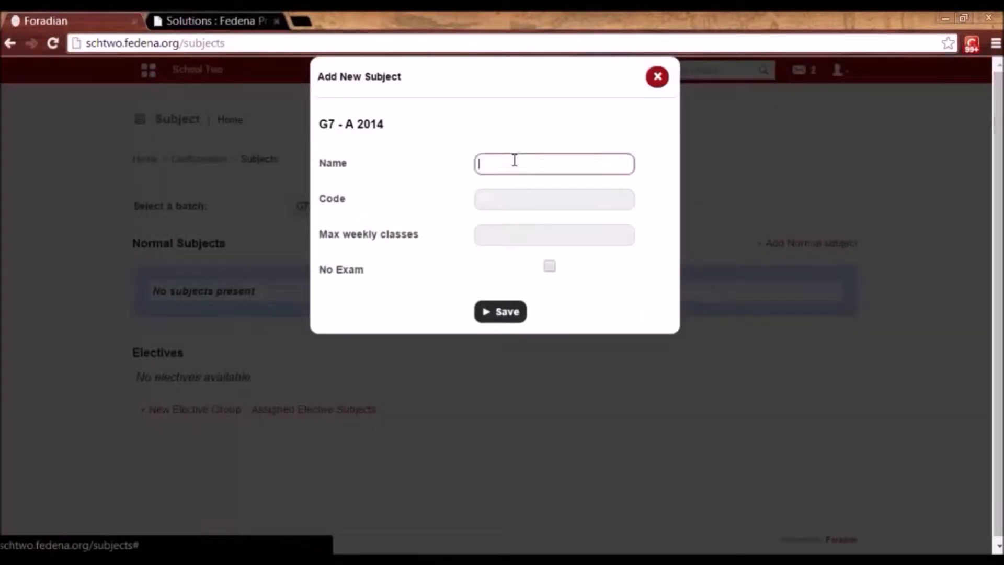
text(Maths)
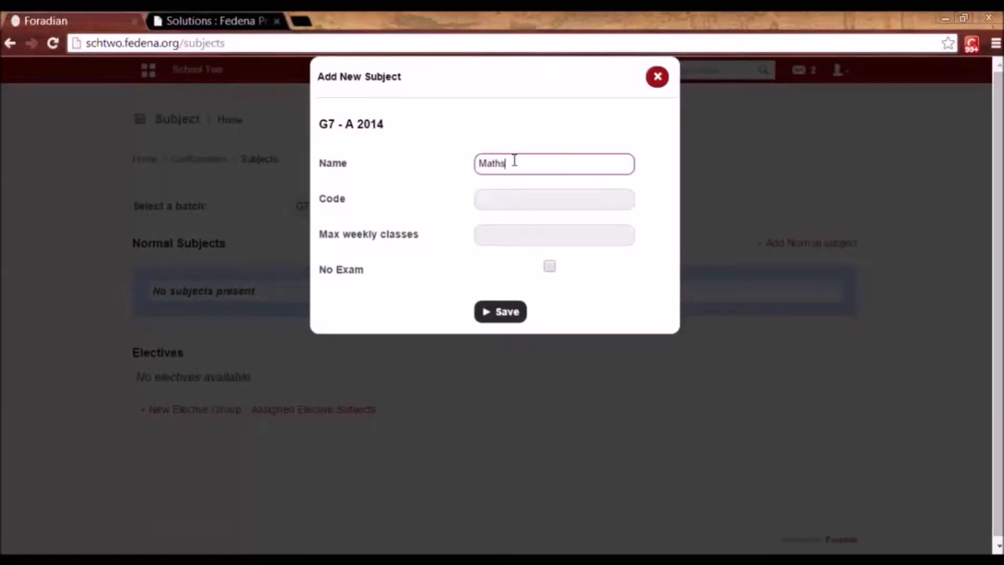
click(514, 193)
text(M)
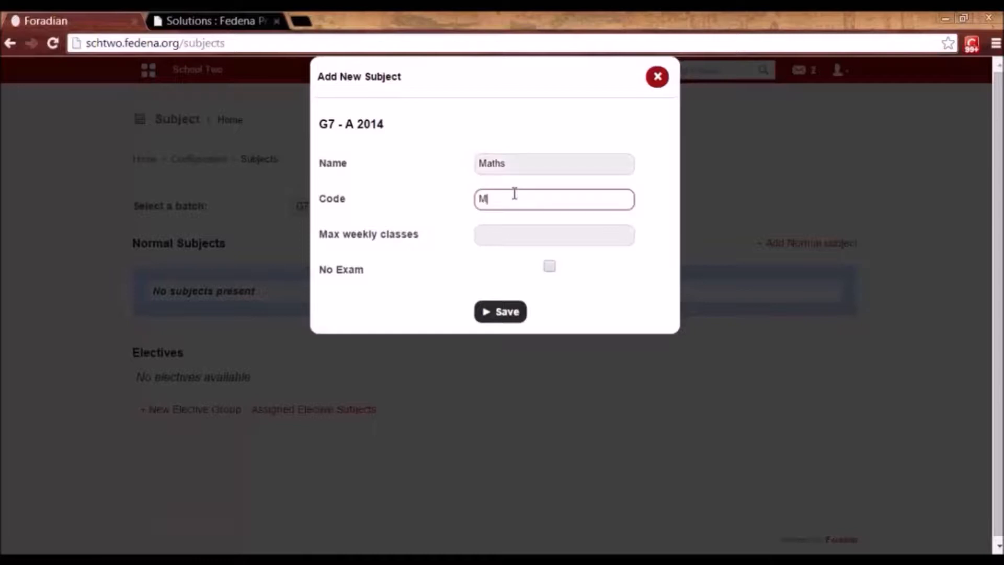
text(at)
click(511, 235)
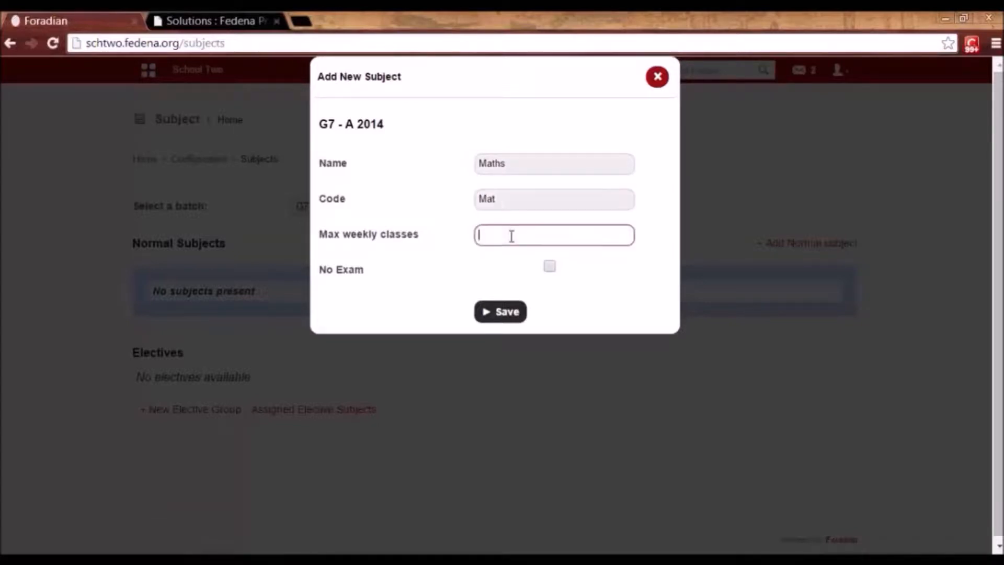
text(4)
click(496, 313)
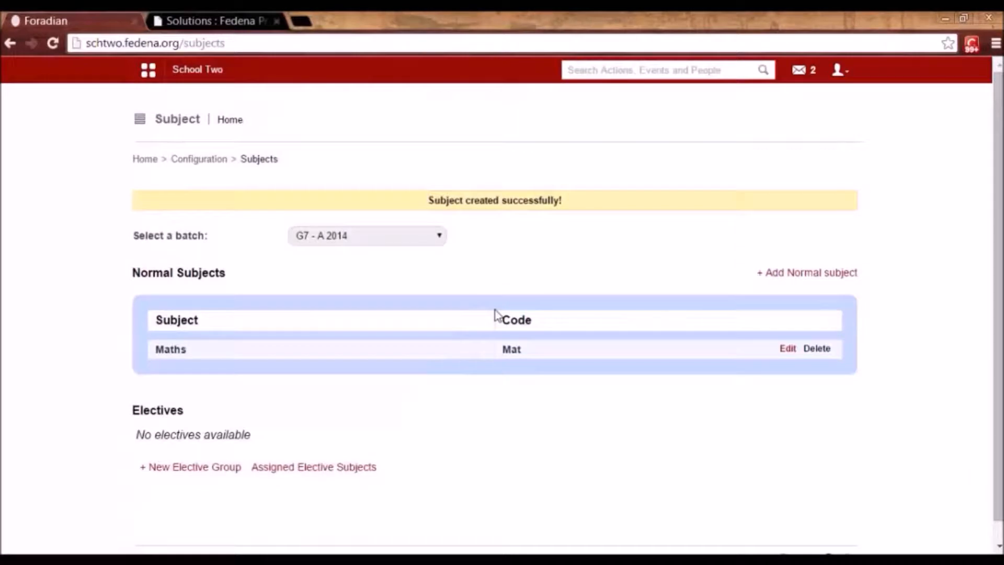
Add normal subject Science with code Sci and 4 max weekly classes.
click(811, 272)
click(498, 164)
text(Sc)
key(BackSpace)
text(cience)
click(498, 198)
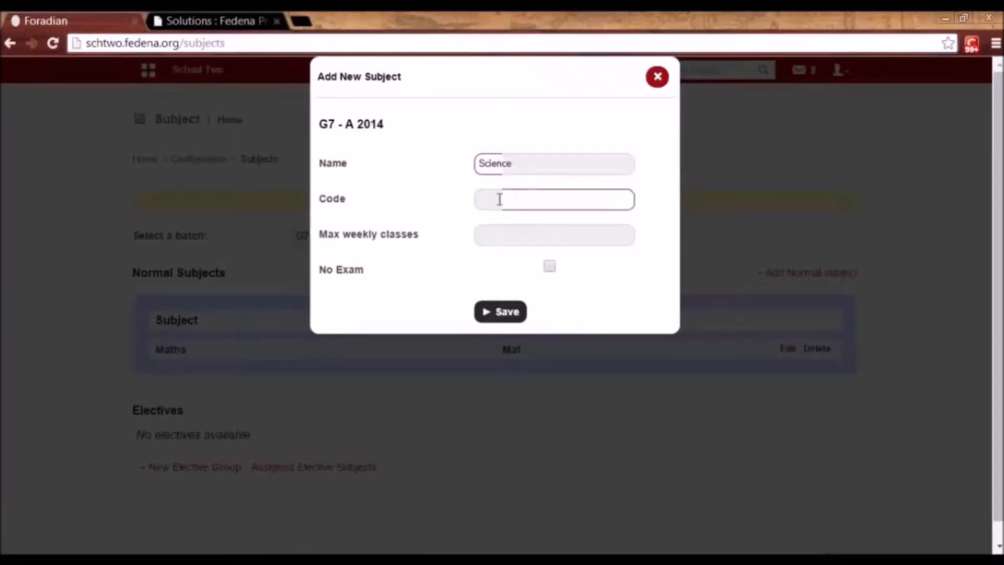
text(Sci)
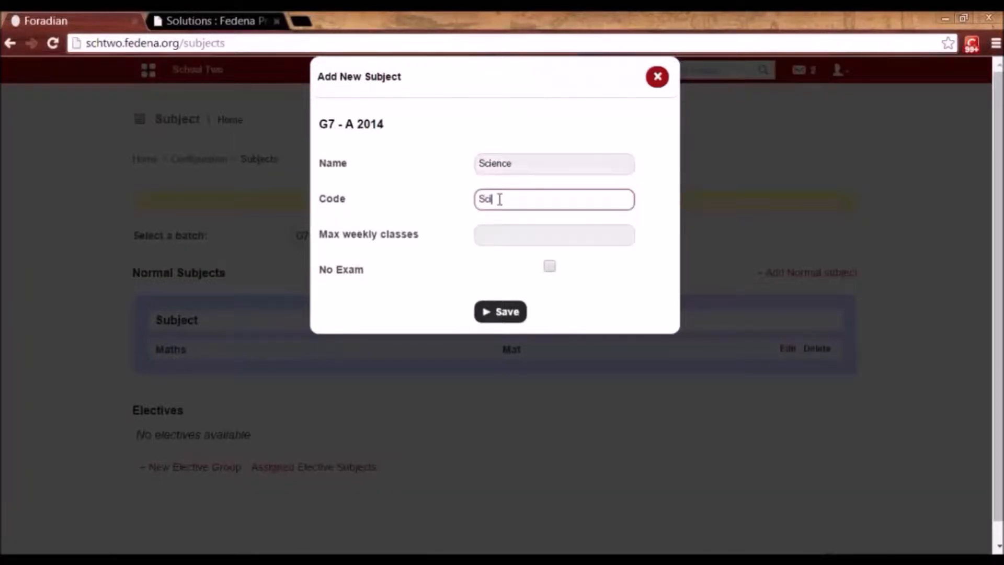
click(508, 235)
text(4)
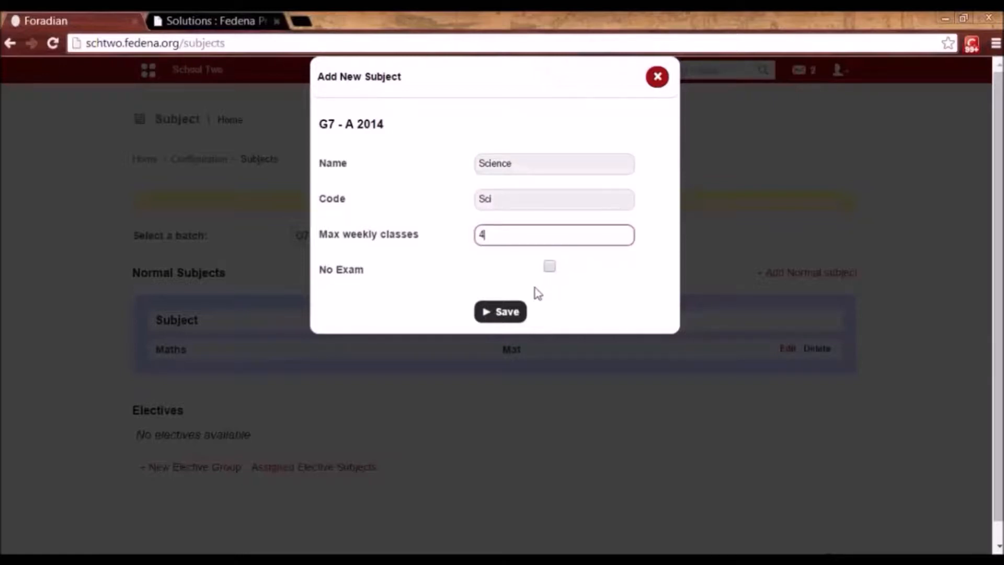
click(502, 314)
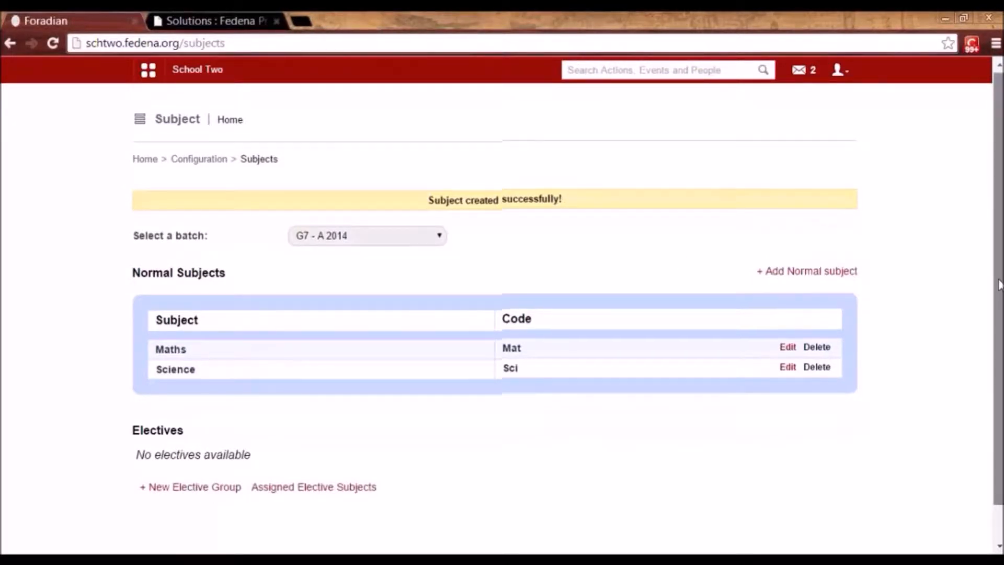
scroll(998, 277, down, 1)
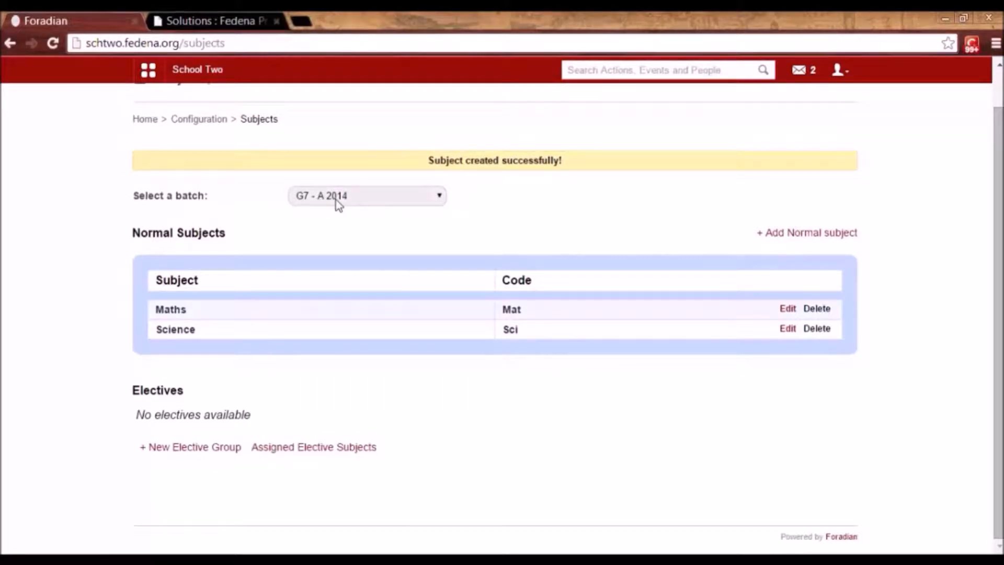
Save a new elective group named Games, with last choosing date 2014-12-19.
click(216, 451)
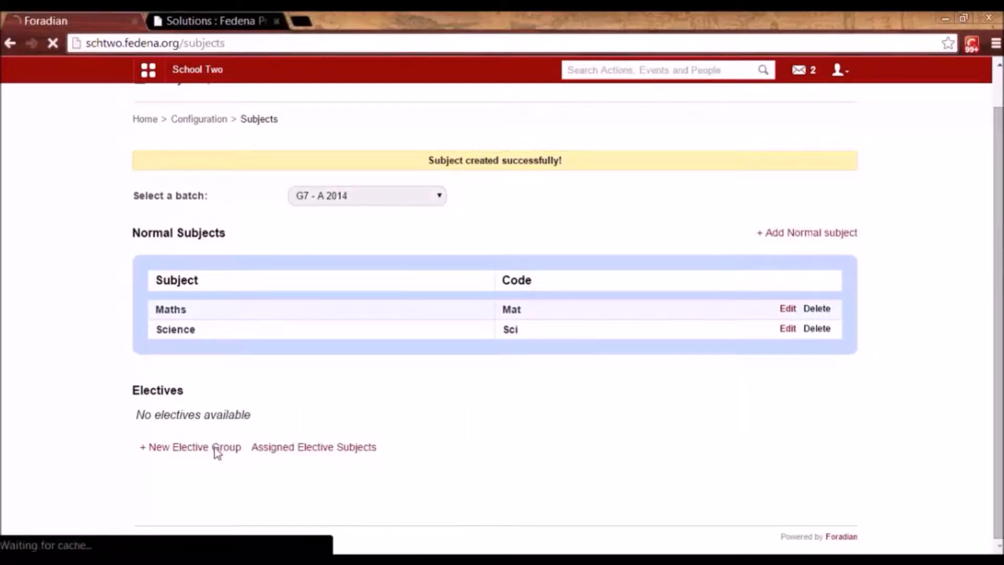
click(404, 239)
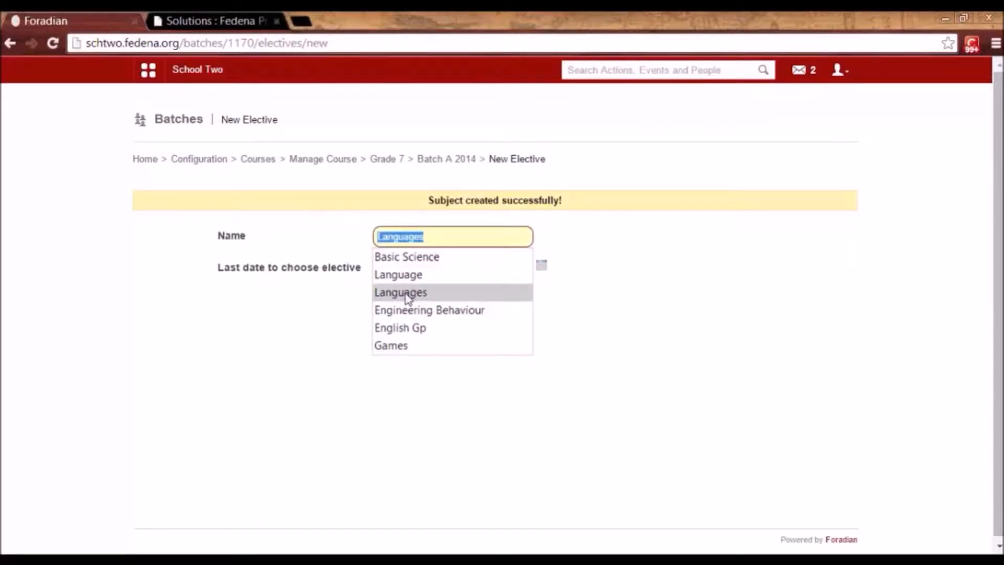
click(405, 346)
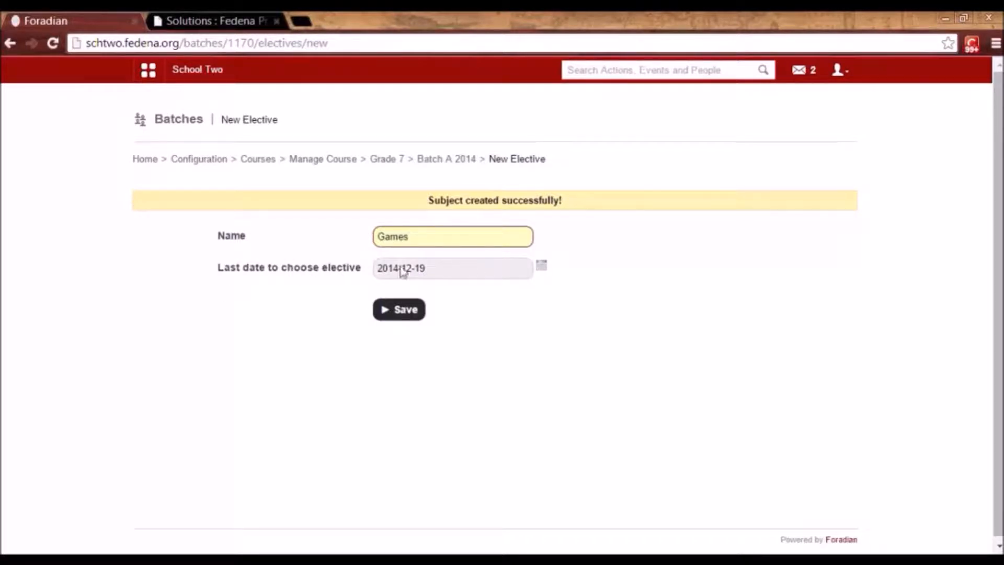
click(417, 313)
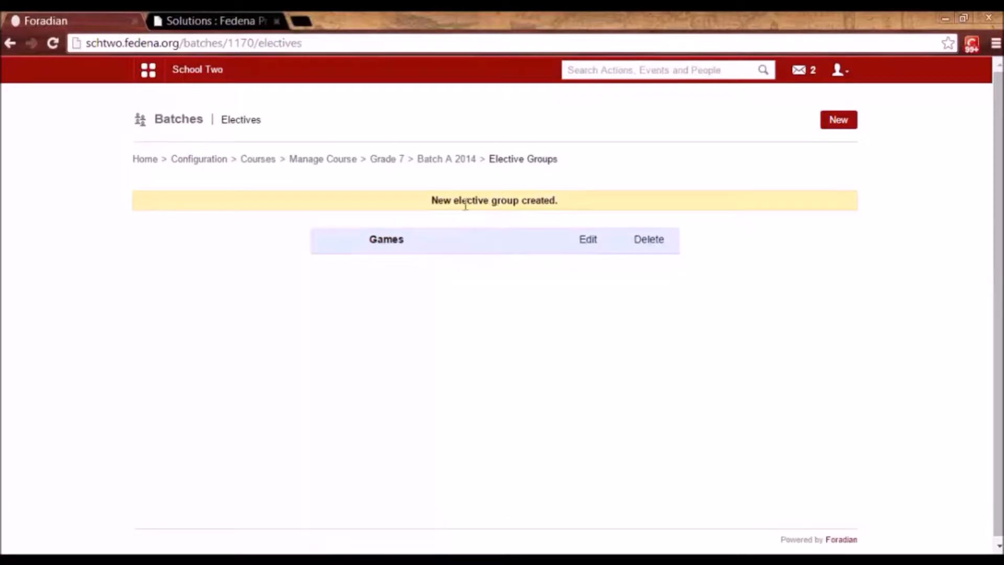
Add Football to the Games group with code FB and 4 weekly classes.
click(395, 246)
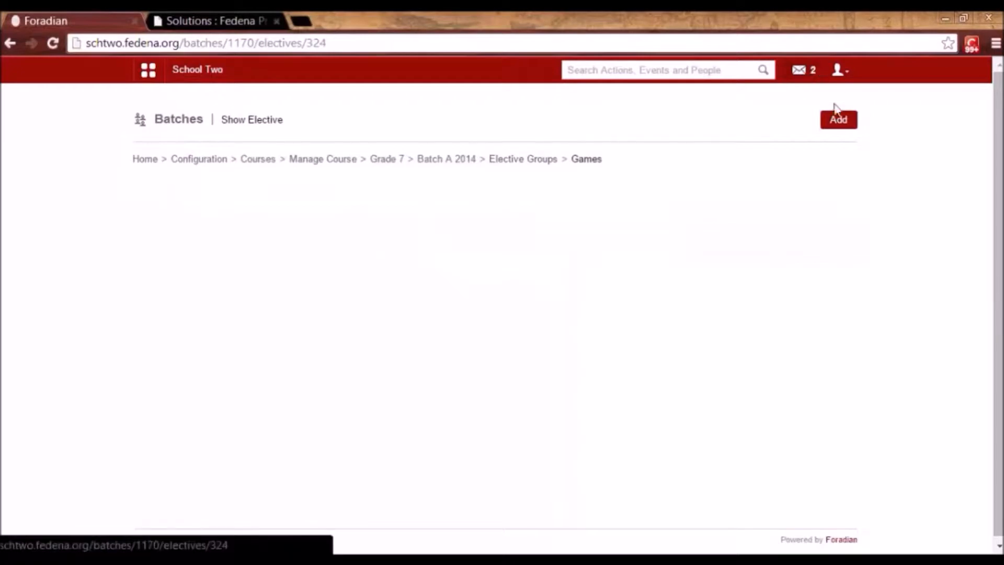
click(836, 131)
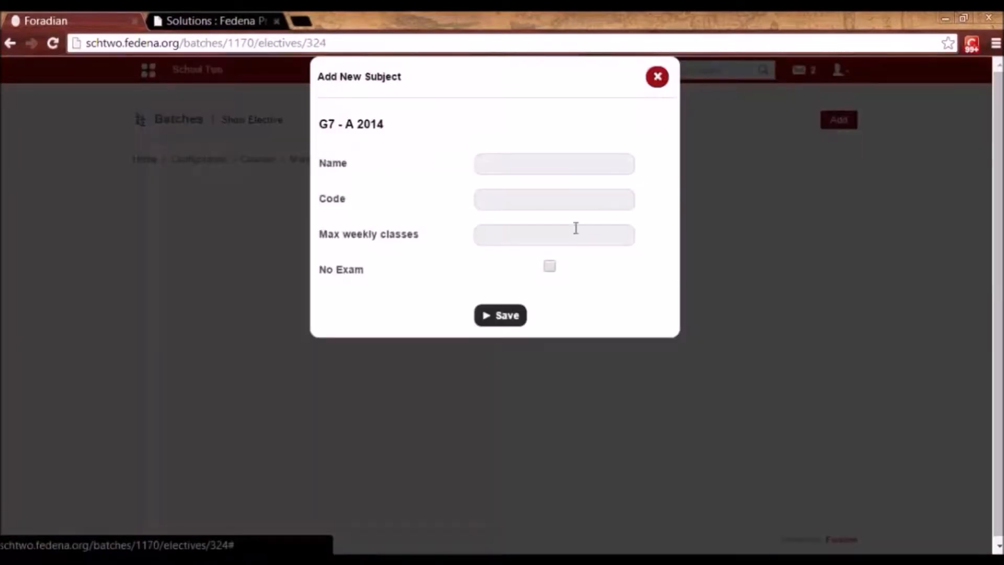
click(544, 165)
text(Football)
click(525, 200)
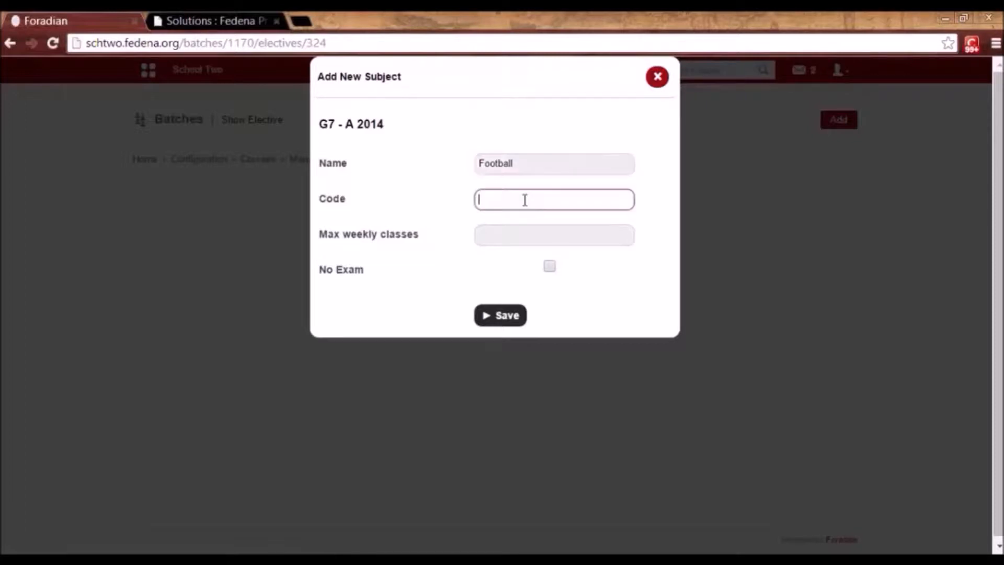
text(FB)
click(517, 239)
text(4)
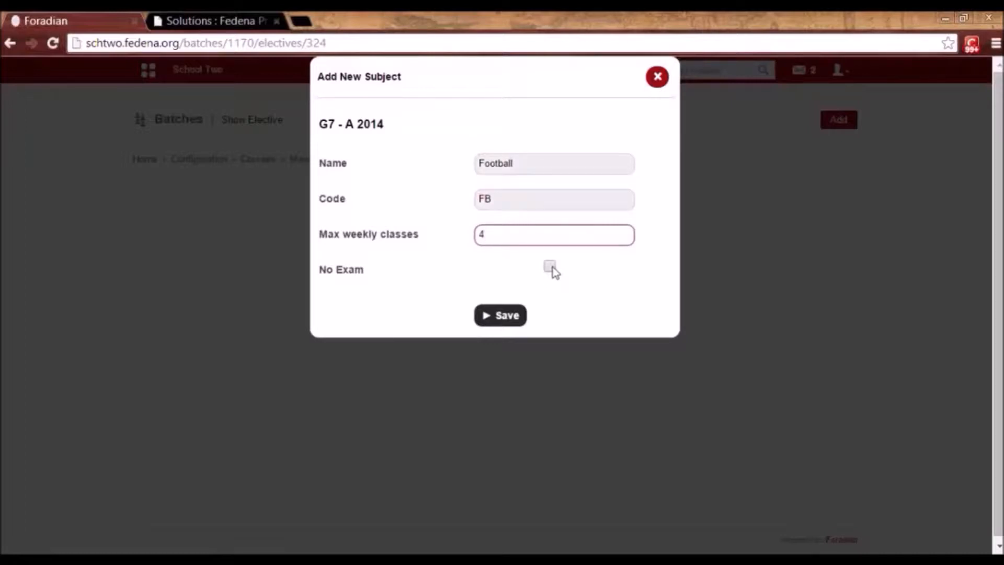
click(505, 315)
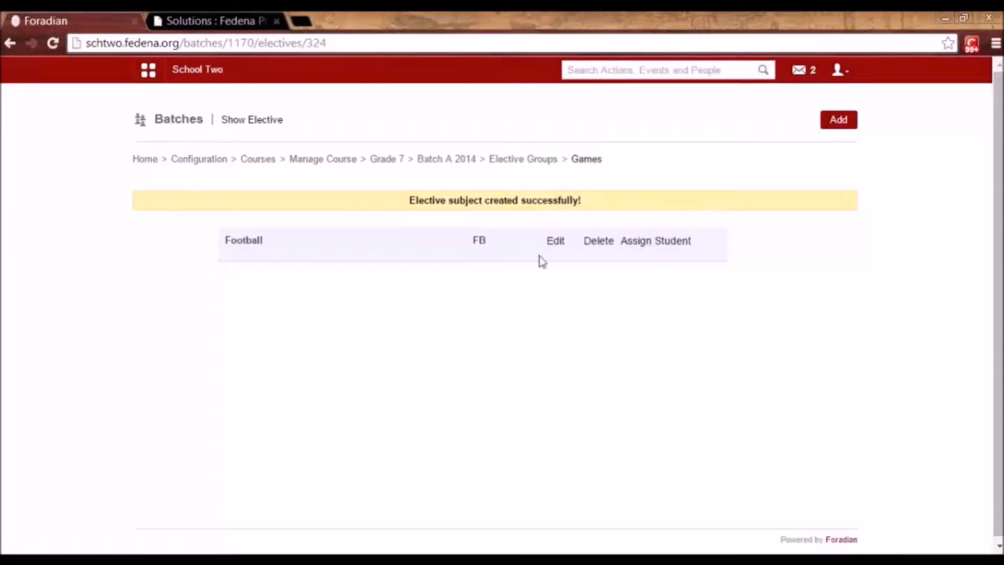
Add Baseball with code BB and 3 weekly classes, then return to Configuration.
click(838, 120)
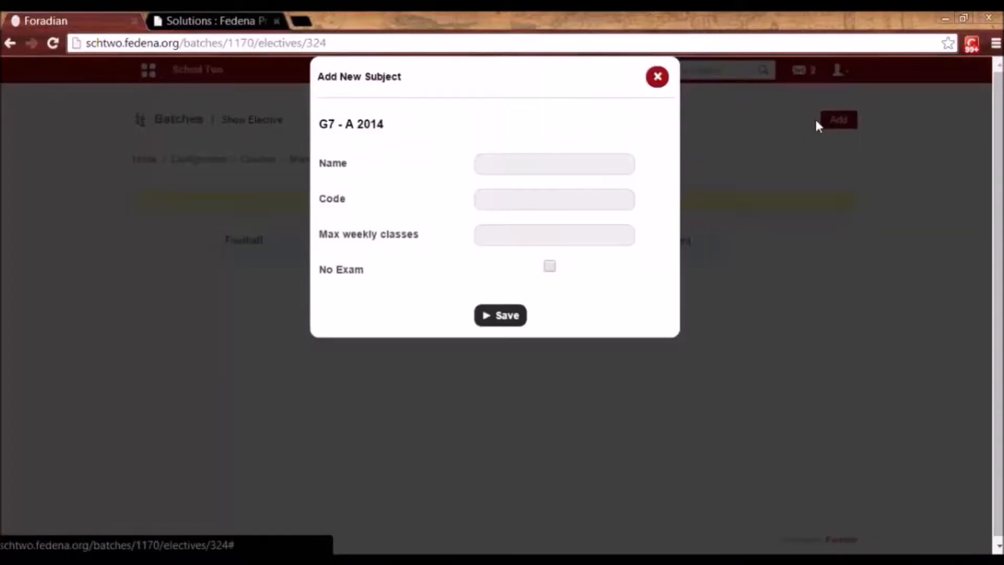
click(521, 162)
text(B)
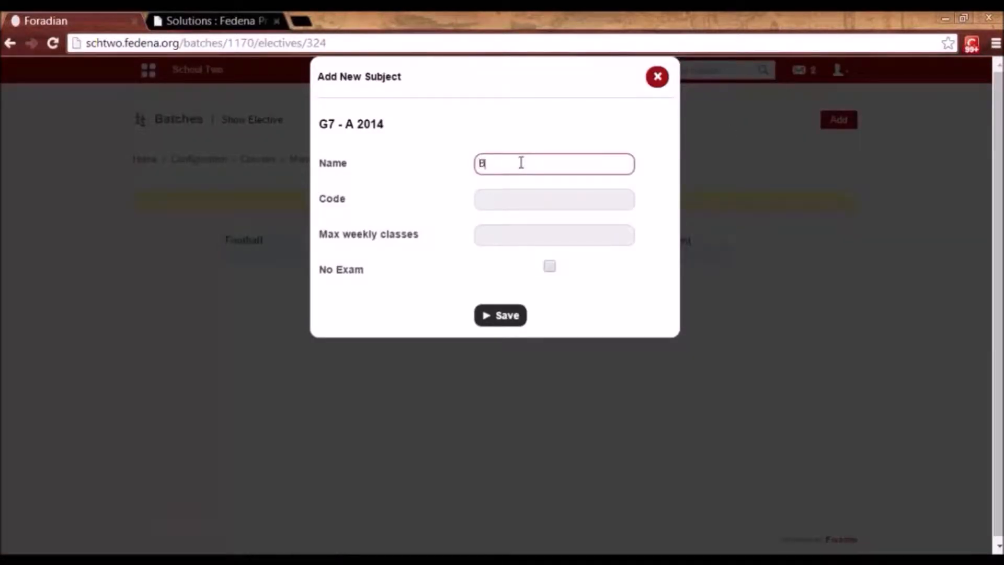
text(aseball)
click(515, 206)
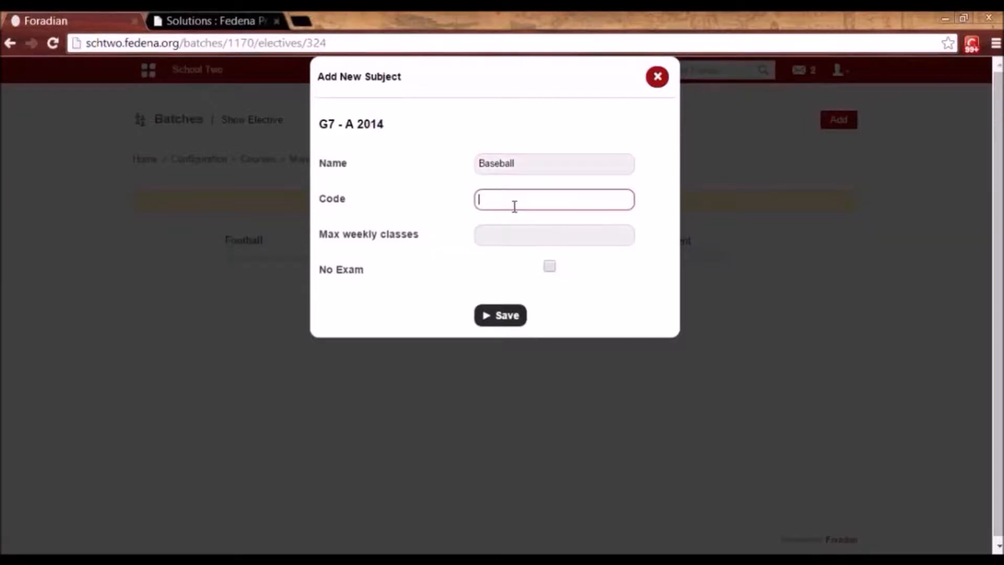
text(BB)
click(495, 236)
text(3)
click(500, 316)
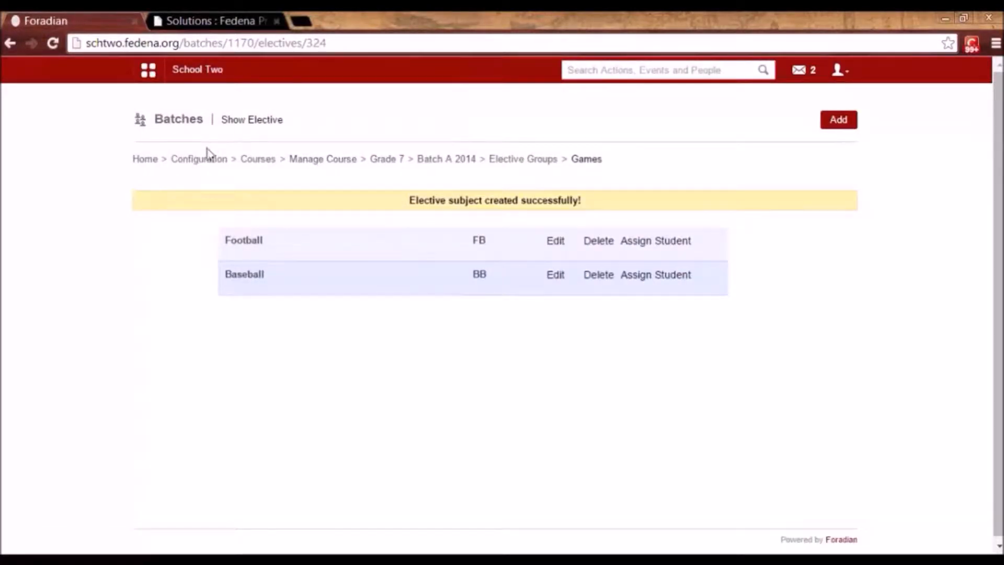
click(200, 166)
Review the G7 - A 2014 subject list, then go back to Configuration home.
click(310, 309)
click(363, 208)
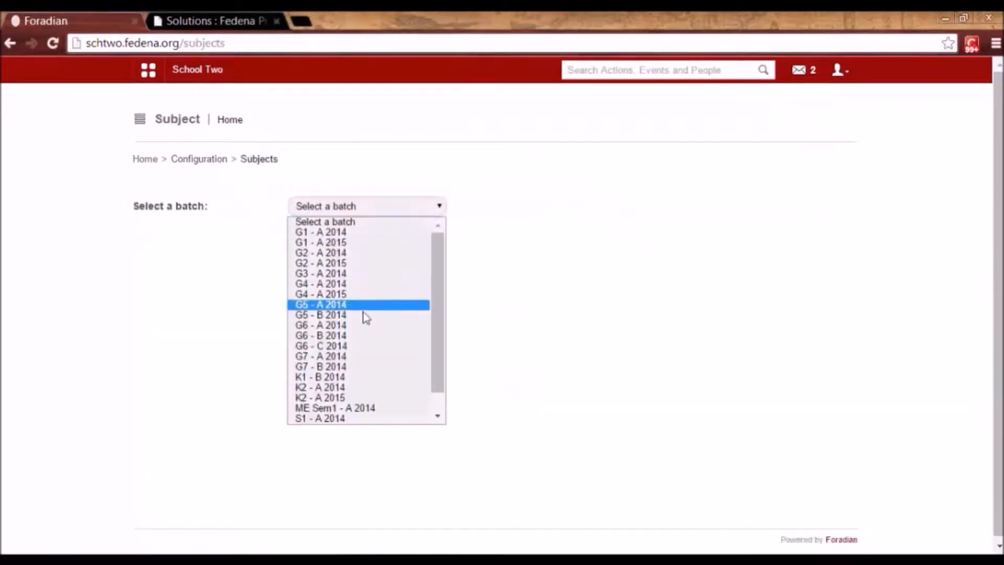
click(348, 357)
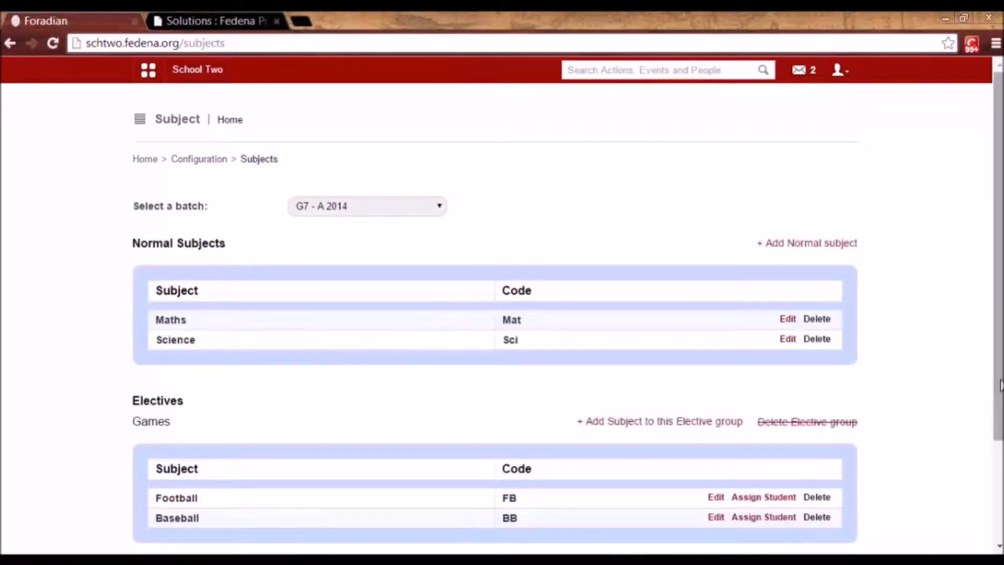
scroll(1001, 398, down, 3)
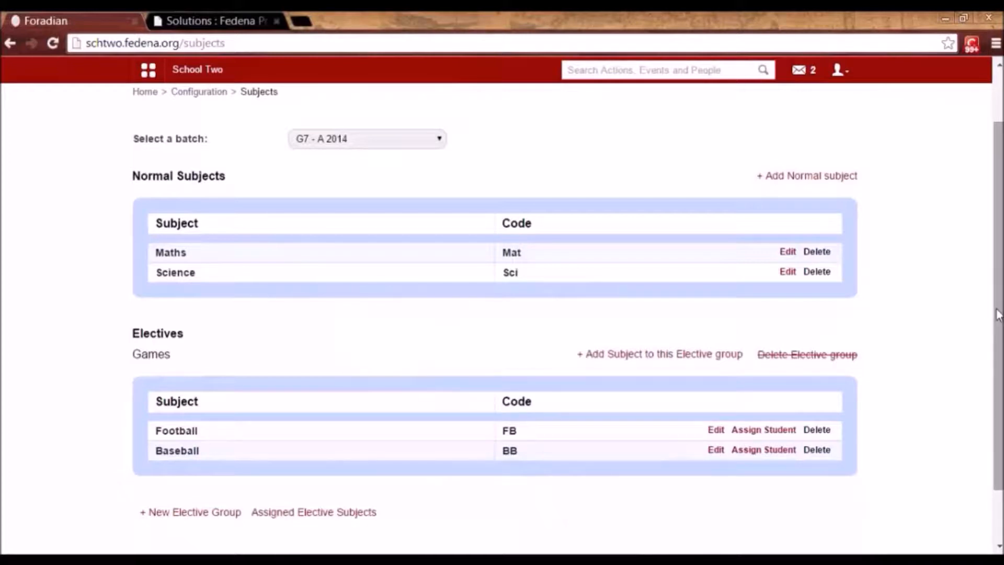
scroll(997, 376, up, 1)
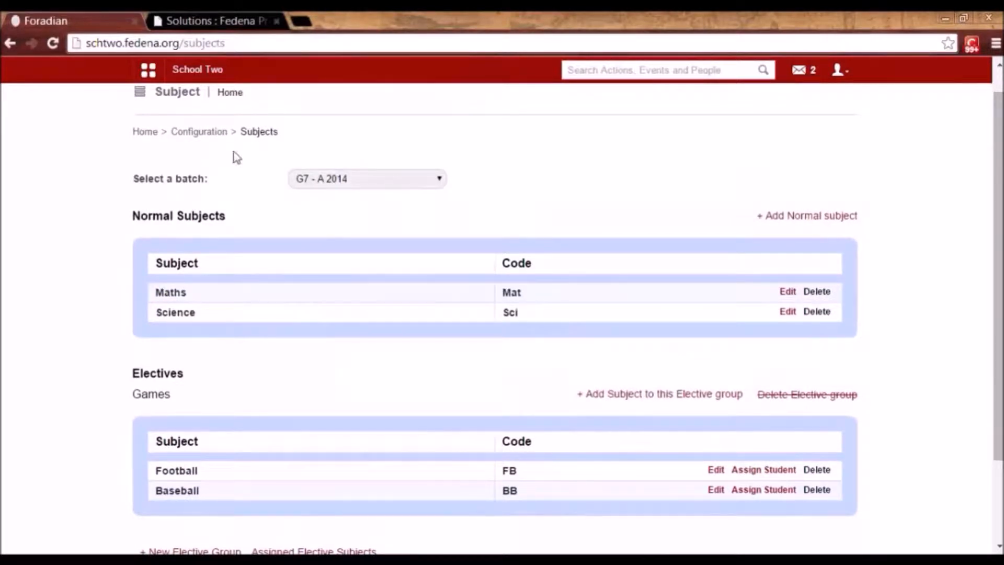
click(206, 133)
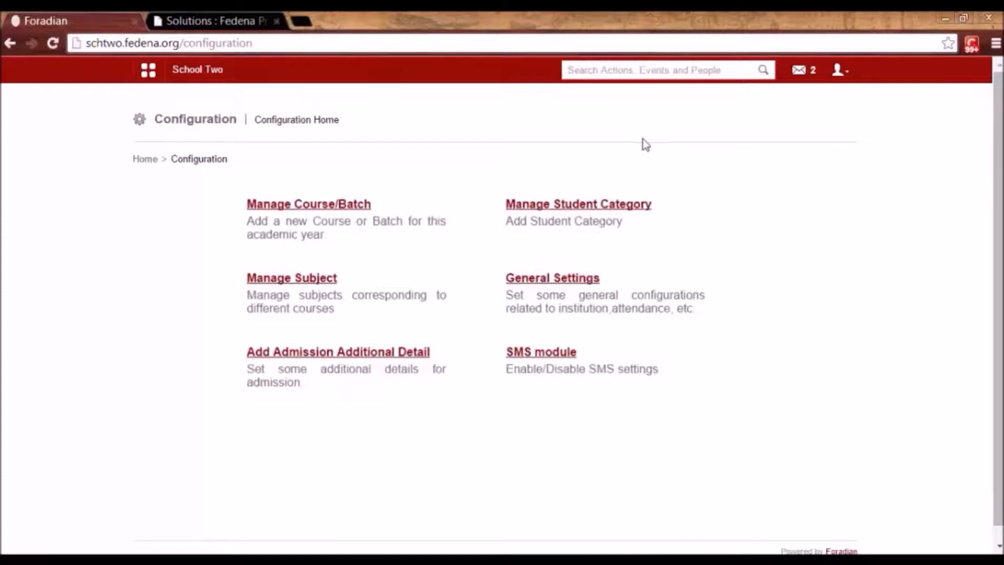
click(605, 211)
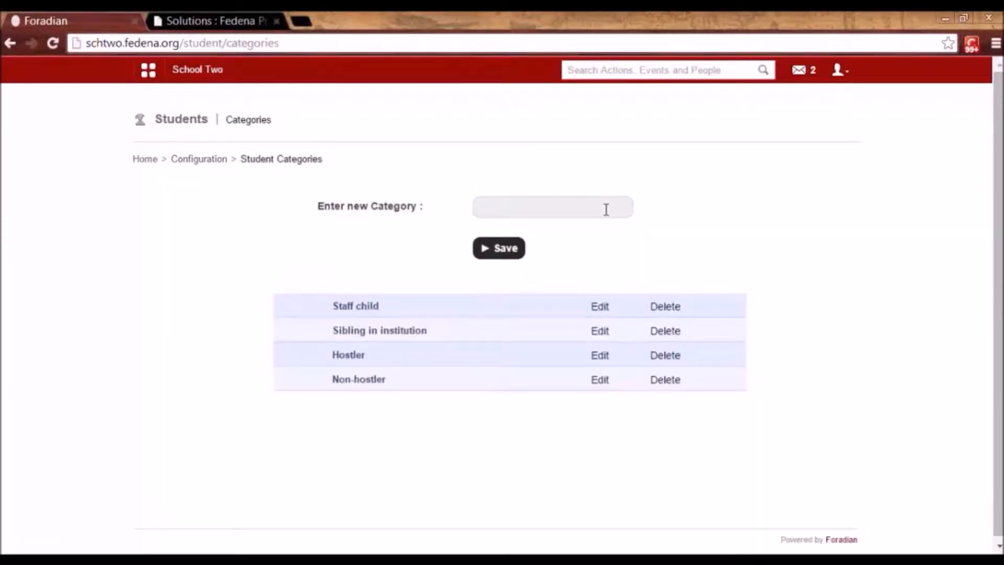
click(605, 308)
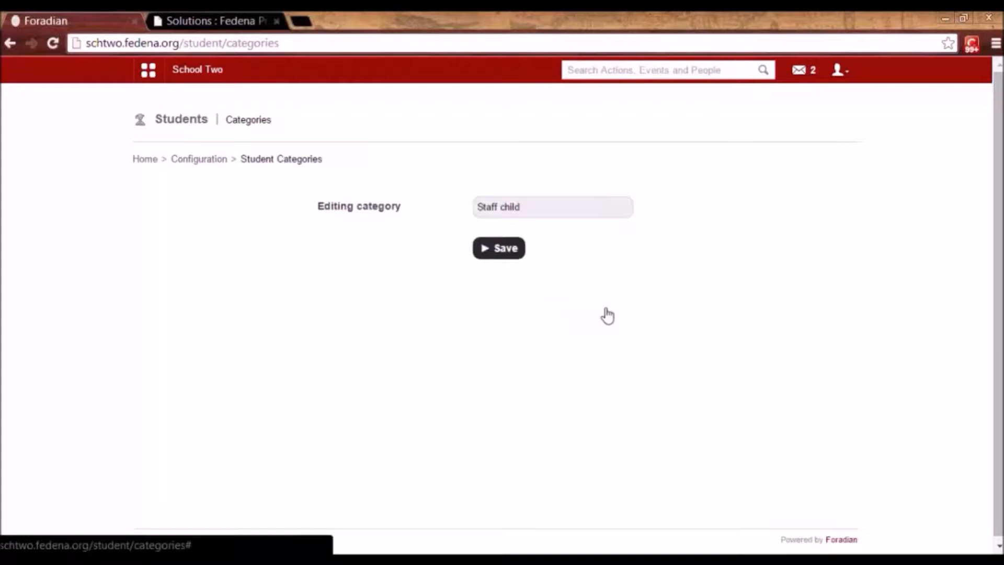
click(214, 163)
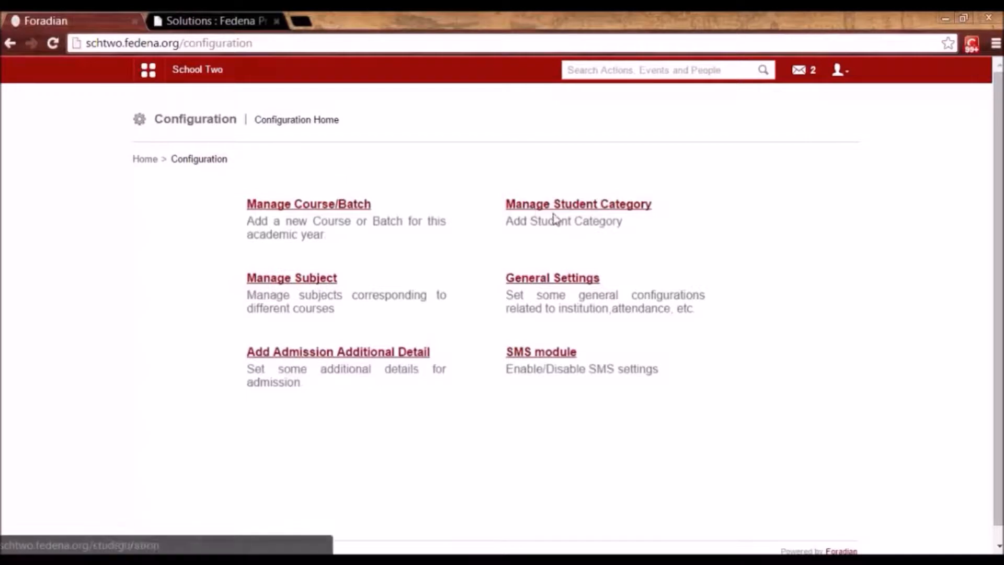
click(570, 214)
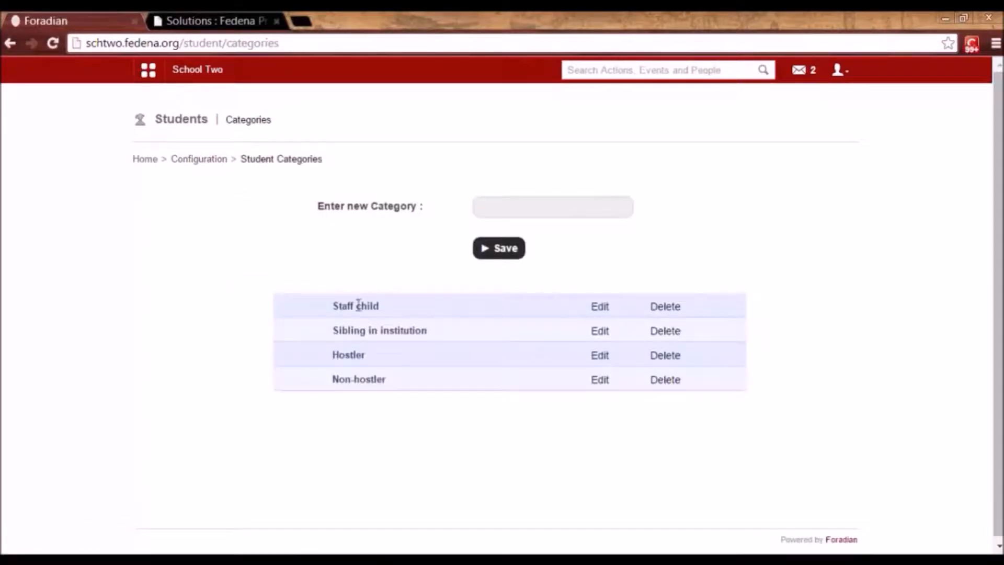
drag(332, 306, 395, 305)
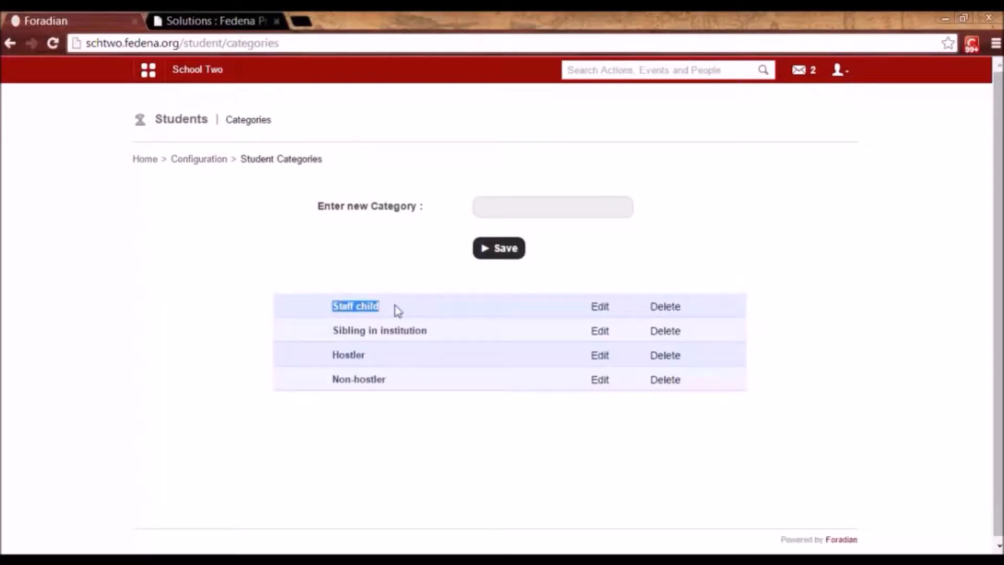
click(397, 310)
drag(331, 309, 379, 309)
click(380, 308)
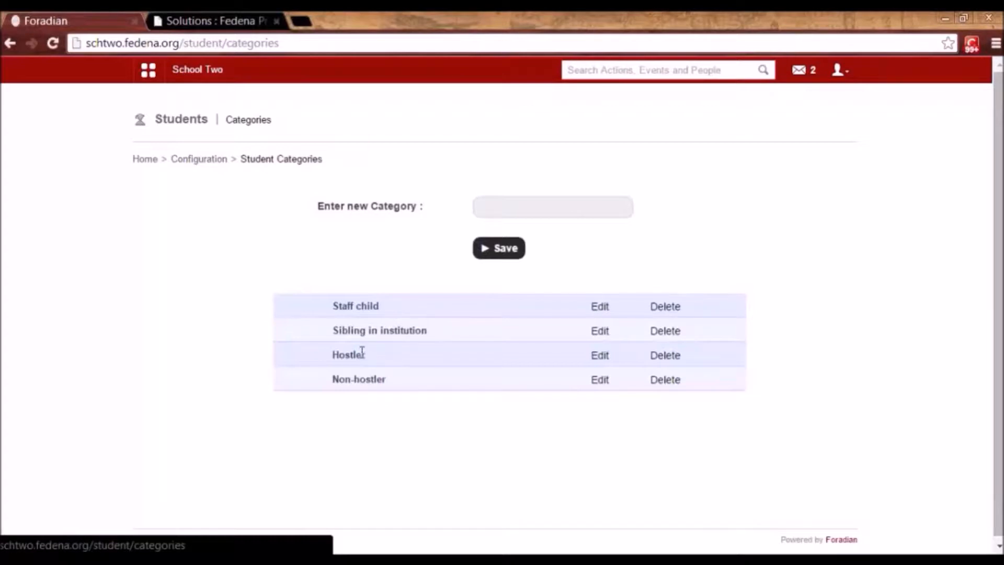
click(214, 159)
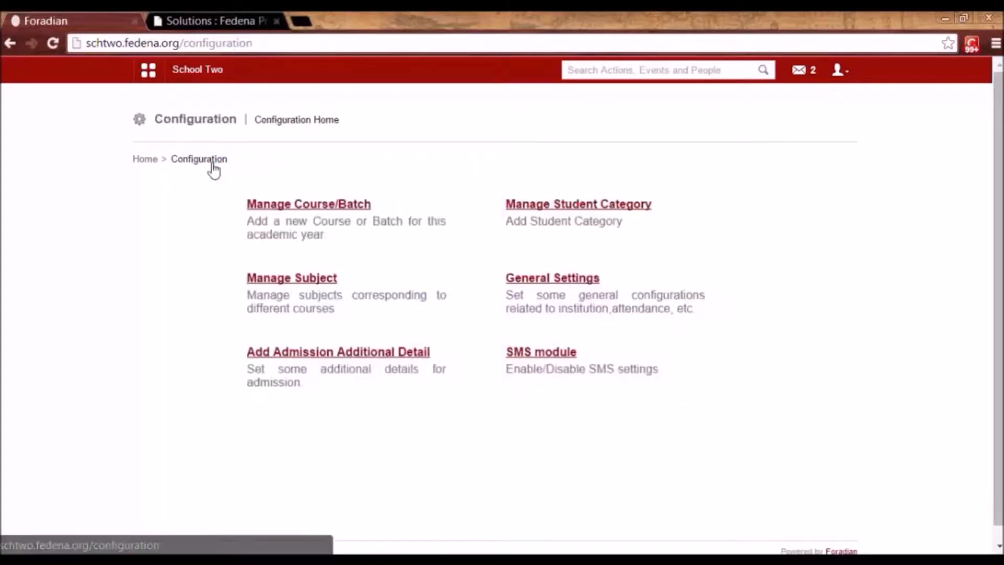
click(321, 360)
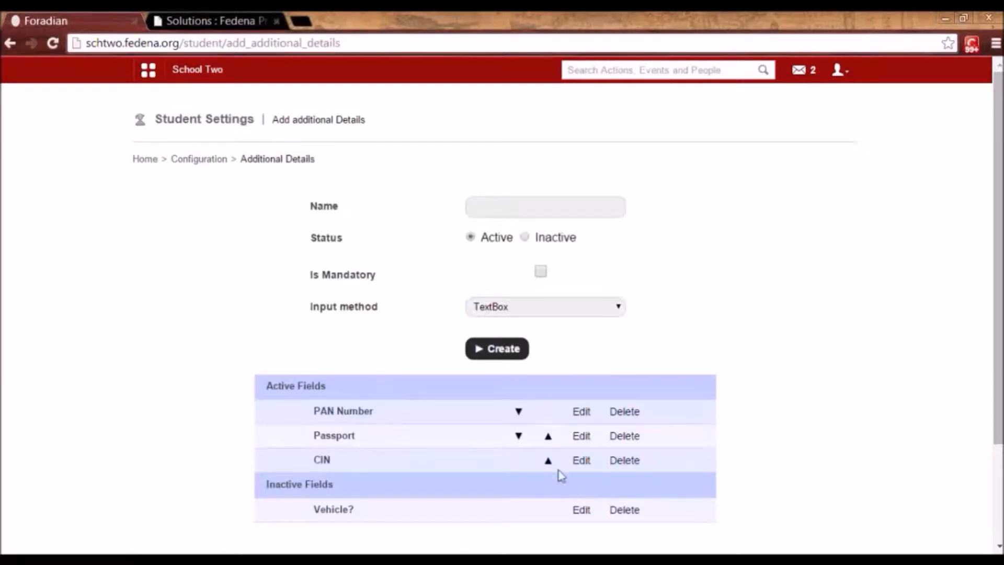
click(585, 440)
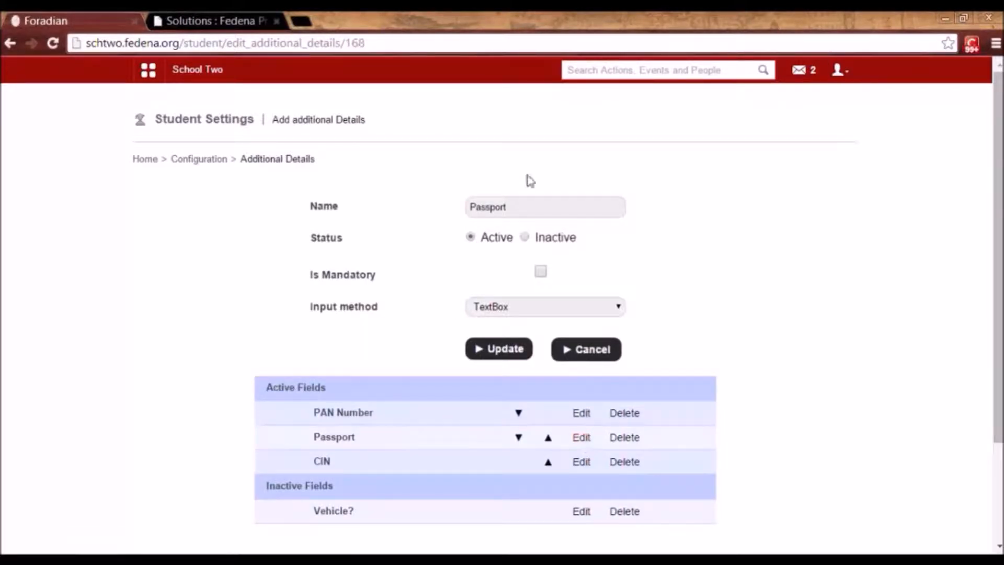
click(497, 205)
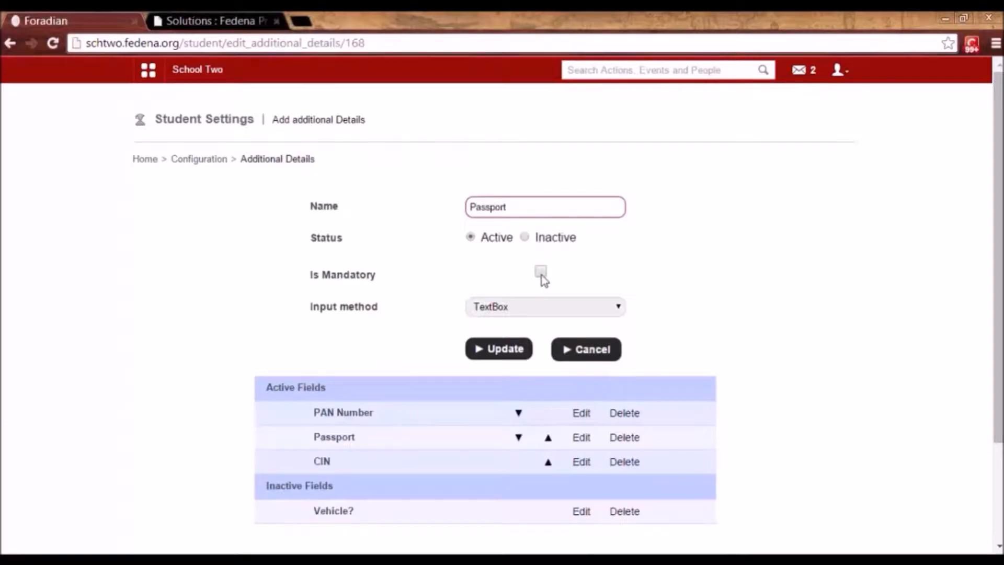
click(544, 310)
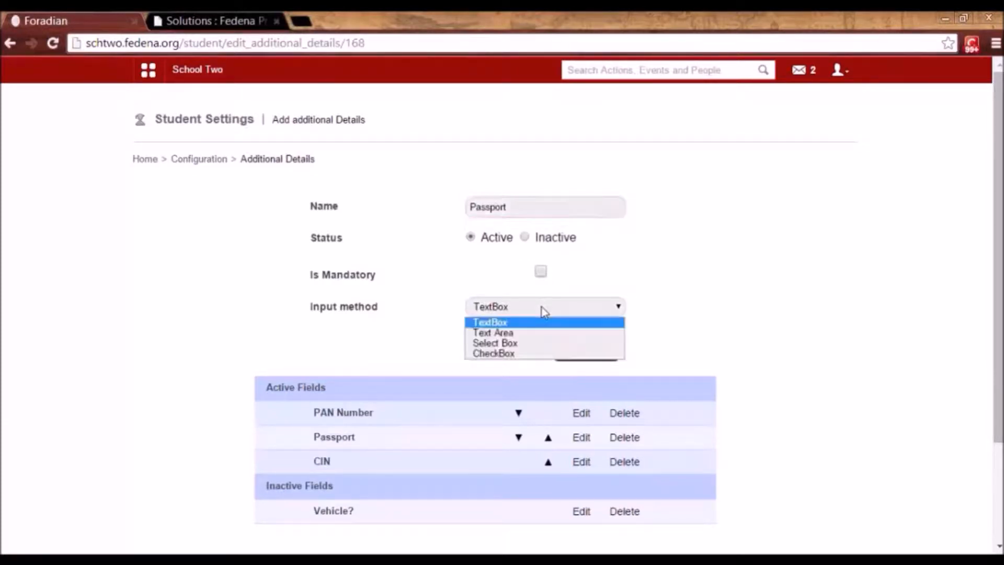
click(544, 312)
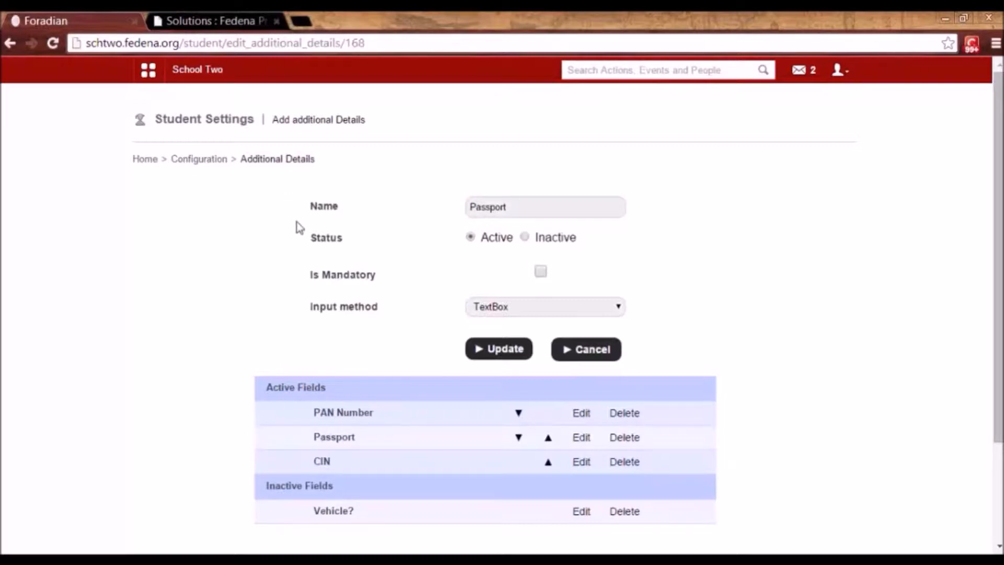
drag(518, 204, 455, 208)
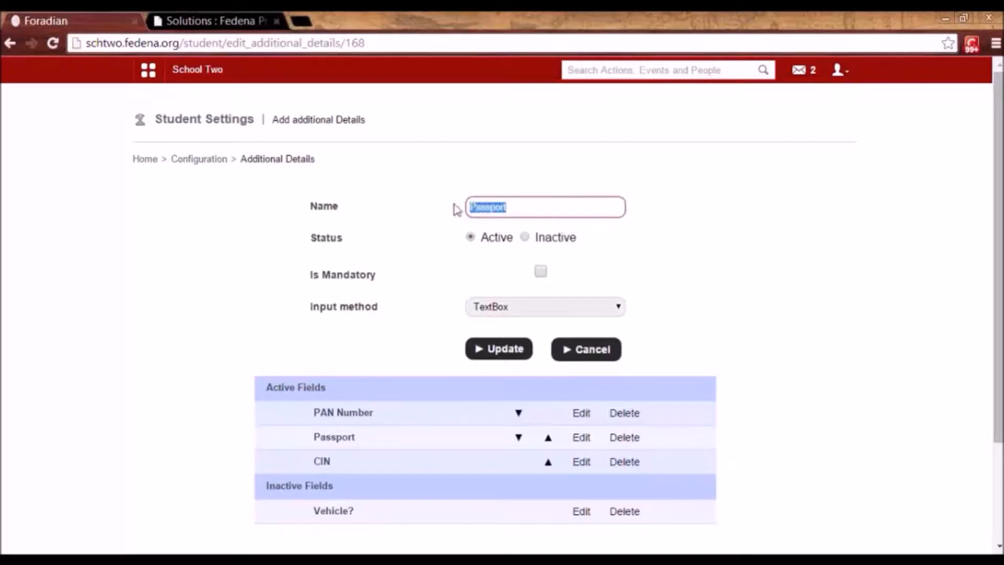
click(774, 328)
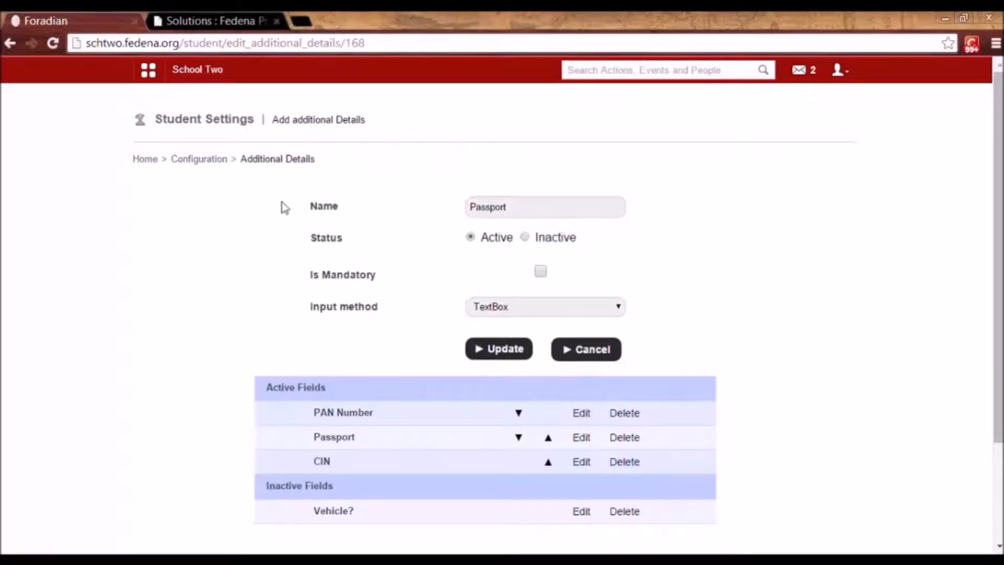
click(207, 160)
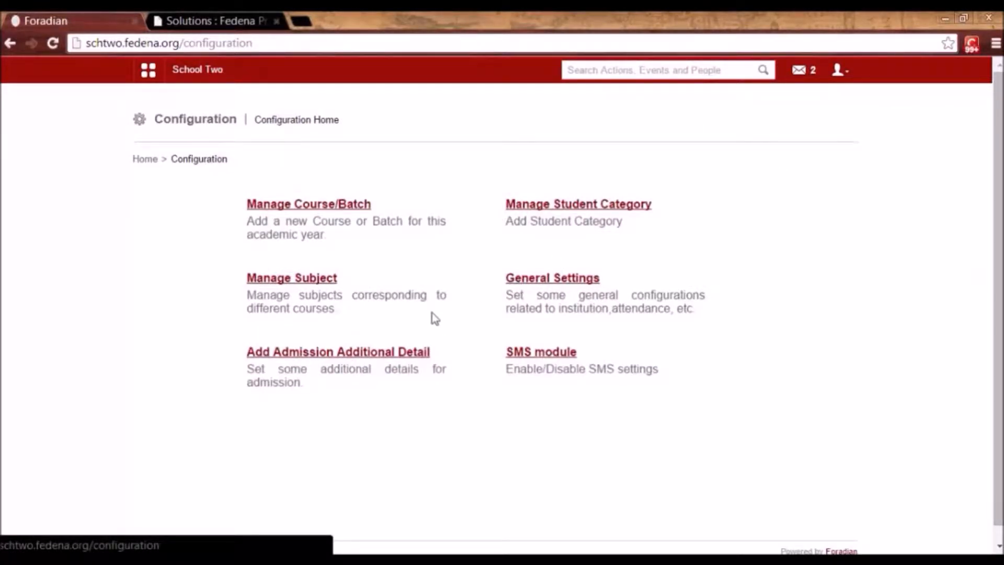
Open Student Admission via Academics > Students and check the pre-filled admission number.
click(152, 77)
click(244, 104)
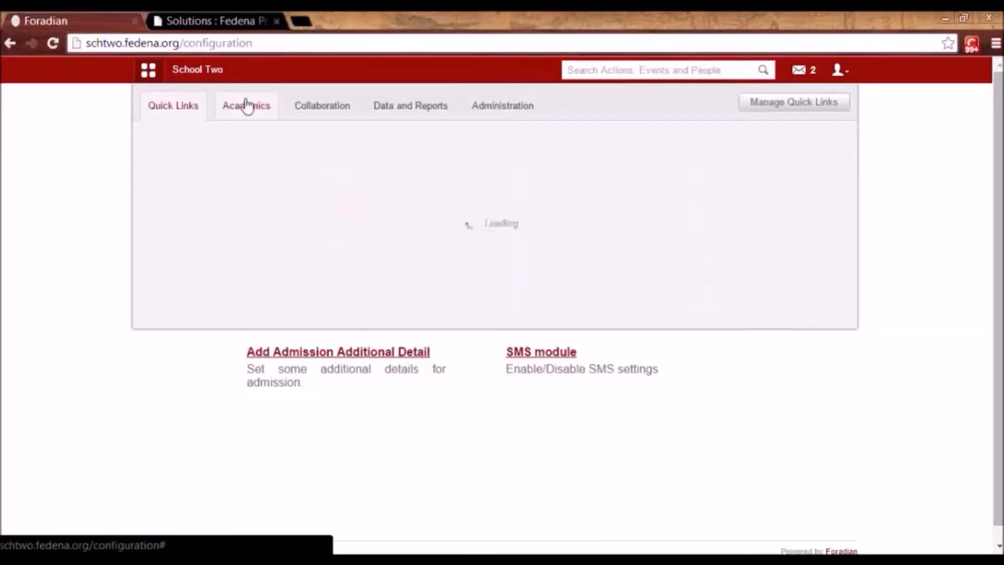
mouse_move(204, 199)
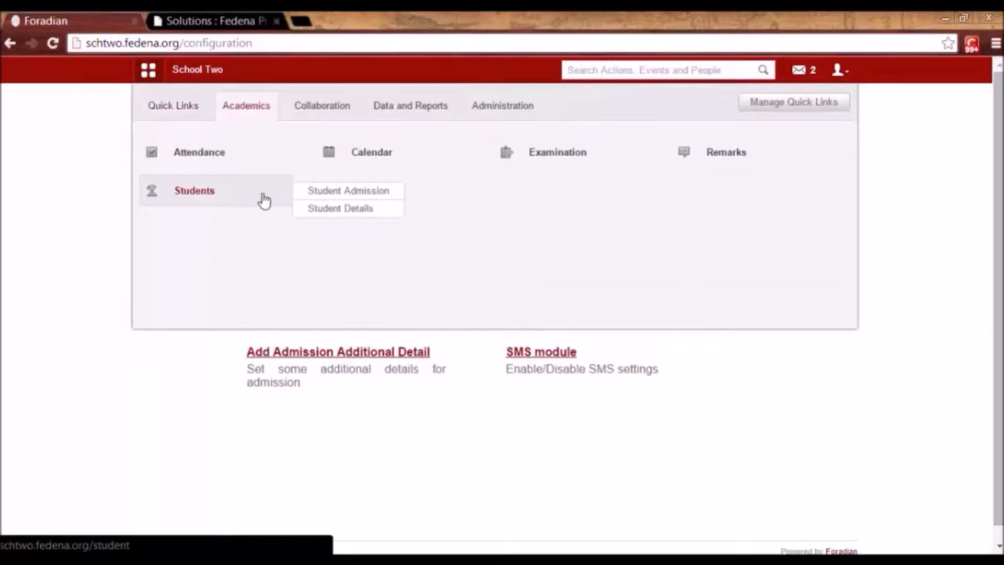
click(316, 198)
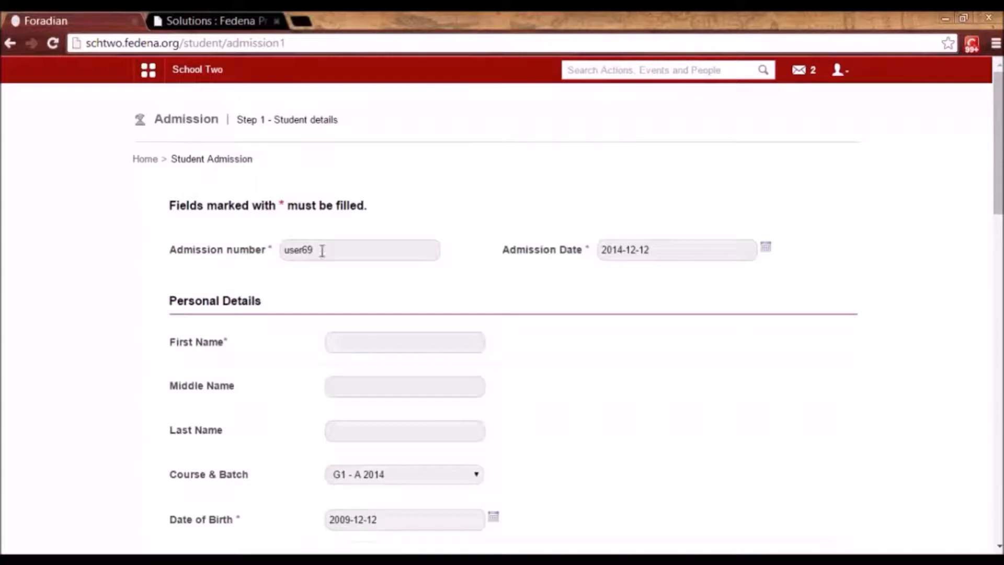
drag(319, 244, 280, 258)
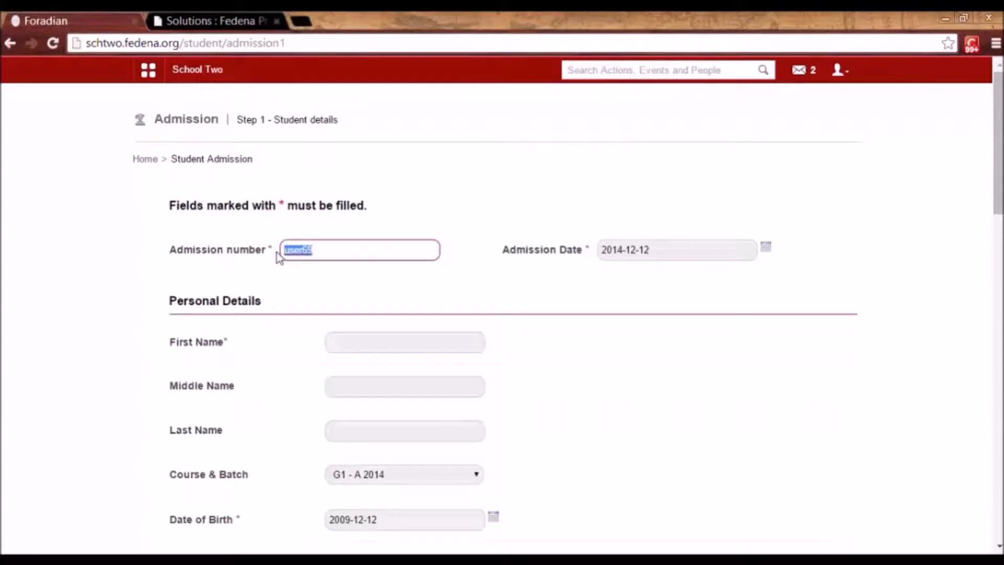
click(439, 310)
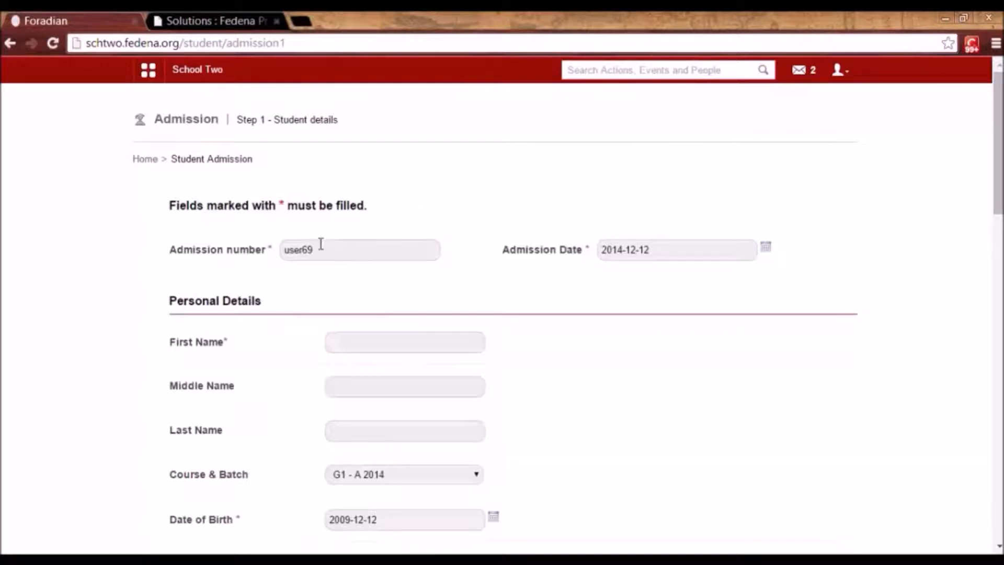
drag(312, 250, 279, 253)
click(276, 248)
Check the 2014-12-12 admission date and enter the student's first name.
click(388, 335)
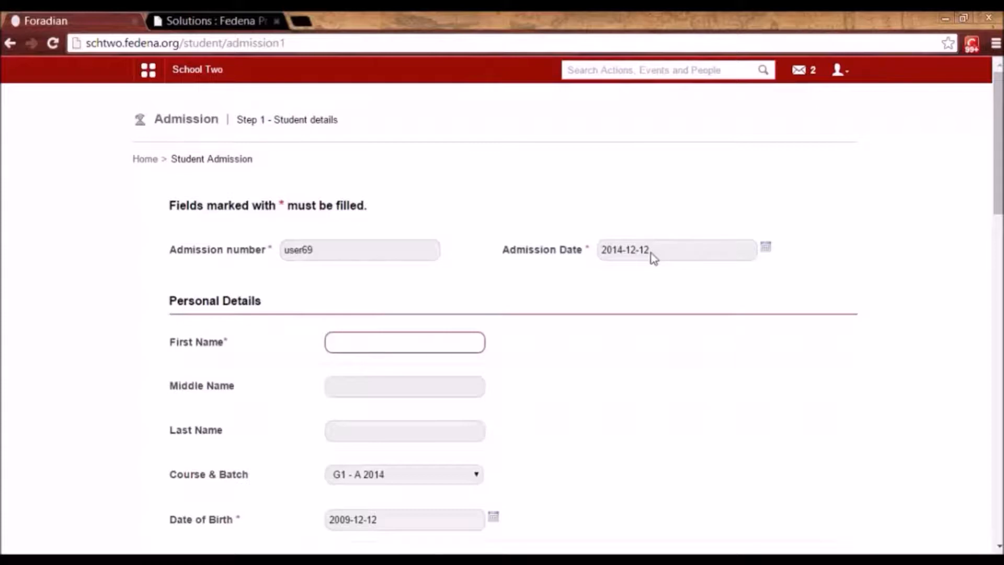
click(765, 250)
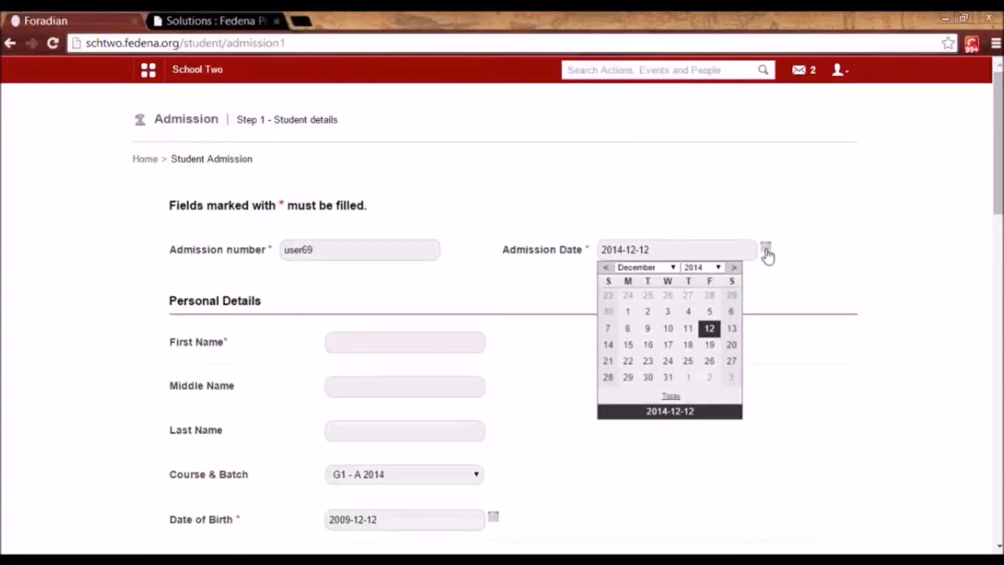
click(385, 342)
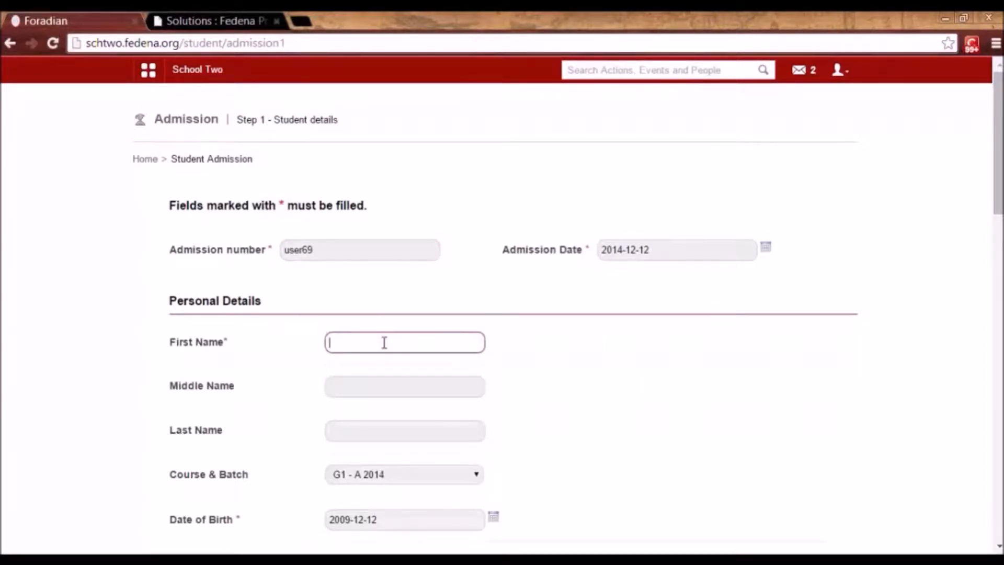
text(Riya)
click(622, 364)
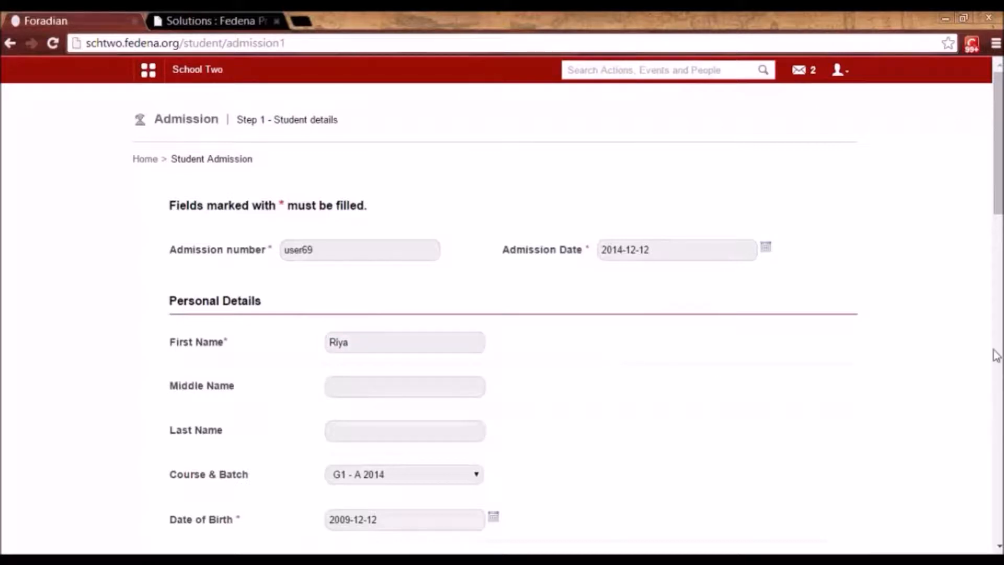
scroll(943, 280, down, 2)
scroll(943, 280, down, 4)
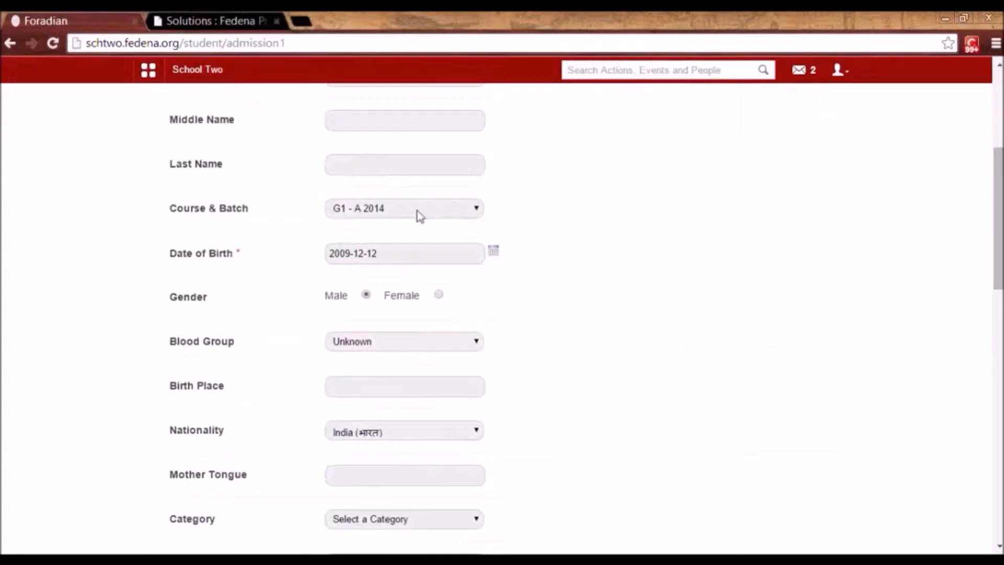
Assign the student to batch G7 - A 2014 and set gender to female.
click(418, 211)
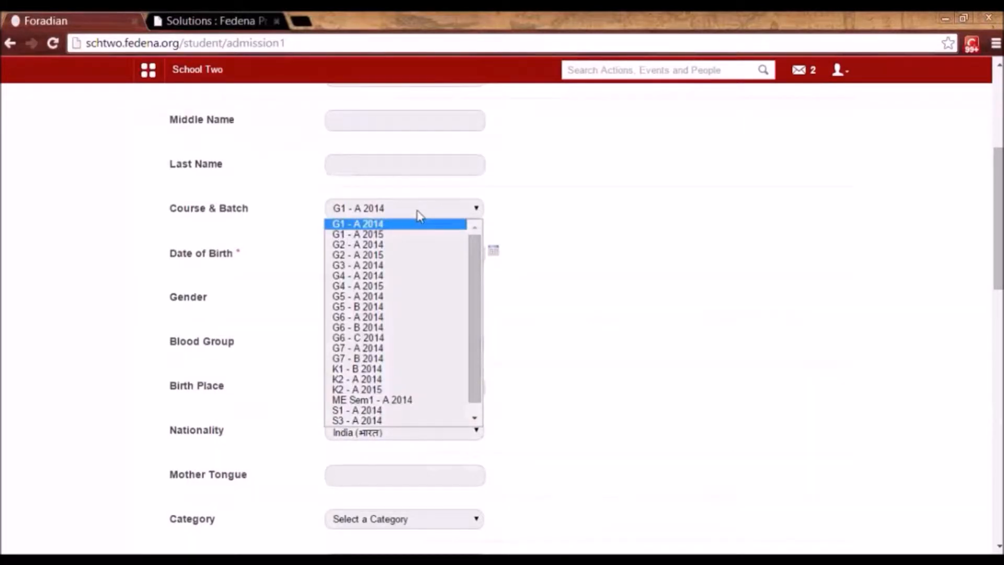
click(345, 348)
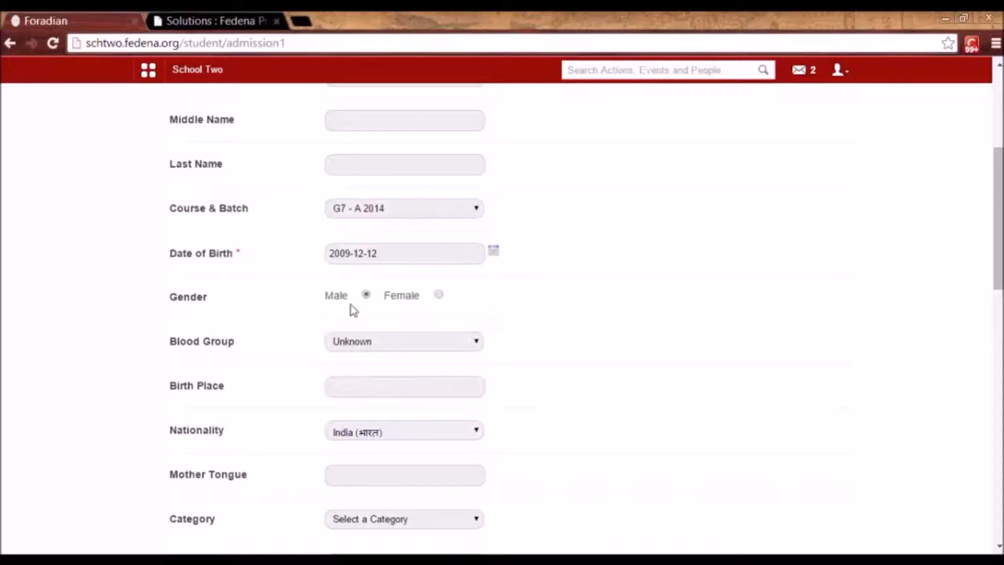
click(439, 296)
Choose category Staff child and save the personal details.
scroll(588, 330, down, 1)
scroll(588, 331, down, 4)
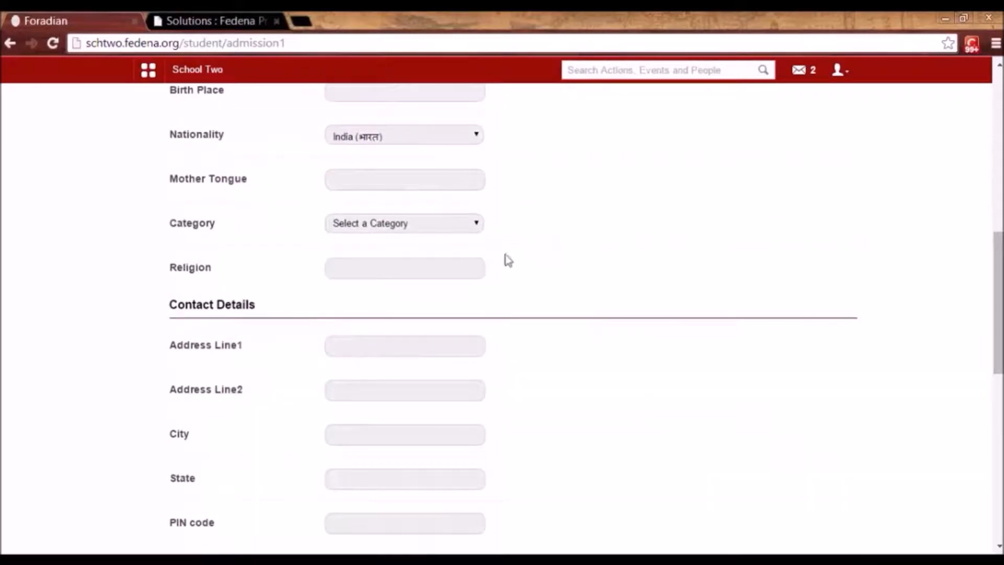
click(473, 225)
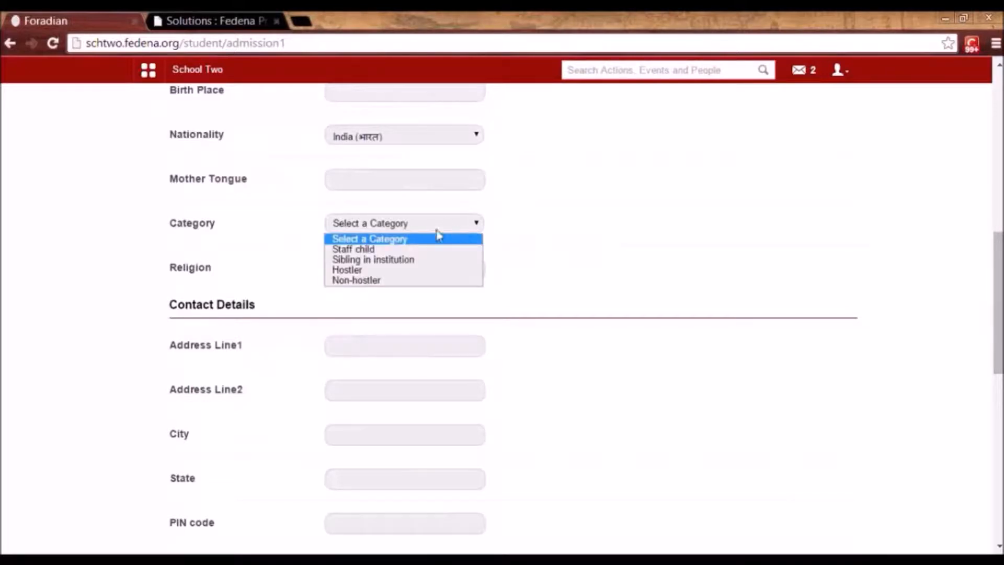
click(413, 250)
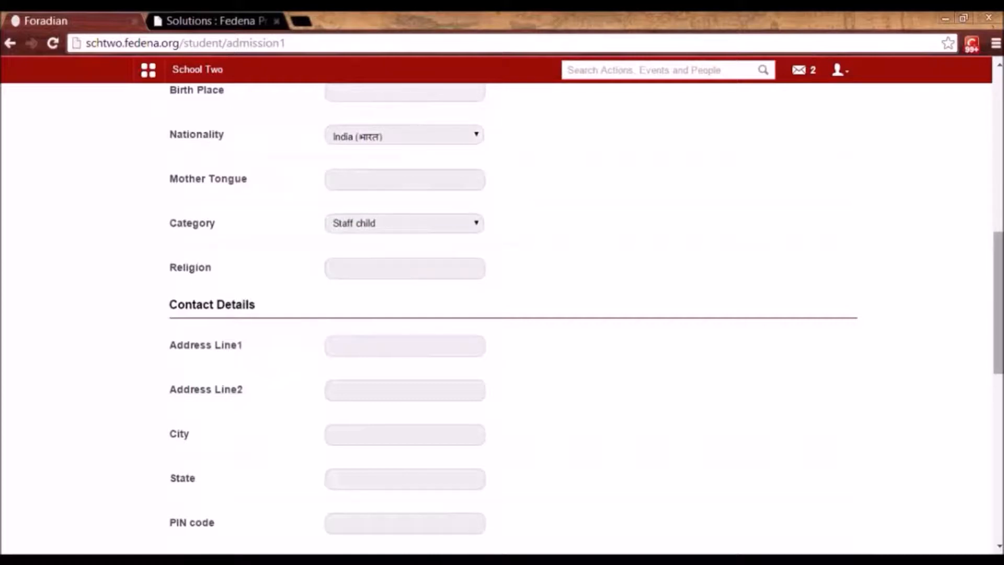
drag(1000, 337, 1002, 483)
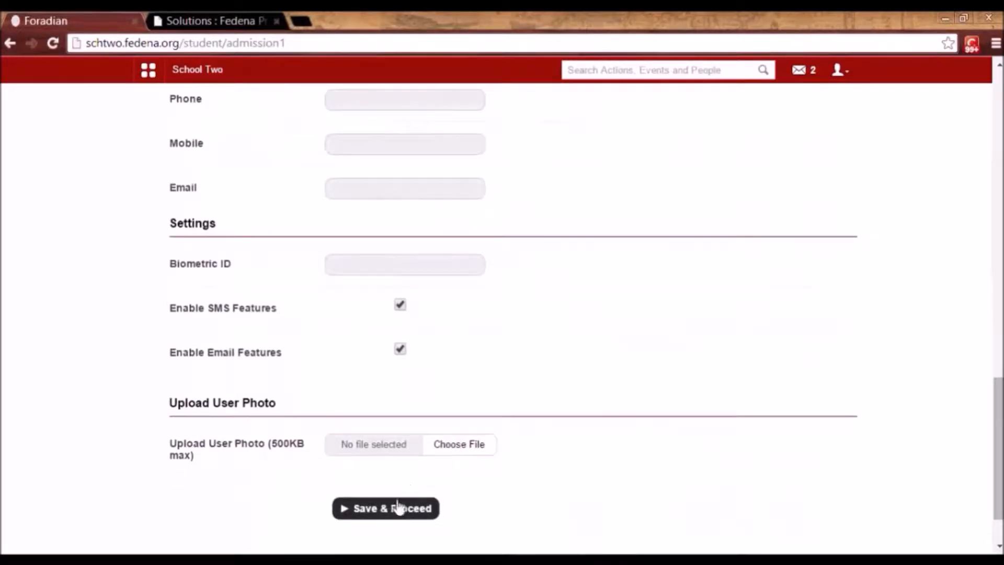
click(385, 510)
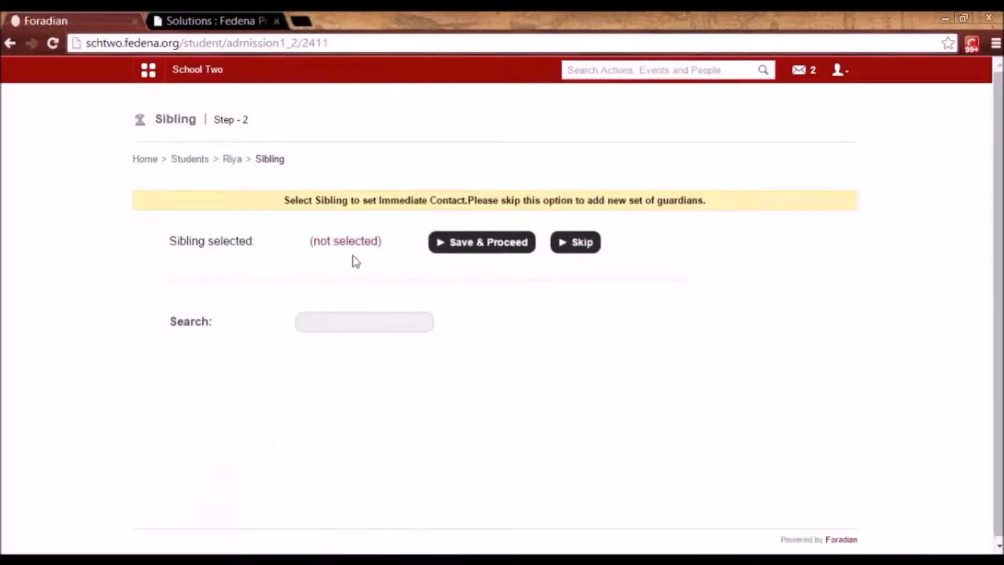
Skip the sibling step and enter the guardian's first name.
click(356, 315)
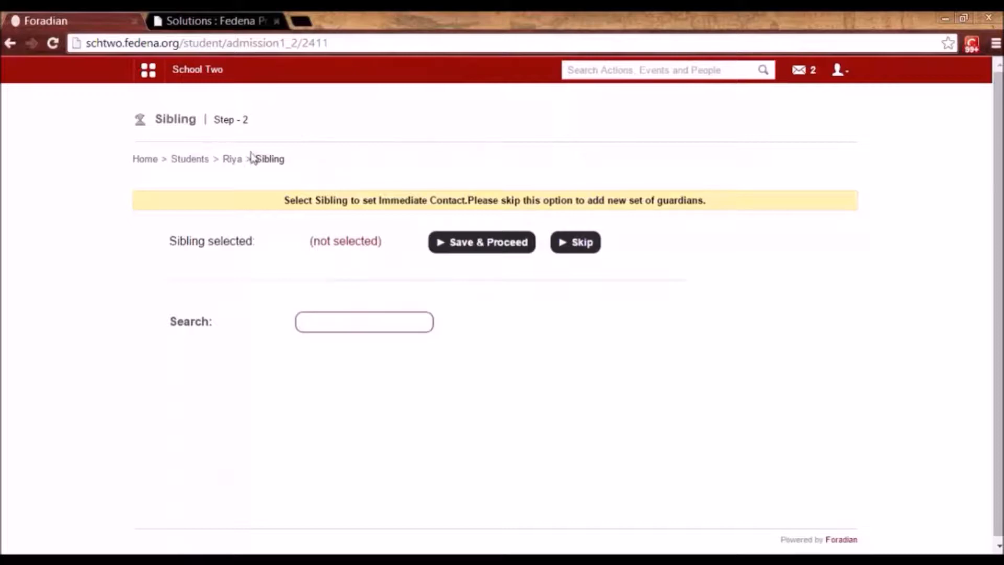
click(583, 249)
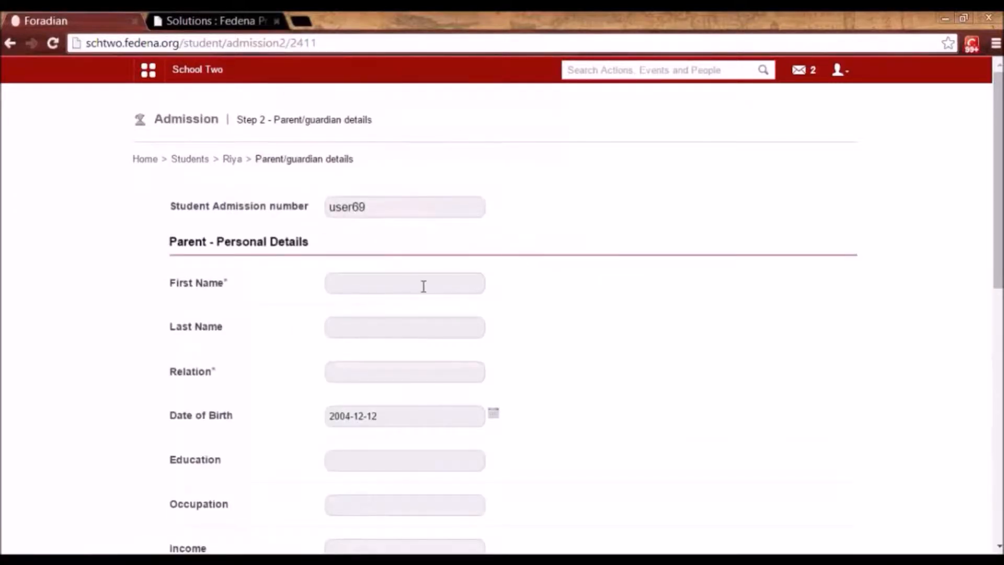
click(423, 285)
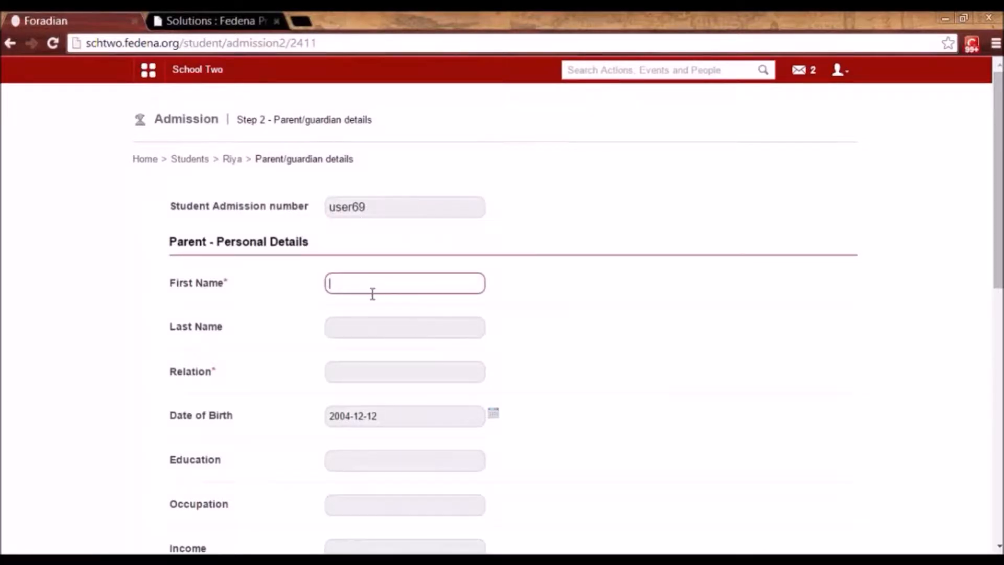
text(Mr)
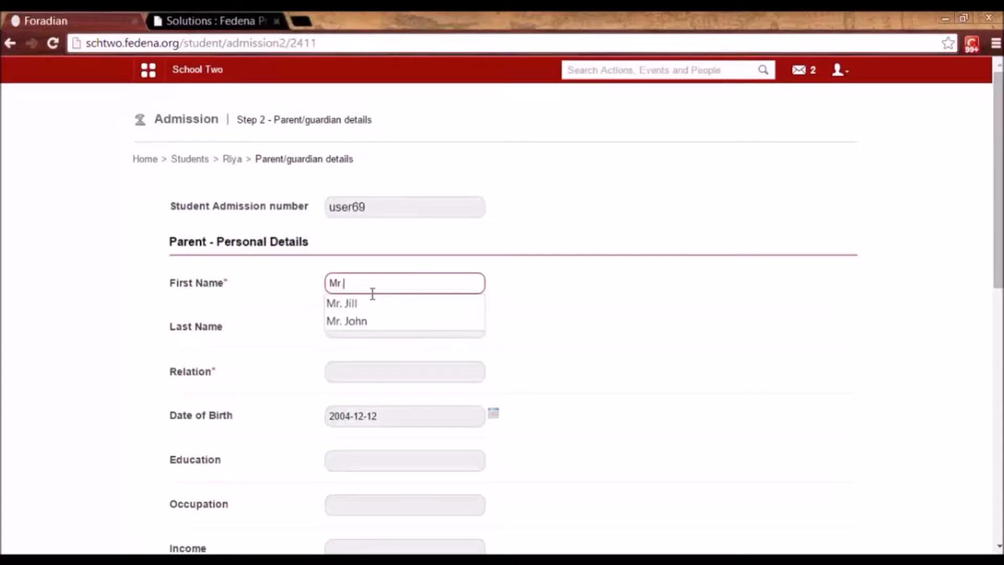
text(. MNB)
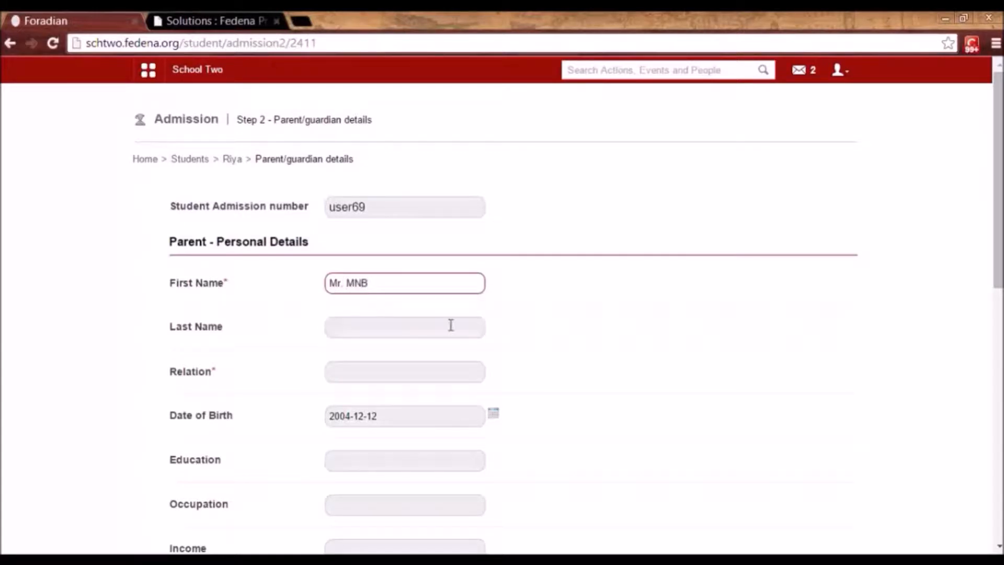
Set the guardian's relation to Father and save the guardian details.
scroll(834, 381, down, 3)
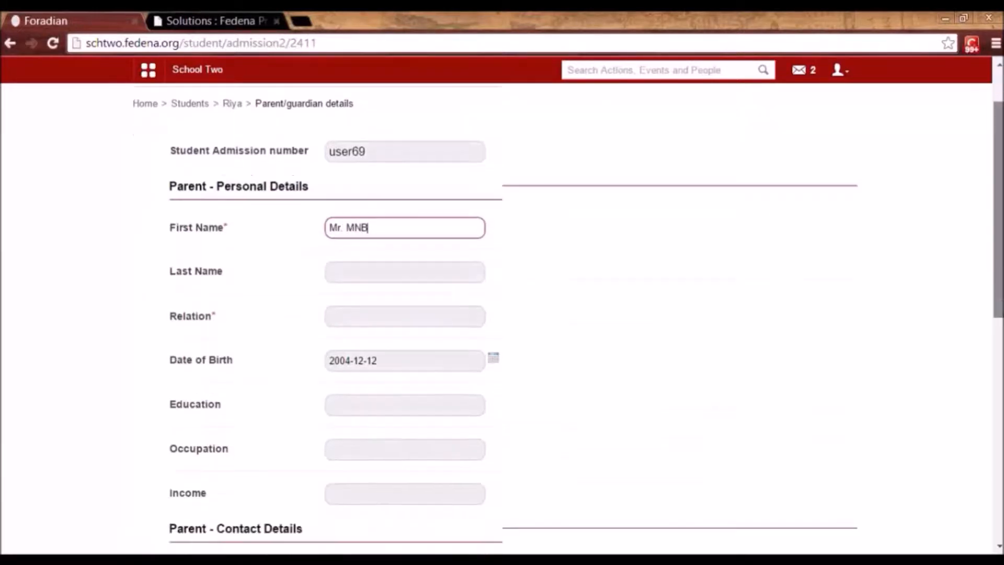
click(447, 231)
text(Father)
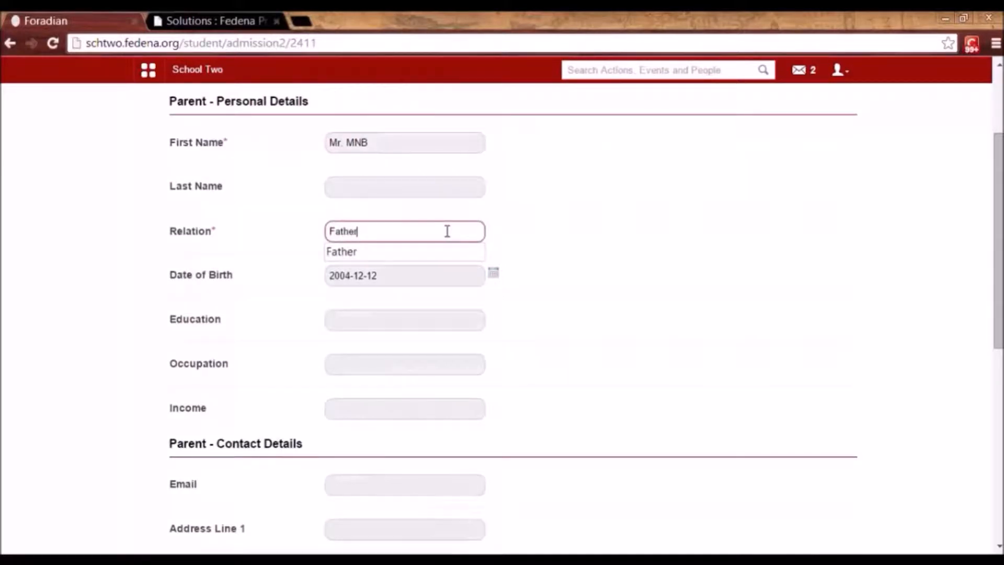
drag(999, 320, 996, 502)
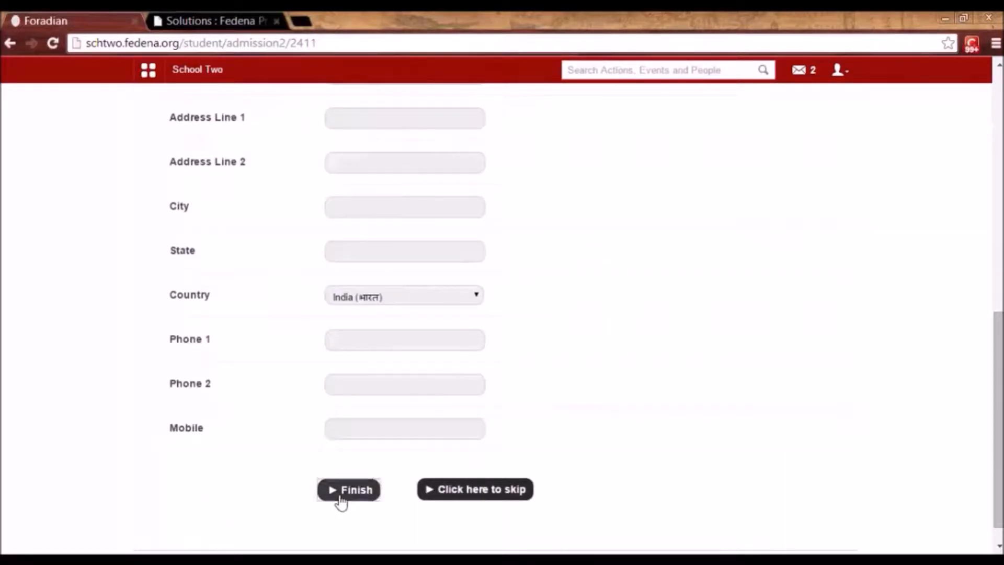
click(341, 499)
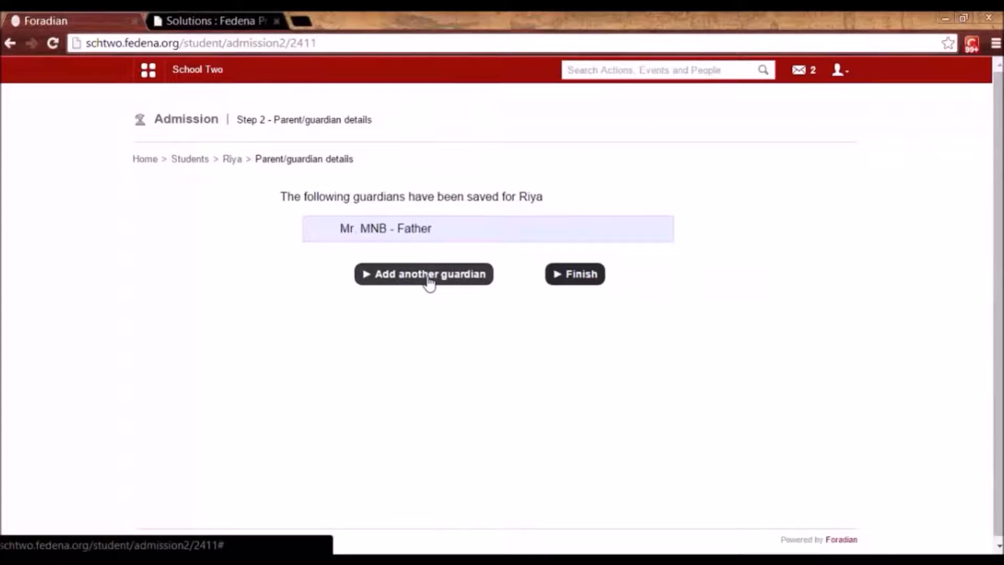
Finish the saved guardians list and choose the father as the emergency contact.
click(576, 274)
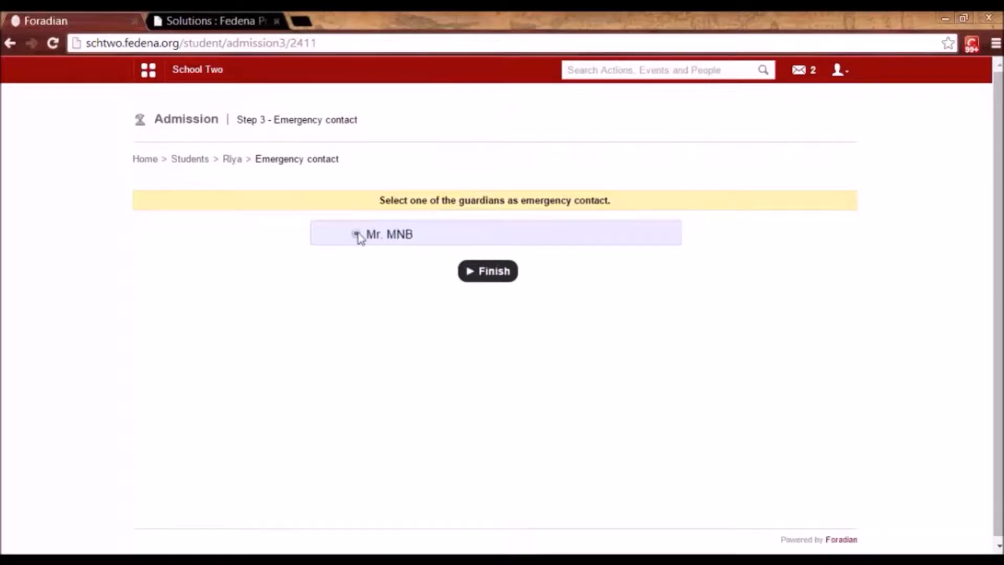
drag(413, 236, 363, 235)
click(403, 276)
Confirm the father as emergency contact, then skip the Previous Educational Details step.
click(493, 272)
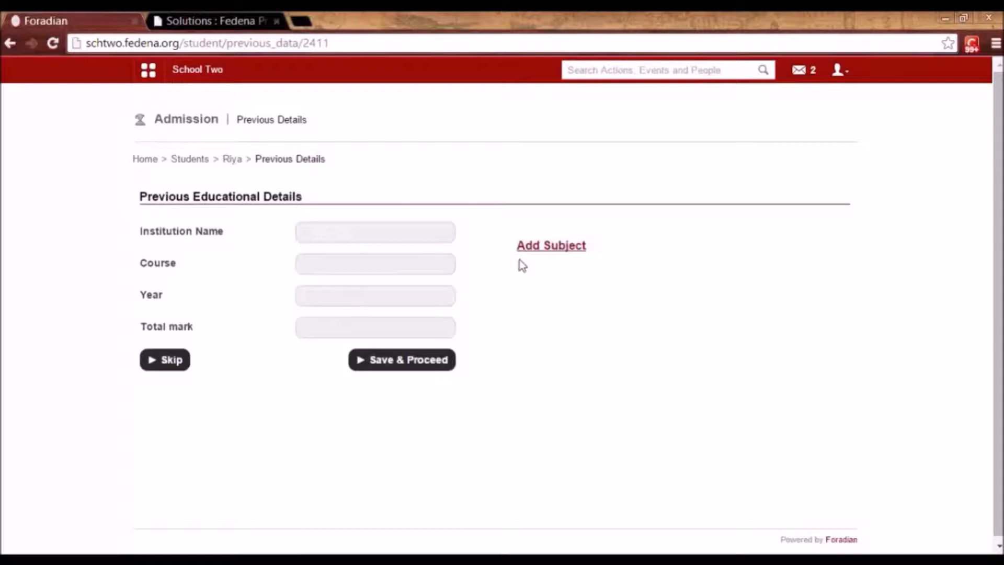
click(556, 255)
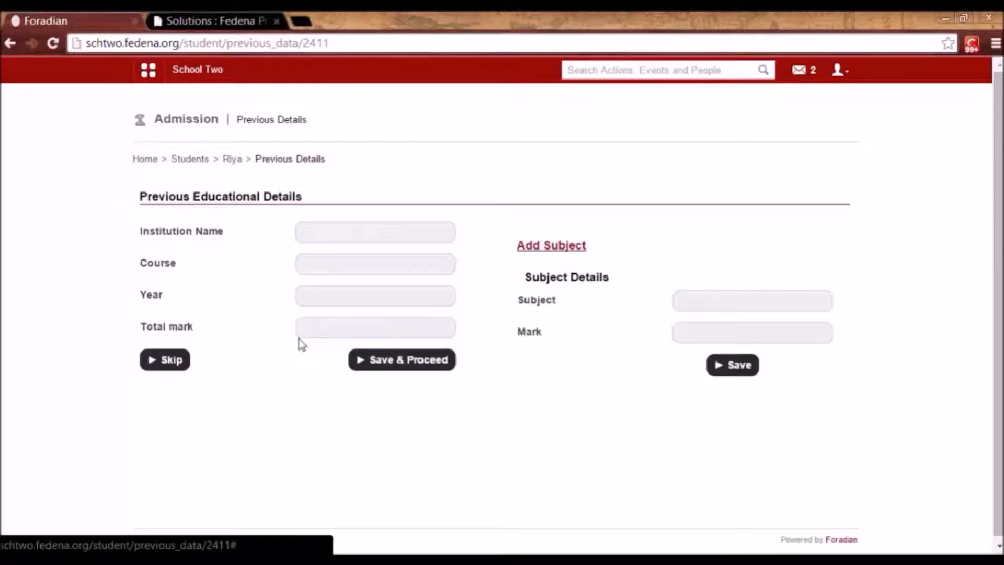
click(171, 361)
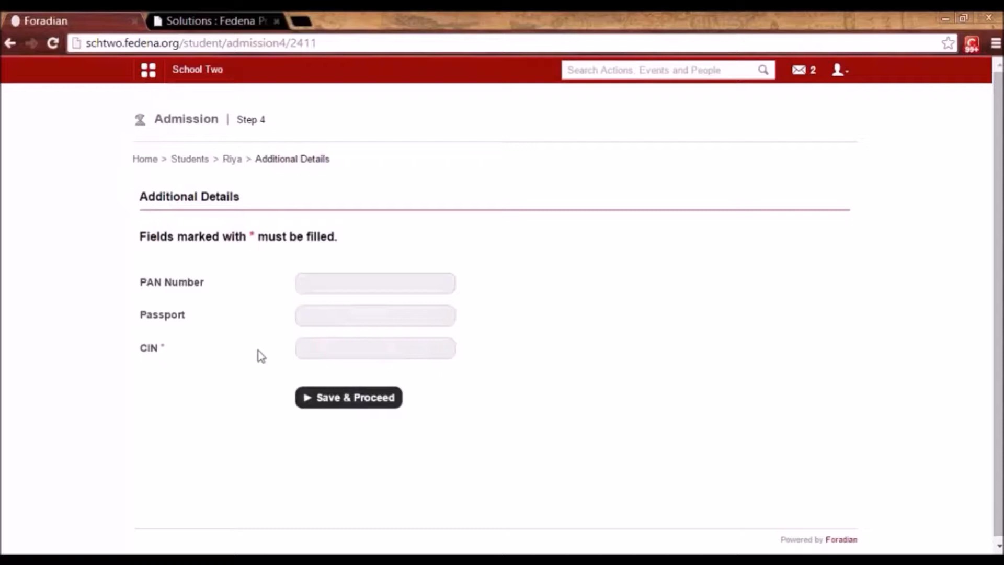
Fill in the required CIN and save the additional details to complete the student's admission.
click(314, 349)
text(dsfdf4465)
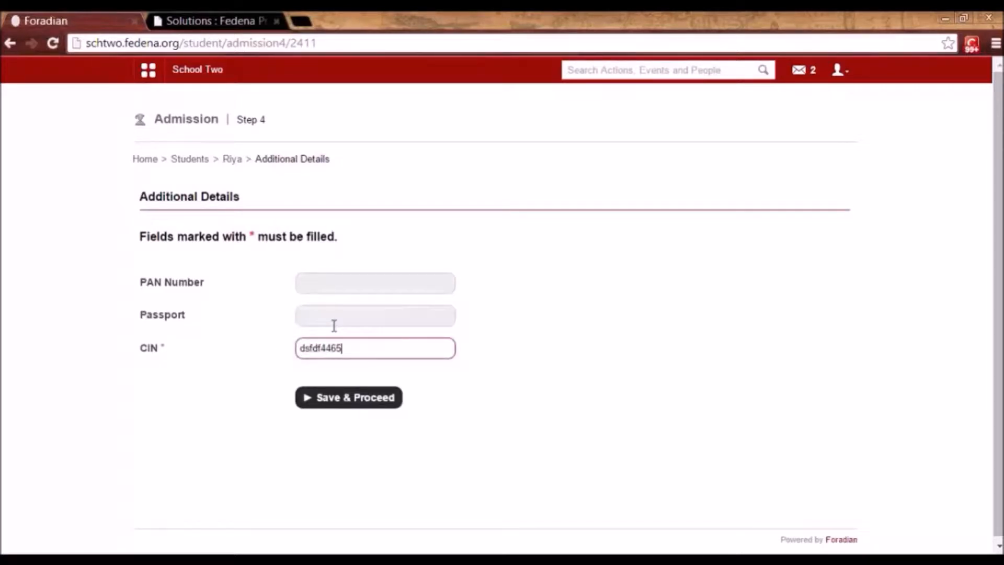
click(345, 402)
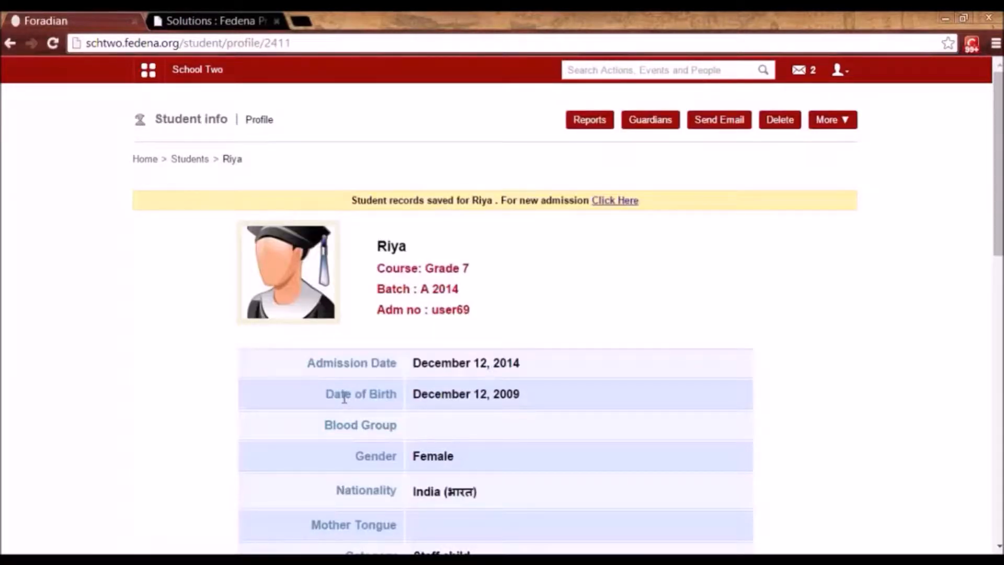
drag(998, 249, 999, 218)
click(149, 73)
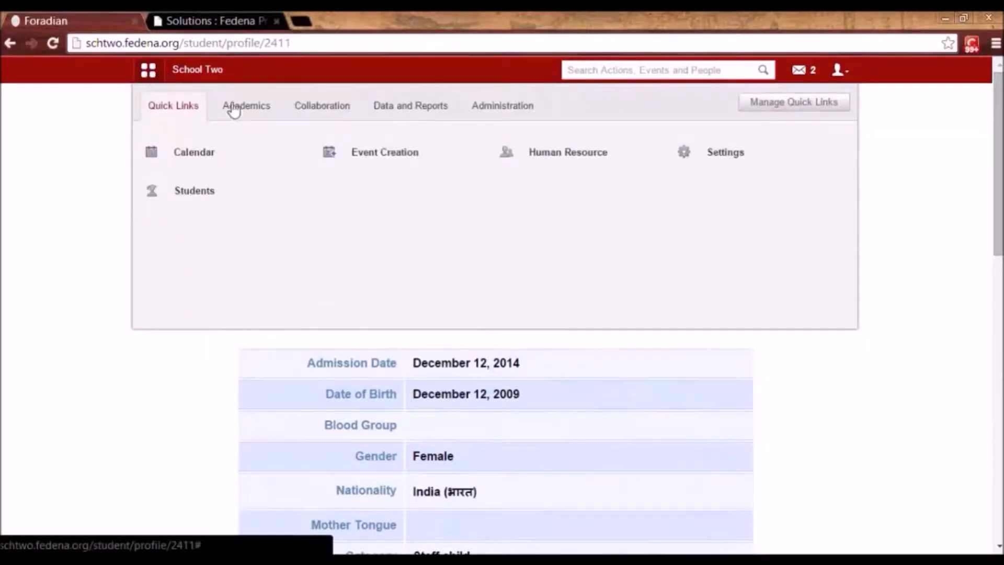
mouse_move(197, 194)
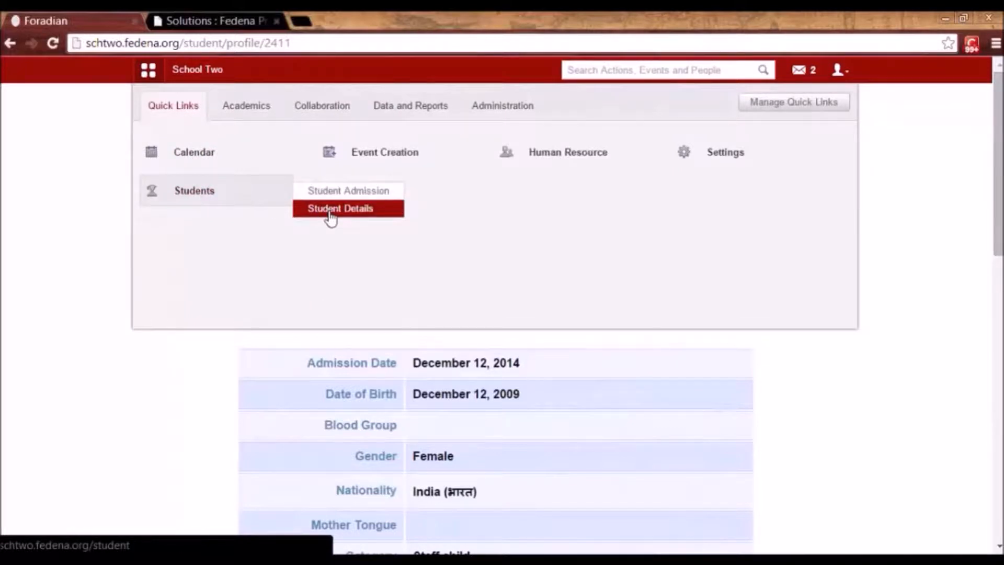
click(257, 102)
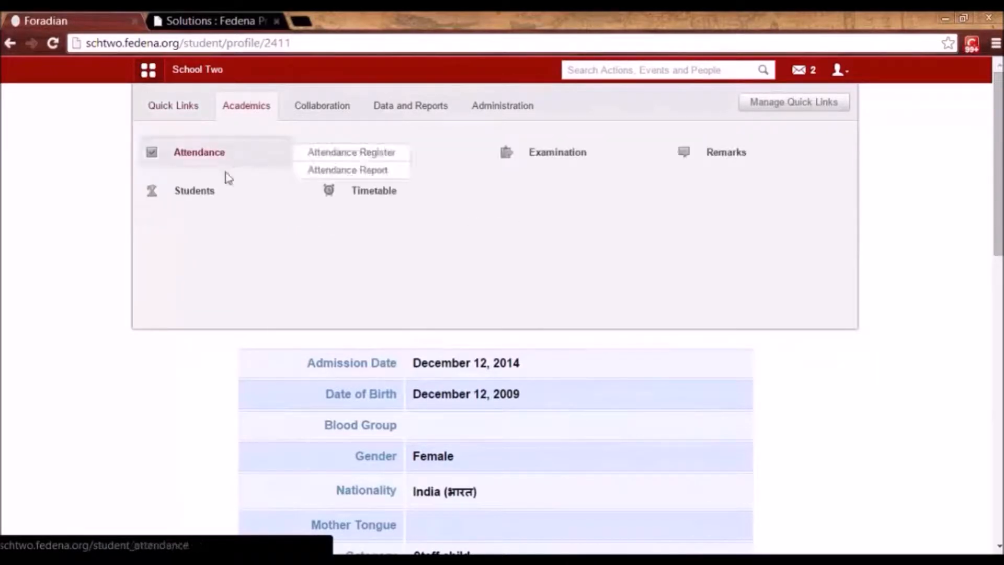
click(333, 211)
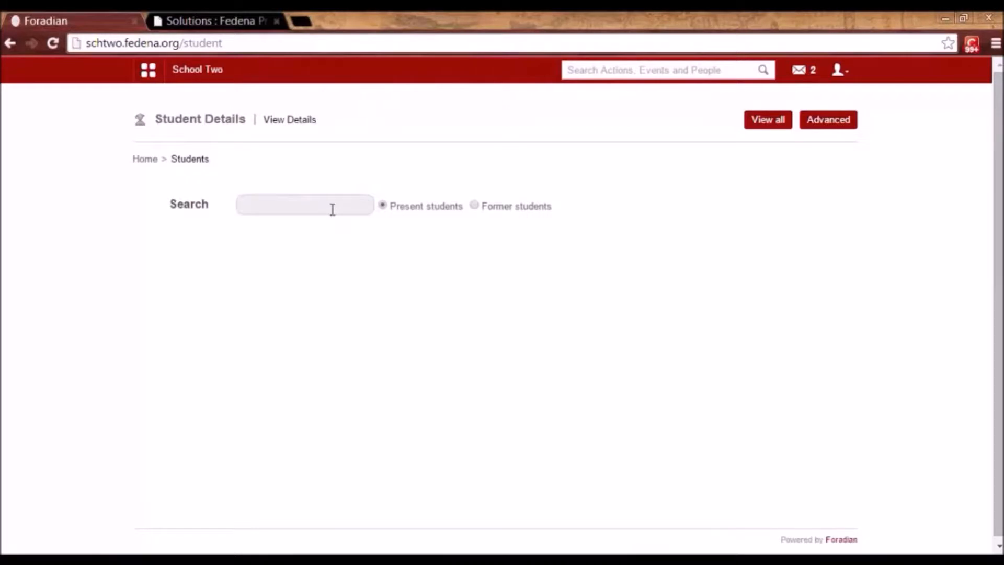
click(332, 209)
text(riya)
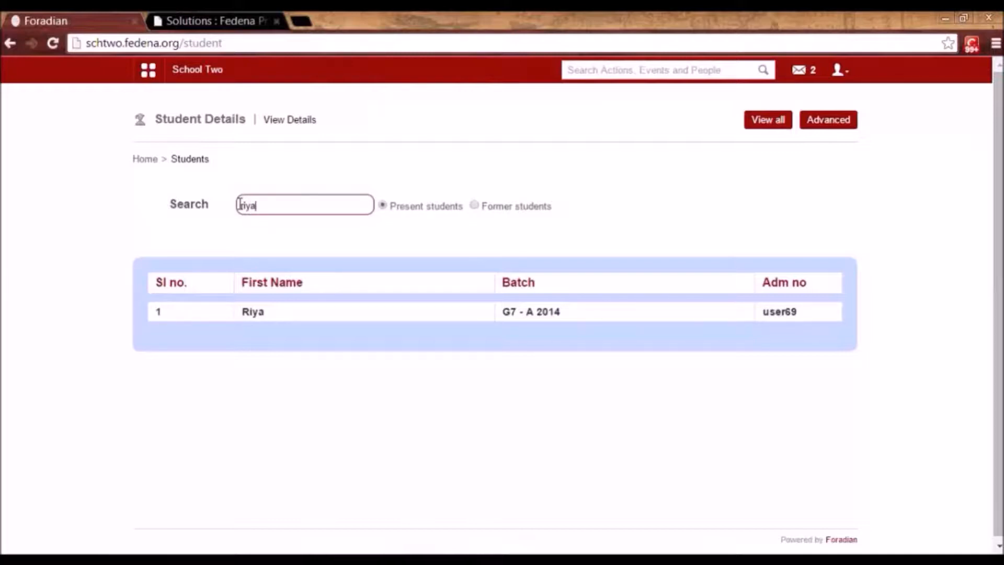
click(256, 313)
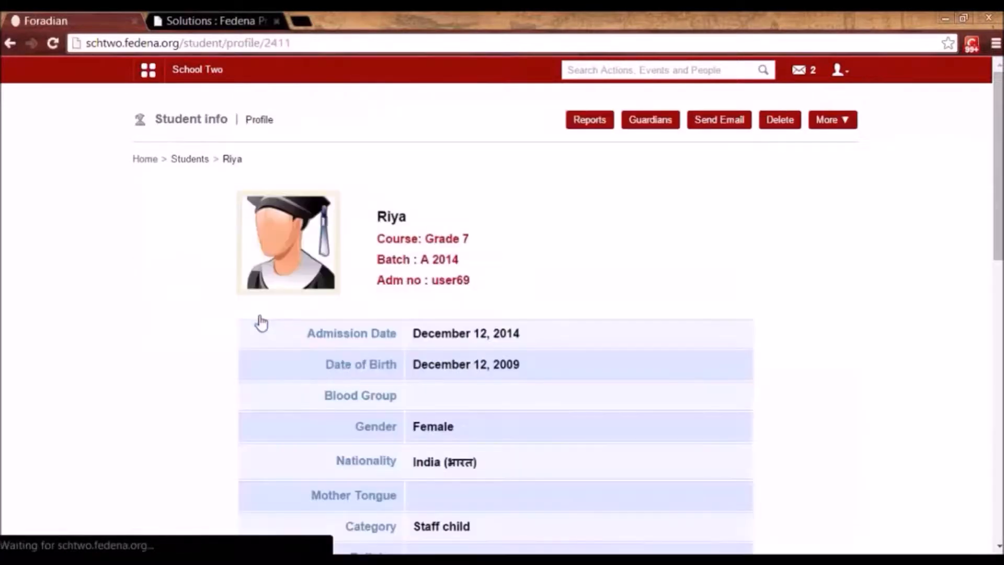
scroll(495, 314, down, 10)
scroll(495, 314, down, 1)
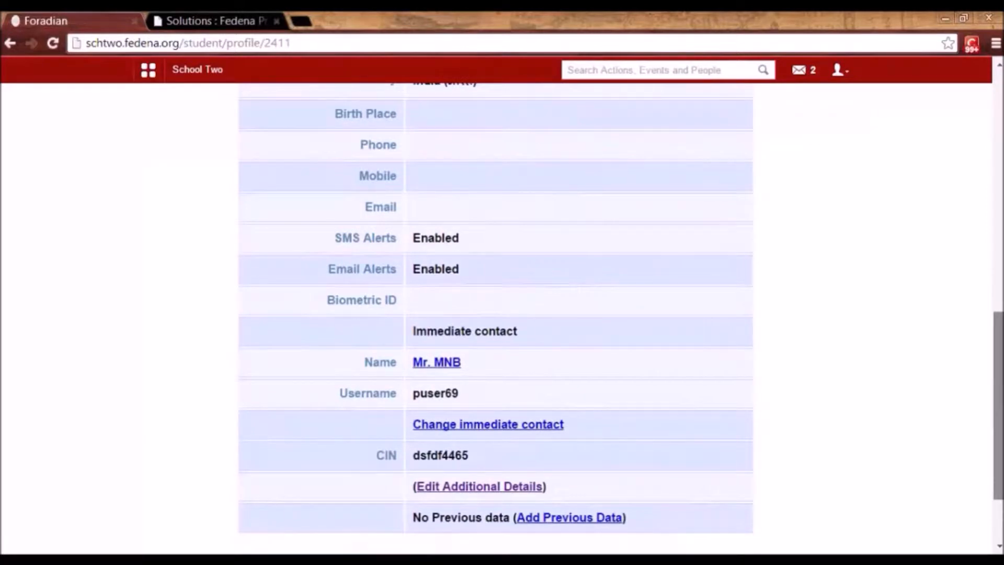
scroll(1000, 211, up, 11)
scroll(1000, 245, down, 4)
scroll(1000, 245, up, 4)
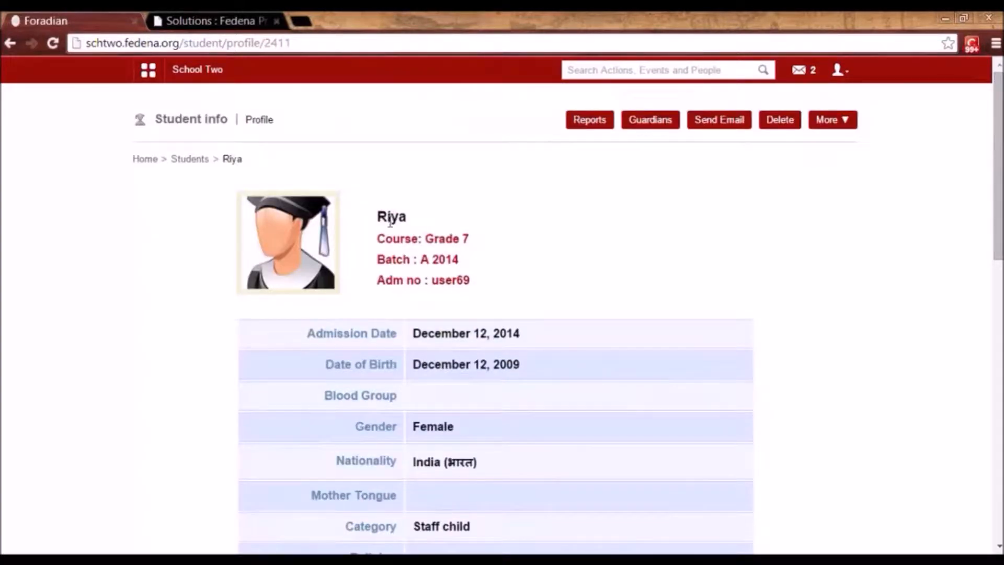
double_click(446, 278)
click(856, 77)
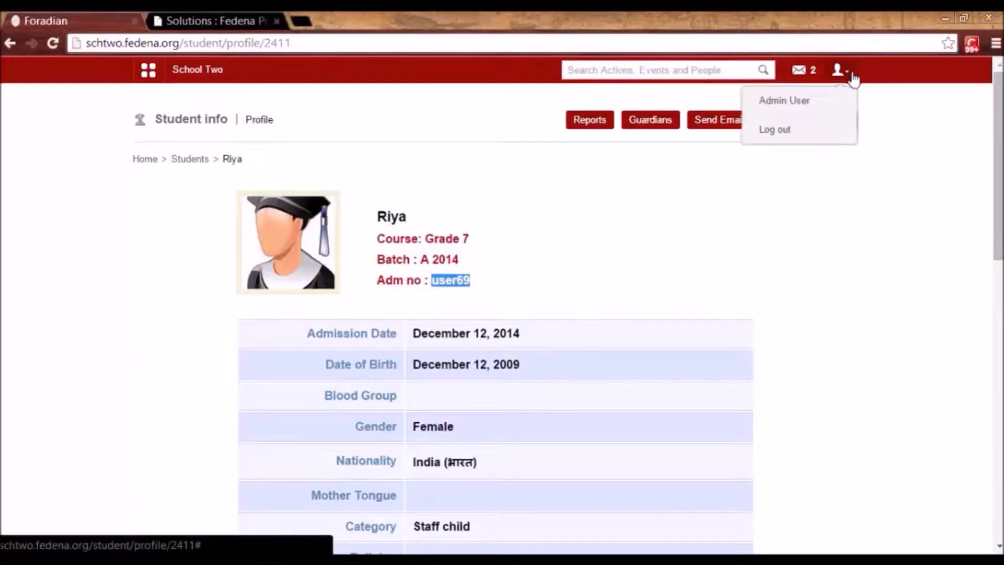
Log out of the admin account and sign in with the student's username and password.
click(778, 143)
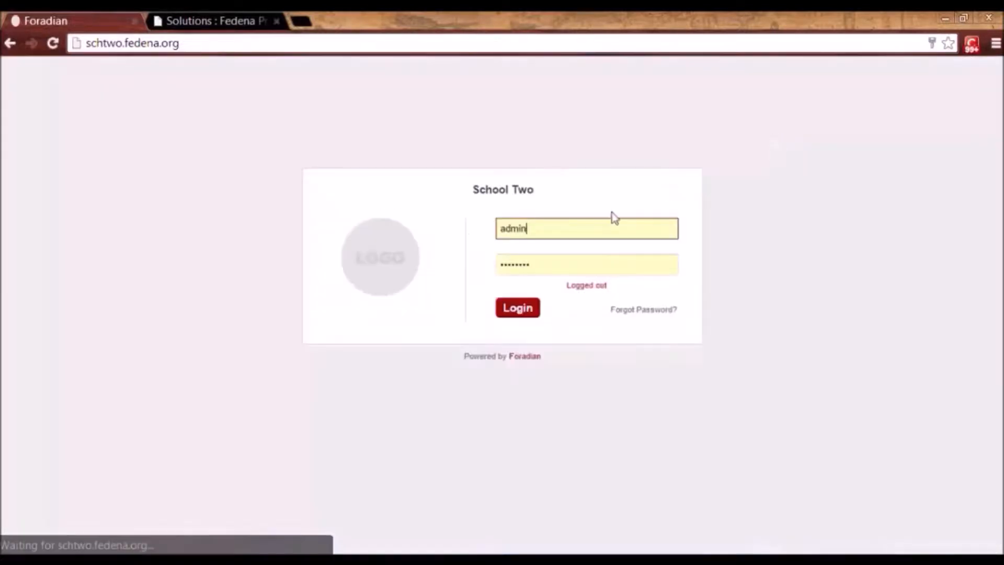
double_click(516, 224)
text(user69)
key(Tab)
text(••••••)
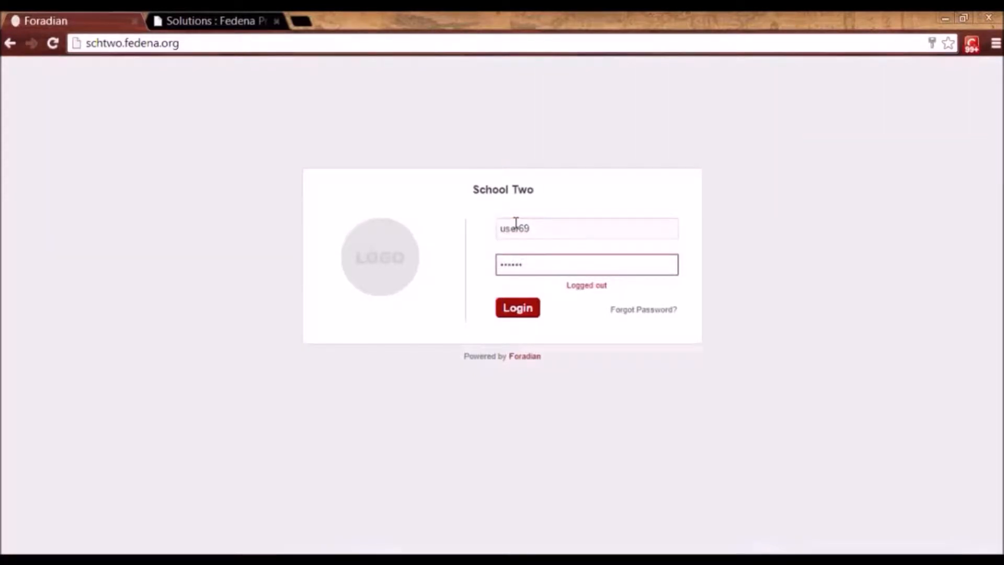
key(Return)
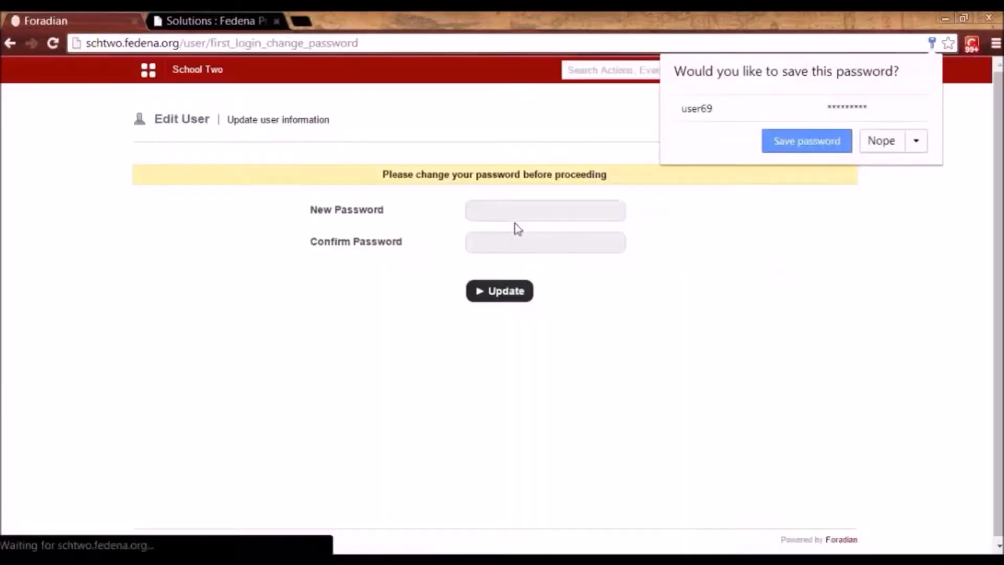
Set and confirm the student's new first-login password, declining the browser's save prompts.
click(882, 140)
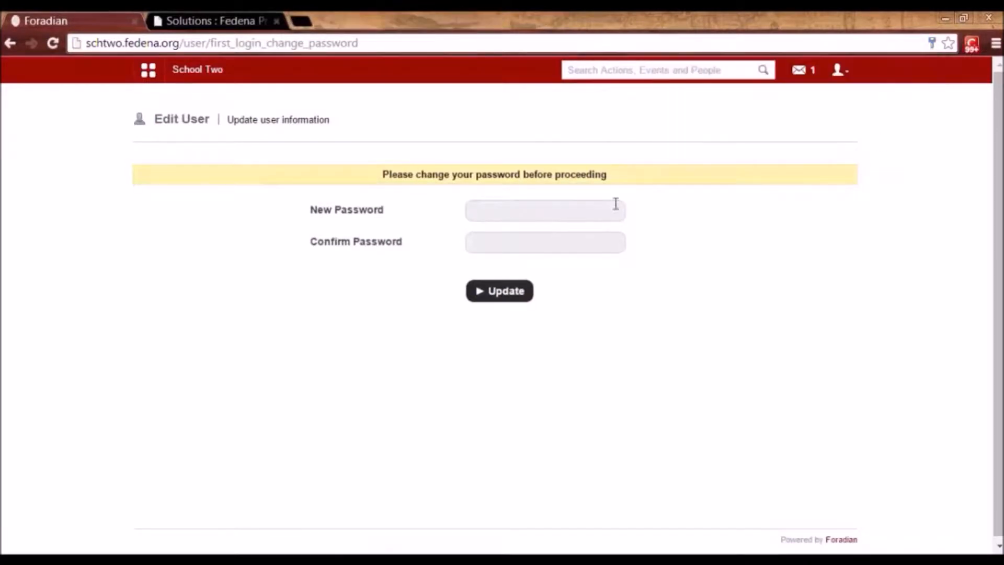
click(560, 211)
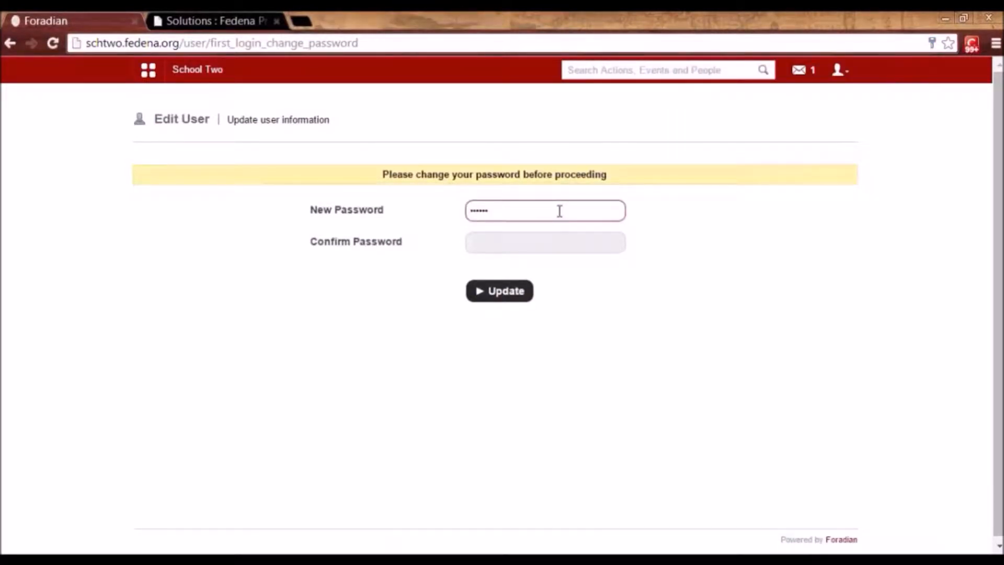
key(Tab)
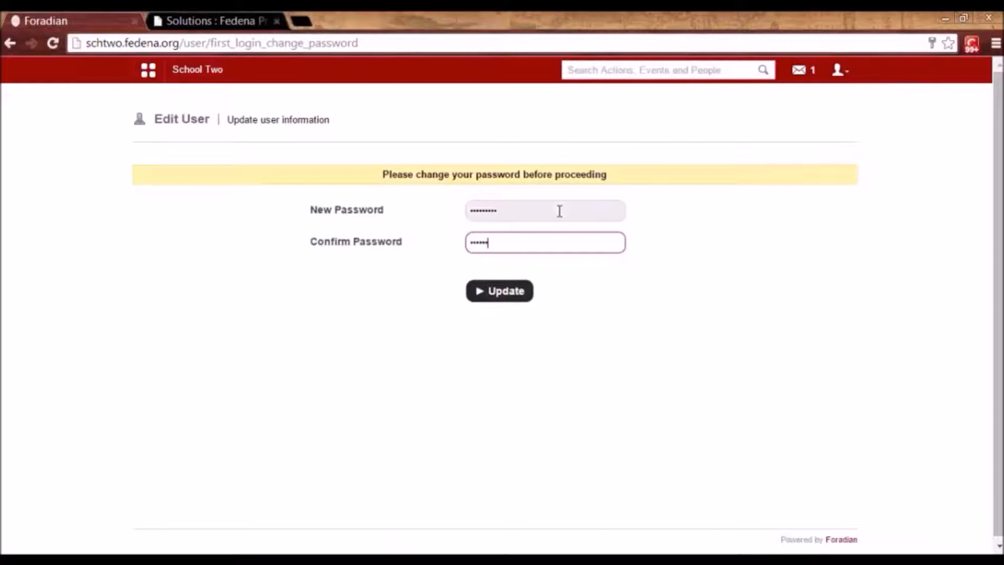
click(508, 292)
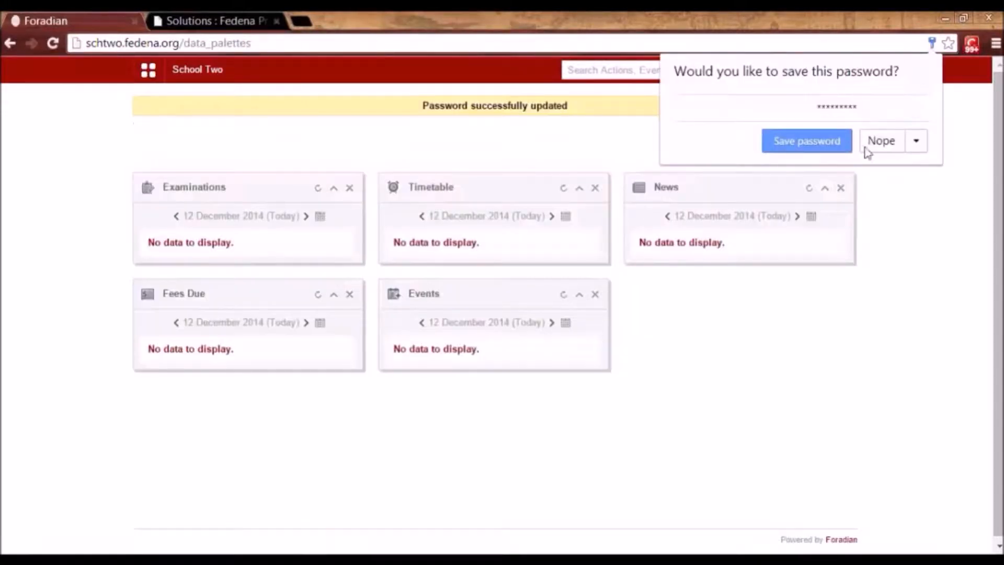
click(814, 143)
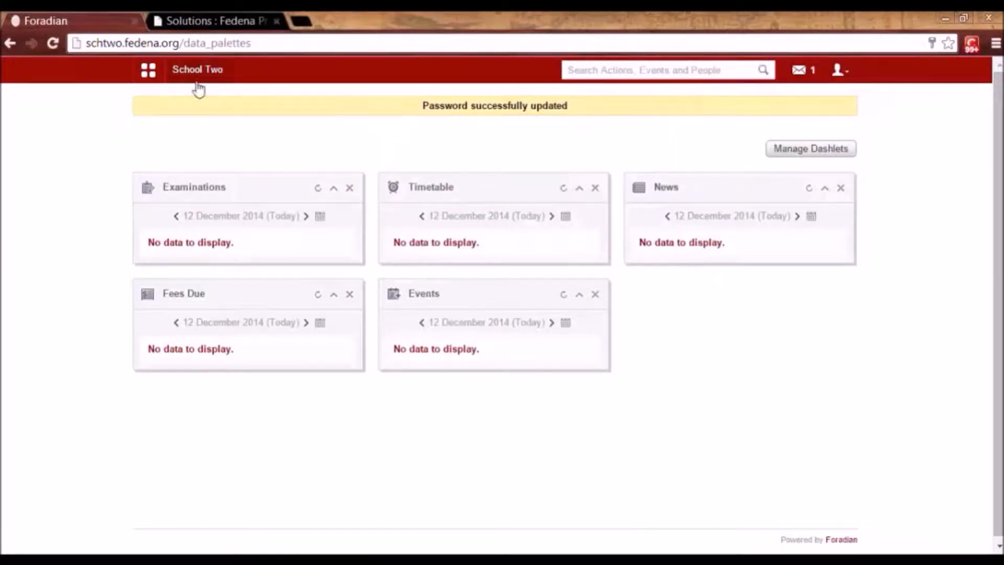
Browse the Quick Links, Academics and Collaboration tabs of the apps panel.
click(149, 71)
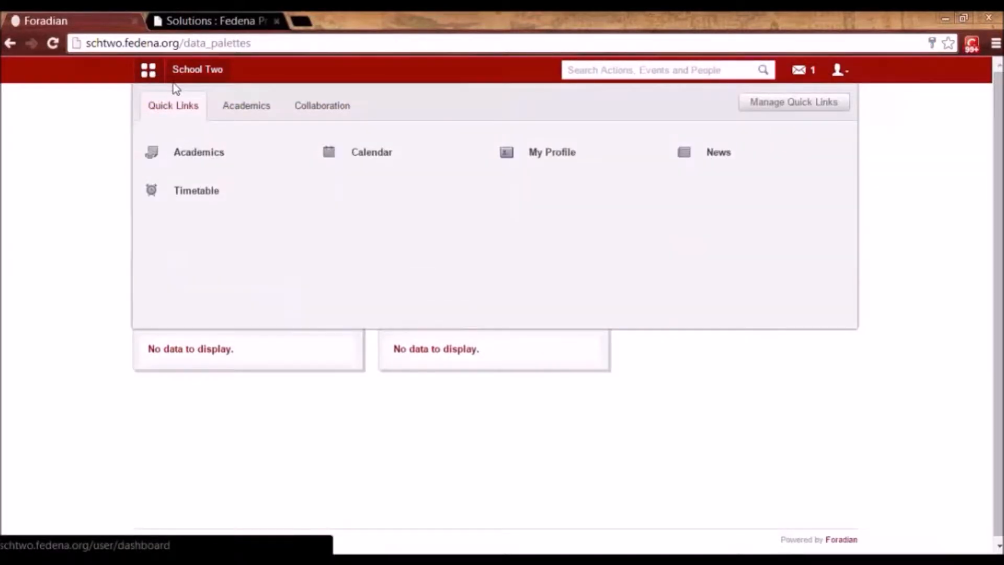
click(238, 118)
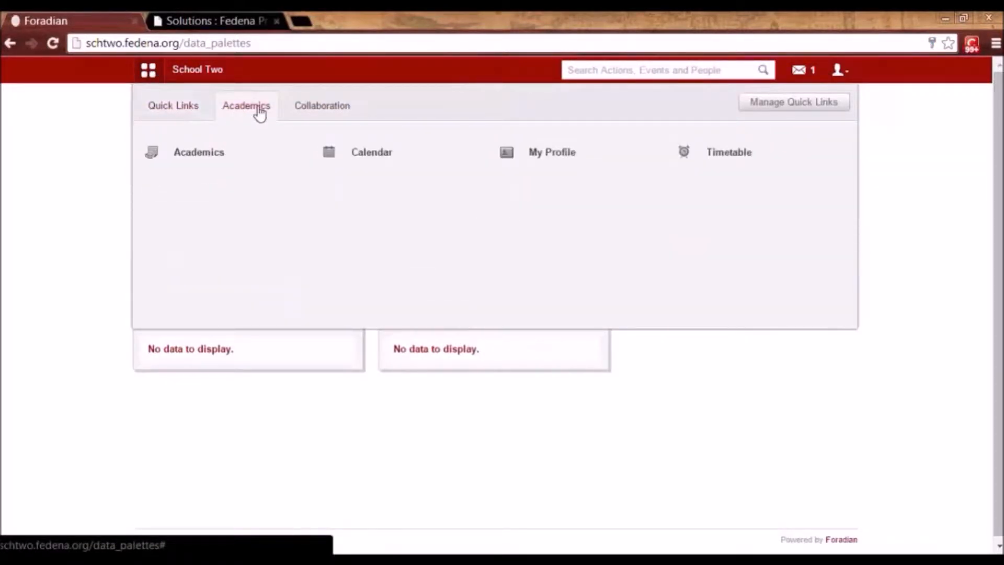
click(334, 110)
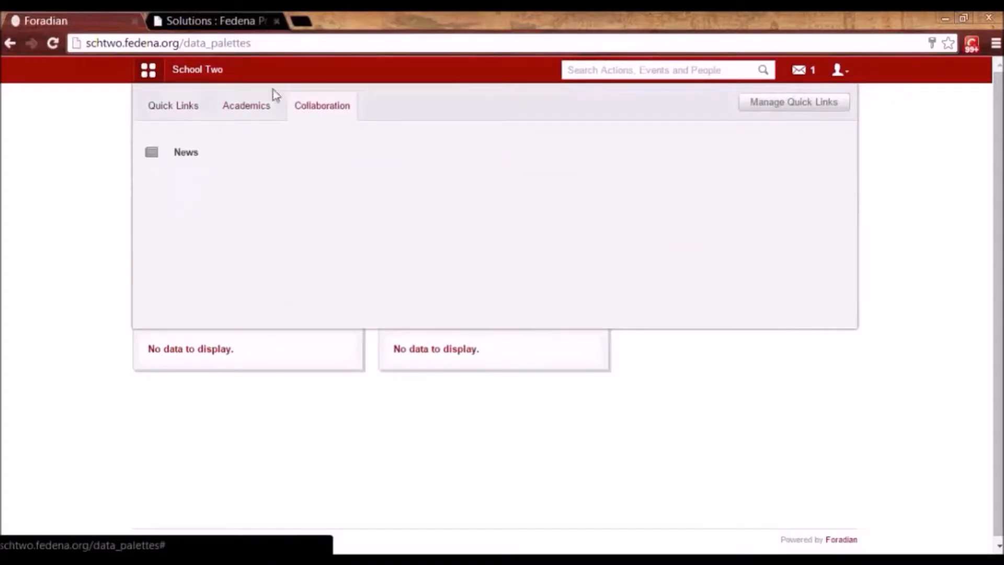
click(257, 106)
click(178, 109)
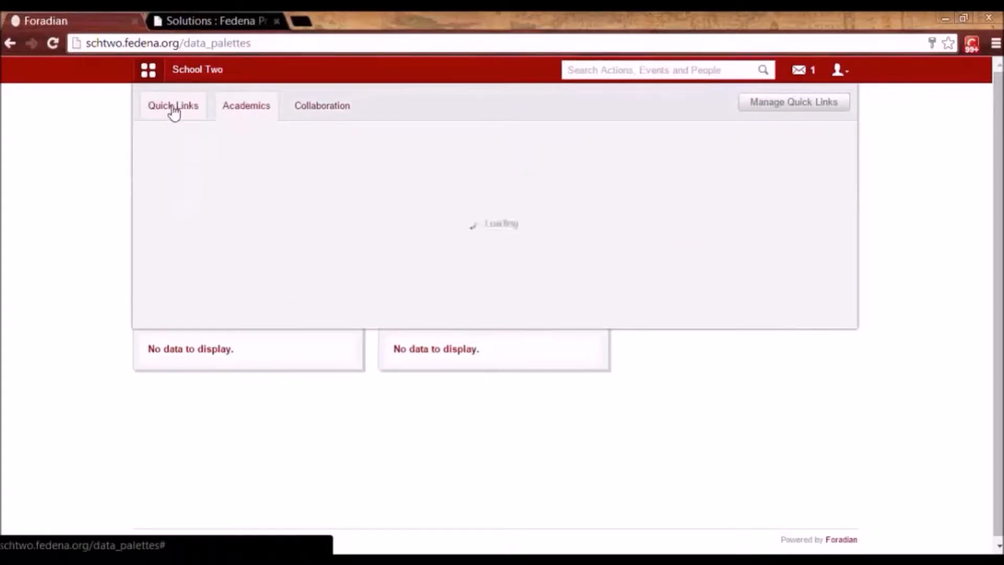
click(248, 113)
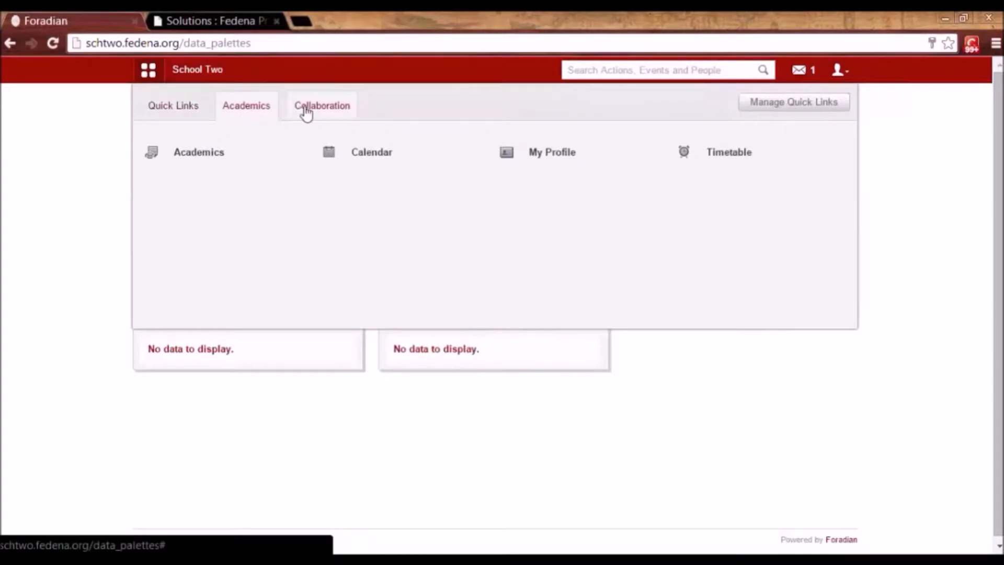
click(304, 109)
click(253, 110)
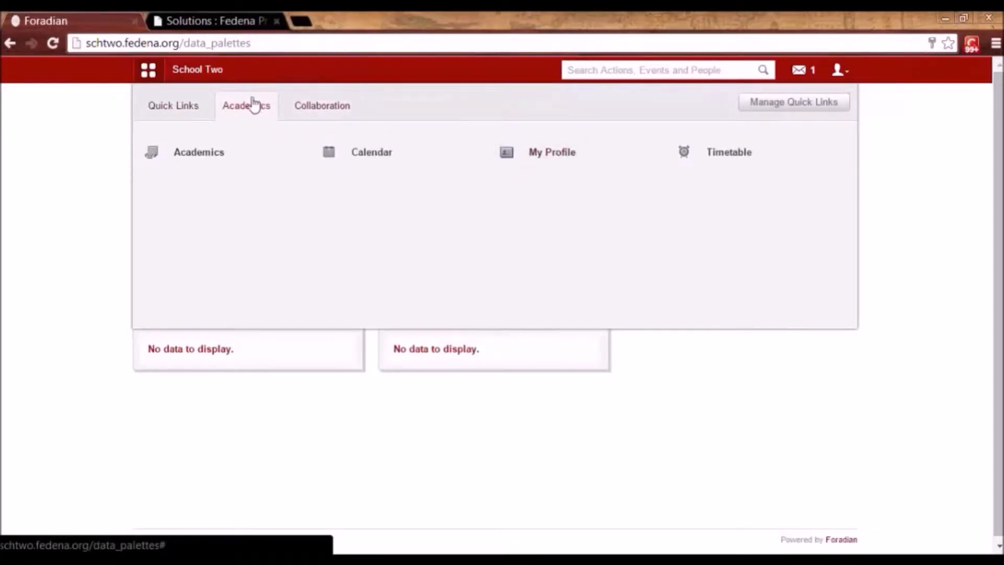
Open My Profile and select the parent's username under Immediate contact.
click(546, 157)
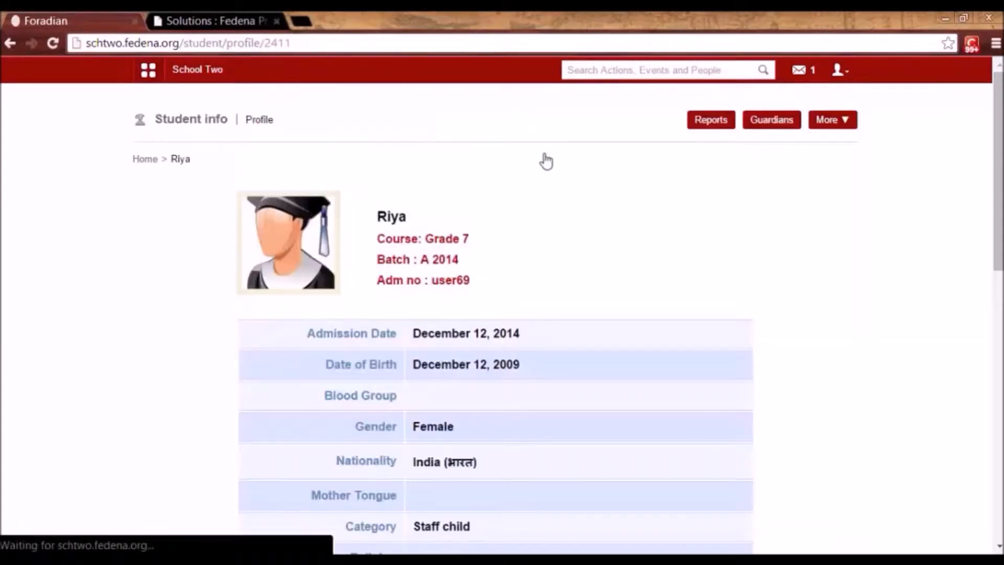
drag(998, 230, 987, 268)
scroll(469, 400, down, 10)
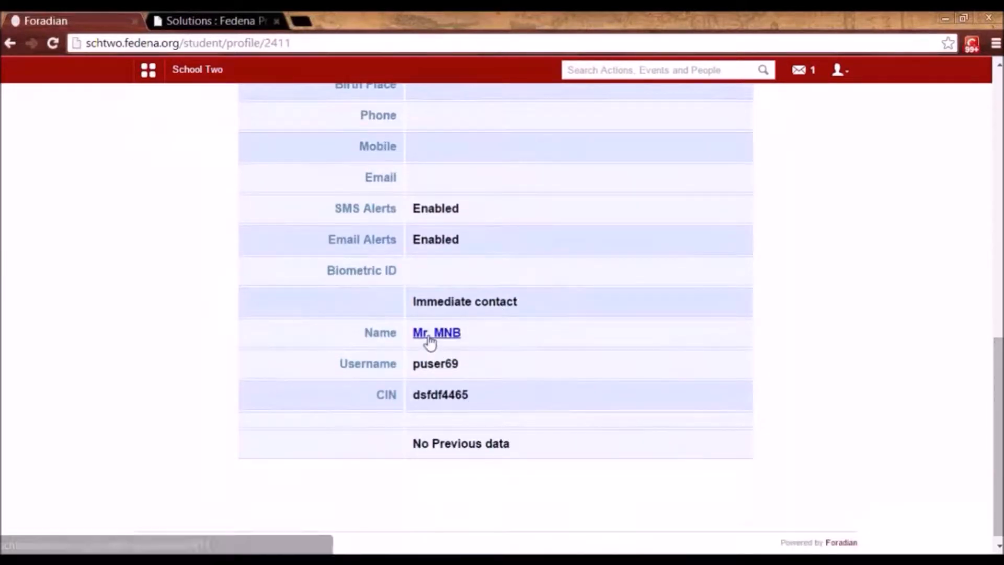
double_click(429, 362)
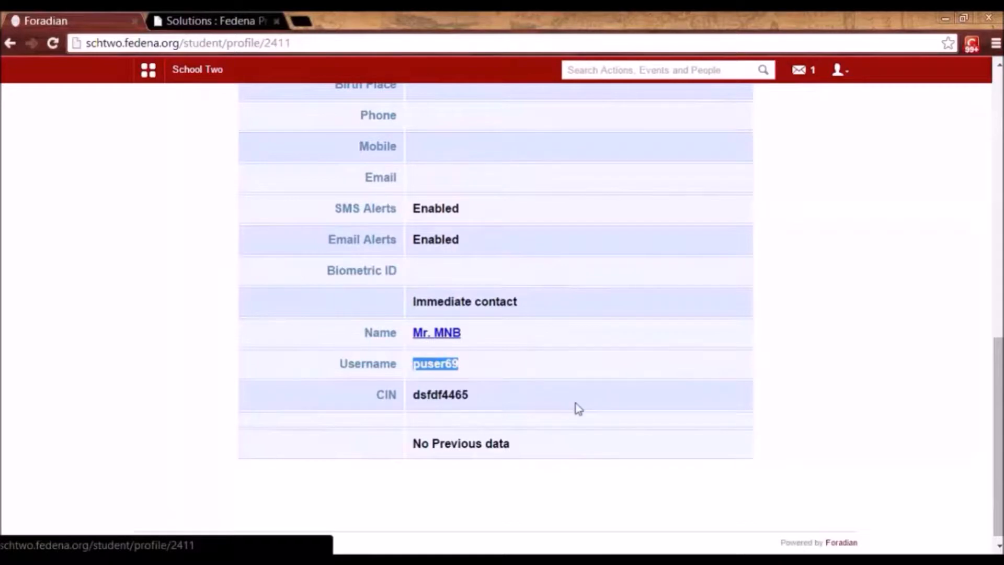
drag(996, 361, 993, 104)
Log out of the student account and sign in with the parent's username and password.
click(838, 71)
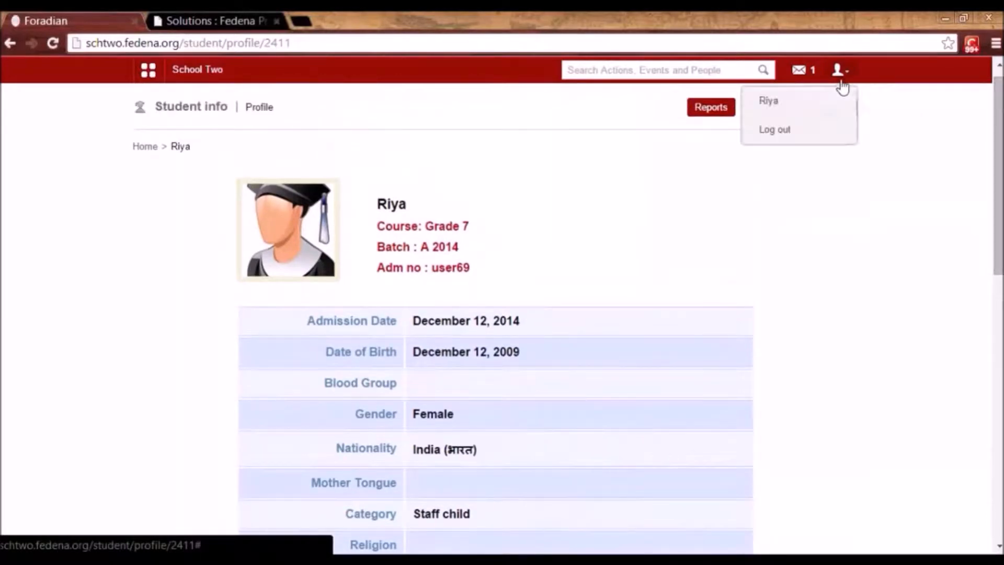
click(799, 128)
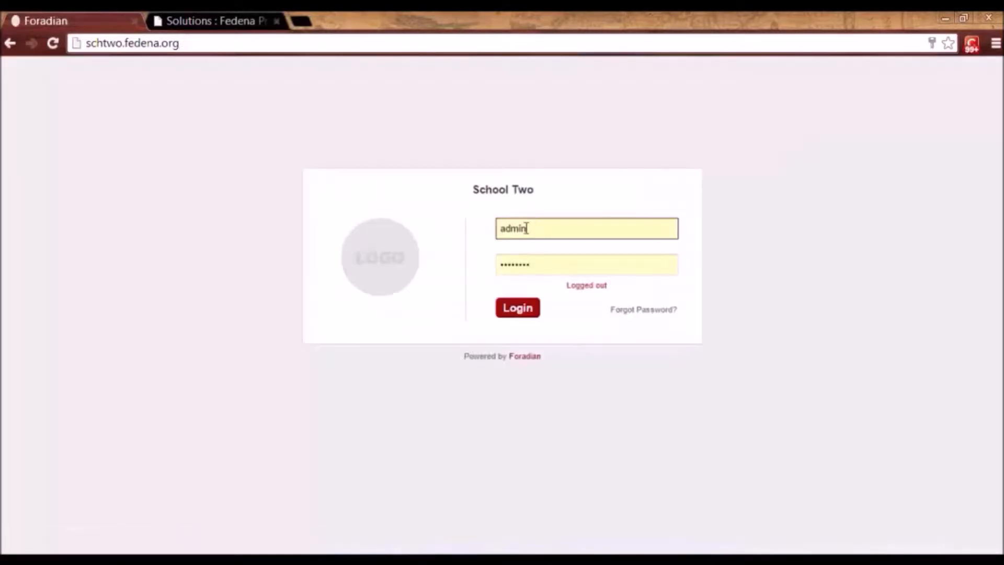
double_click(523, 228)
key(Tab)
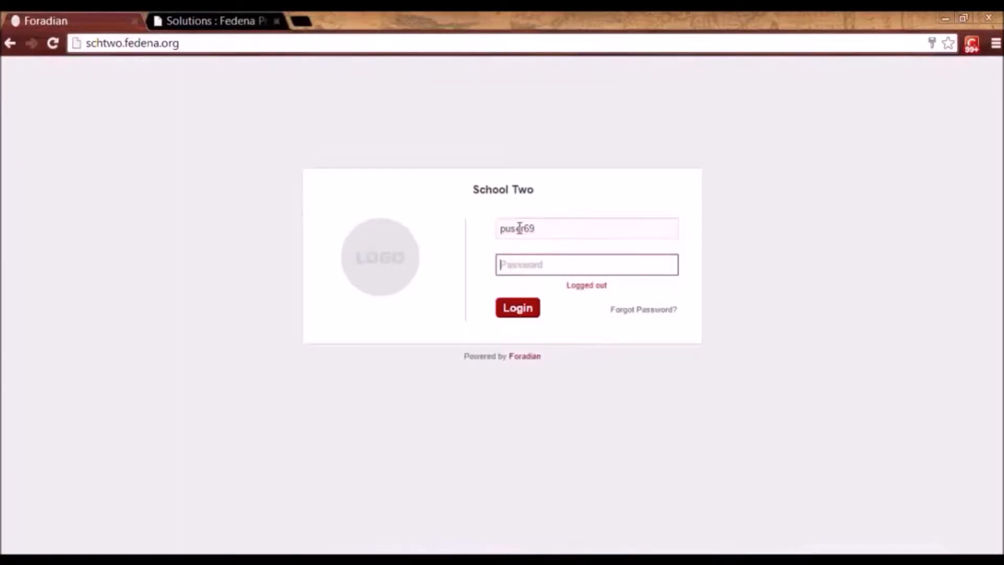
key(Return)
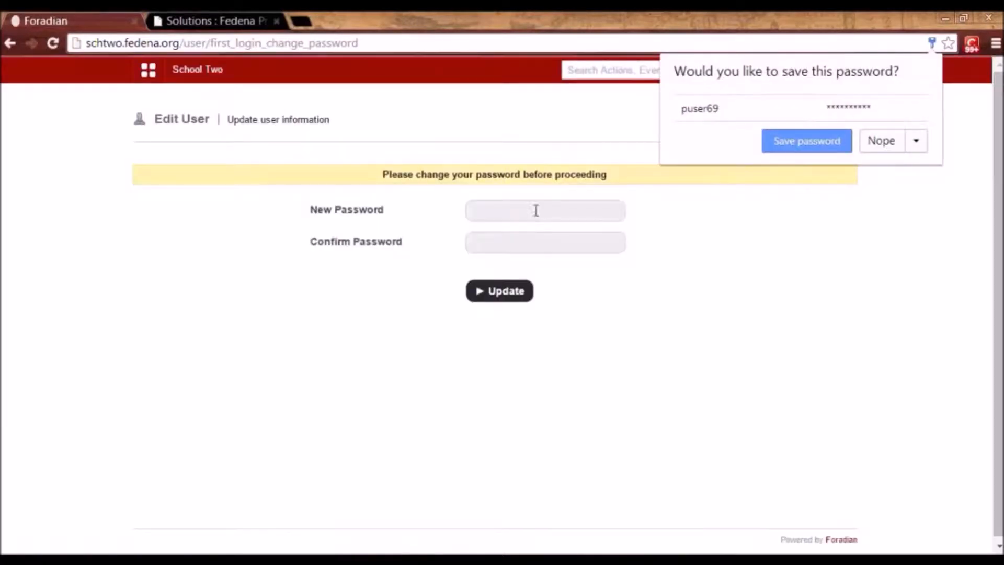
Set and confirm the parent's new first-login password.
click(536, 211)
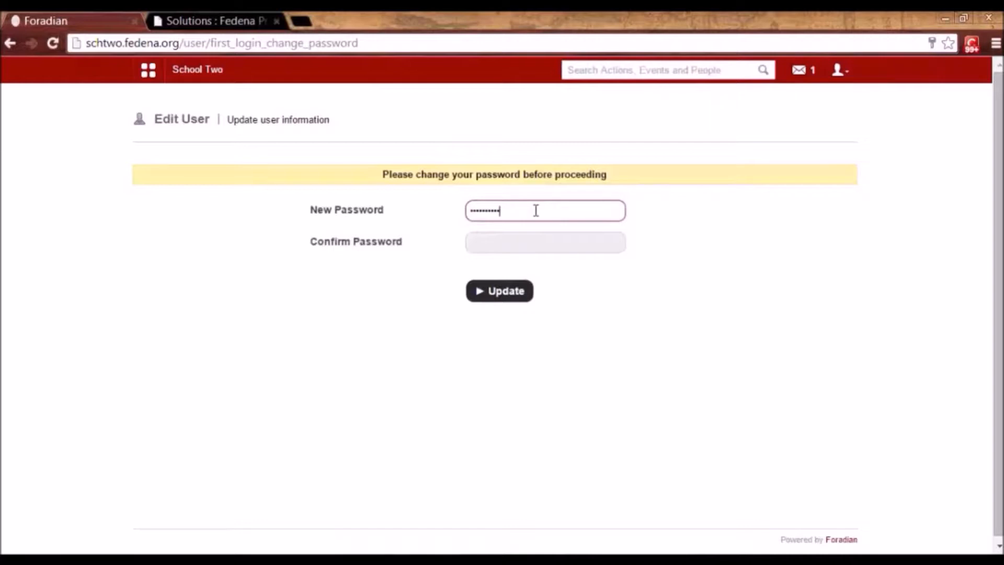
key(Tab)
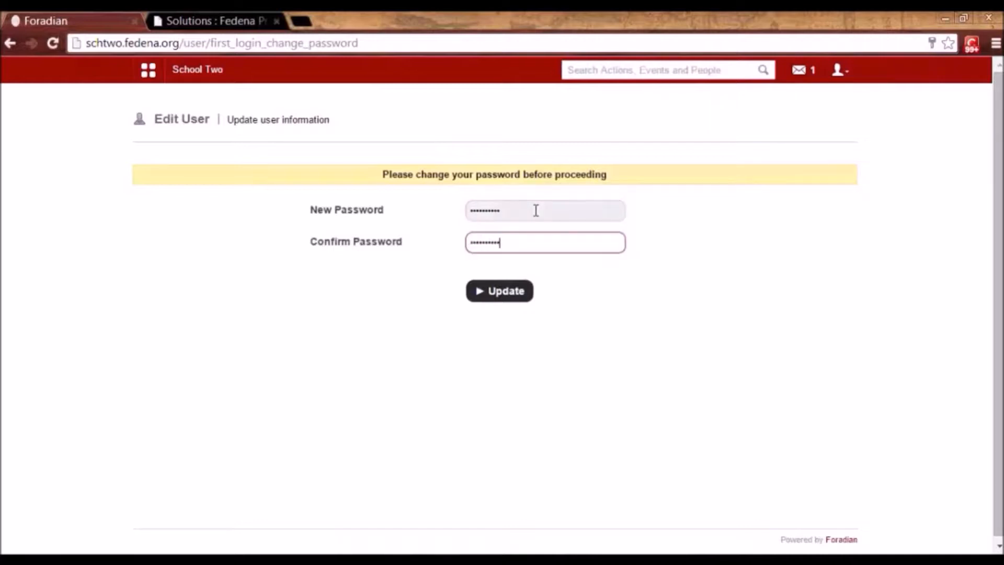
key(Return)
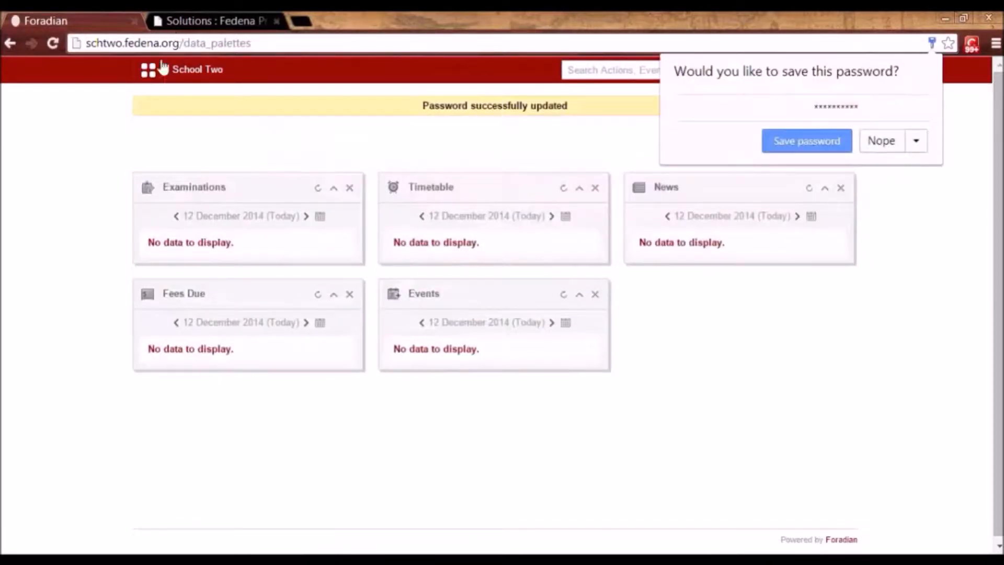
Open the child's student profile through Quick Links > Academics > My Profile.
click(149, 70)
click(243, 110)
click(307, 110)
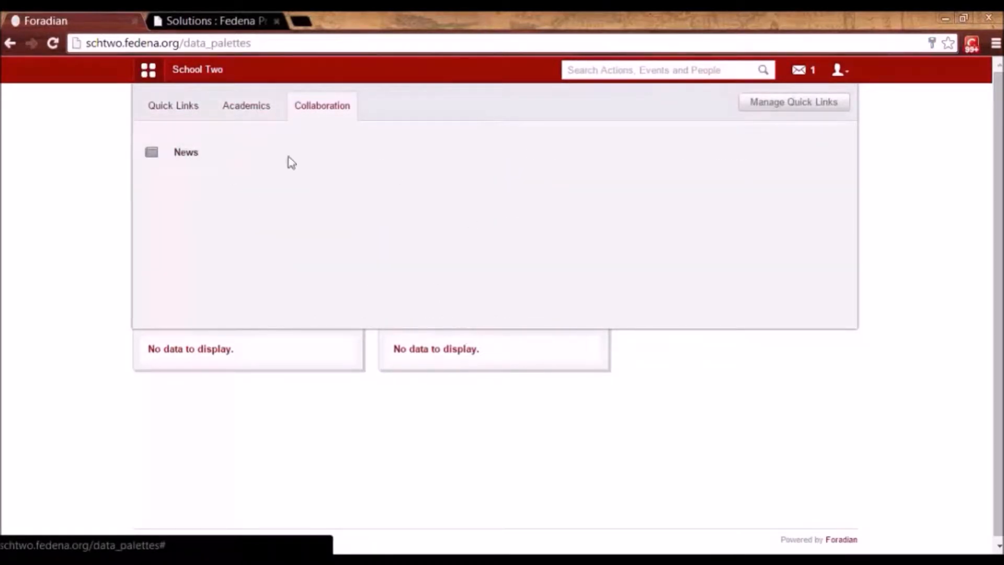
click(660, 421)
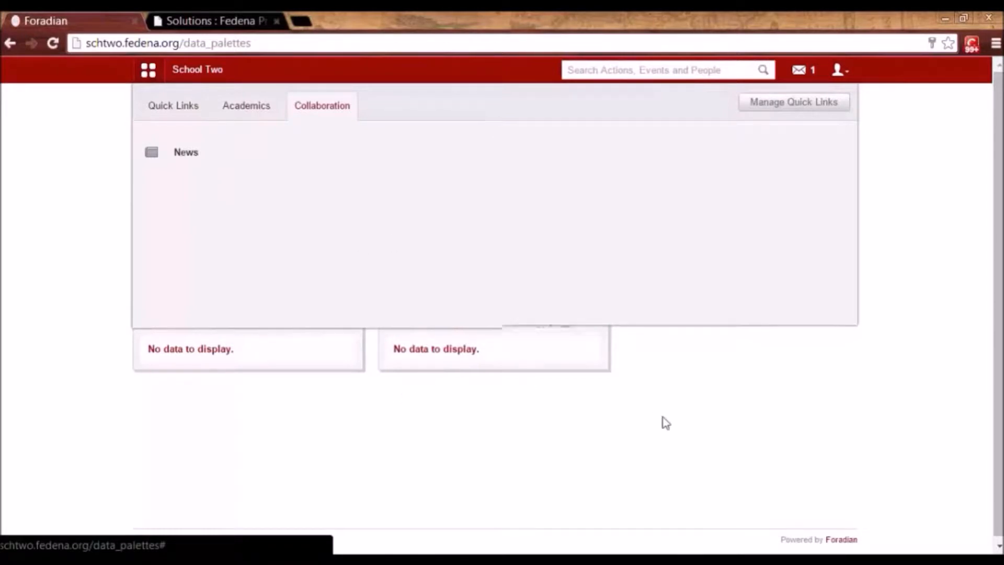
click(843, 74)
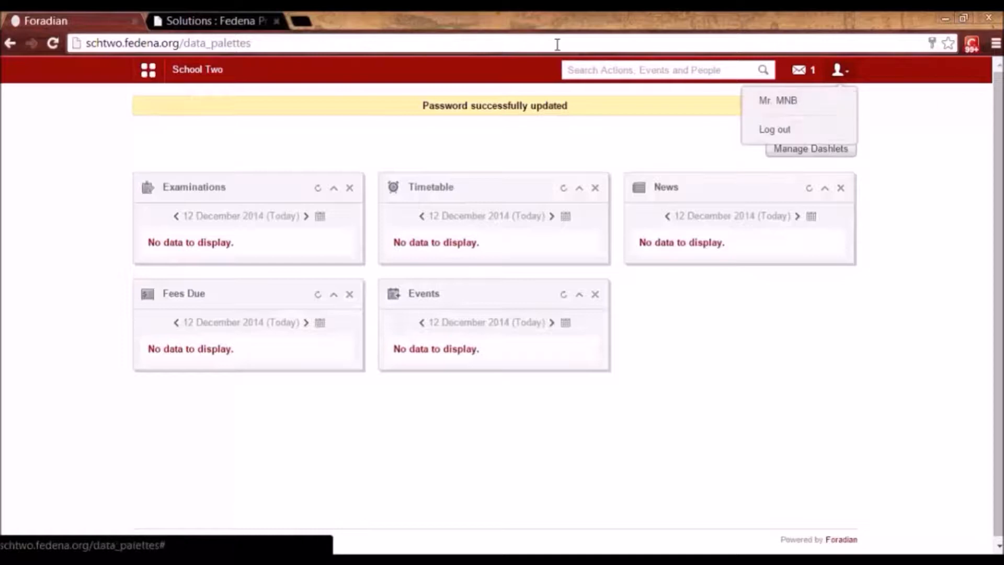
click(149, 77)
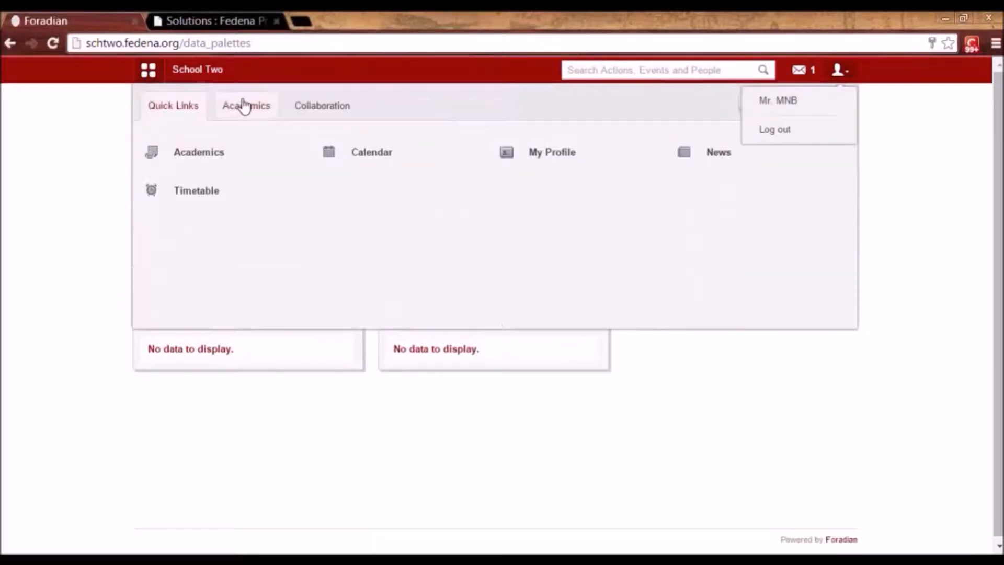
click(243, 103)
click(554, 153)
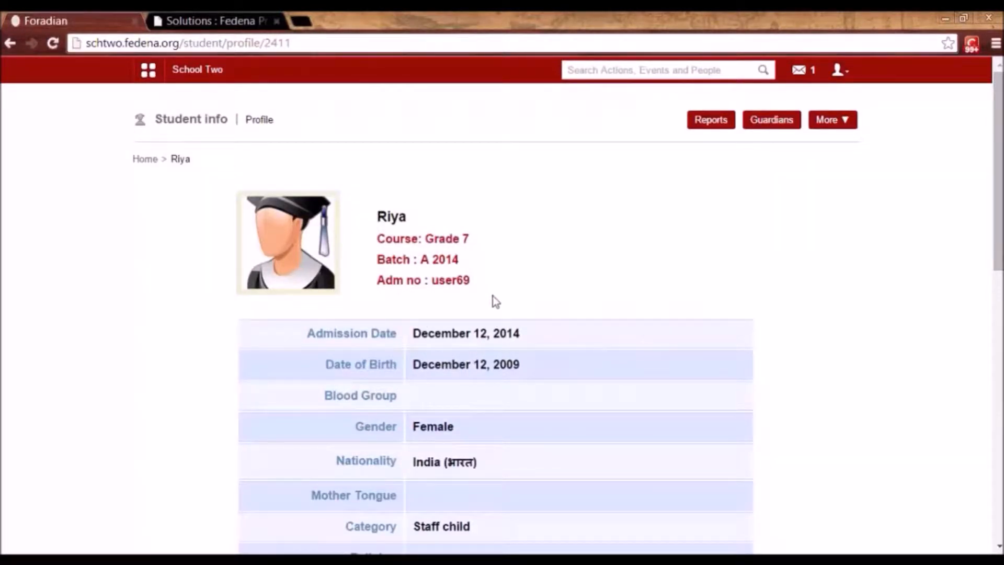
click(841, 73)
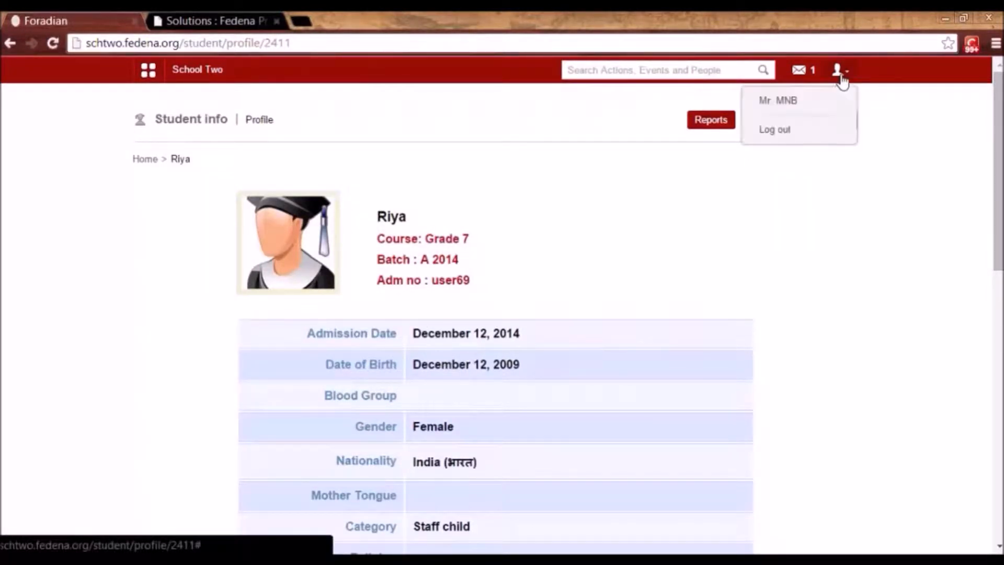
Sign back in as admin, search the kindergarten student by name, and copy the parent's username.
click(789, 142)
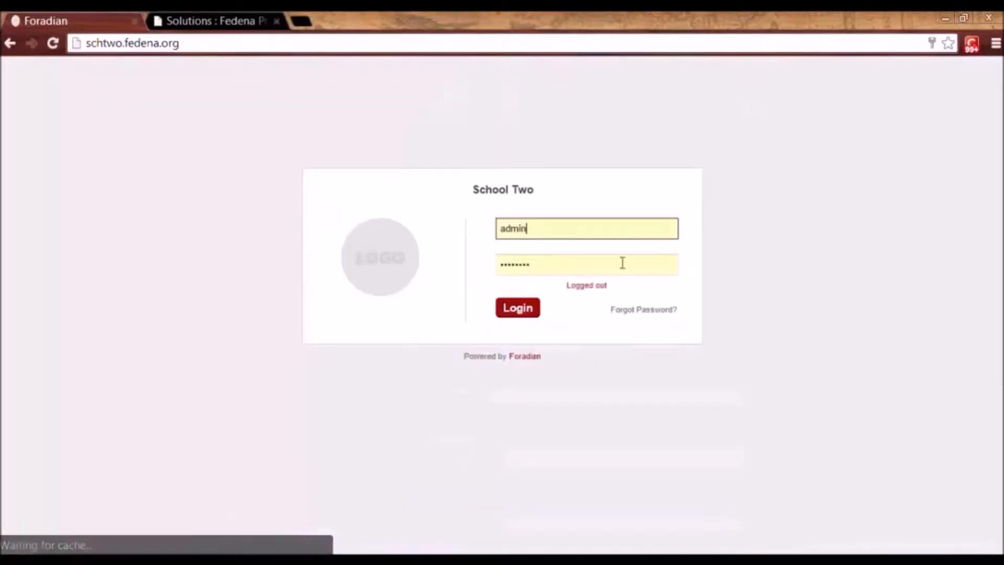
click(527, 310)
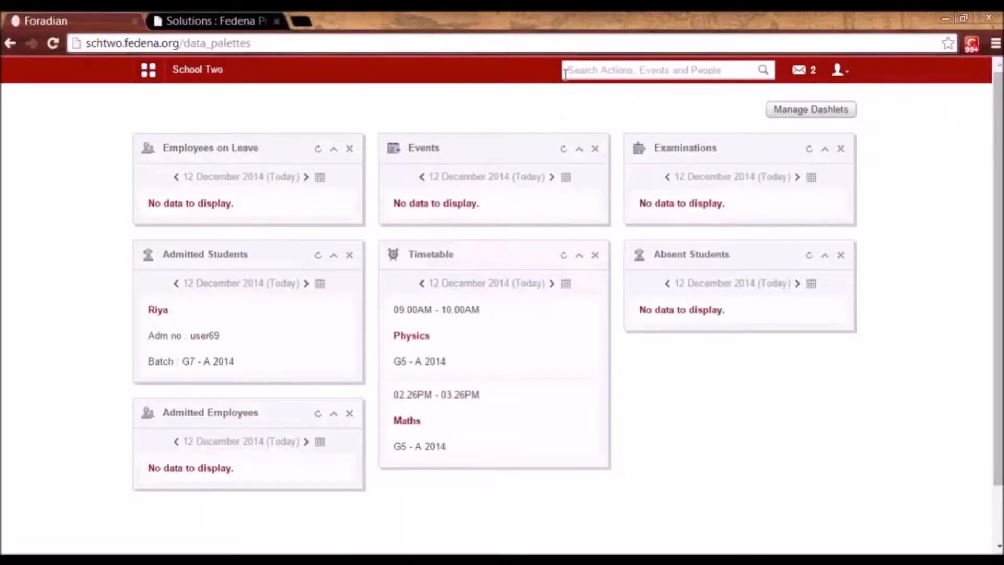
click(564, 71)
text(denver)
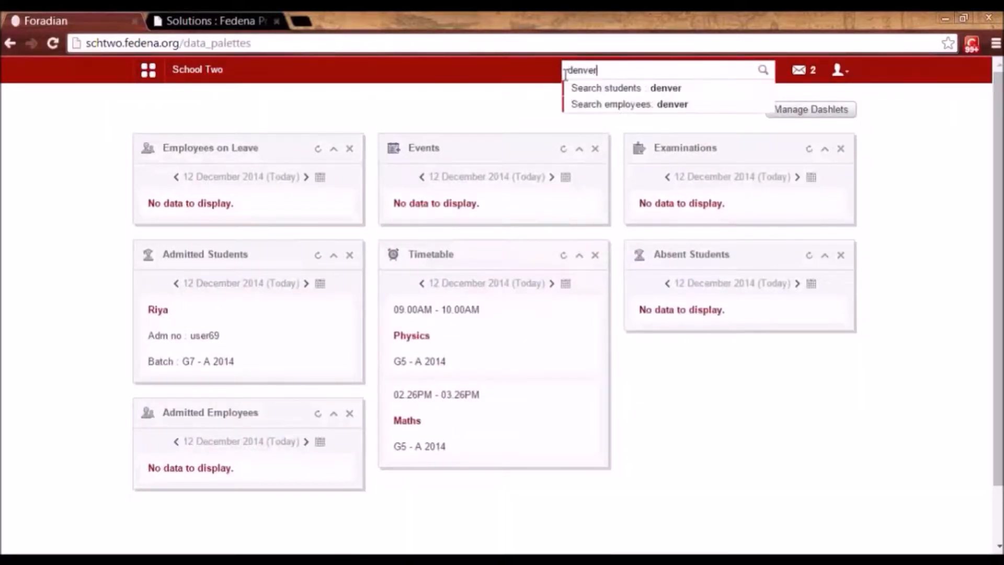
key(Return)
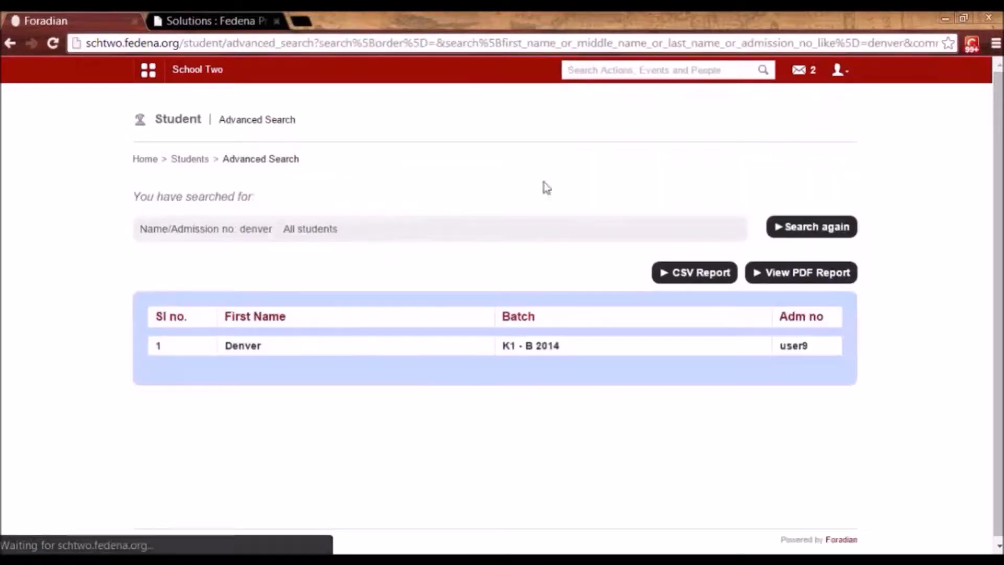
click(242, 348)
drag(999, 250, 1002, 483)
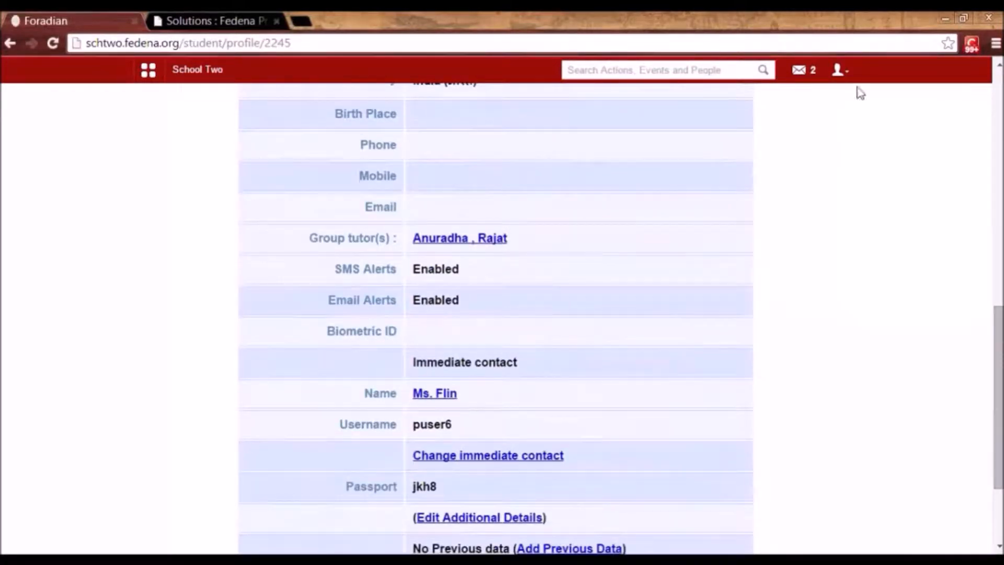
double_click(425, 420)
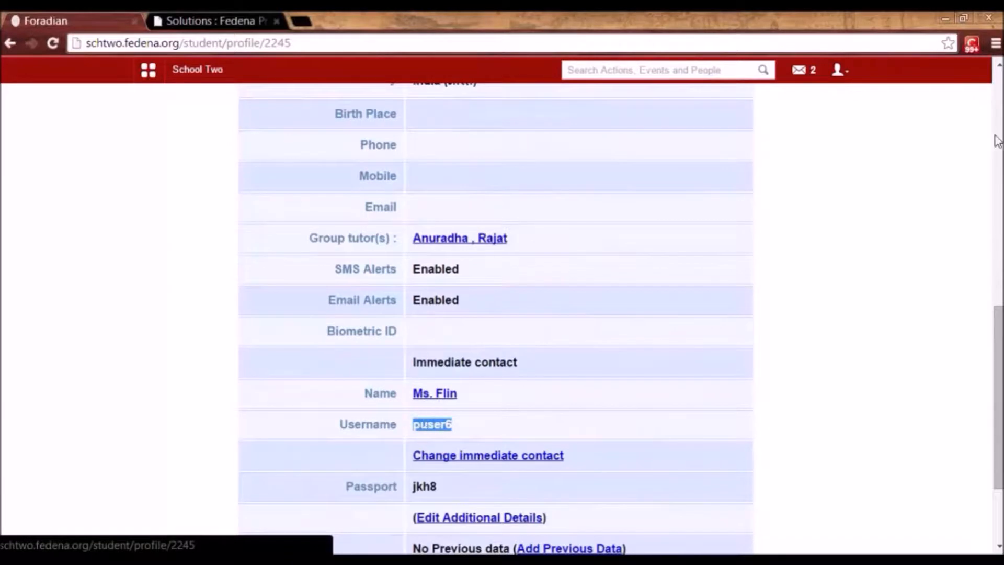
Sign out of the administrator account and enter that parent's username on the login page.
click(839, 71)
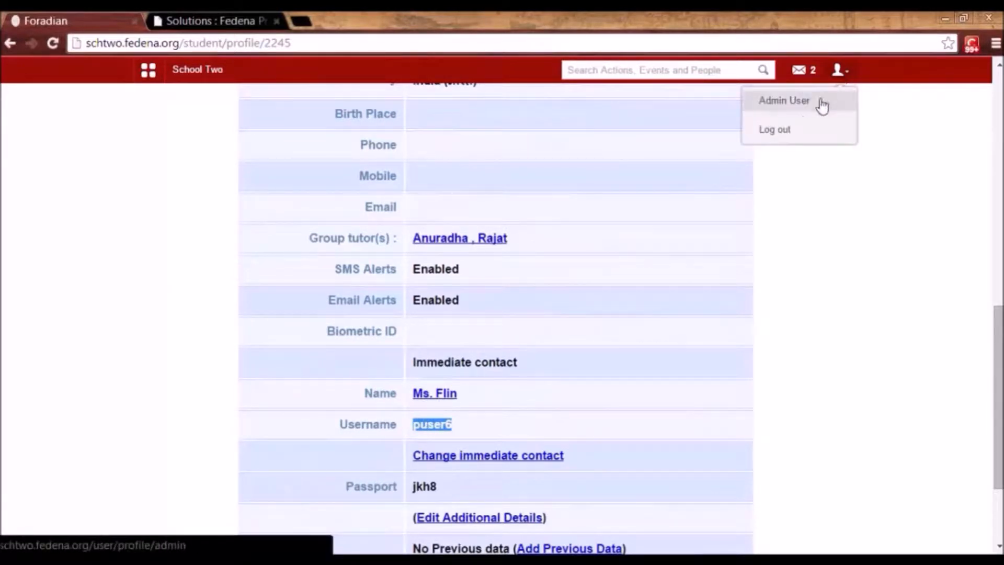
click(786, 134)
double_click(508, 235)
key(Tab)
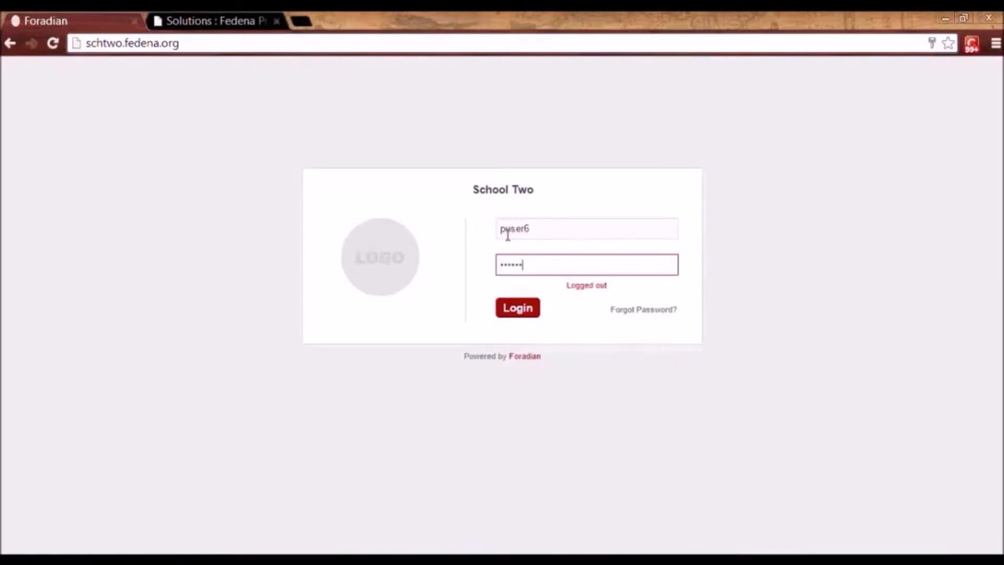
Sign in as the parent and switch to another child from the Switch student list.
key(Return)
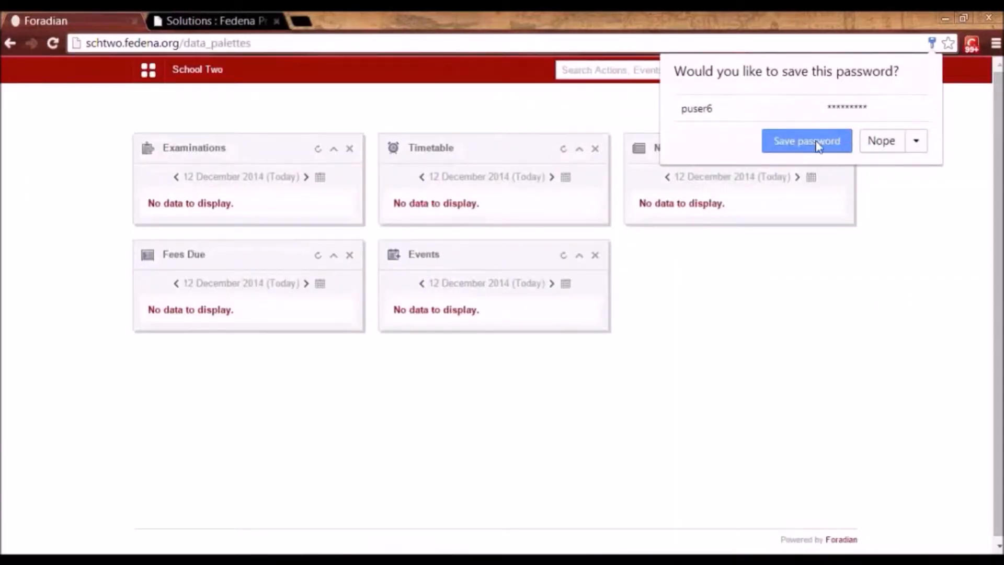
click(818, 146)
click(846, 71)
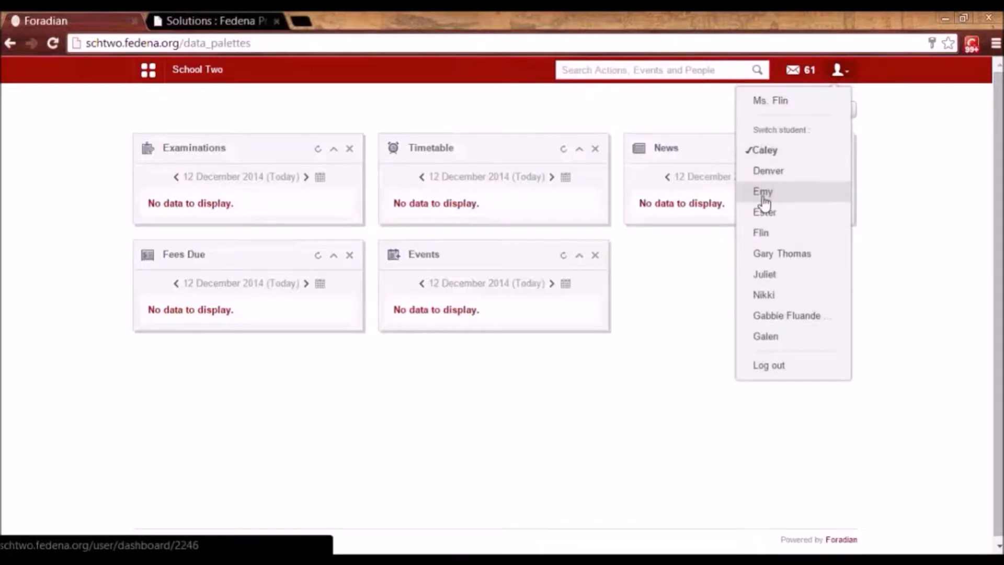
click(765, 172)
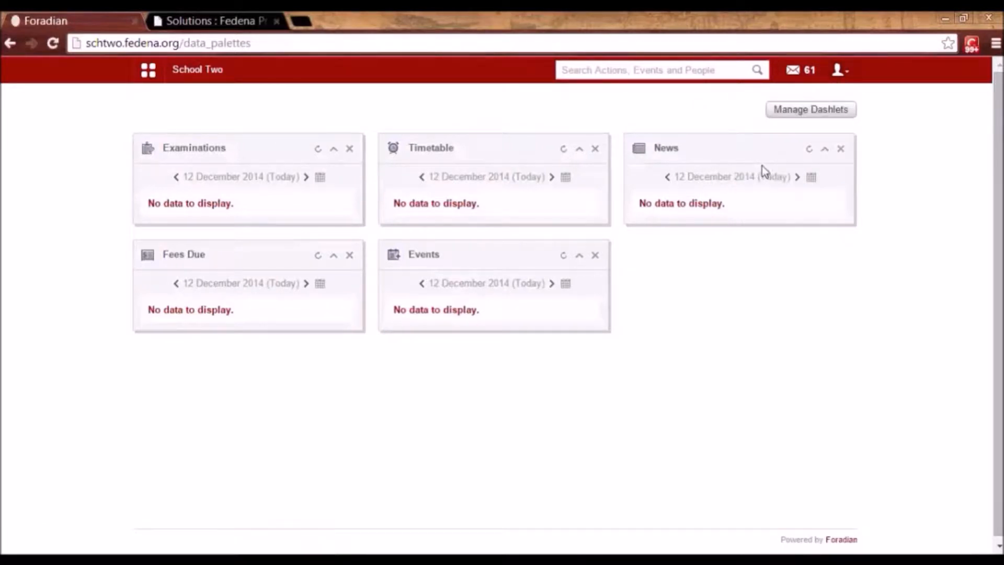
Open the child's My Profile from Academics, then log out of the parent account.
click(150, 71)
click(234, 104)
click(518, 154)
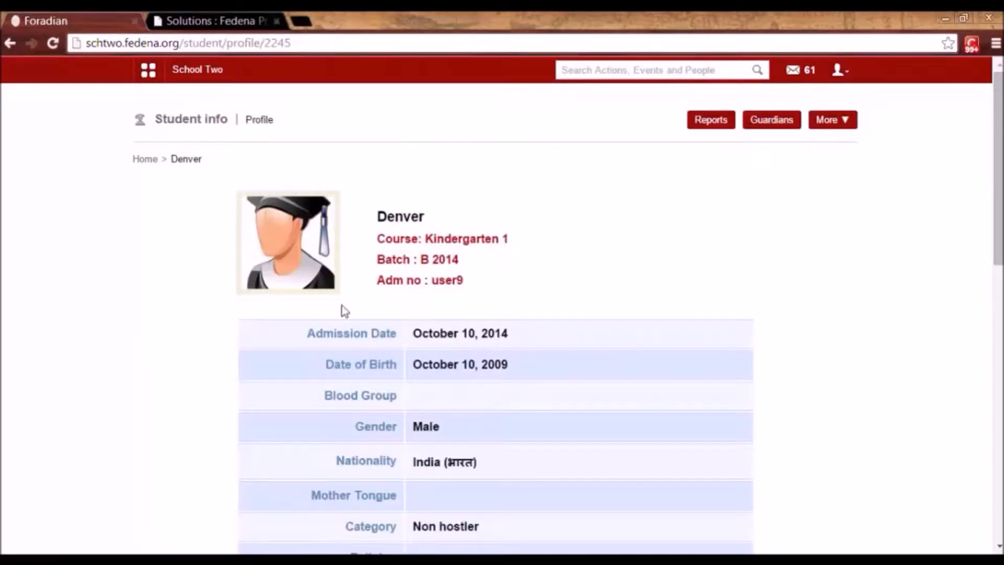
click(839, 70)
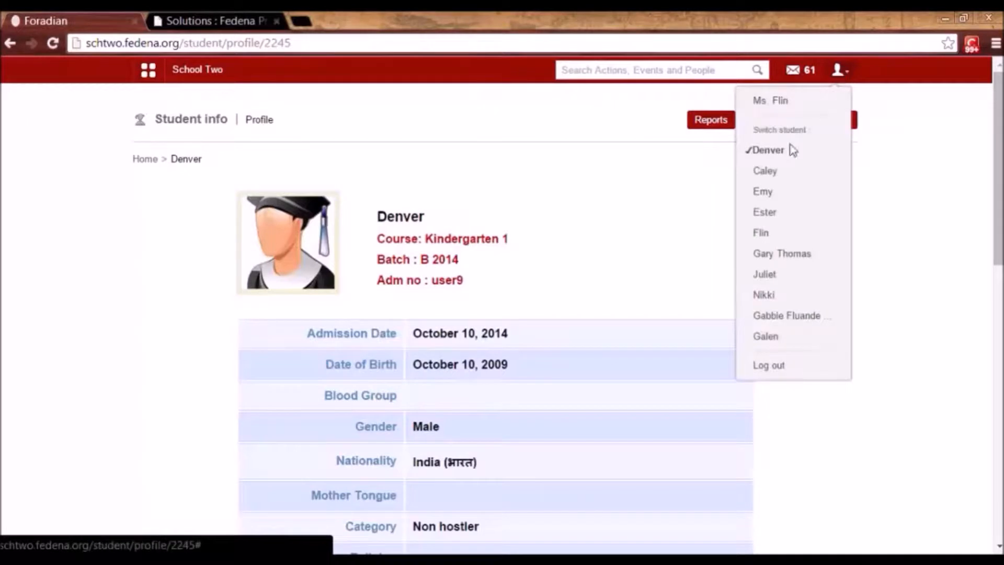
click(768, 369)
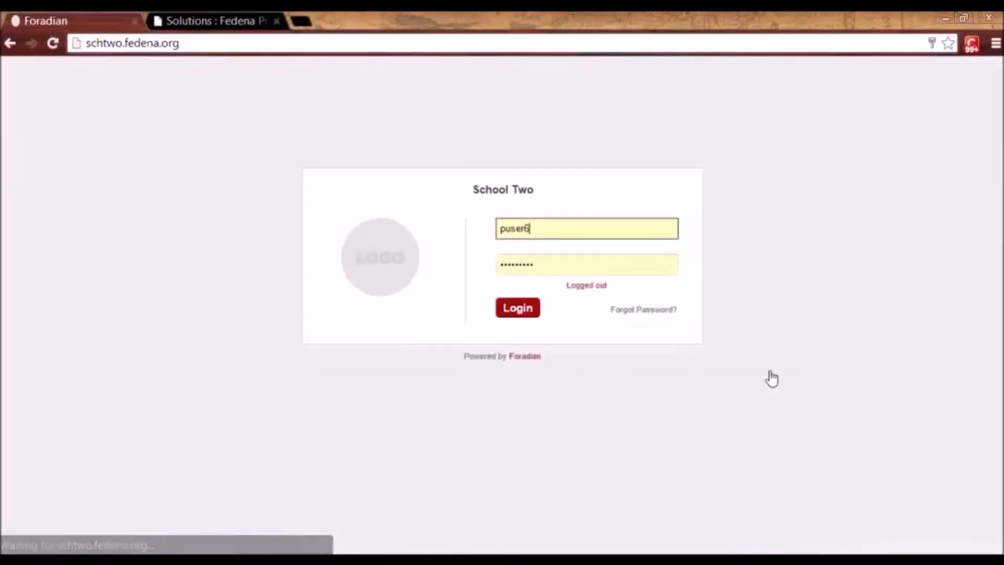
Sign in as administrator using the saved autofill login.
click(514, 228)
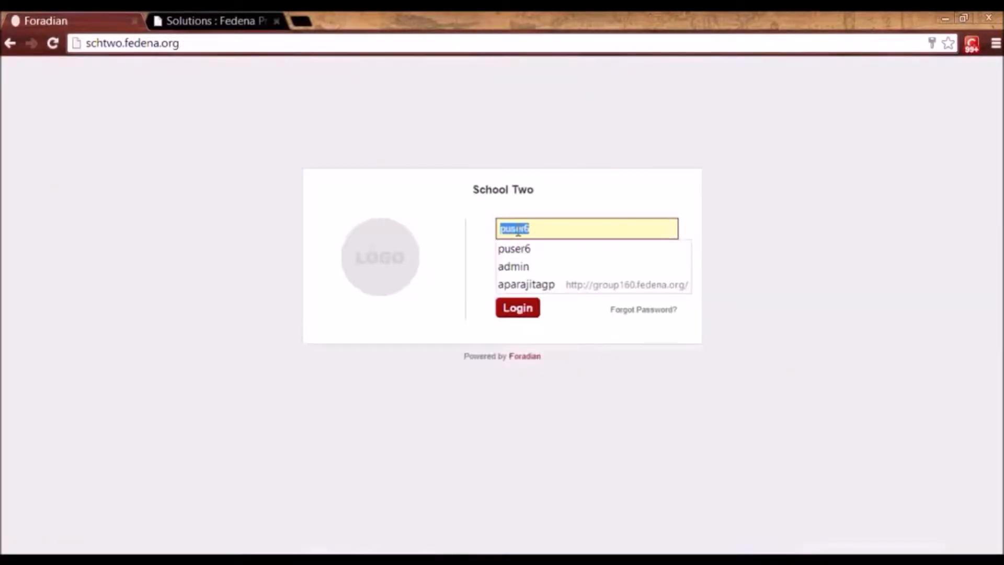
click(517, 266)
click(519, 313)
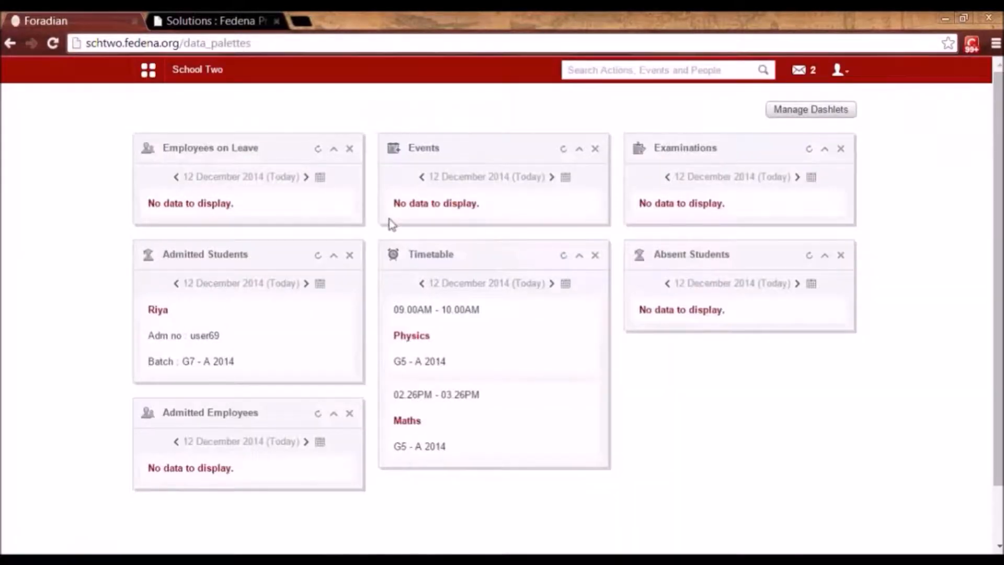
Navigate Administration > Settings > SMS to the SMS Settings page, saving it unchanged once.
click(164, 70)
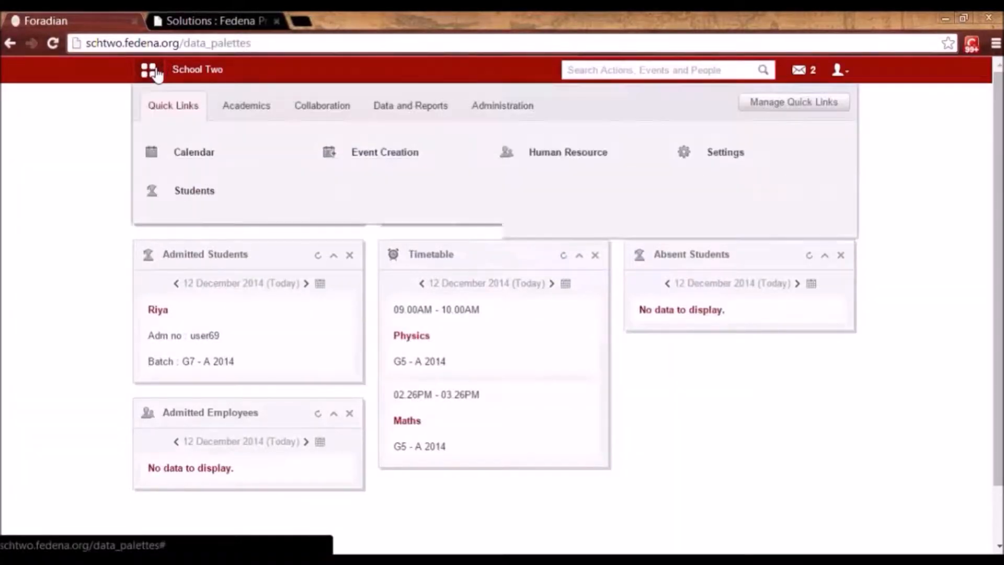
mouse_move(192, 200)
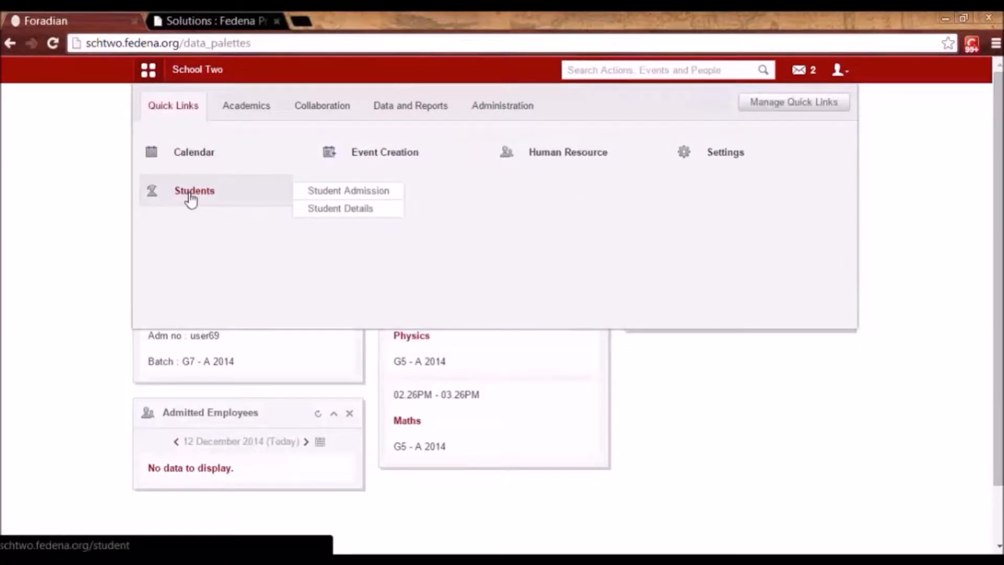
click(513, 105)
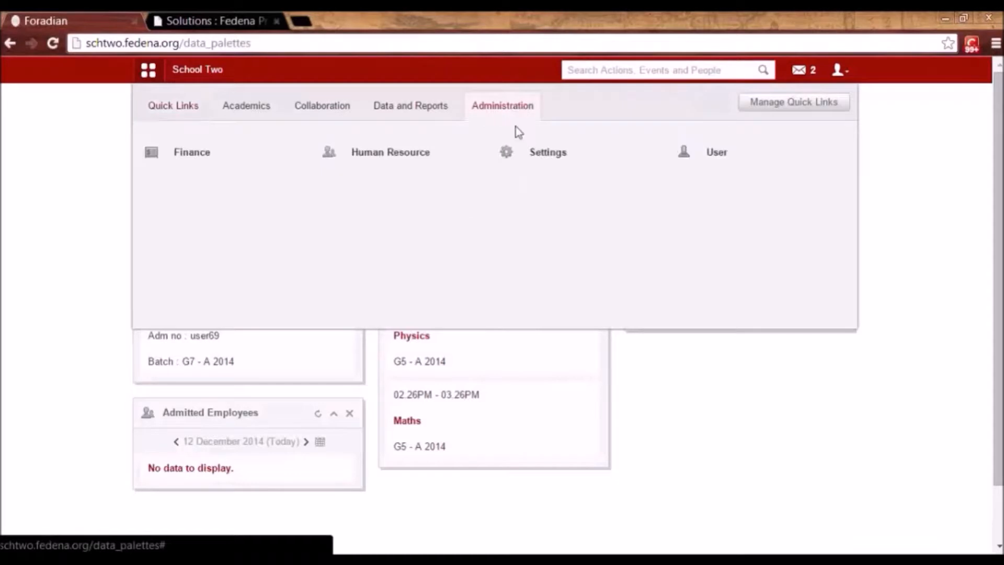
click(538, 144)
click(548, 355)
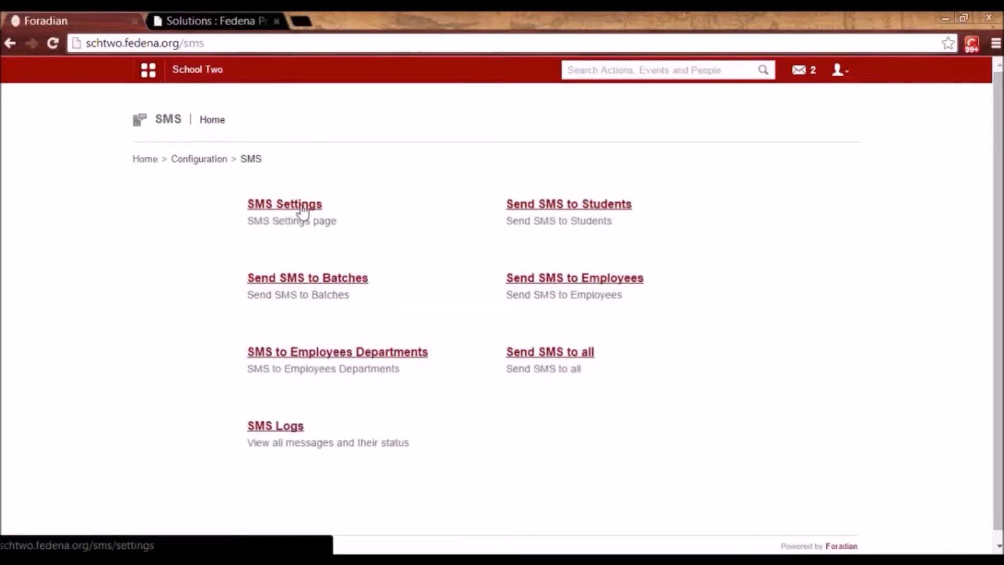
click(302, 208)
click(512, 242)
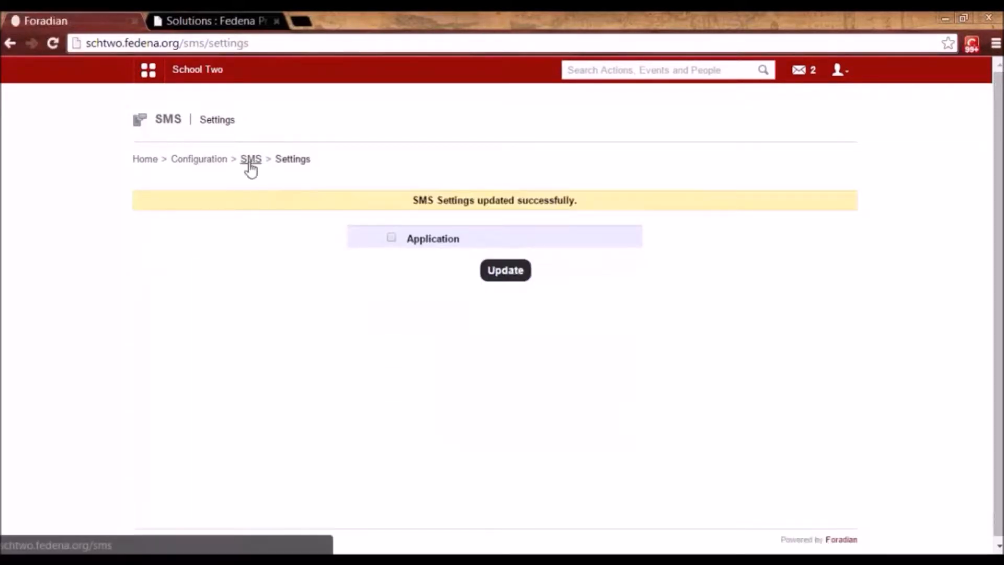
click(250, 160)
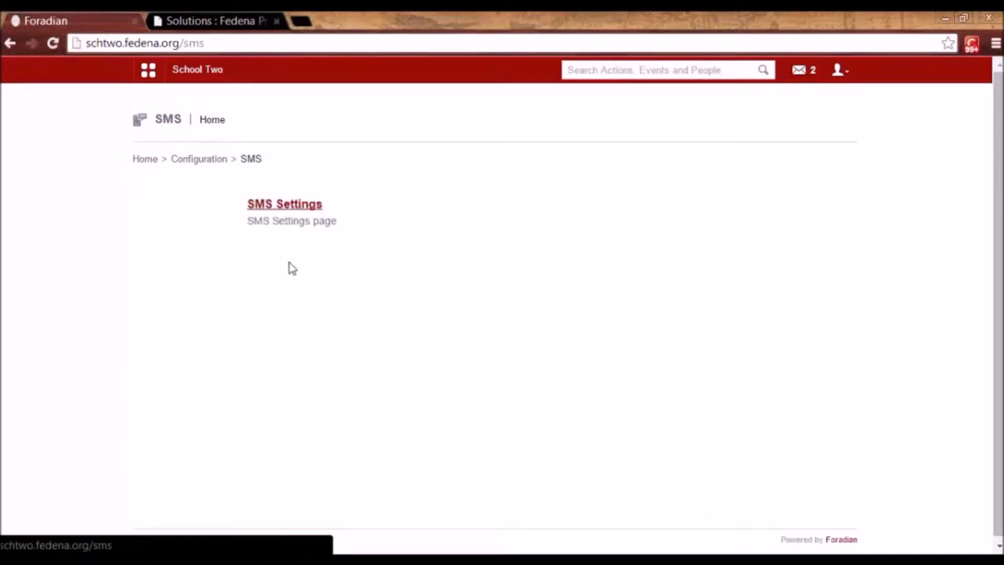
click(293, 206)
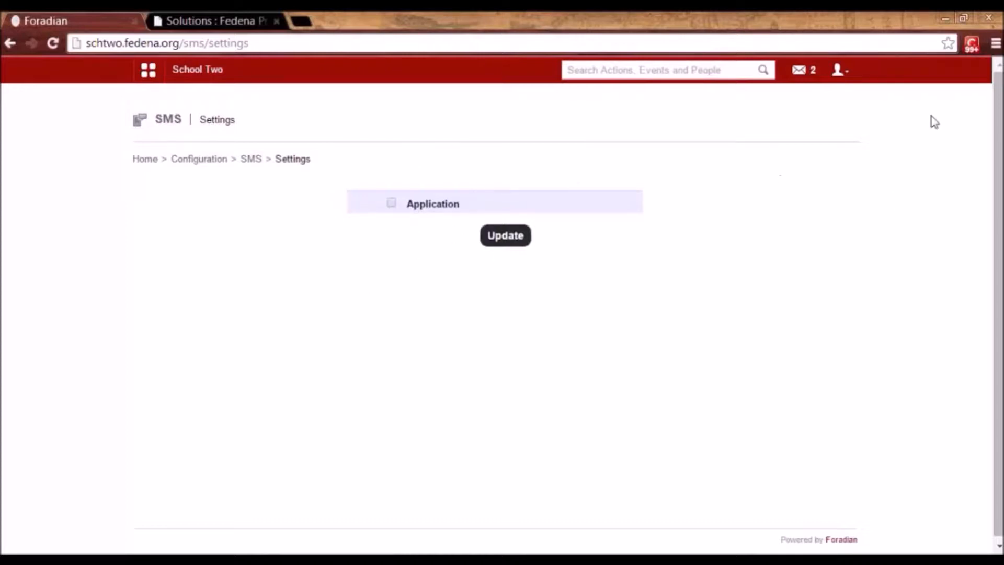
Load accounts.fedena.org in a new tab with a saved login autofilled, then return to SMS Settings.
click(302, 19)
text(accounts.fedena.org)
key(Return)
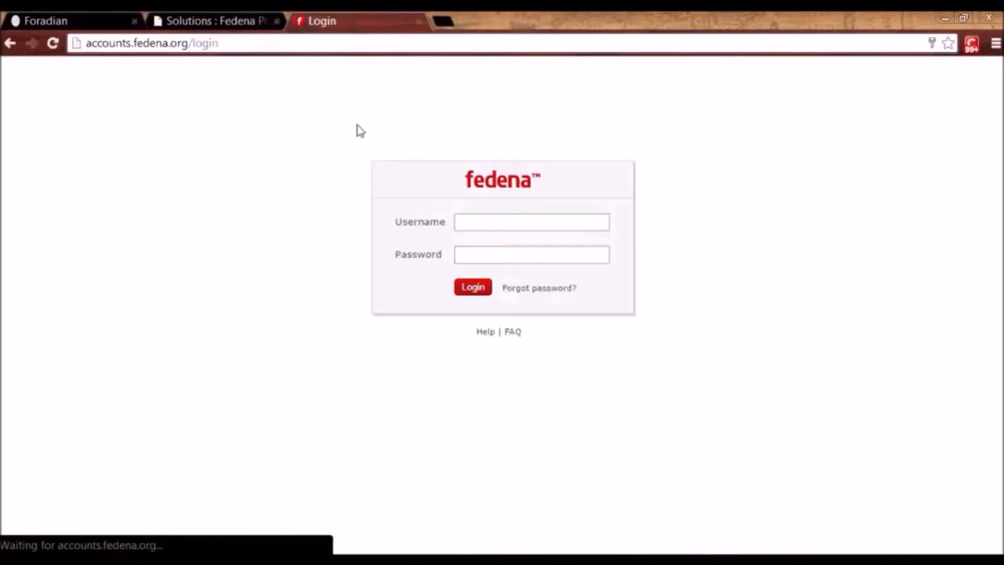
click(520, 225)
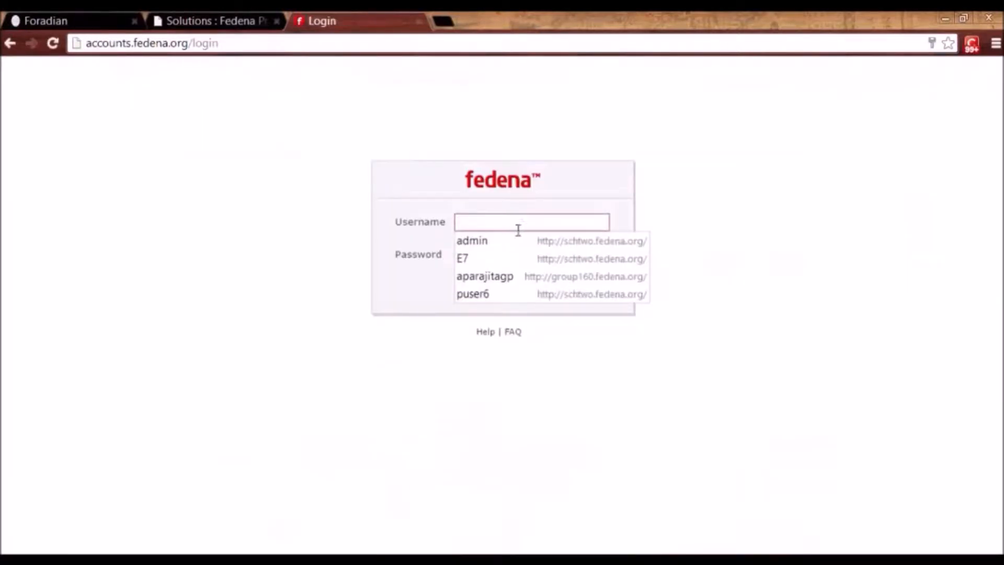
click(510, 277)
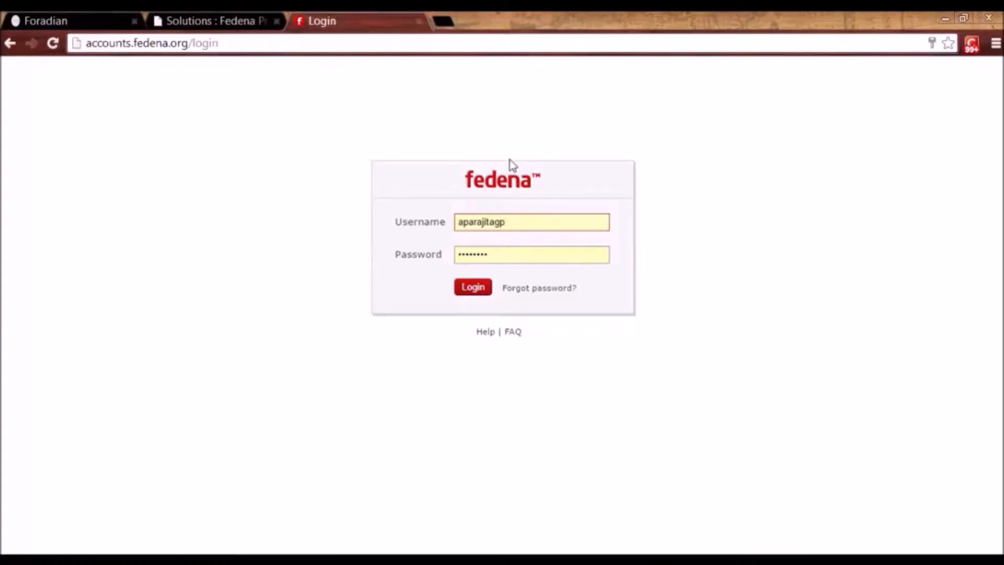
click(89, 16)
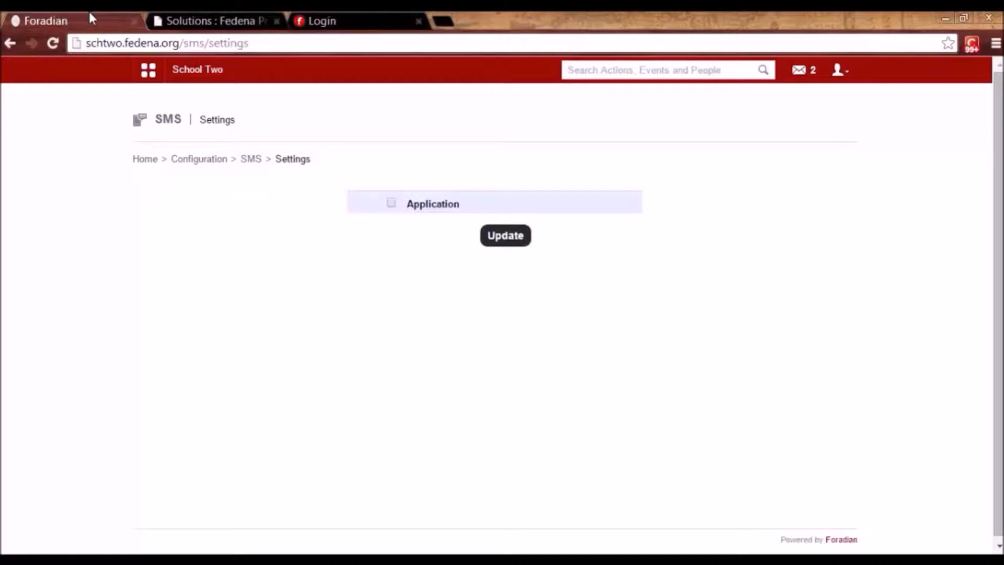
Enable application-wide SMS and save, so all seven General SMS Settings appear ticked.
click(391, 204)
click(506, 244)
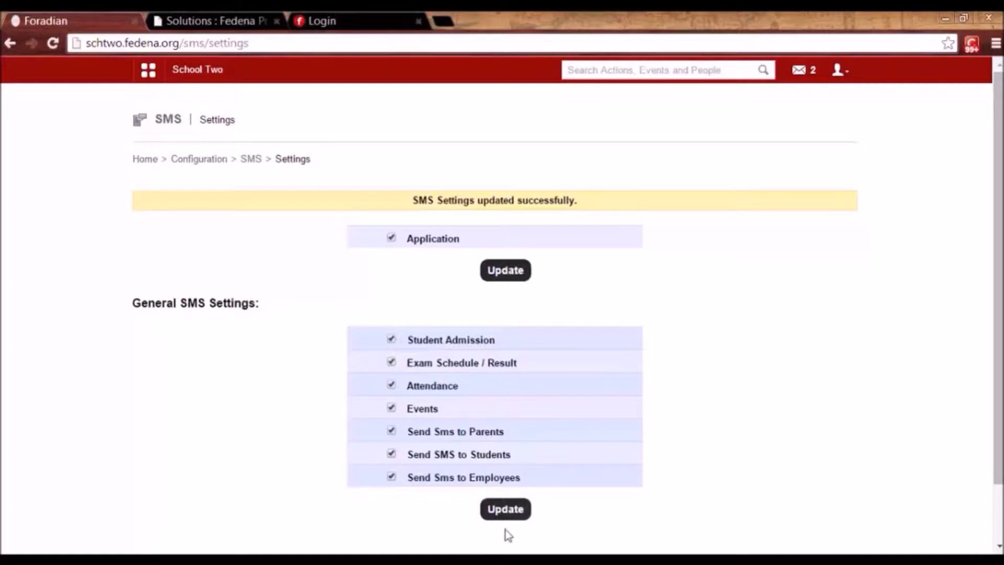
Save the General SMS Settings with all seven notification types ticked, then return to the SMS home page.
click(505, 507)
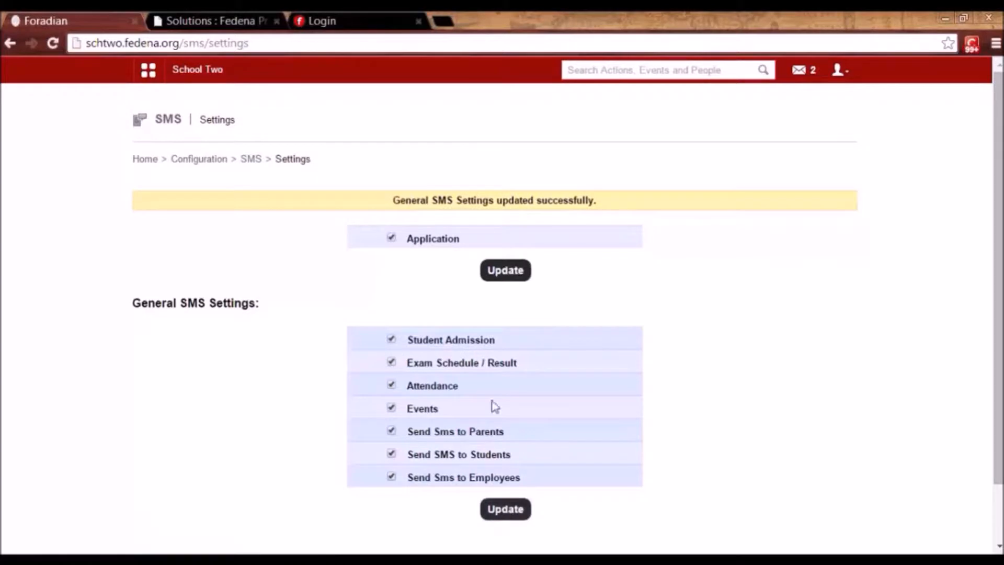
click(251, 159)
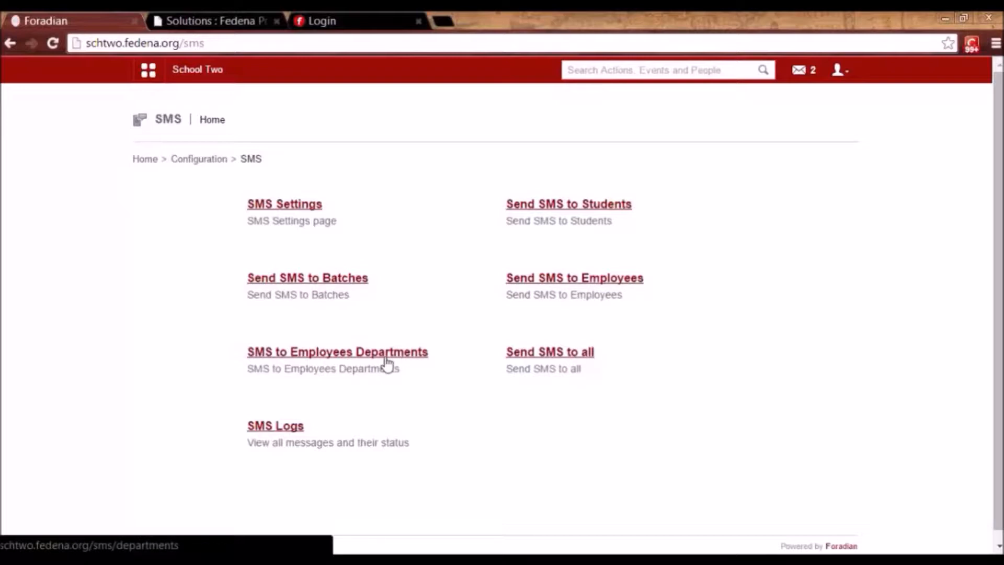
click(556, 352)
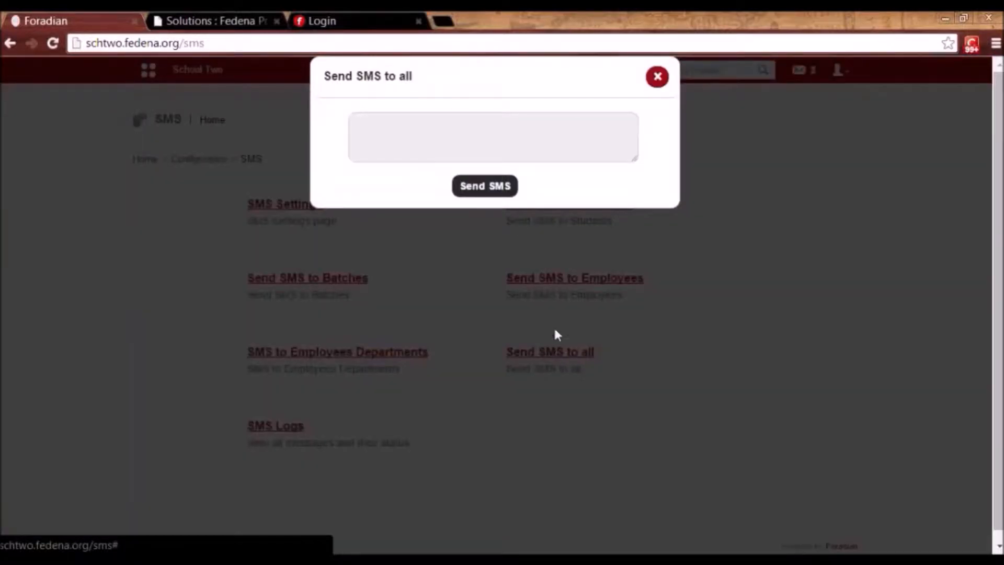
click(491, 138)
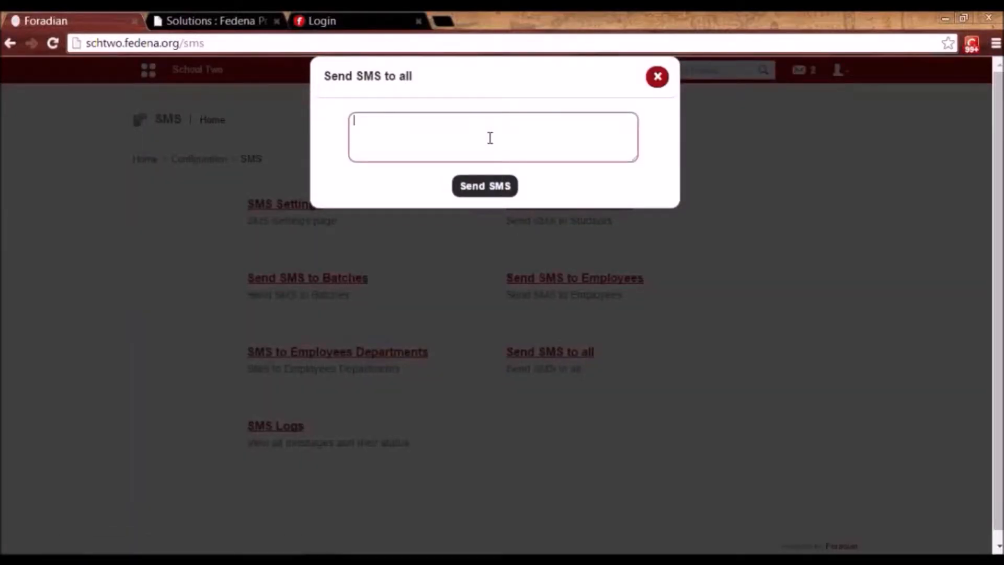
click(651, 83)
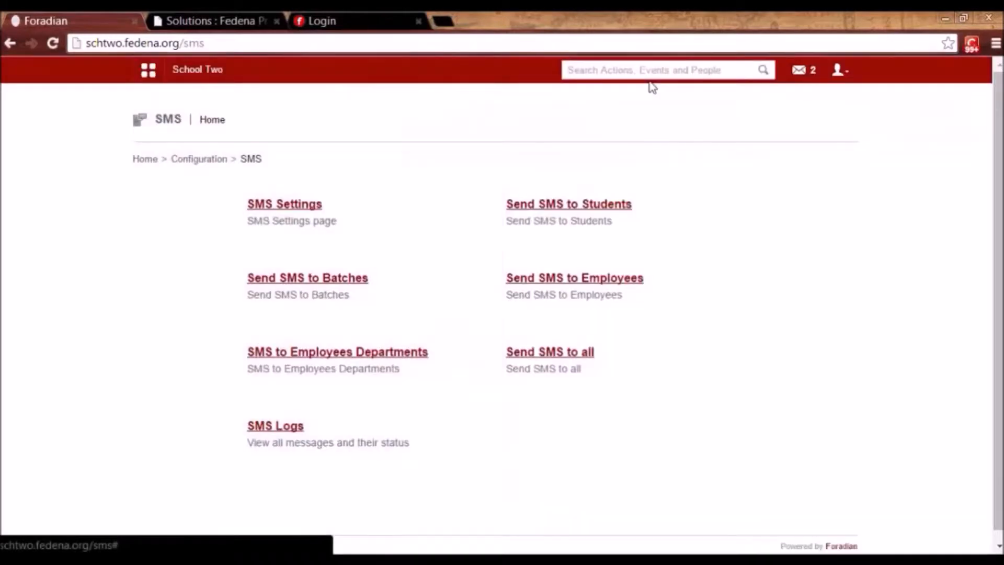
click(551, 209)
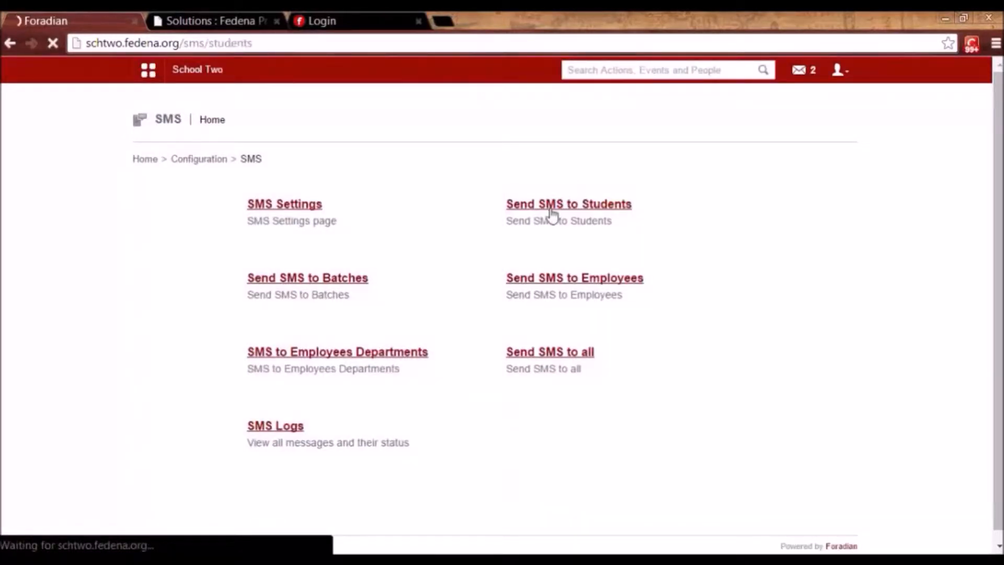
click(302, 211)
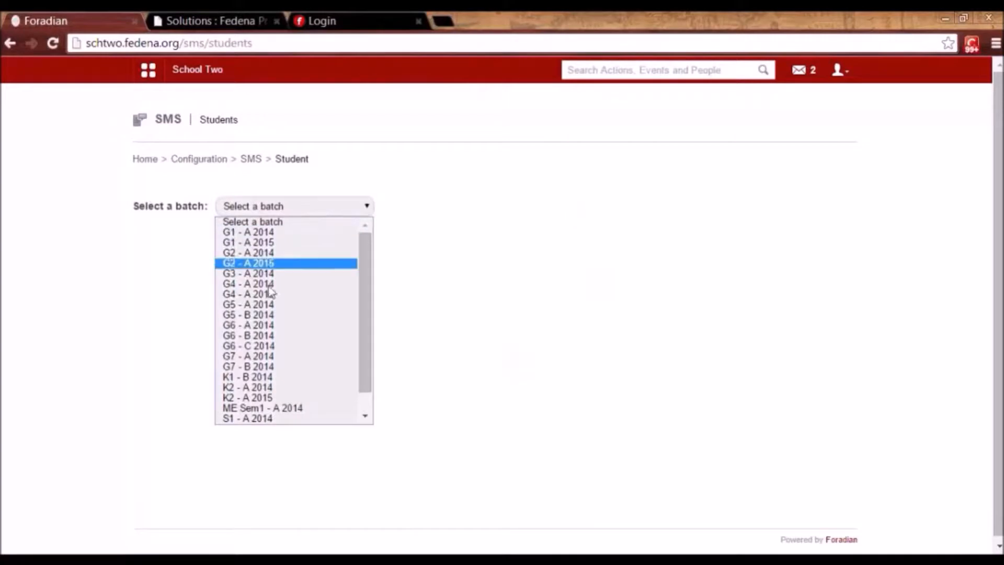
click(285, 232)
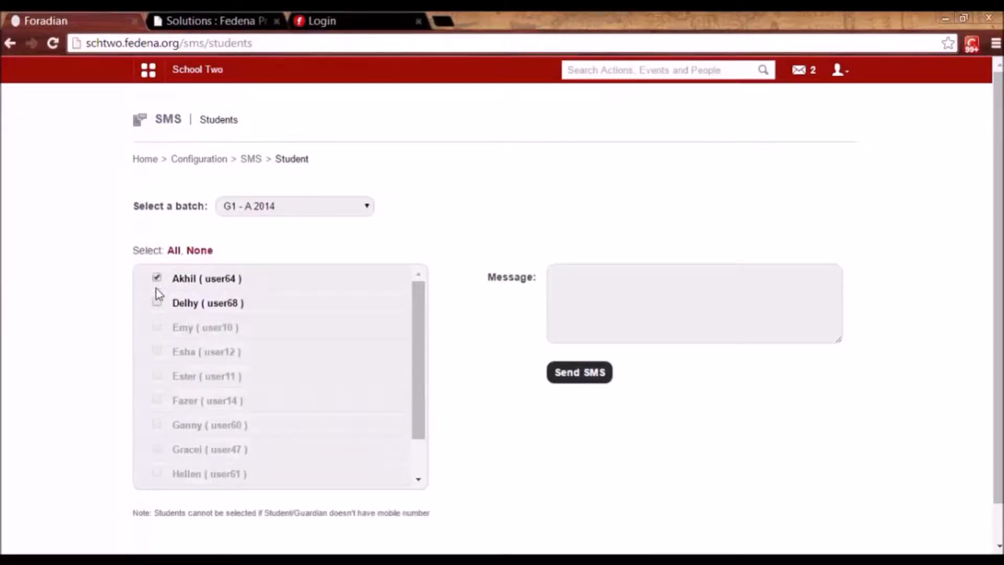
click(156, 305)
click(676, 276)
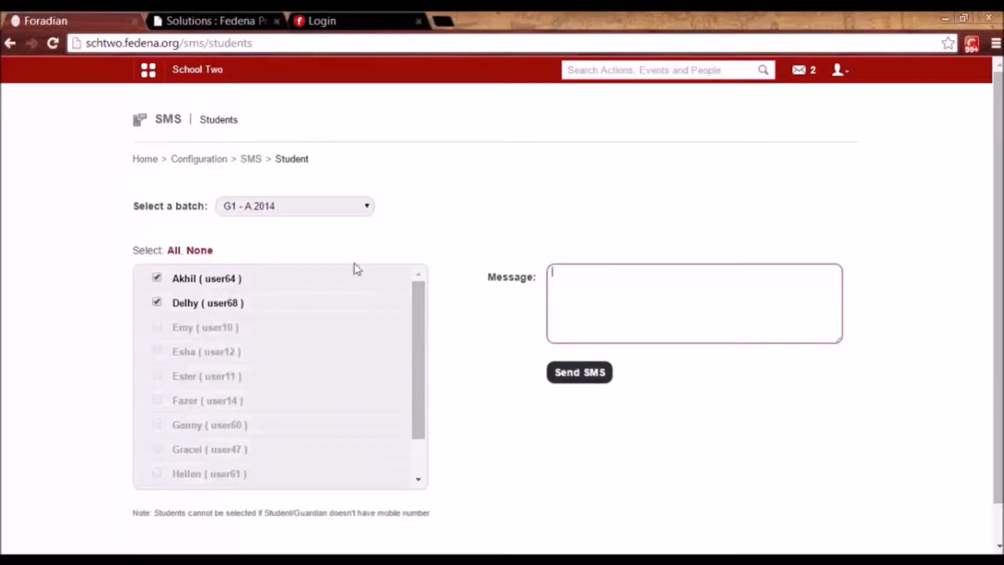
click(252, 160)
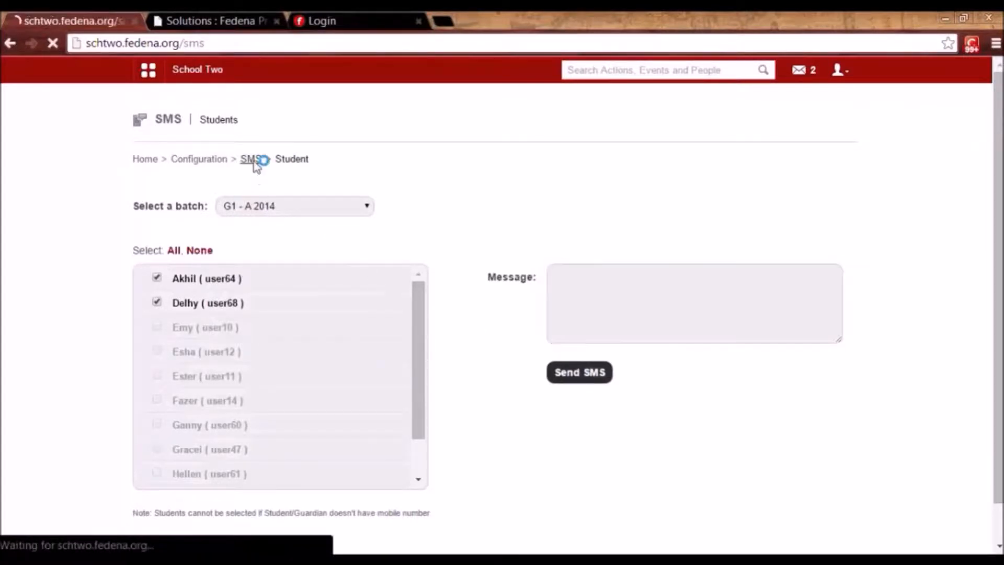
click(305, 280)
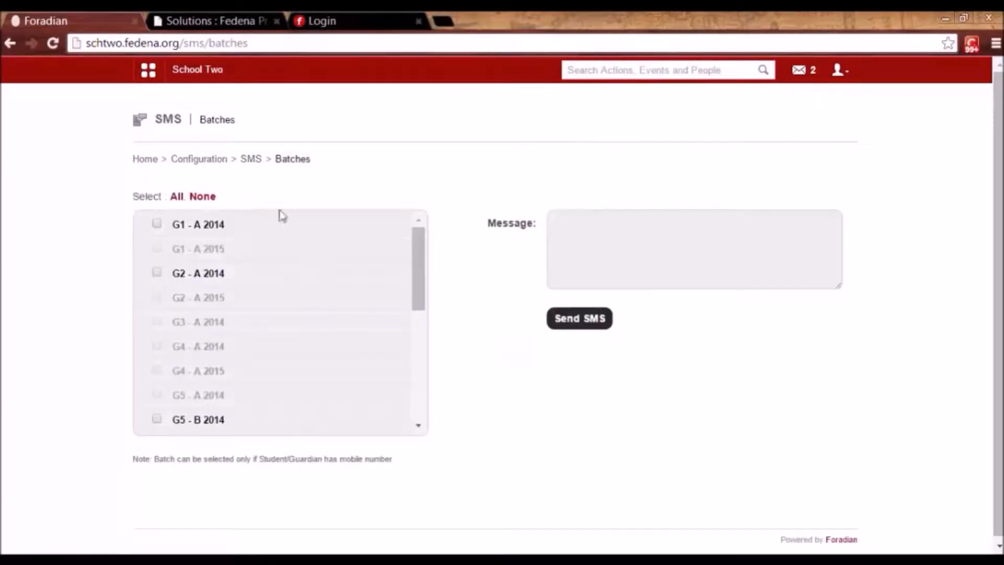
click(251, 160)
click(590, 282)
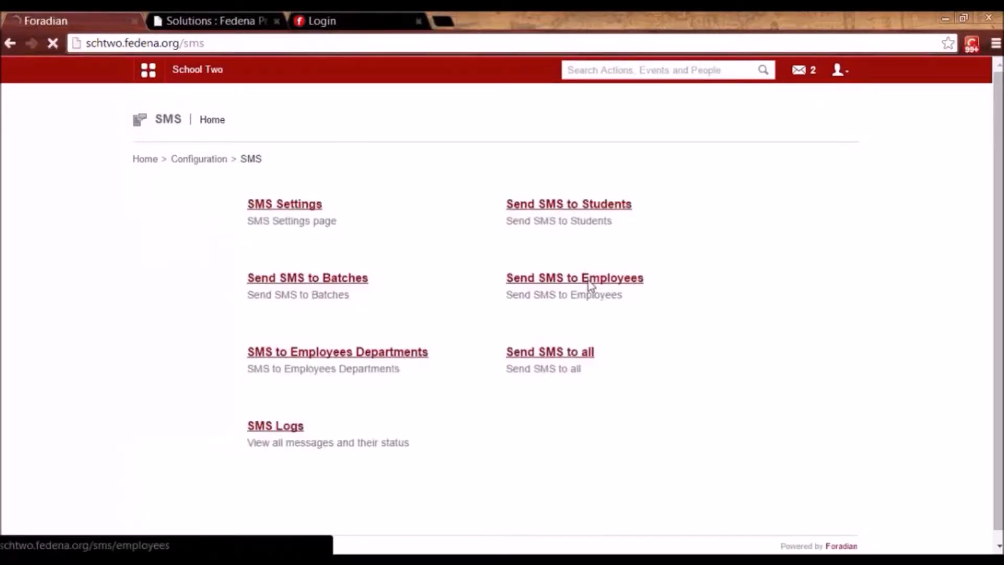
click(353, 206)
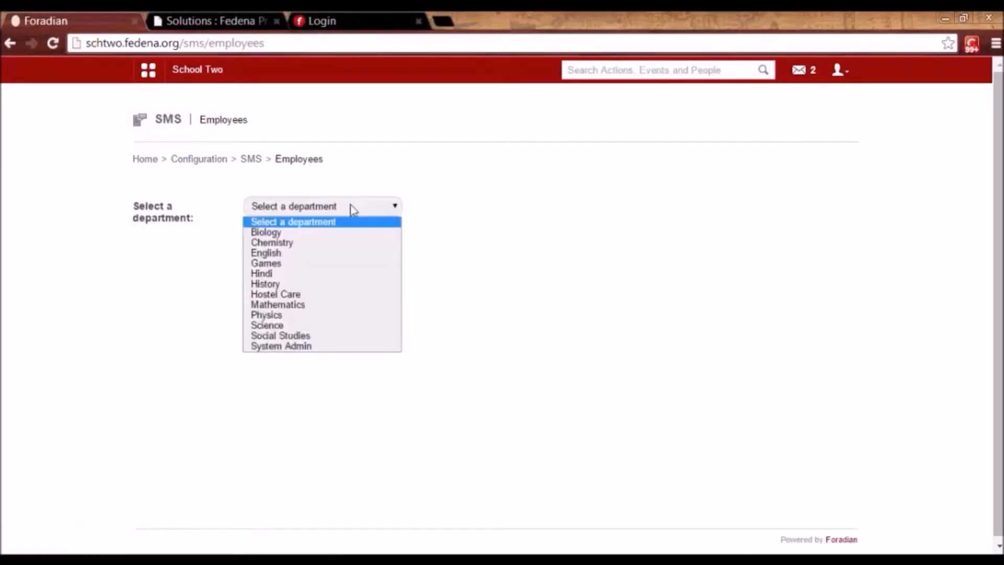
click(340, 237)
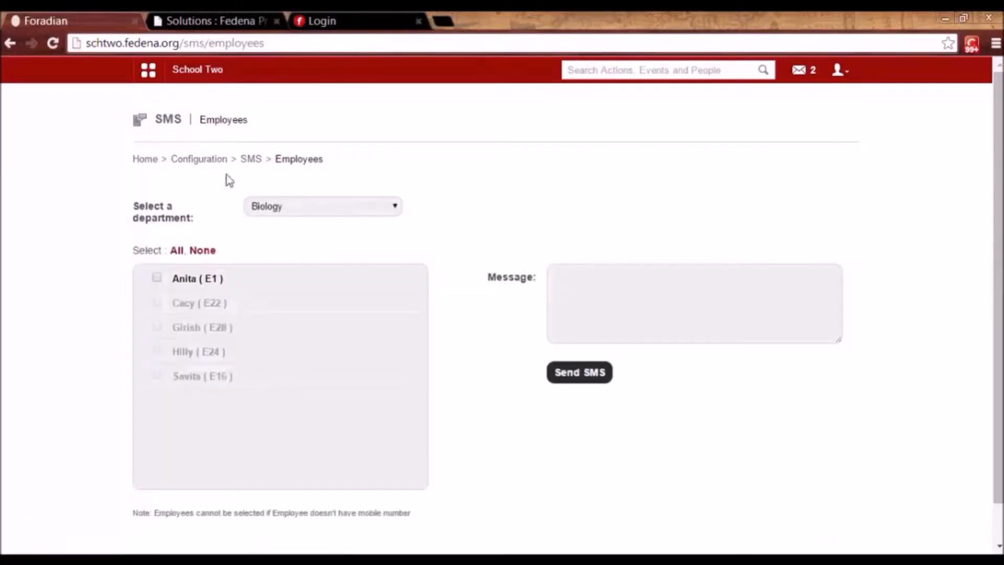
click(247, 162)
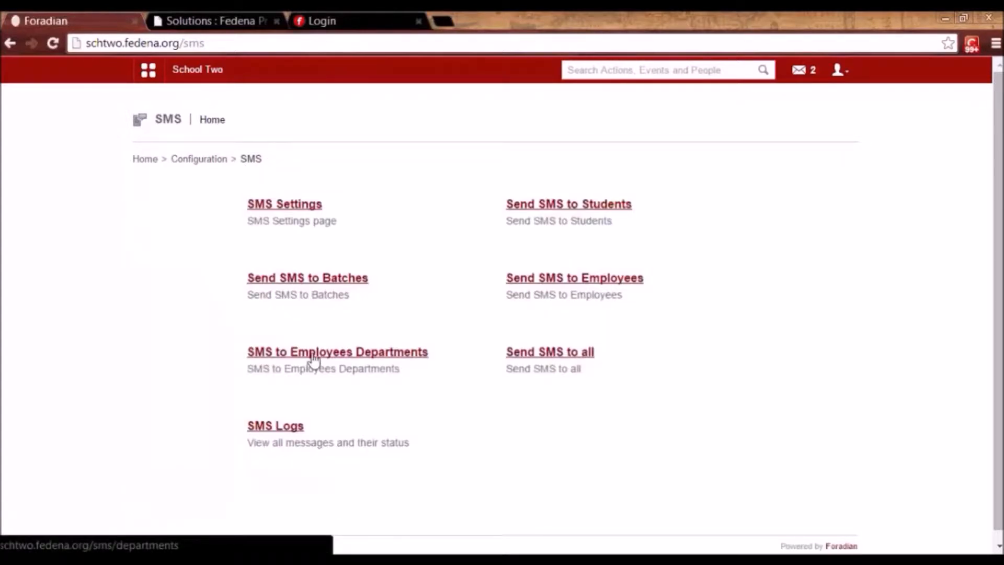
View the SMS Logs of past sent messages, then go back to the Configuration home page.
click(279, 428)
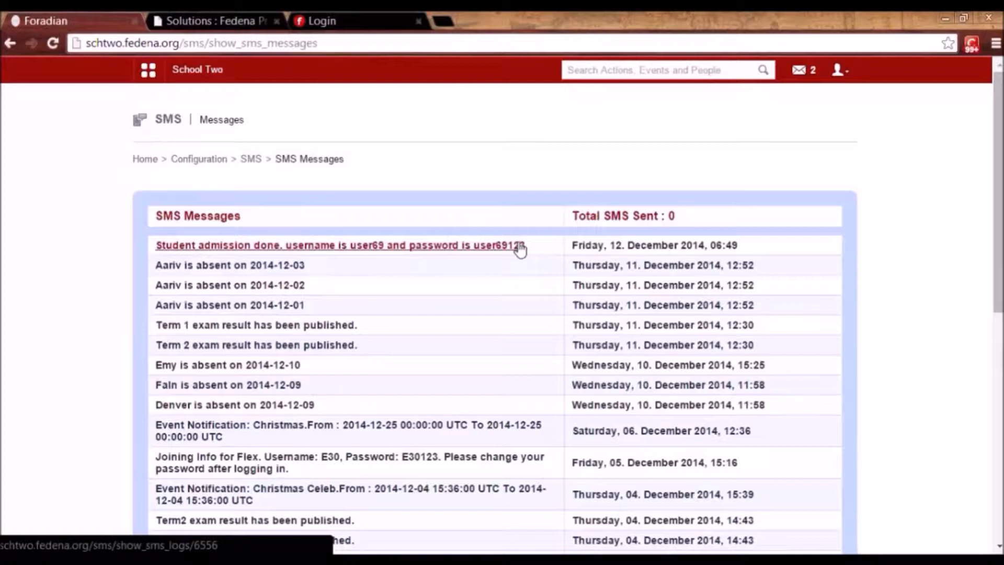
click(198, 160)
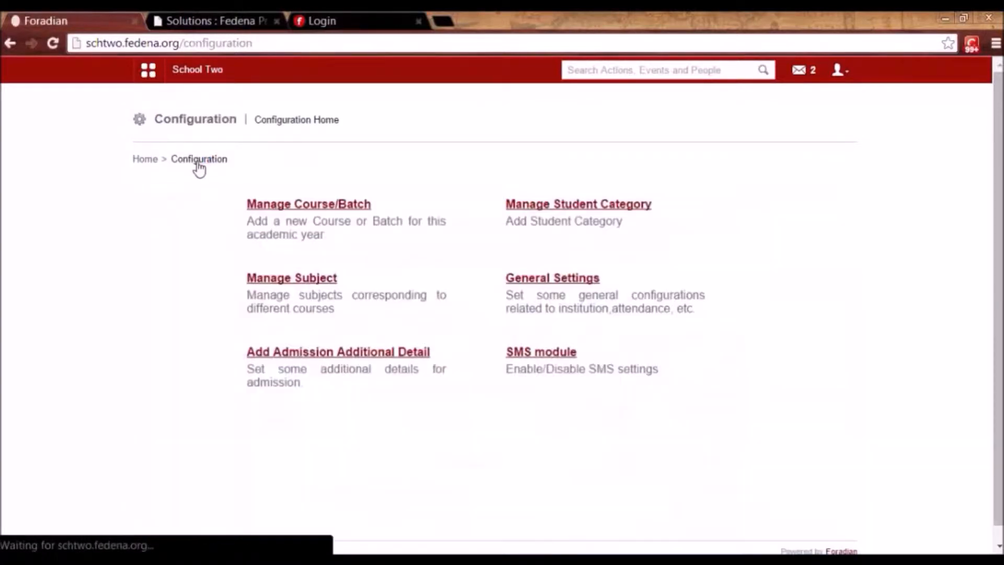
Open the HR Settings page through Administration > Human Resource > Setting.
click(148, 69)
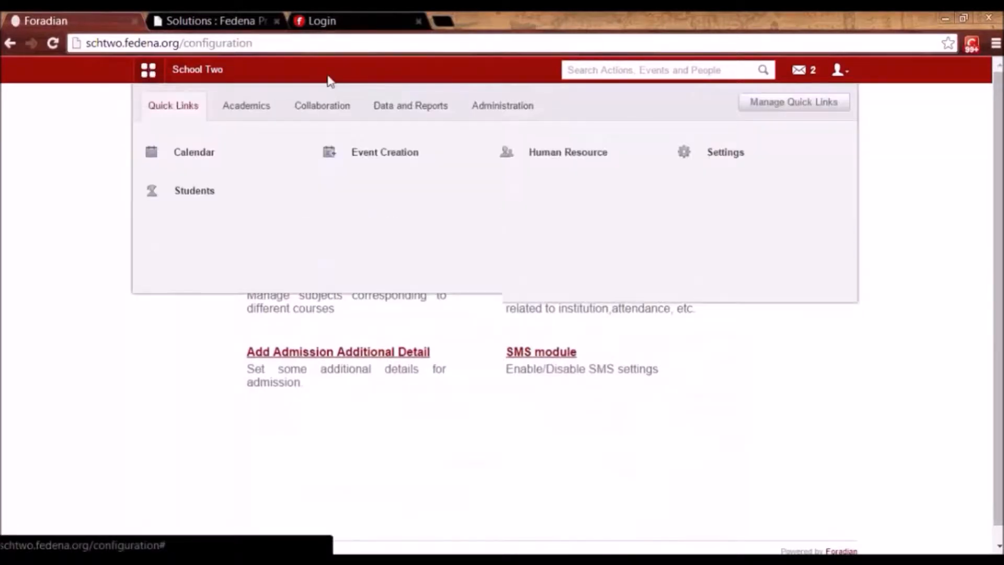
click(479, 111)
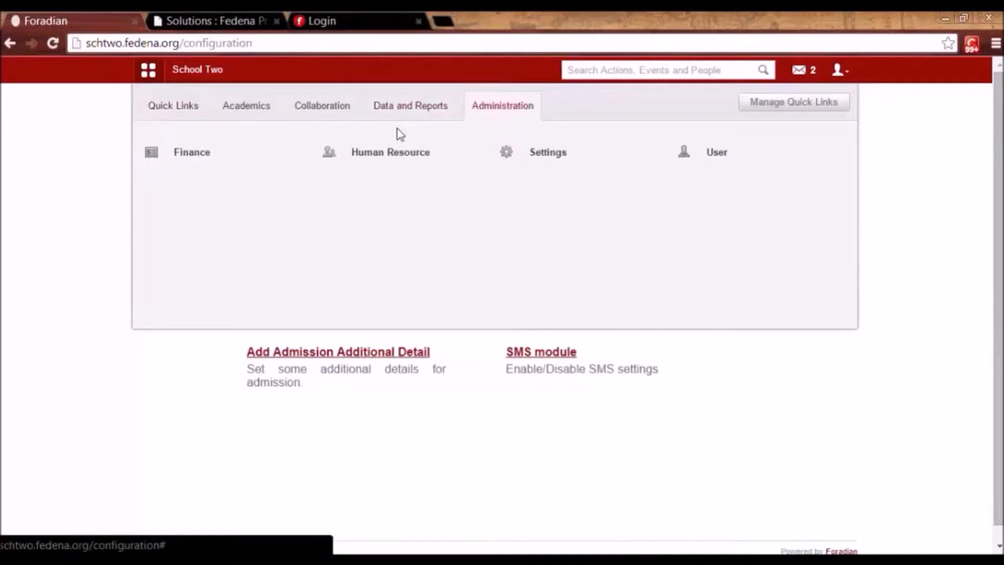
click(399, 160)
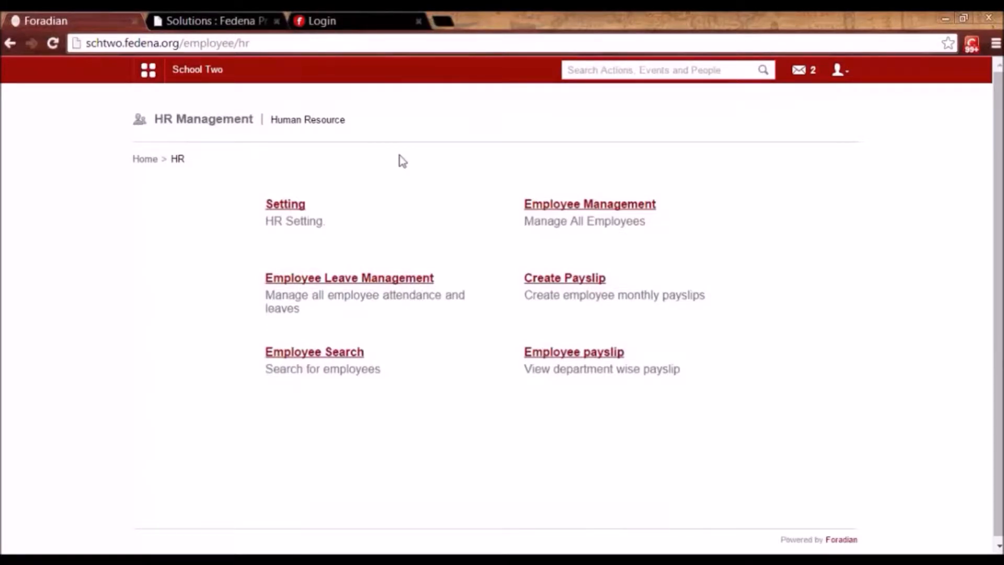
click(286, 213)
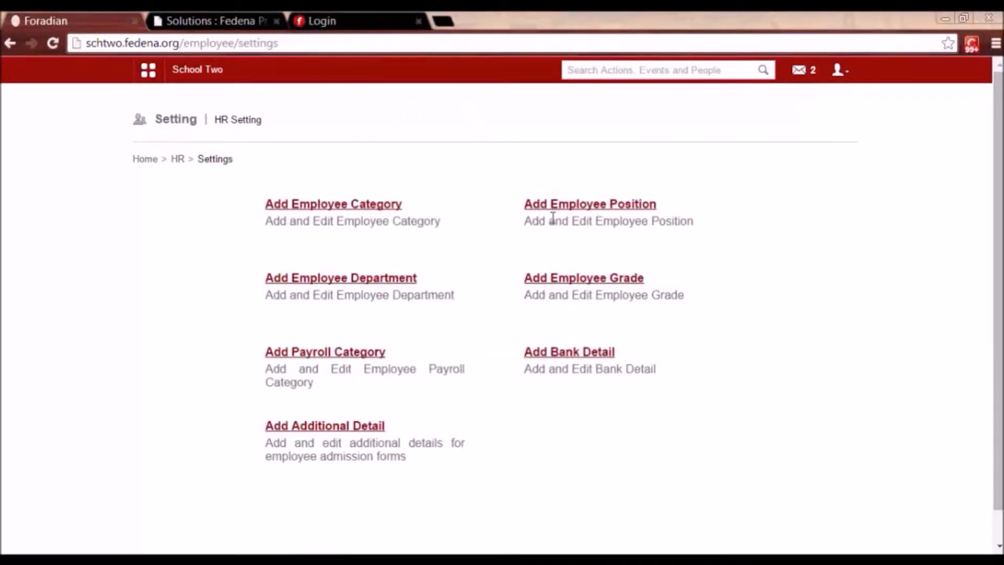
click(343, 204)
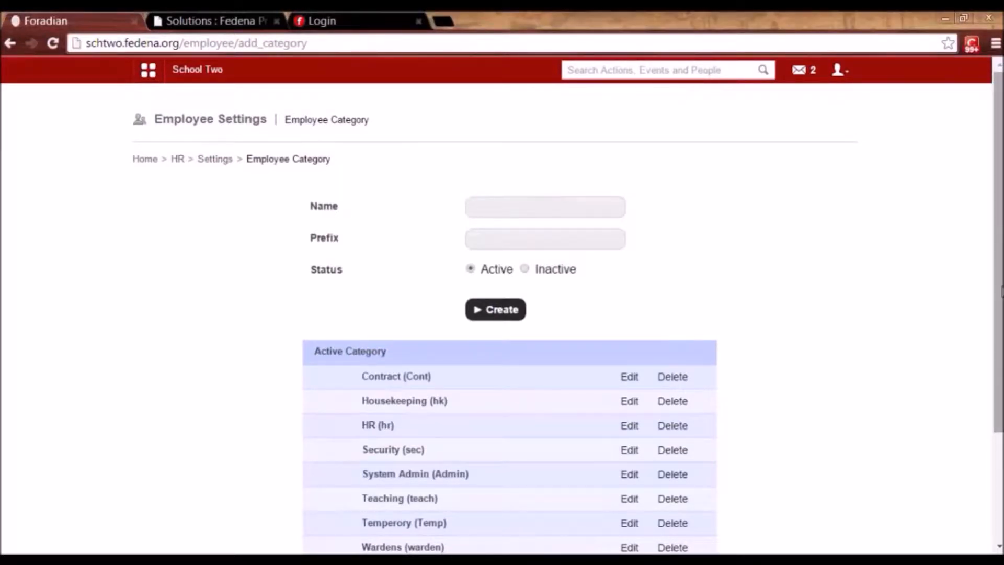
scroll(709, 369, down, 2)
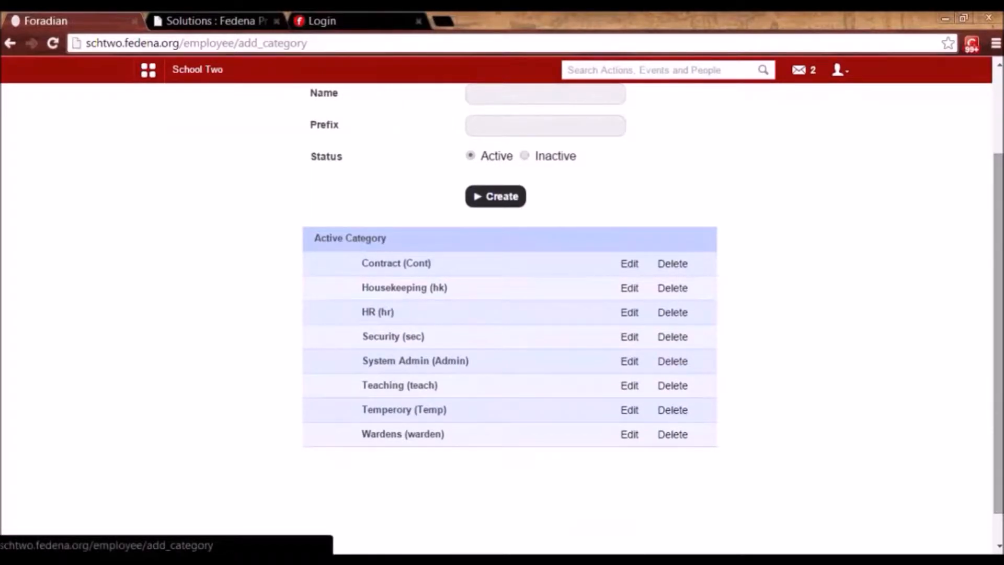
scroll(502, 216, up, 1)
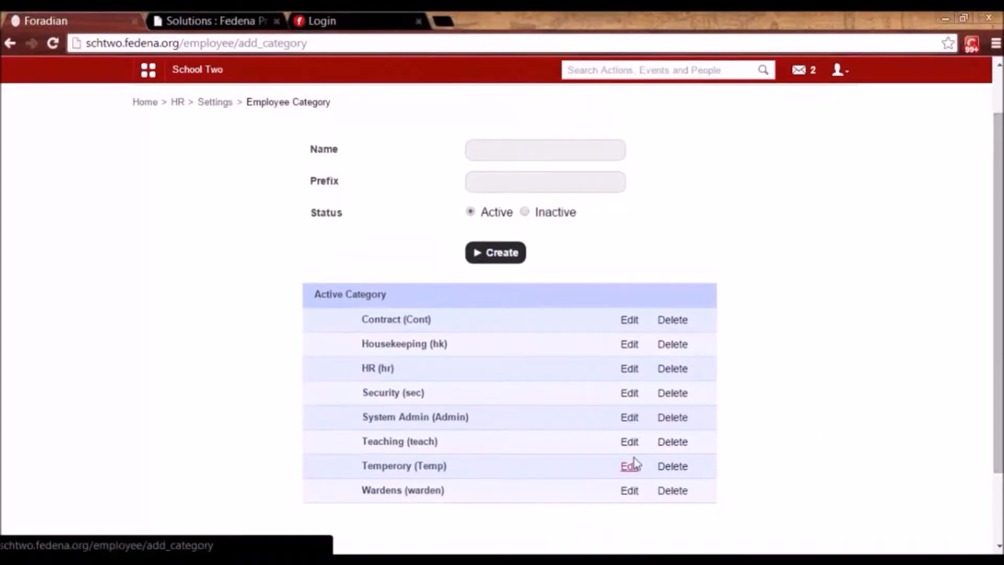
click(630, 444)
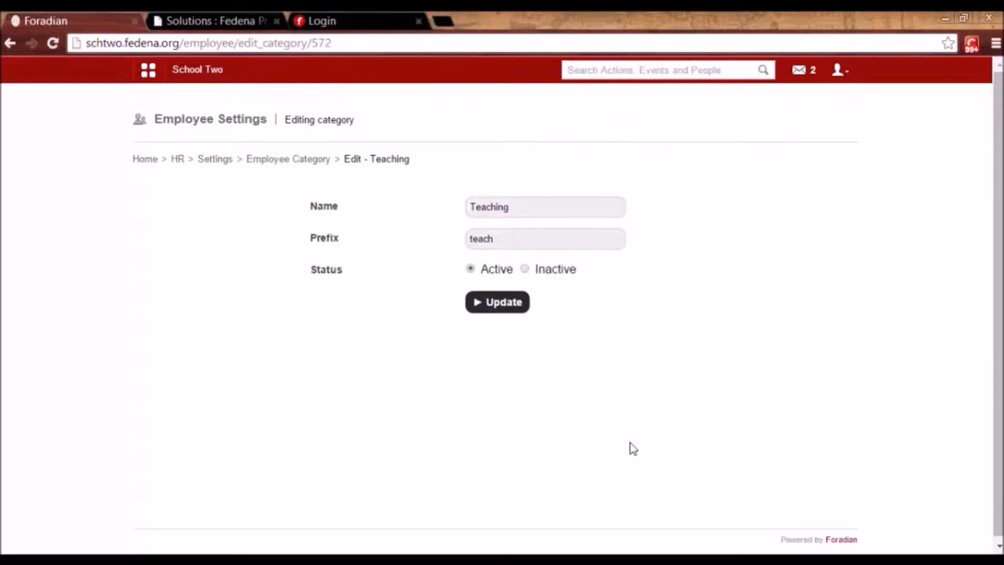
click(311, 165)
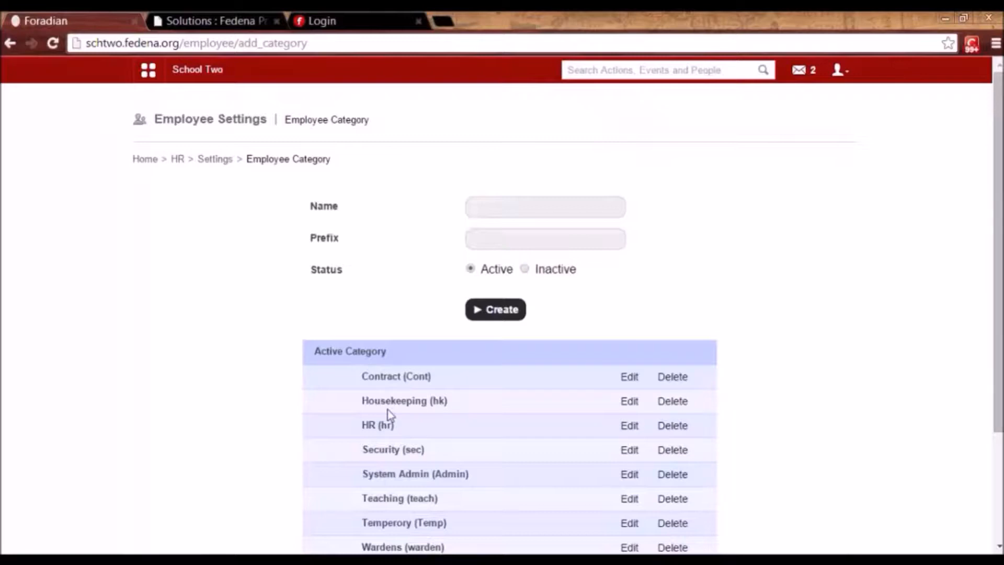
click(209, 162)
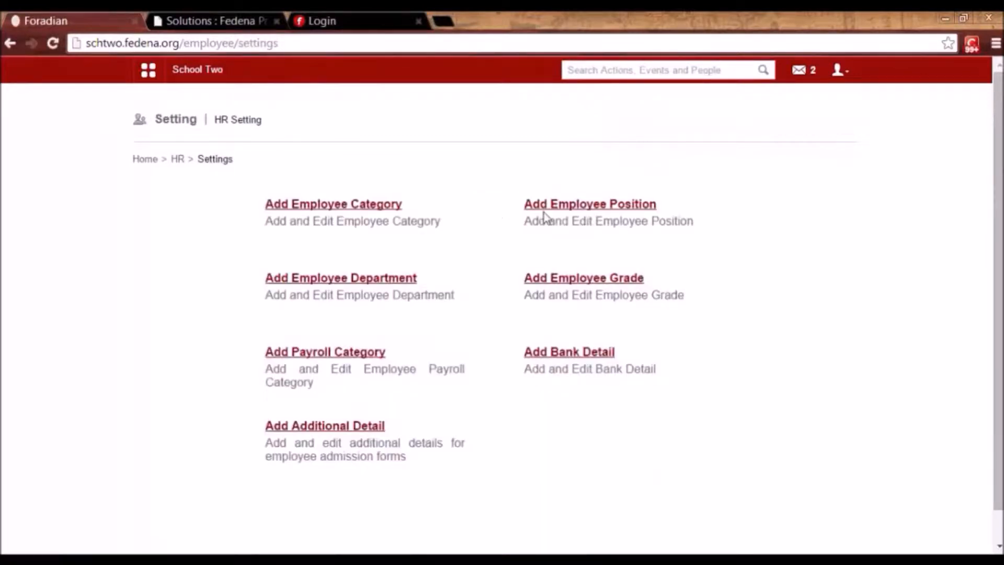
Open the Lecturer employee position without changing its name, then return to HR Settings.
click(575, 214)
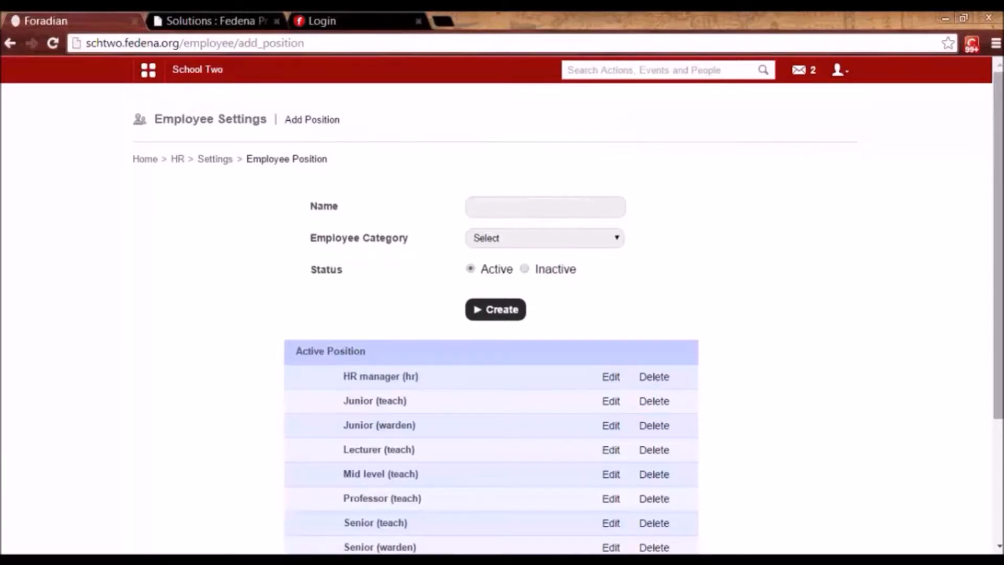
scroll(491, 313, down, 2)
scroll(492, 314, up, 2)
click(609, 452)
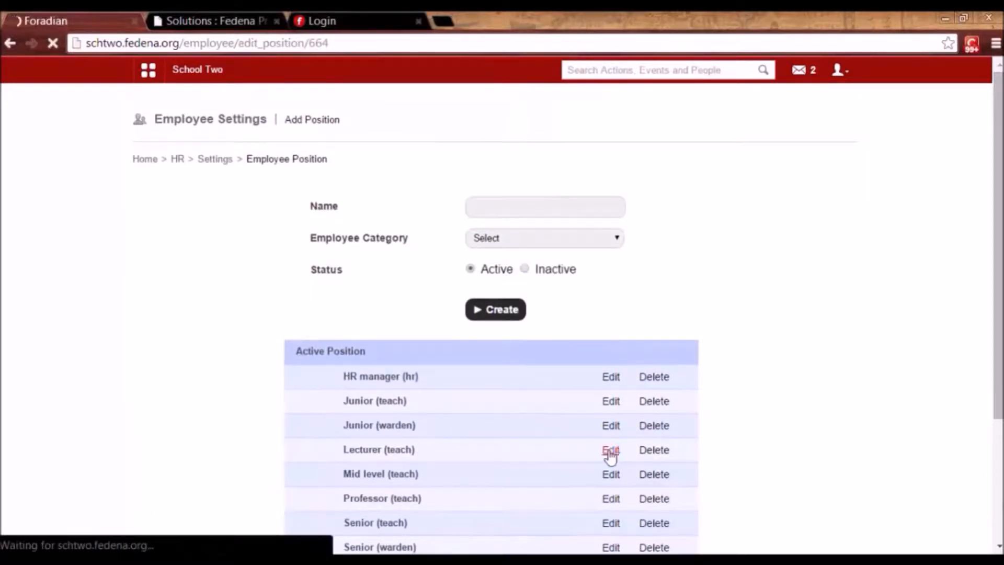
double_click(487, 198)
click(722, 187)
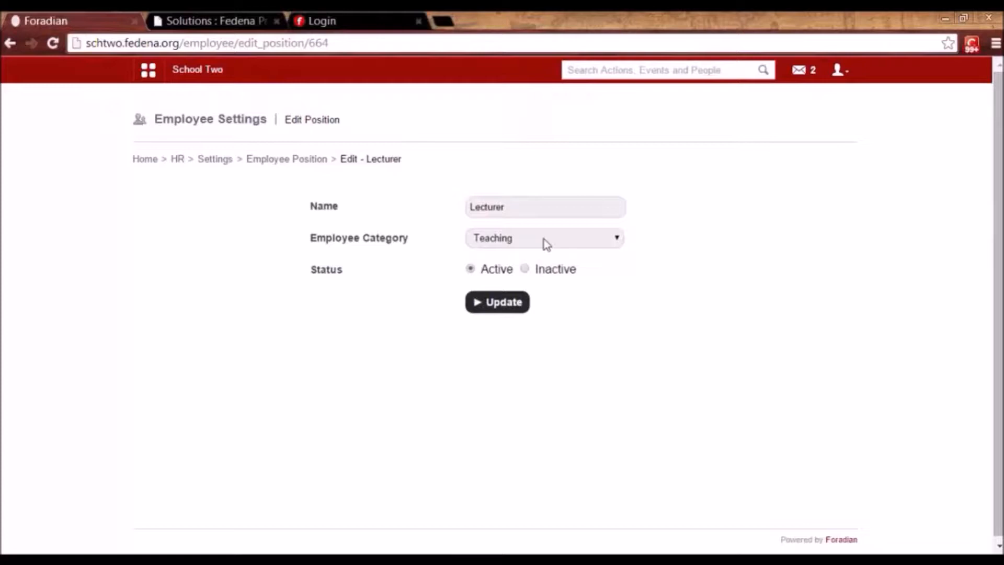
click(274, 159)
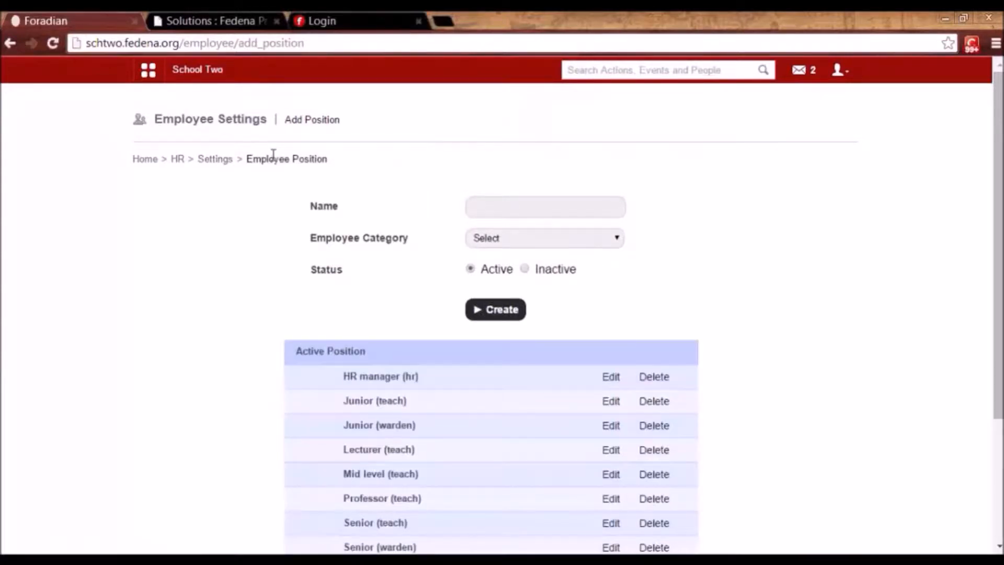
click(221, 163)
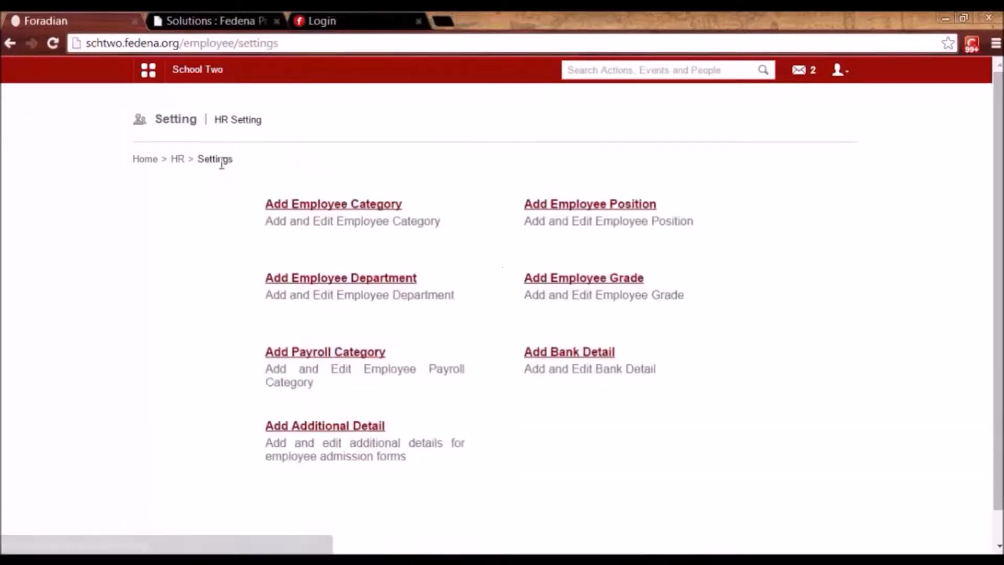
click(369, 278)
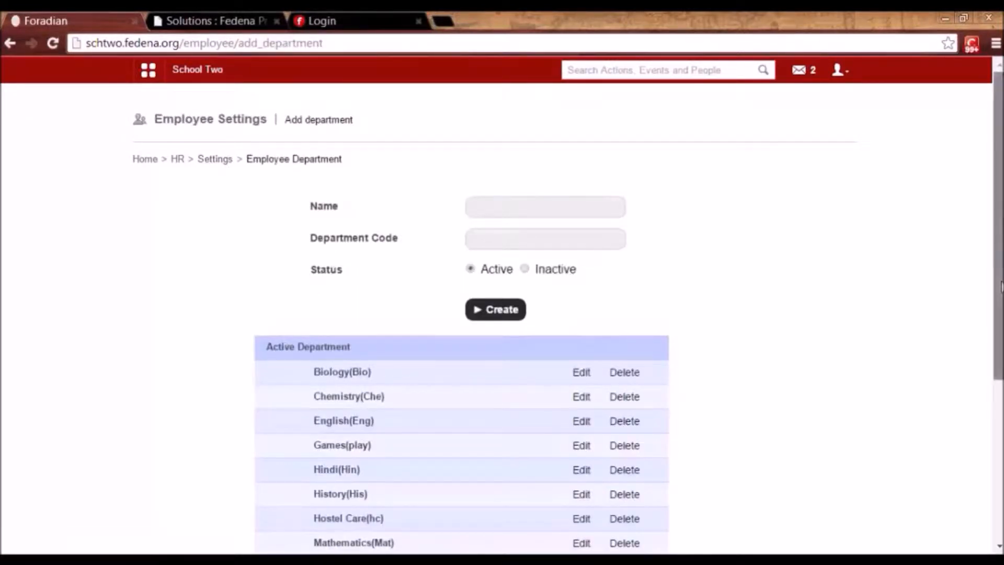
click(581, 372)
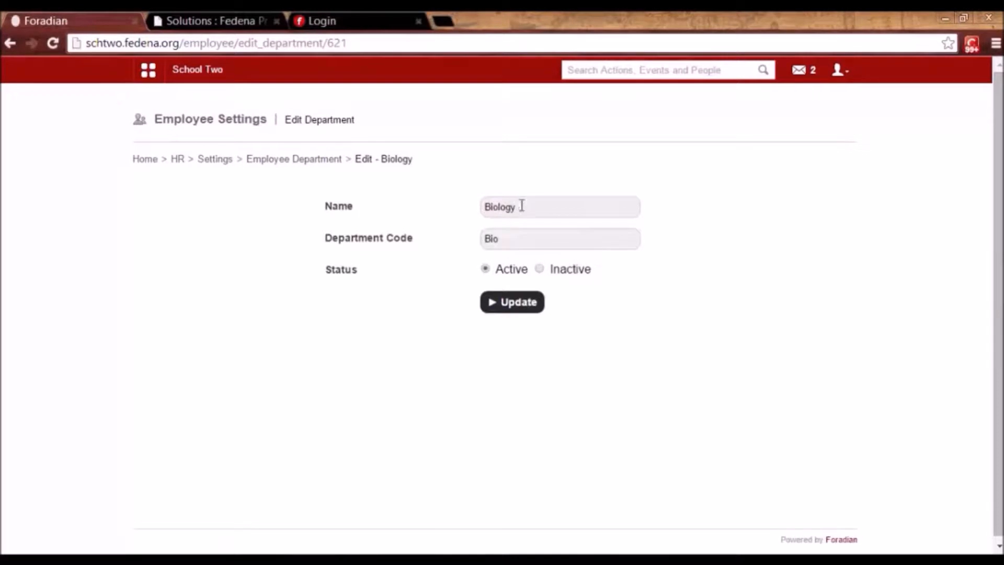
click(309, 161)
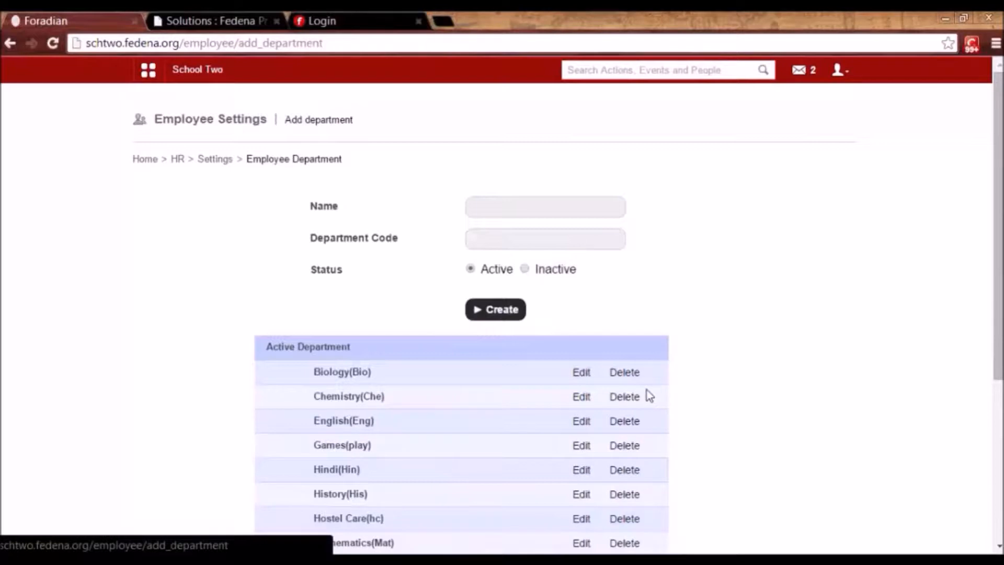
click(220, 164)
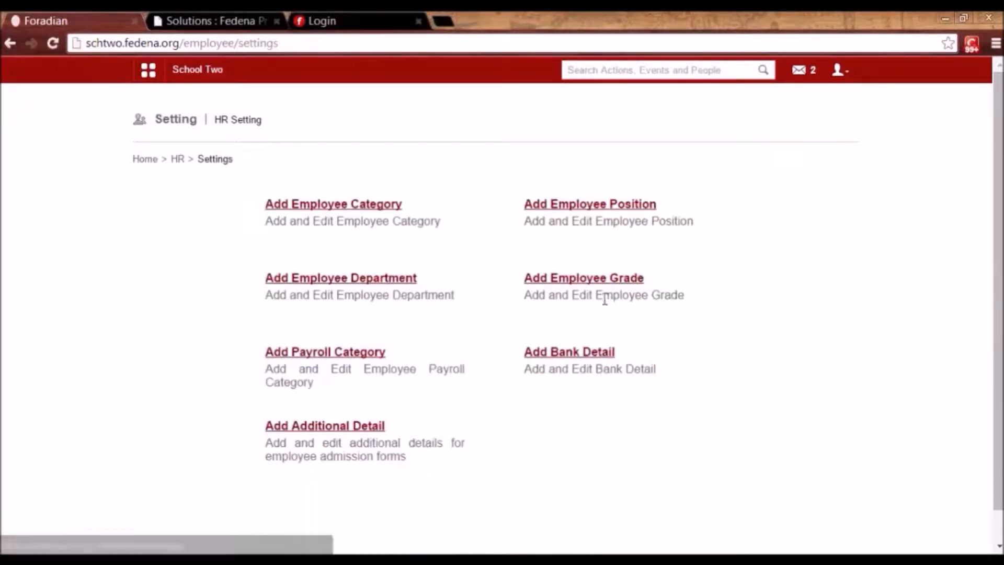
click(599, 283)
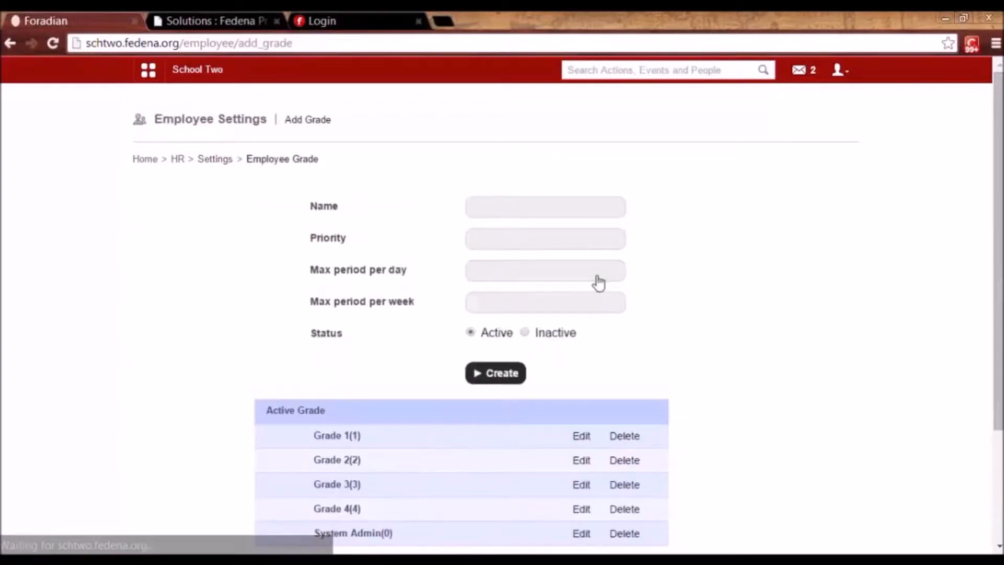
click(581, 437)
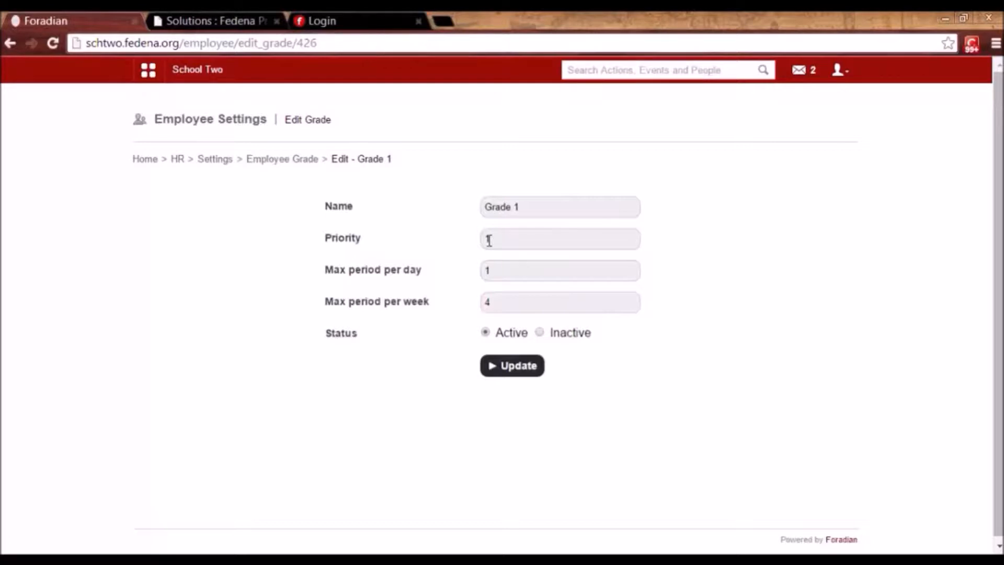
click(289, 165)
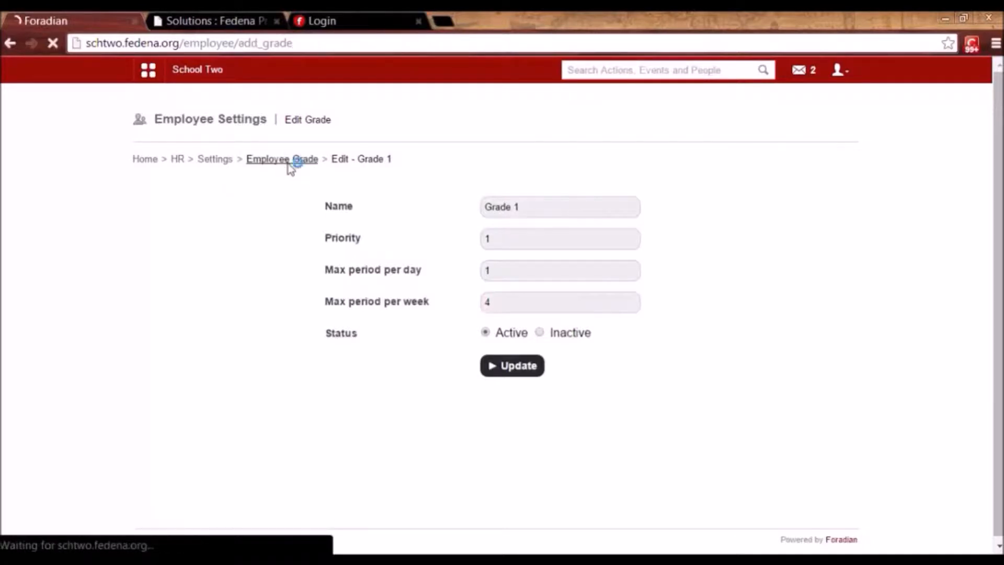
click(581, 461)
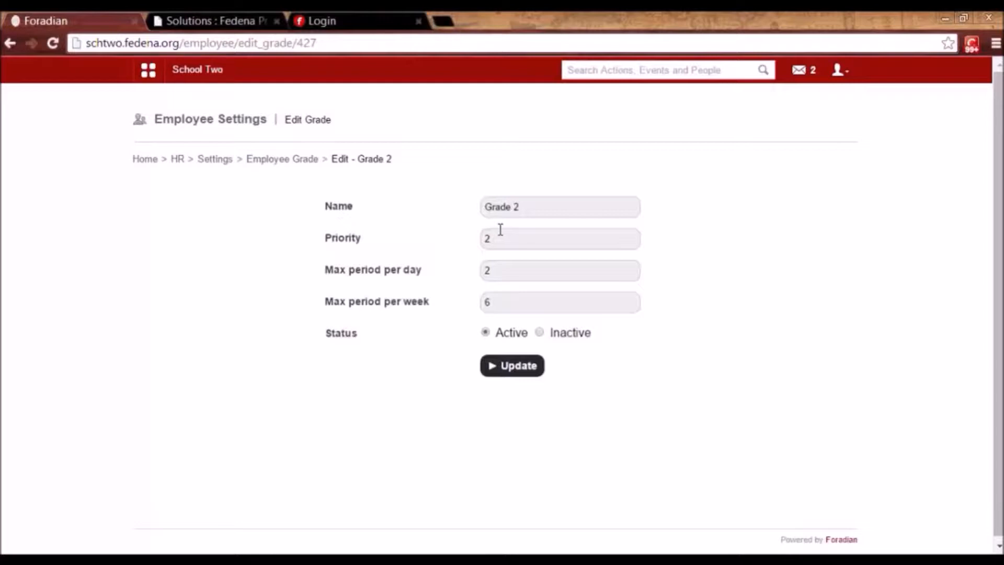
click(290, 166)
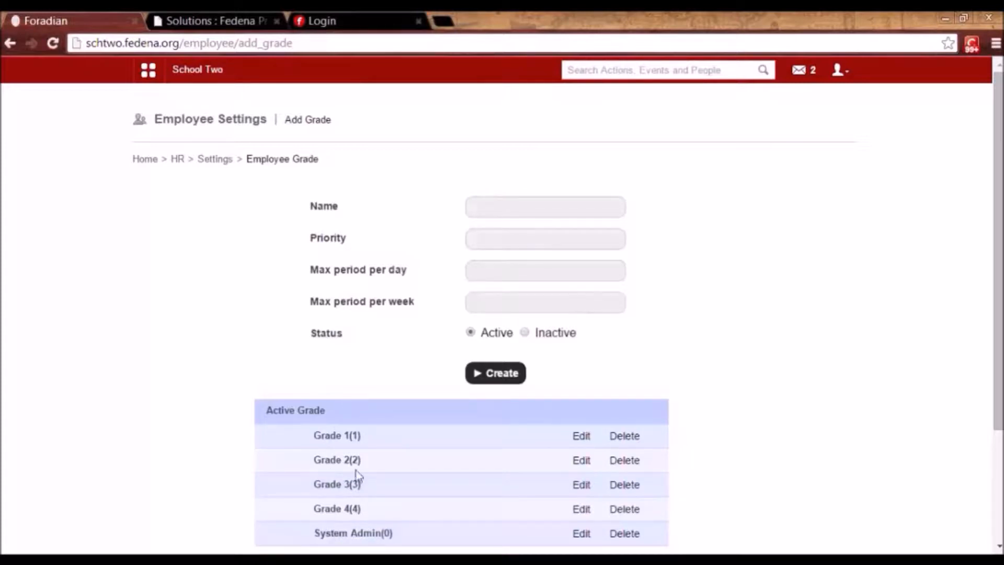
click(215, 159)
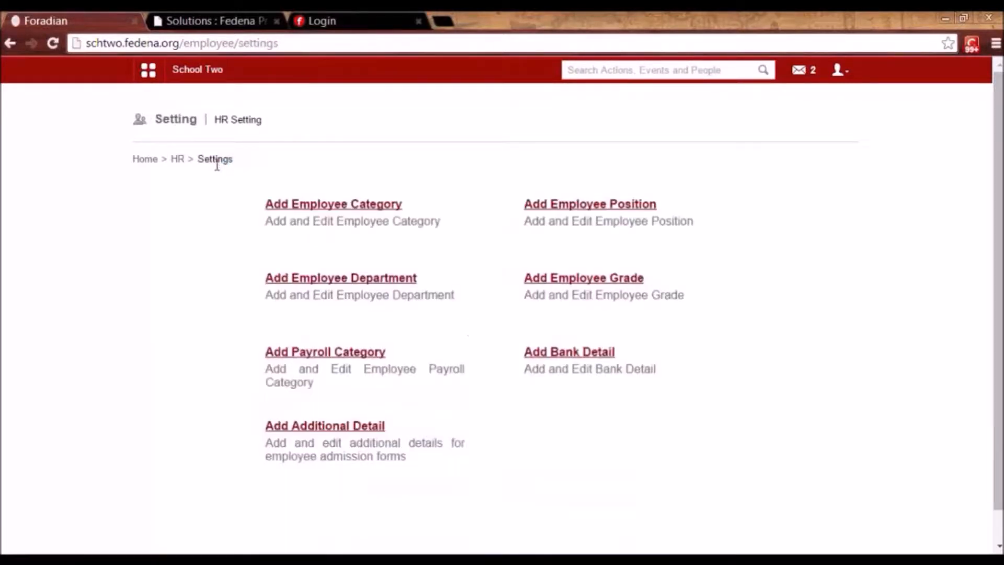
Inspect the Basic Salary payroll category's edit form unchanged, then return to the Payroll Category list.
click(346, 355)
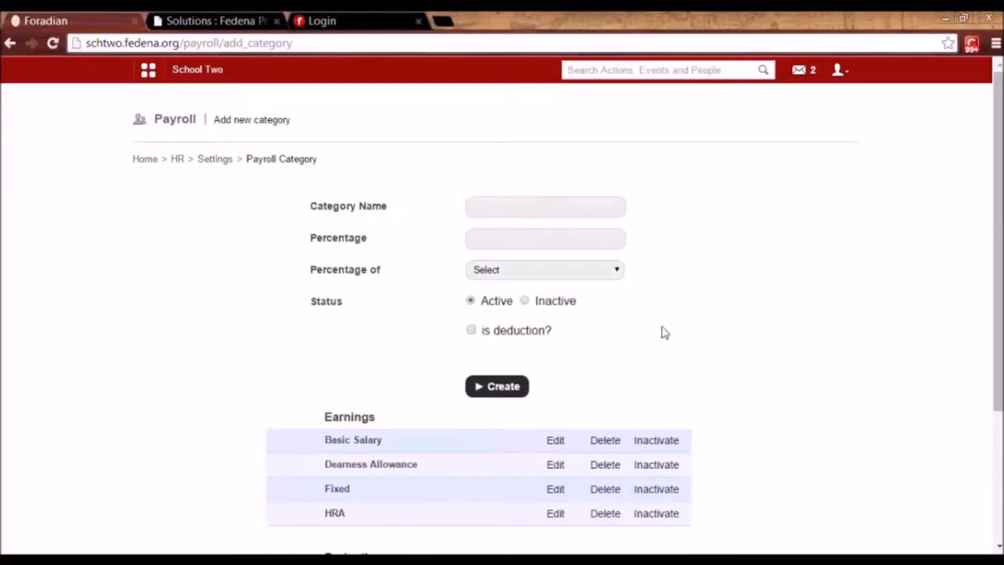
drag(999, 356, 999, 411)
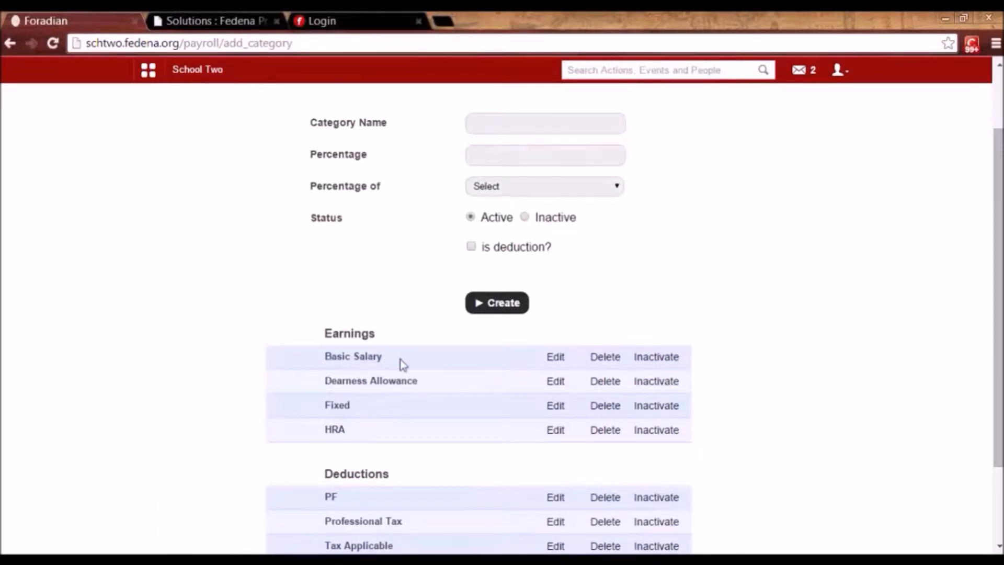
click(555, 358)
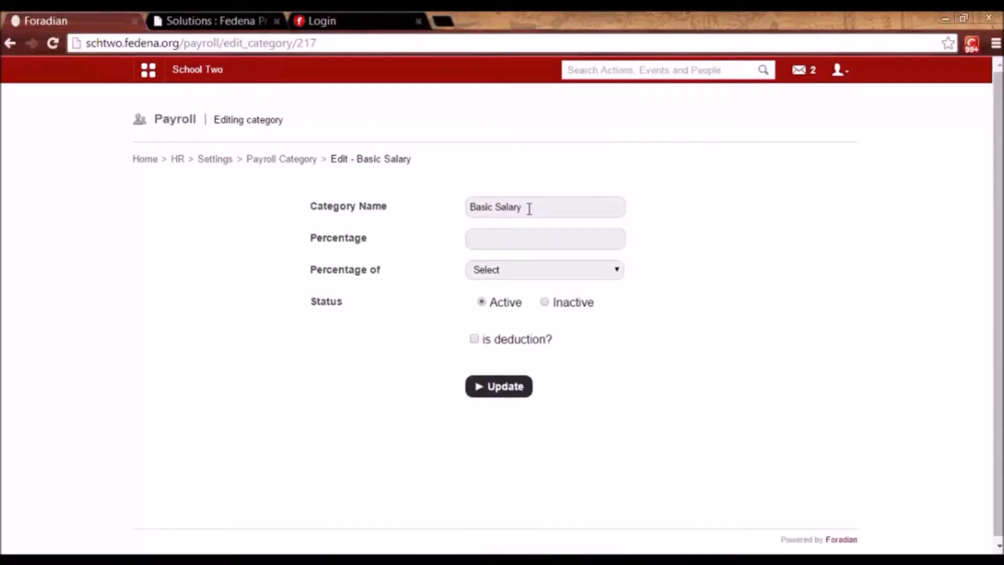
click(538, 205)
drag(523, 206, 457, 206)
click(492, 204)
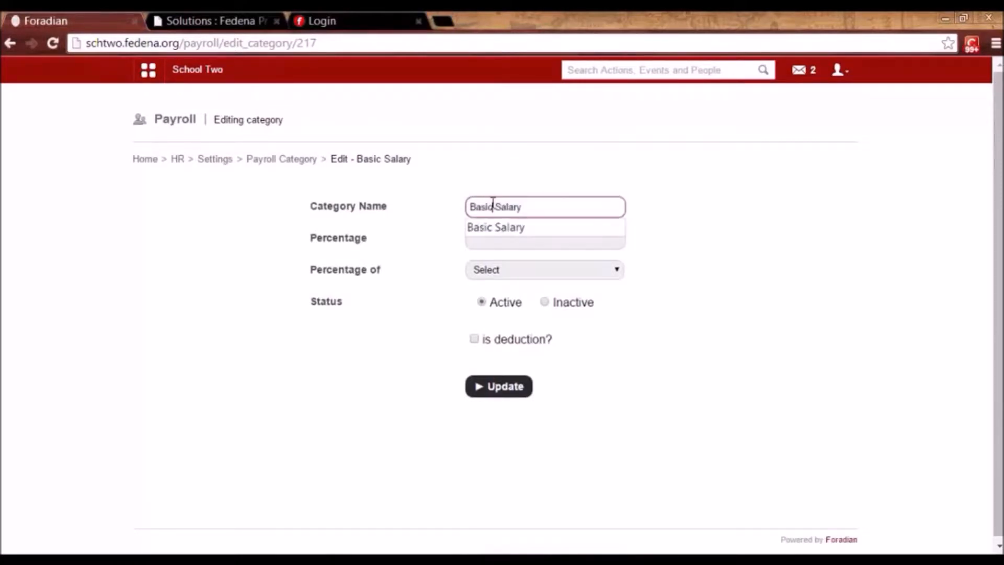
click(591, 143)
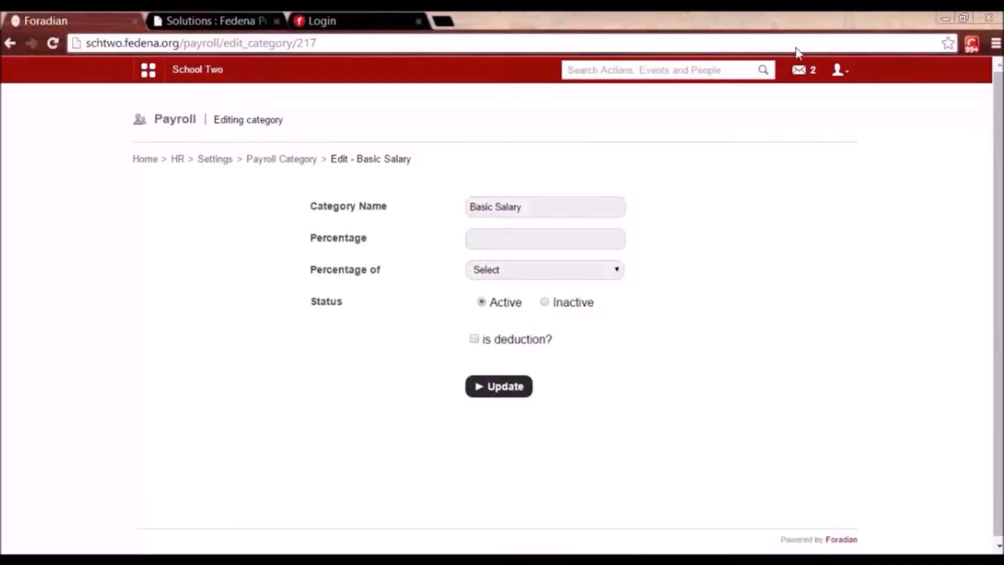
click(269, 160)
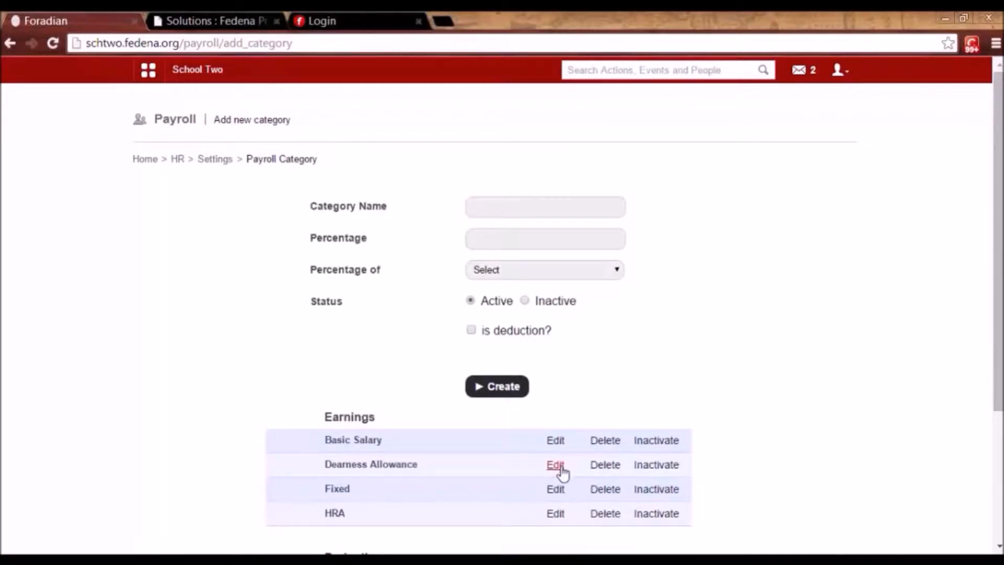
Review Dearness Allowance, keeping Basic Salary as its percentage base, and return to the category list.
click(555, 465)
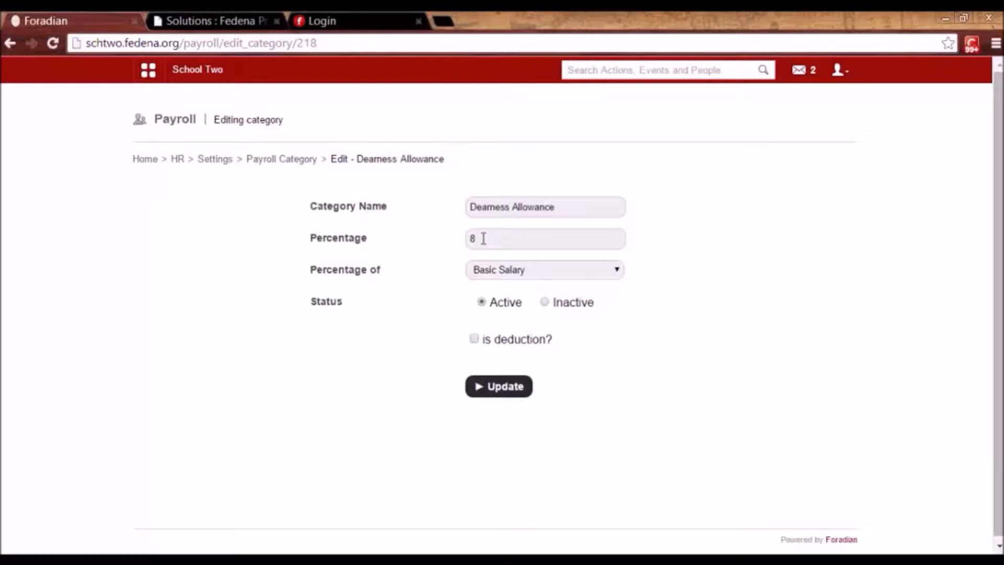
click(504, 275)
click(505, 276)
click(280, 162)
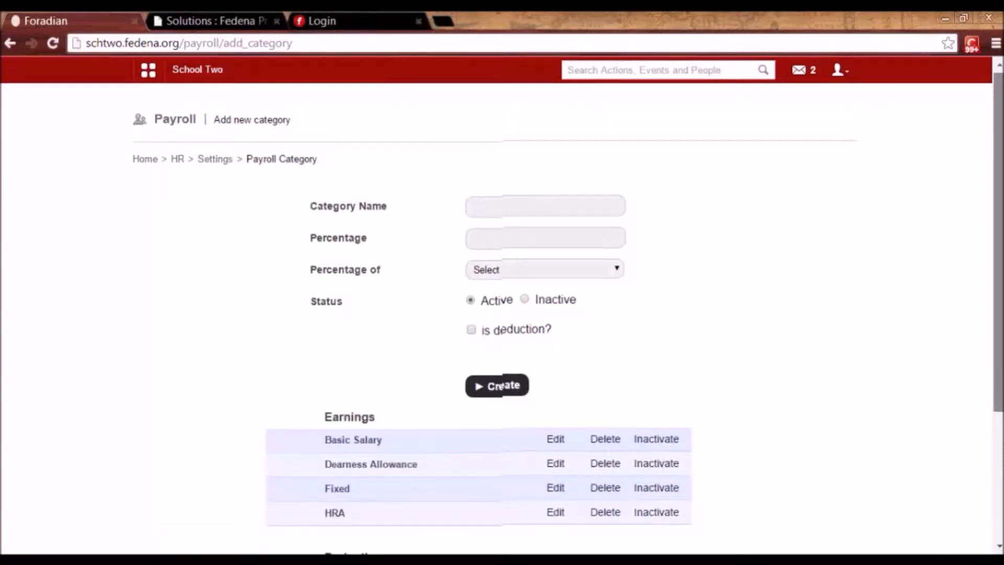
Review the PF deduction's settings unchanged, then go back to the HR Settings page.
scroll(501, 386, down, 3)
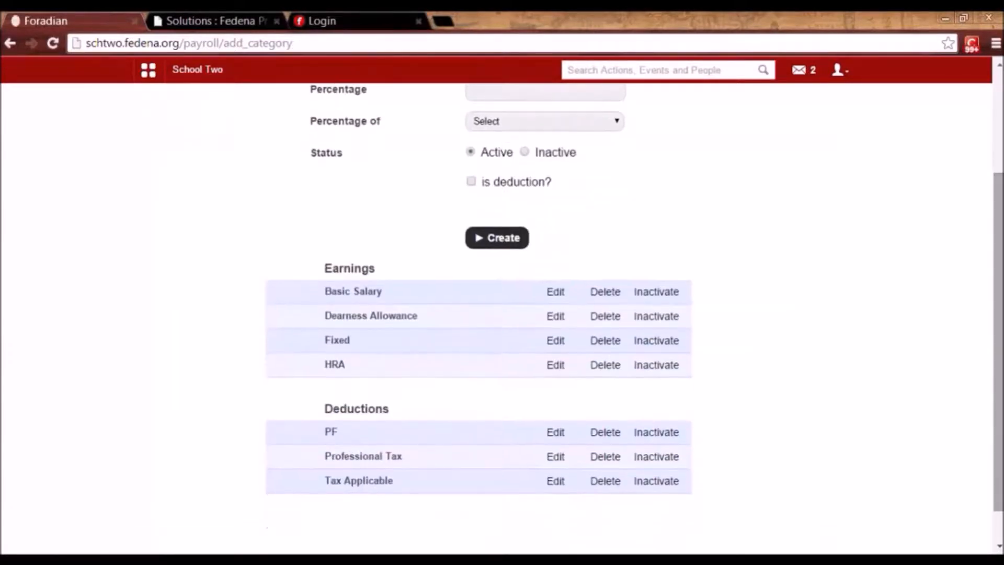
click(553, 438)
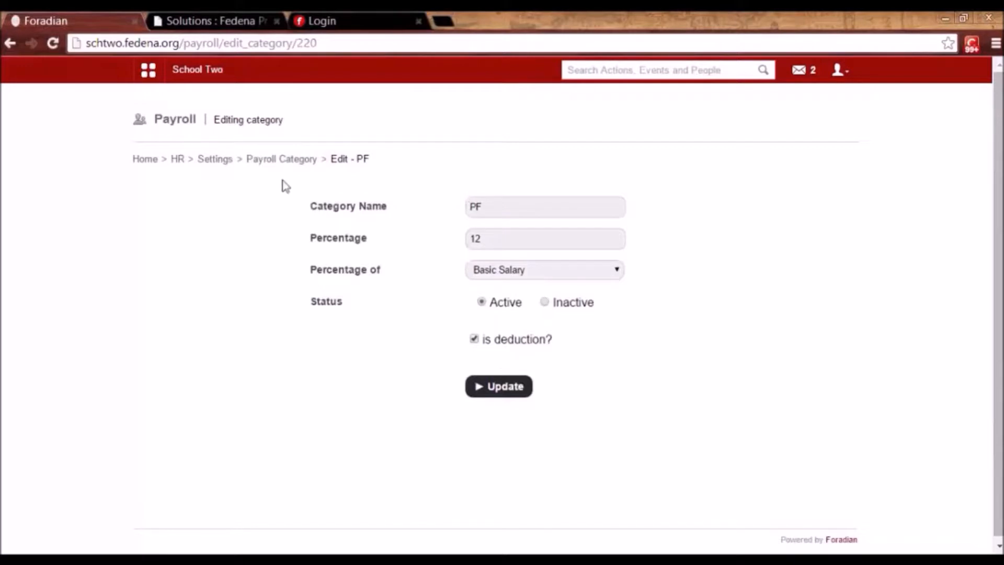
click(266, 163)
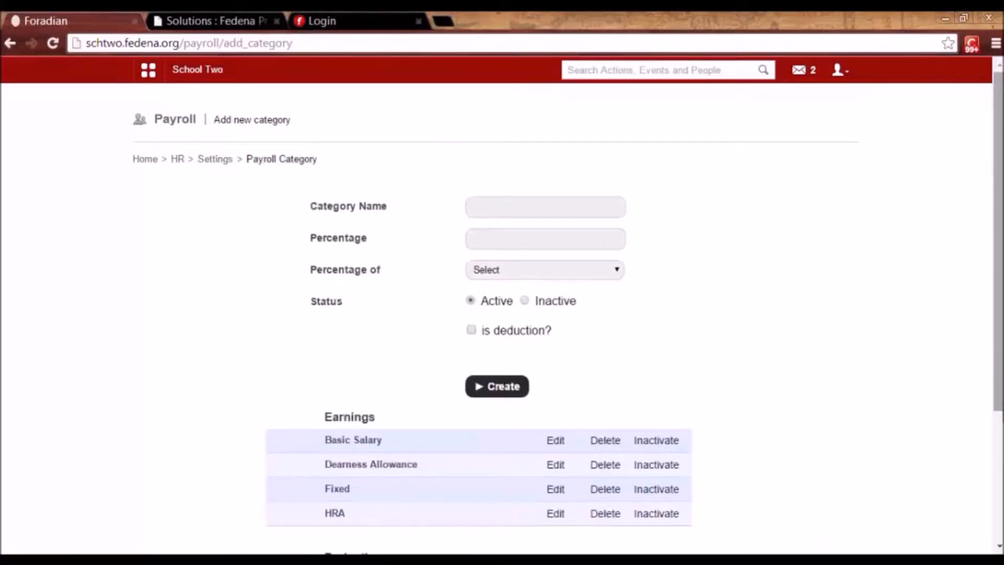
drag(997, 380, 999, 465)
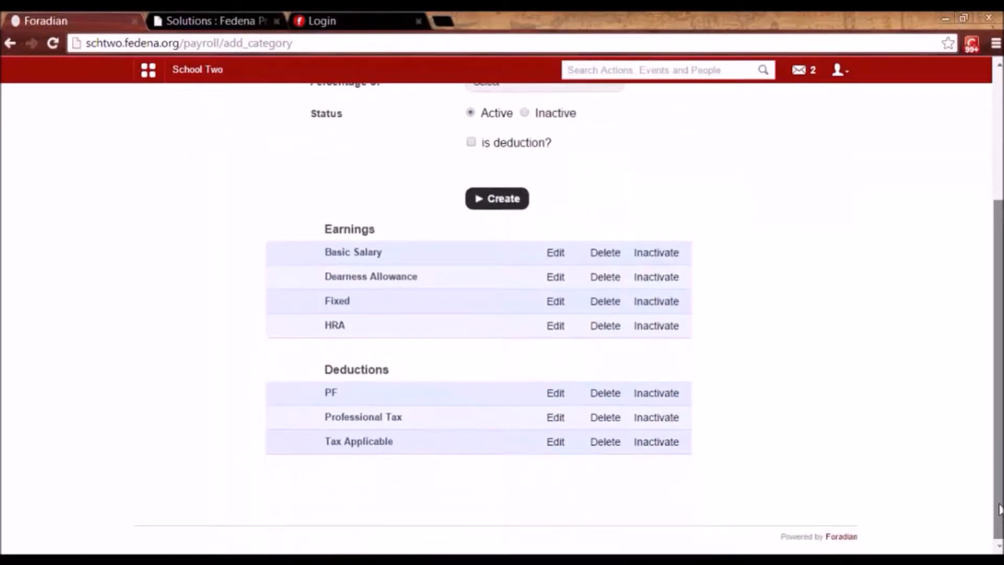
drag(999, 508, 998, 320)
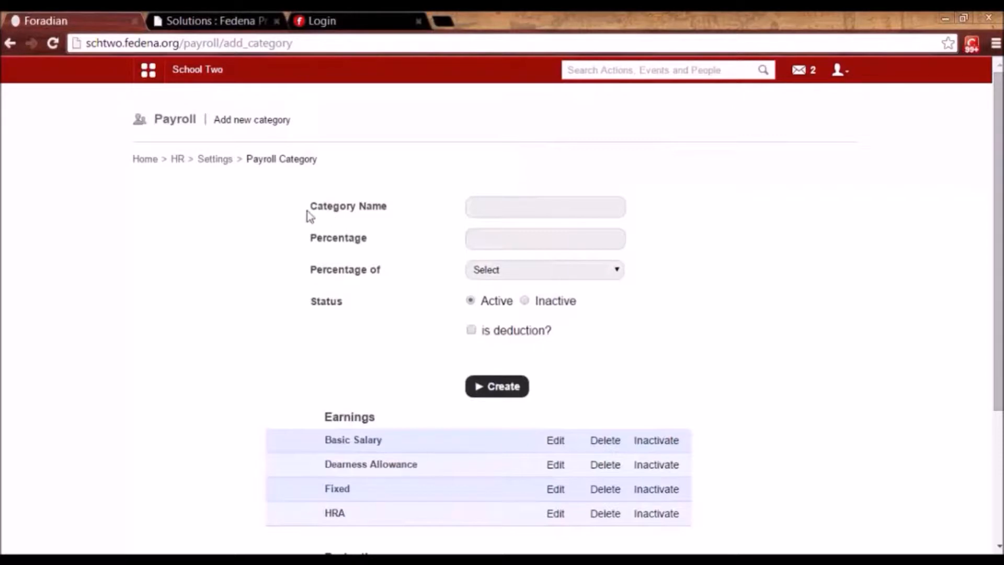
click(214, 164)
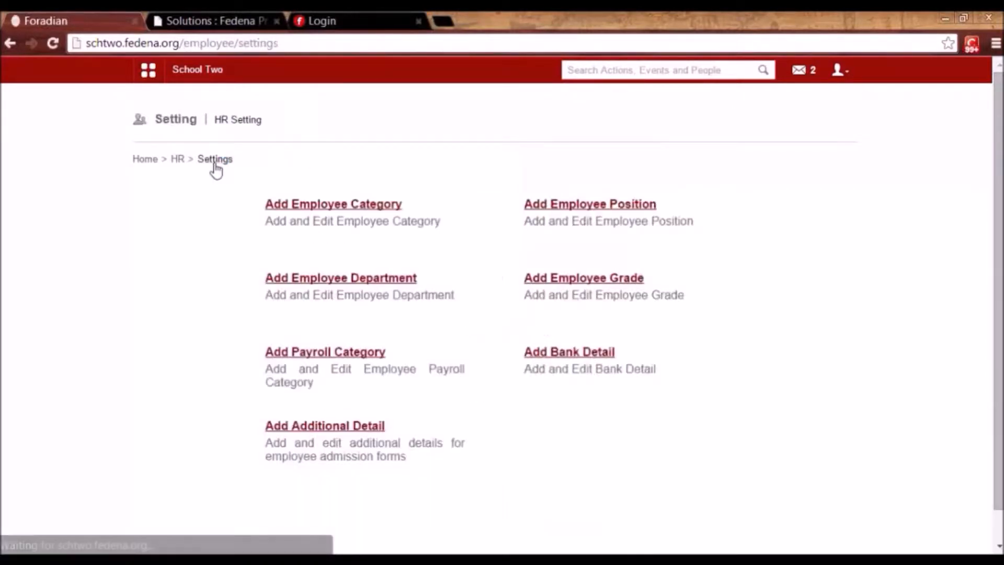
click(566, 354)
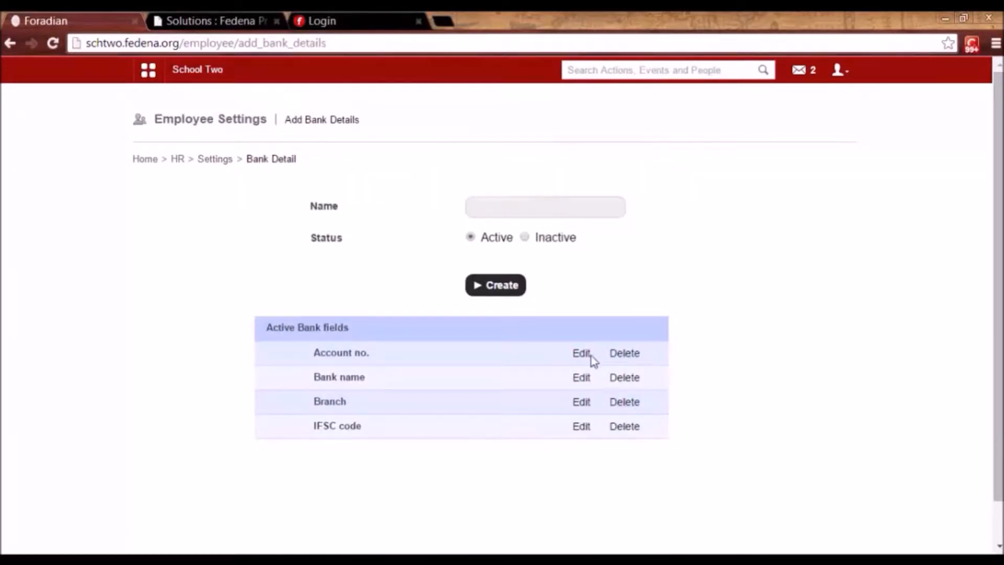
click(577, 358)
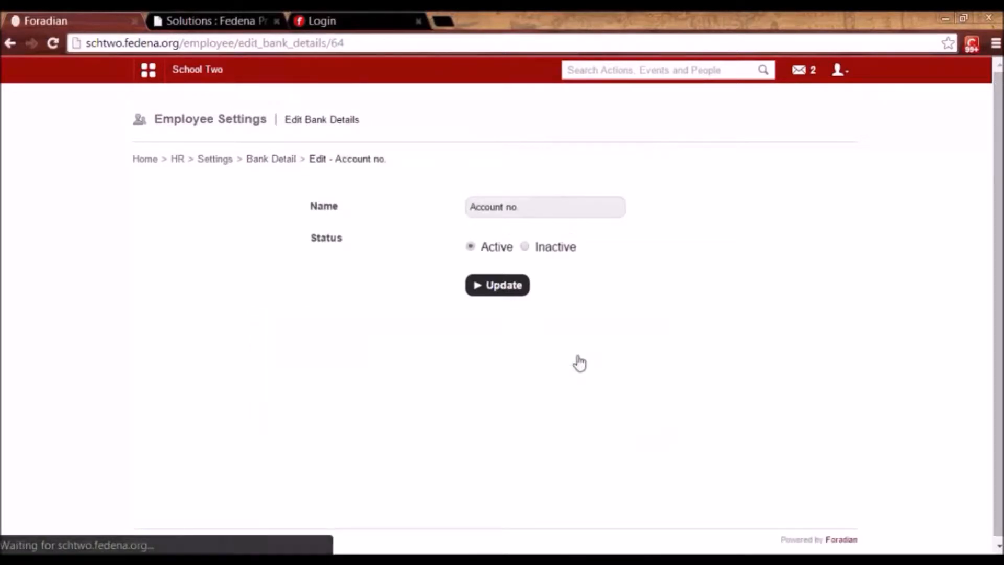
click(280, 162)
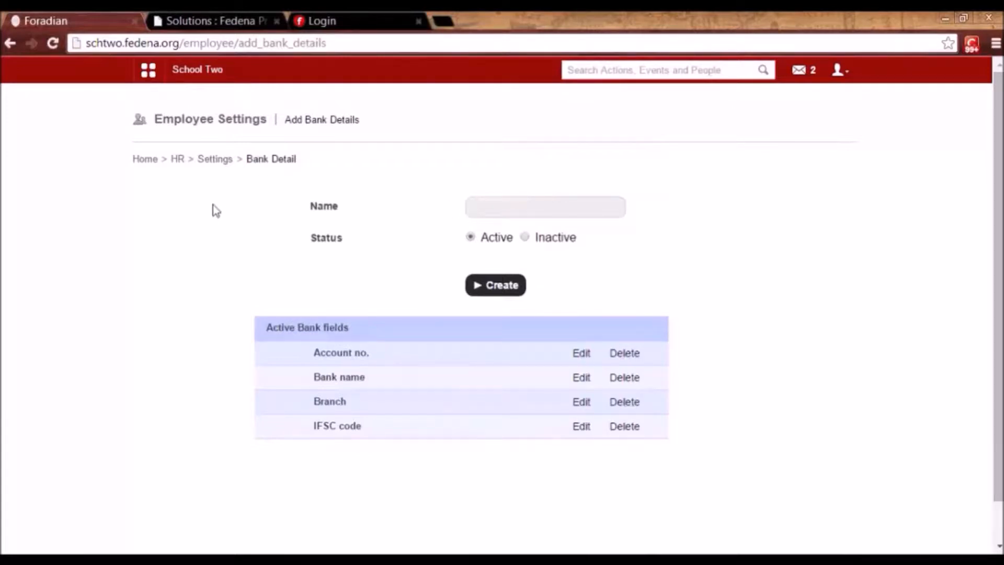
click(212, 160)
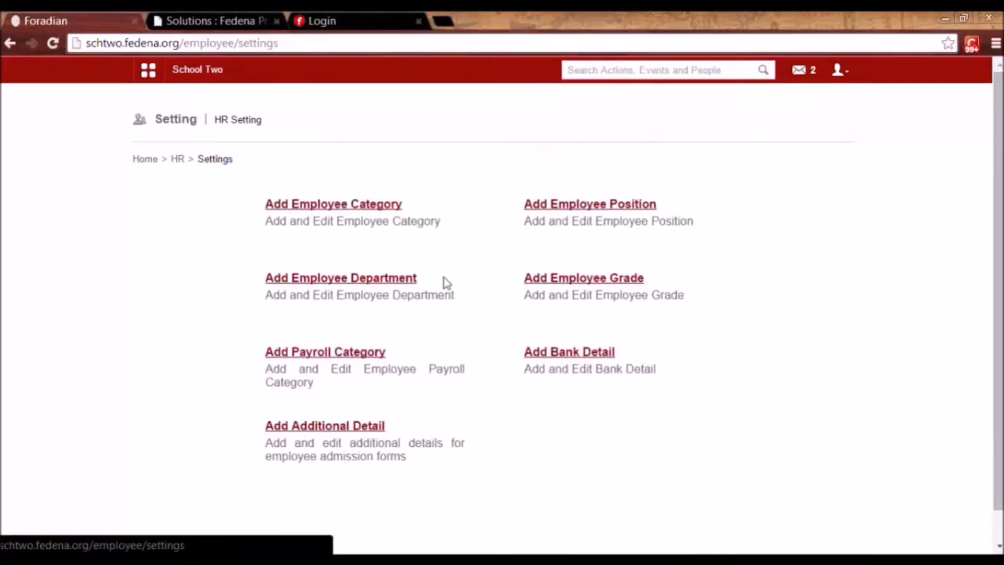
Open the Passport Number additional detail field unchanged, then return to HR Management.
click(324, 427)
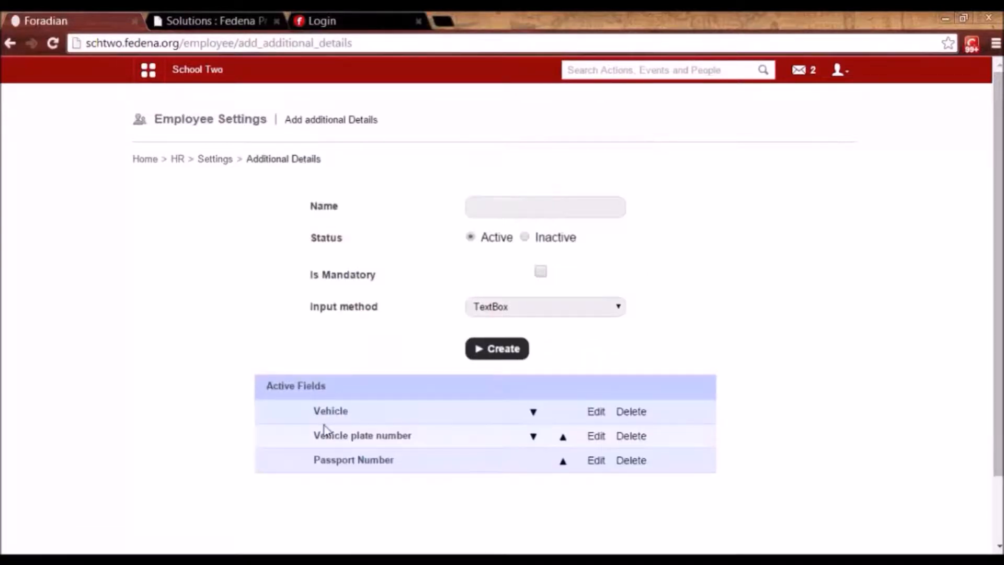
click(601, 460)
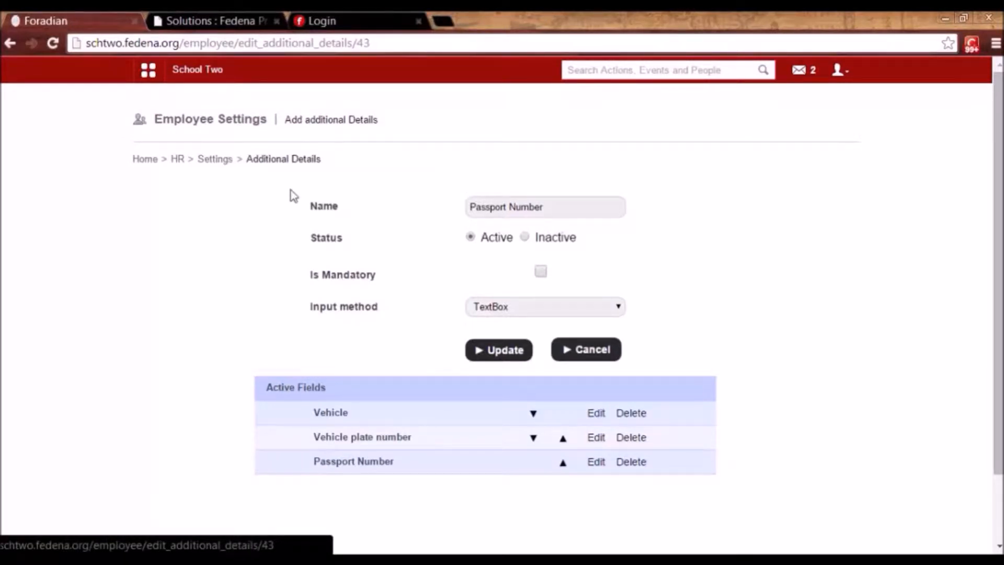
click(211, 162)
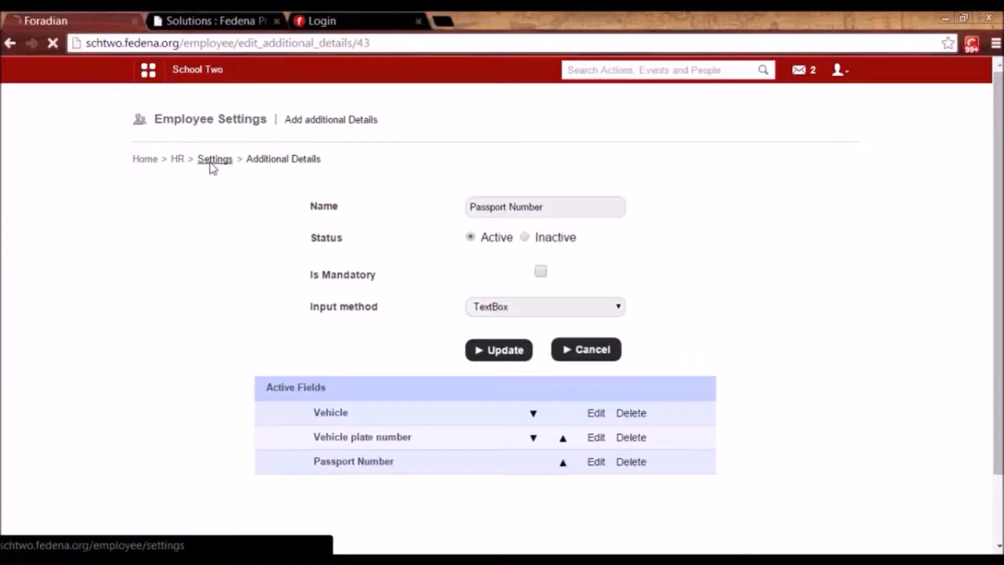
click(177, 160)
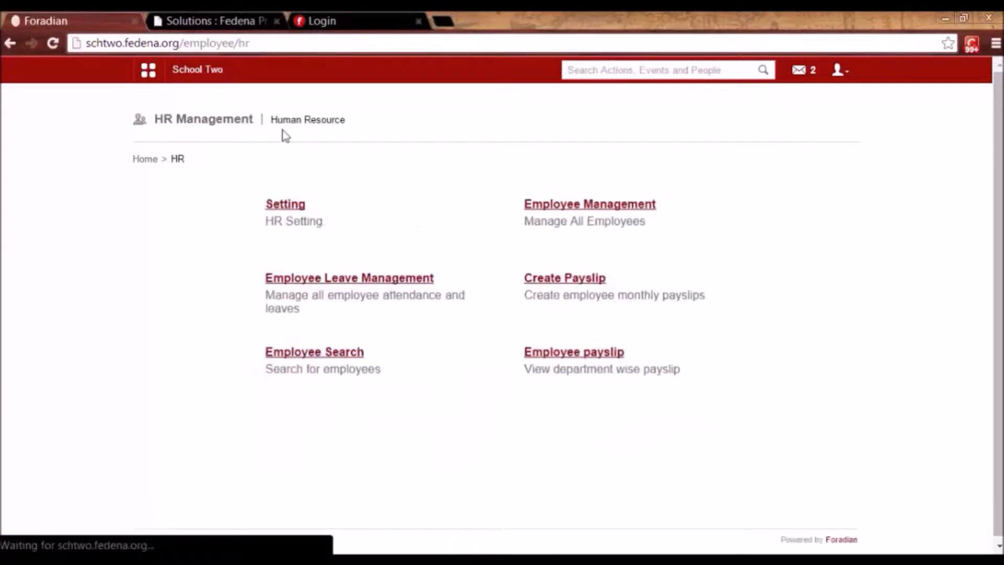
Start an employee admission, keep the prefilled employee number, enter her first name and select Female.
click(598, 211)
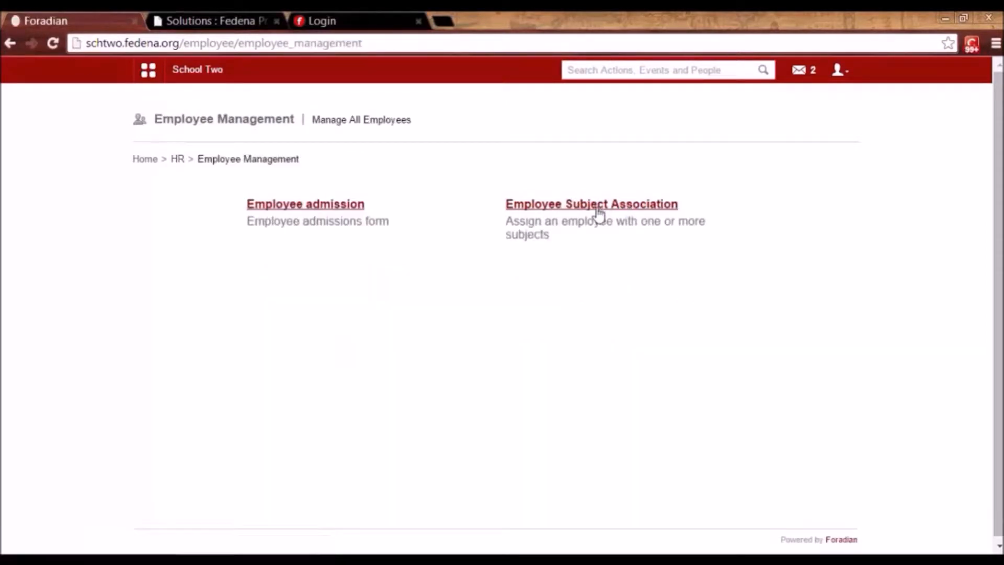
click(322, 205)
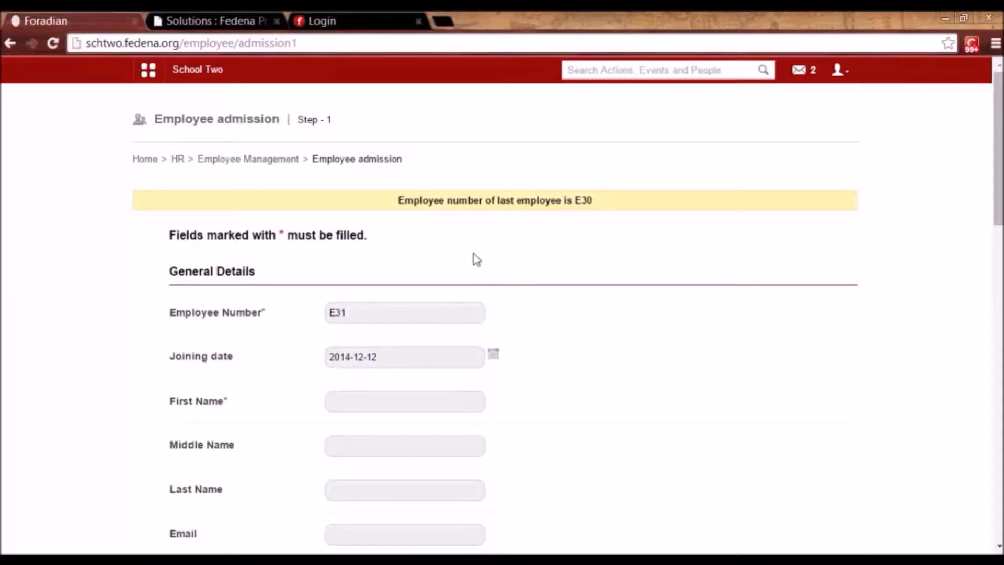
click(352, 313)
click(591, 359)
scroll(706, 401, down, 3)
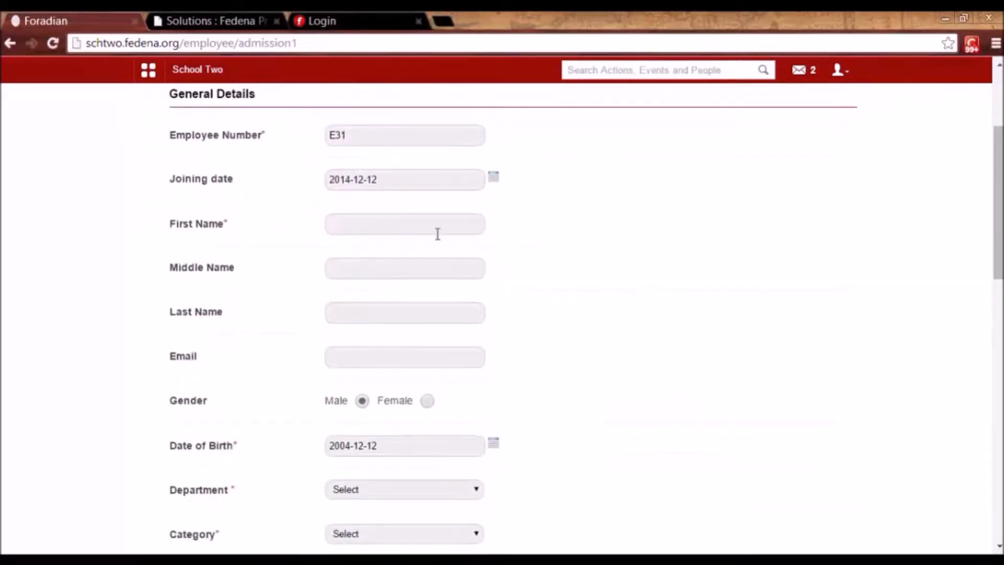
click(433, 223)
text(Diya)
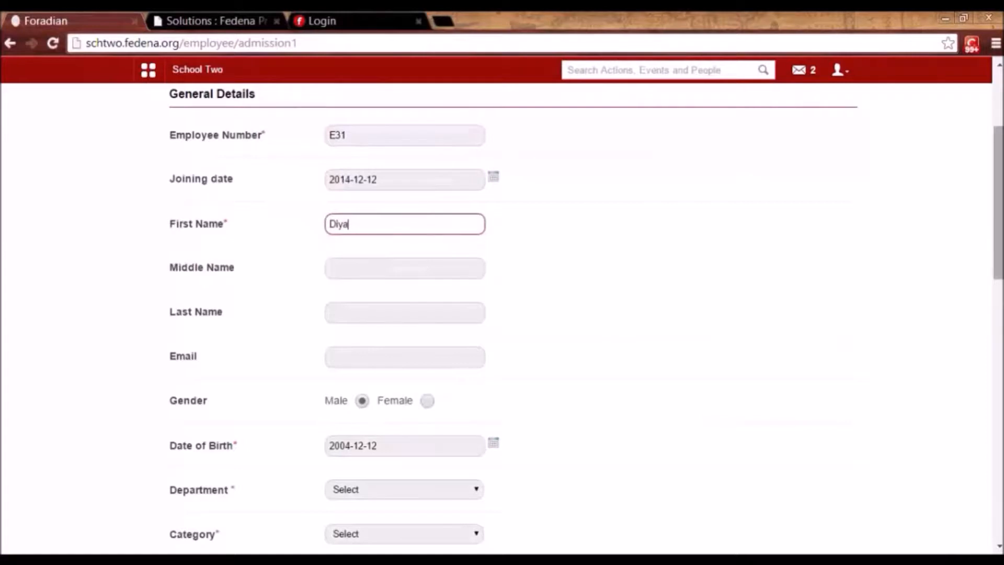
drag(998, 230, 998, 277)
scroll(843, 290, down, 2)
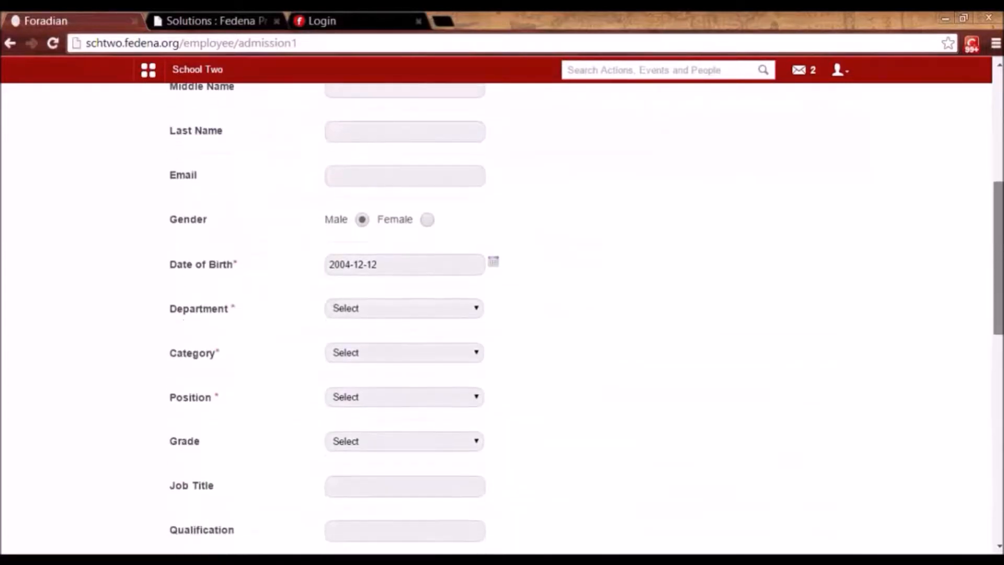
click(427, 165)
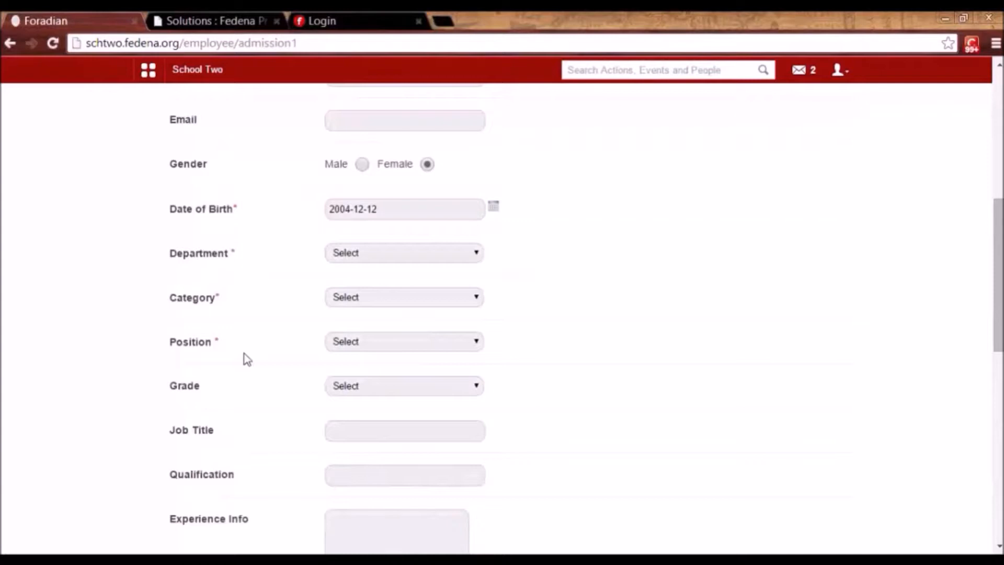
Set the department to Science and the employee category to Teaching.
click(405, 256)
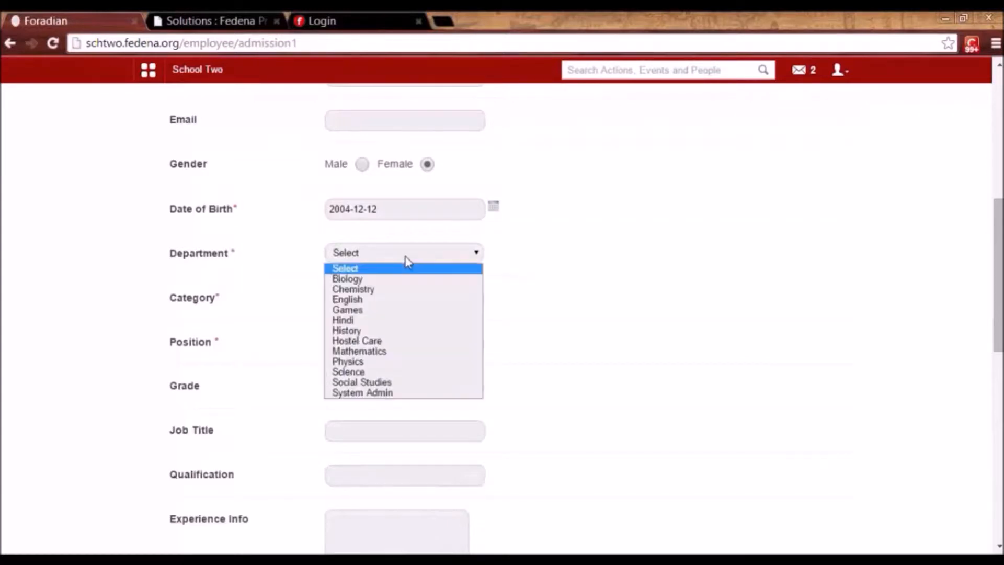
click(382, 355)
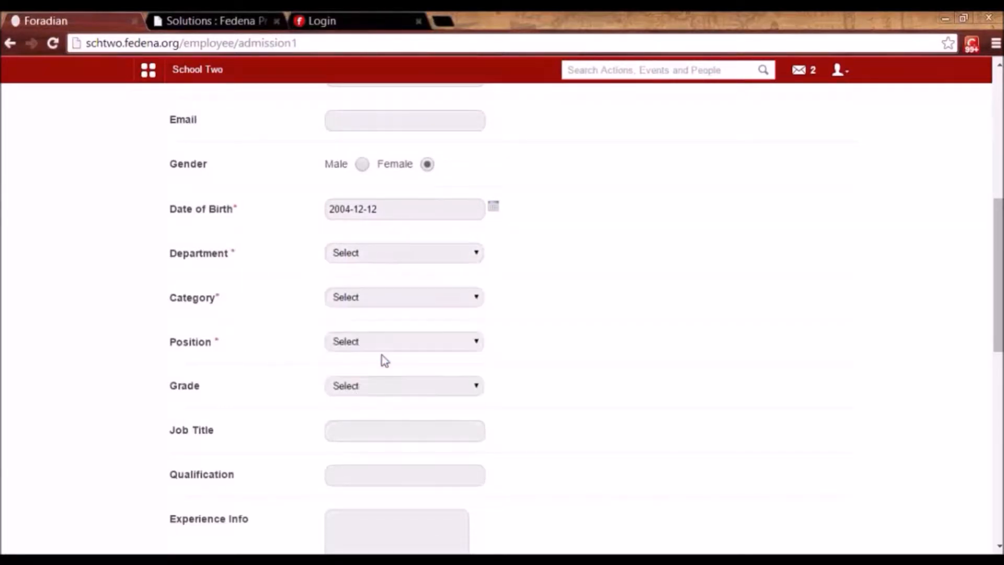
click(371, 300)
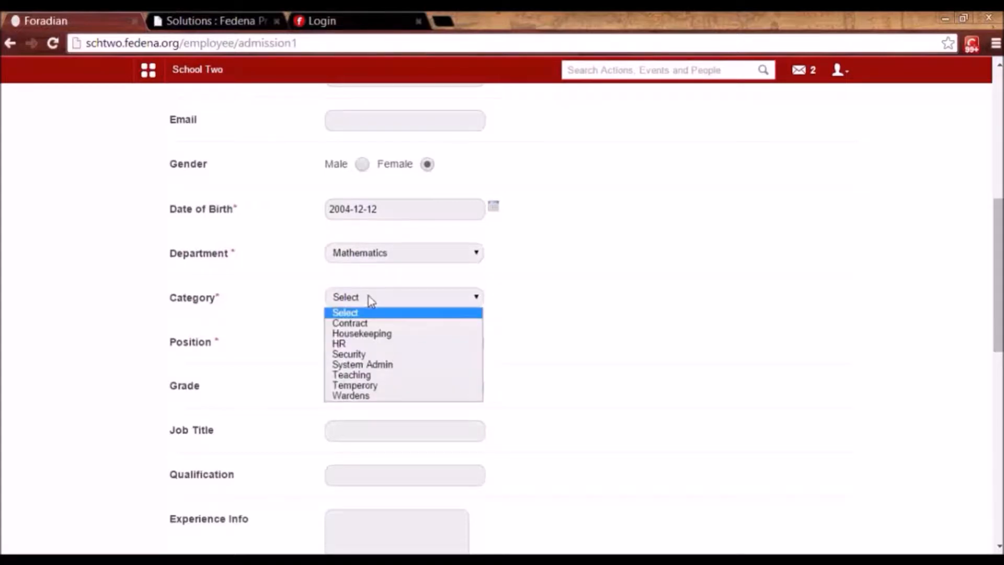
click(370, 253)
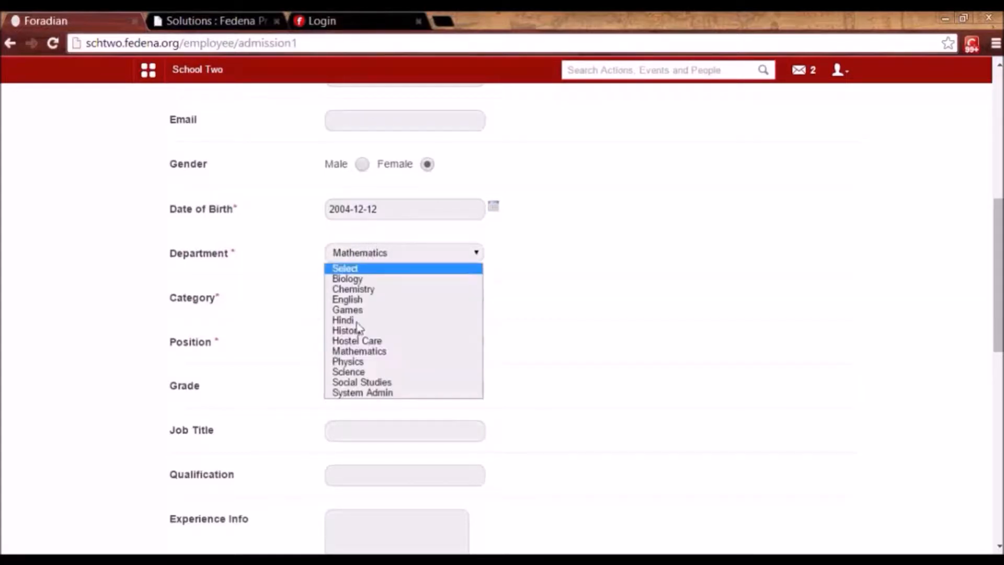
click(351, 371)
click(349, 302)
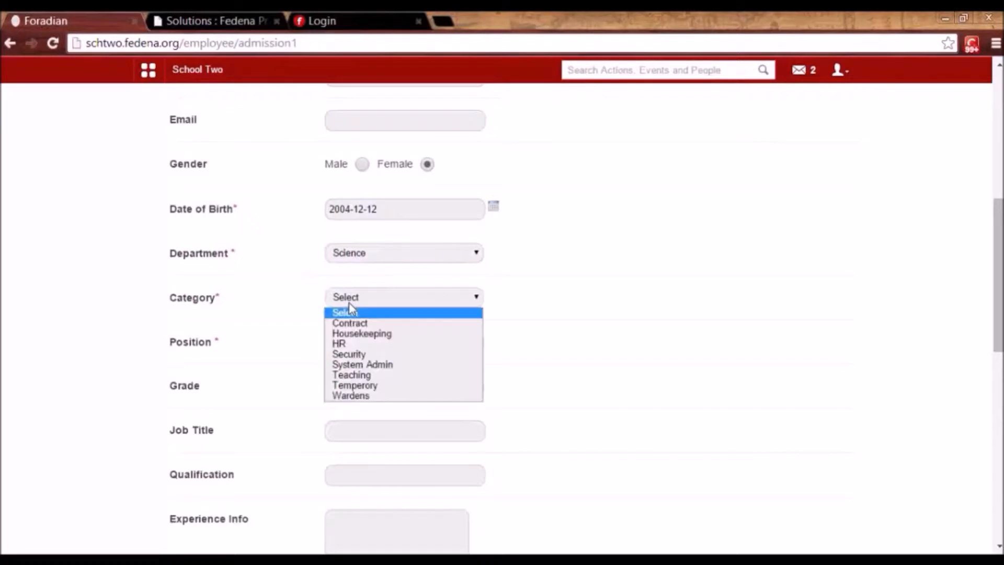
click(350, 374)
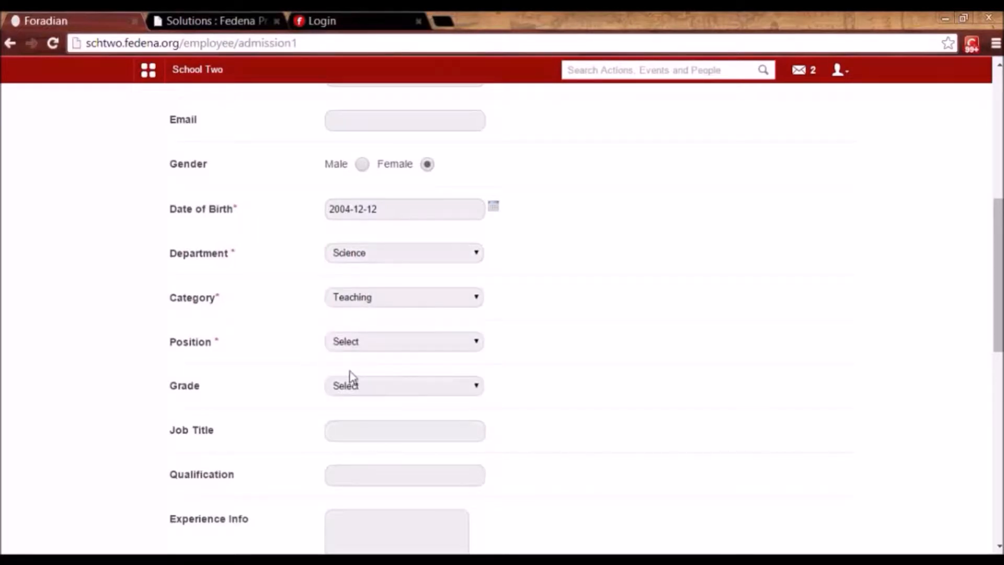
Set position Junior and Grade 2, then save the general details and proceed.
click(350, 347)
click(351, 368)
click(357, 390)
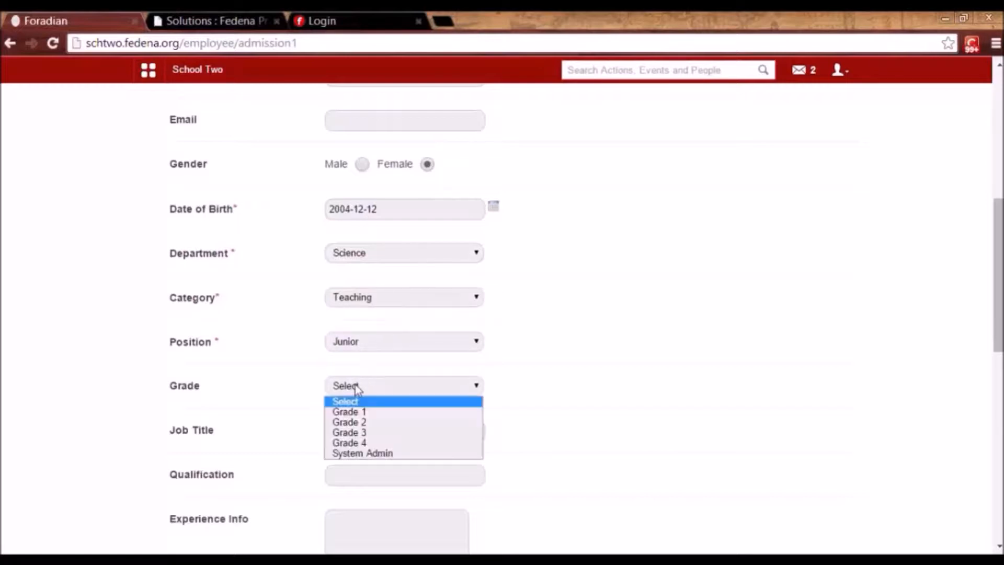
click(356, 421)
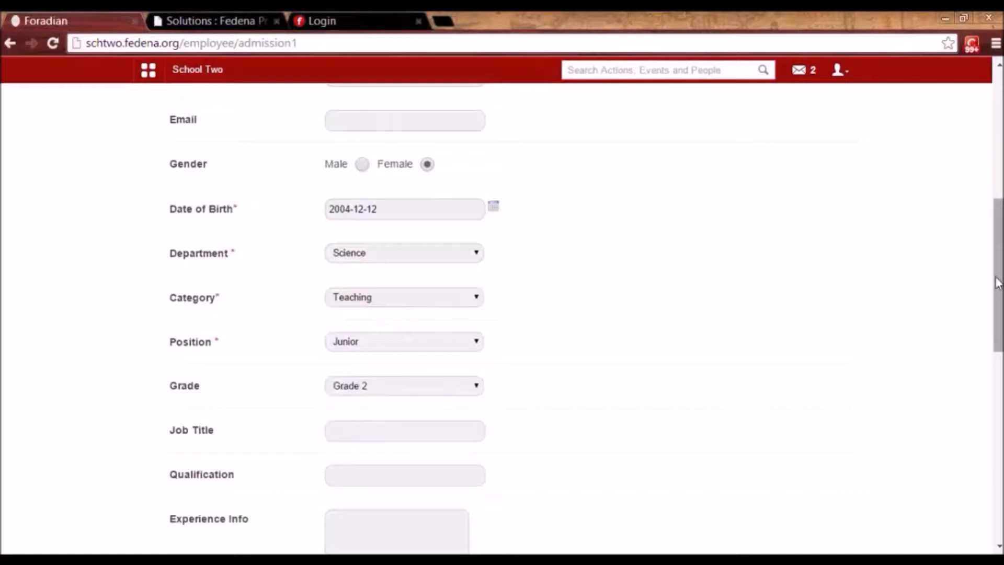
drag(997, 283, 997, 333)
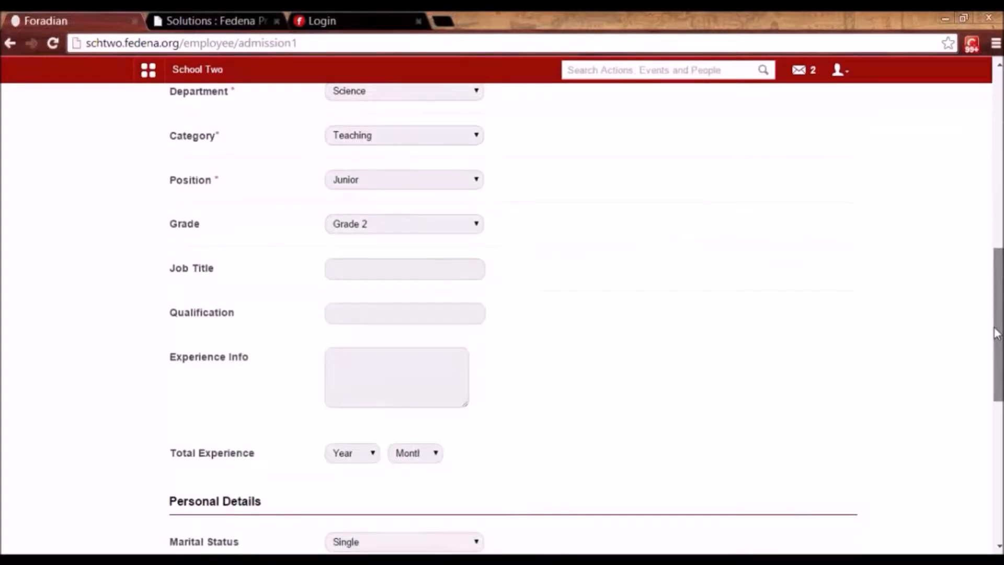
drag(996, 333, 996, 452)
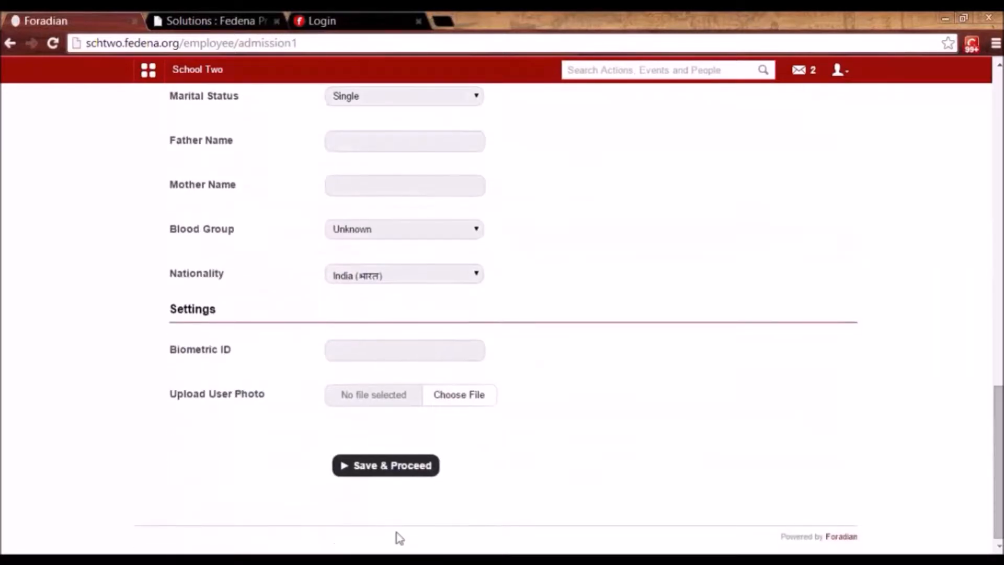
click(378, 469)
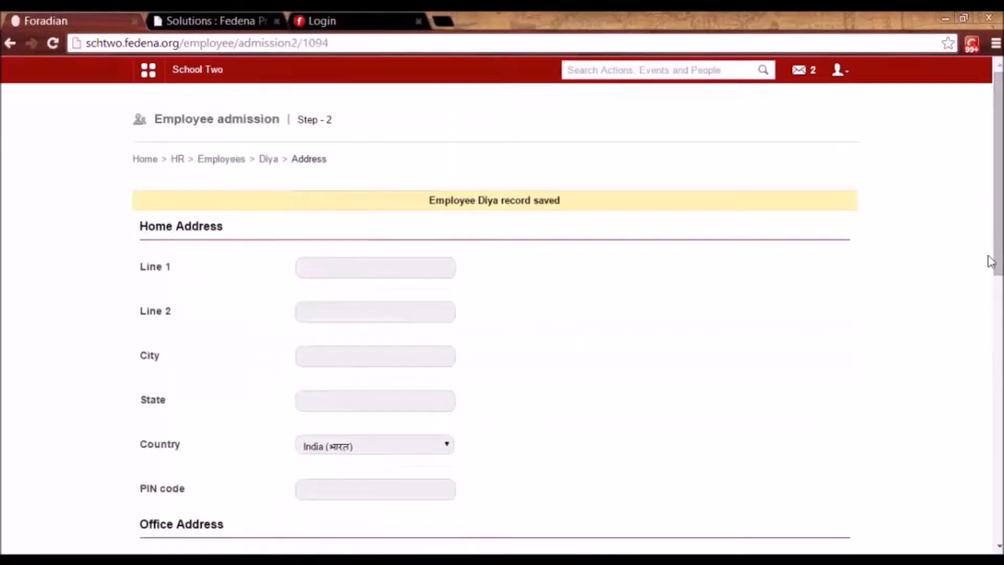
Save the address step and fill the bank account number from saved entries.
drag(999, 263, 980, 511)
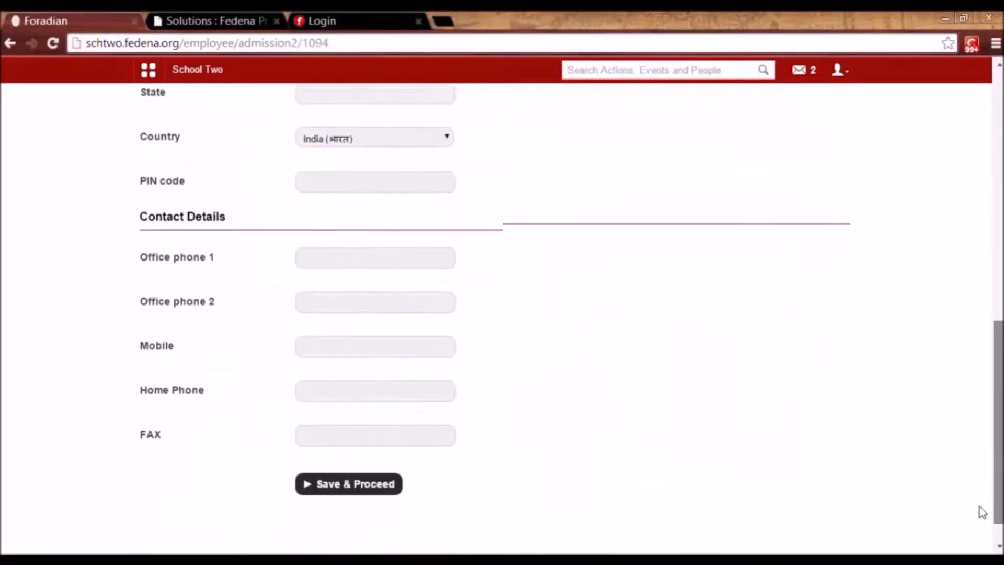
click(319, 476)
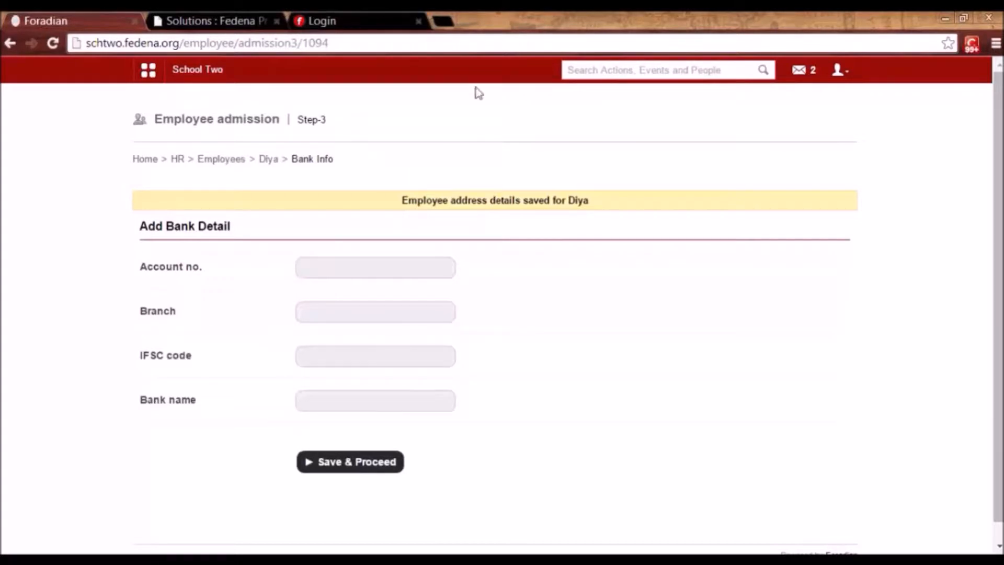
click(337, 267)
click(336, 267)
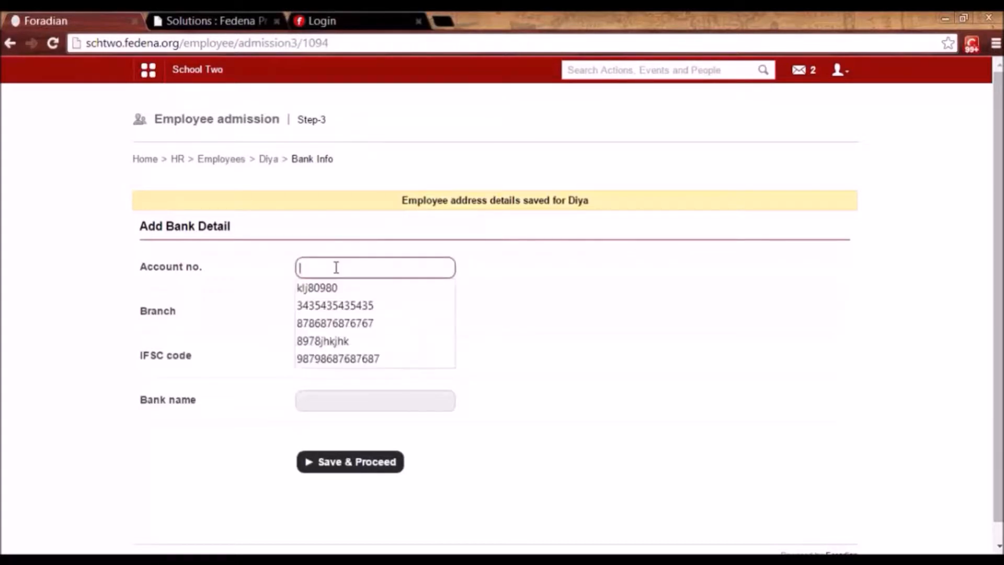
click(337, 303)
Fill Branch hsr layout, IFSC uti00097821, Bank name icici bank, and save through additional details.
click(337, 308)
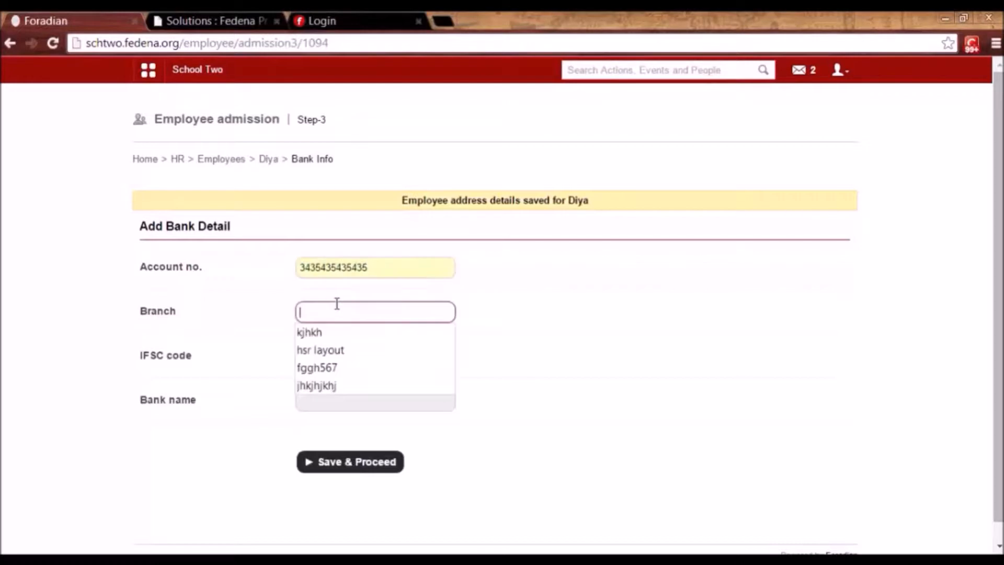
click(338, 351)
click(337, 361)
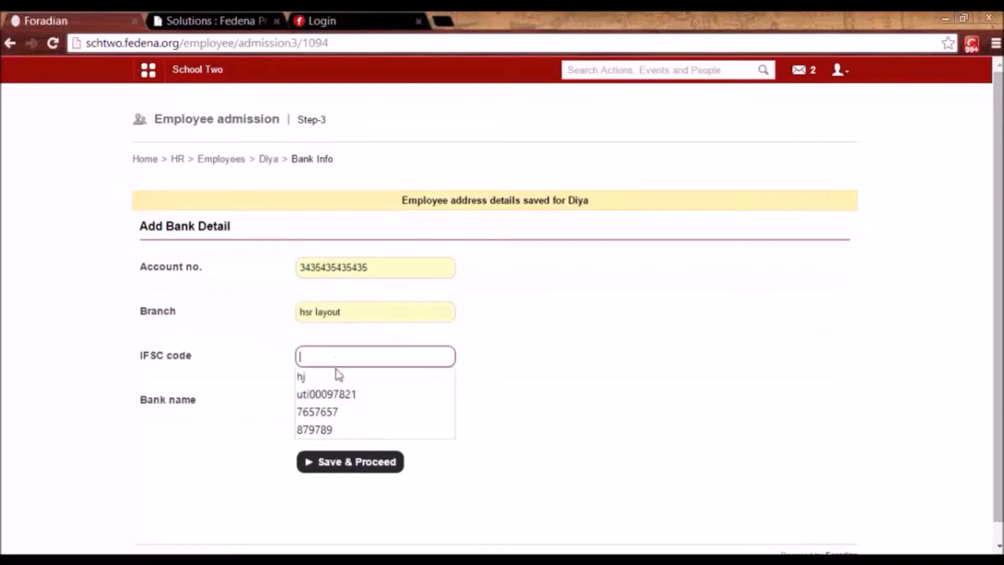
click(335, 395)
click(335, 404)
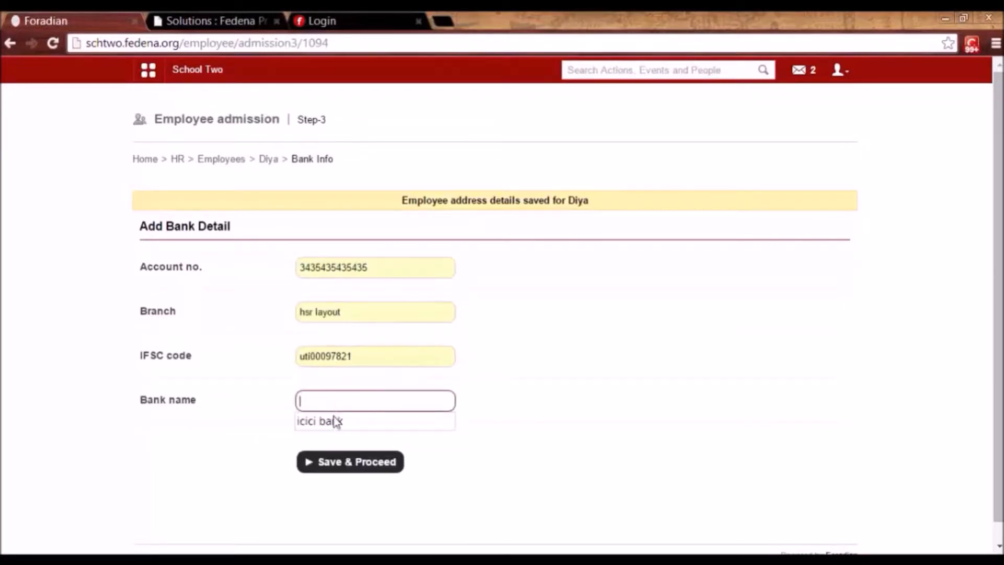
click(337, 425)
click(341, 469)
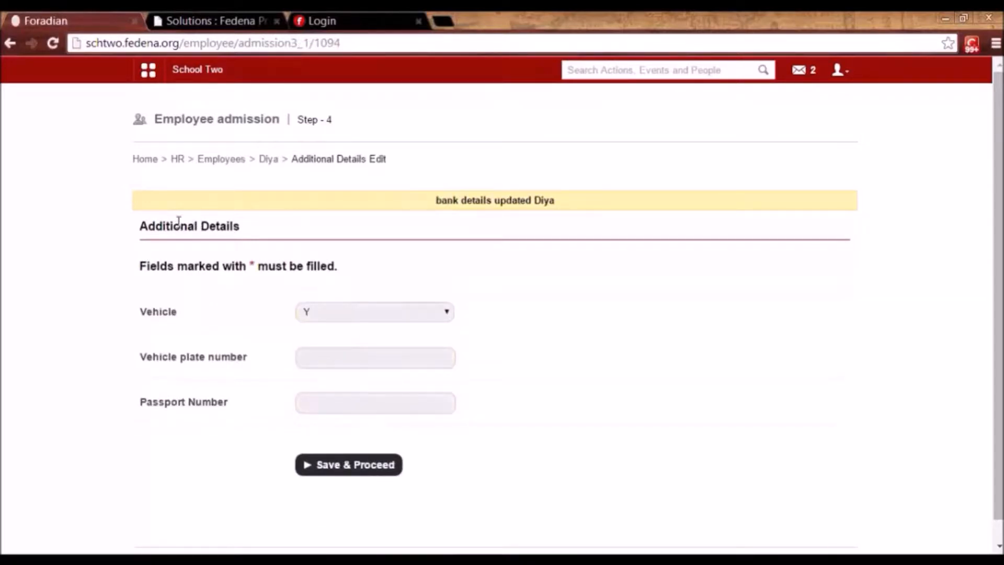
click(324, 467)
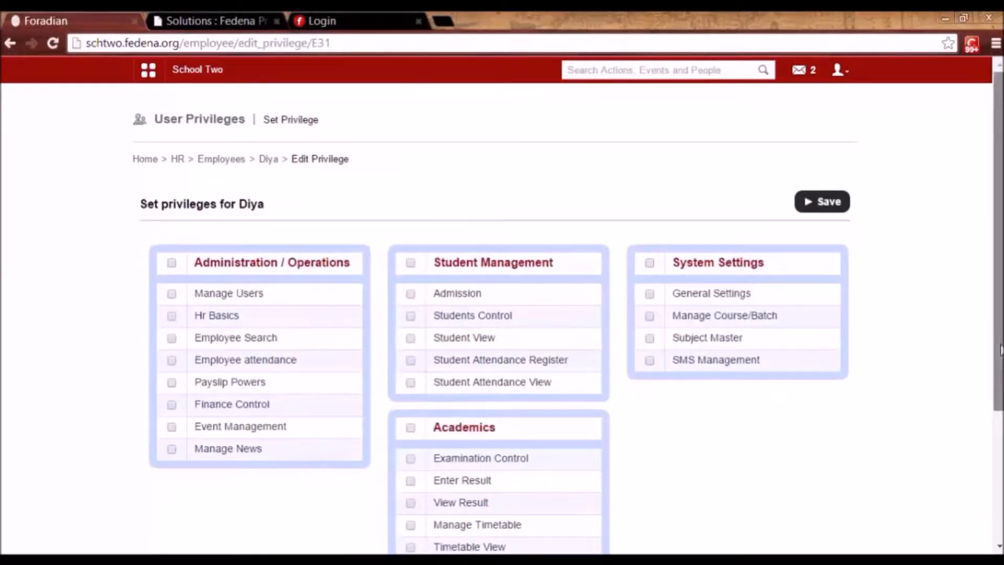
Grant the General Settings and Enter Result privileges and save them.
scroll(1000, 349, down, 3)
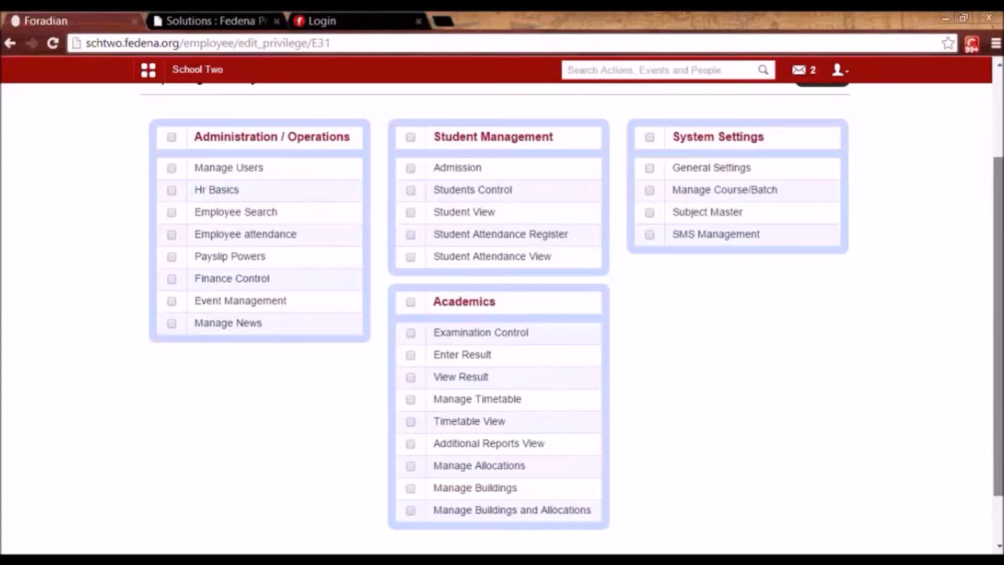
scroll(976, 409, up, 2)
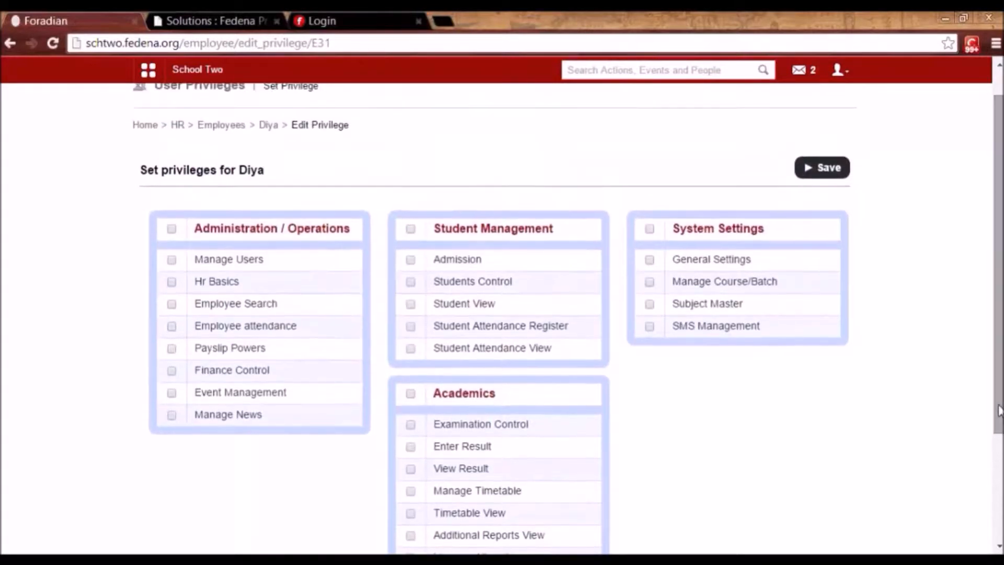
click(649, 260)
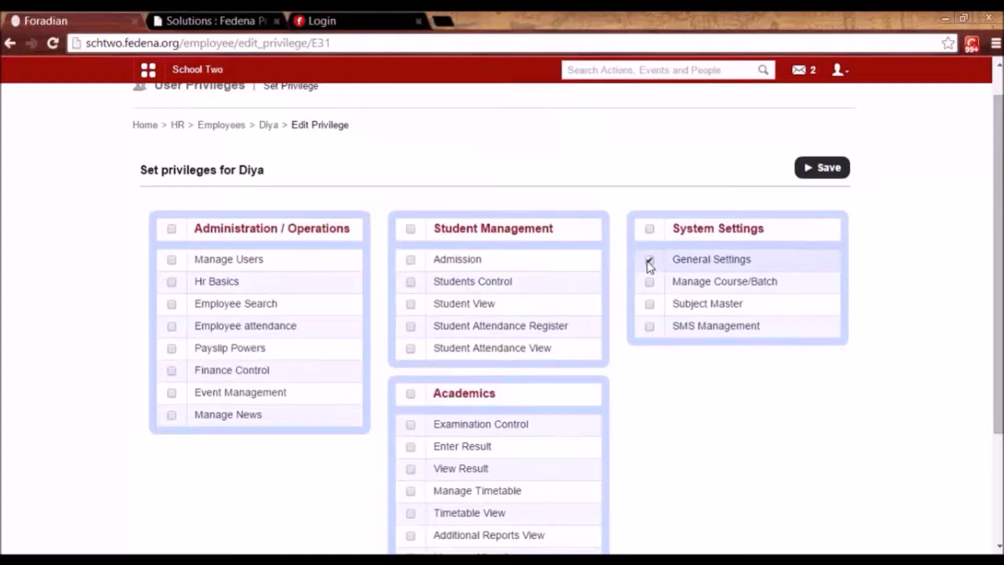
drag(673, 258, 757, 259)
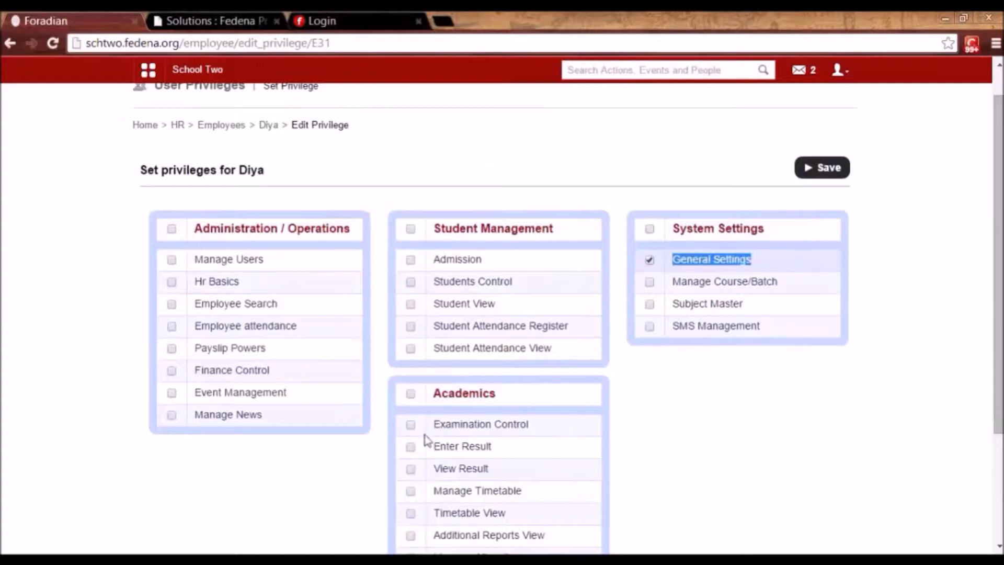
click(410, 449)
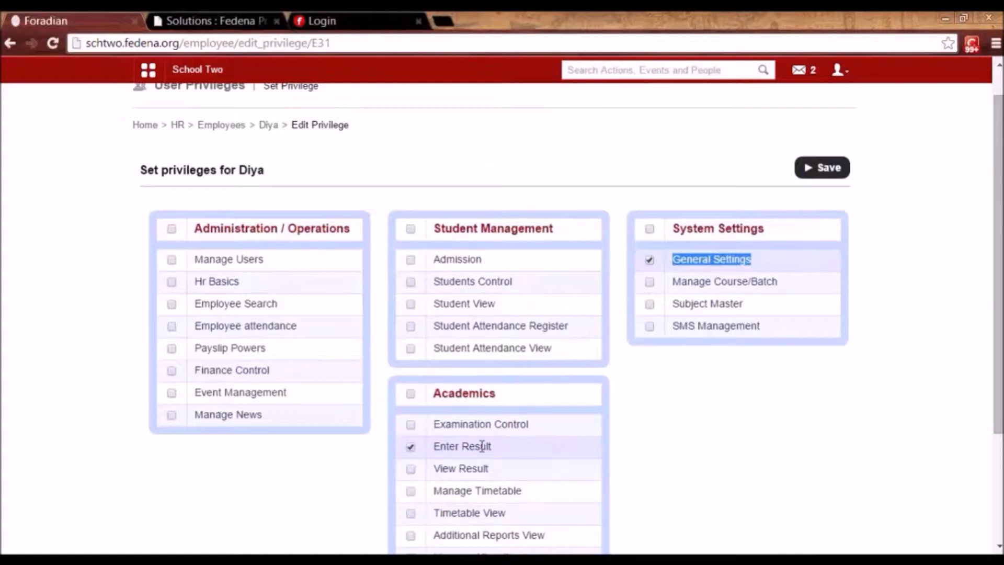
drag(1001, 395, 1000, 486)
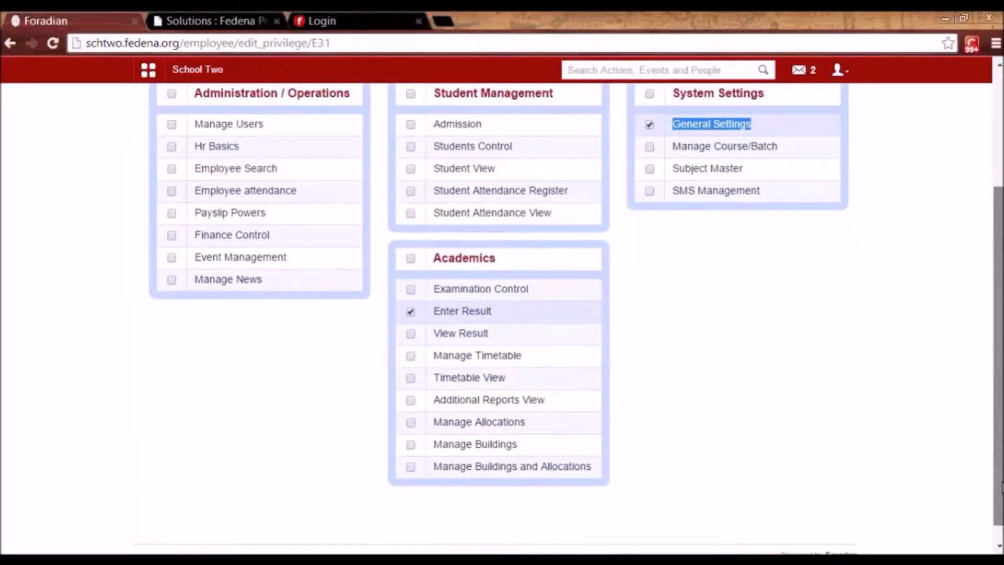
scroll(1001, 487, up, 3)
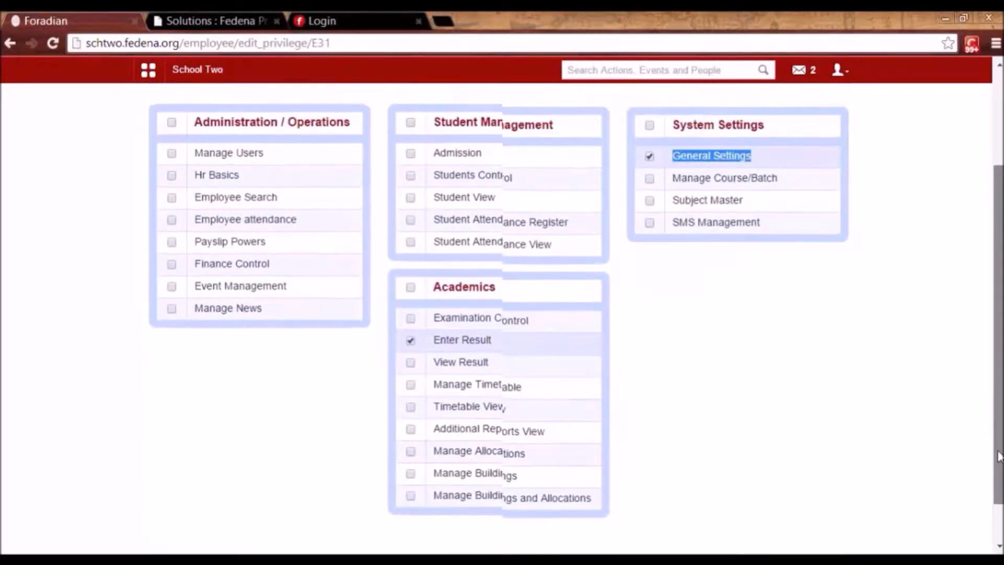
click(821, 199)
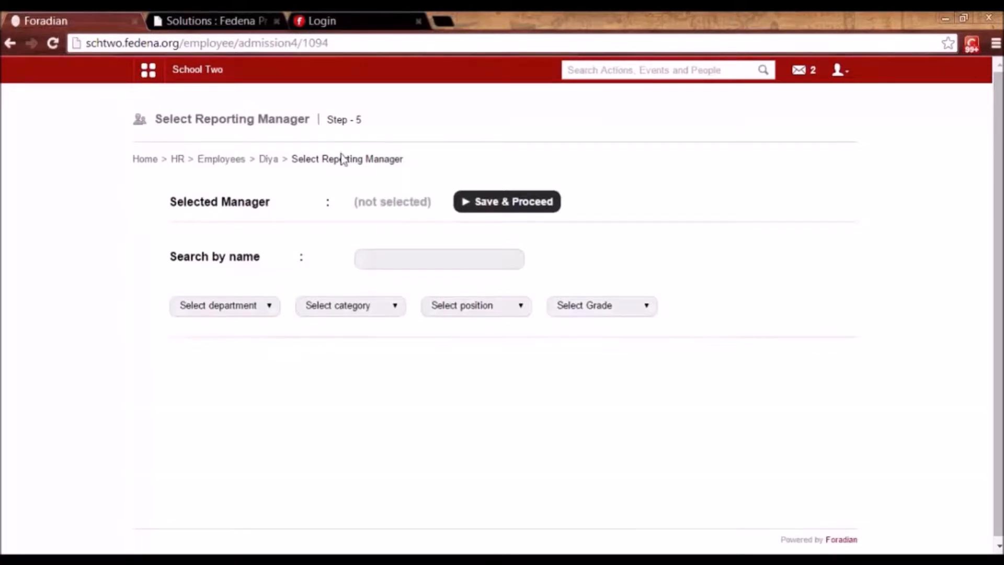
Find the System Admin employee by name, set them as reporting manager, and save to continue.
click(396, 261)
text(anura)
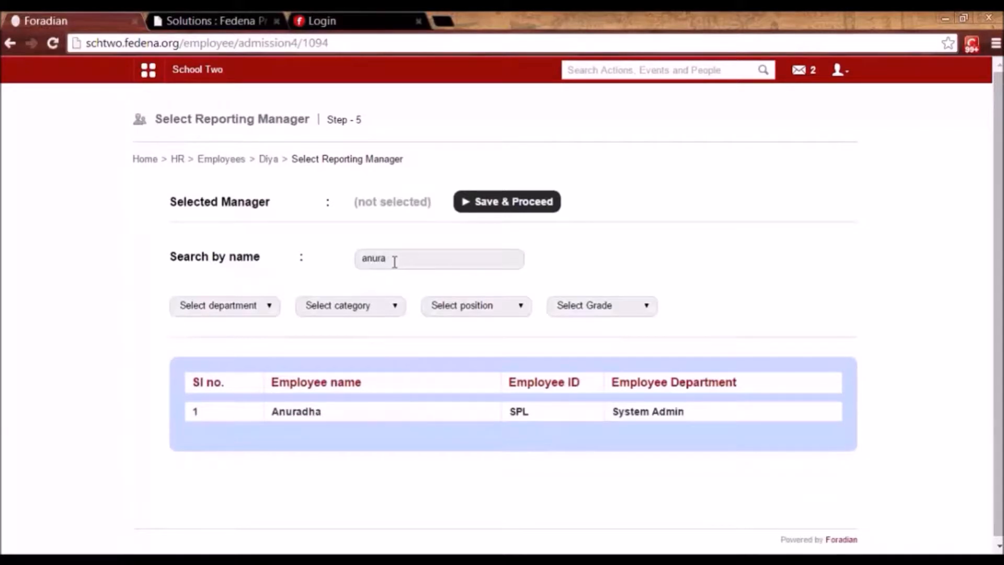
click(306, 416)
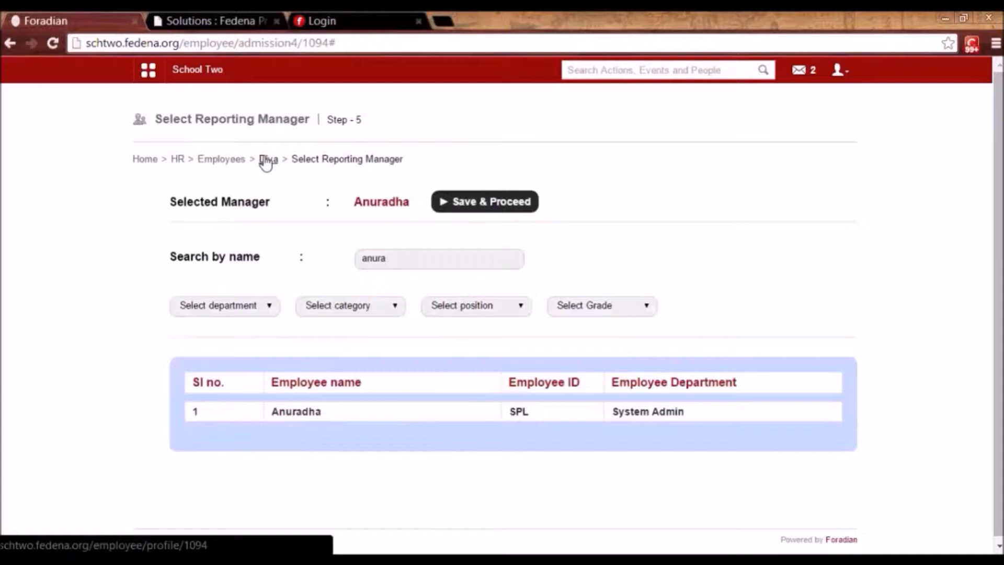
click(467, 203)
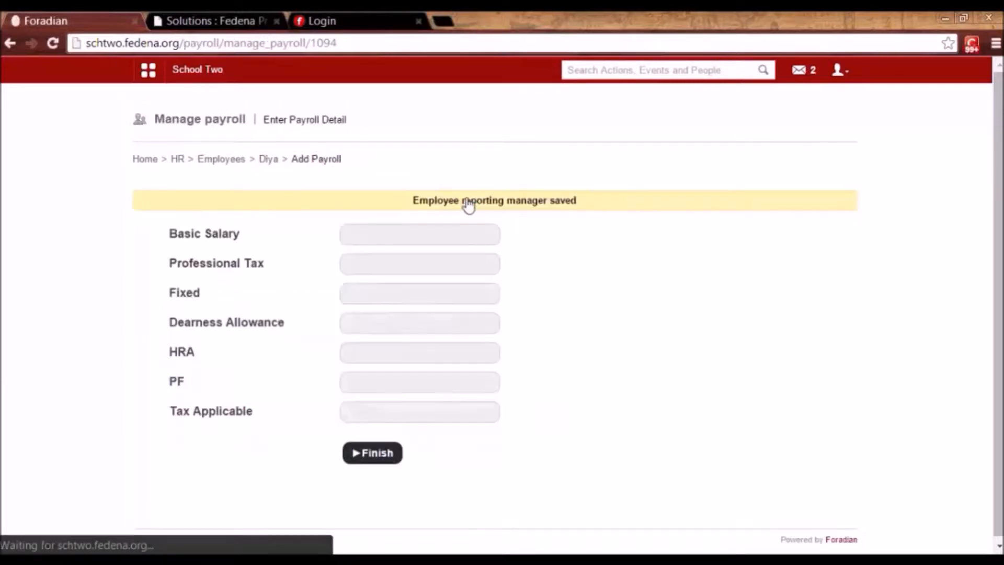
Enter basic salary 34000, professional tax 200 and fixed 100, then finish the employee record.
click(395, 228)
text(34000)
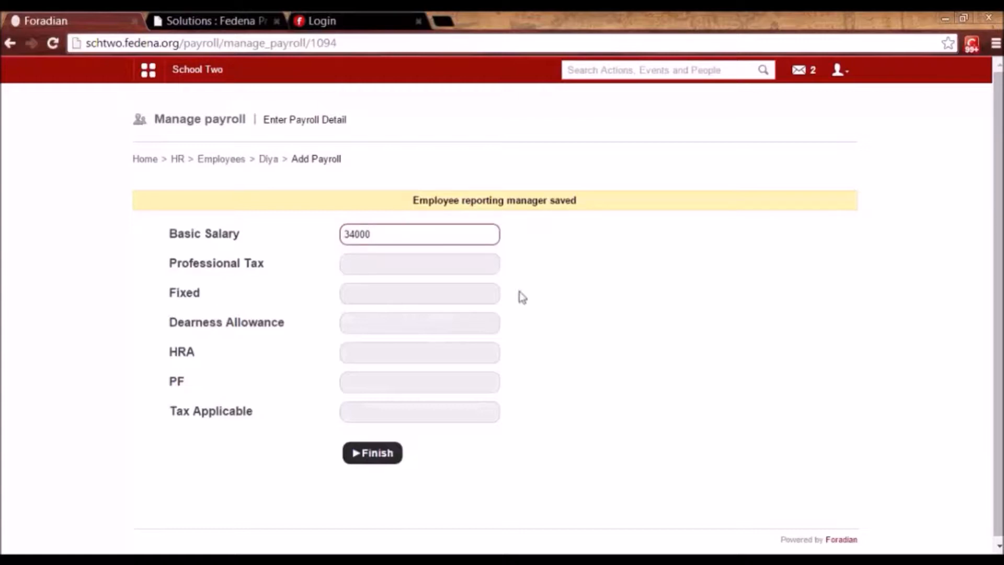
click(557, 323)
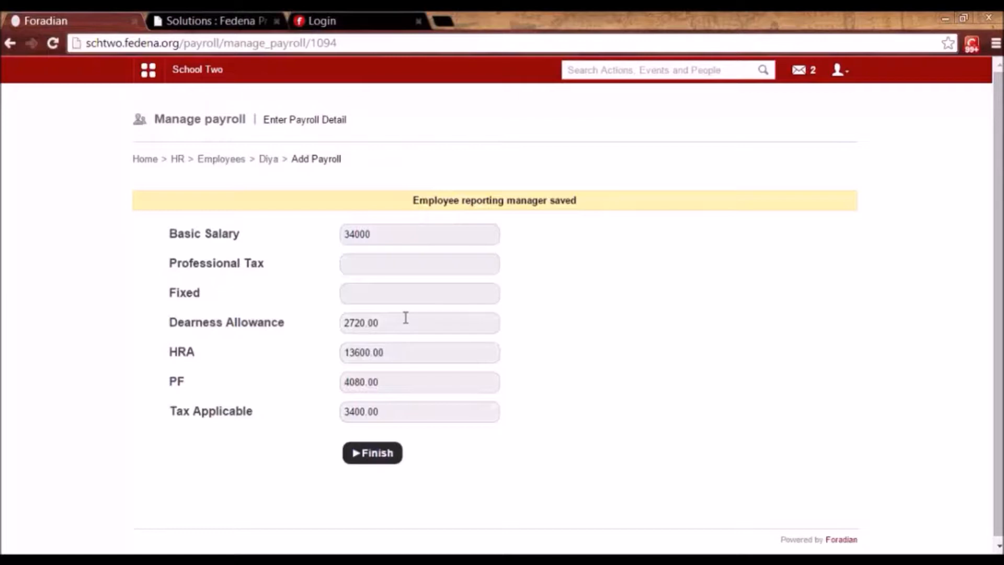
click(388, 263)
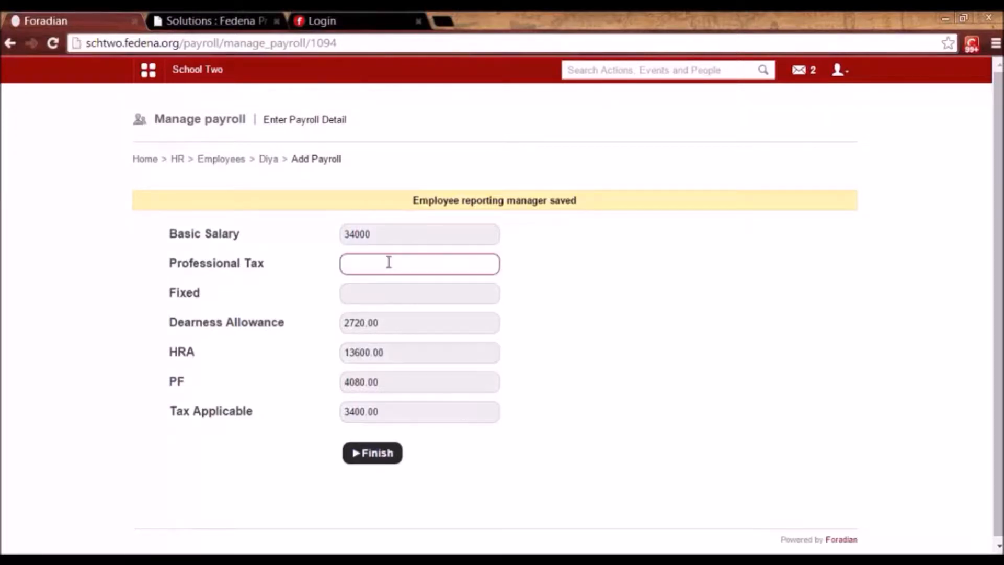
text(200)
click(383, 298)
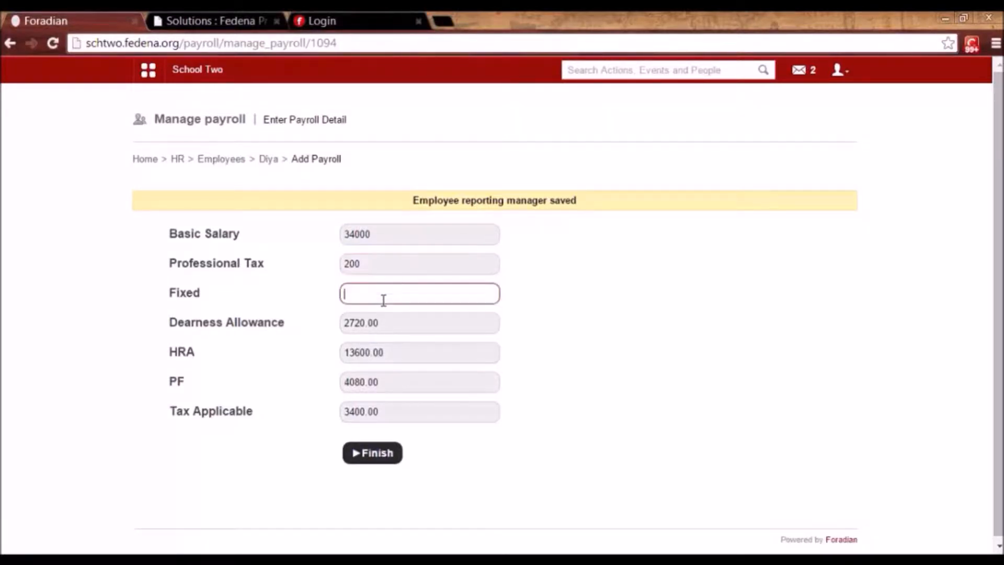
text(100)
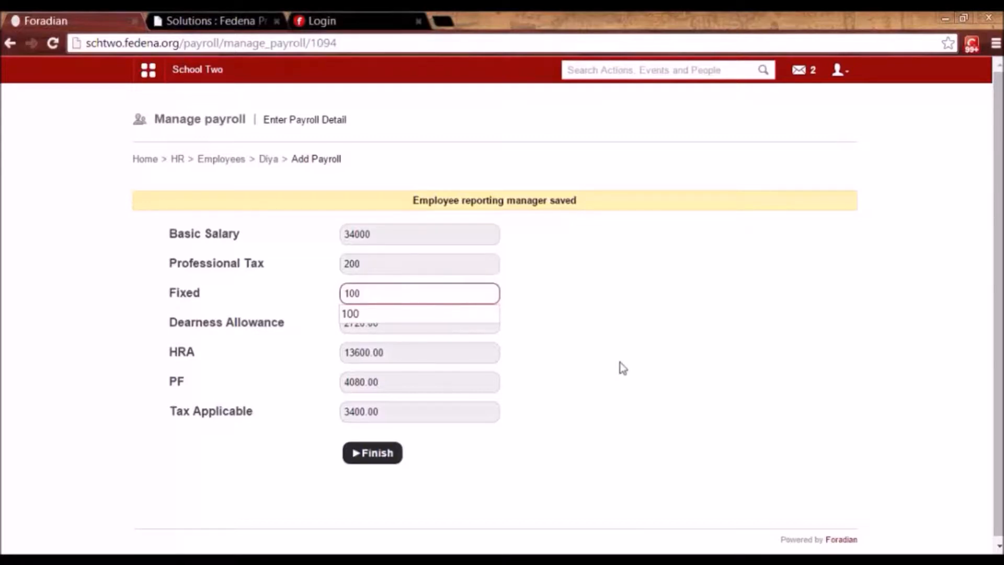
click(622, 368)
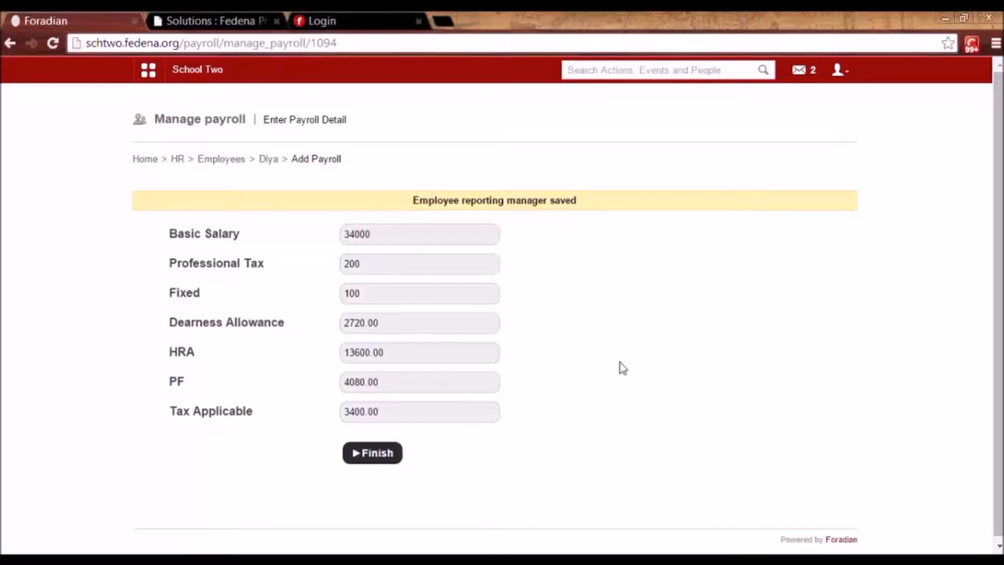
click(369, 460)
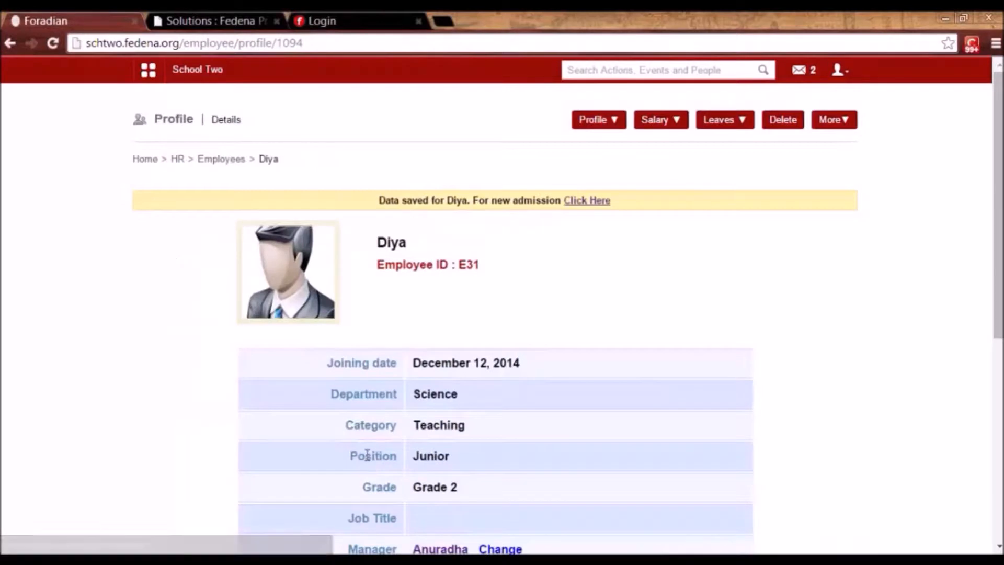
mouse_move(998, 277)
mouse_down()
mouse_move(998, 470)
mouse_move(999, 287)
mouse_up()
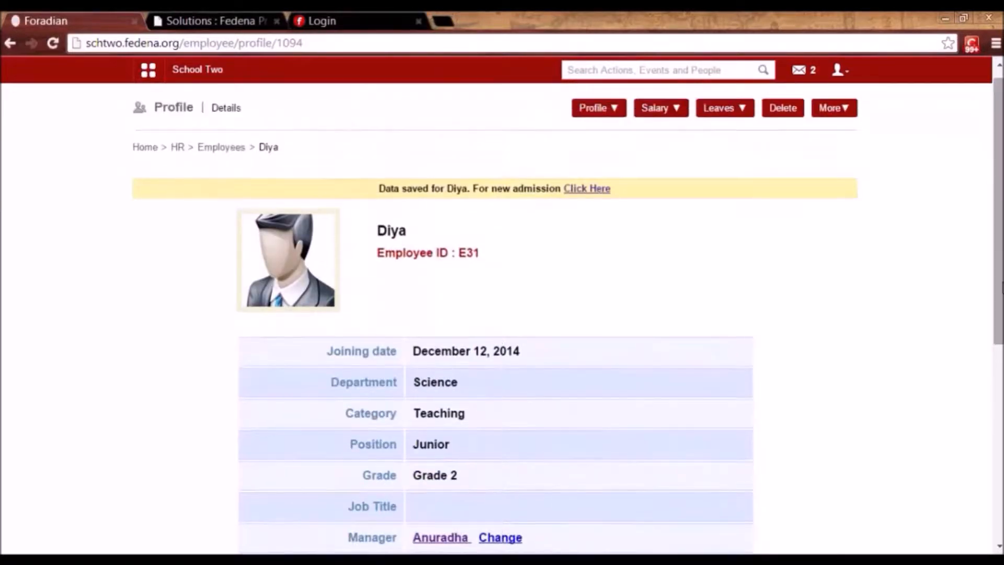
double_click(470, 252)
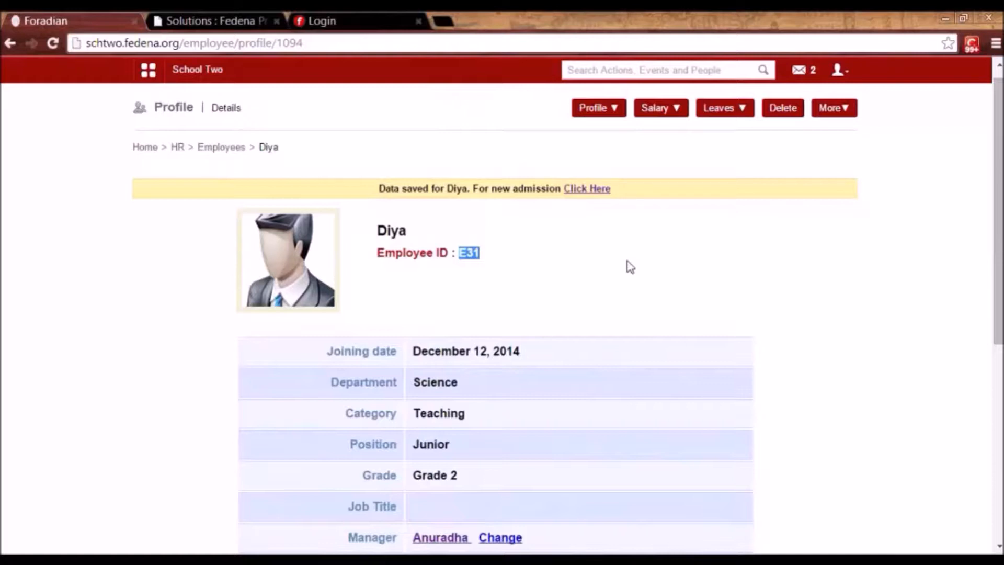
click(847, 74)
Log out of the admin account and sign in with the new employee's ID and password.
click(778, 137)
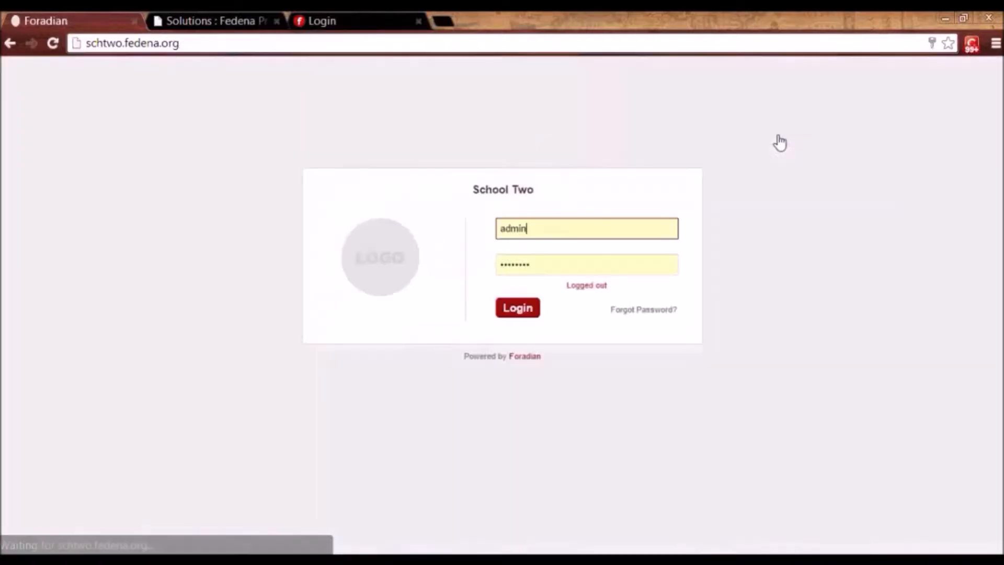
double_click(521, 225)
text(E31)
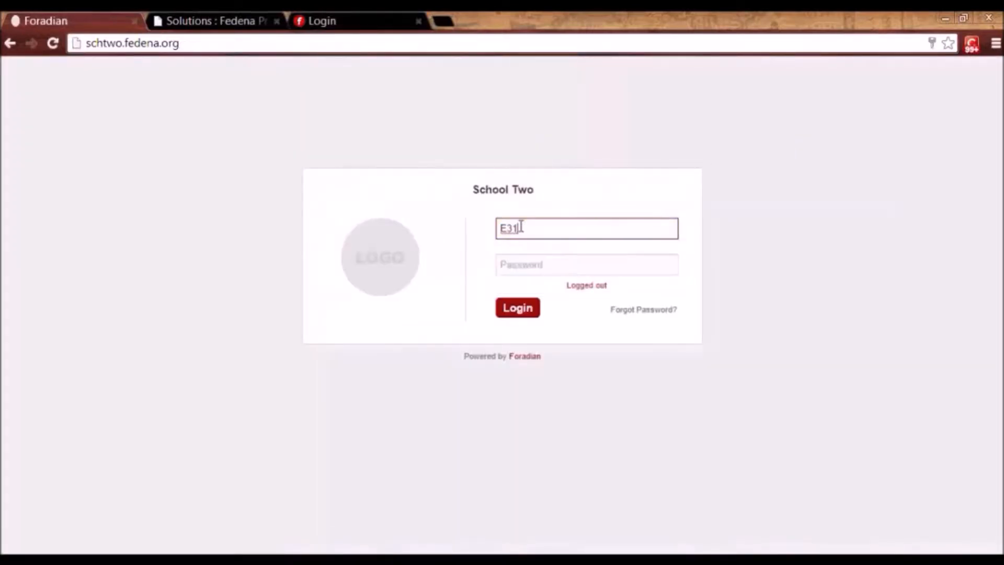
key(Tab)
key(Return)
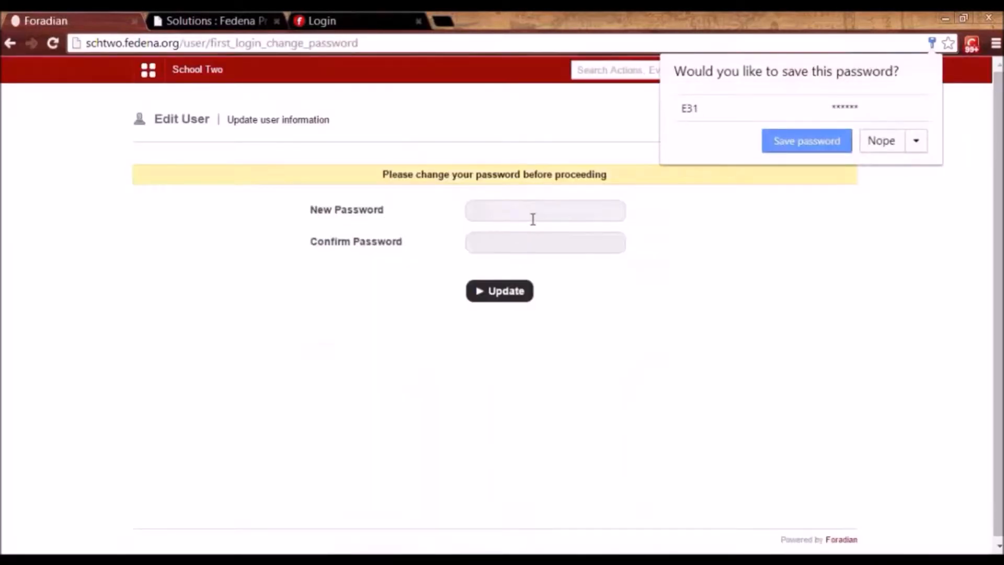
Replace the first-login password with a new password, entered twice to confirm.
click(531, 218)
key(Tab)
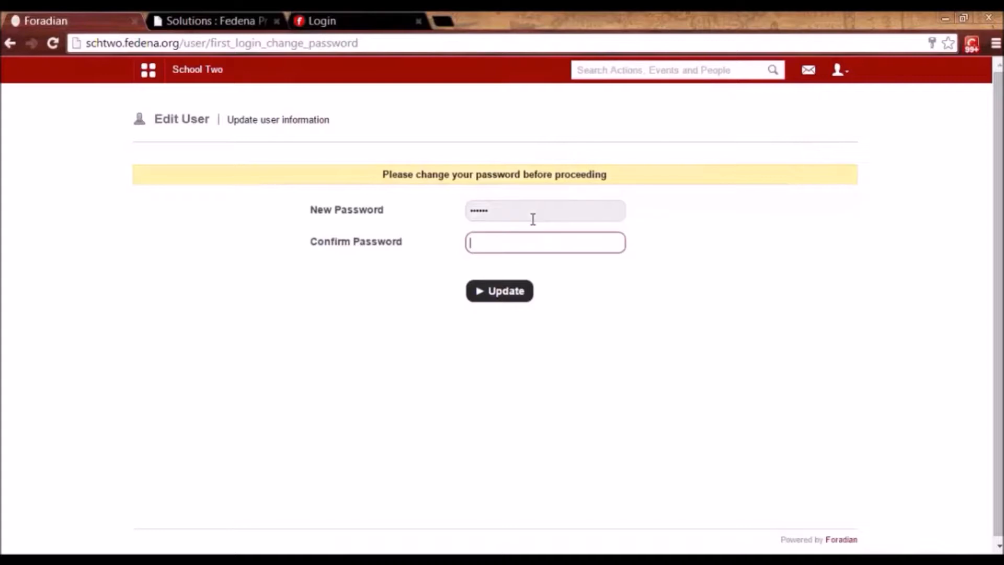
key(Return)
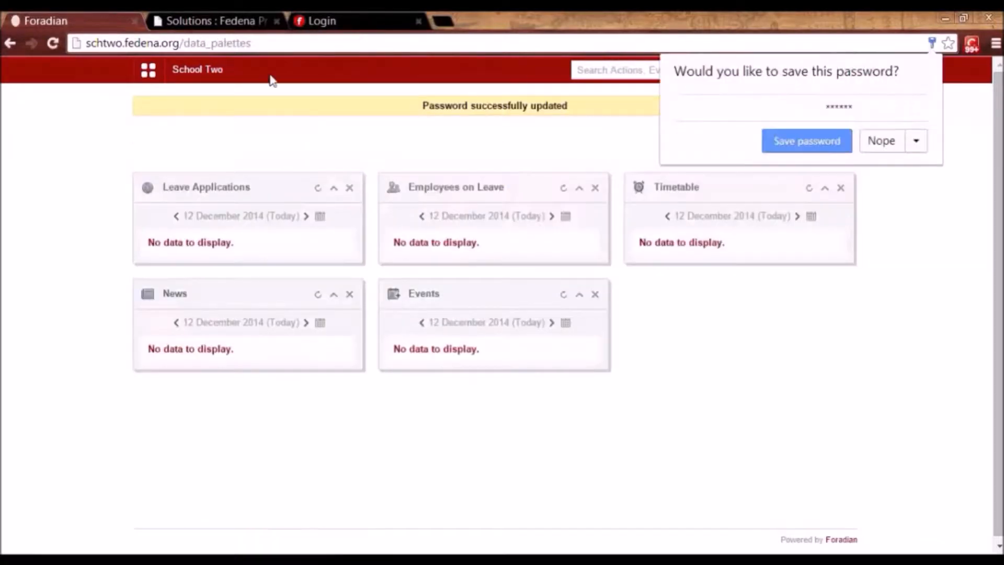
Open the main menu and expand its Academics and Collaboration sections.
click(150, 70)
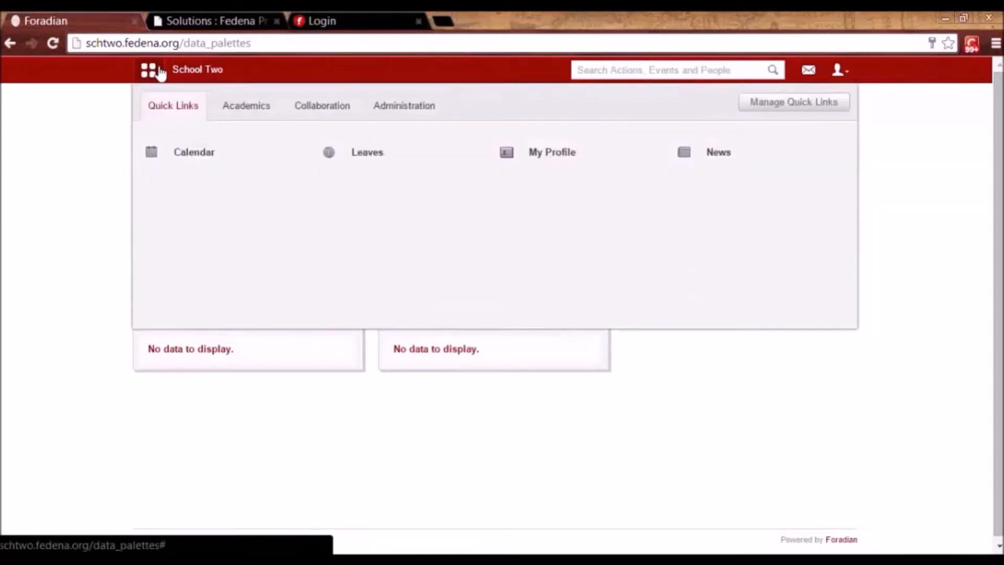
click(246, 111)
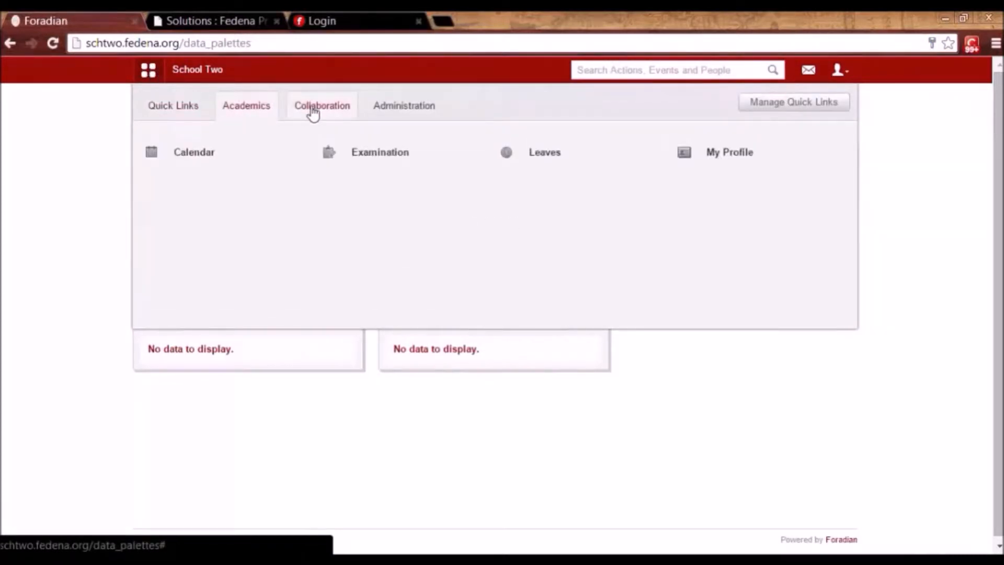
click(313, 111)
Open configuration settings from the Administration menu, then log out of the teacher's account.
click(383, 114)
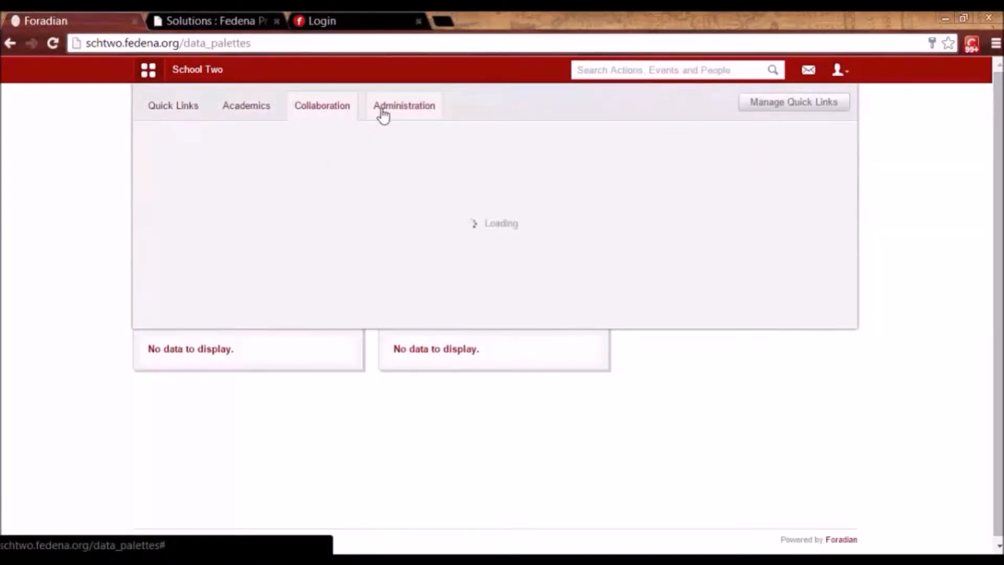
mouse_move(247, 161)
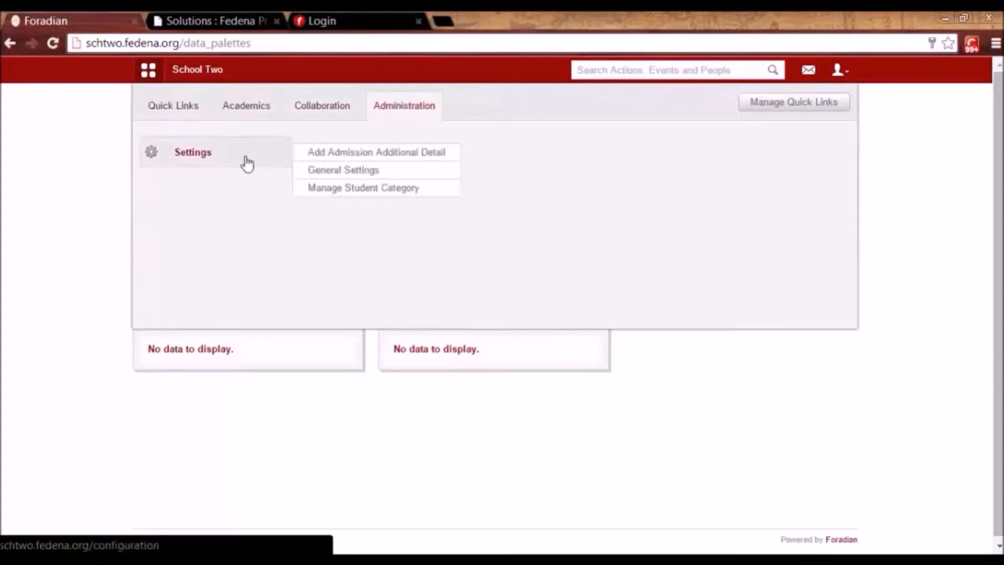
click(202, 159)
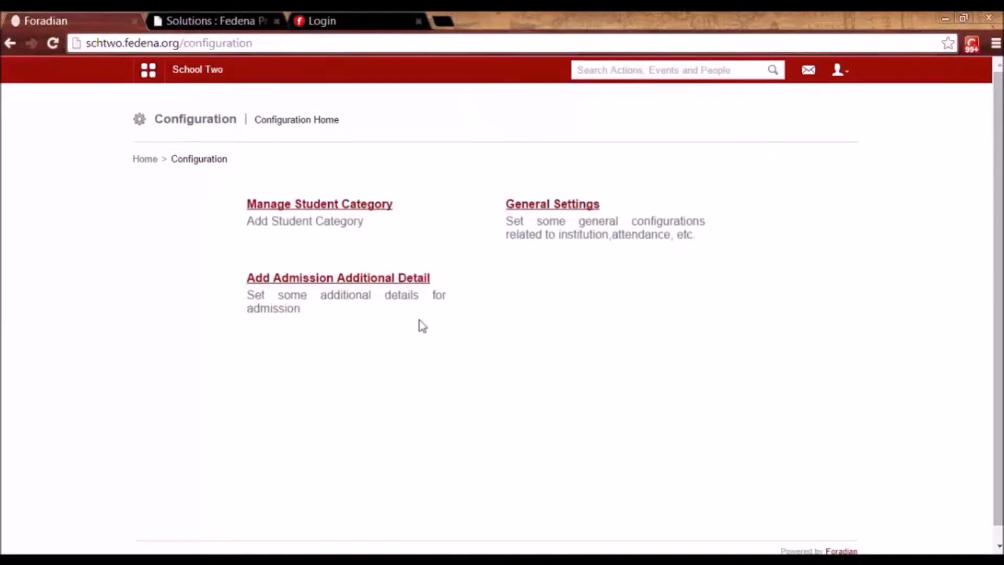
click(837, 72)
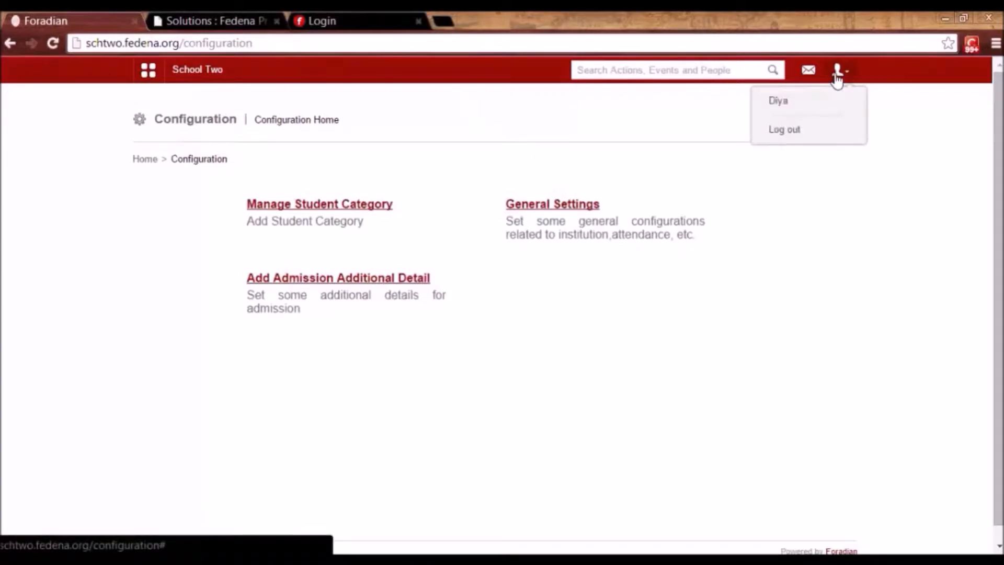
click(784, 131)
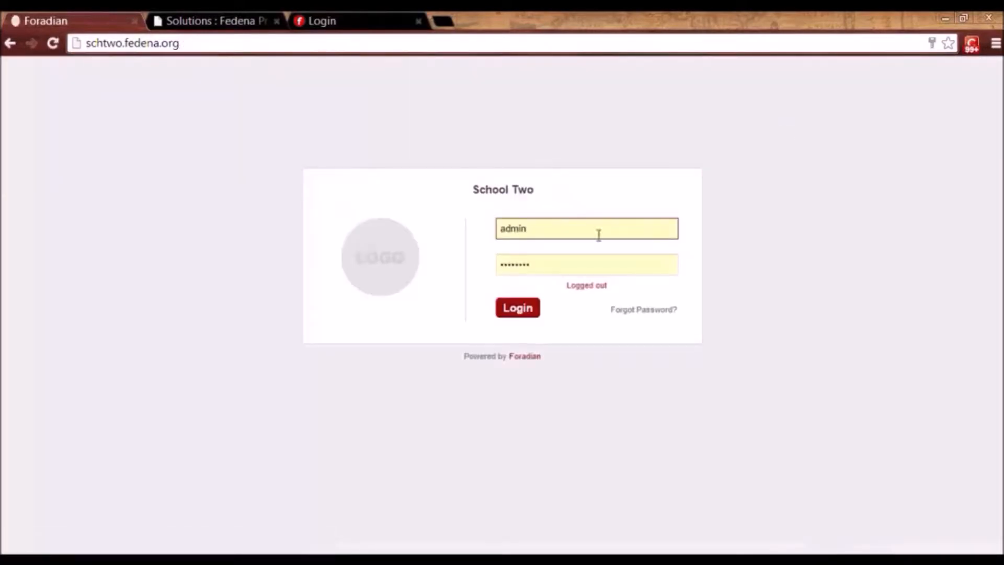
Sign in as administrator and go to Administration > Human Resource > Employee Management.
click(523, 316)
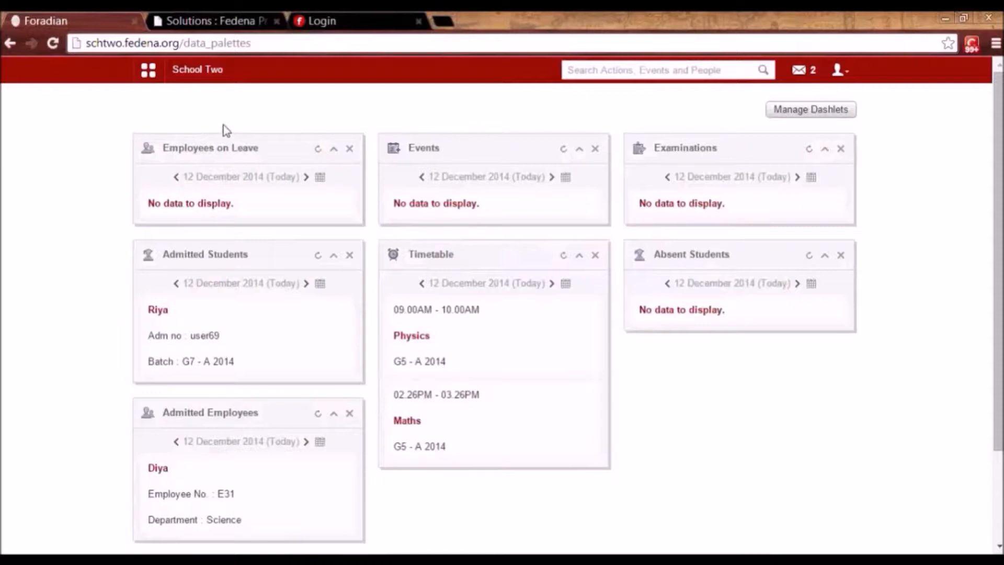
click(148, 73)
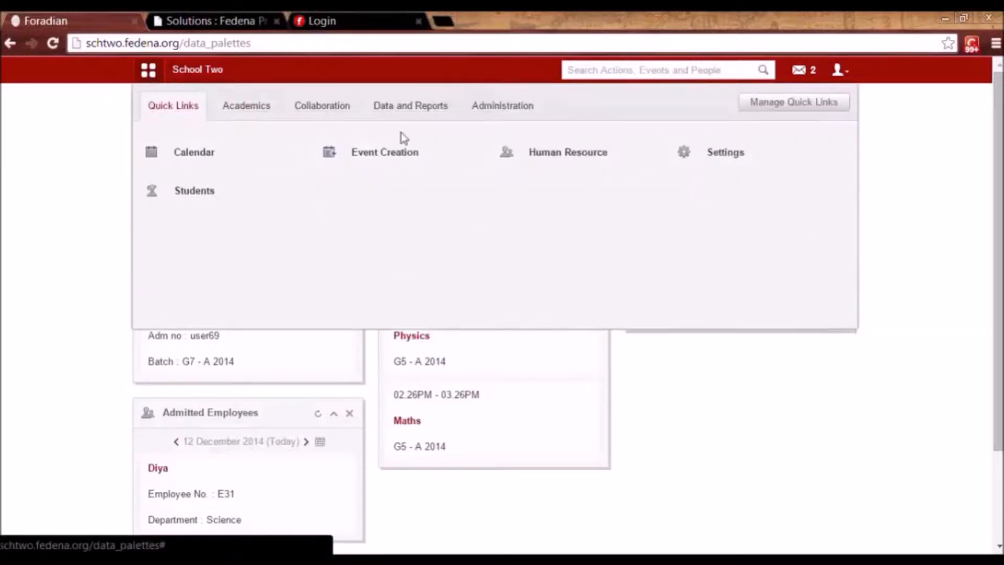
click(496, 107)
click(426, 168)
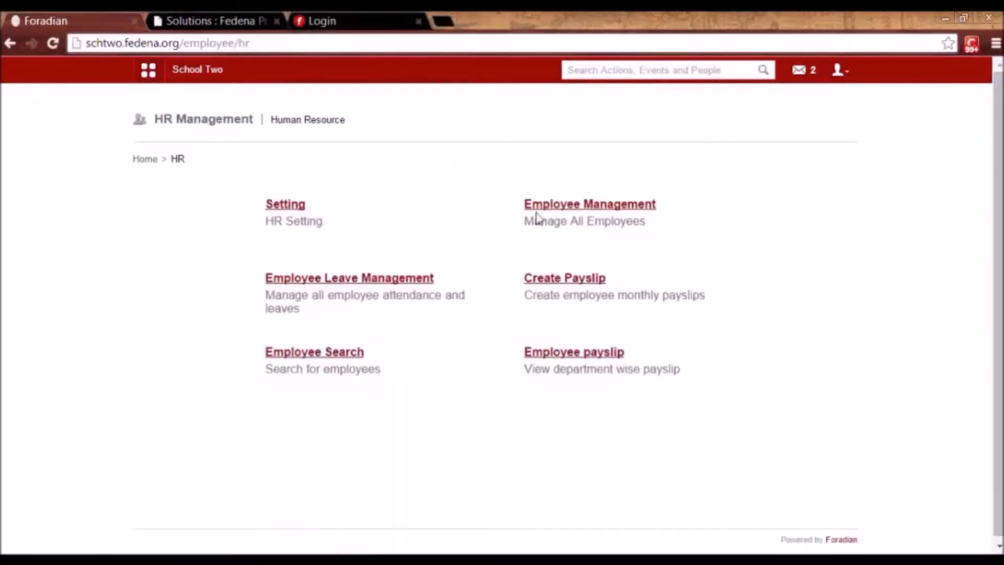
click(592, 206)
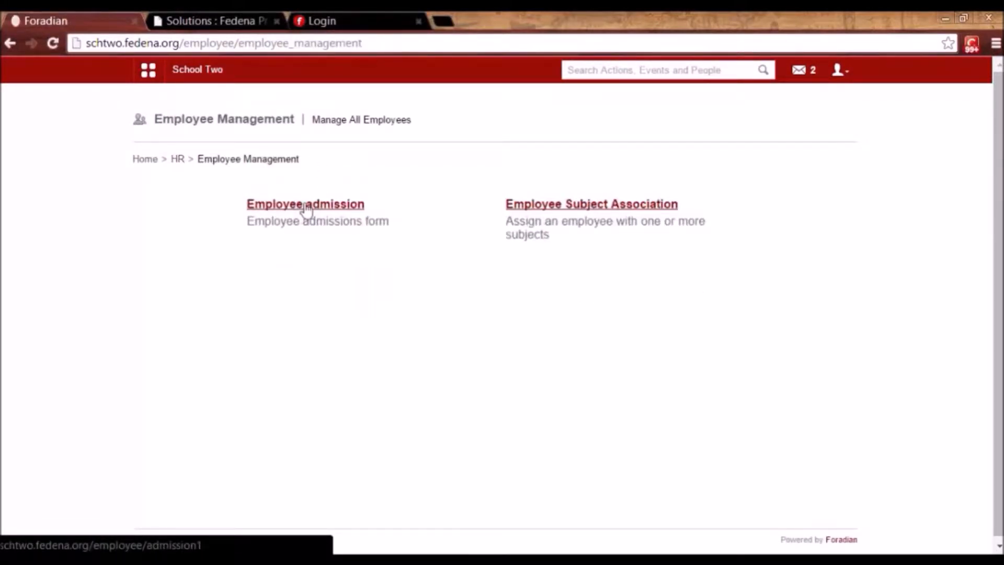
Assign batch G7 - A 2014's Science subject to the first Science department employee.
click(580, 205)
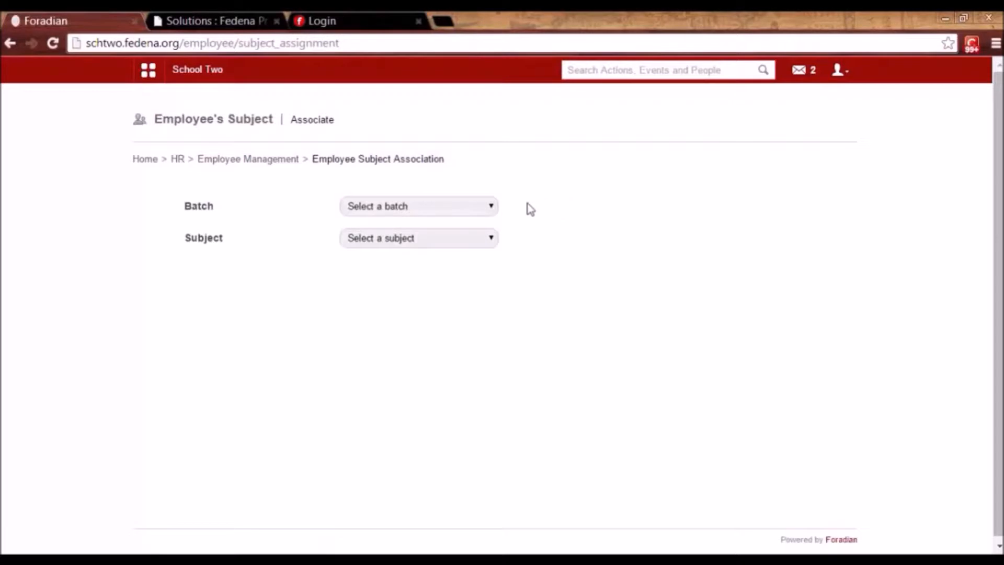
click(490, 210)
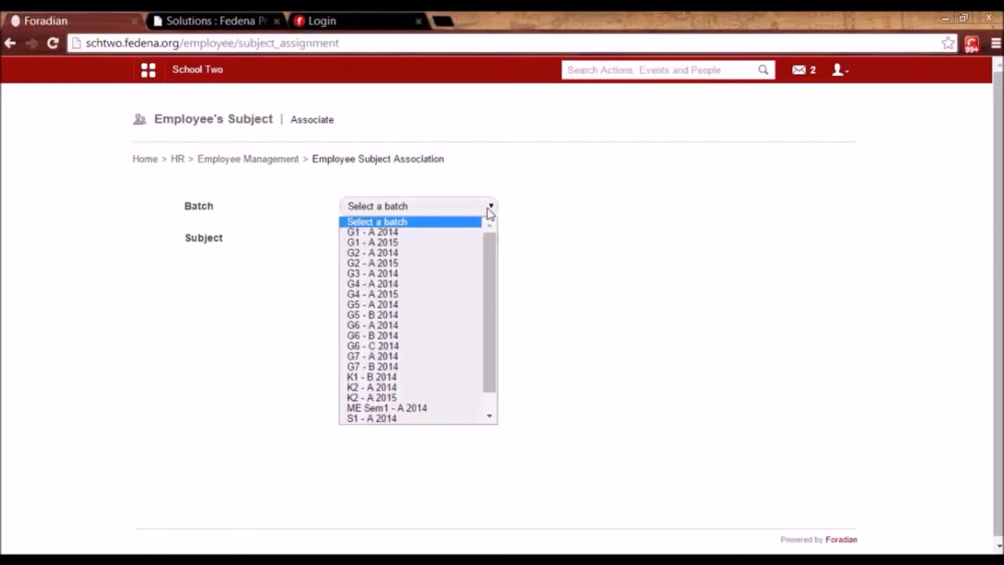
click(421, 357)
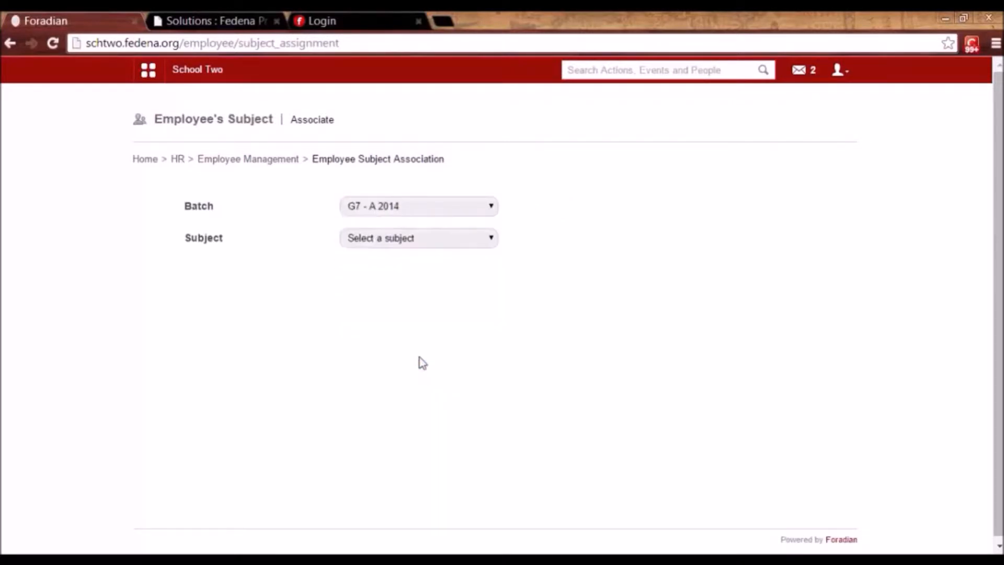
click(407, 238)
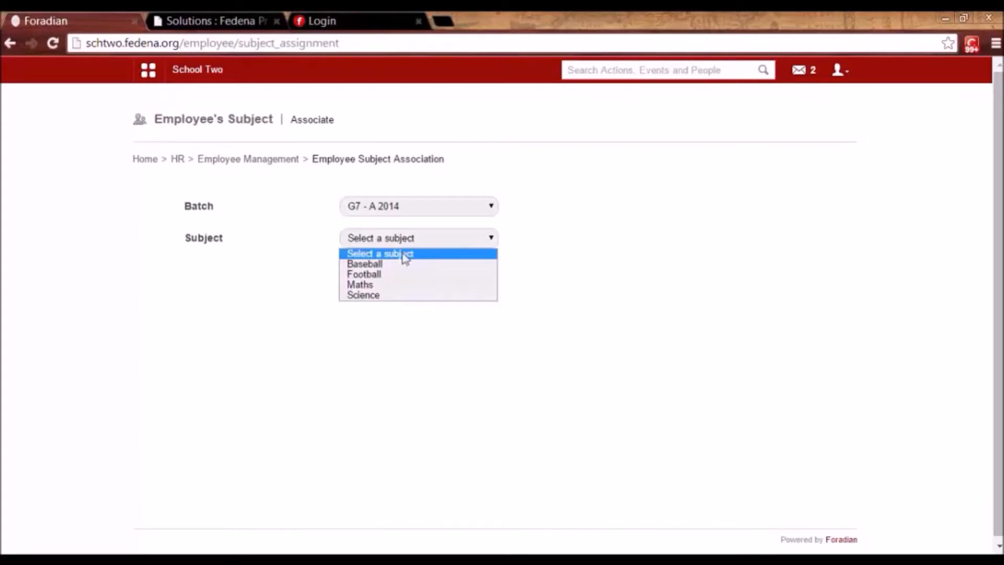
click(397, 296)
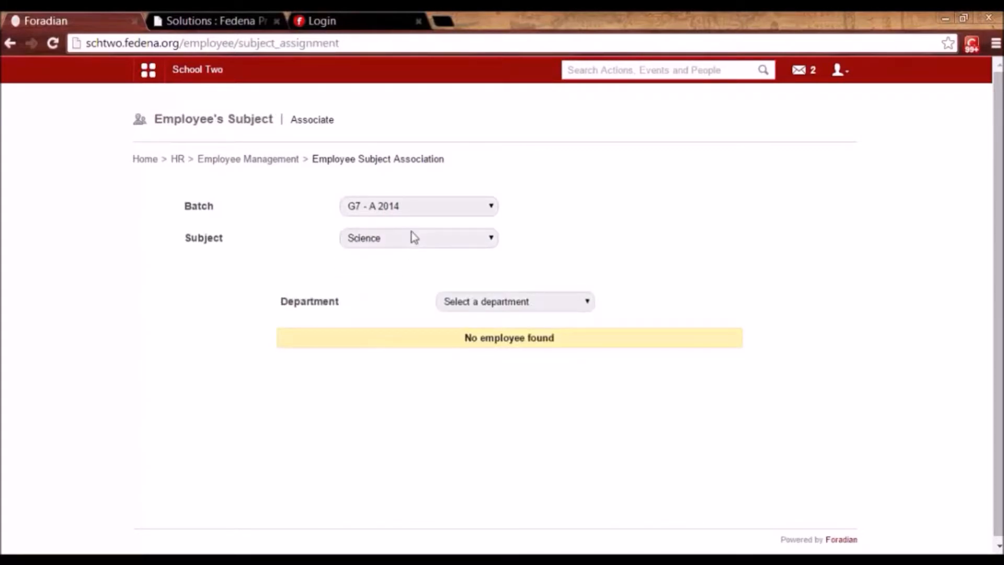
click(492, 306)
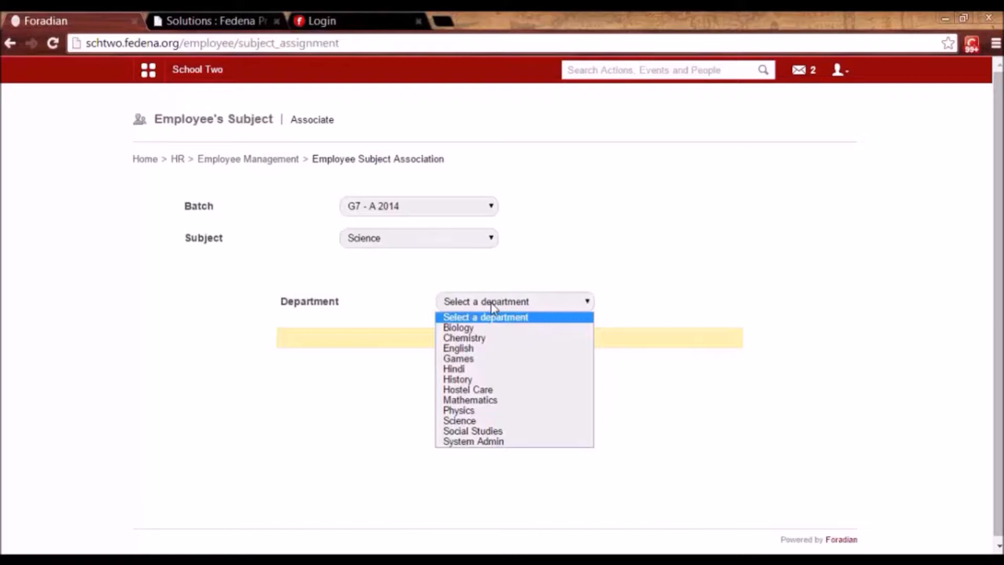
click(470, 422)
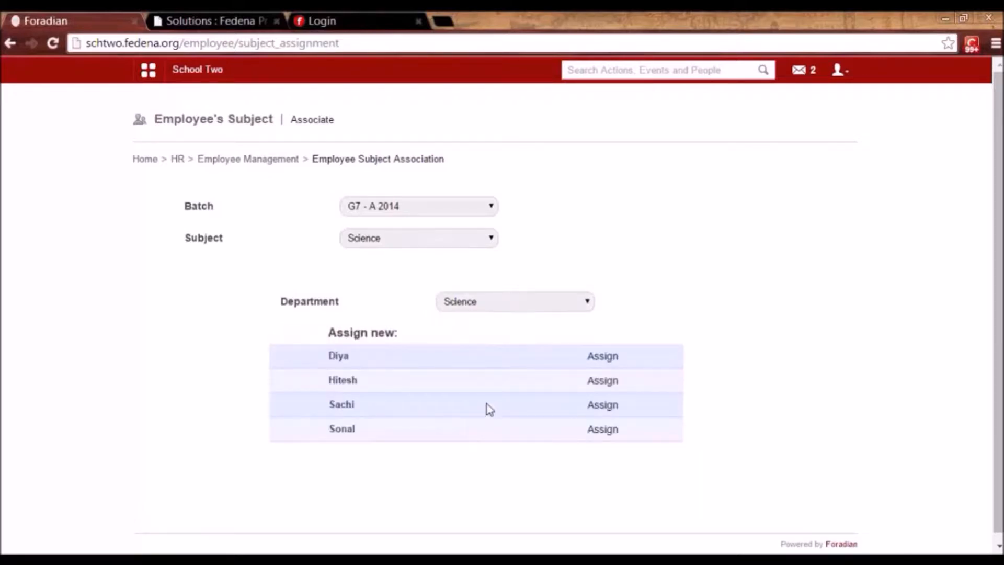
click(604, 358)
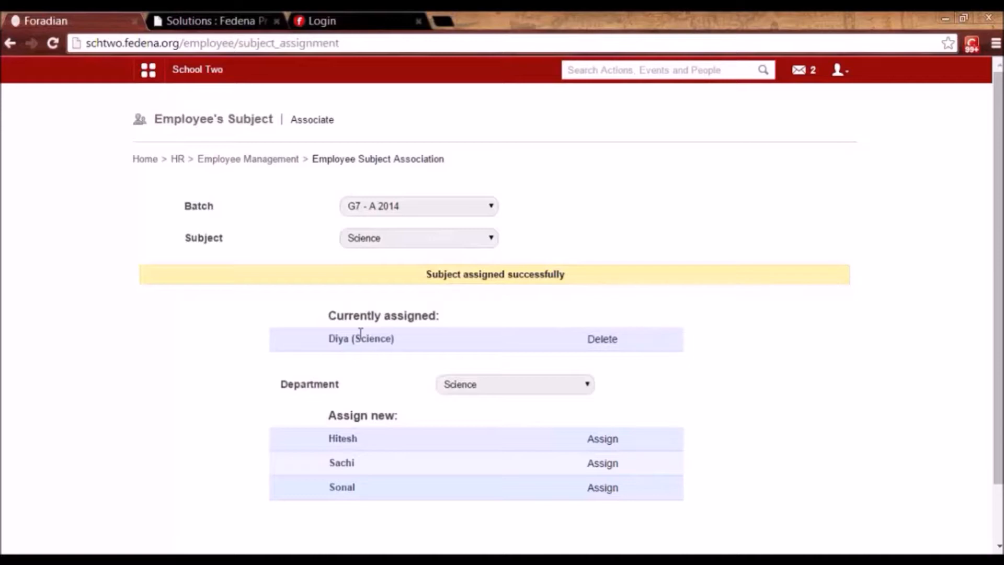
Revisit the Employee Subject Association form without changes, then navigate back to HR Management.
drag(330, 342, 349, 343)
click(351, 343)
click(282, 164)
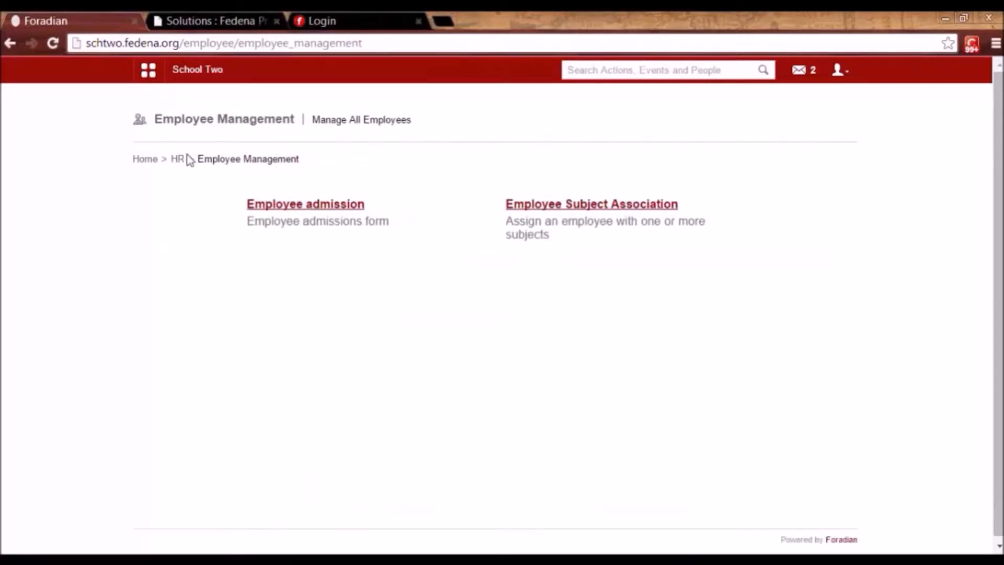
click(548, 209)
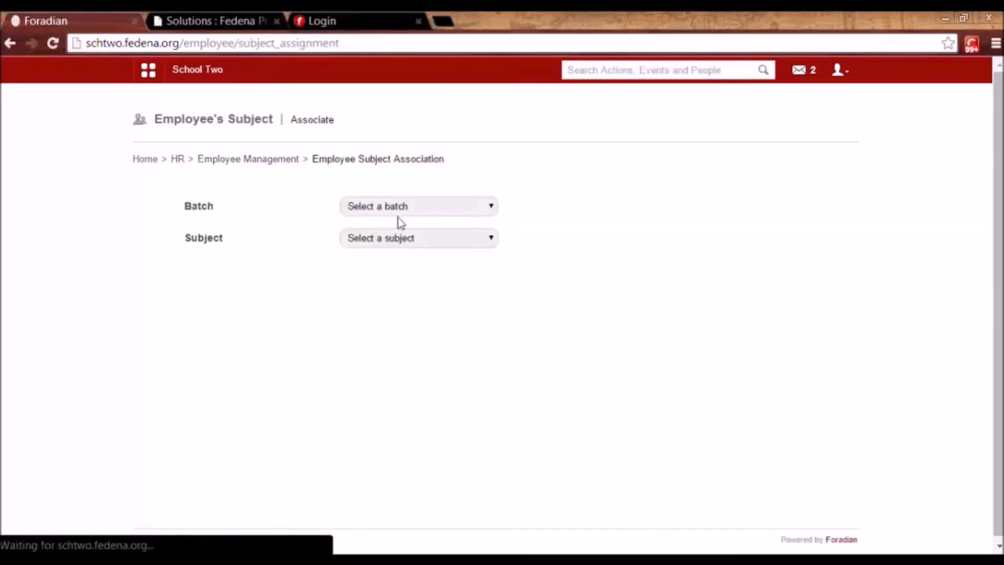
double_click(394, 217)
click(407, 208)
click(407, 208)
click(409, 243)
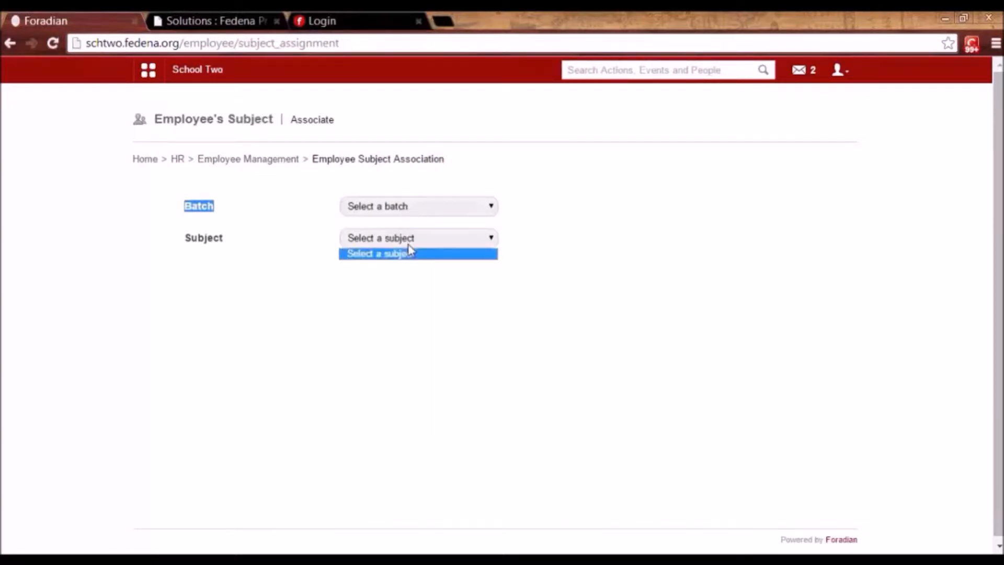
click(410, 253)
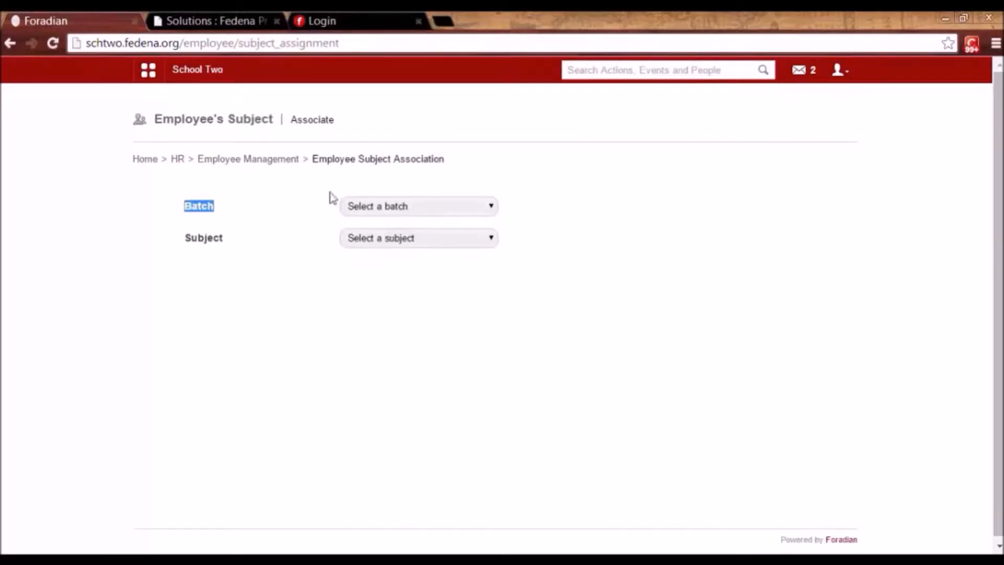
click(263, 162)
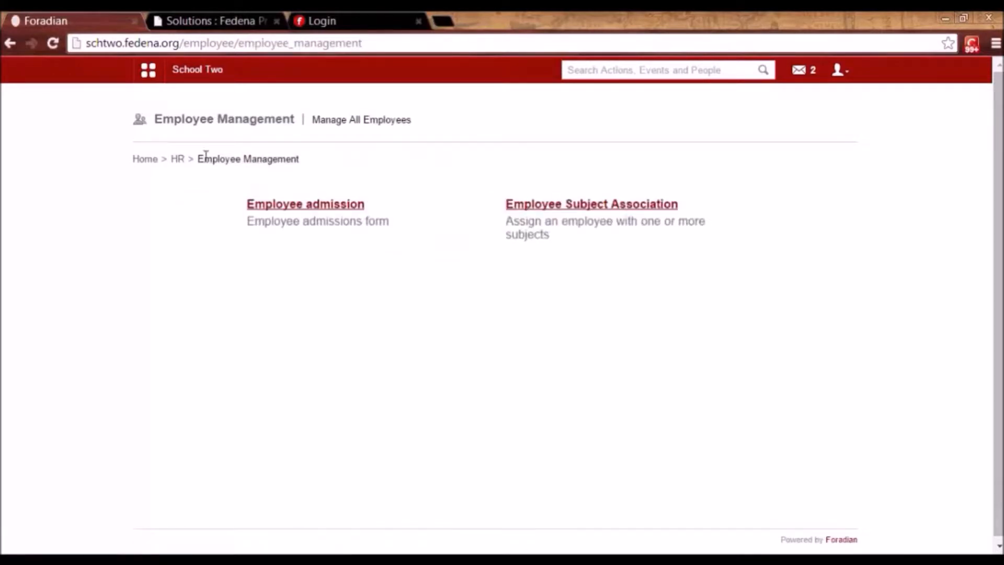
click(178, 161)
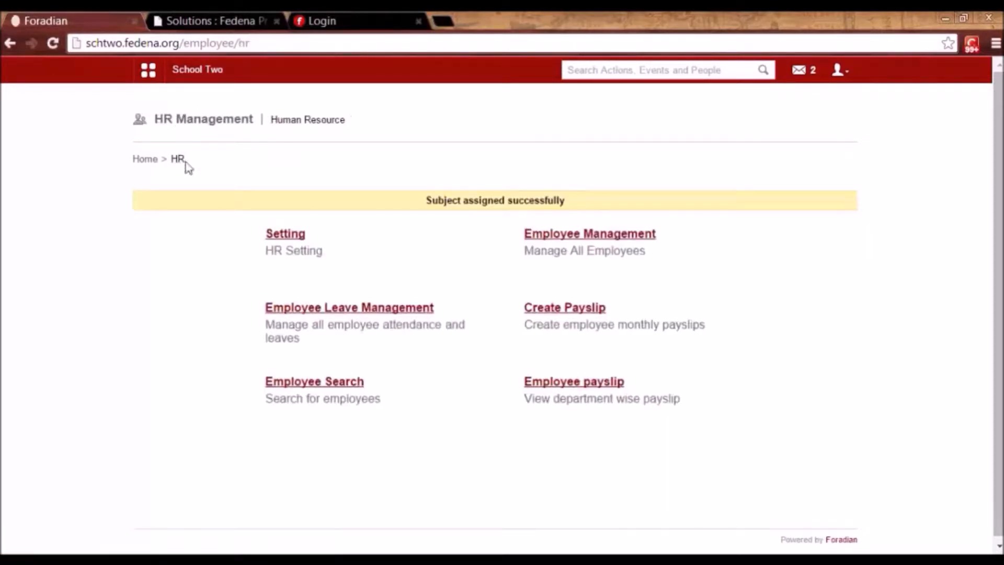
Open the Sick leave type (maximum 3, carry forward) for editing, then return to Employee Leave Management.
click(352, 309)
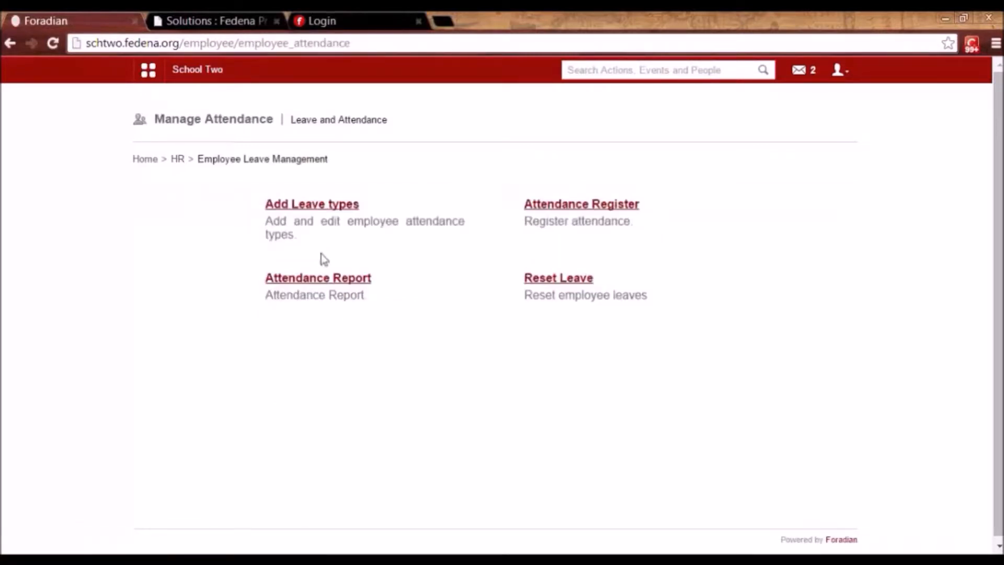
click(313, 205)
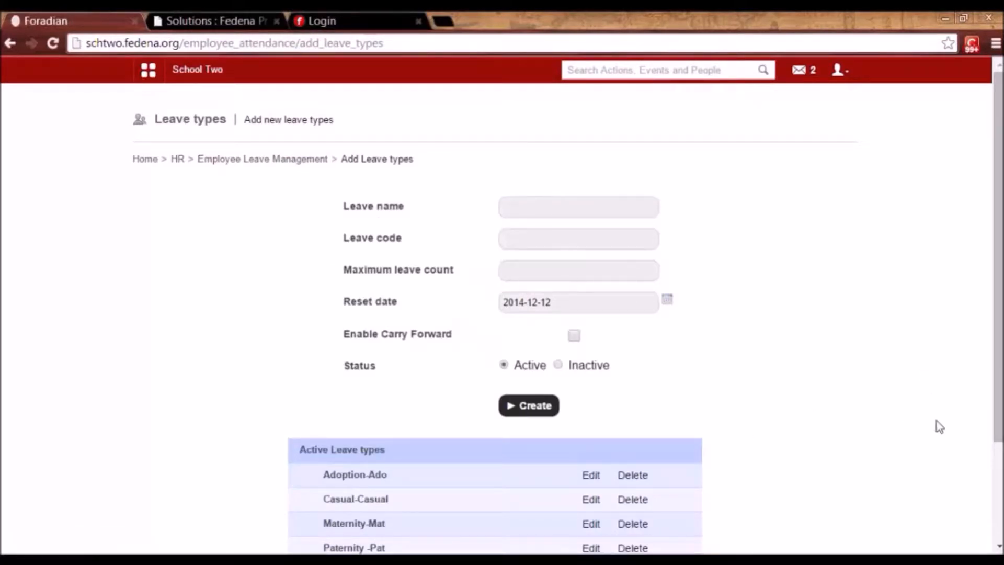
scroll(996, 366, down, 2)
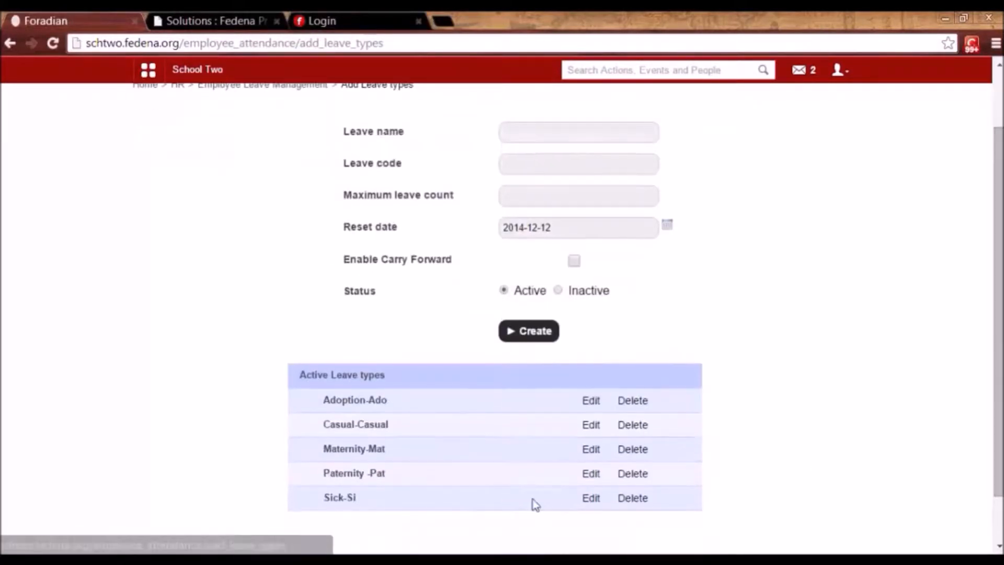
click(594, 499)
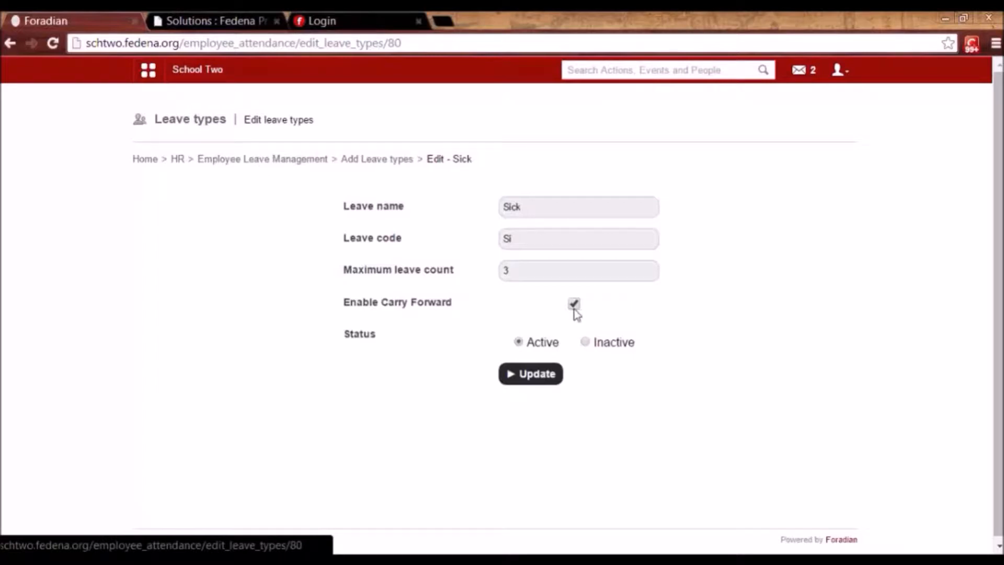
click(518, 269)
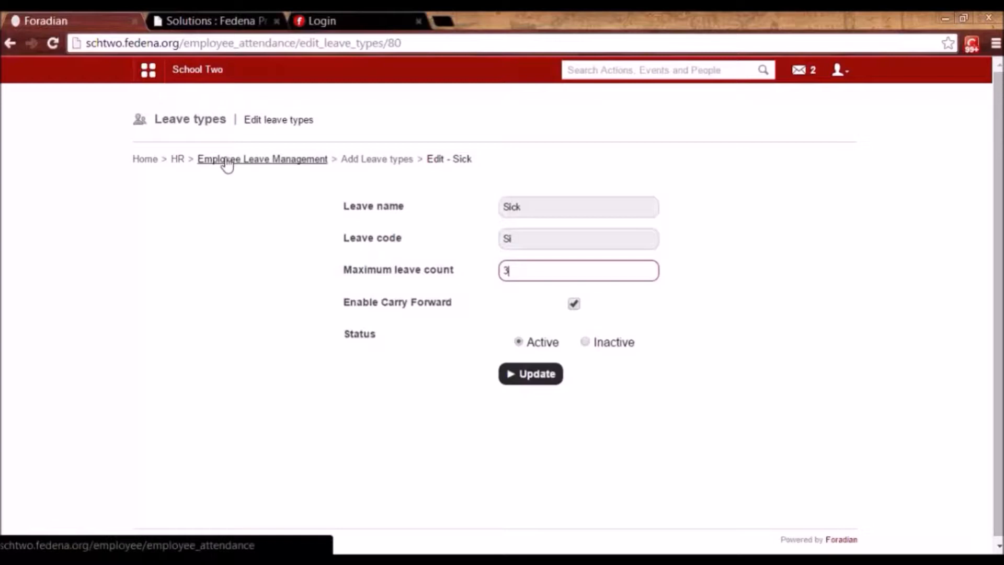
click(292, 162)
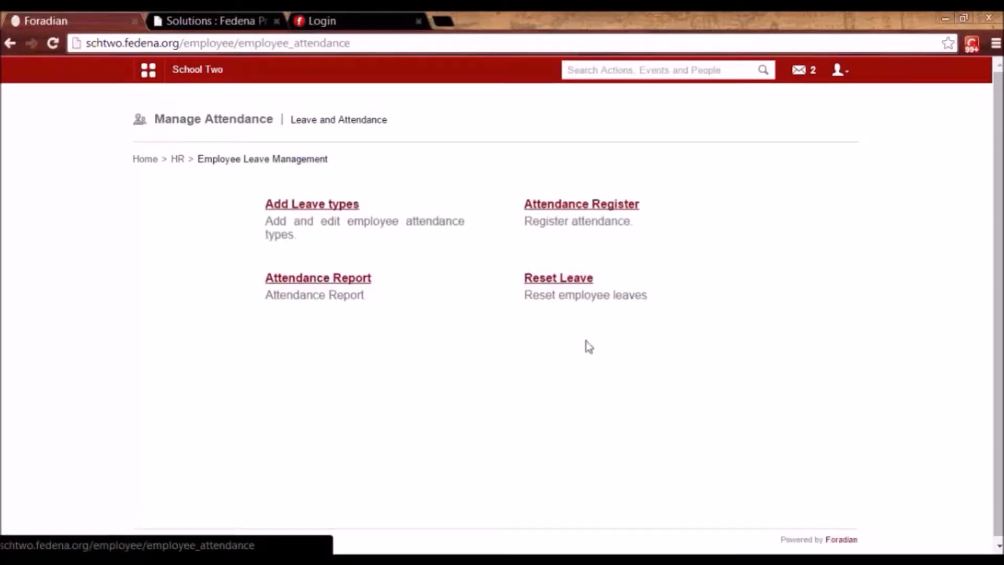
Open Leave Reset Settings and review automatic reset every 4 months from 2014-09-01.
click(551, 282)
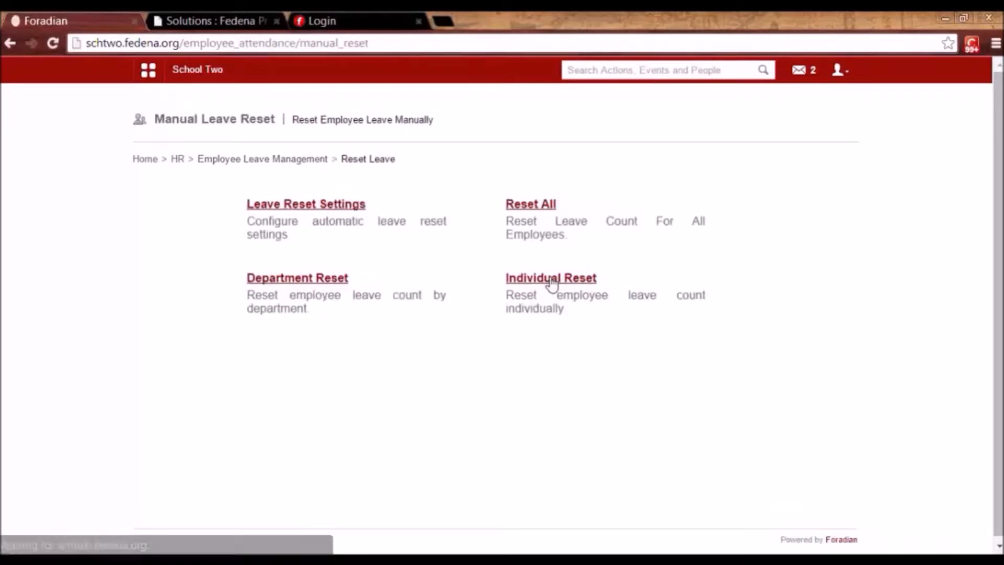
click(287, 209)
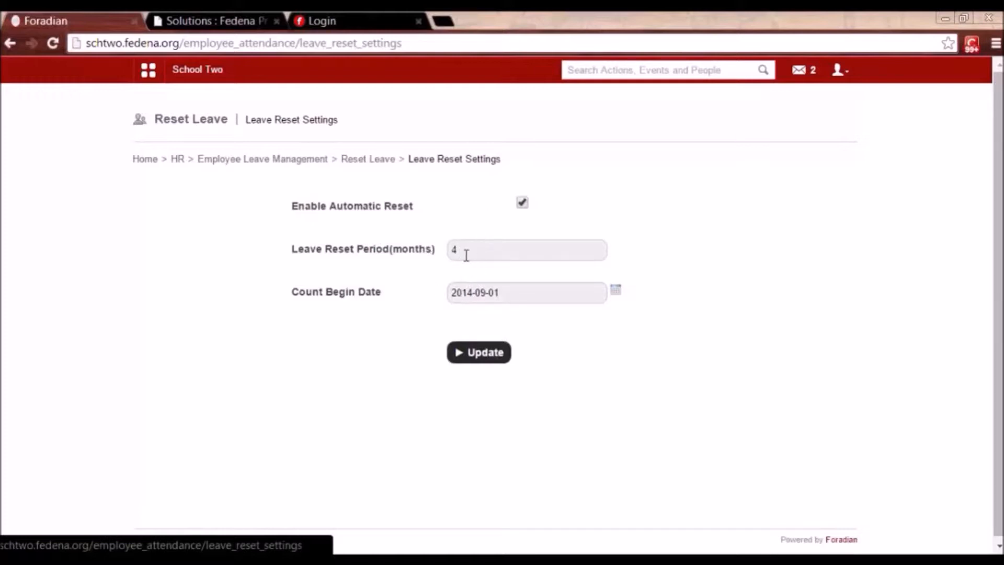
click(508, 295)
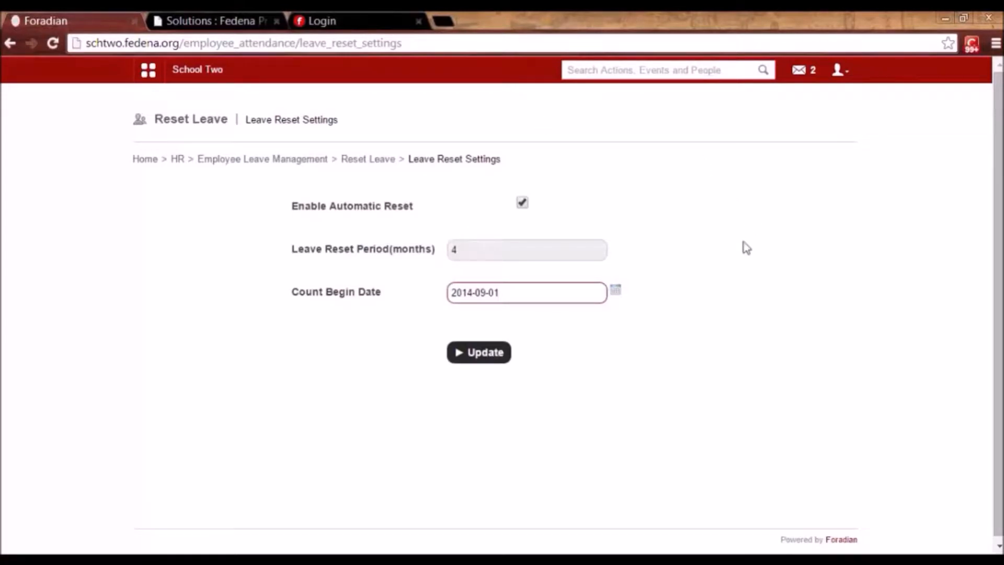
click(469, 249)
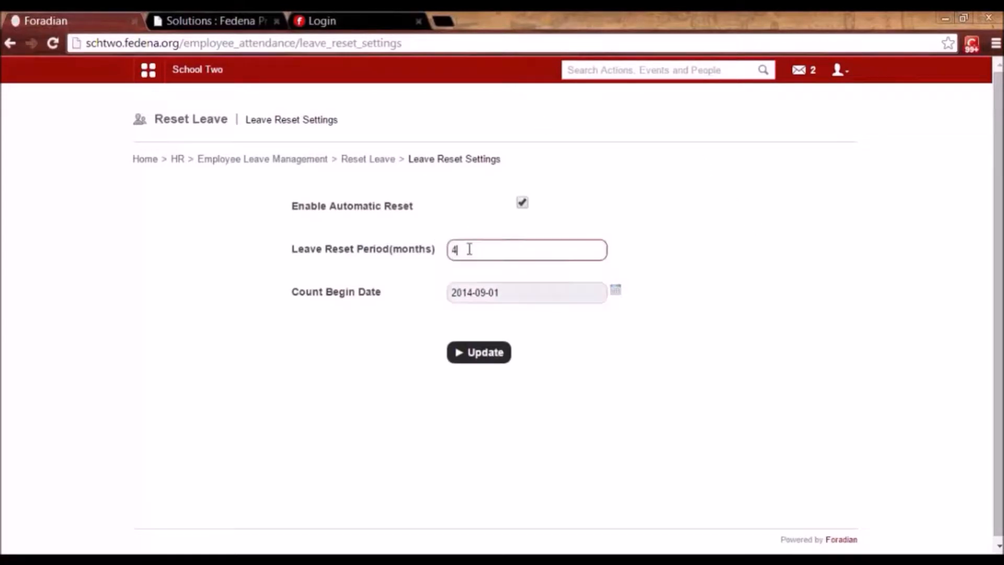
click(424, 270)
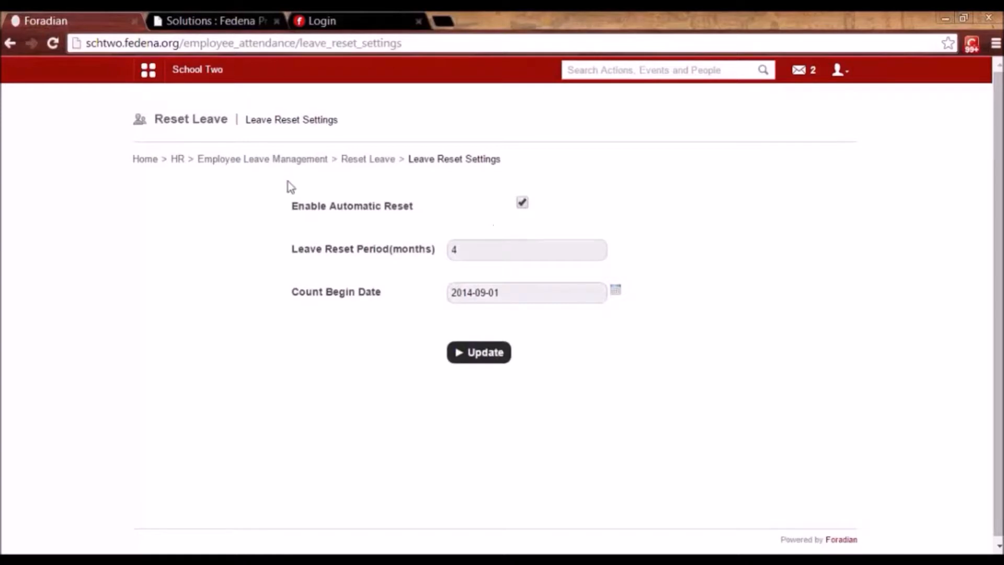
Browse the automatic reset settings, Reset All and Department Reset pages.
click(352, 165)
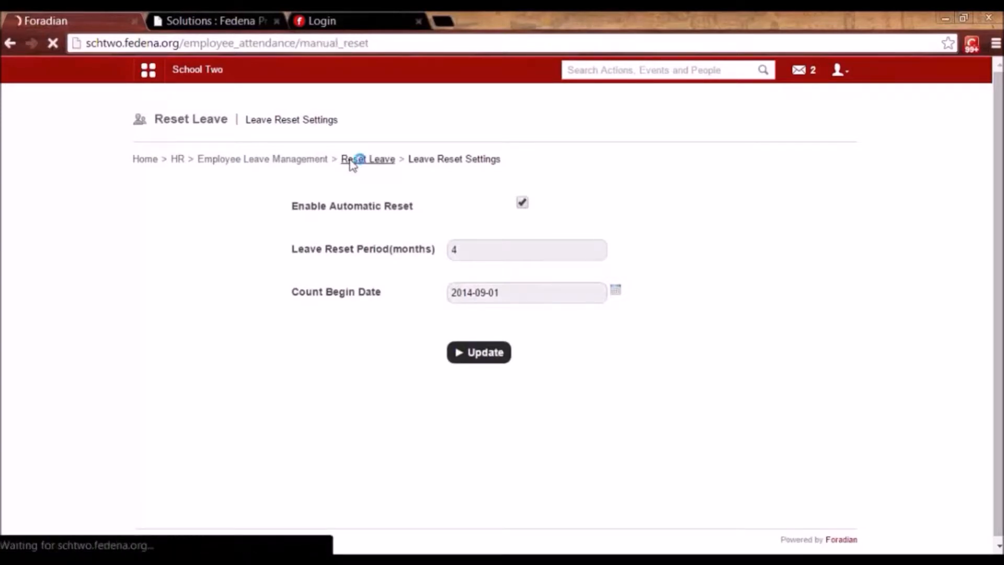
click(318, 208)
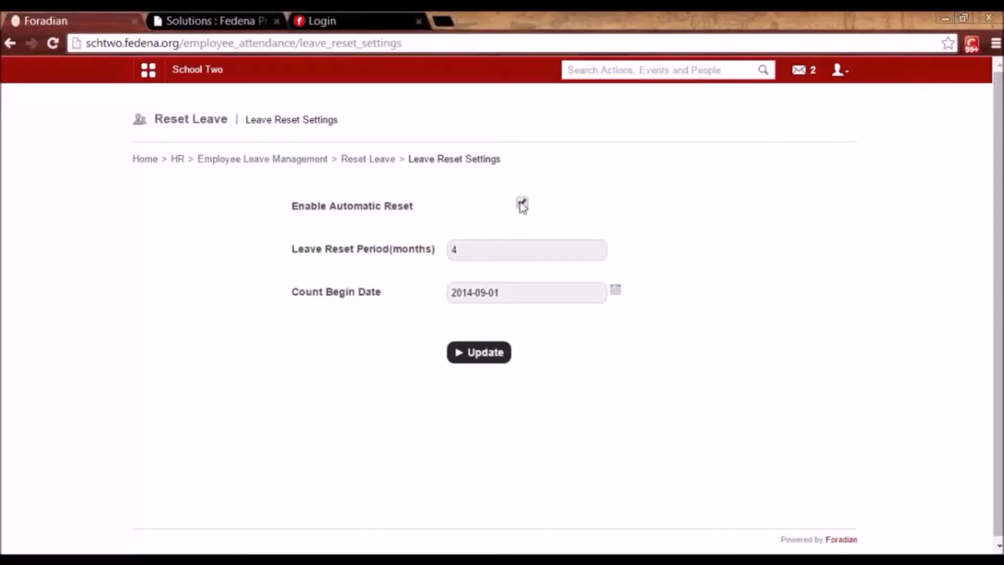
click(380, 164)
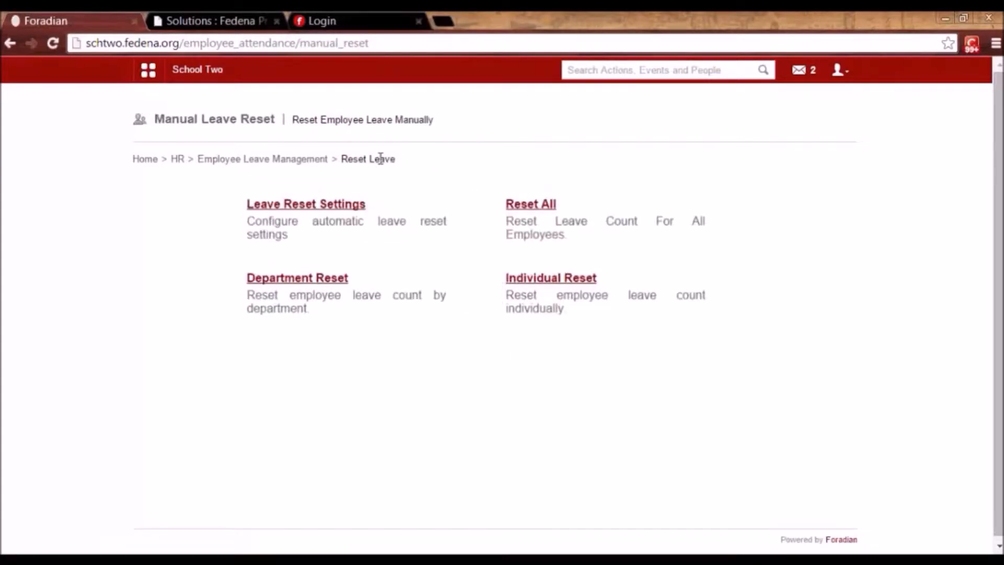
click(535, 210)
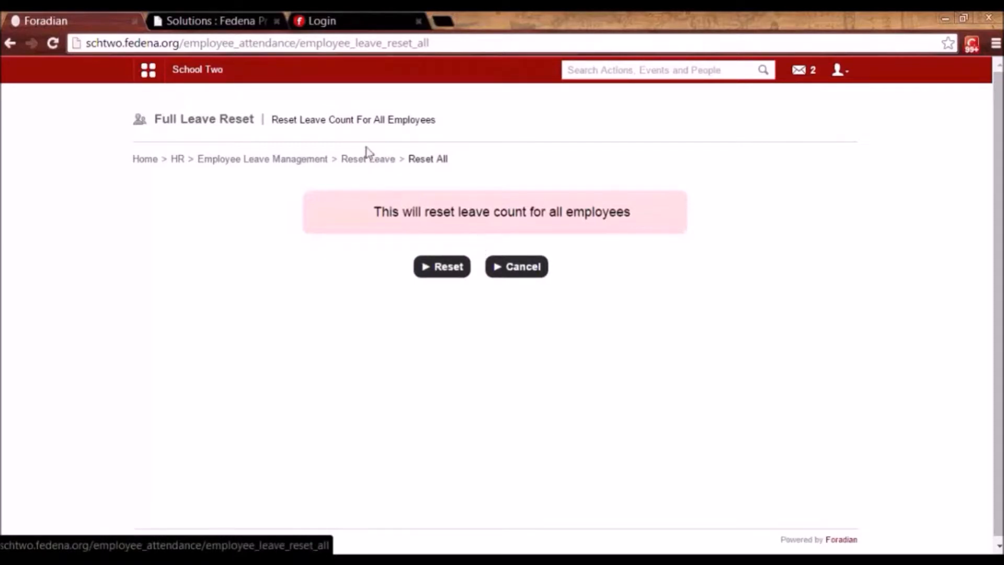
click(362, 164)
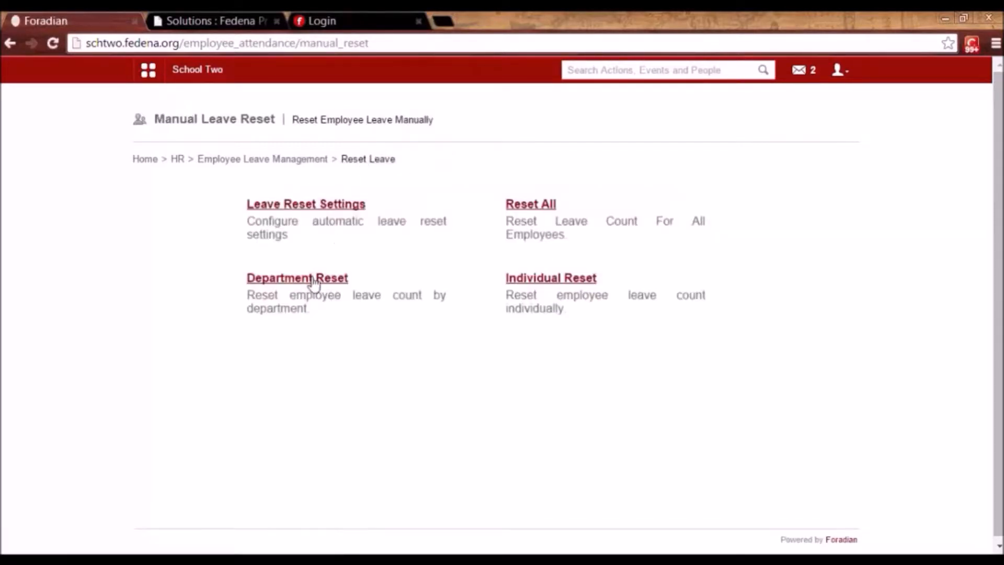
click(312, 278)
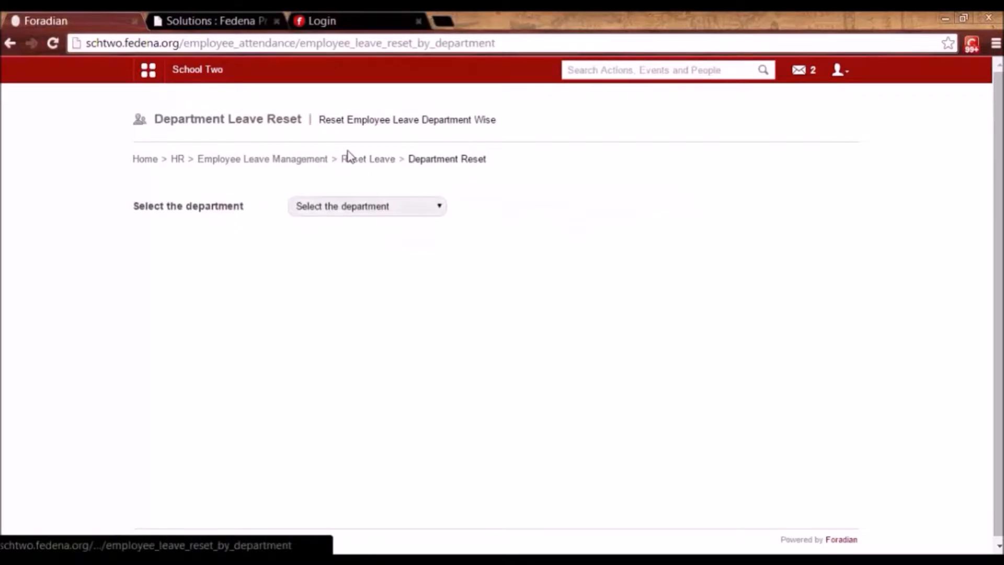
click(359, 166)
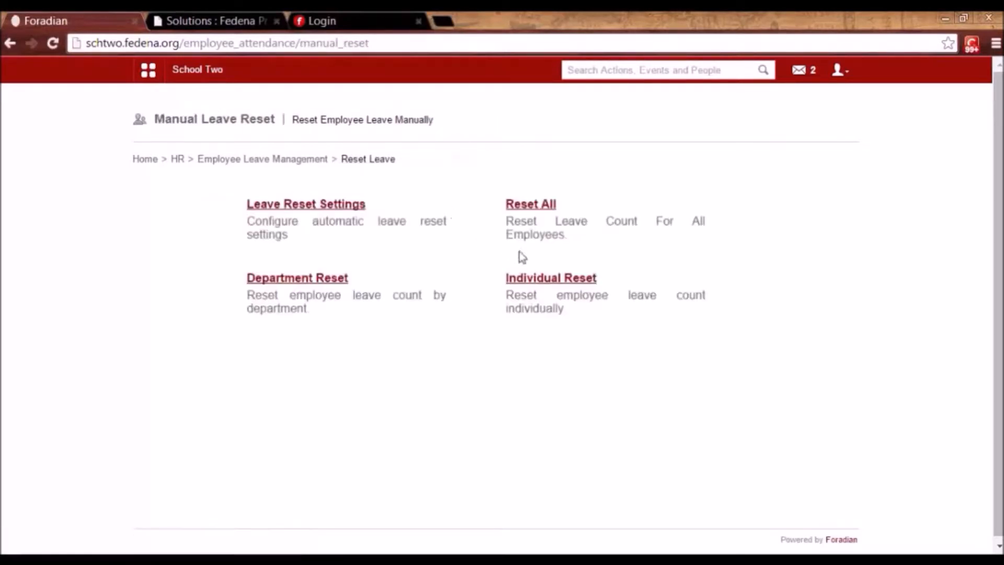
In Individual Reset, search the employee by name, view her leave balances, then return to Employee Leave Management.
click(532, 280)
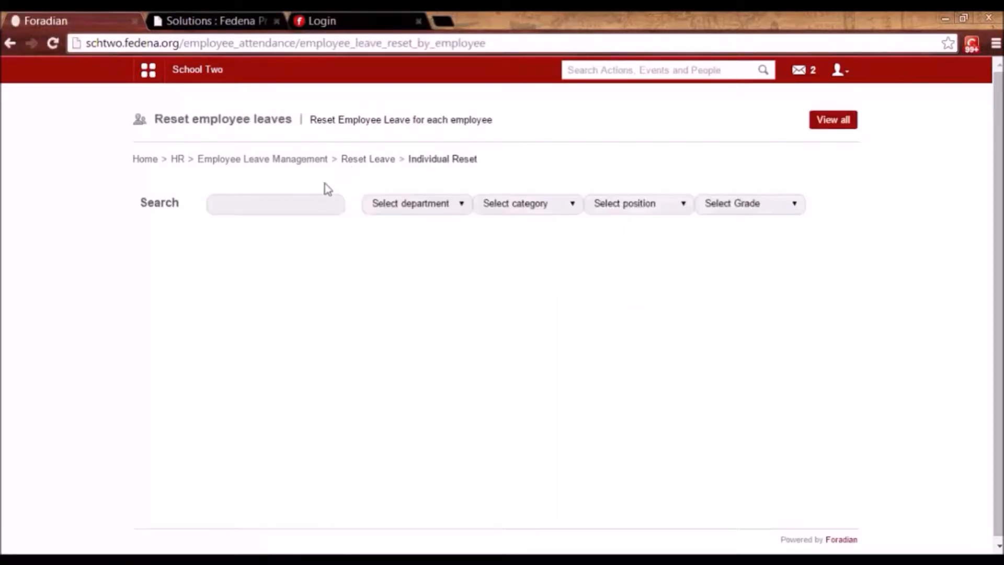
click(313, 202)
text(riya)
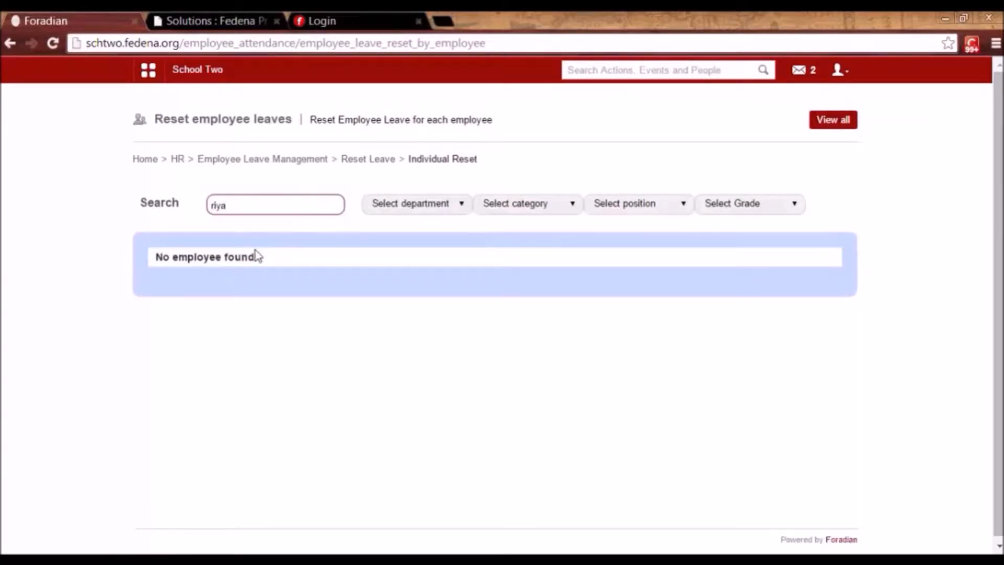
key(Left)
key(Left)
key(Left)
key(BackSpace)
text(d)
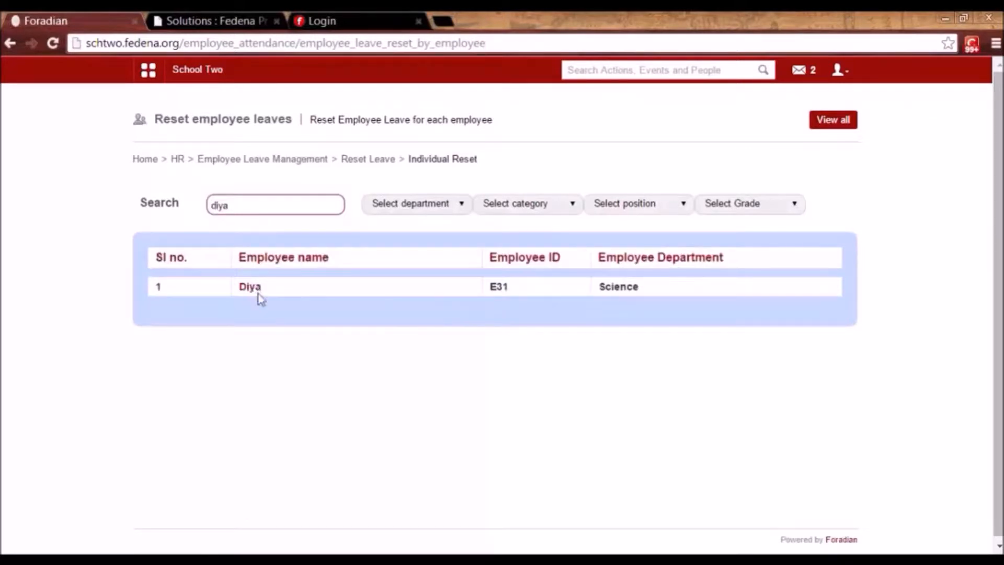
click(253, 290)
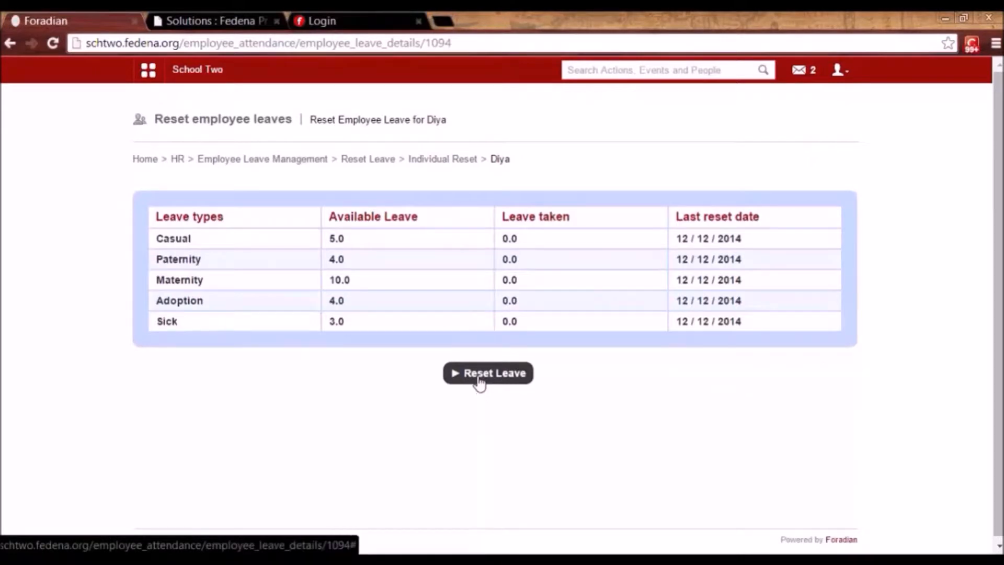
click(308, 163)
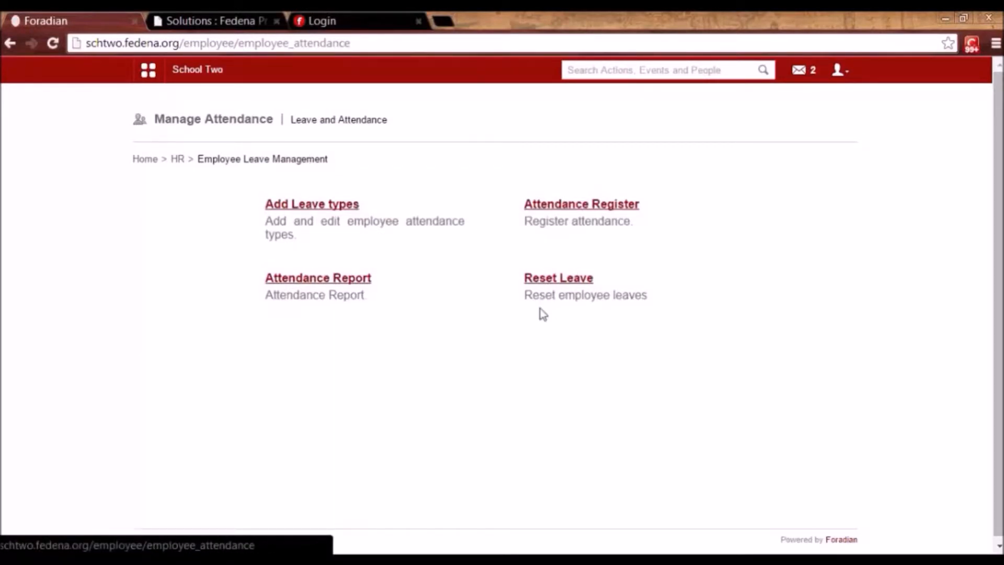
Show the December 2014 attendance register for the Science department.
click(571, 210)
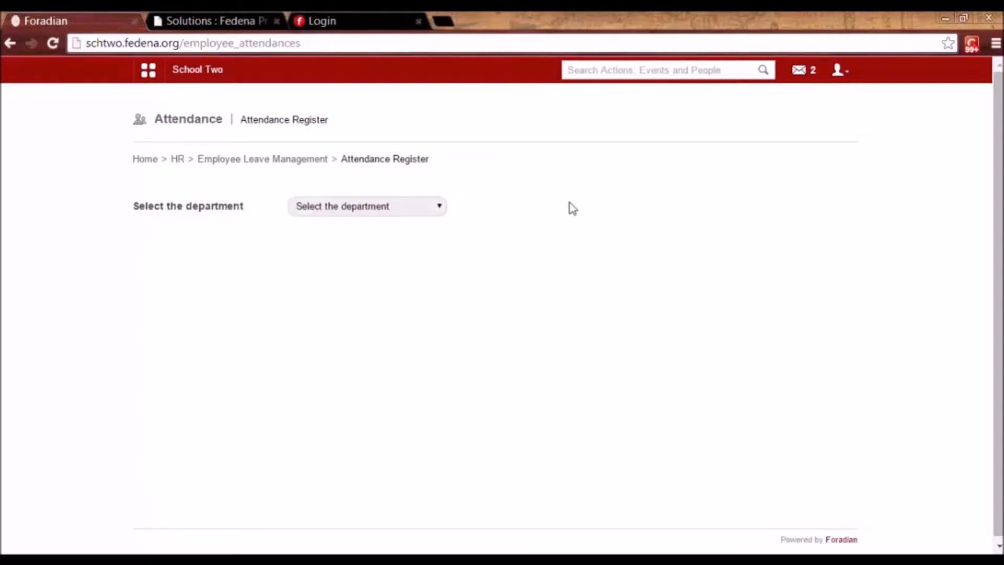
click(424, 203)
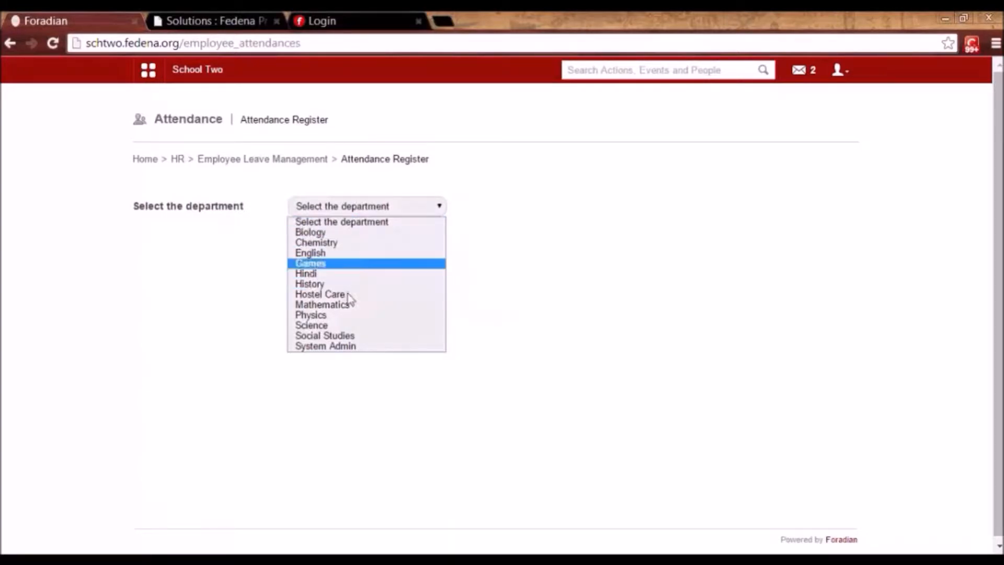
click(341, 325)
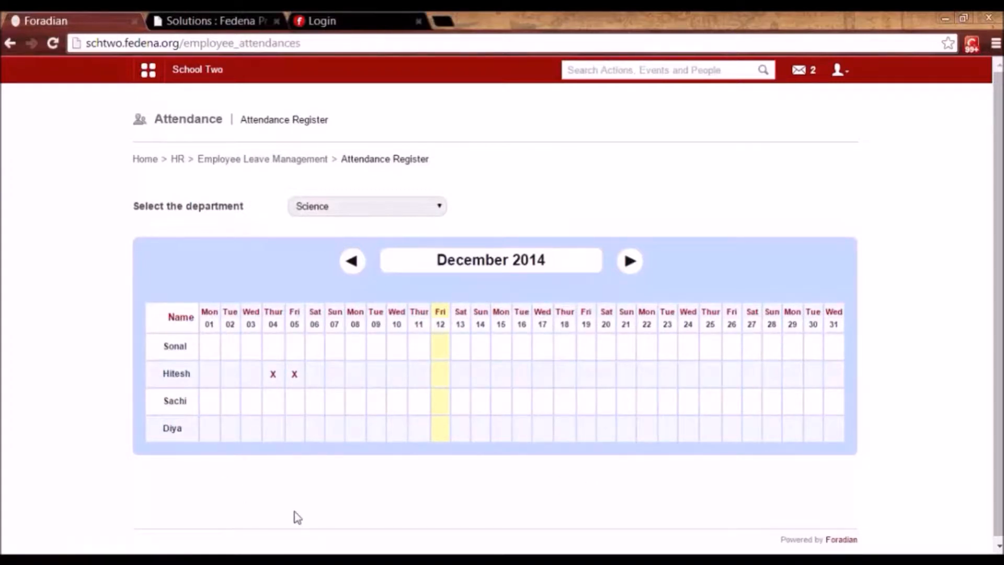
Record a Sick half-day leave on Saturday 13 December with the reason 'unwell'.
click(460, 414)
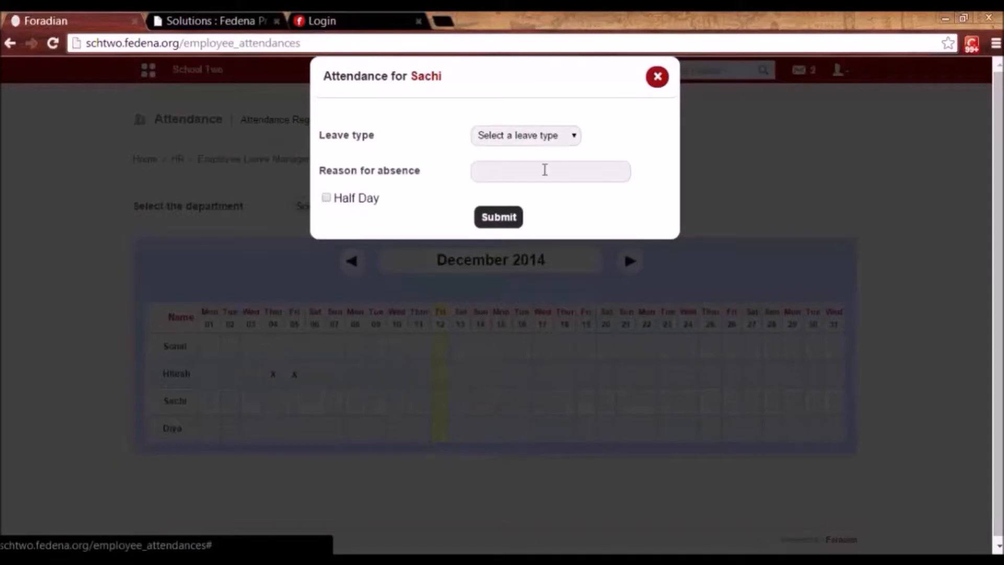
click(539, 136)
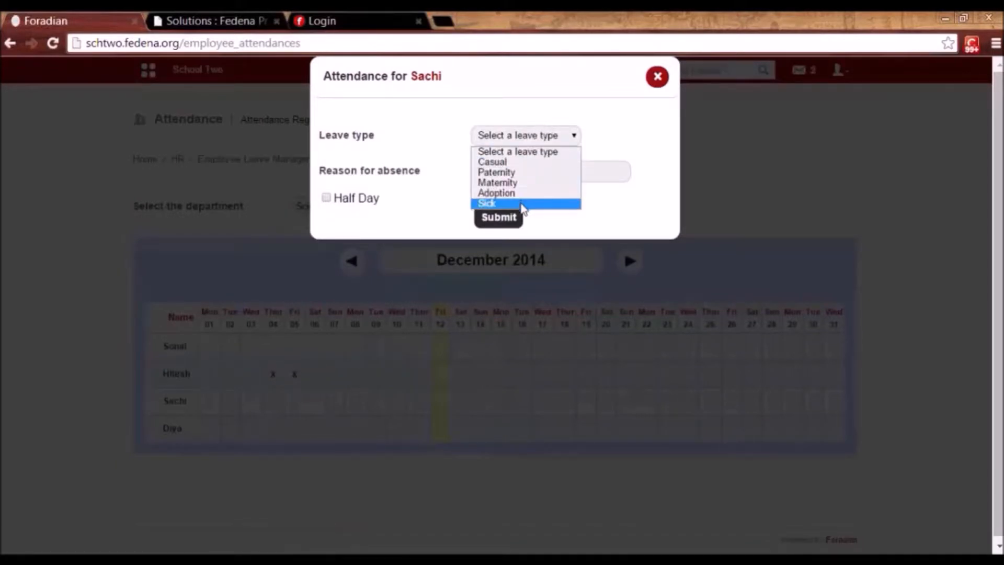
click(523, 204)
click(522, 171)
text(unw)
key(BackSpace)
text(well)
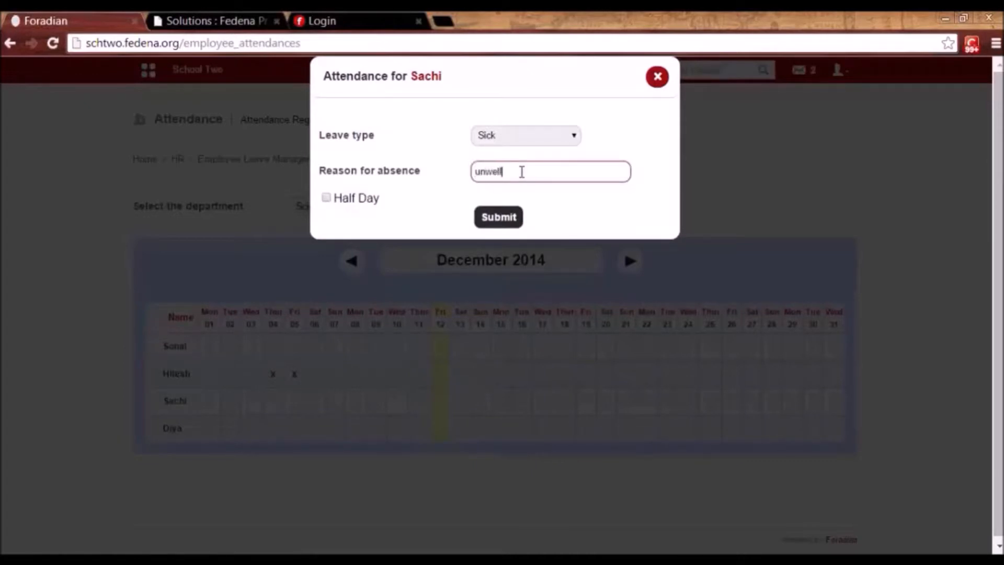
click(325, 197)
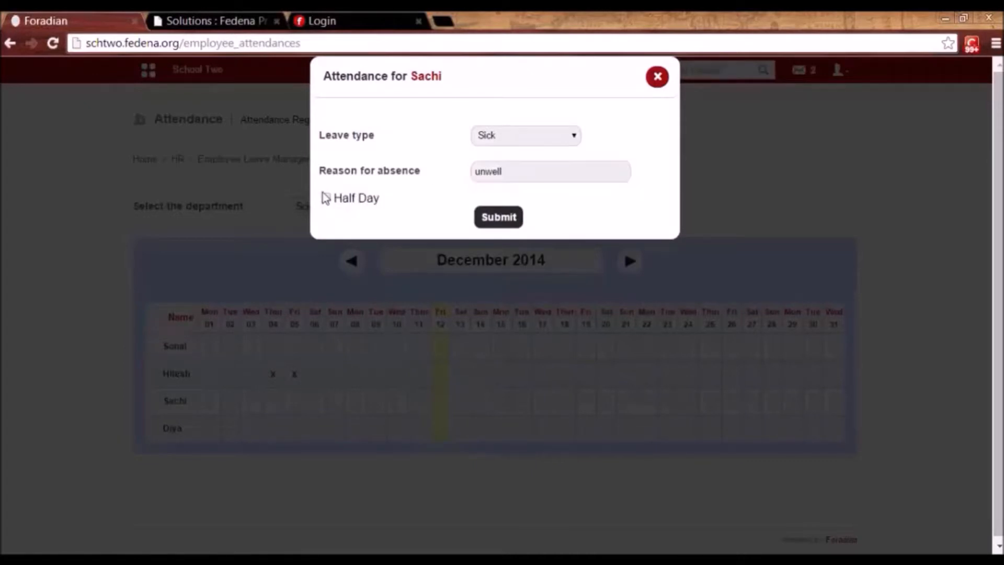
click(326, 197)
click(509, 217)
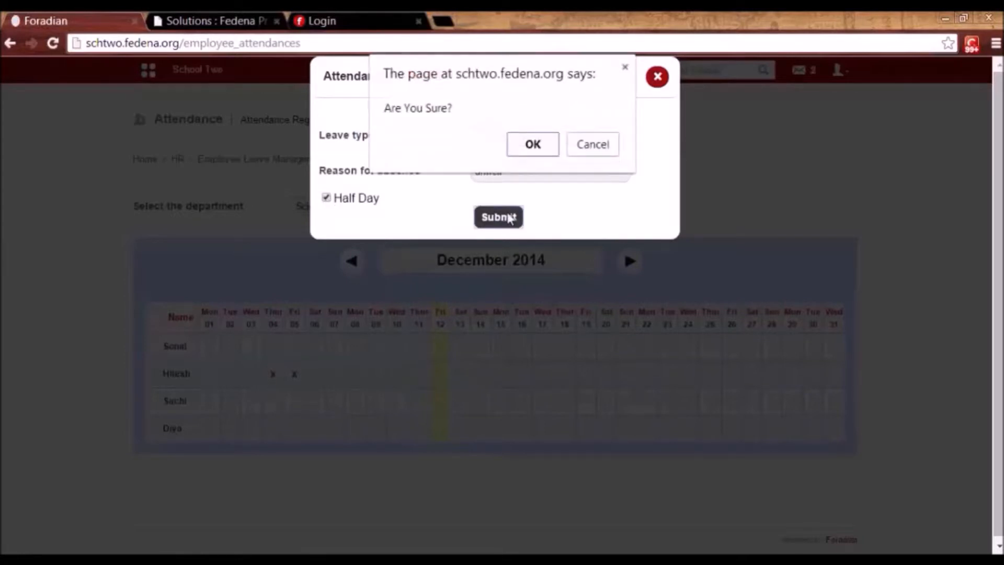
click(536, 143)
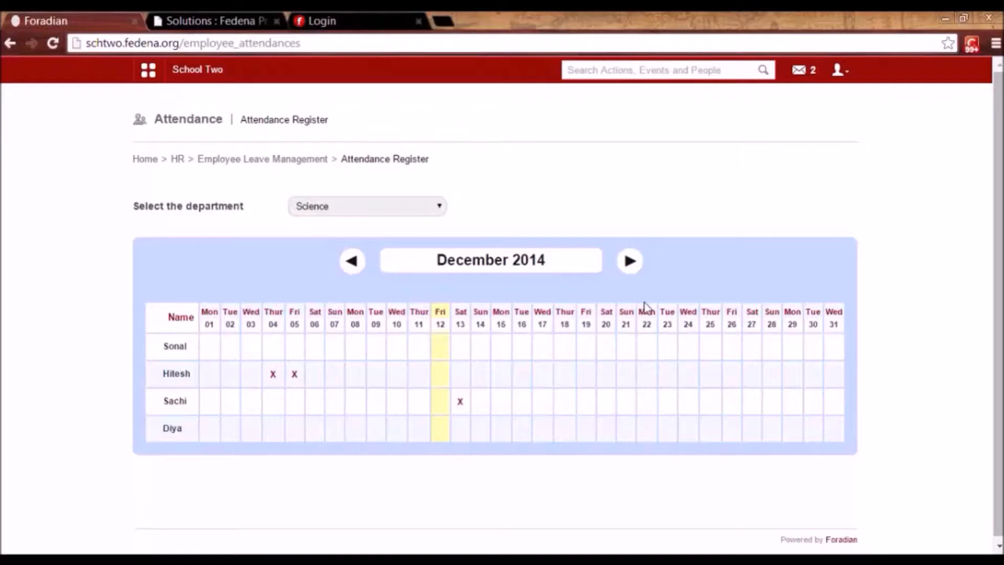
View the Biology department's attendance report (3.5 and 2.0 casual leave days), then return to Employee Leave Management.
click(298, 160)
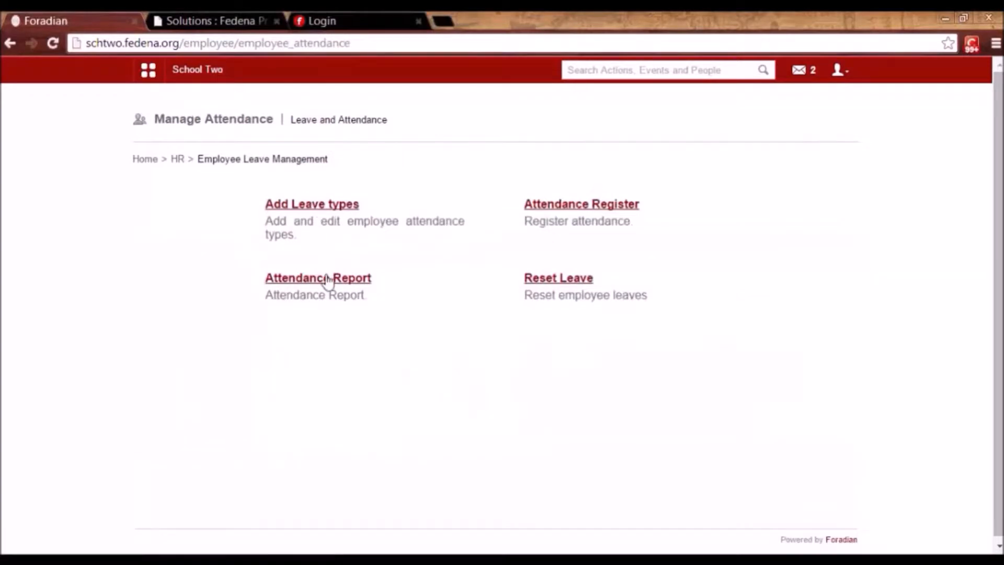
click(328, 278)
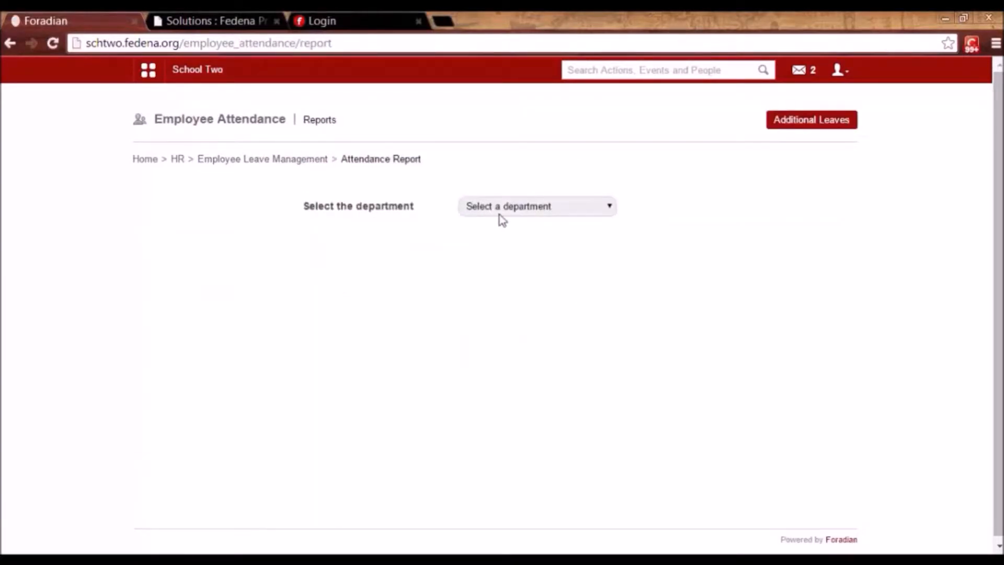
click(520, 211)
click(521, 242)
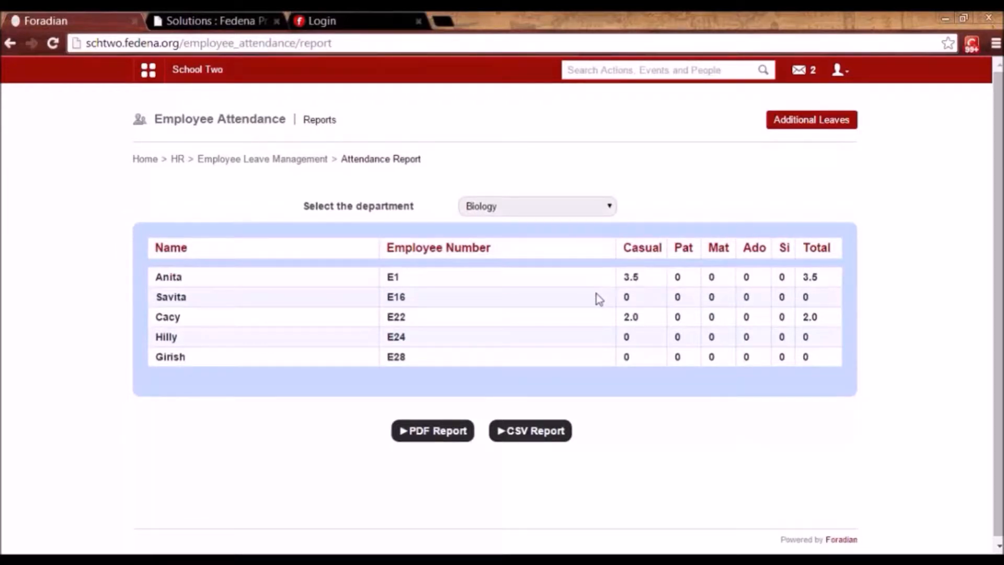
click(265, 160)
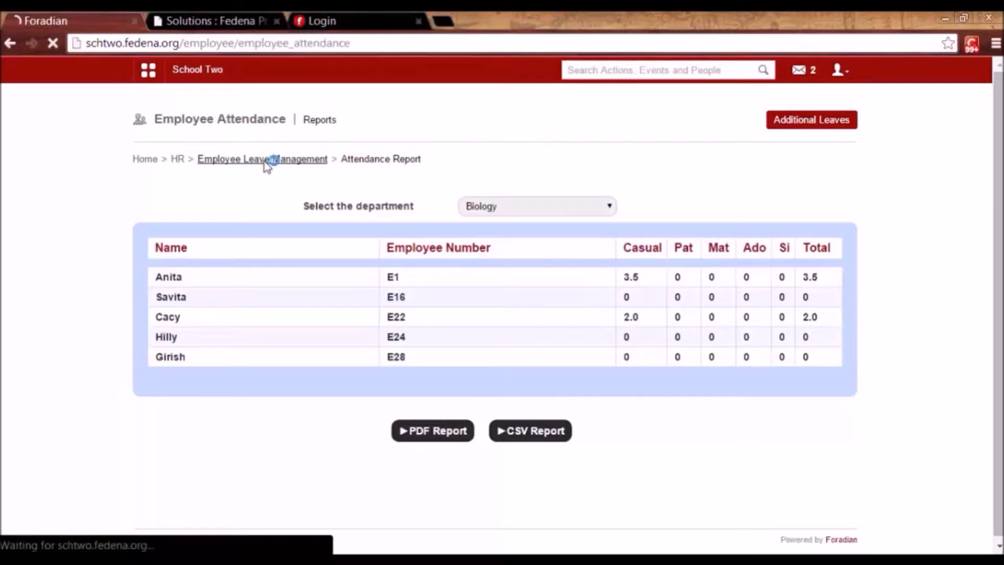
Start an individual monthly payslip for an employee from the Science department list.
click(178, 159)
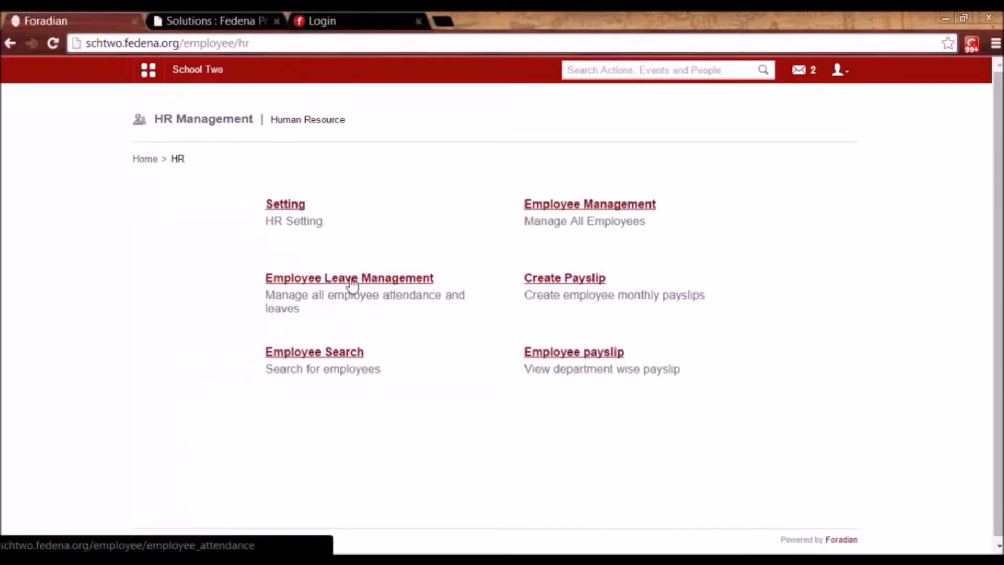
click(592, 281)
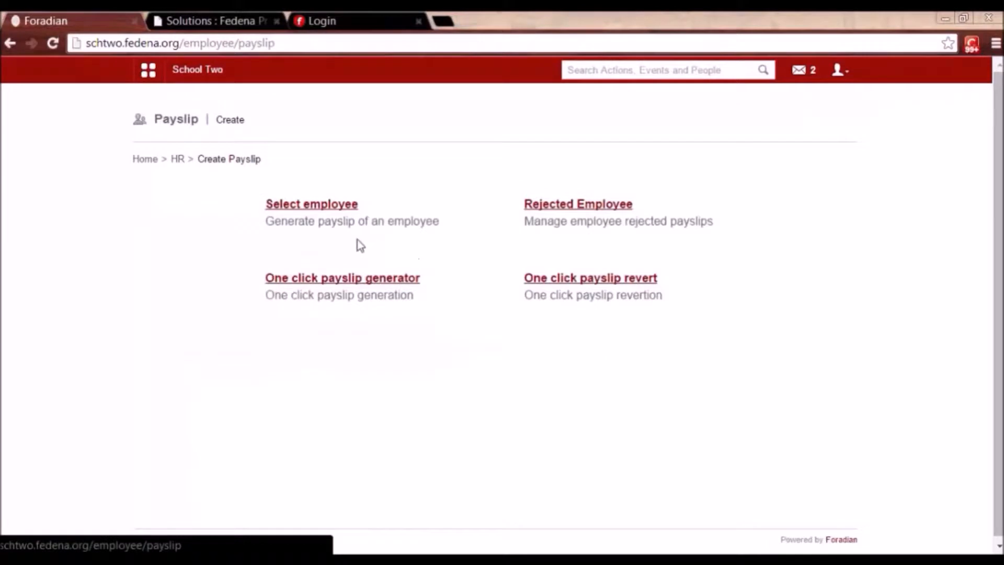
click(330, 209)
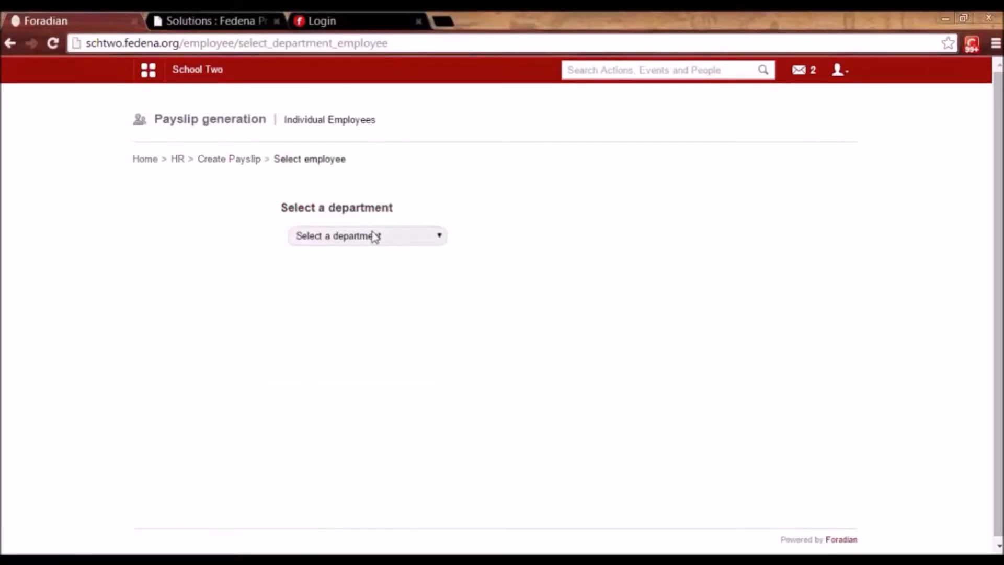
click(374, 236)
click(342, 354)
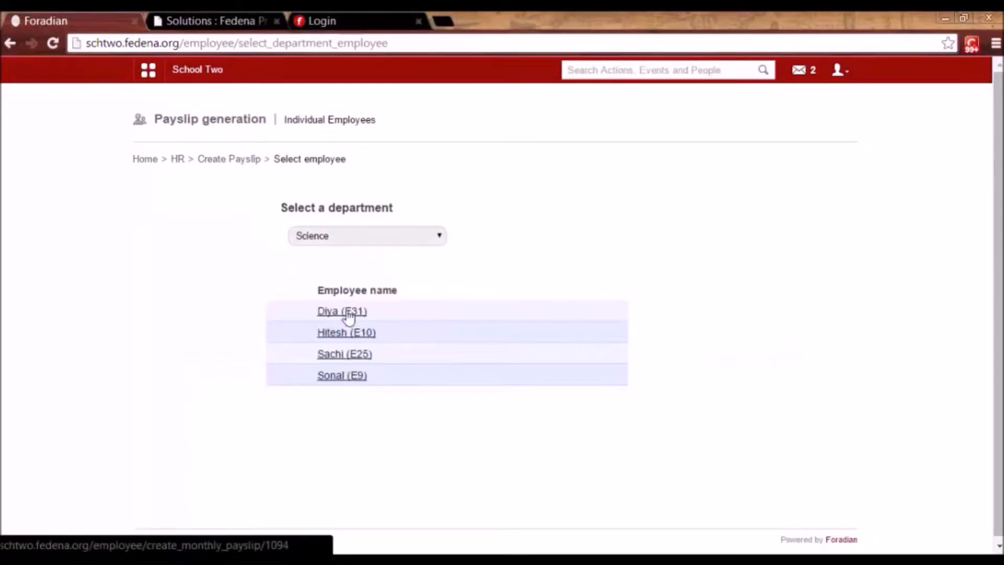
click(348, 312)
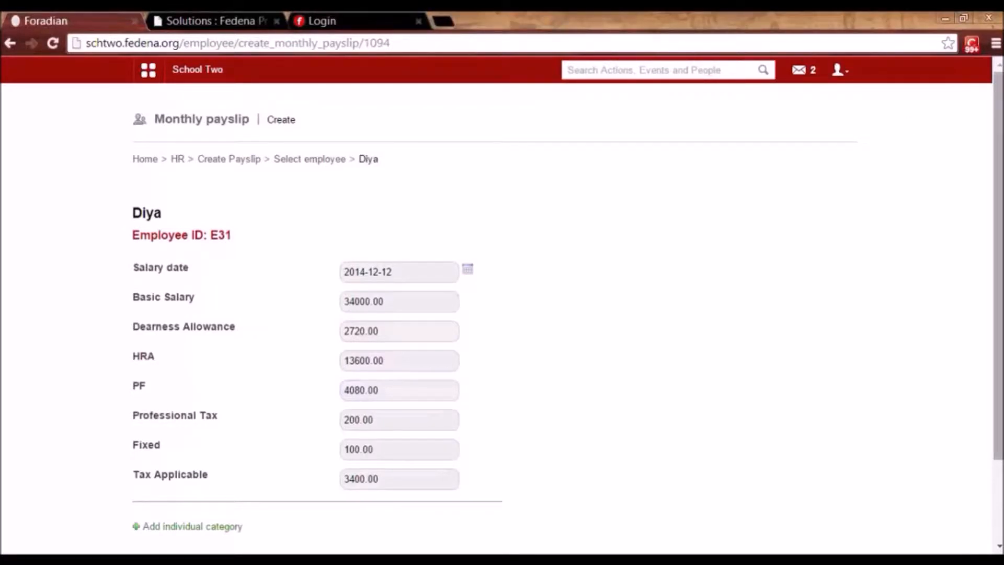
Add and then remove an individual category, keep date 2014-12-12, and create the December 2014 payslip.
drag(999, 375, 999, 423)
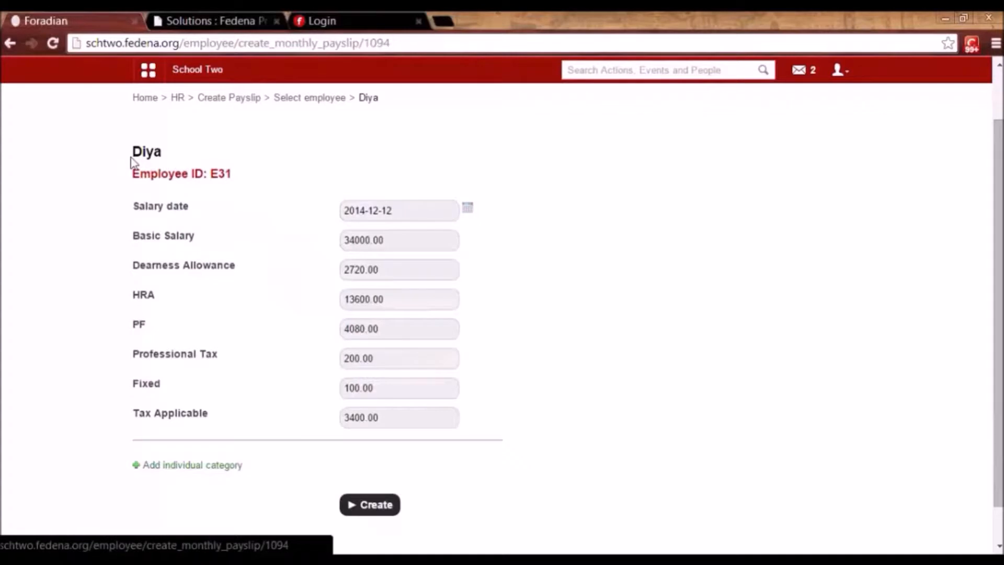
click(193, 465)
scroll(193, 464, down, 3)
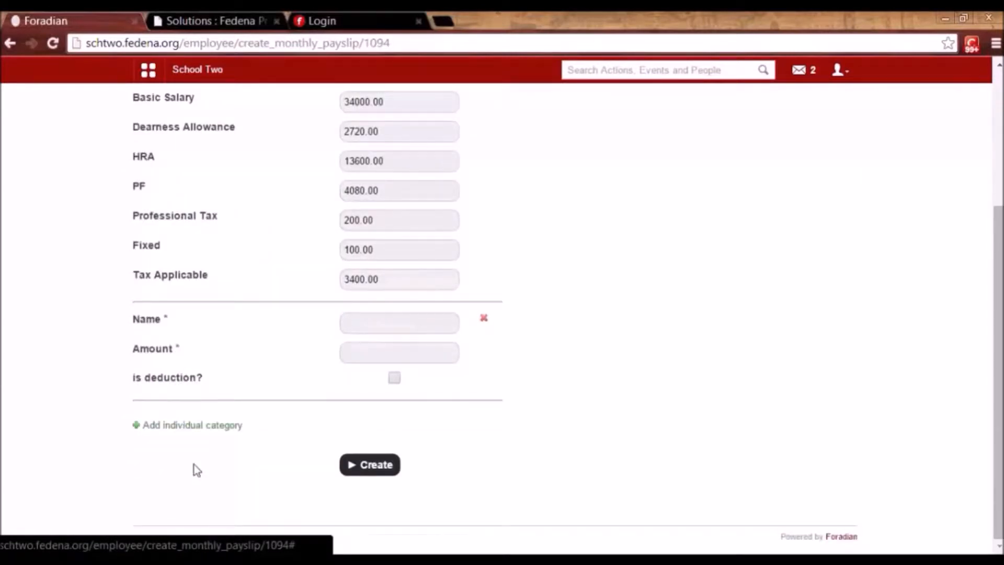
drag(1000, 356, 1002, 311)
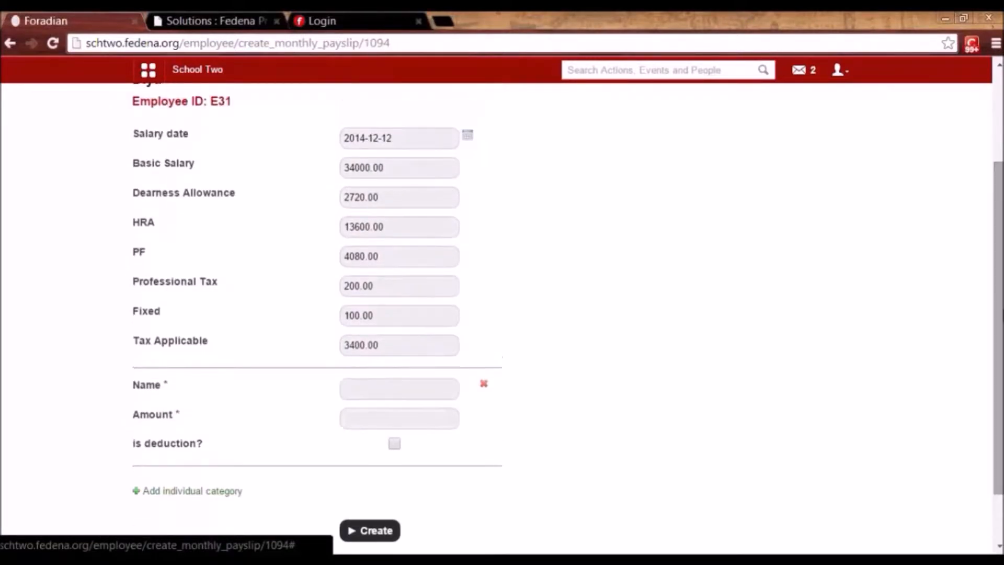
click(396, 387)
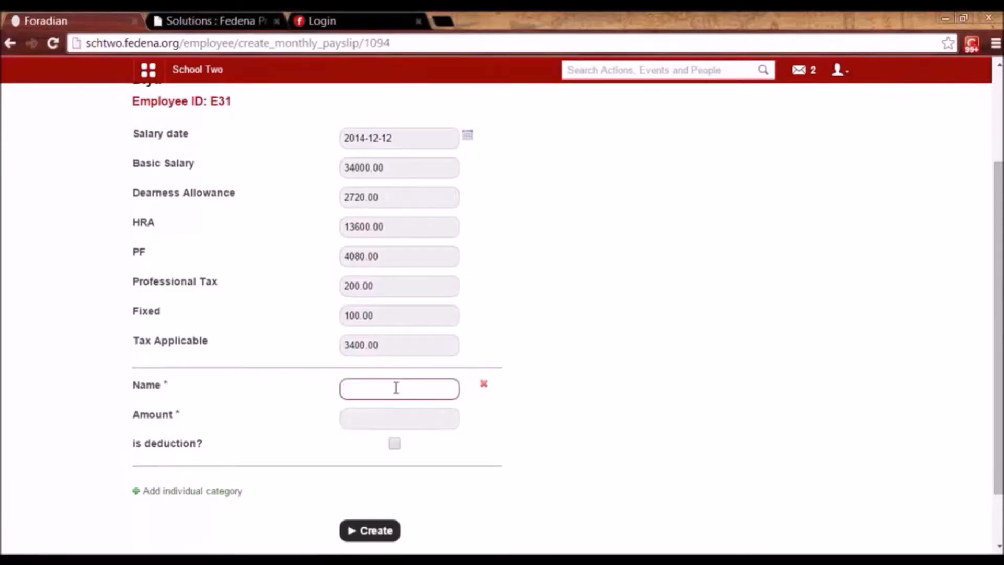
click(391, 420)
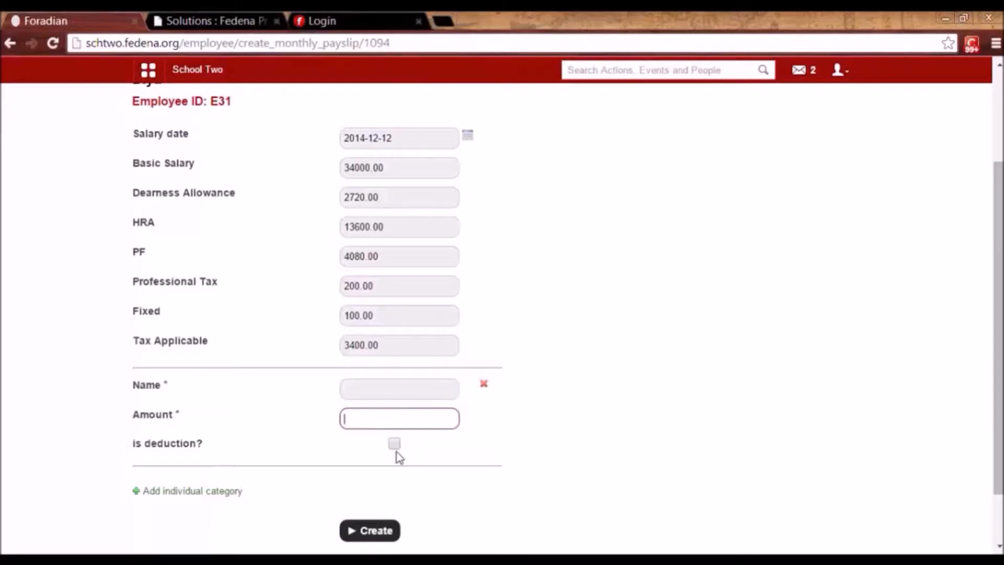
click(483, 384)
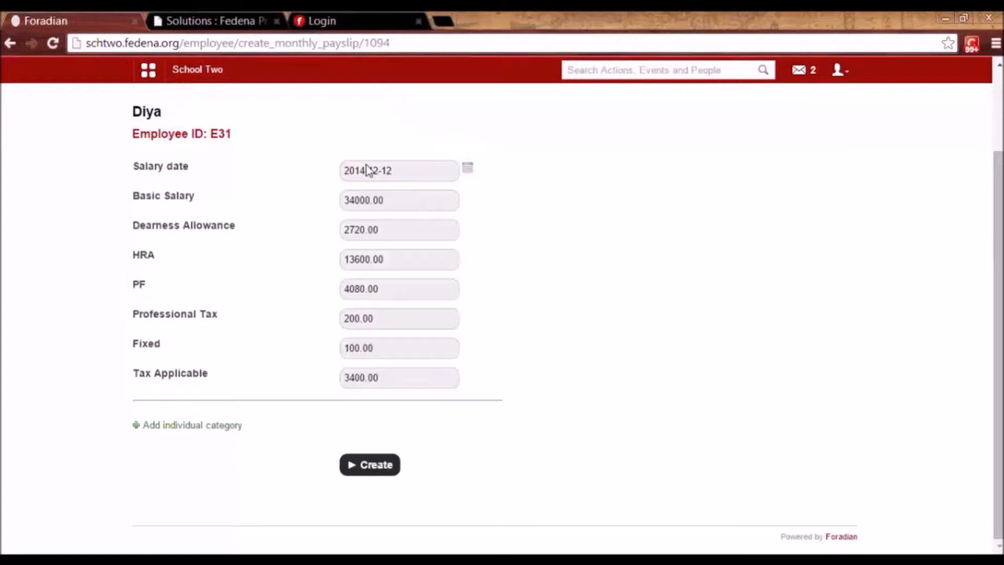
click(468, 168)
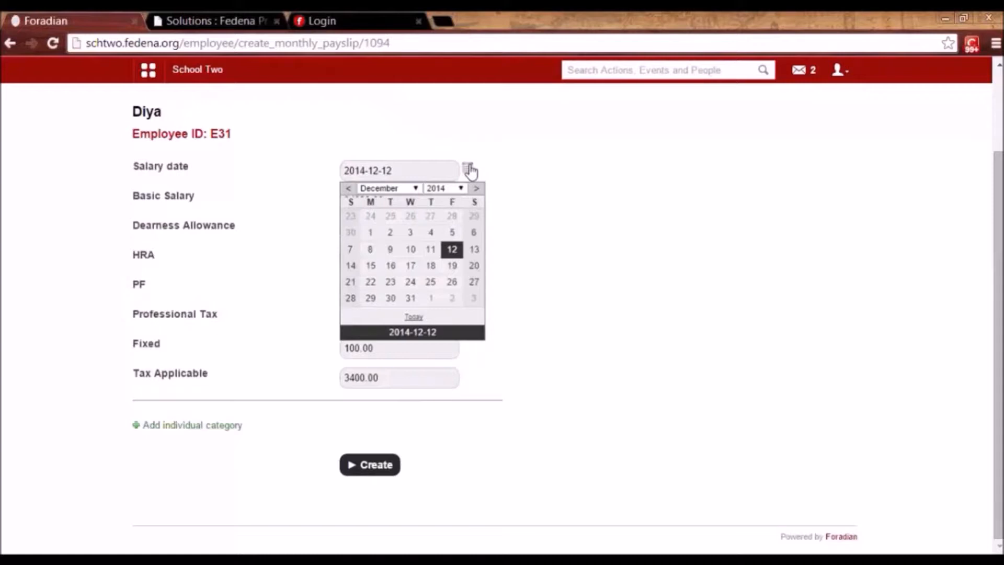
click(582, 233)
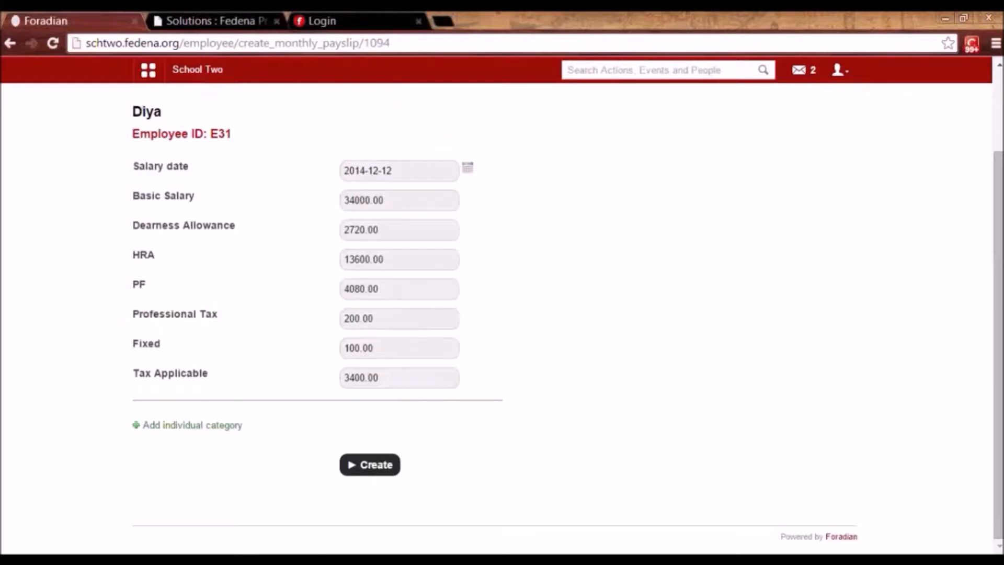
click(383, 469)
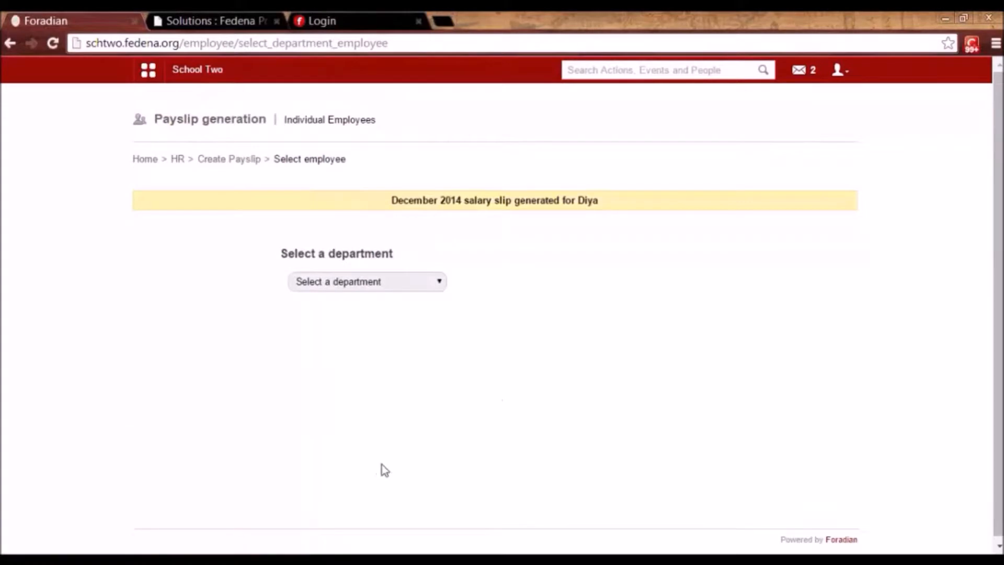
List all departments' December 2014 payslips in Finance and open the pending one in row 3.
click(148, 69)
click(505, 103)
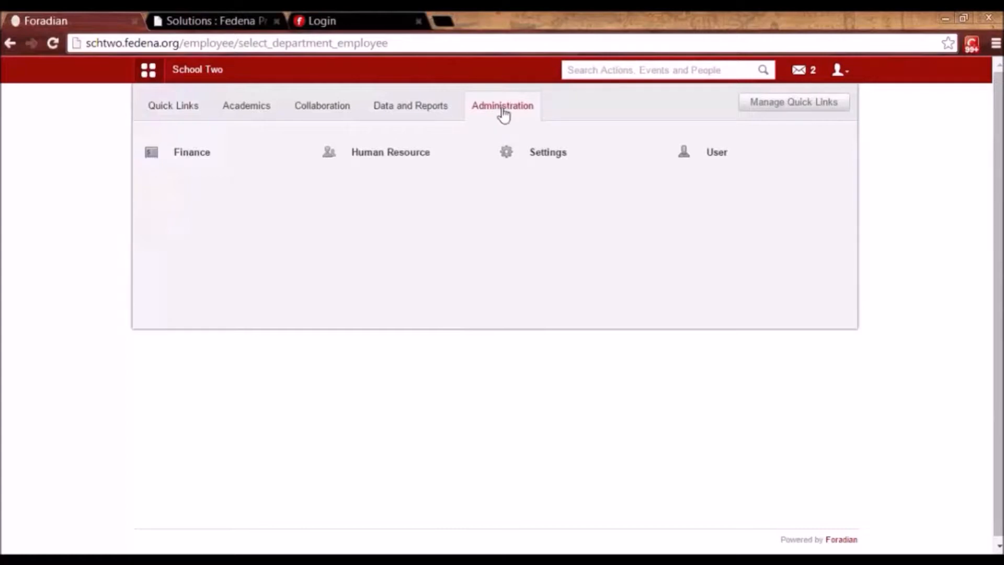
click(192, 151)
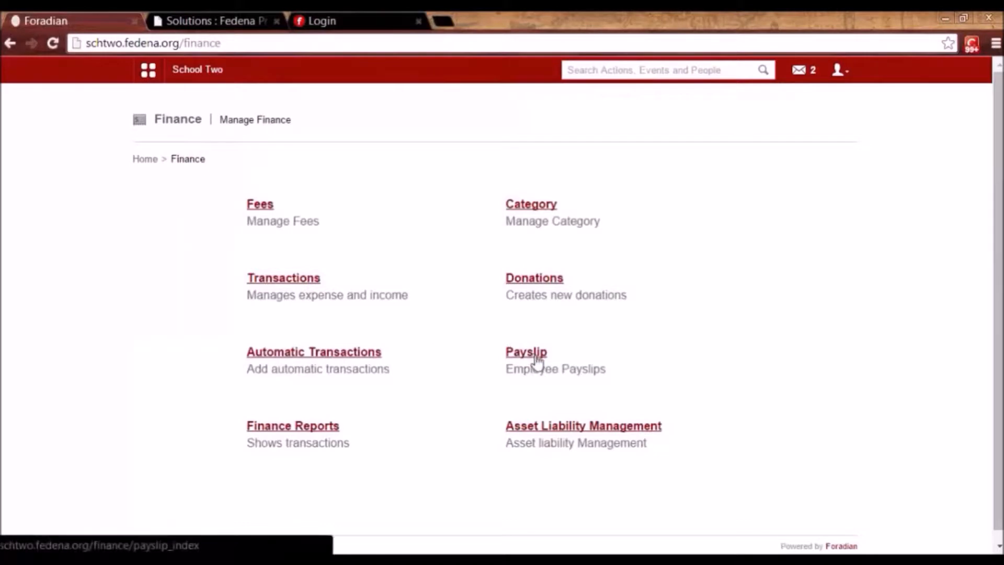
click(538, 361)
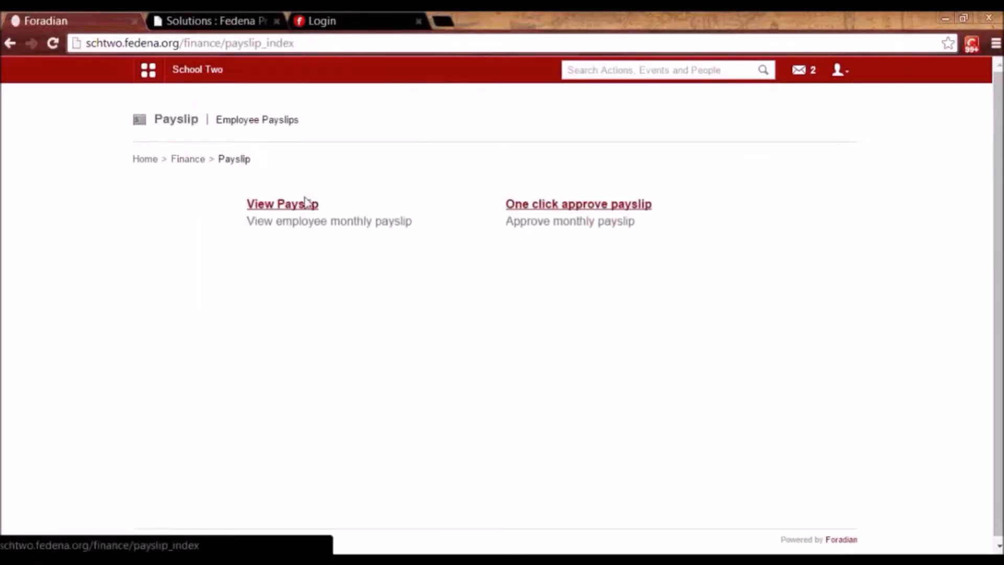
click(279, 208)
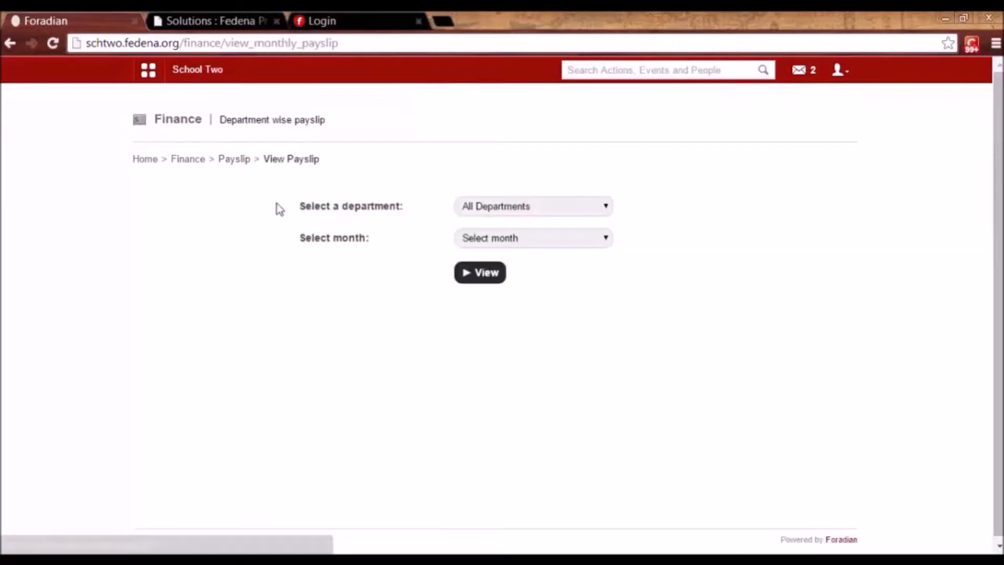
click(530, 241)
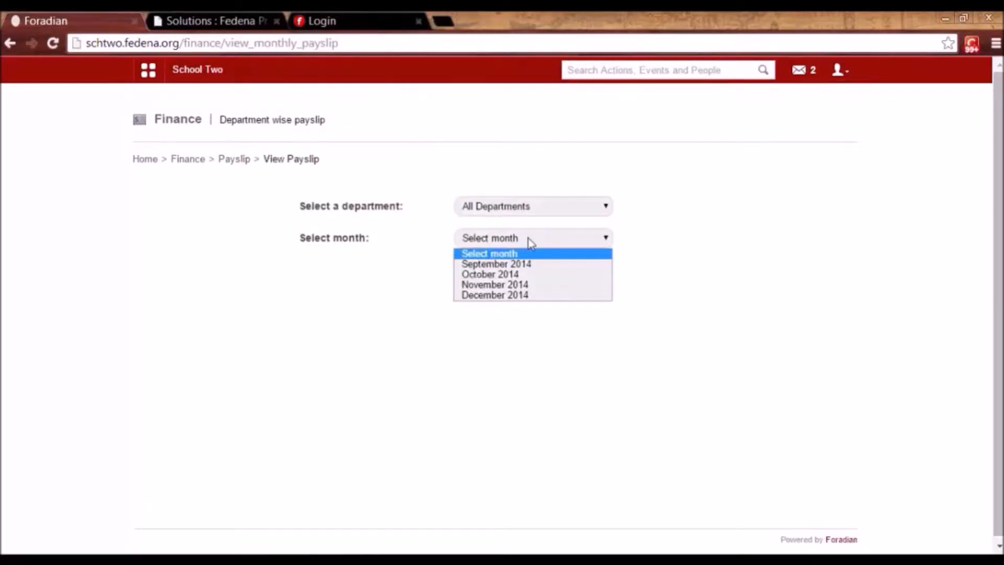
click(524, 296)
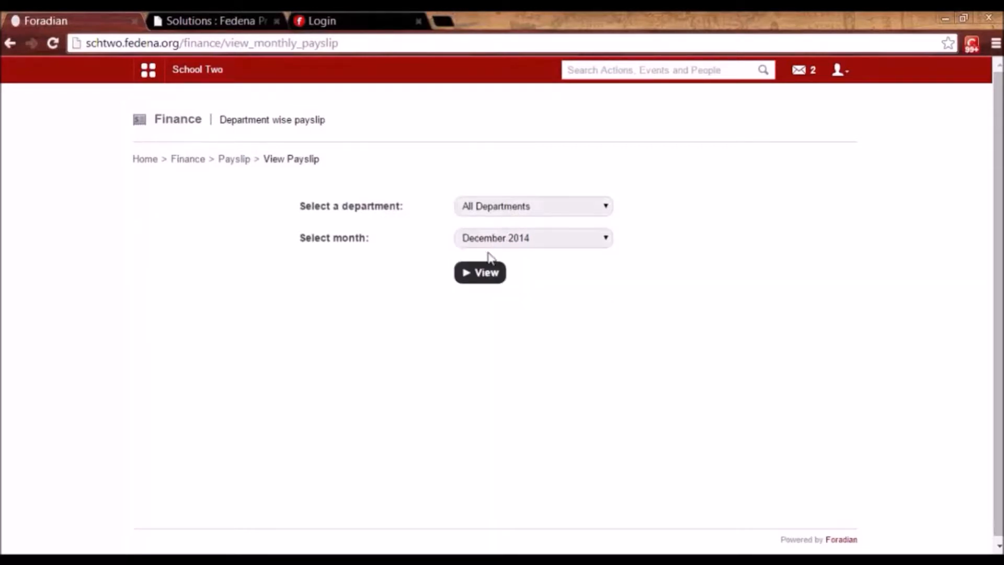
click(483, 281)
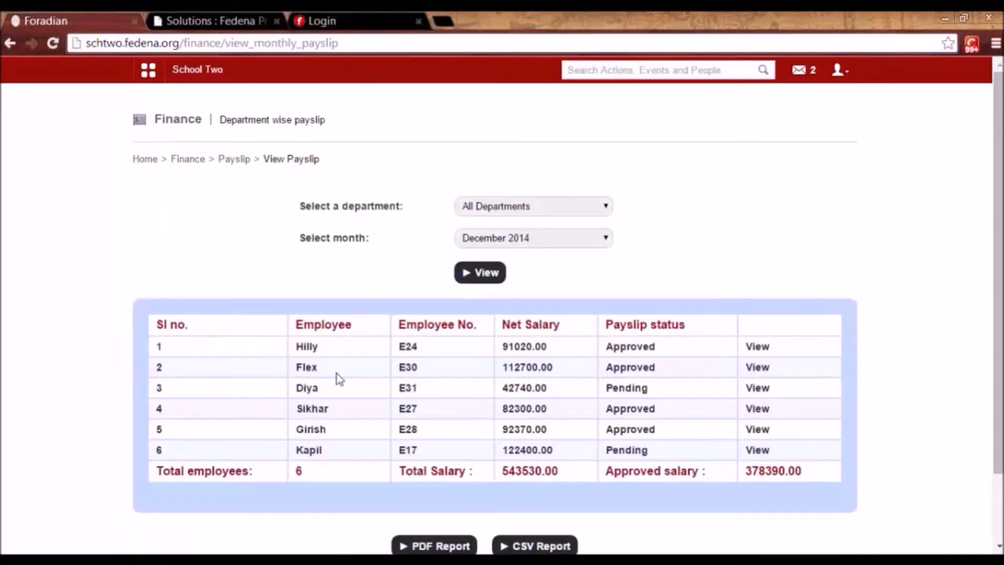
click(759, 391)
drag(998, 366, 996, 497)
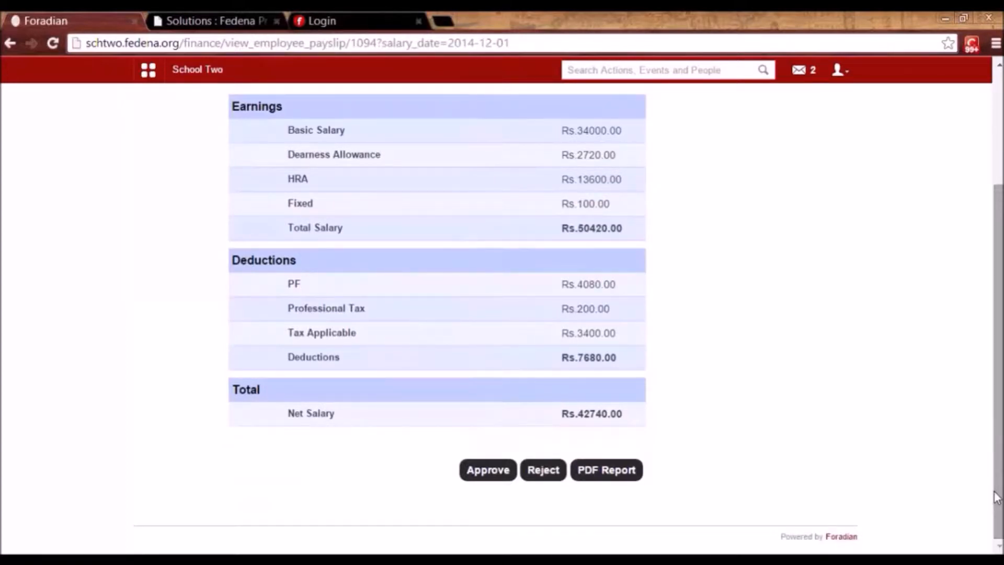
Reject the December 2014 payslip with the reason 'incorrect pf'.
click(545, 473)
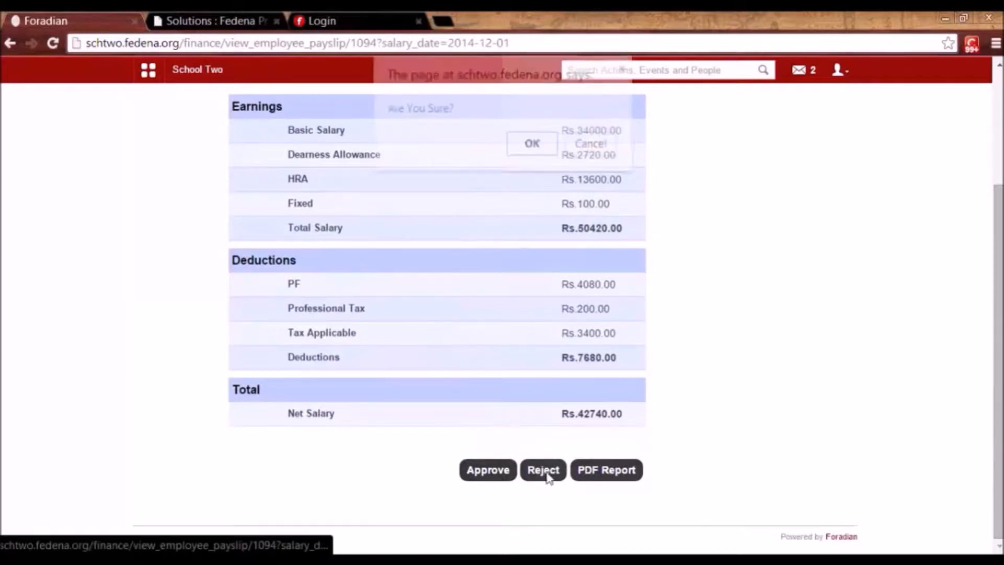
click(538, 149)
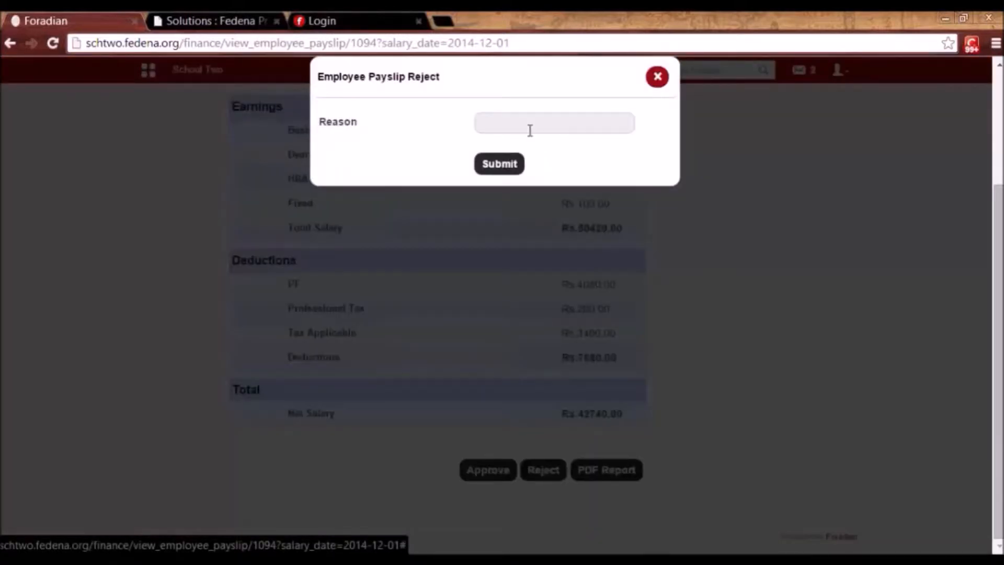
click(530, 128)
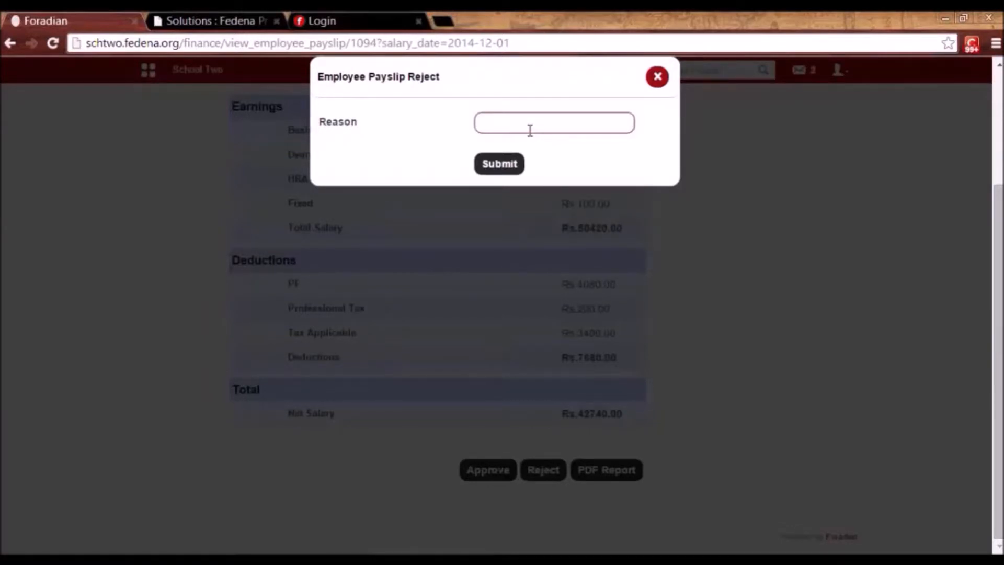
text(incorrect pf)
click(499, 163)
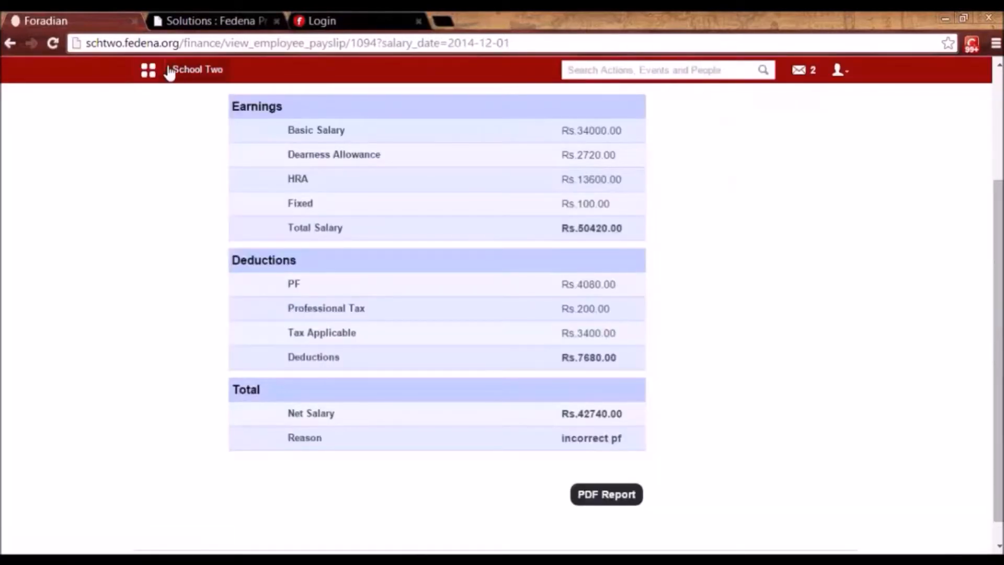
click(148, 70)
click(502, 123)
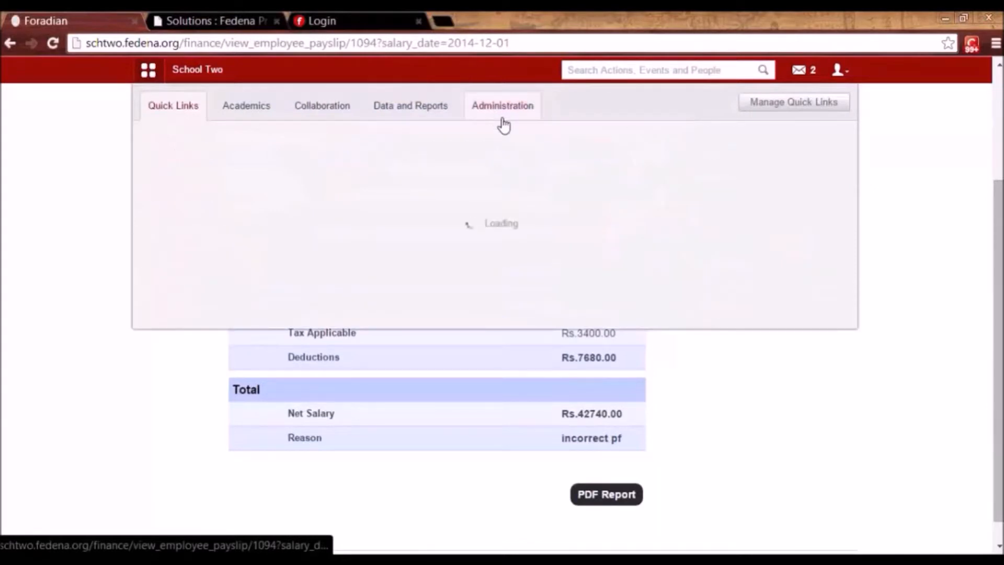
Find the Science employee's rejected December 2014 payslip in HR's rejected payslips.
click(406, 157)
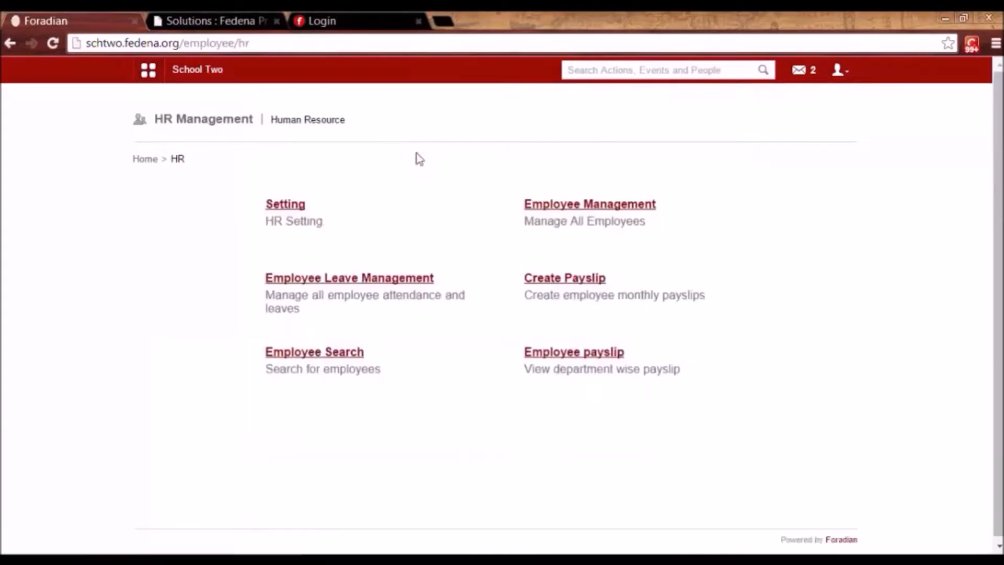
click(560, 282)
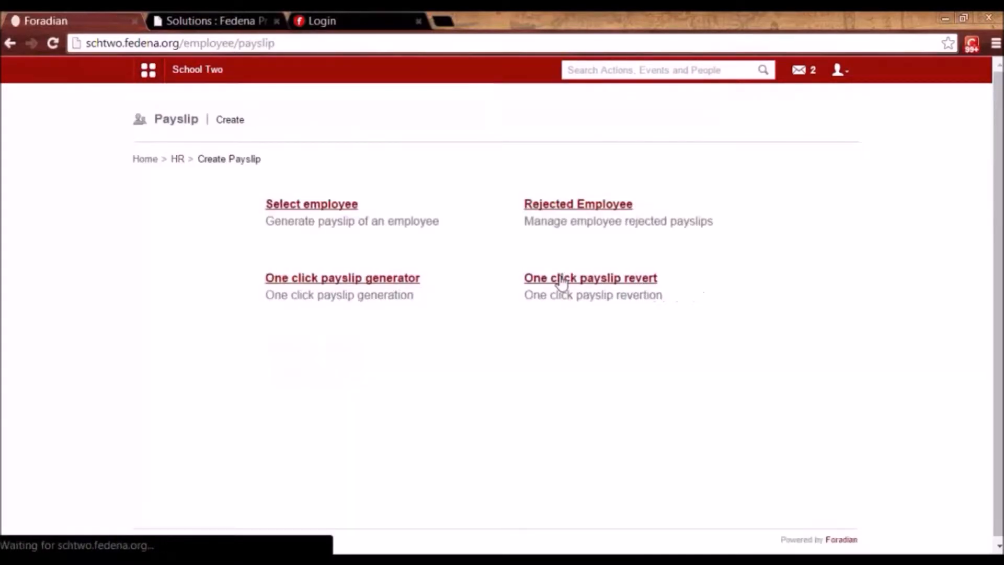
click(558, 207)
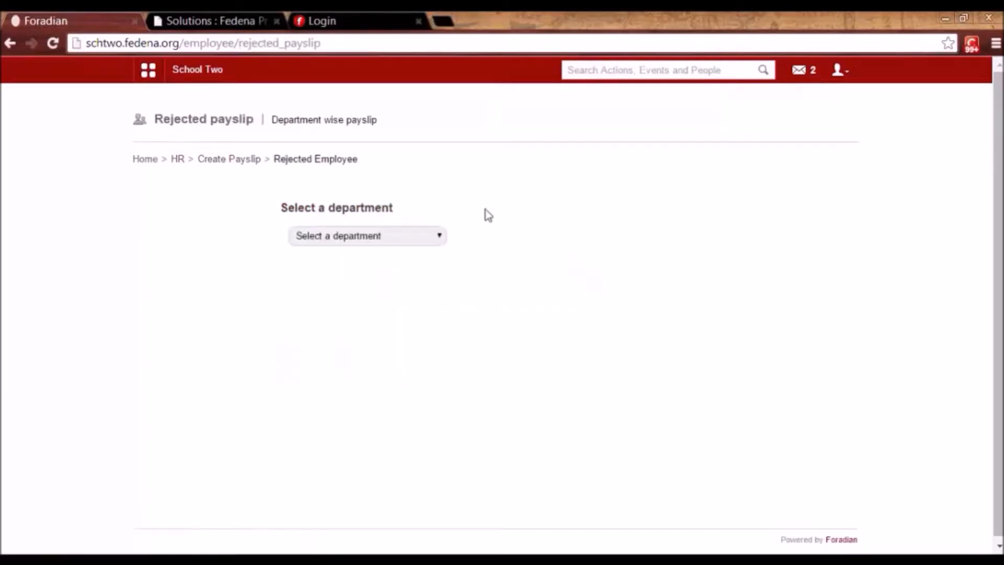
click(415, 240)
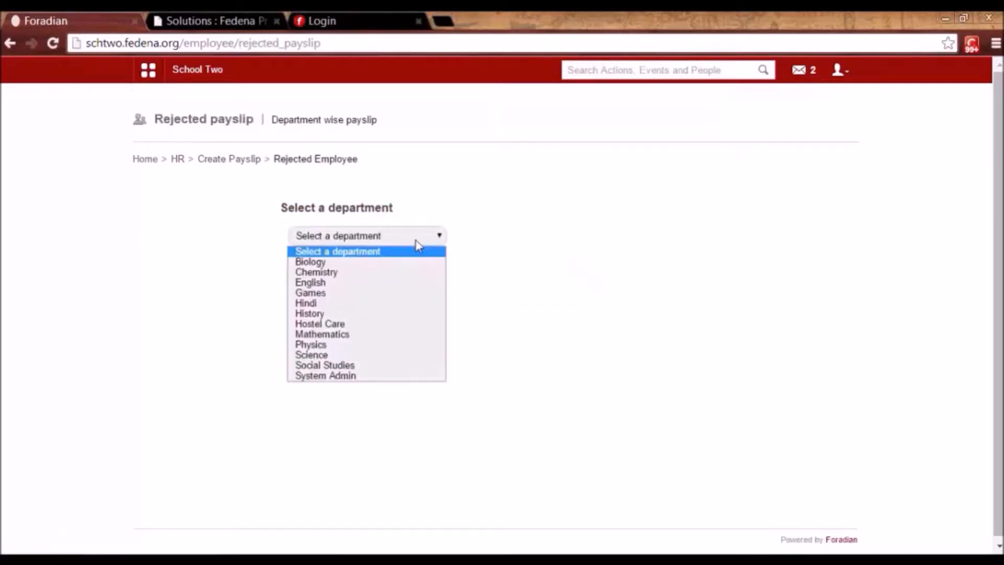
click(366, 357)
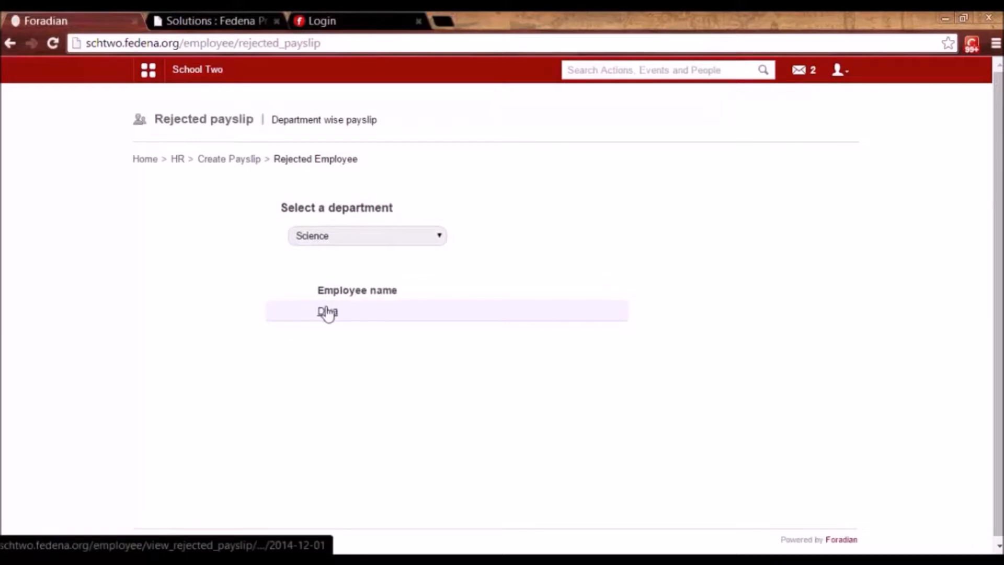
click(326, 311)
click(347, 236)
click(348, 263)
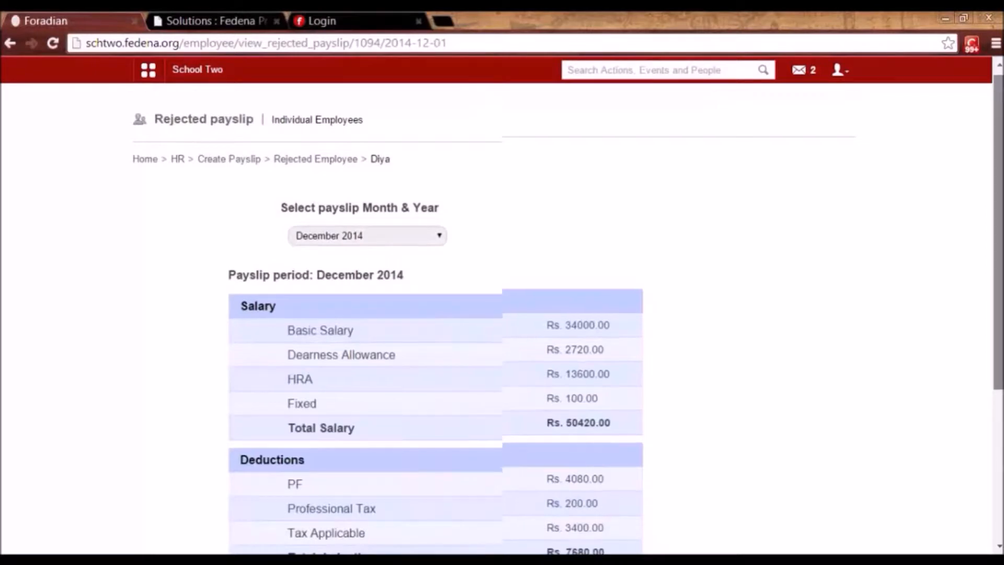
Resubmit the rejected payslip from its edit form so it is generated again.
scroll(946, 507, down, 4)
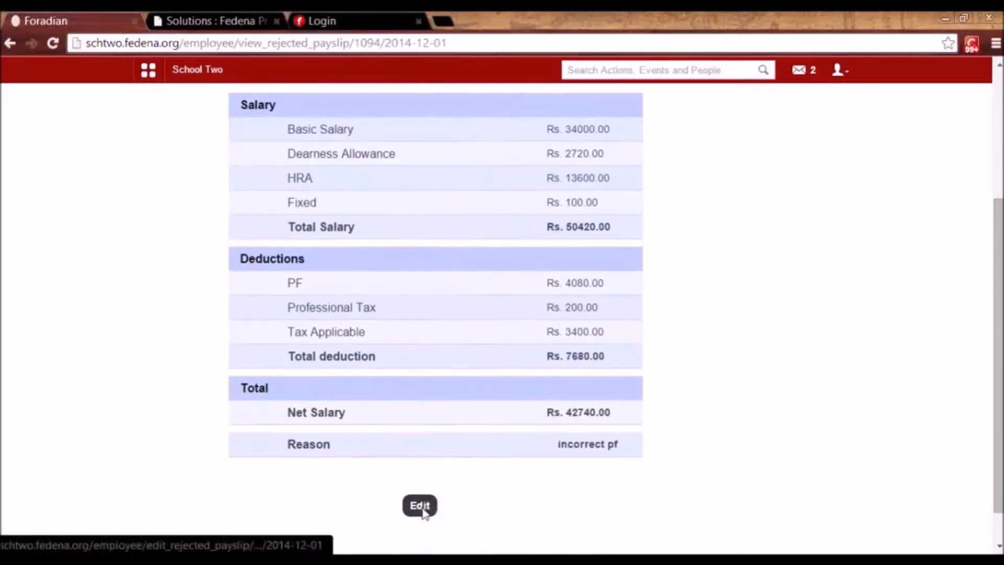
click(420, 505)
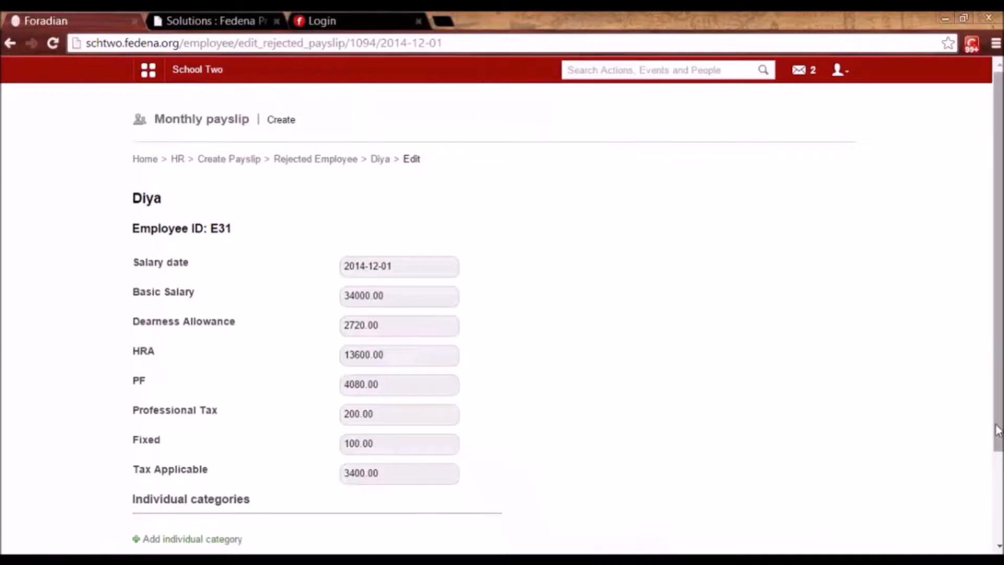
scroll(997, 428, down, 2)
click(380, 494)
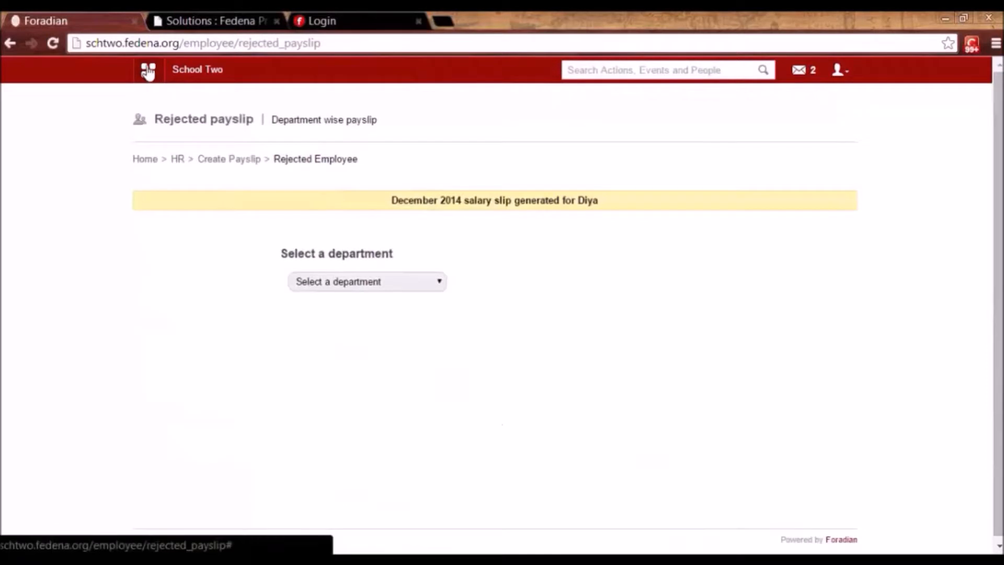
click(148, 69)
click(510, 105)
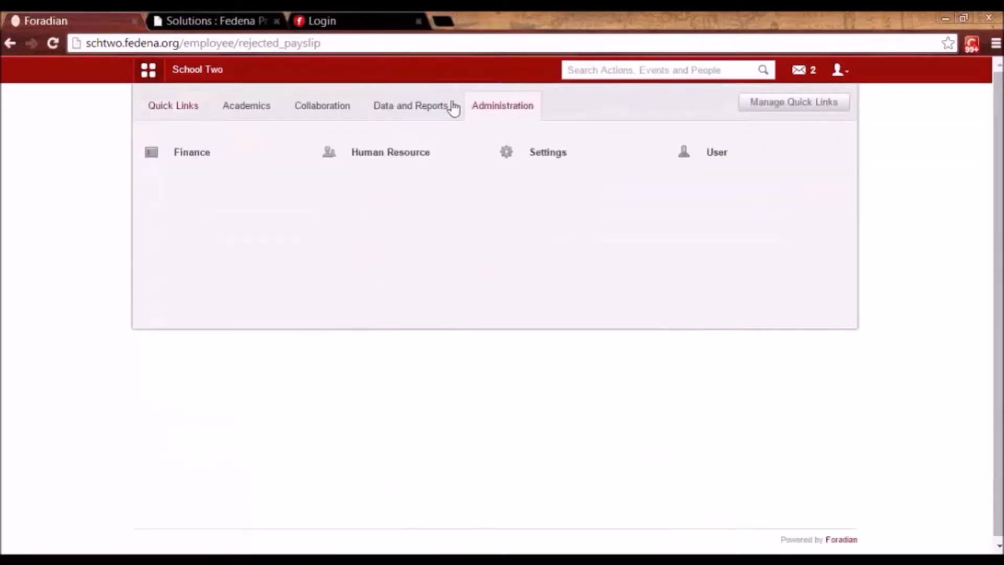
Open the pending December 2014 payslip in row 3 of Finance's View Payslip list.
click(211, 149)
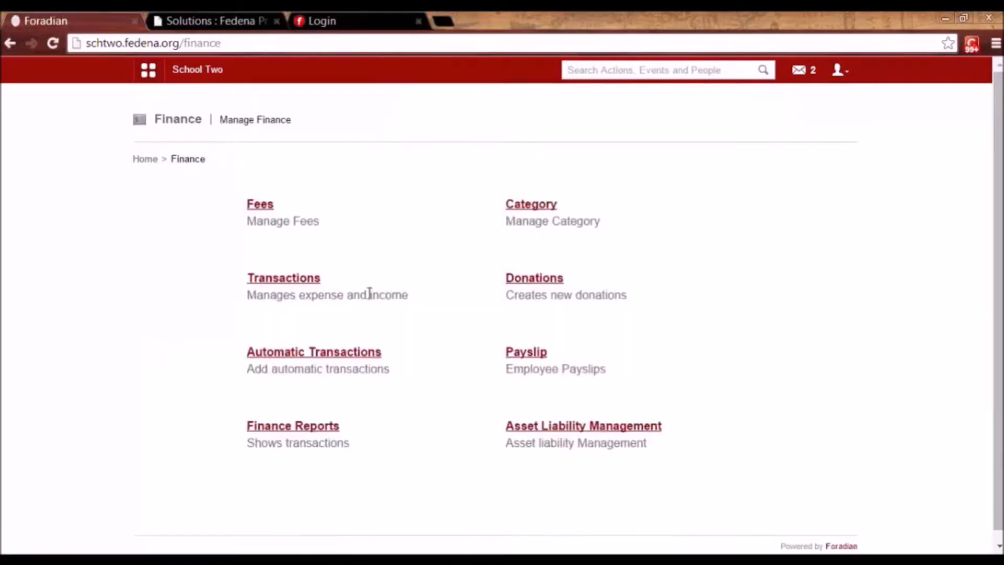
click(536, 363)
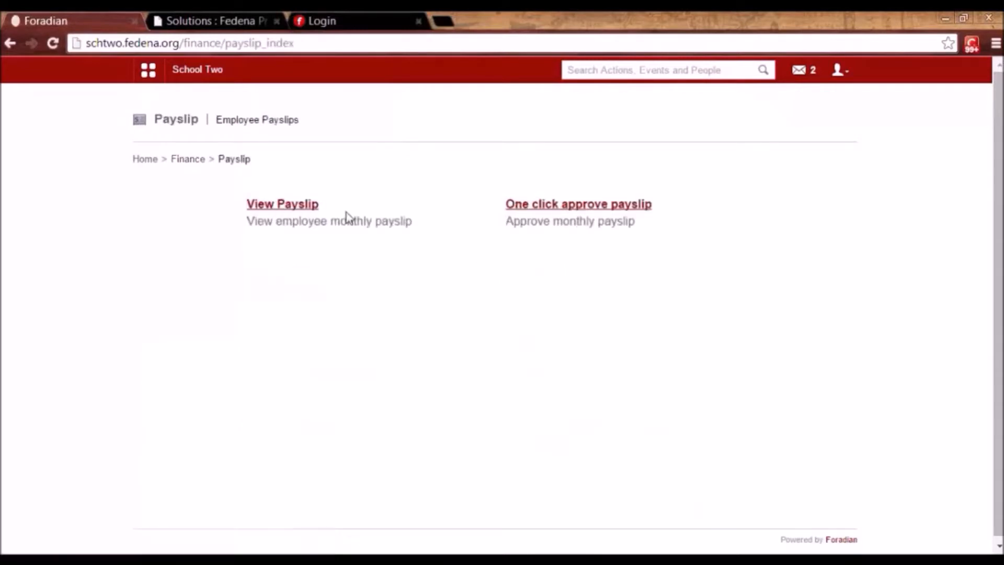
click(297, 205)
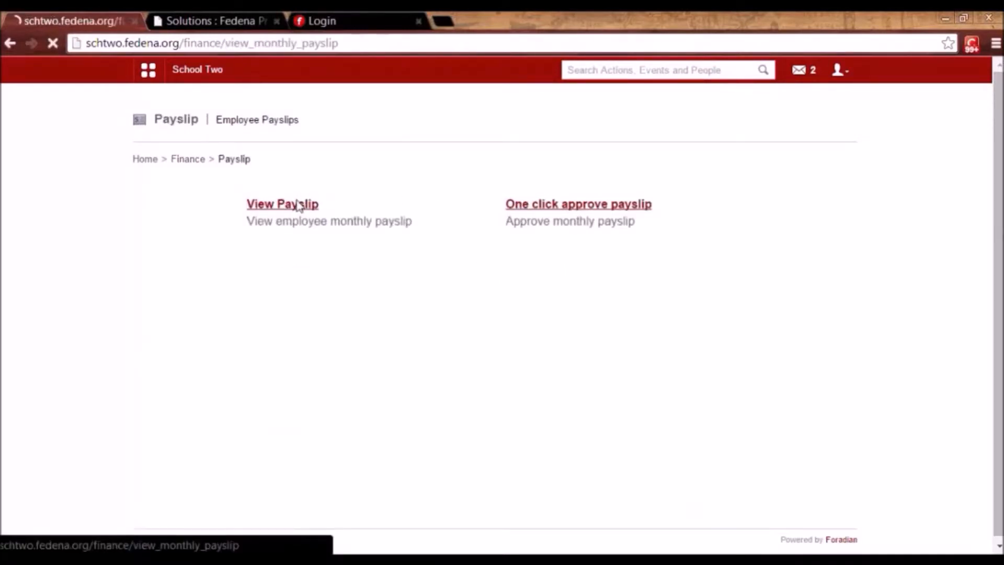
click(490, 243)
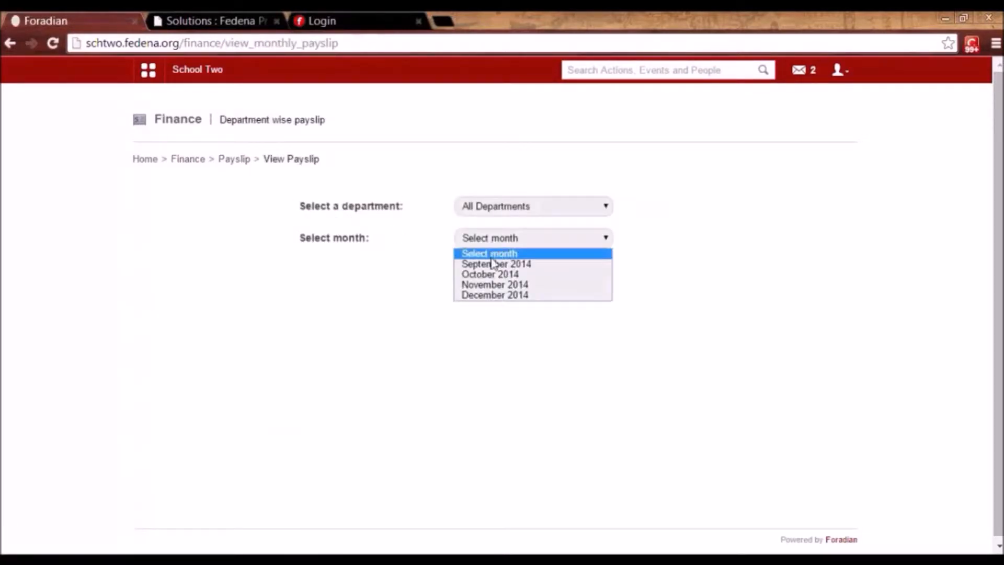
click(493, 295)
click(483, 279)
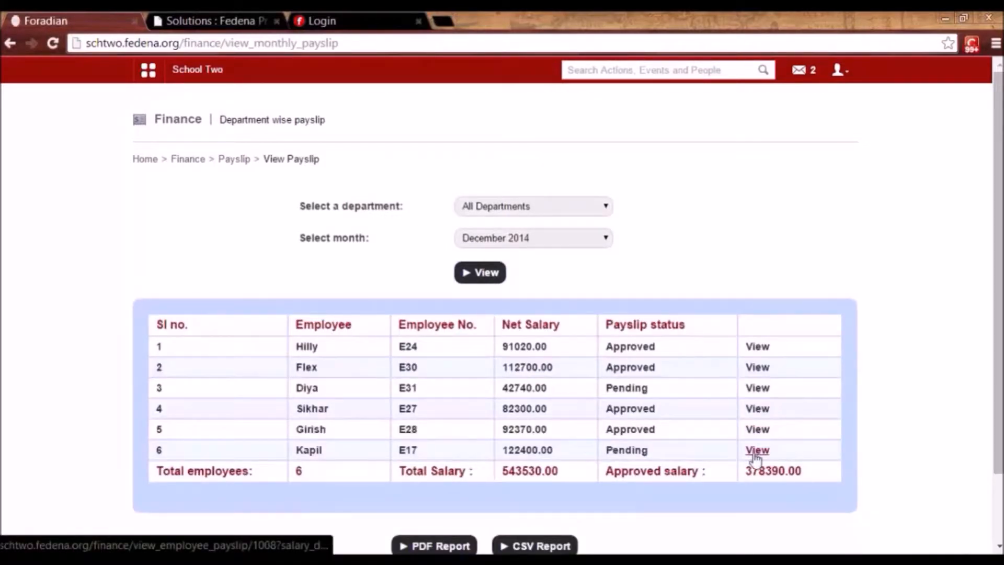
click(756, 389)
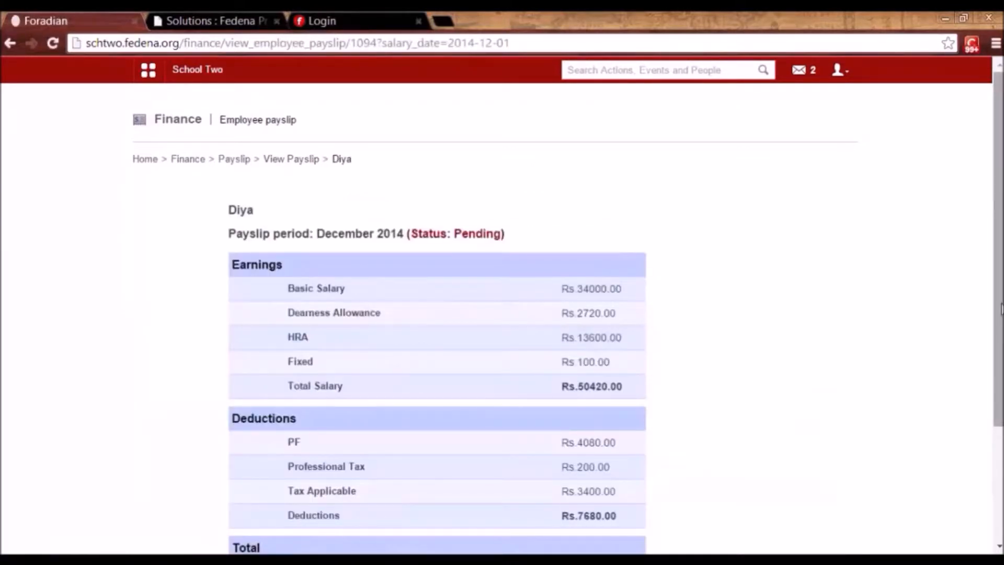
Approve the payslip with the remark 'approved' and return to the Finance overview.
scroll(998, 313, down, 3)
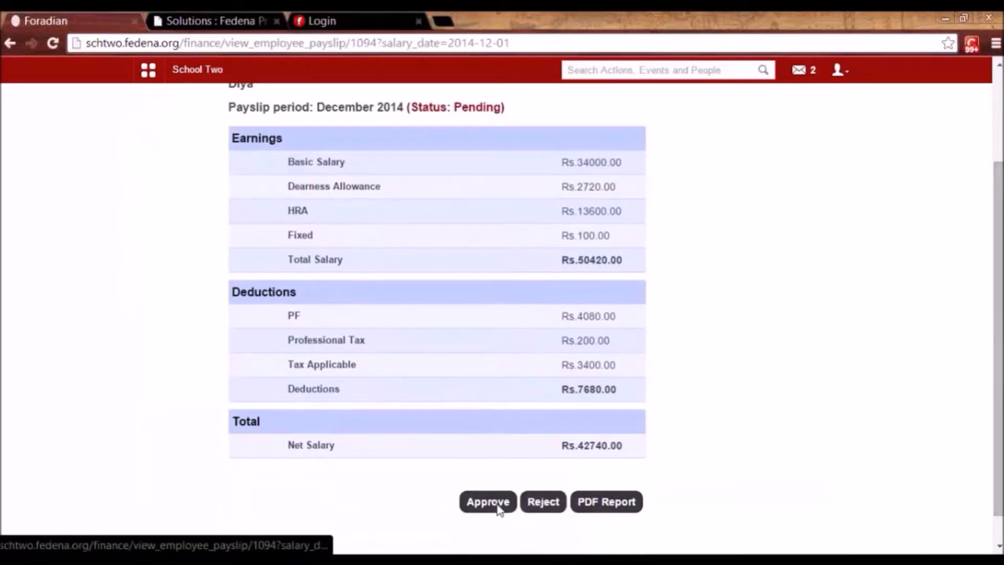
click(497, 504)
click(532, 144)
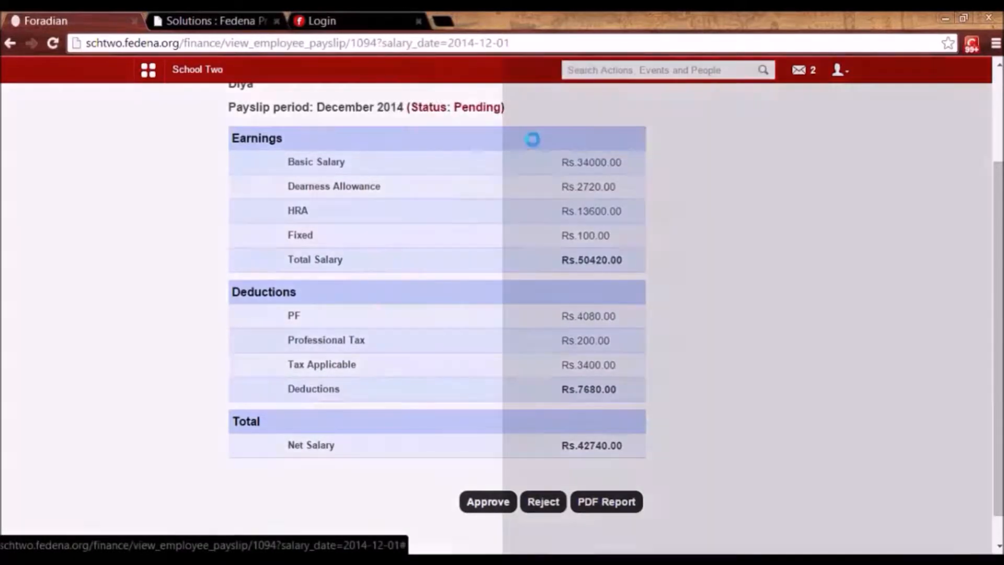
click(507, 126)
text(appro)
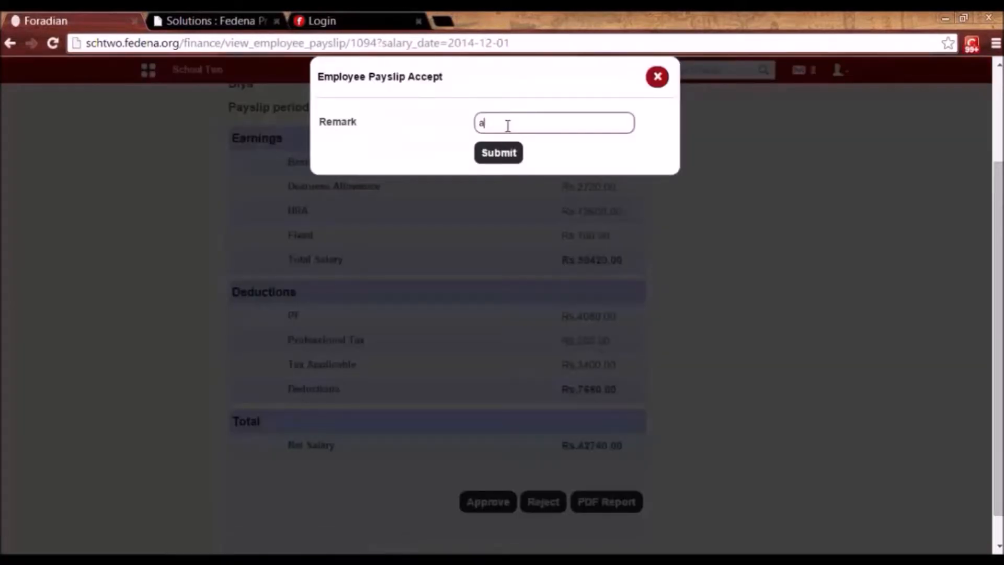
text(ved)
click(499, 154)
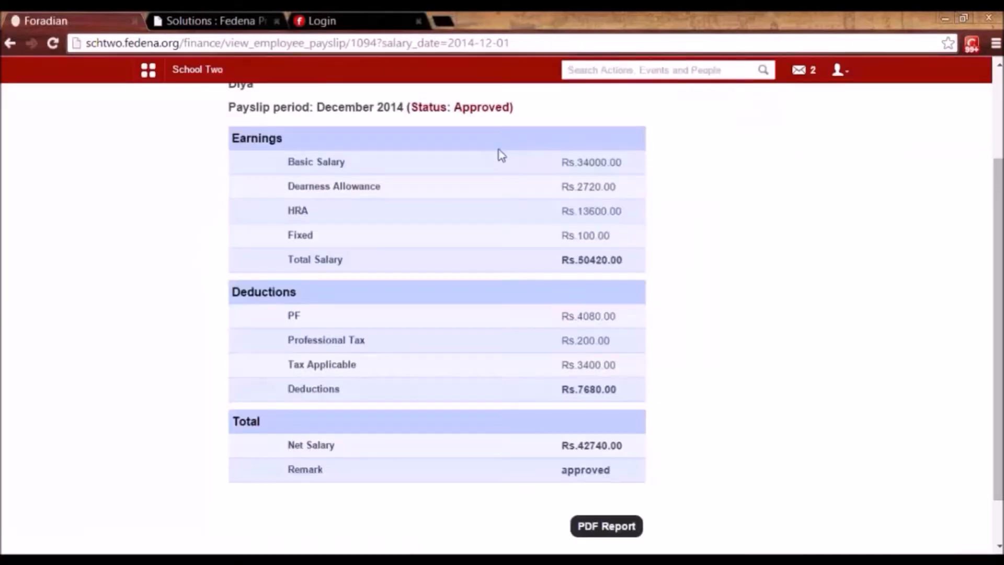
scroll(499, 154, up, 3)
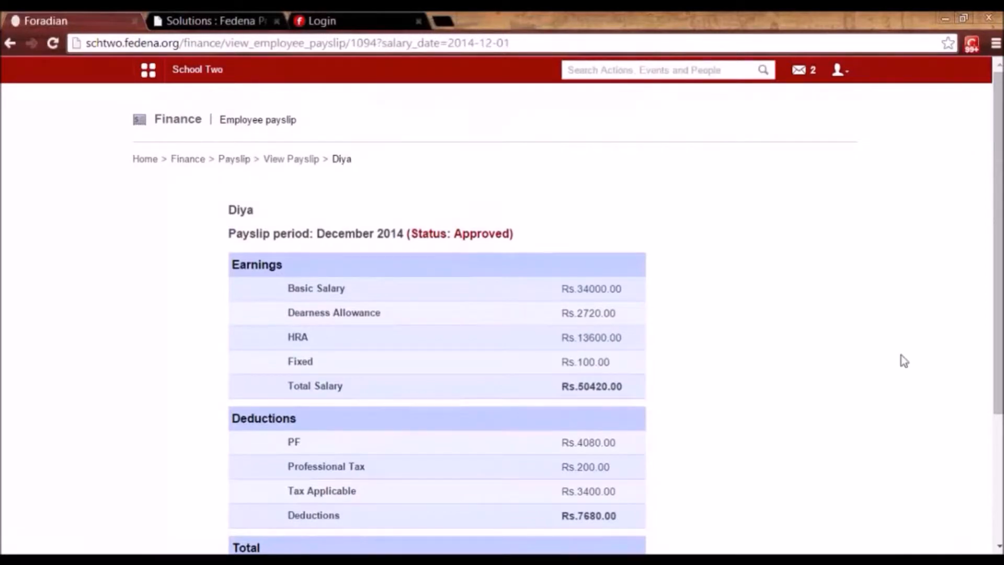
mouse_move(1000, 358)
mouse_down()
mouse_move(999, 482)
mouse_move(998, 367)
mouse_up()
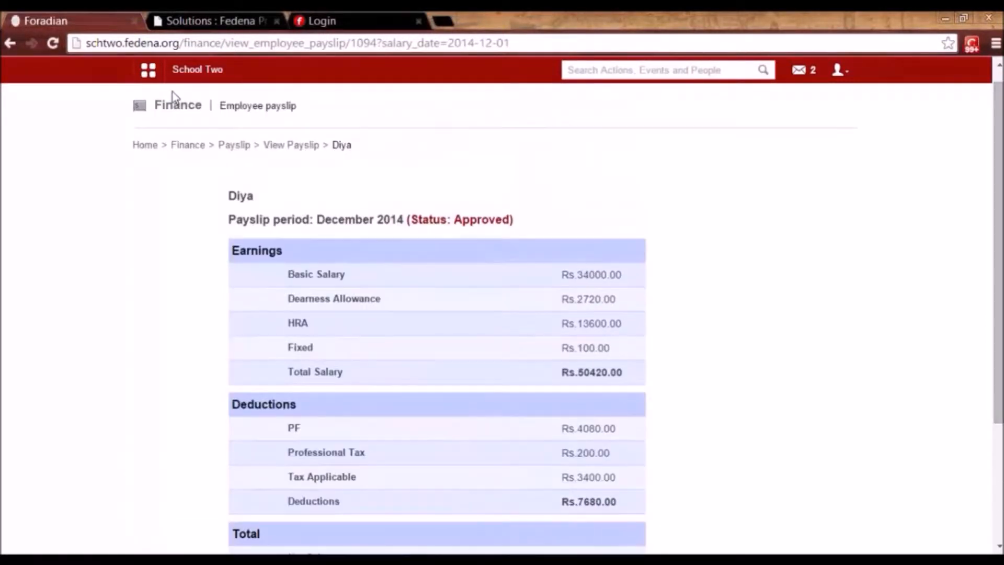
click(234, 146)
click(188, 160)
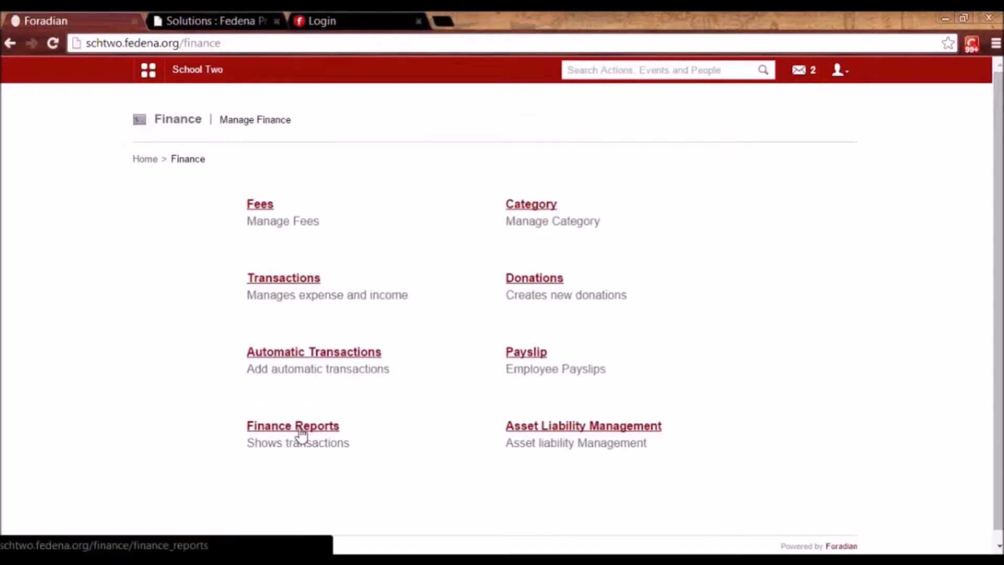
Display the finance transactions report for 2014-12-01 to 2014-12-12.
click(294, 429)
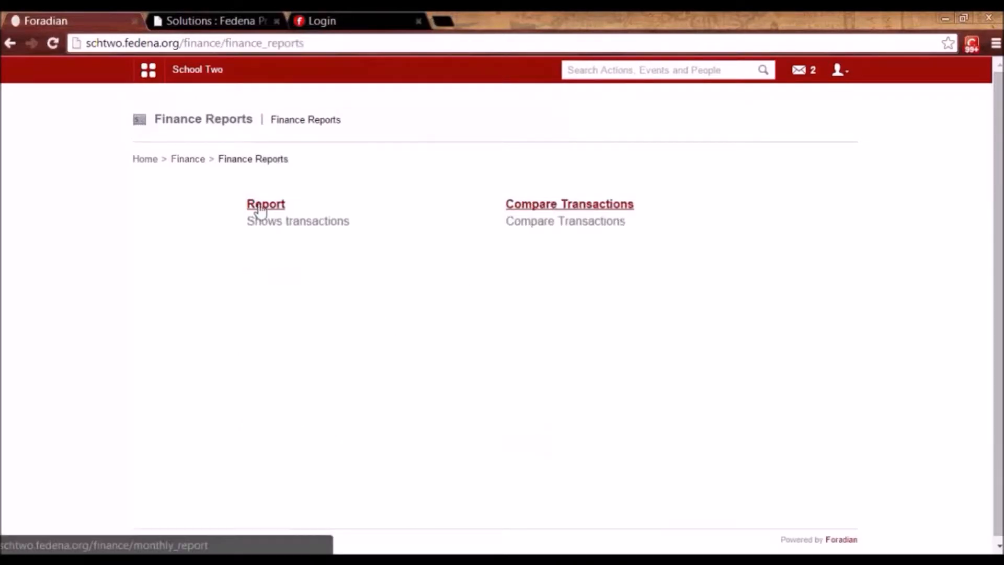
click(279, 207)
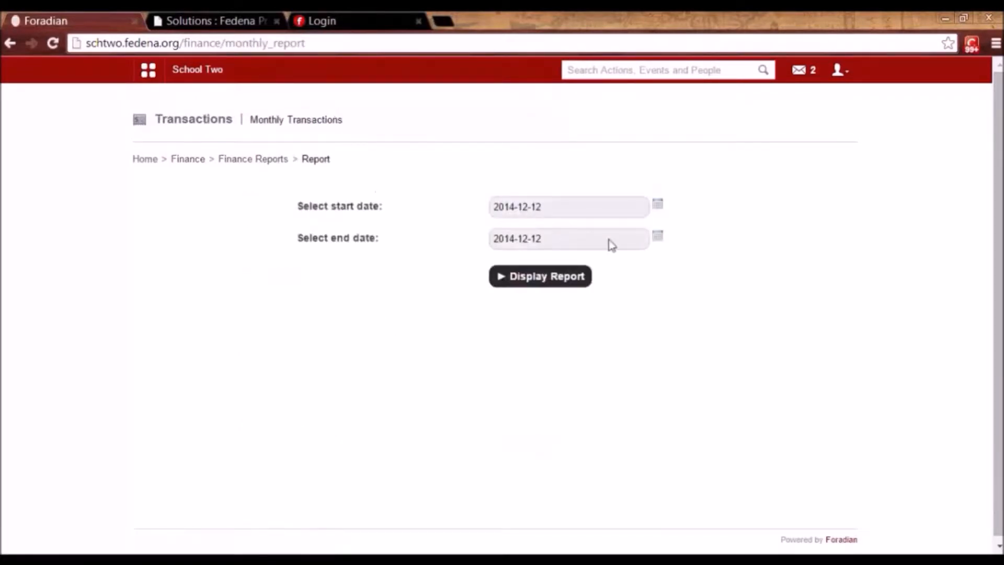
click(657, 207)
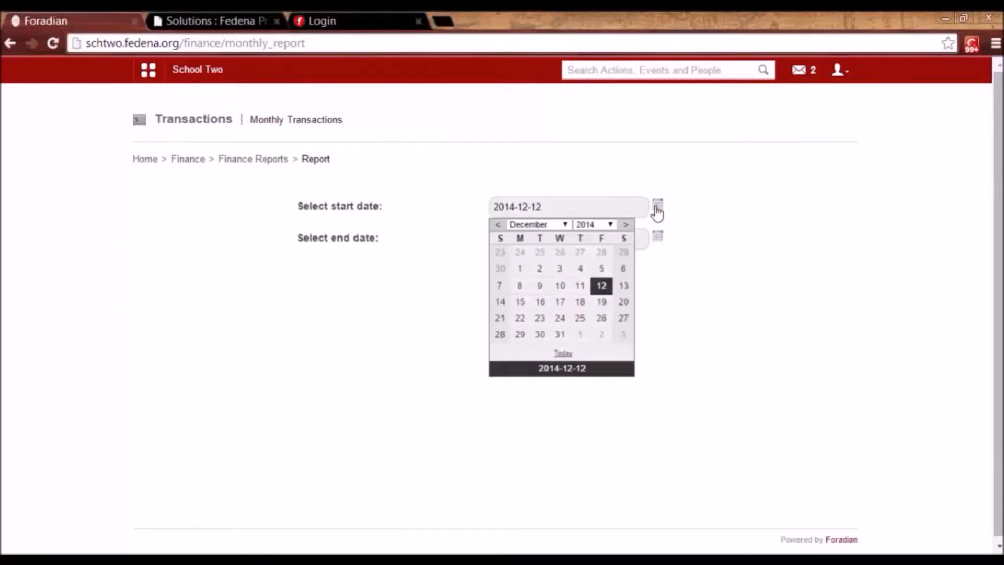
click(520, 272)
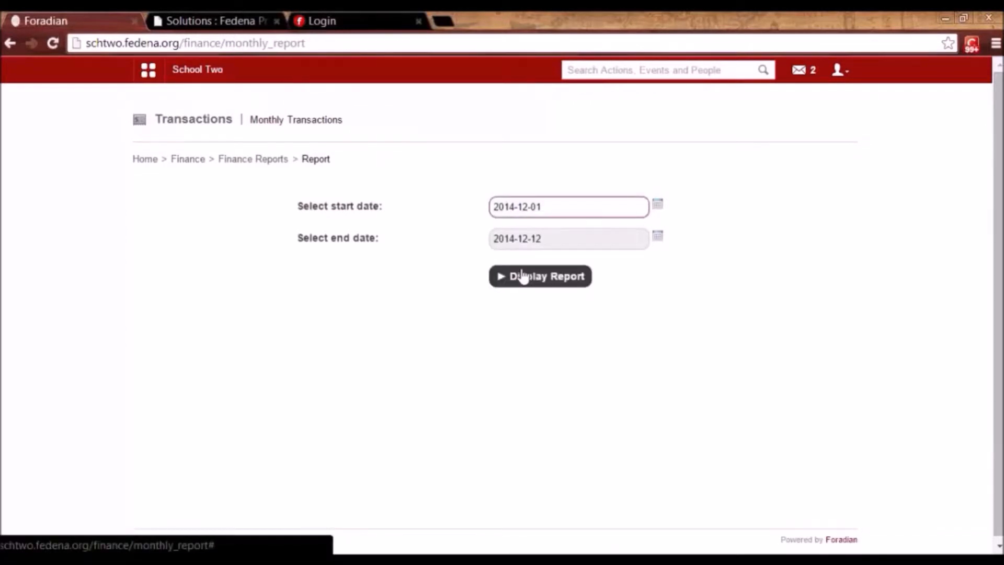
click(568, 280)
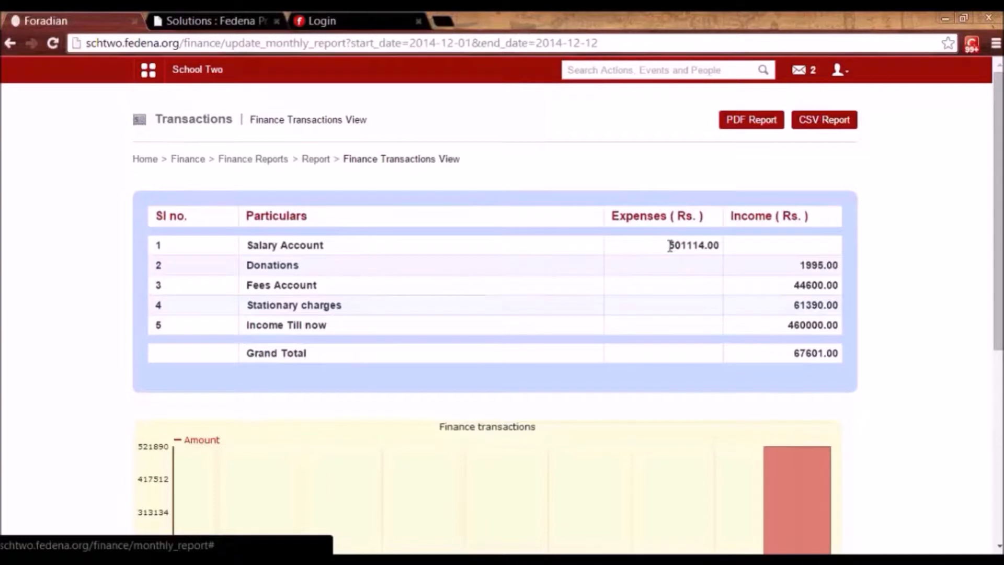
Open the department-wise breakdown of the 501114.00 salary expense, showing Science at Rs. 42740.00.
drag(669, 246, 720, 247)
click(723, 253)
click(286, 247)
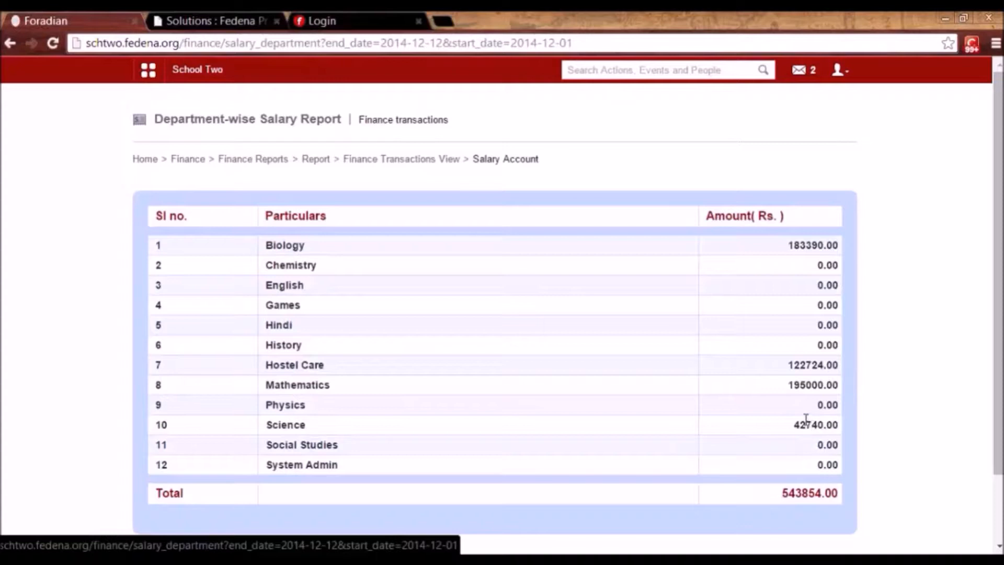
click(408, 163)
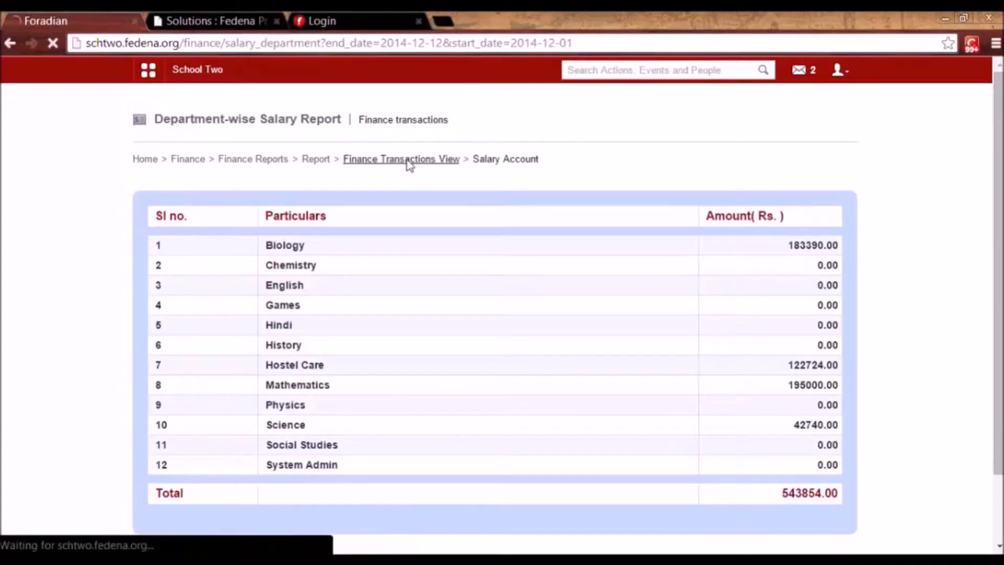
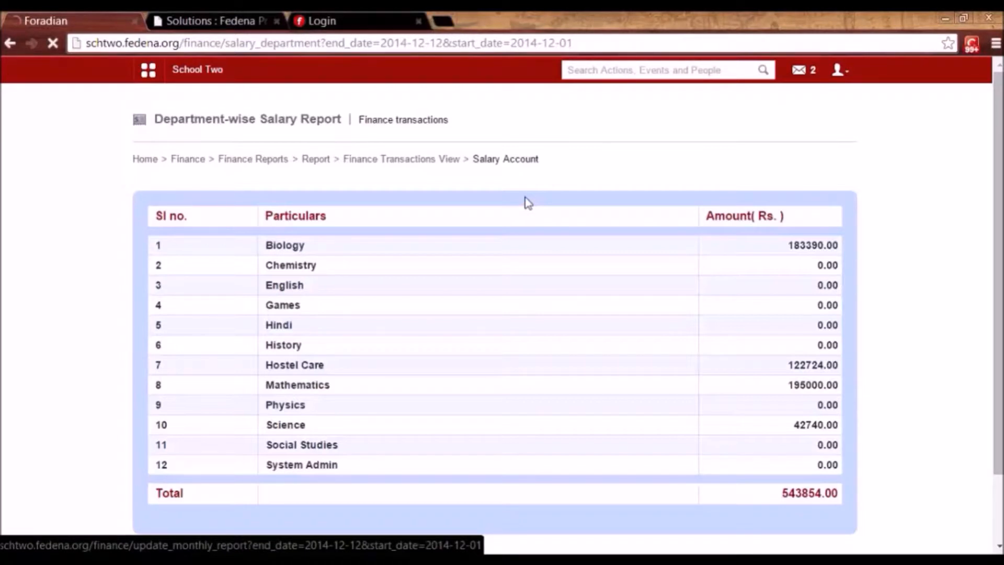
Leave the salary report through Finance and open HR Management from the Administration modules.
click(316, 159)
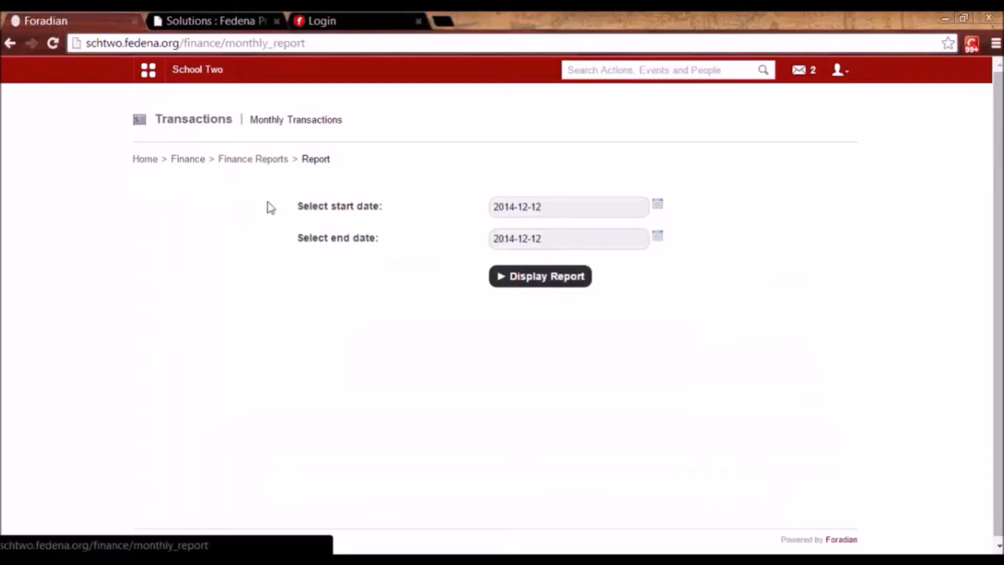
click(187, 159)
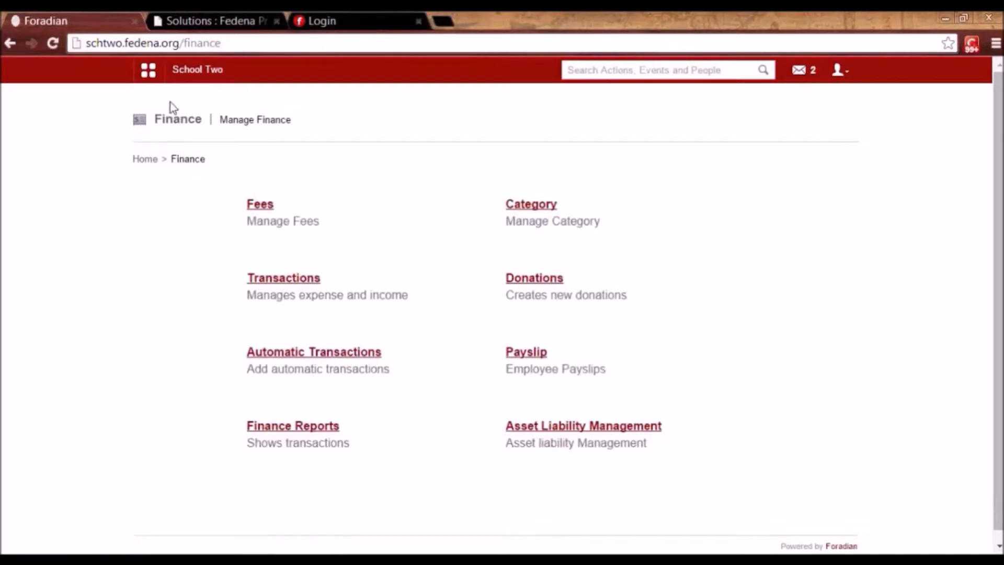
click(148, 72)
click(502, 106)
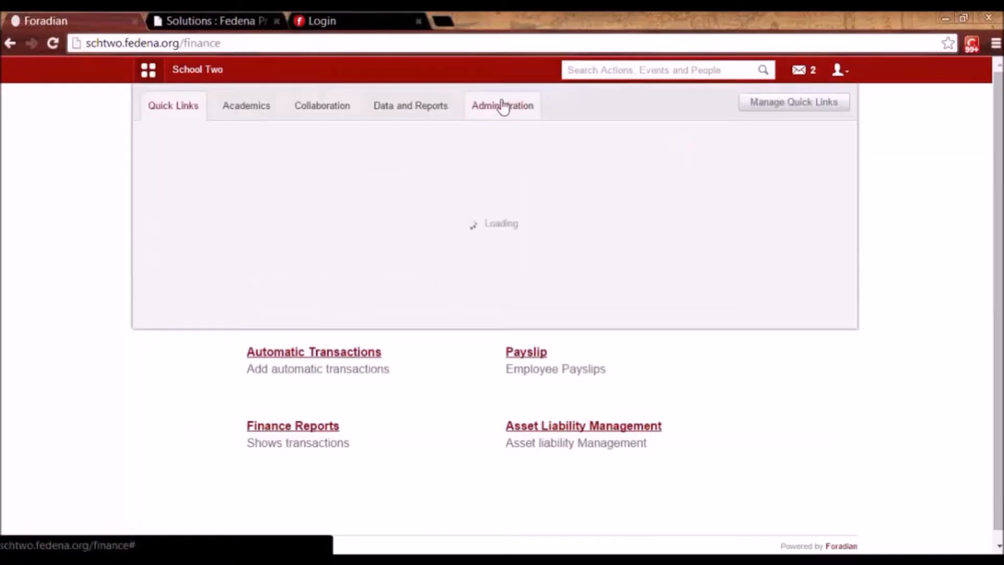
click(418, 152)
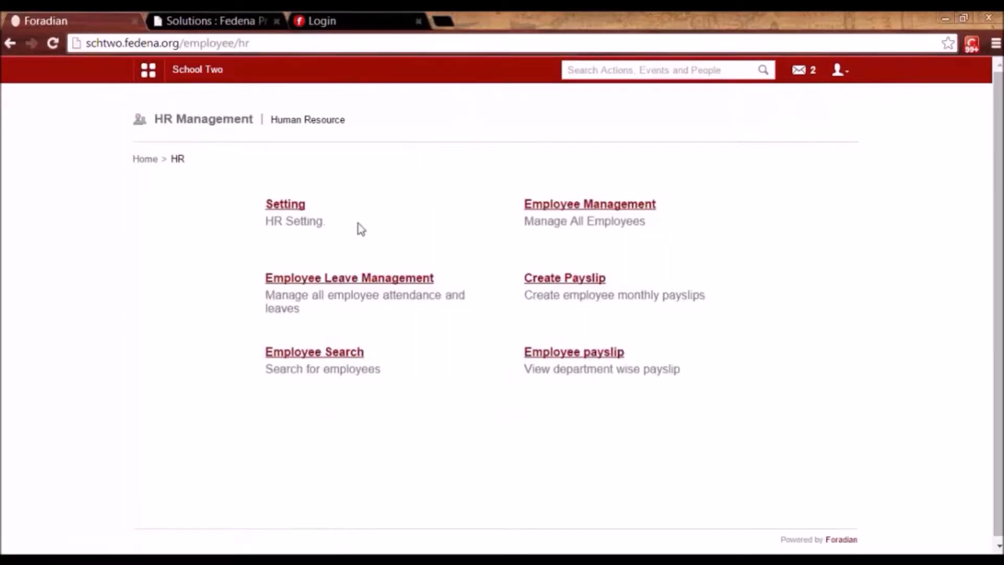
Open the one-click payslip generator, keeping salary date 2014-12-12, and cancel the one-click payslip revert.
click(559, 283)
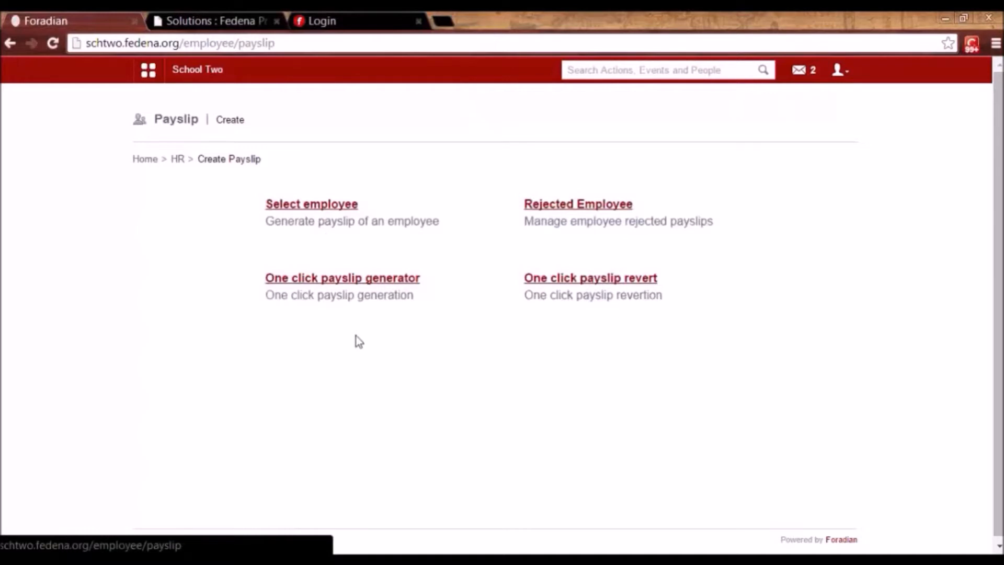
click(356, 283)
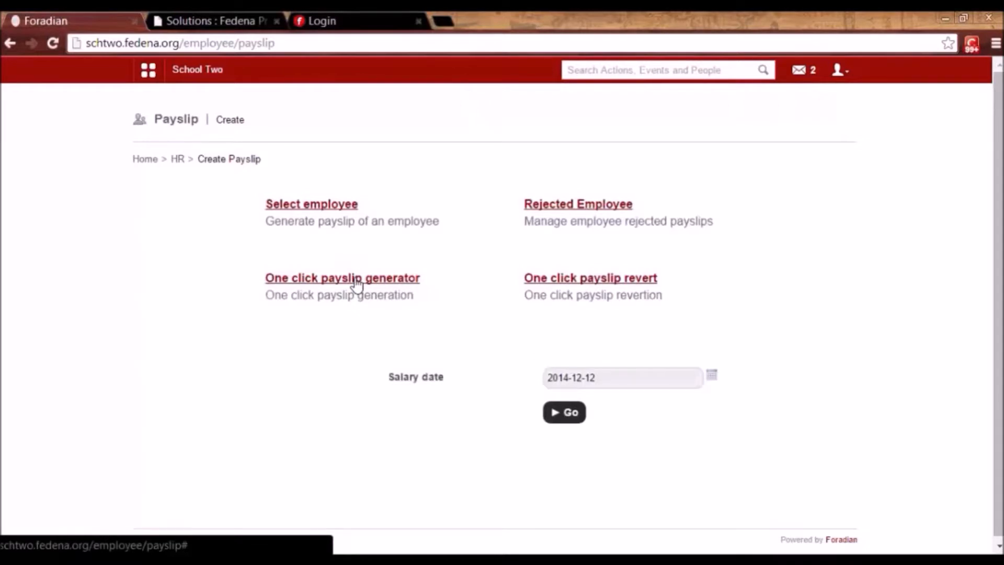
click(713, 374)
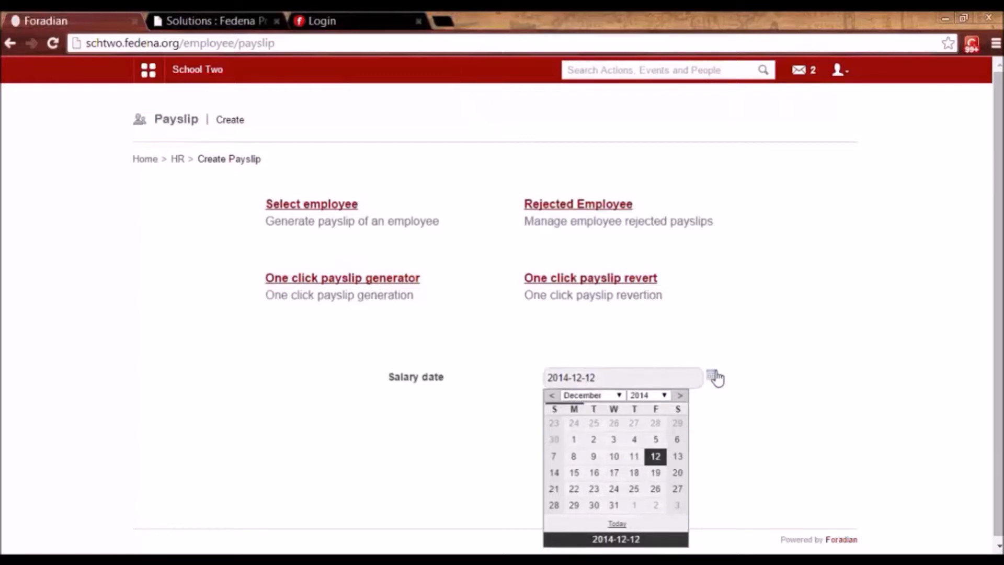
click(771, 421)
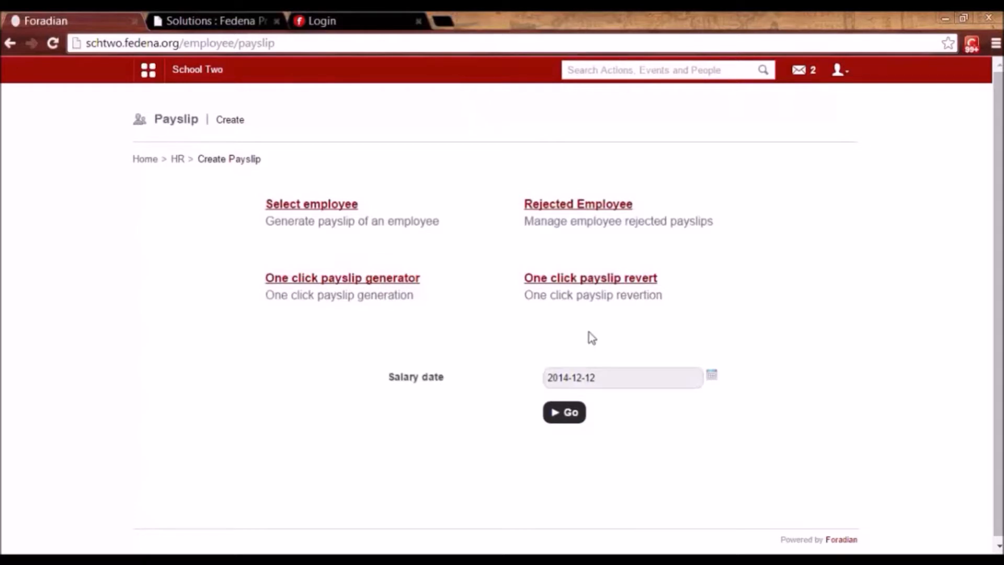
click(605, 280)
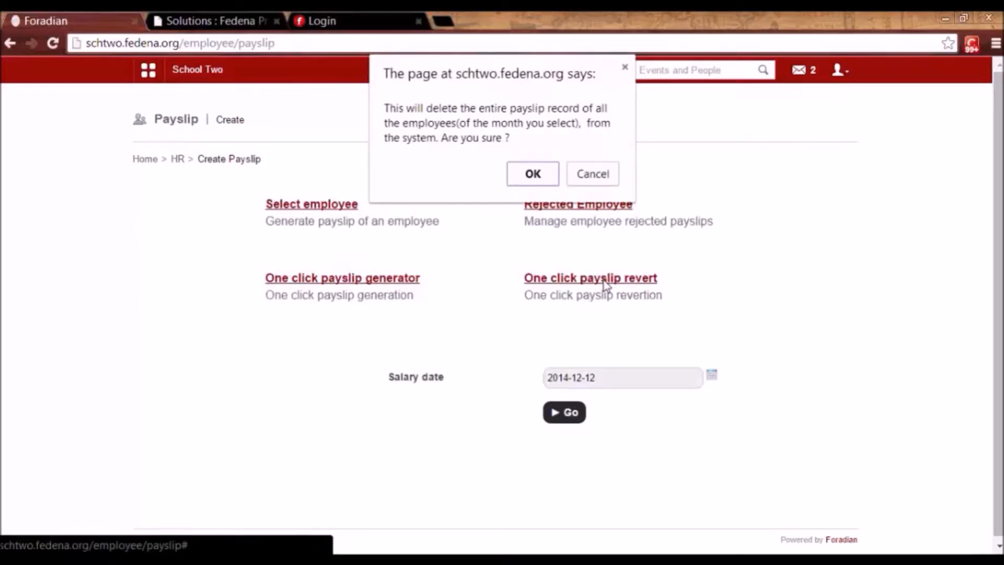
click(609, 180)
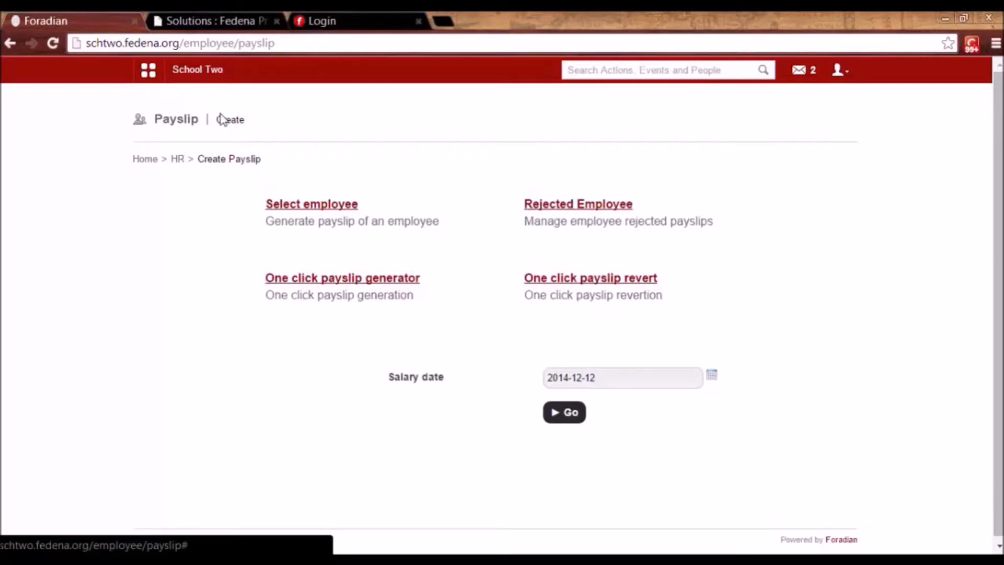
Run an advanced employee search for the Teaching category.
click(178, 159)
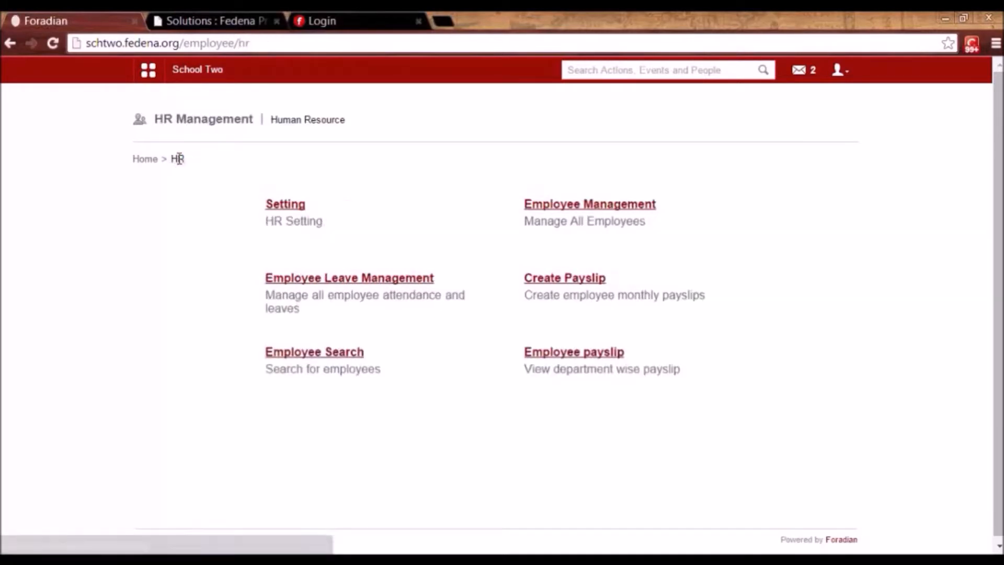
click(307, 353)
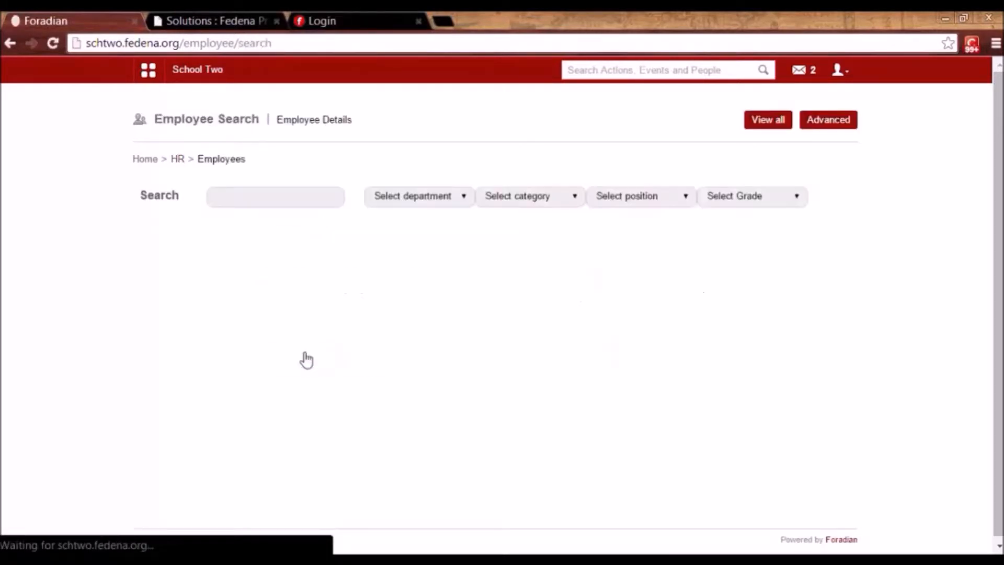
click(320, 195)
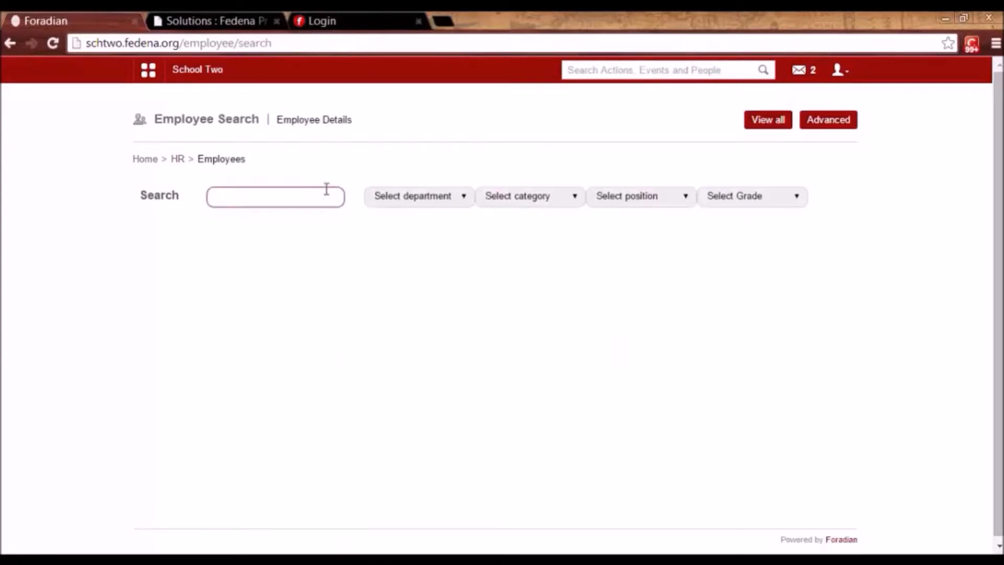
click(830, 128)
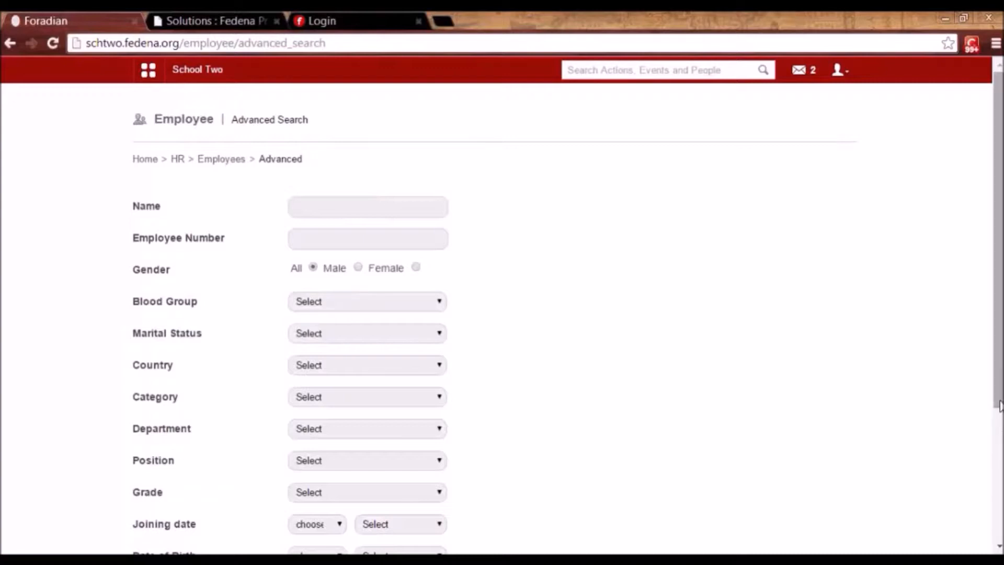
scroll(997, 496, down, 3)
click(311, 264)
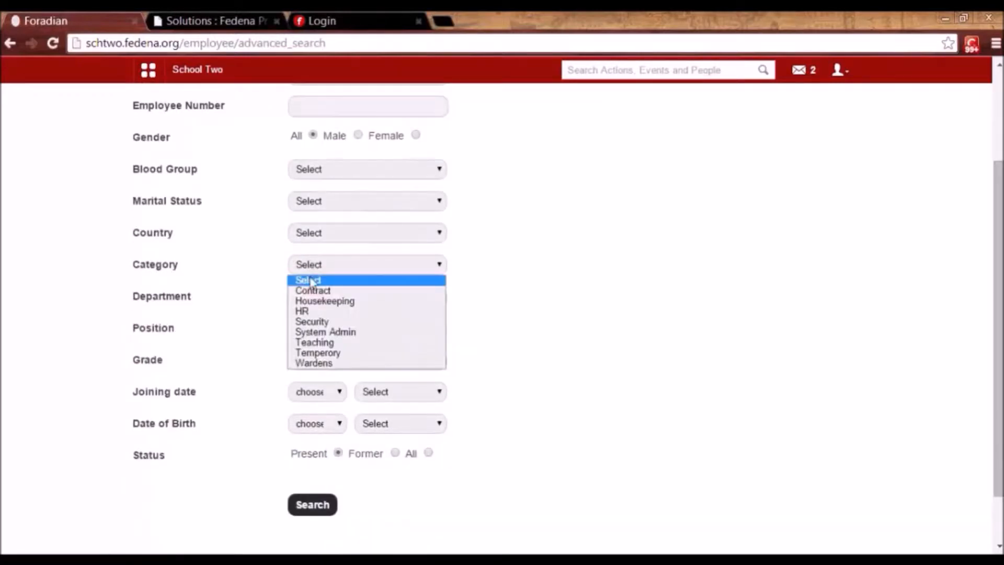
click(316, 343)
click(313, 506)
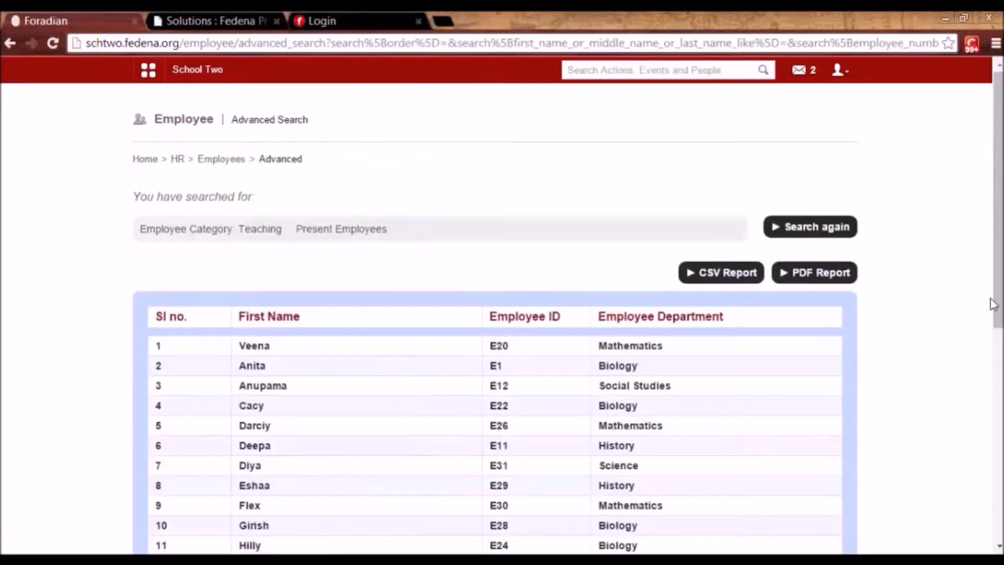
mouse_move(996, 304)
mouse_down()
mouse_move(993, 525)
mouse_move(987, 301)
mouse_up()
Return to the basic employee search and reopen the advanced search form.
click(214, 161)
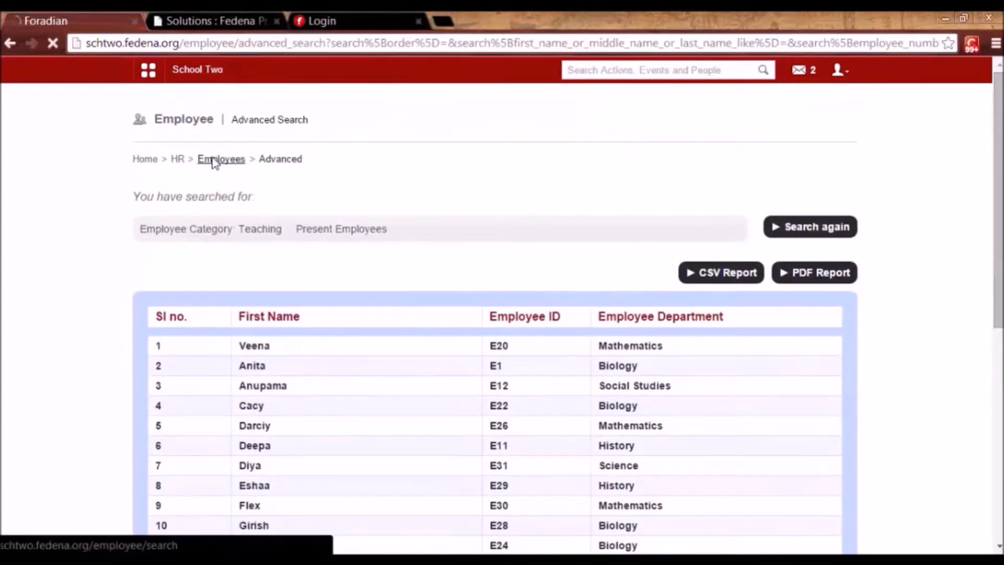
click(277, 200)
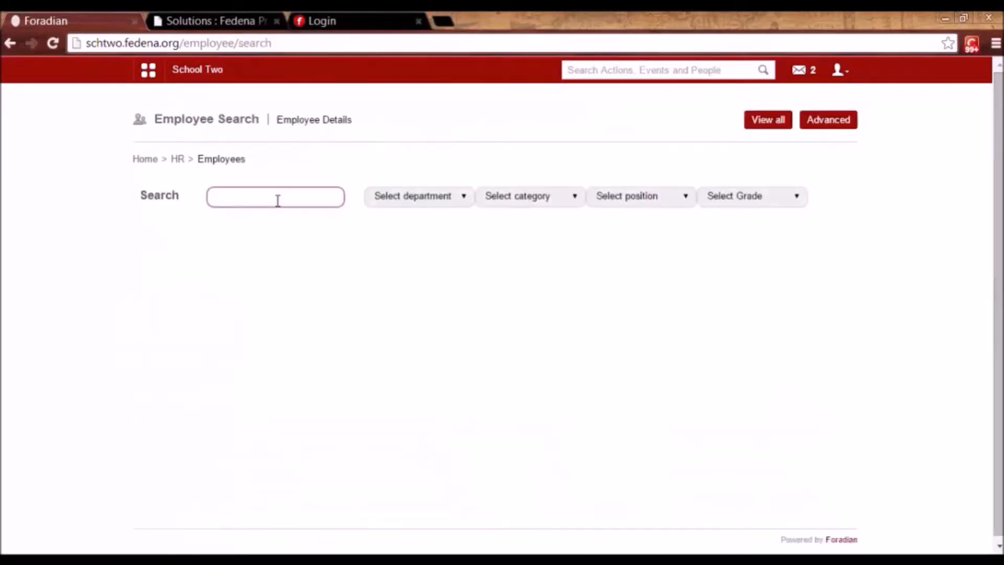
click(827, 121)
click(827, 121)
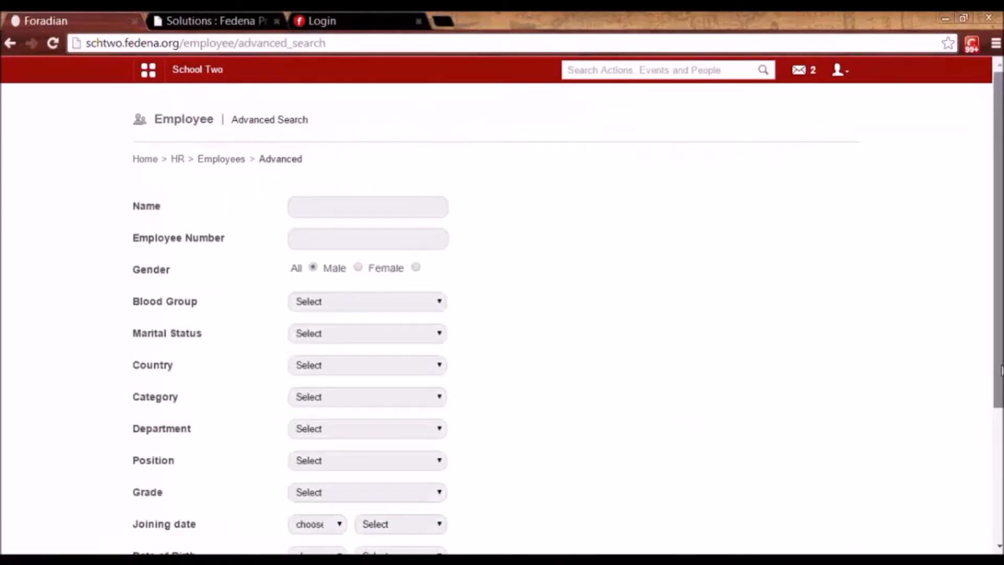
scroll(1001, 370, down, 4)
scroll(999, 355, up, 4)
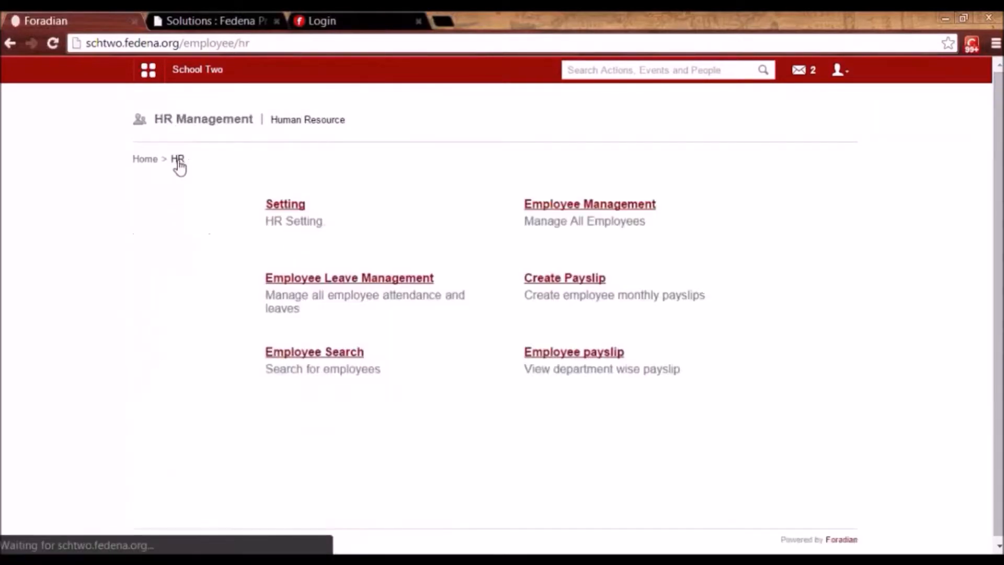
click(578, 353)
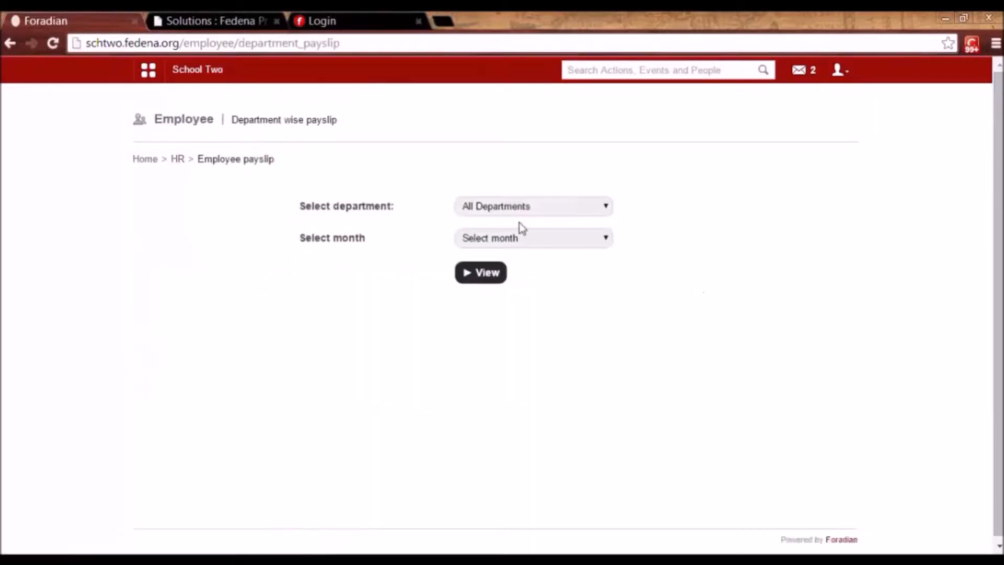
click(502, 244)
click(502, 296)
click(480, 276)
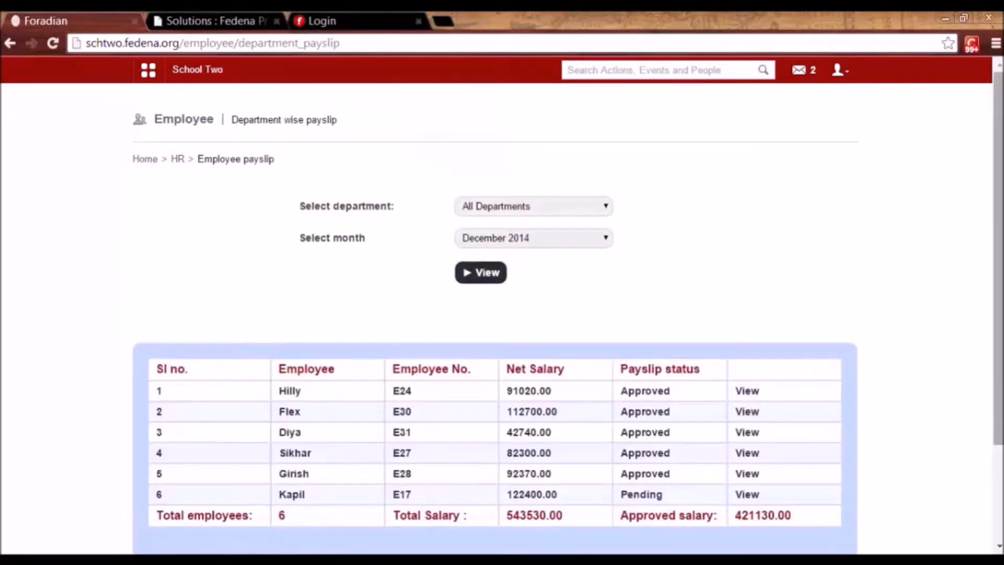
drag(1000, 396, 999, 484)
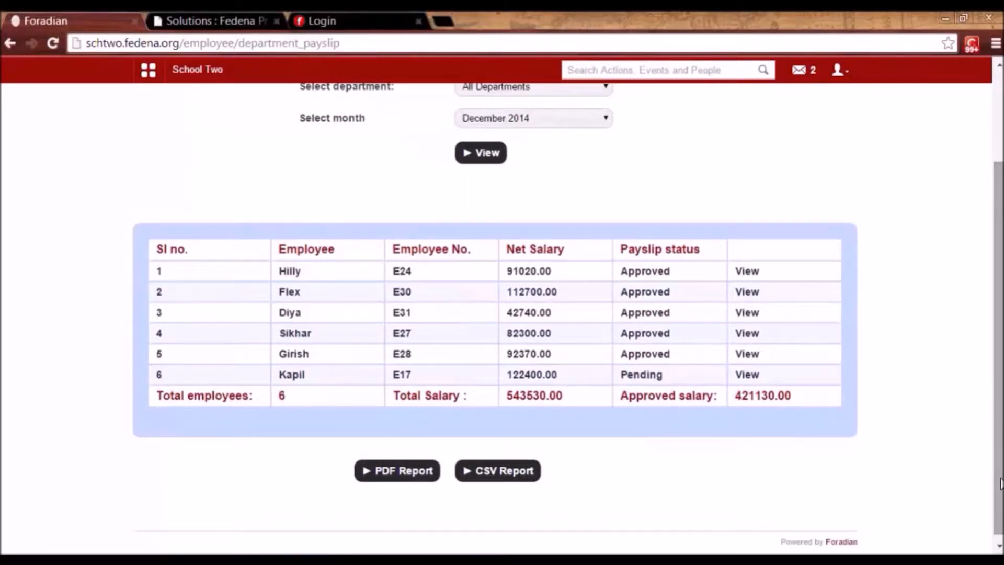
scroll(999, 484, up, 3)
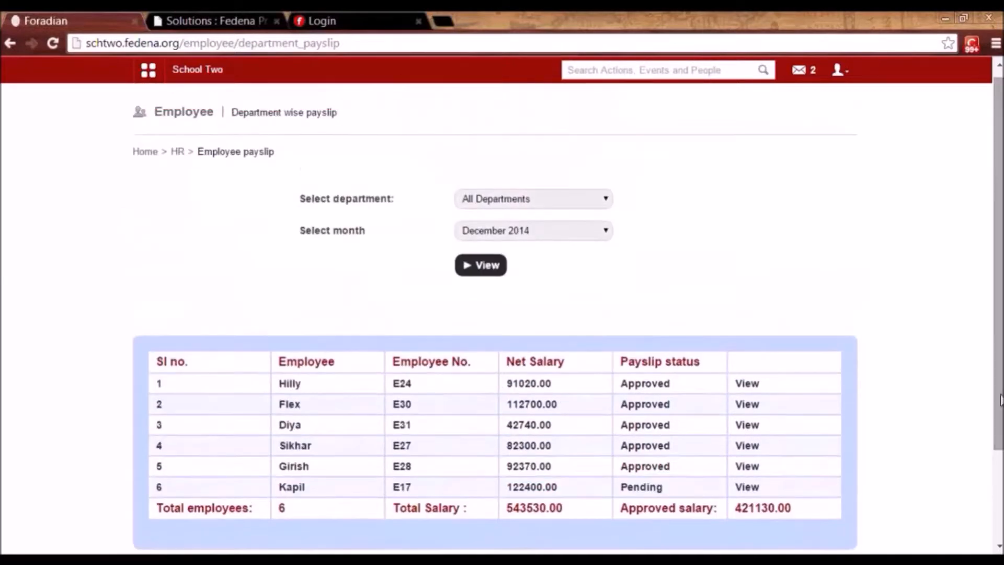
click(177, 151)
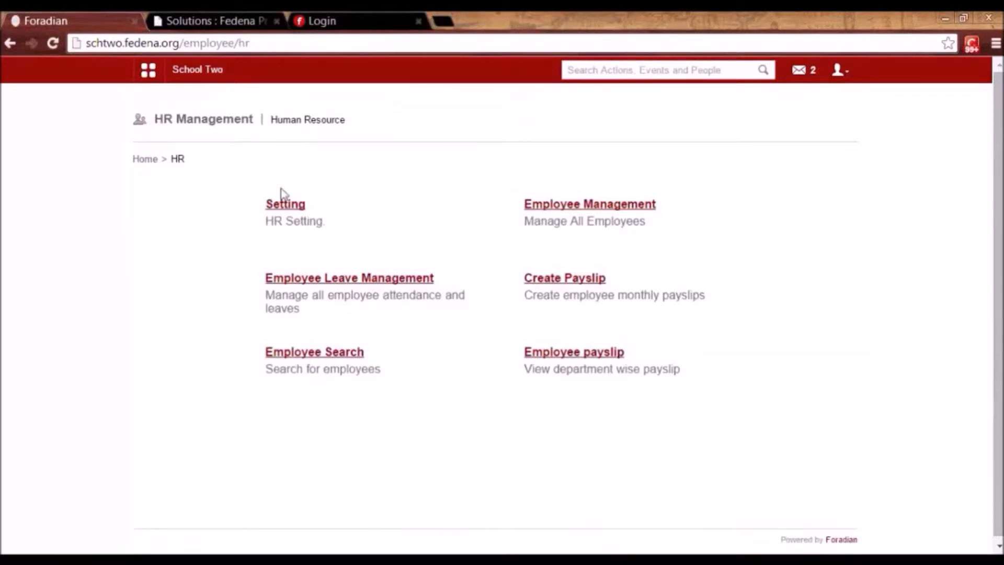
Go to the Timetable section from the Academics modules.
click(151, 74)
click(252, 104)
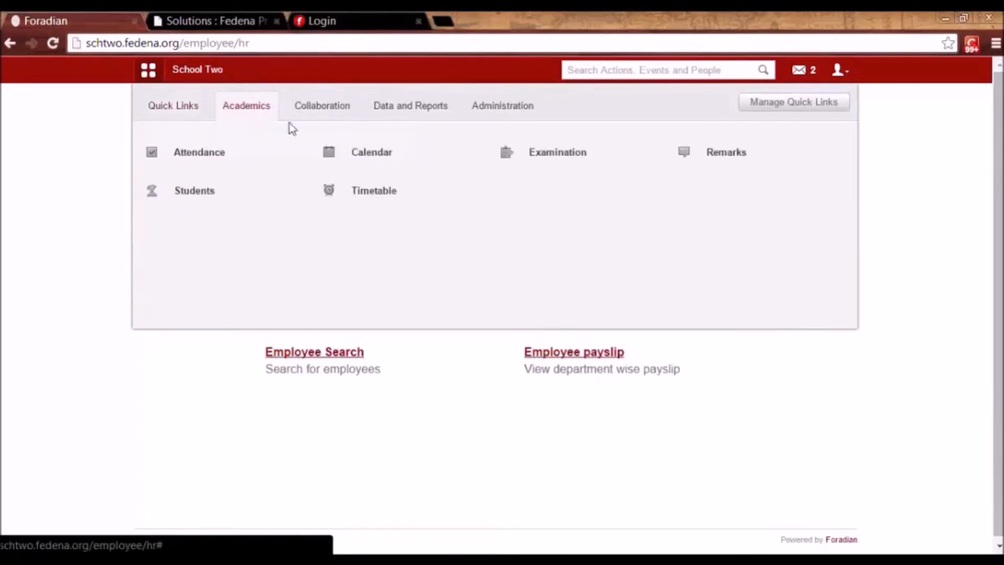
click(384, 196)
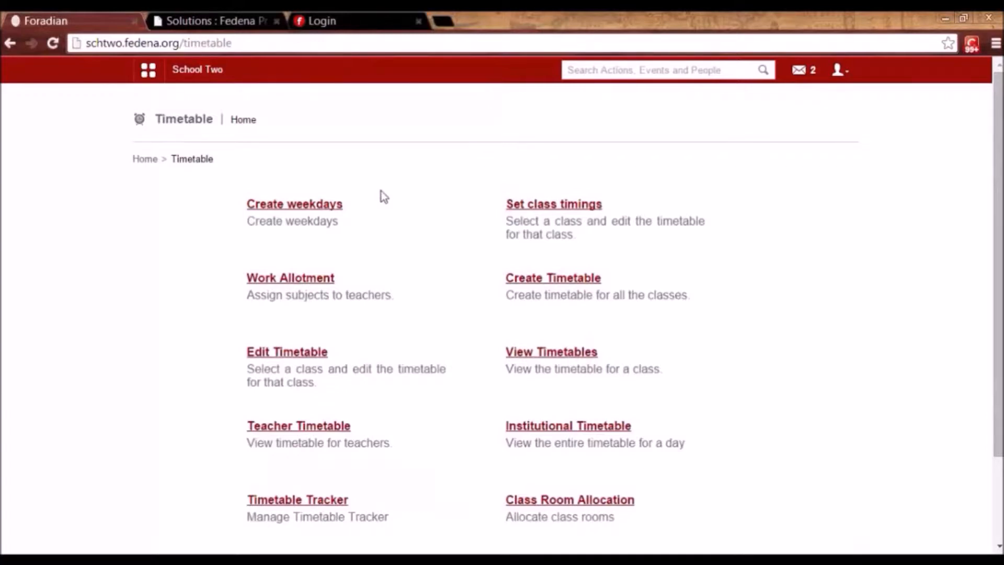
Check batch G7 - A 2014's weekdays (Monday–Thursday), then return to Timetable home.
click(320, 205)
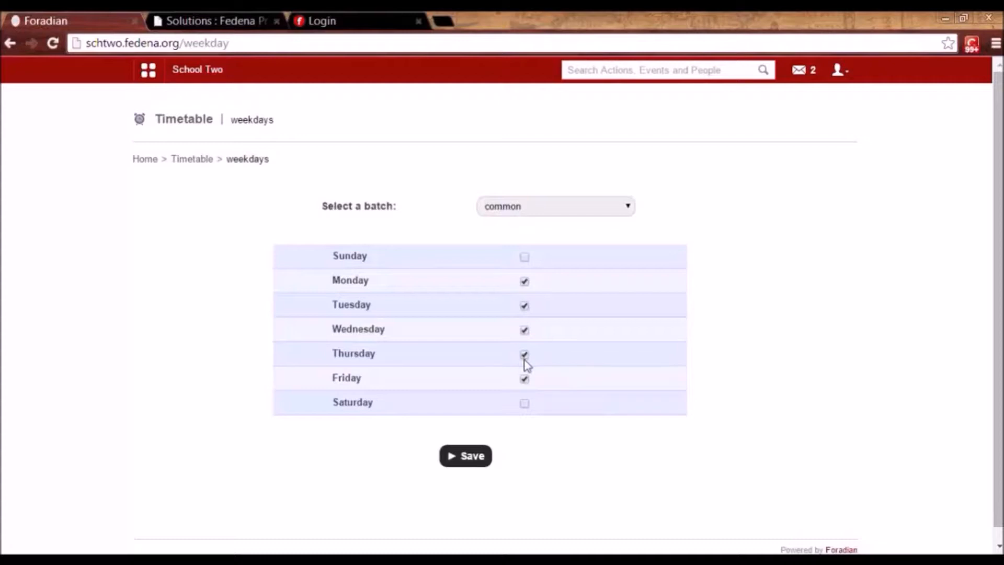
click(529, 212)
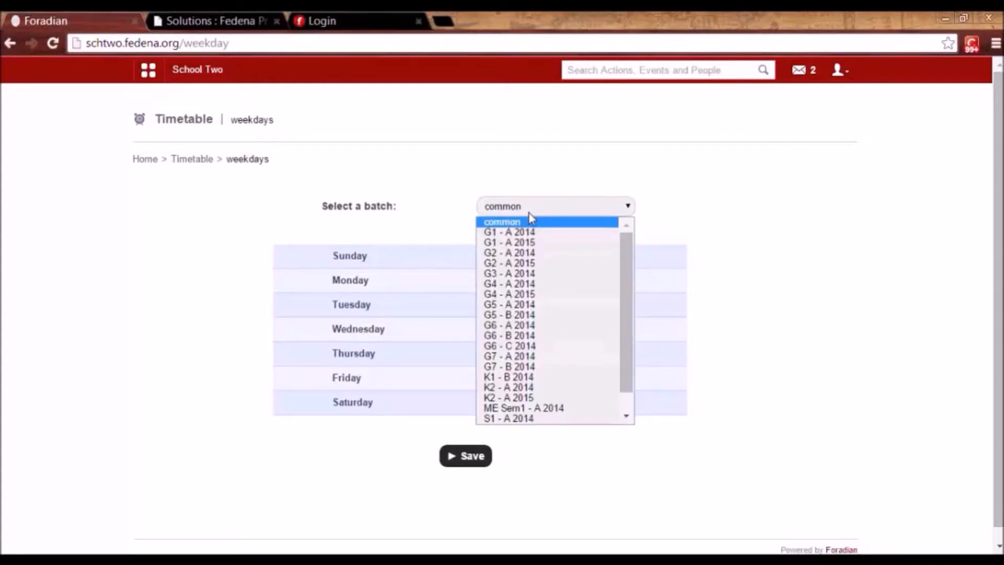
click(512, 357)
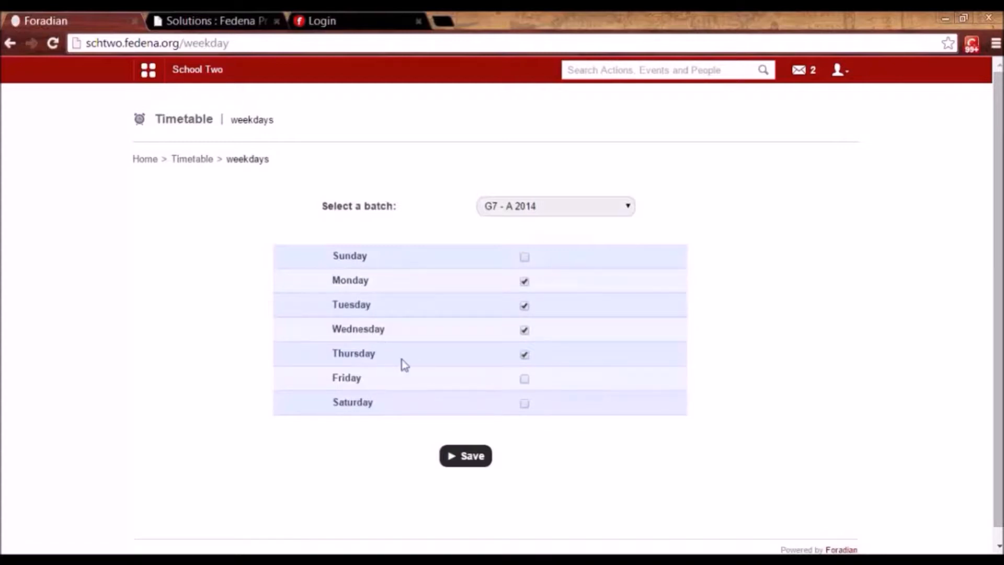
click(205, 160)
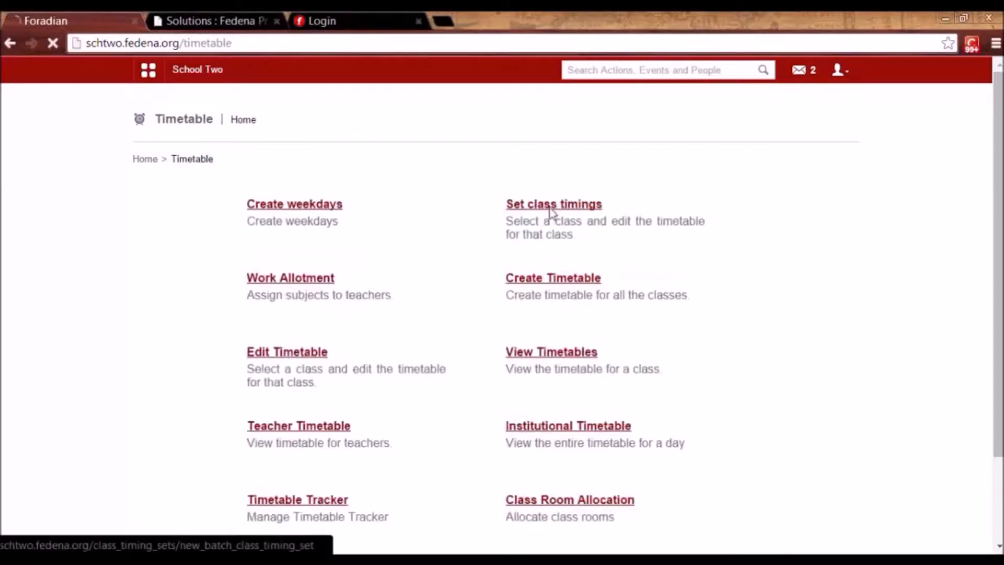
View Grade 3's class timings, then return to the list of six class timing sets.
click(550, 209)
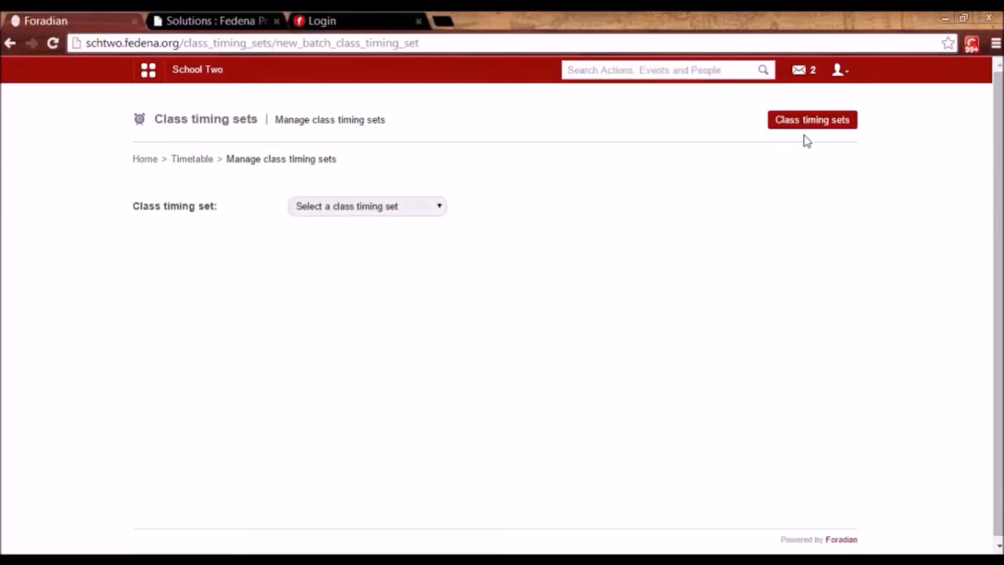
click(810, 123)
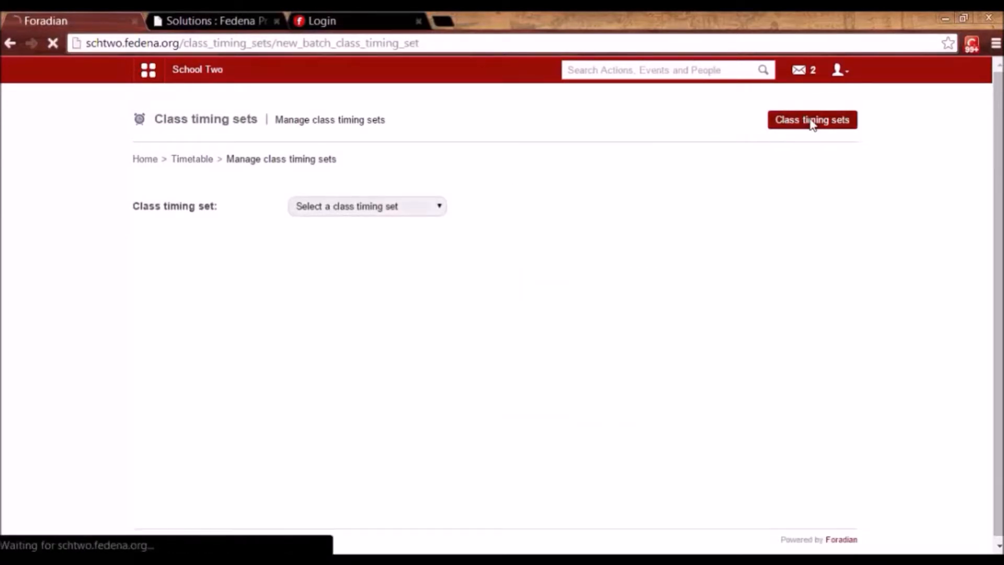
click(584, 249)
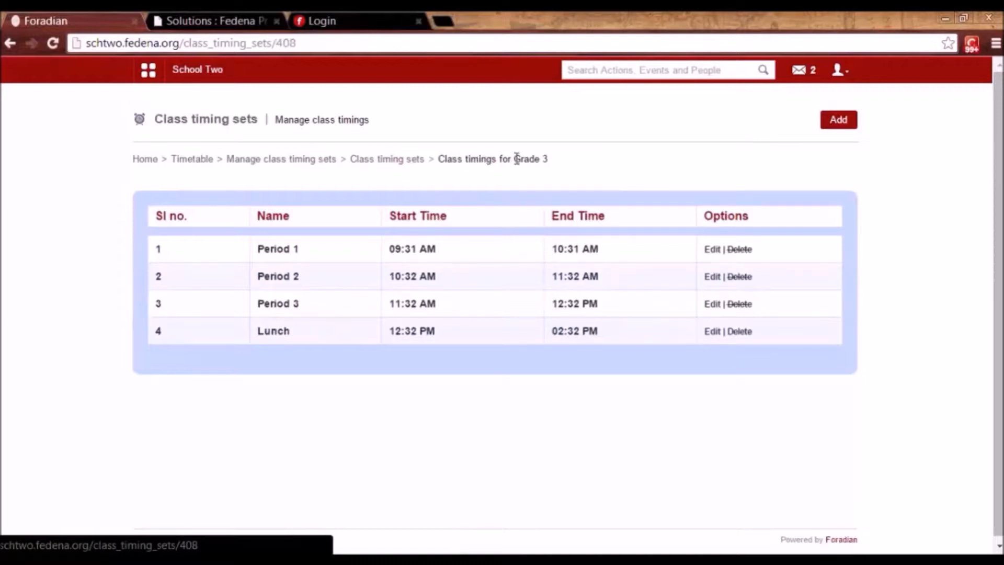
click(290, 161)
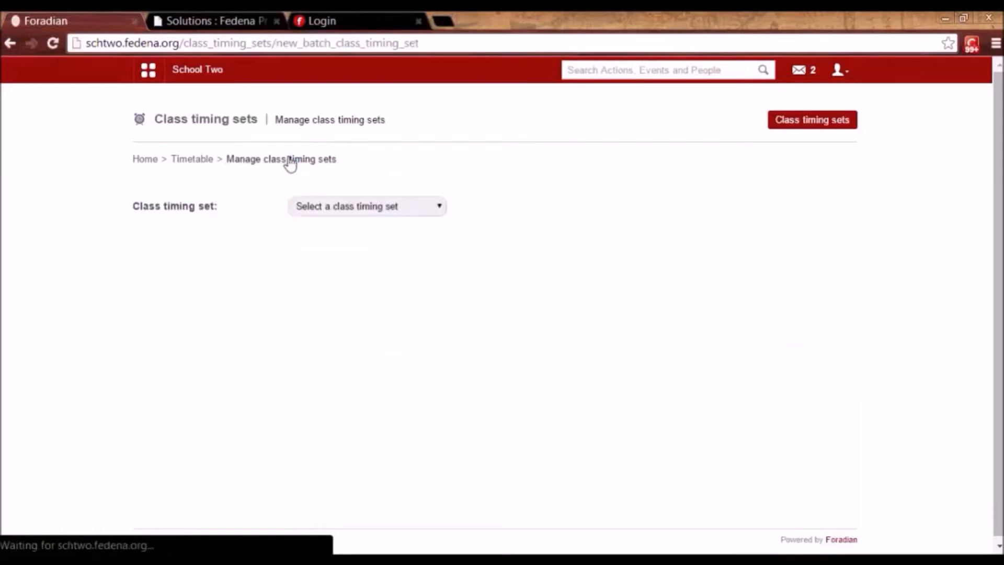
click(812, 123)
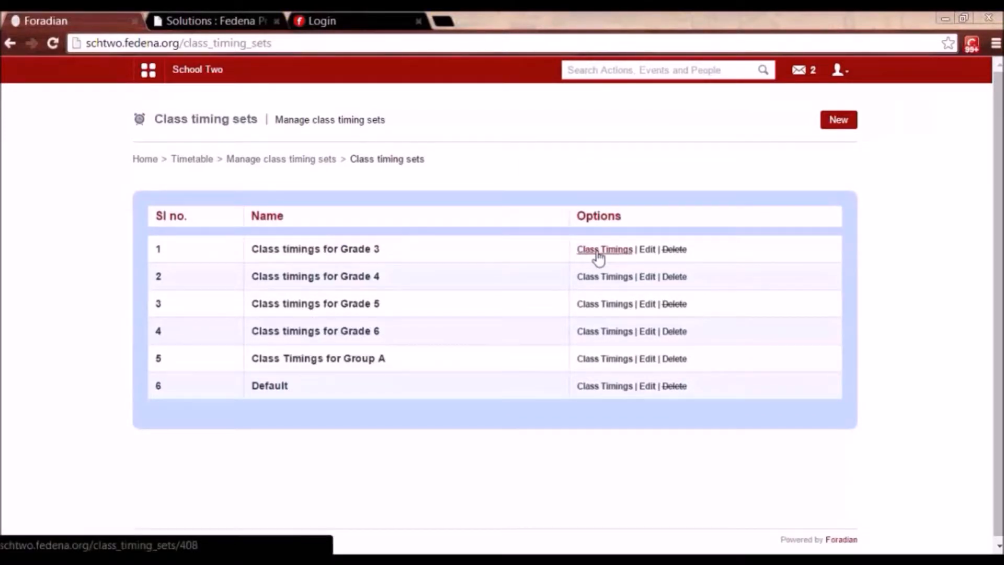
Start a new class timing set, then abandon it and go back to the list.
click(836, 126)
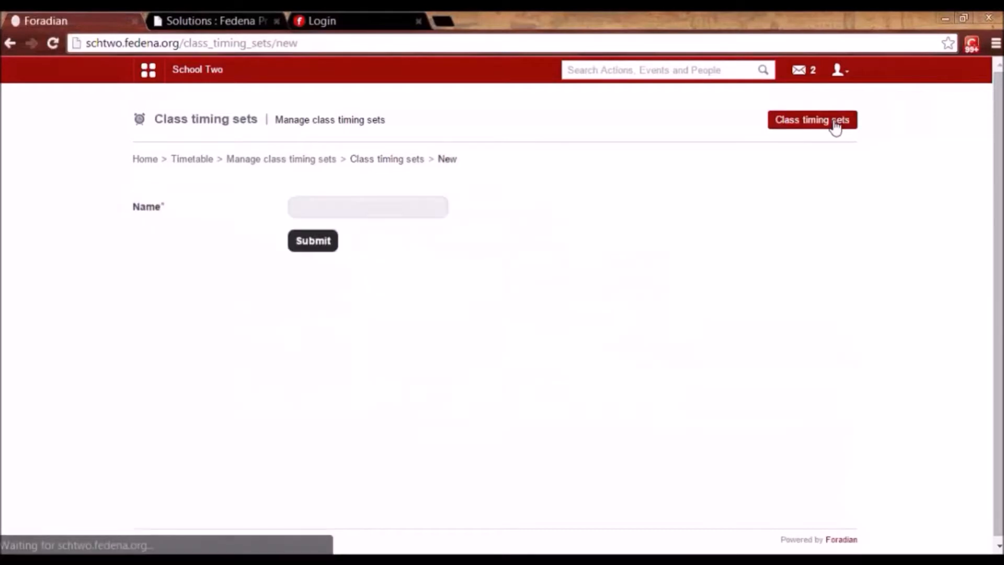
click(371, 204)
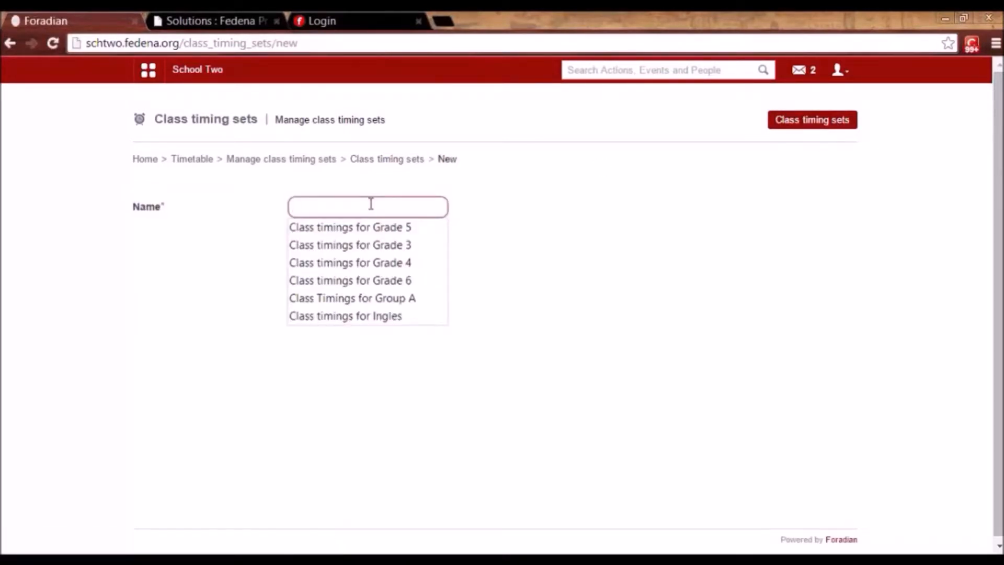
click(369, 162)
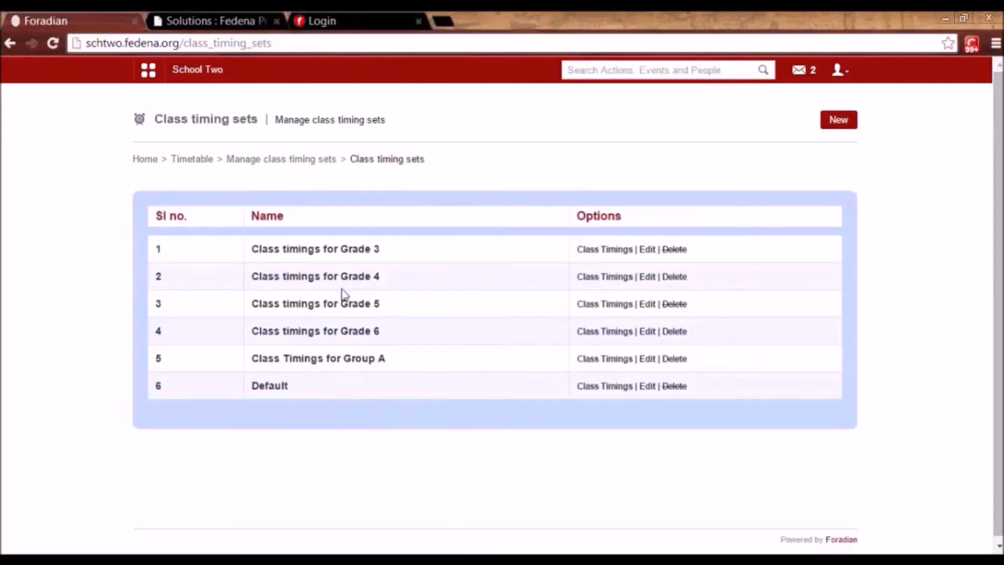
Show Grade 3's timings (Periods 1–3 and Lunch), opening and closing Period 1's details.
click(604, 256)
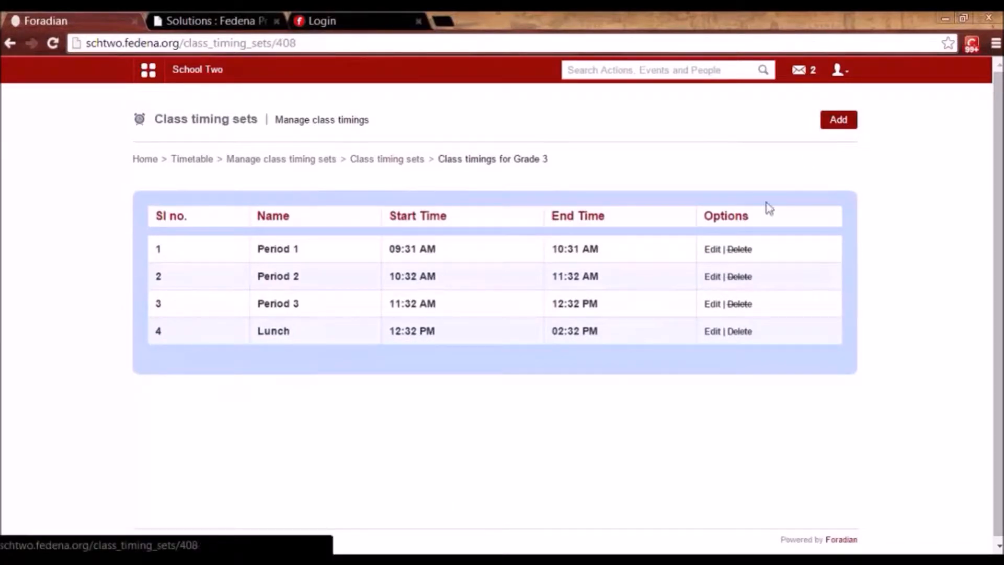
click(712, 250)
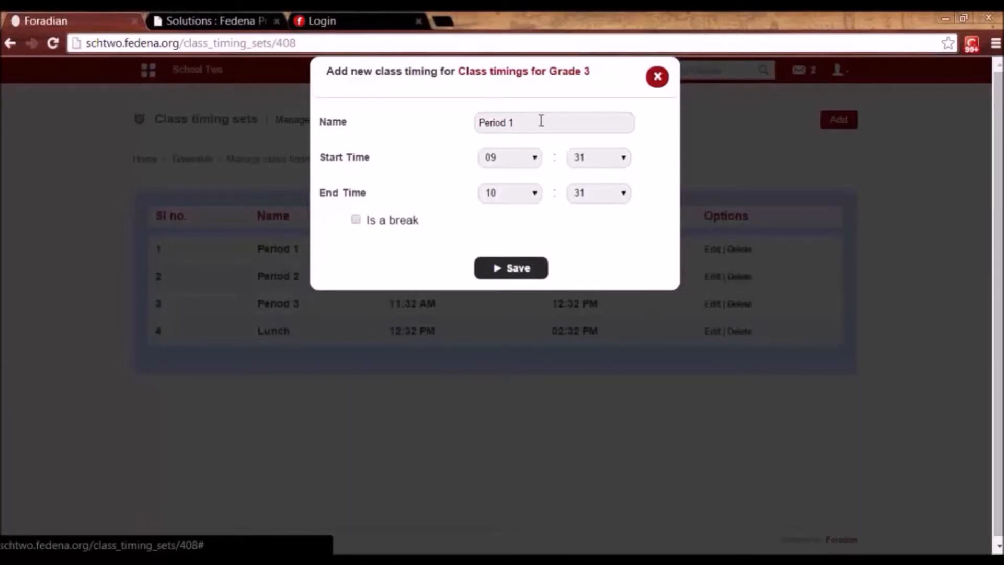
click(656, 78)
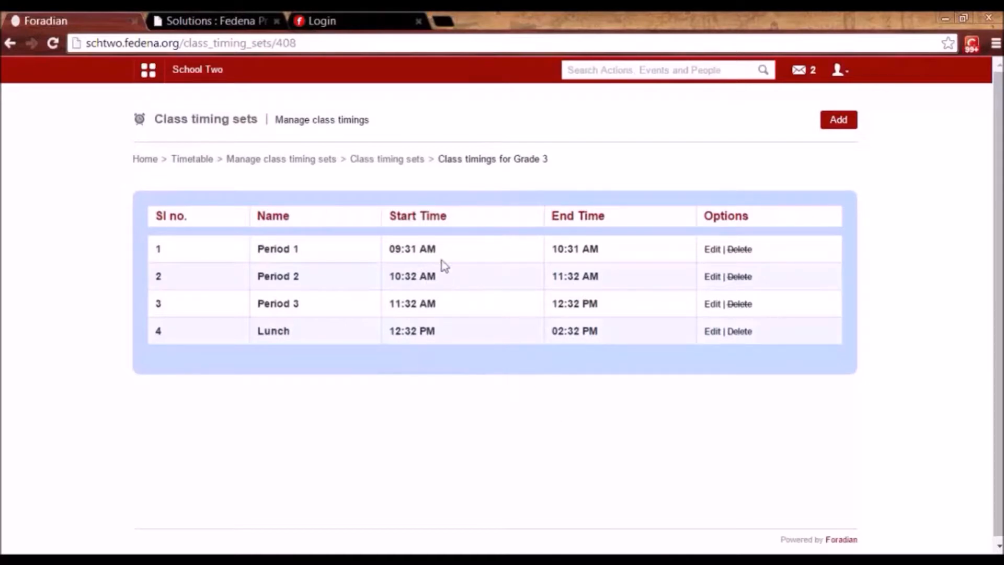
click(295, 160)
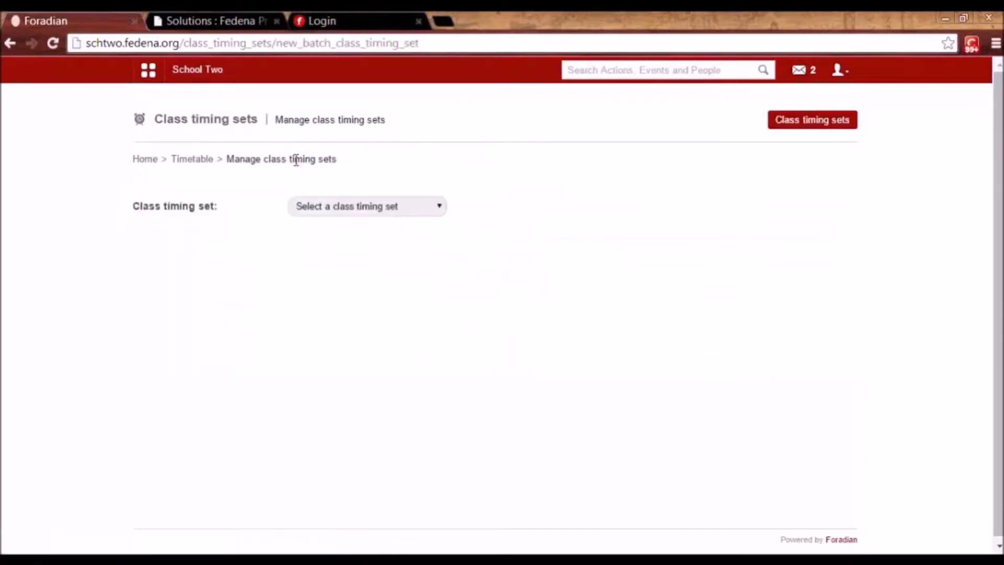
Assign the two G1 batches to the Grade 3 timing set, then remove them, keeping only G3 - A 2014.
click(333, 206)
click(341, 232)
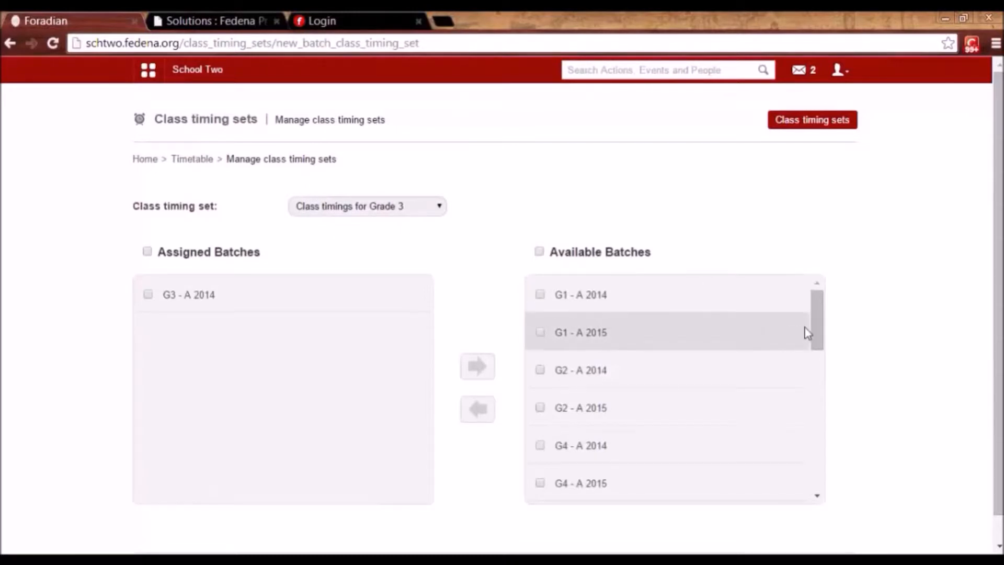
drag(813, 329, 802, 287)
click(481, 411)
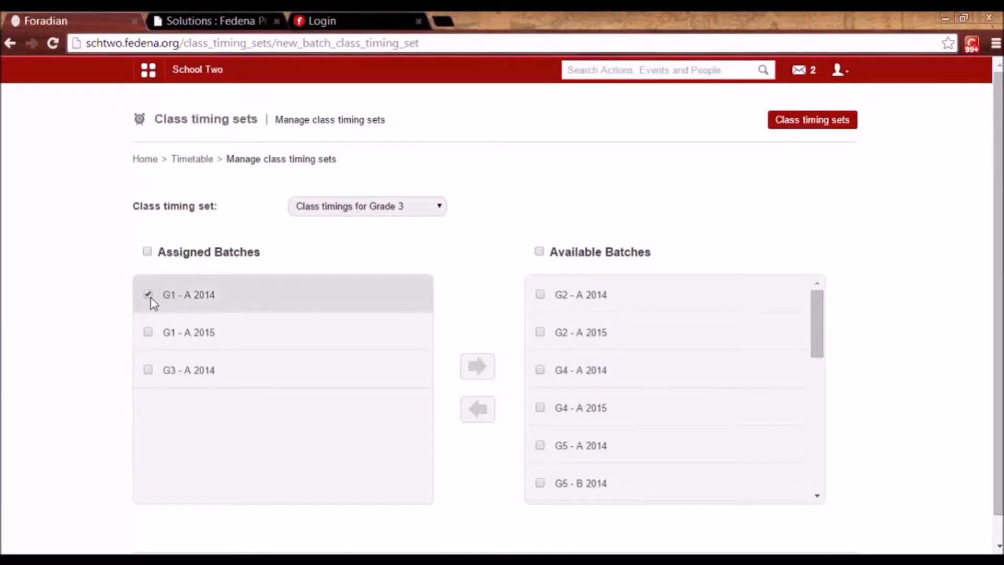
click(480, 372)
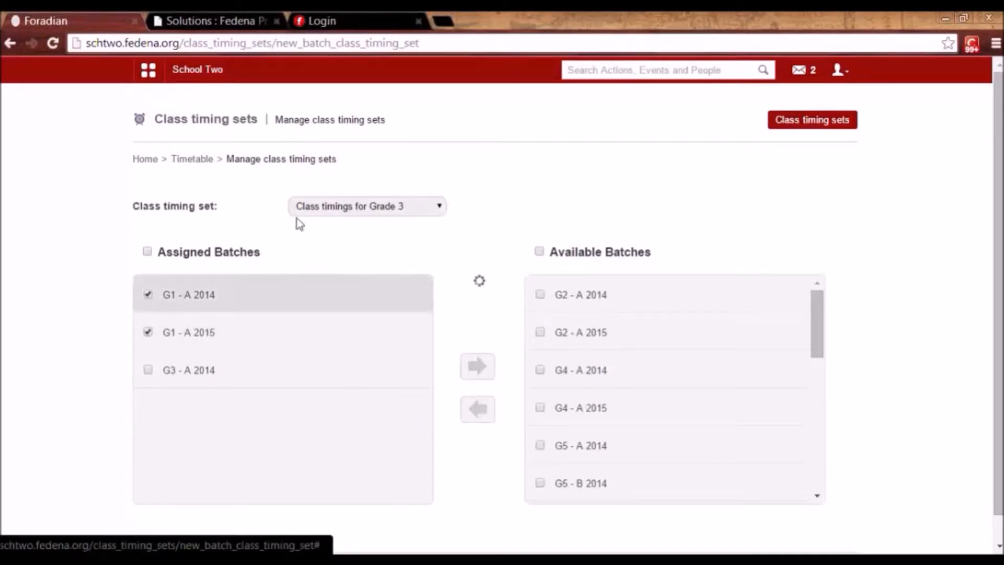
click(199, 160)
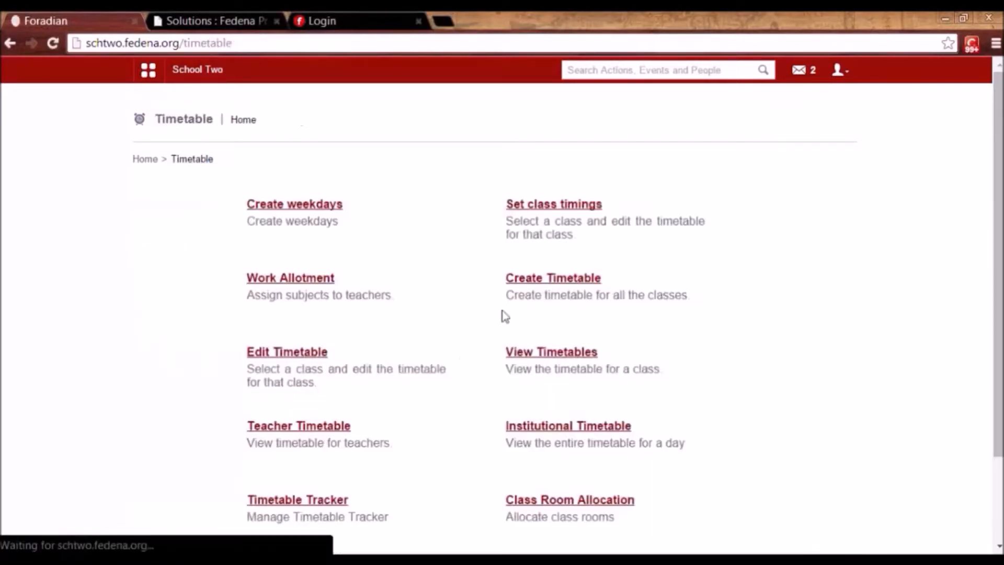
Look at the new-timetable form, then select the 23 Dec 2014 - 24 Dec 2014 period under Edit Timetable.
click(558, 281)
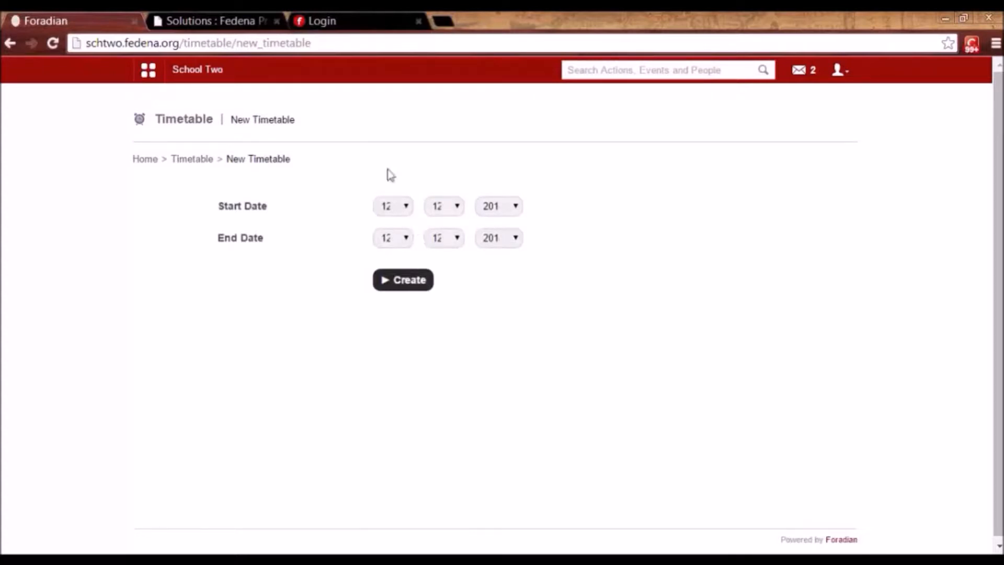
click(190, 162)
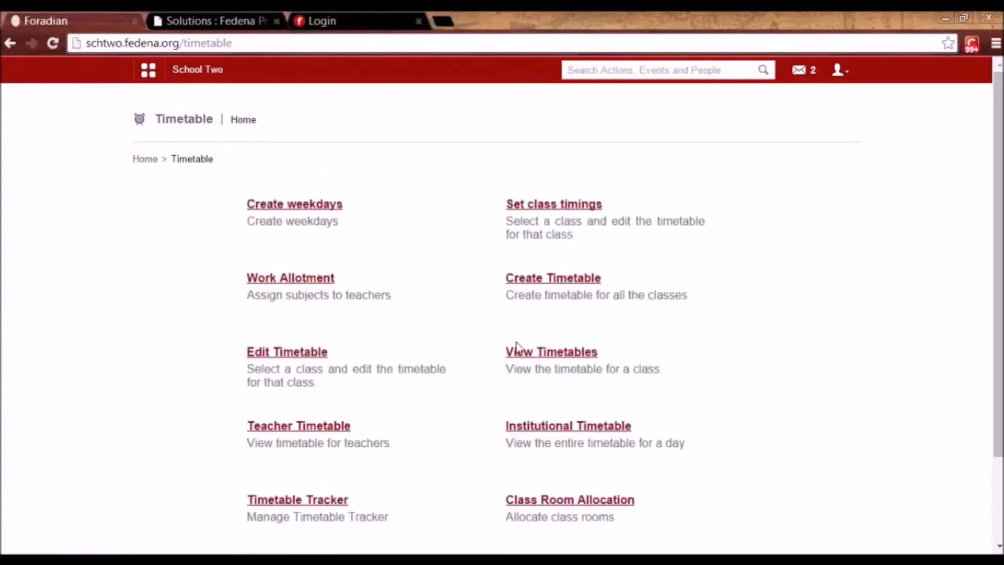
click(314, 354)
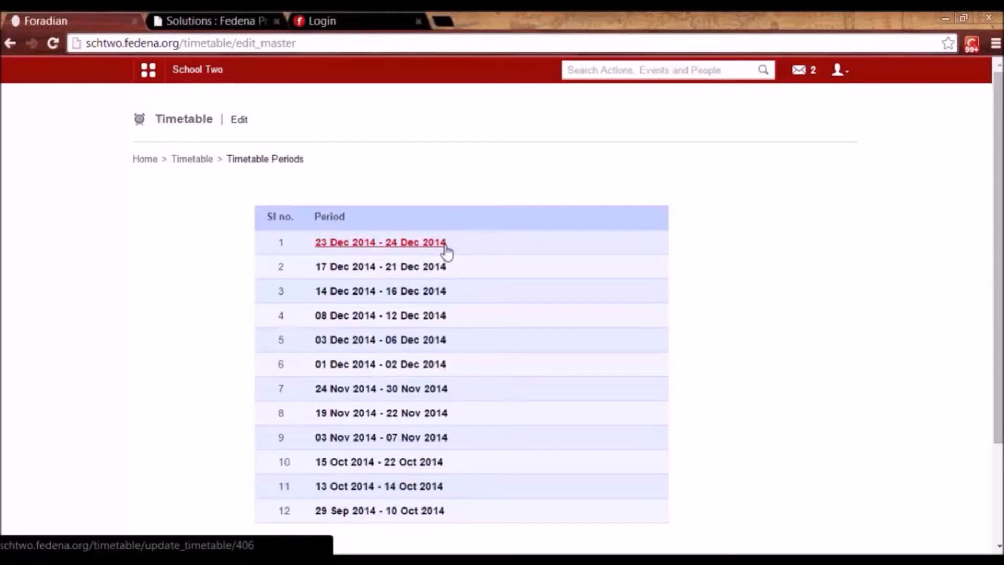
click(425, 252)
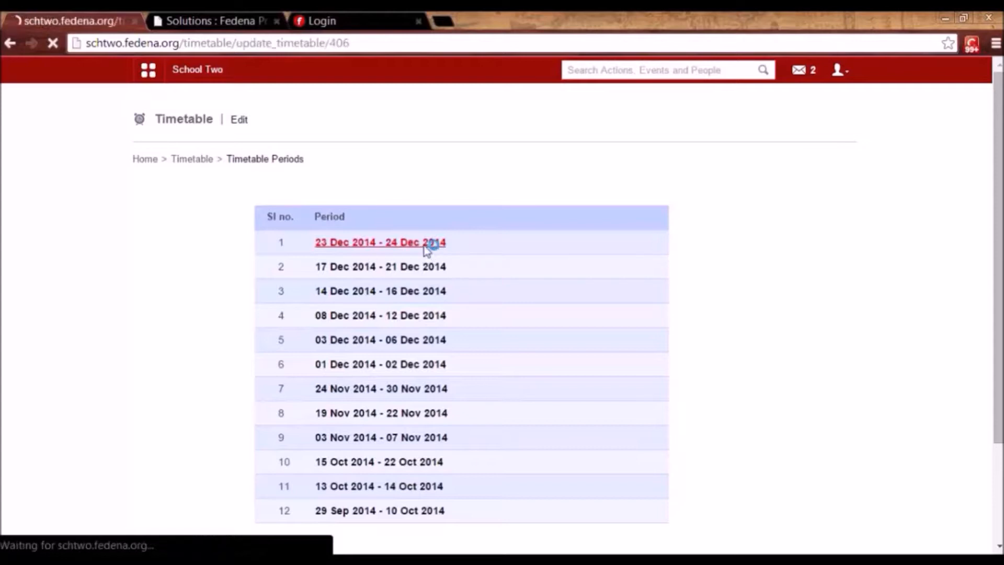
Edit the period's entries, viewing batch G3 - A 2014, then G5 - A 2014's empty grid.
click(774, 125)
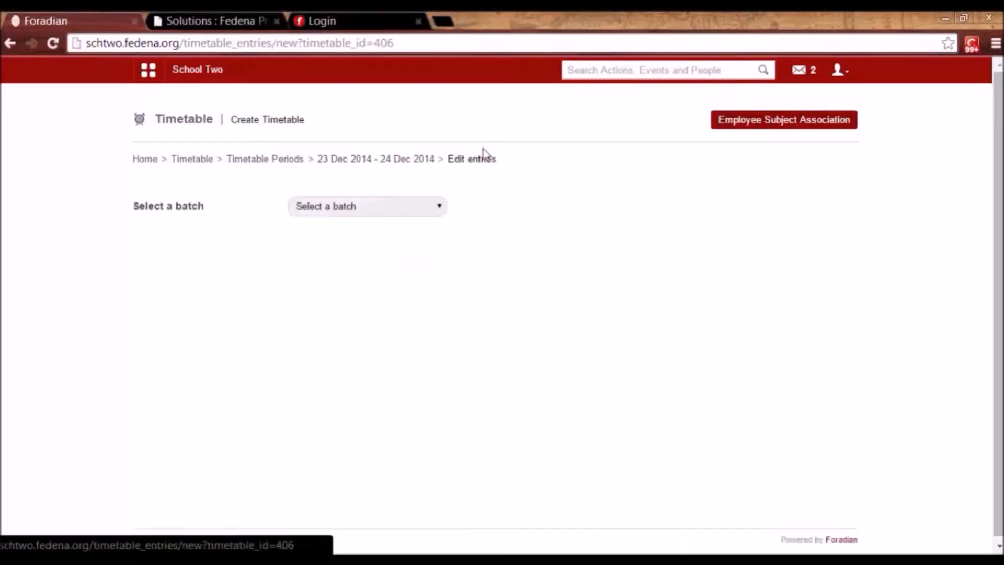
click(416, 209)
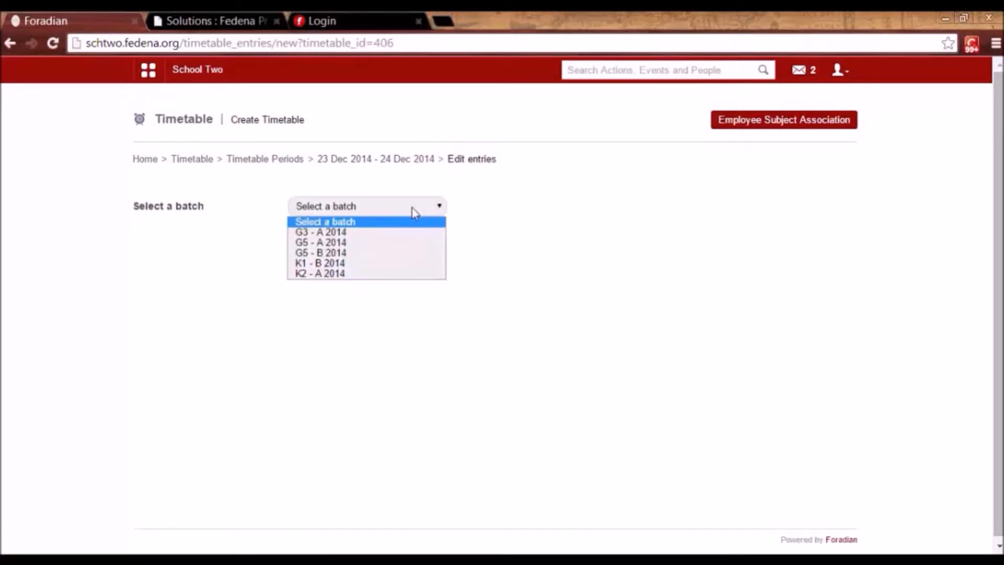
click(400, 232)
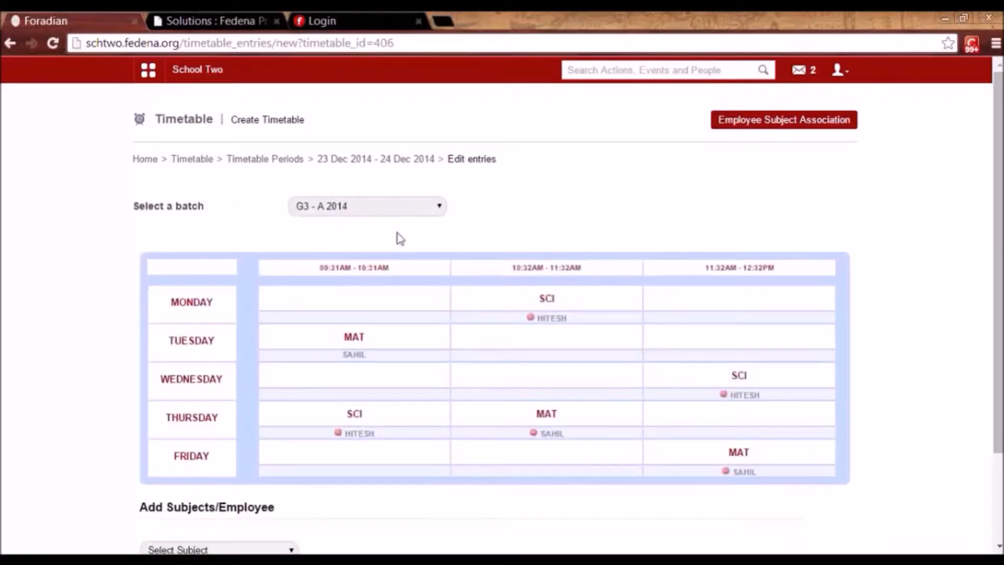
click(380, 210)
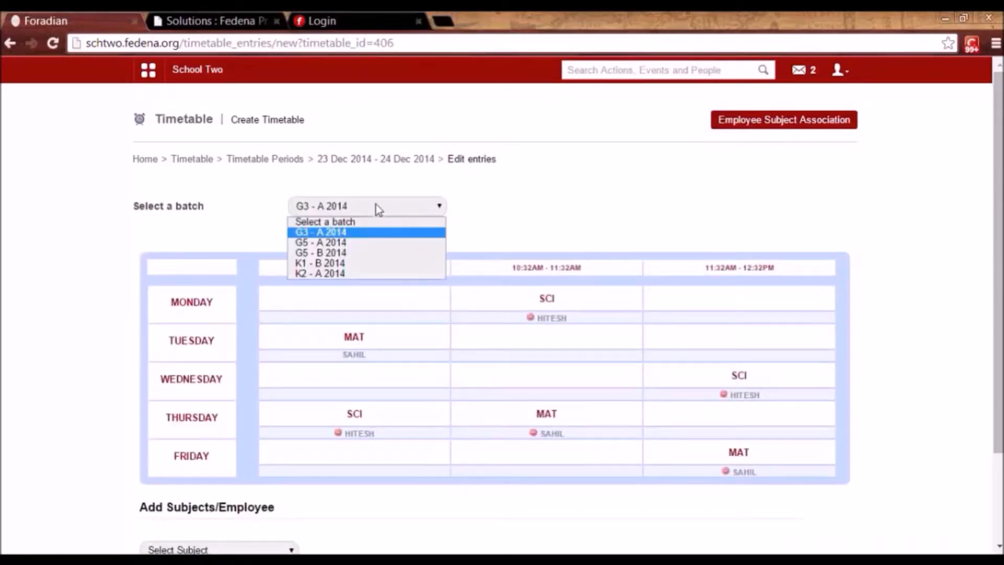
click(371, 243)
drag(998, 306, 999, 374)
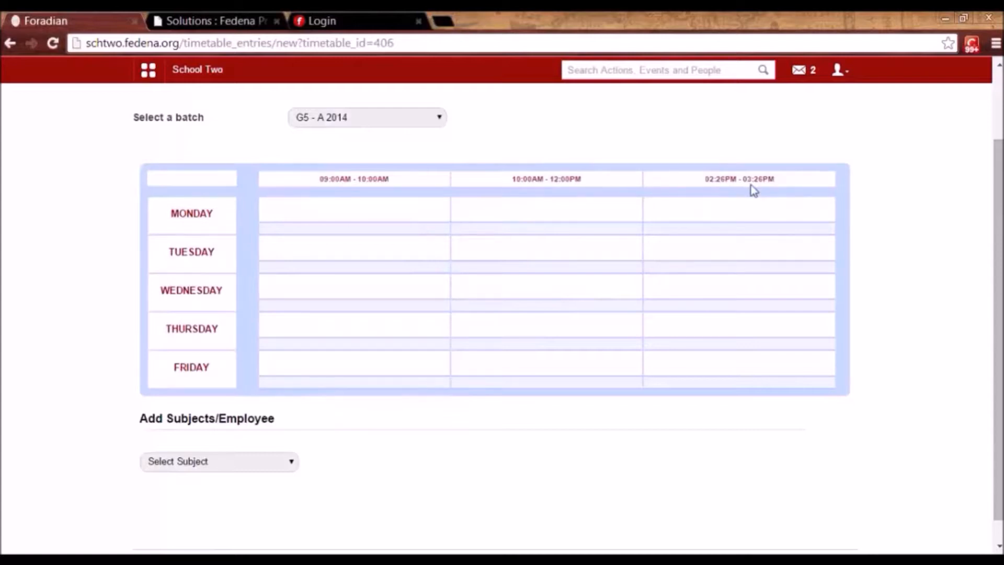
Schedule Maths with its teacher in G5 - A 2014's Friday 02:26PM period.
click(193, 461)
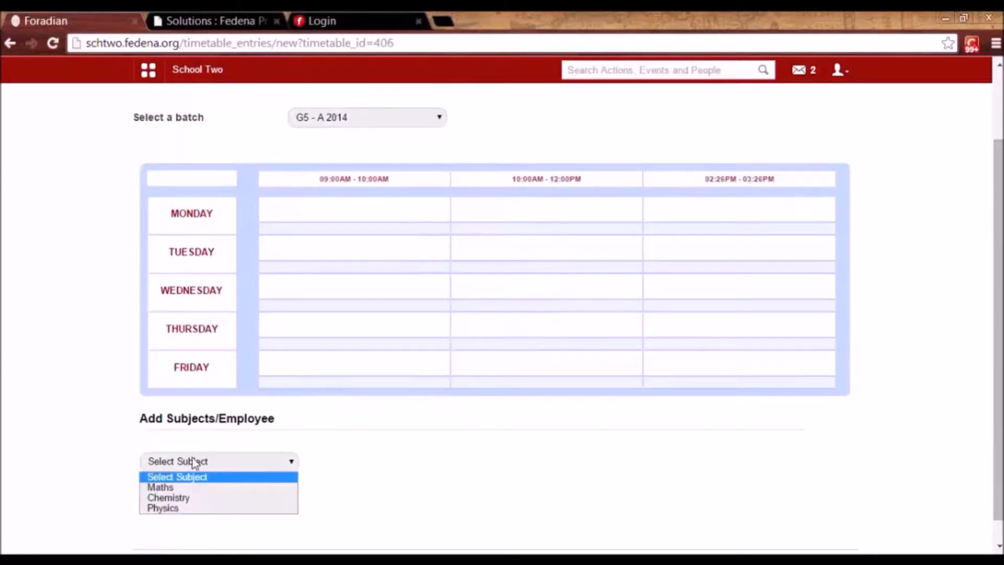
click(188, 492)
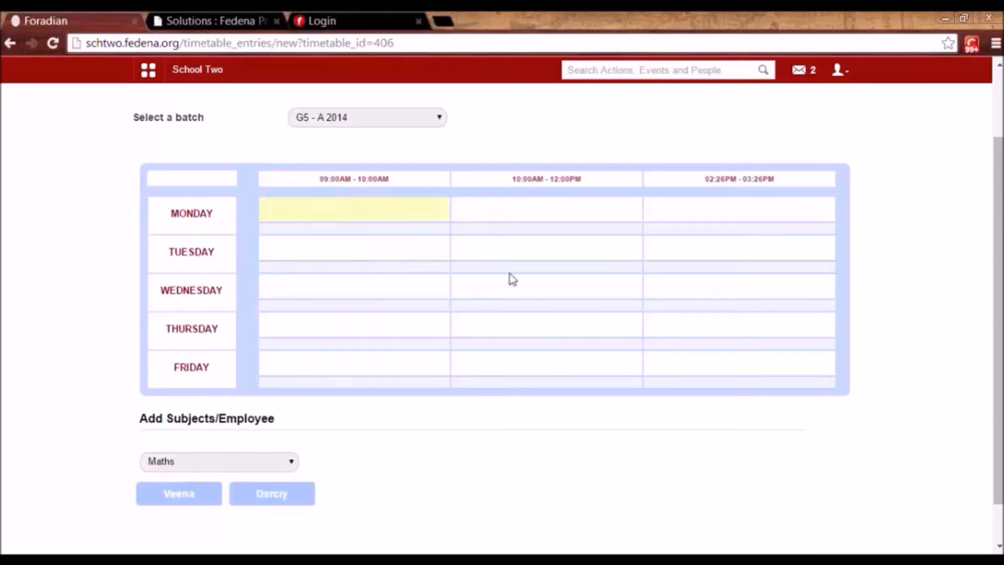
click(694, 370)
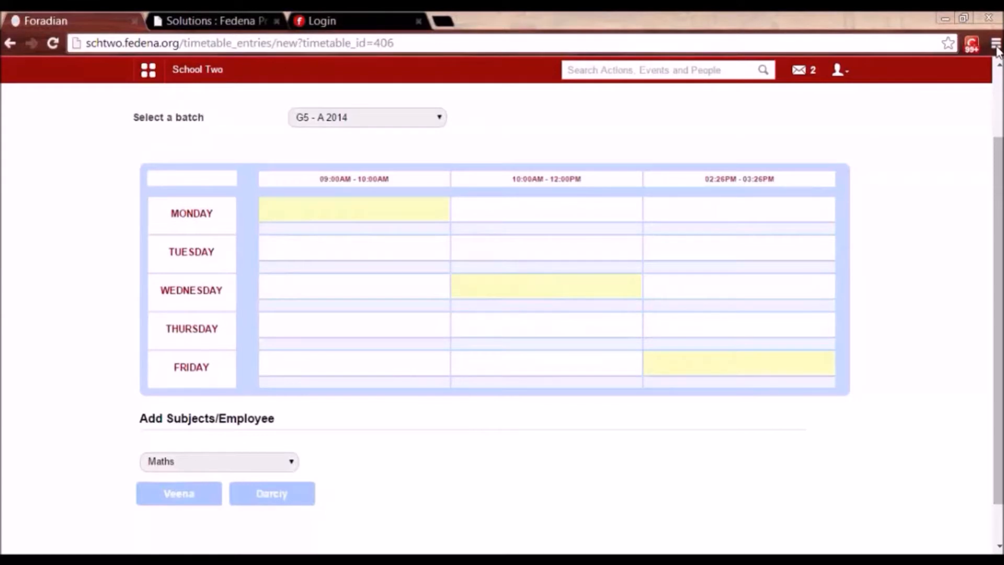
drag(174, 492, 334, 205)
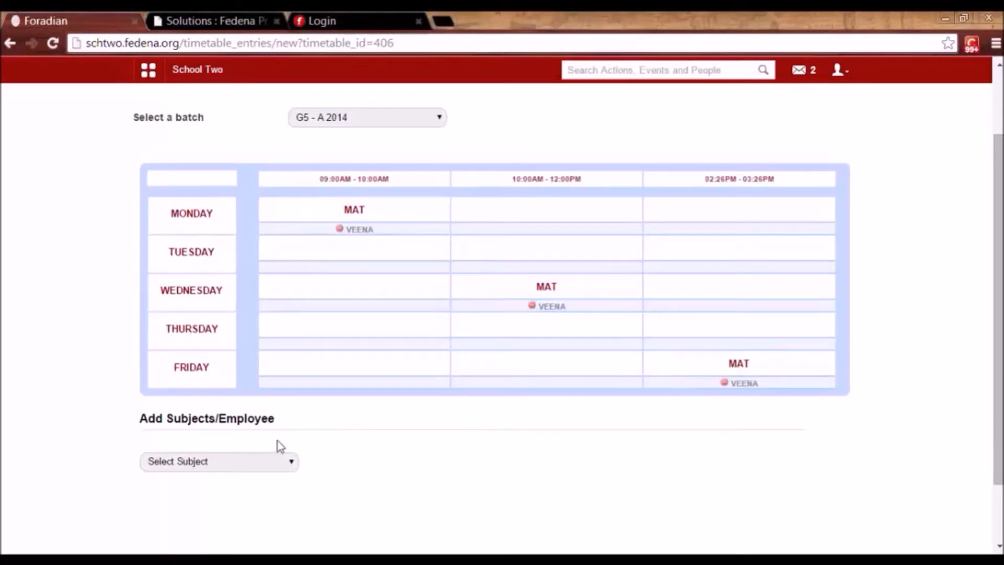
Schedule Chemistry with its teacher in the Wednesday 09:00AM and Thursday 02:26PM periods.
click(260, 467)
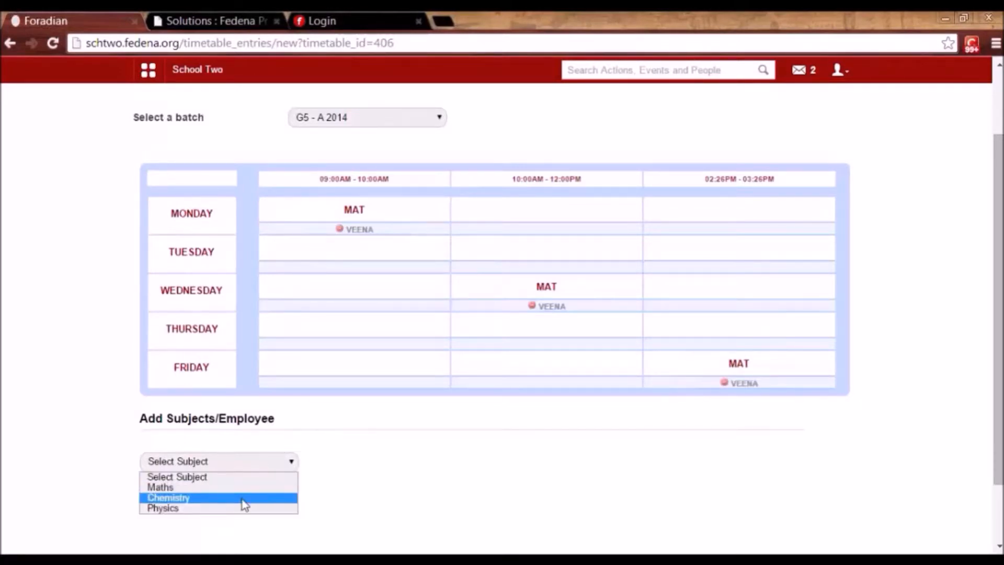
click(242, 498)
click(329, 290)
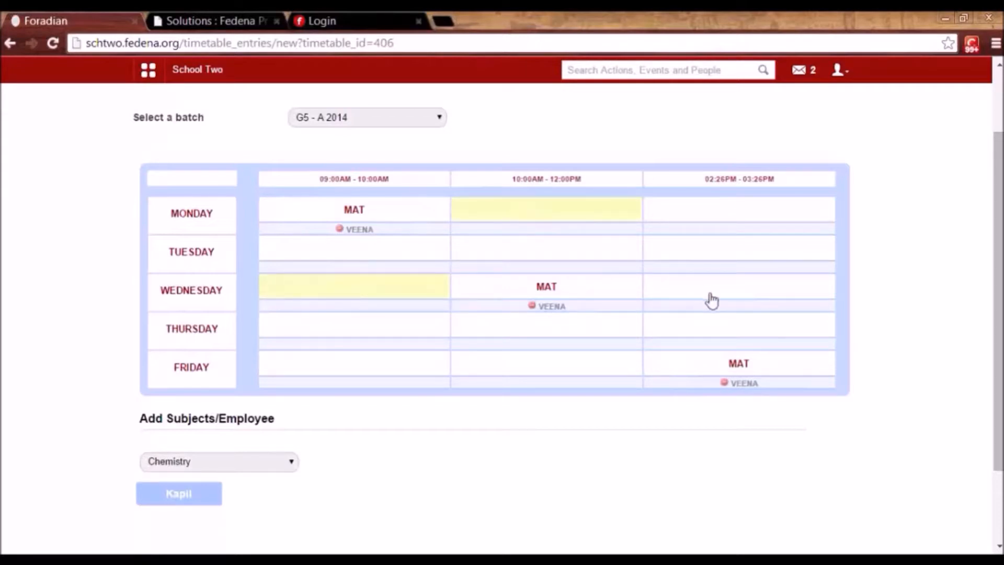
click(729, 332)
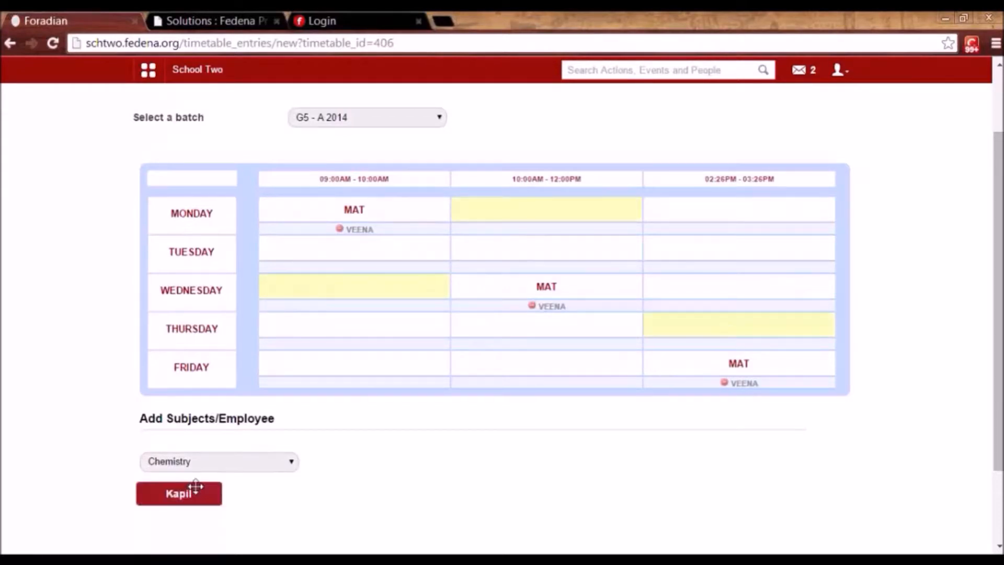
drag(193, 494, 355, 281)
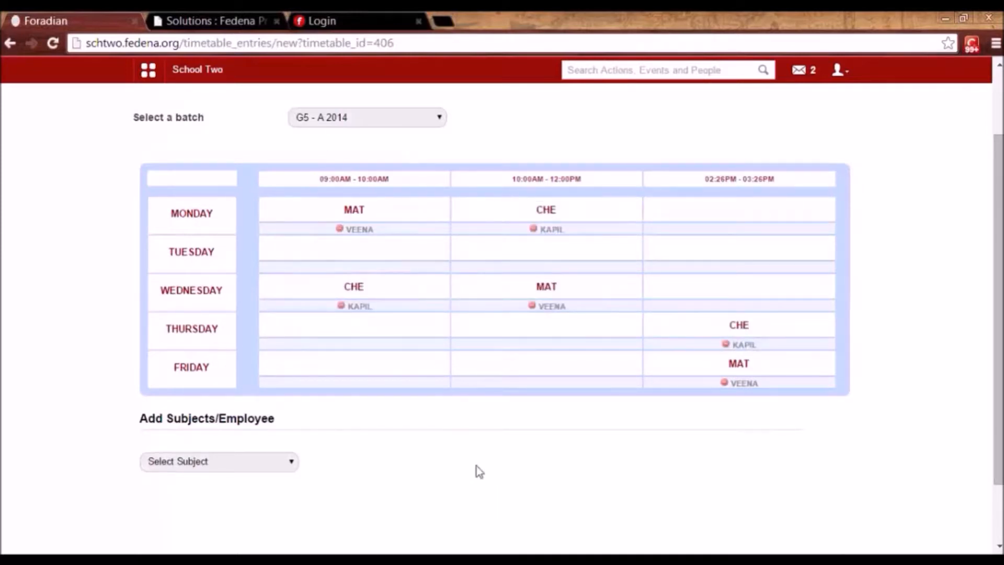
scroll(1001, 395, up, 2)
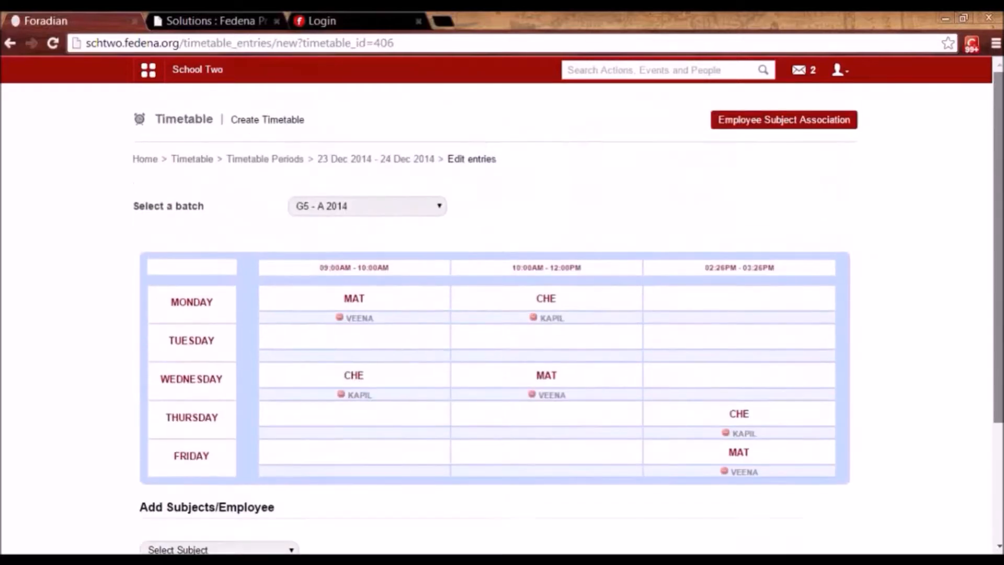
scroll(494, 313, down, 3)
scroll(545, 181, up, 3)
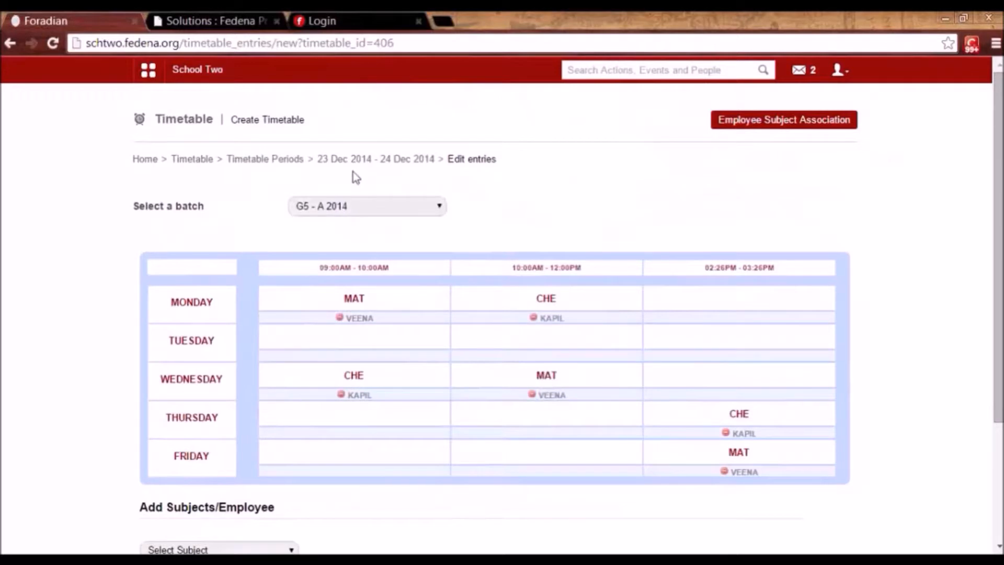
Show the G5 - A 2014 class timetable for 23 Dec 2014 - 24 Dec 2014.
click(202, 160)
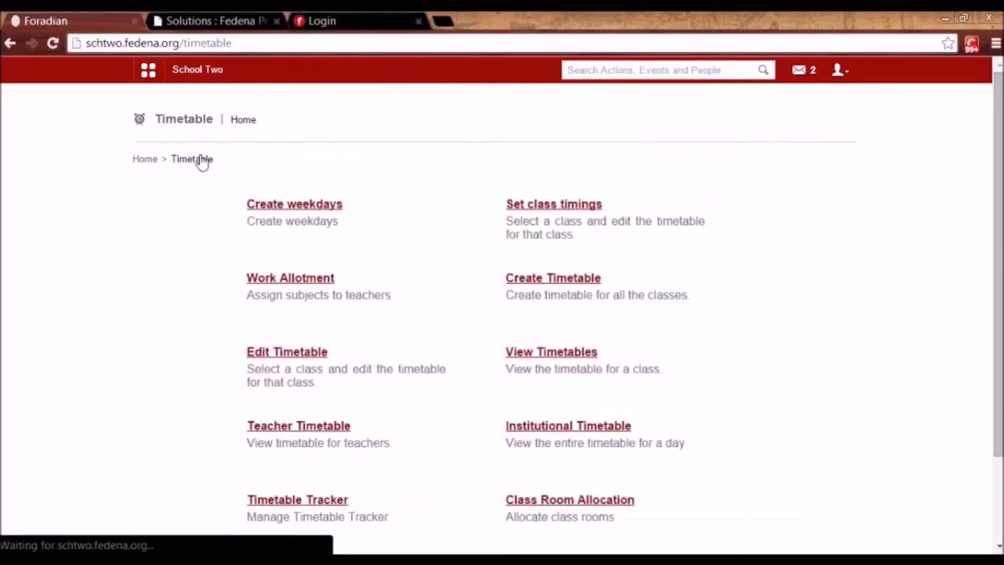
click(549, 354)
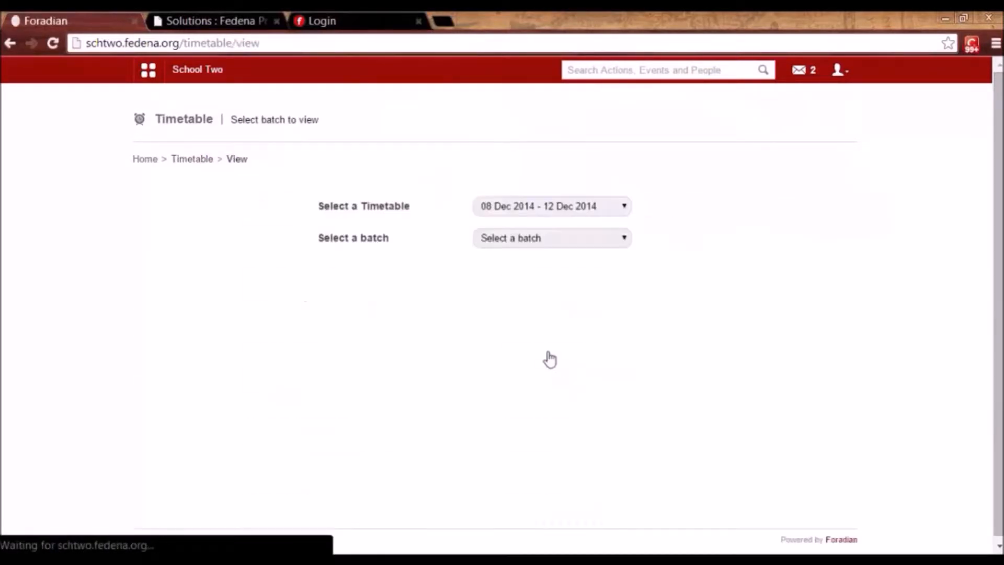
click(542, 211)
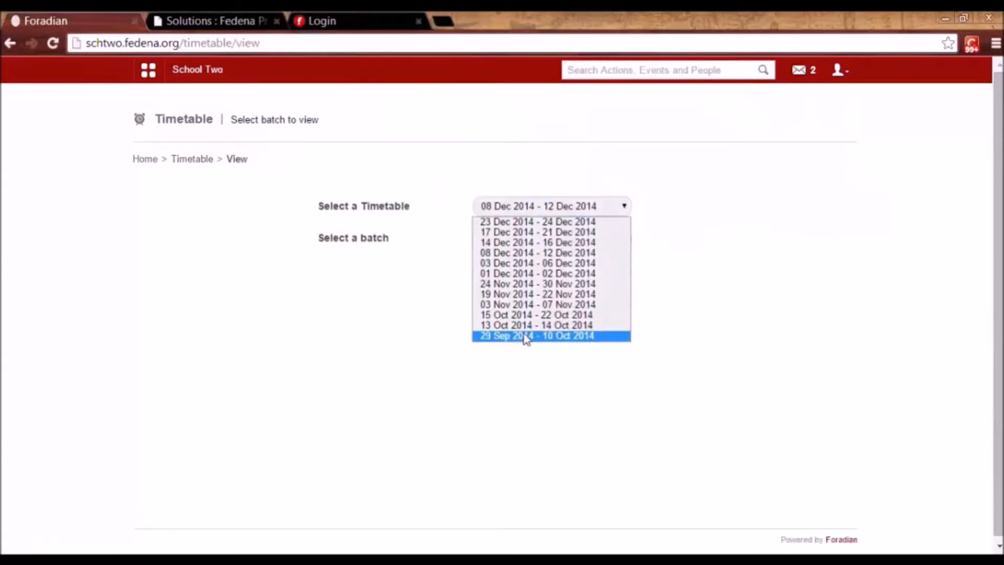
click(522, 224)
click(522, 237)
click(522, 279)
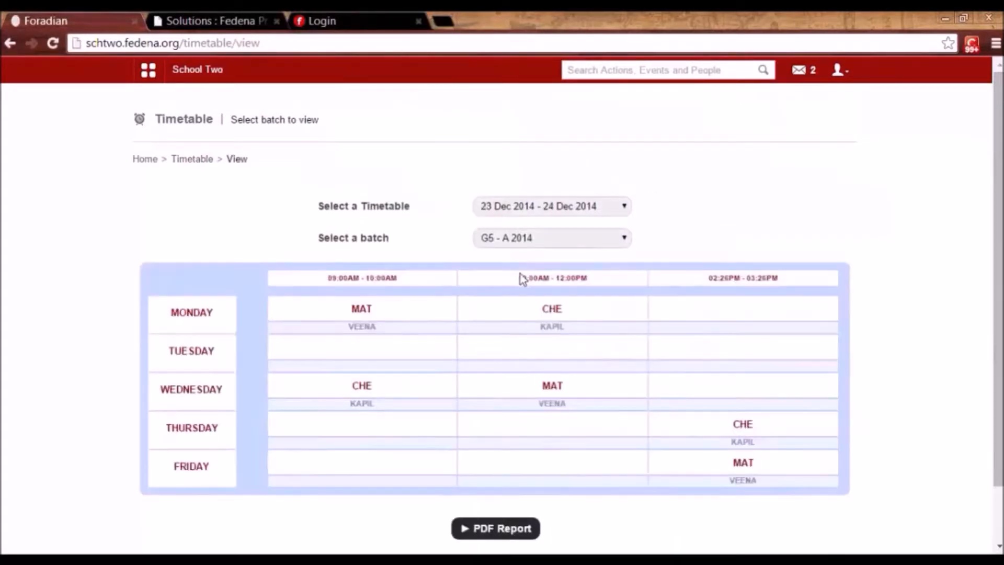
View the teacher timetable for 08–12 Dec 2014, then return to the Timetable home page.
click(201, 160)
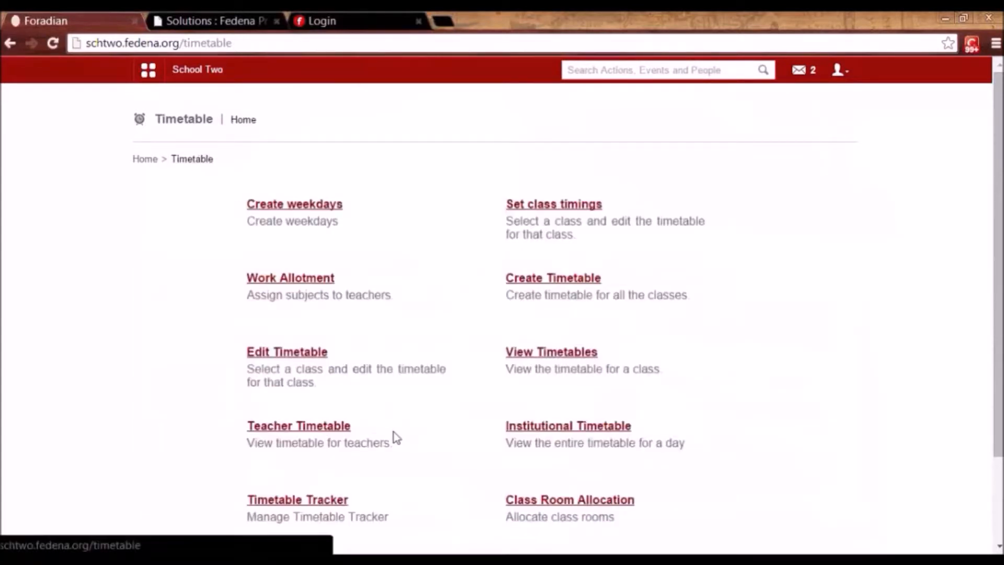
click(318, 426)
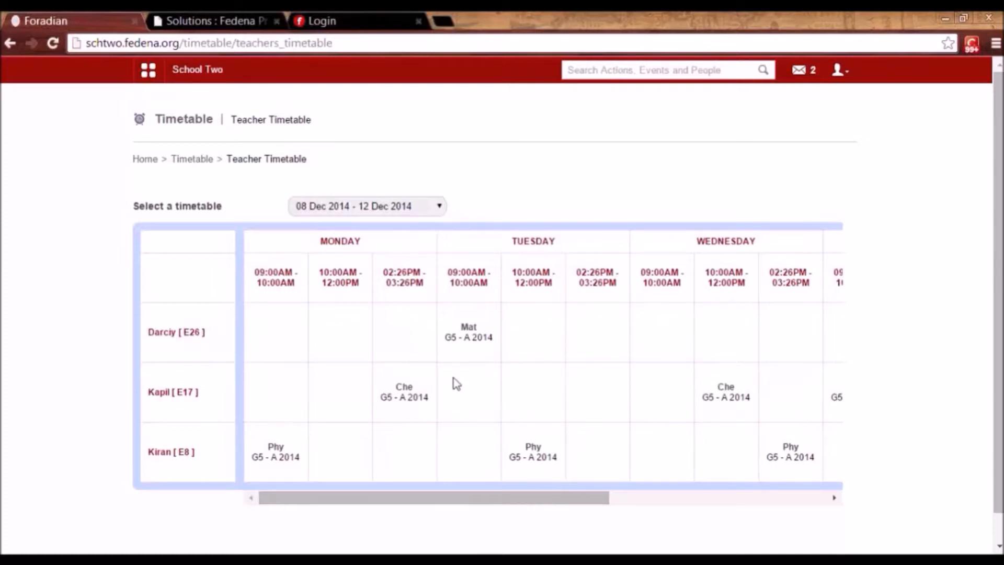
click(192, 159)
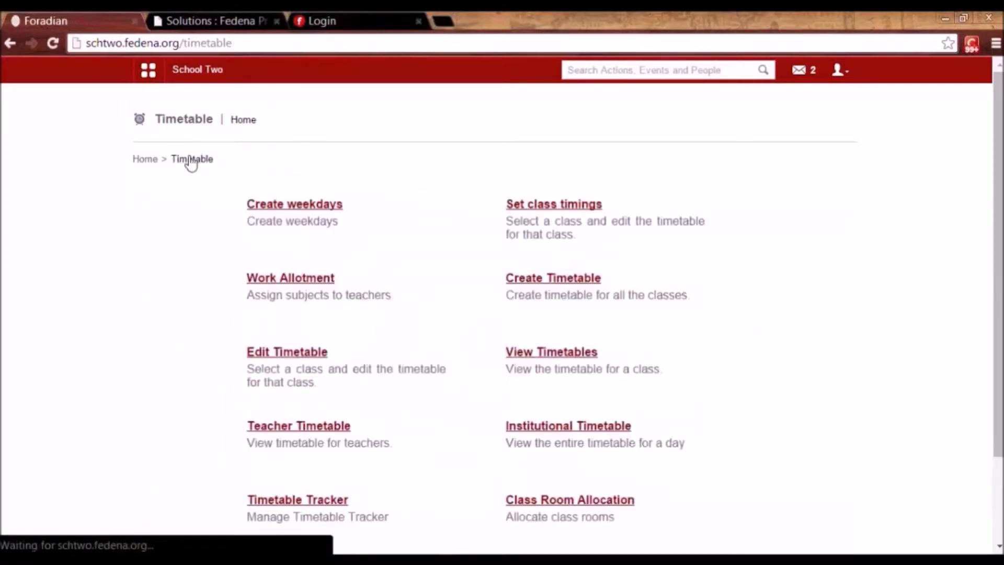
click(596, 427)
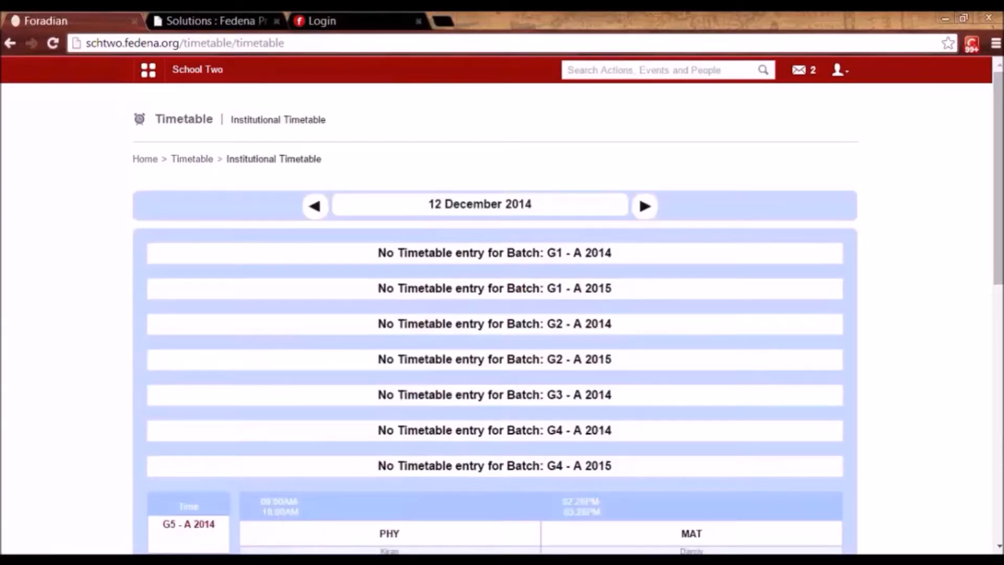
scroll(597, 425, down, 10)
scroll(494, 313, up, 9)
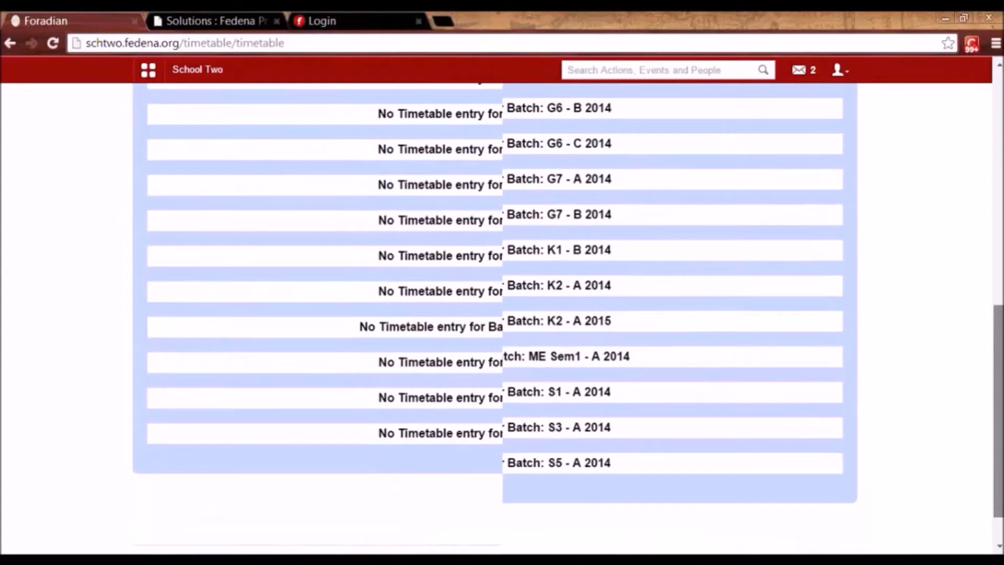
scroll(550, 169, up, 2)
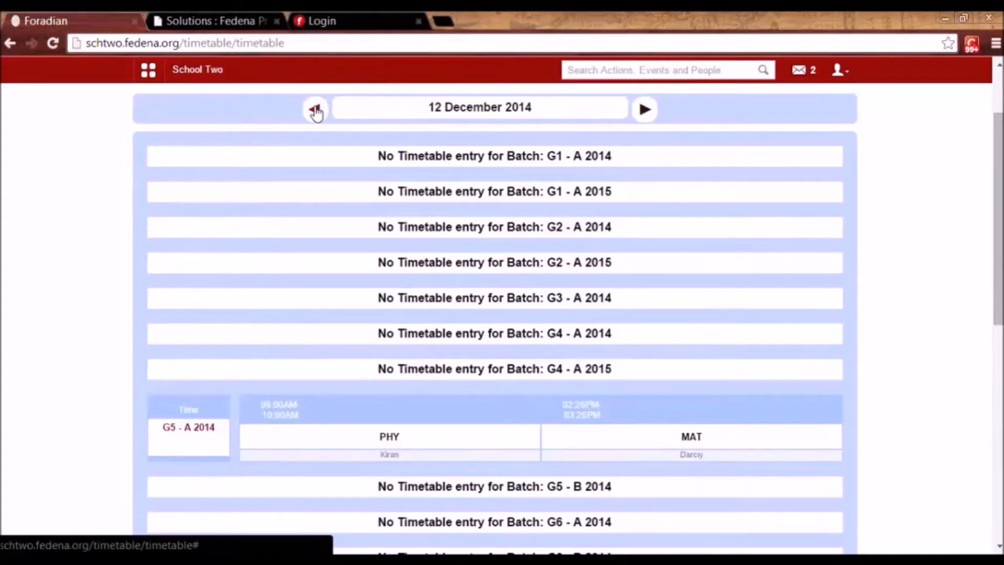
scroll(494, 318, down, 6)
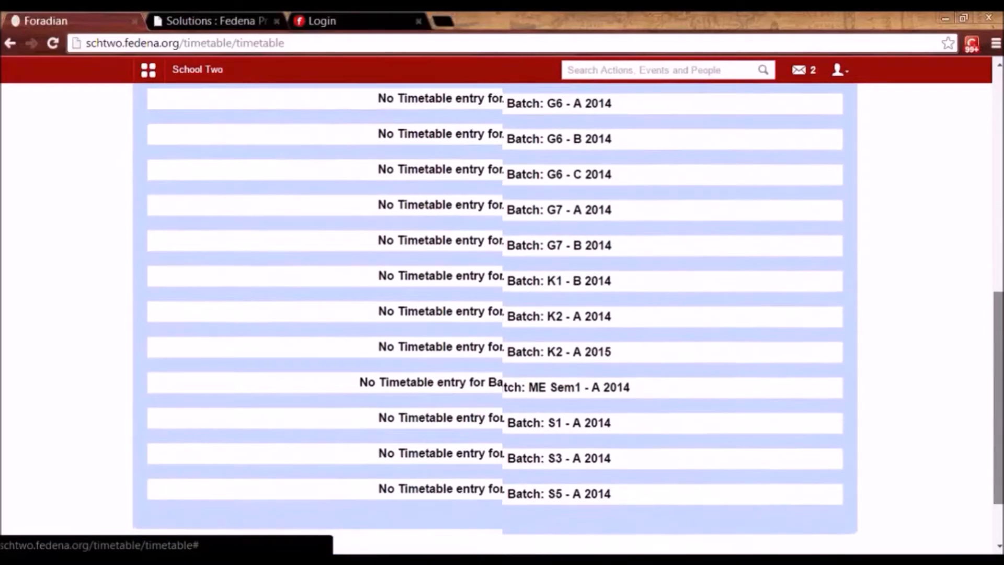
scroll(494, 318, up, 10)
scroll(494, 318, down, 6)
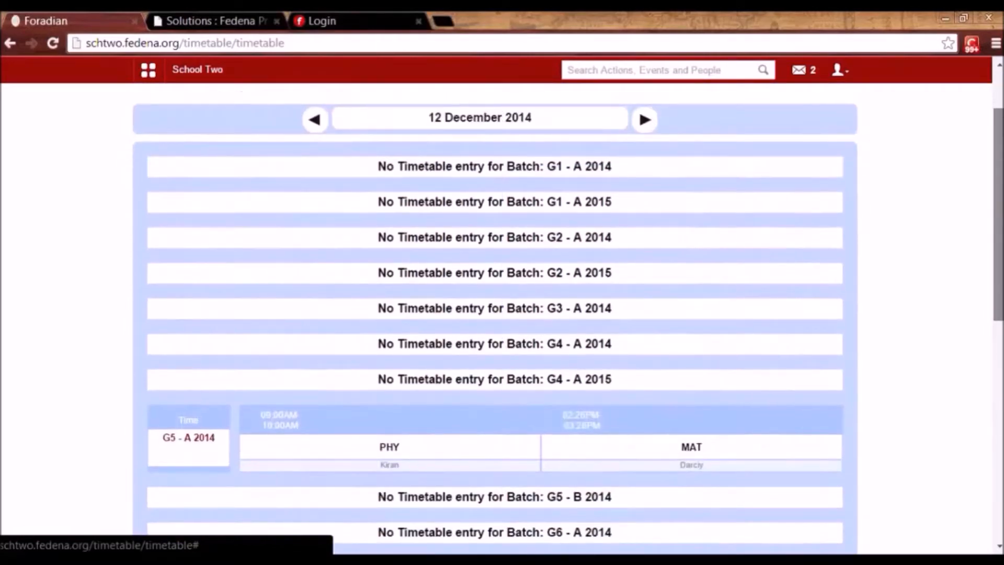
scroll(784, 373, up, 6)
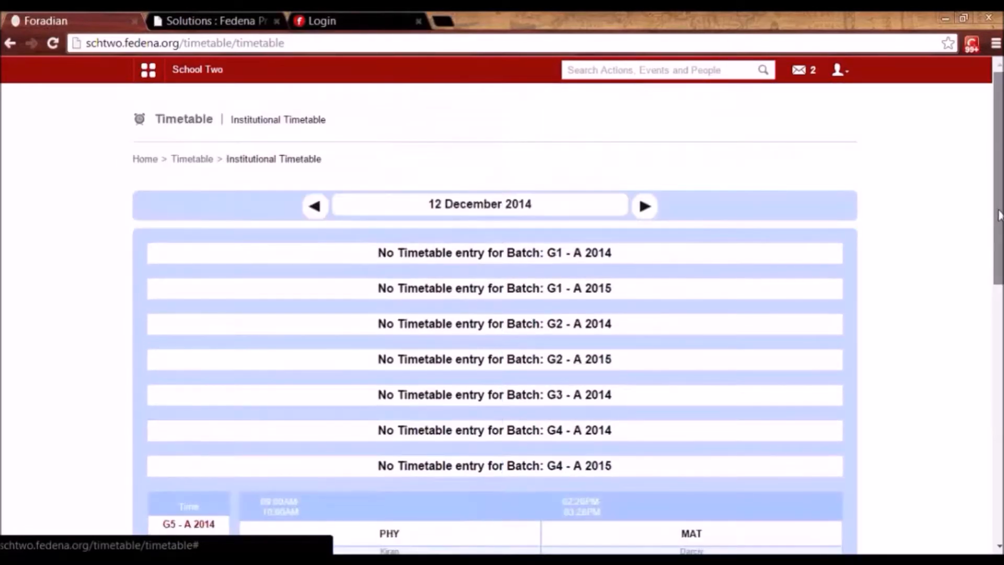
scroll(785, 372, down, 2)
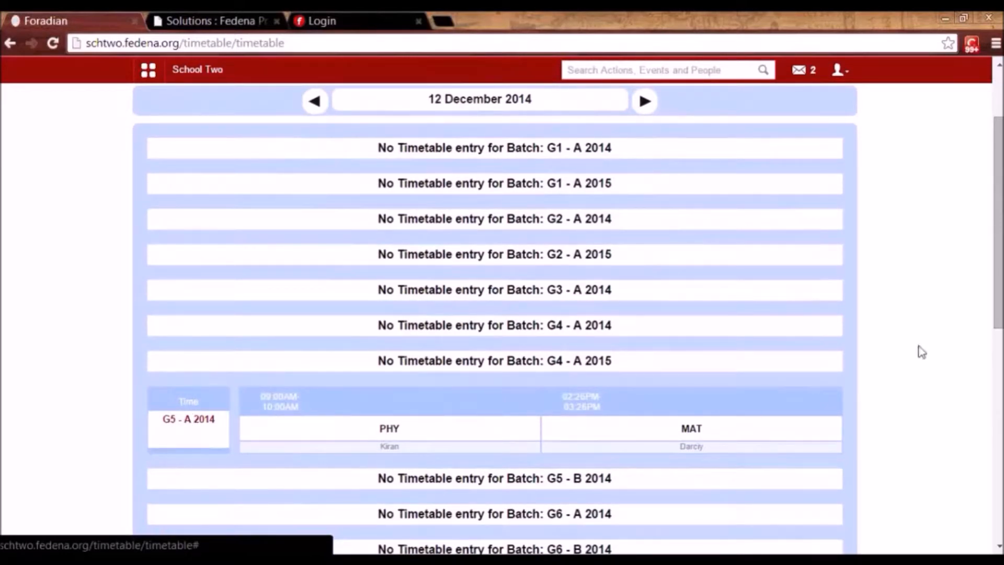
drag(998, 330, 1000, 274)
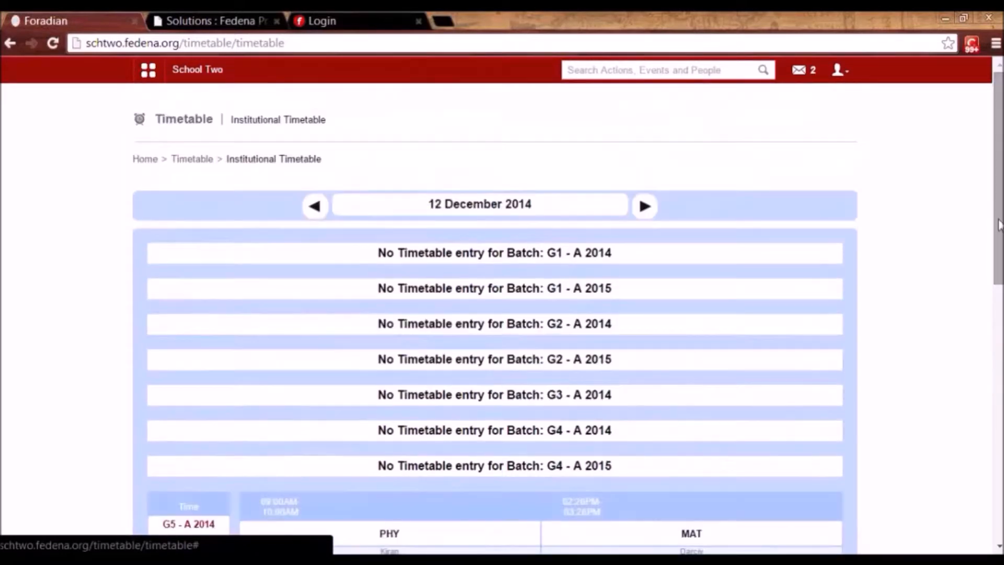
click(193, 160)
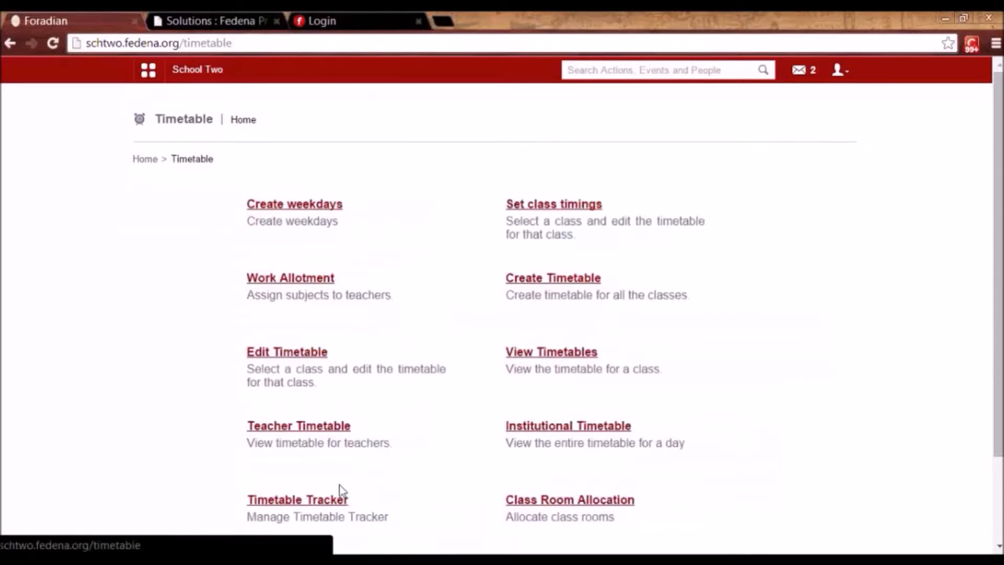
In the Timetable Tracker swap page, load the G5 - A 2014 classes for 2014-12-12.
click(303, 503)
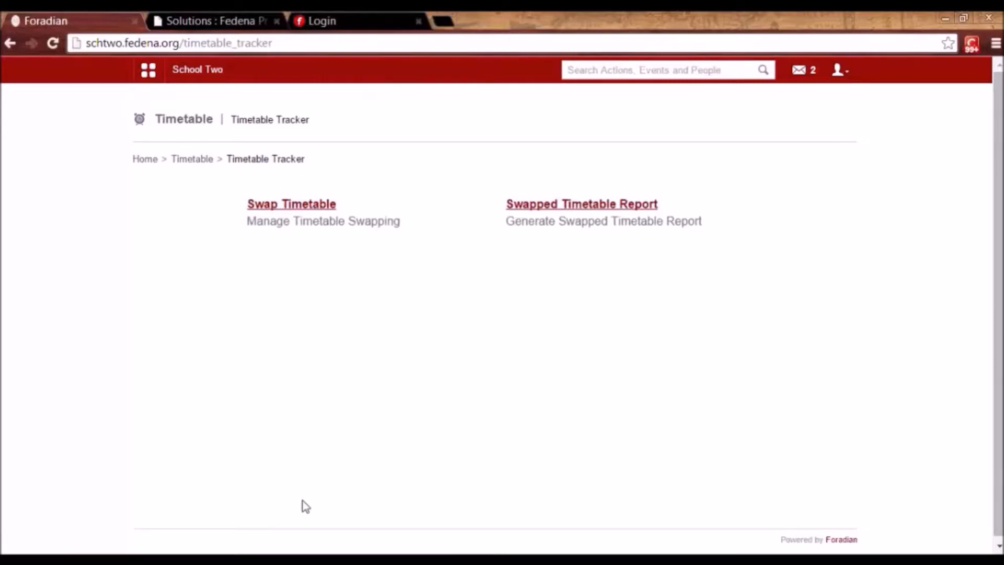
click(290, 206)
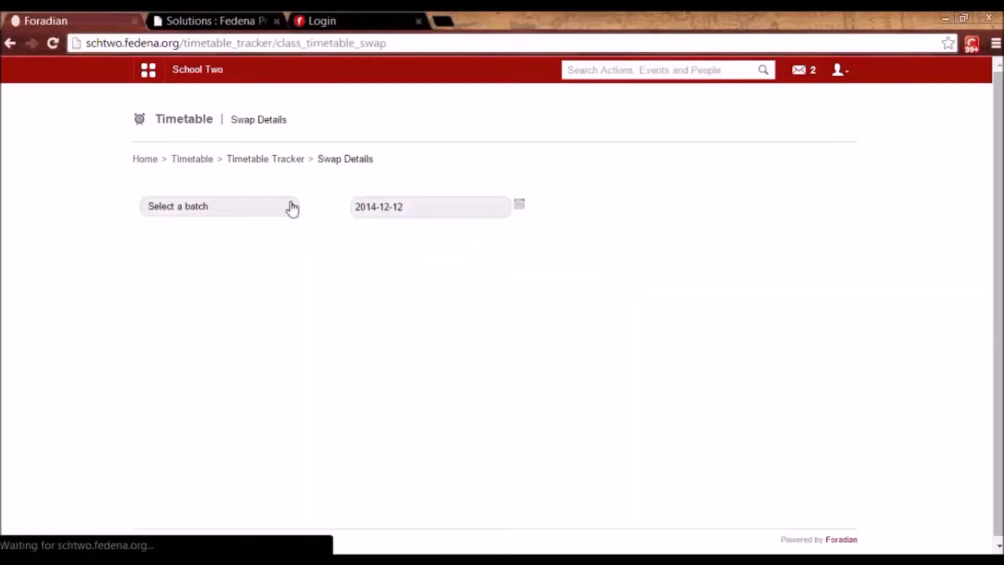
click(267, 207)
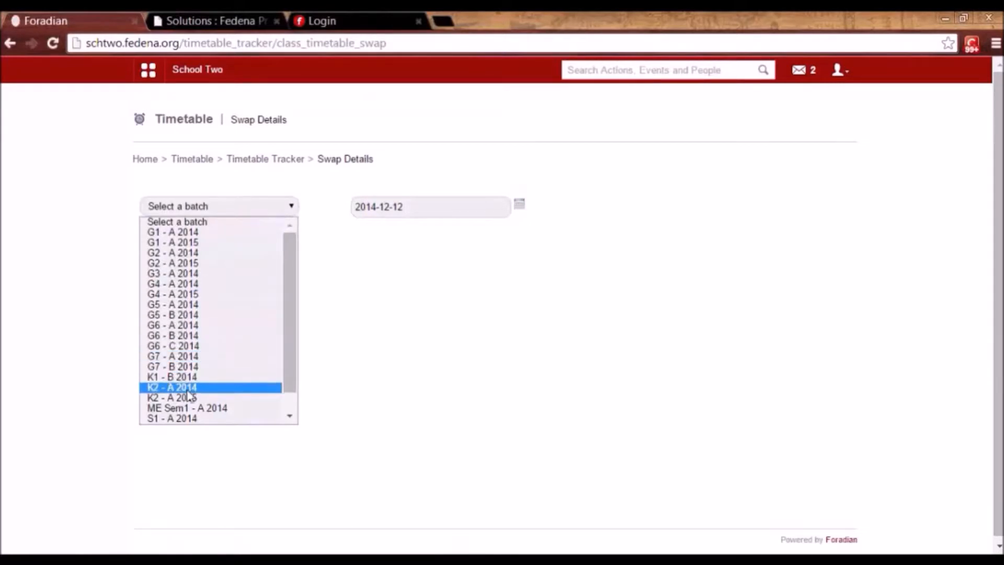
click(191, 376)
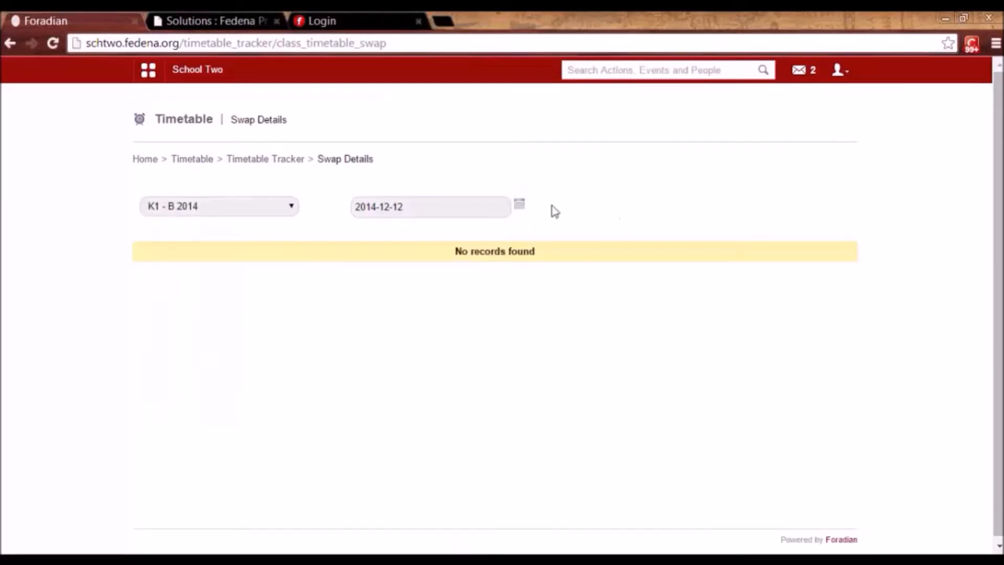
click(518, 209)
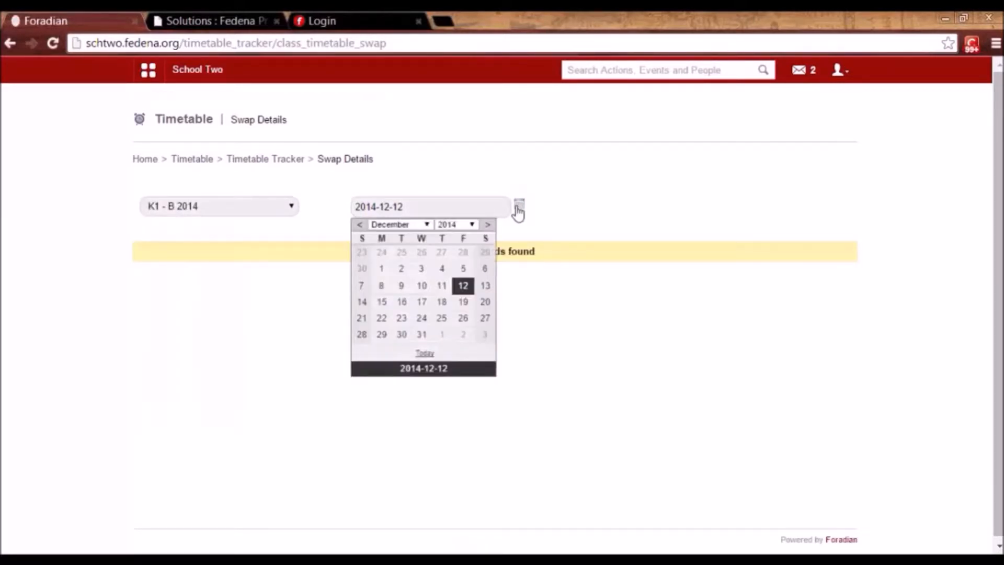
click(262, 209)
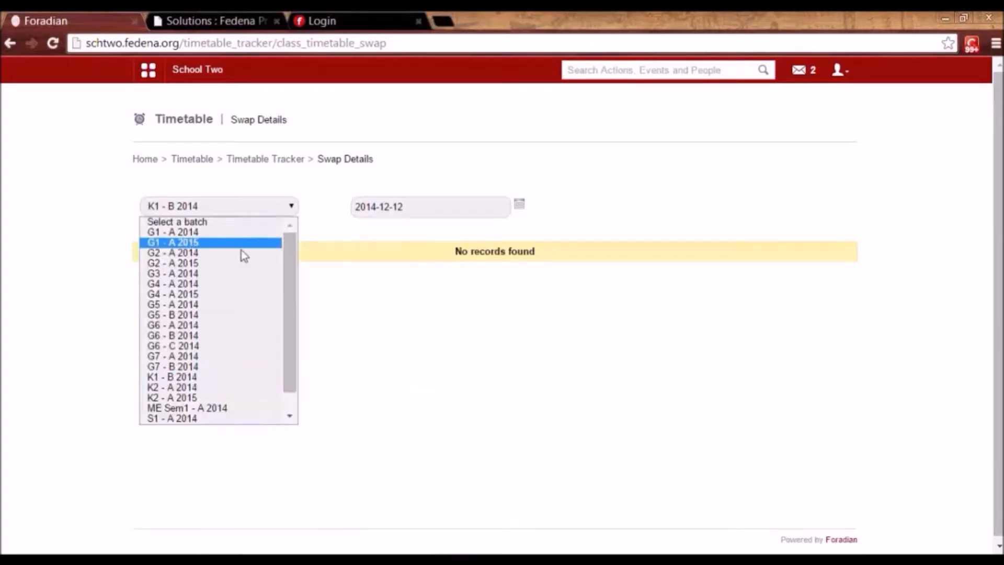
click(214, 305)
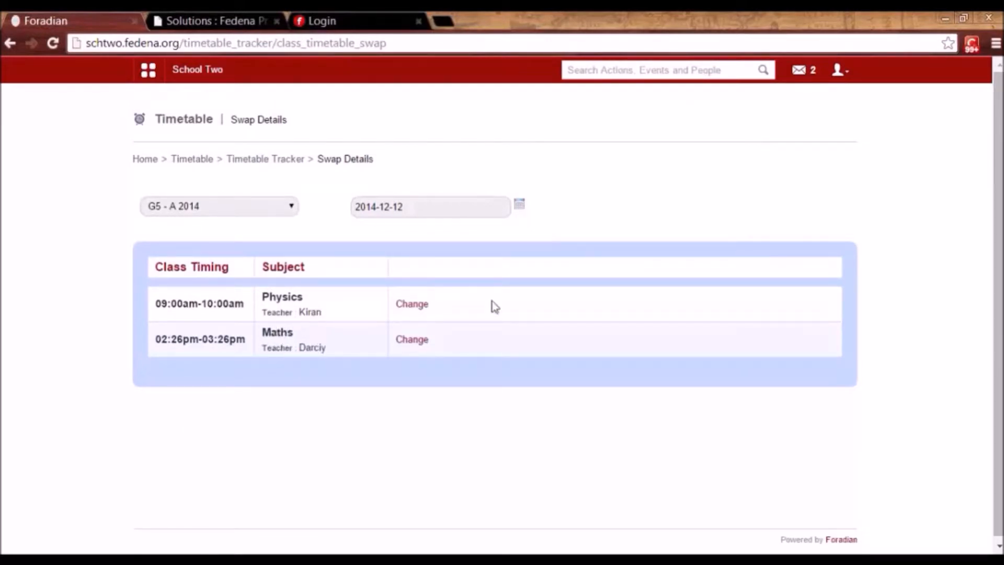
Reassign the 02:26pm Maths period to a substitute Mathematics-department teacher, still teaching Maths.
click(411, 340)
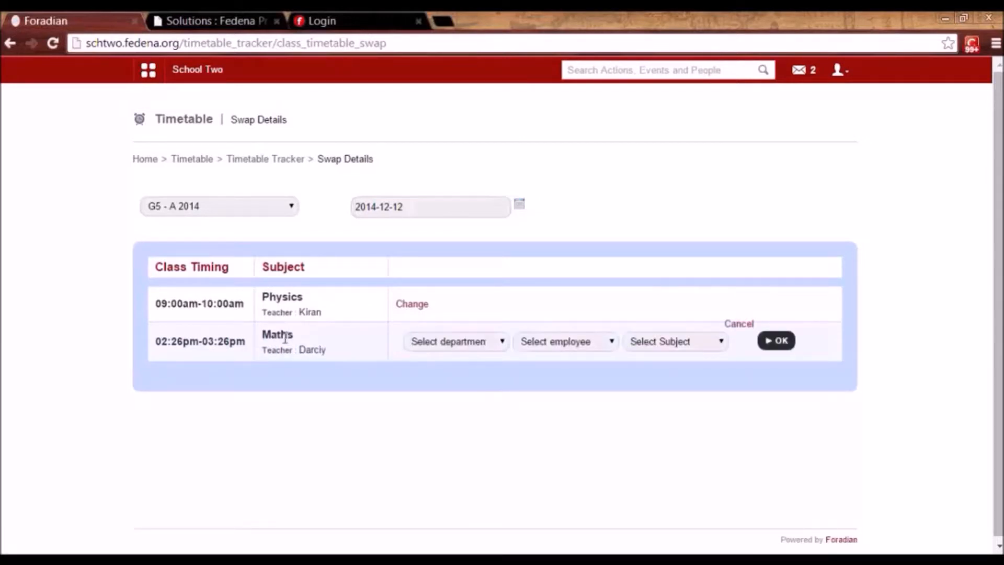
click(442, 342)
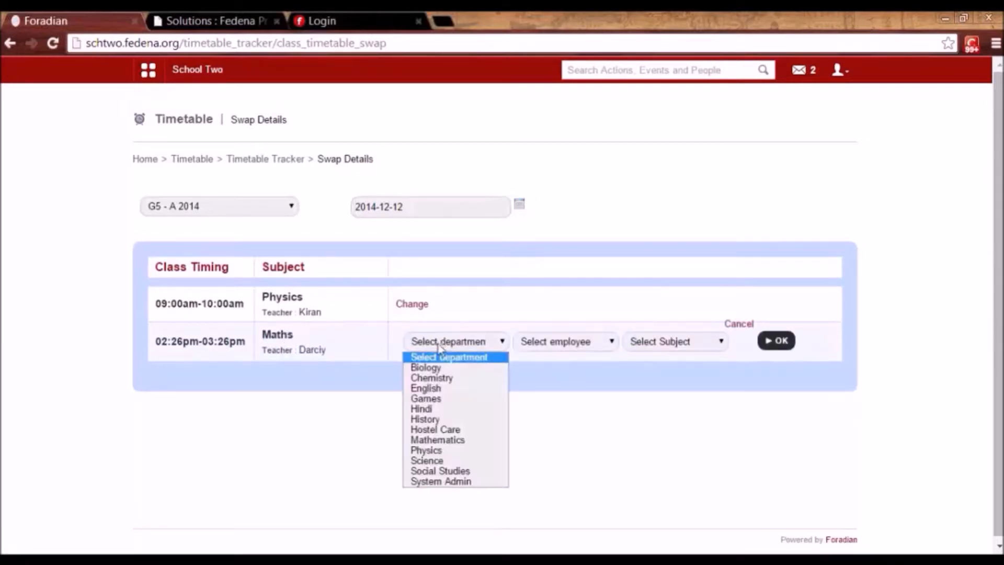
click(438, 442)
click(569, 343)
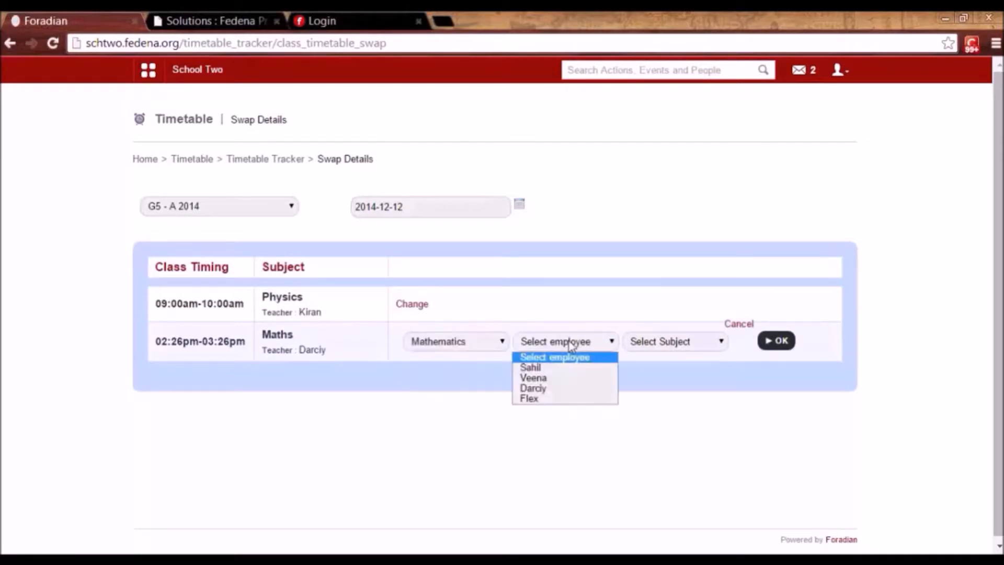
click(561, 369)
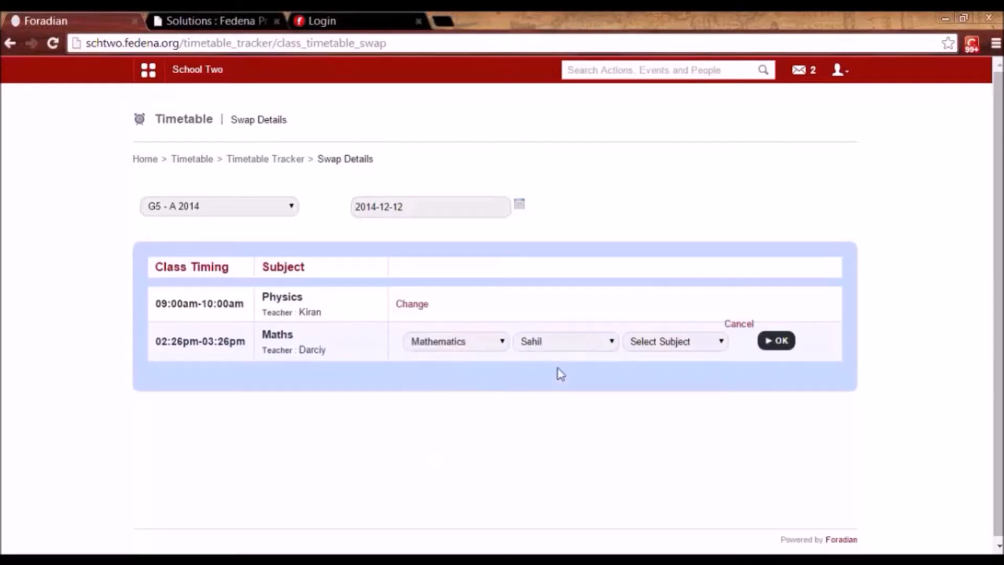
click(663, 341)
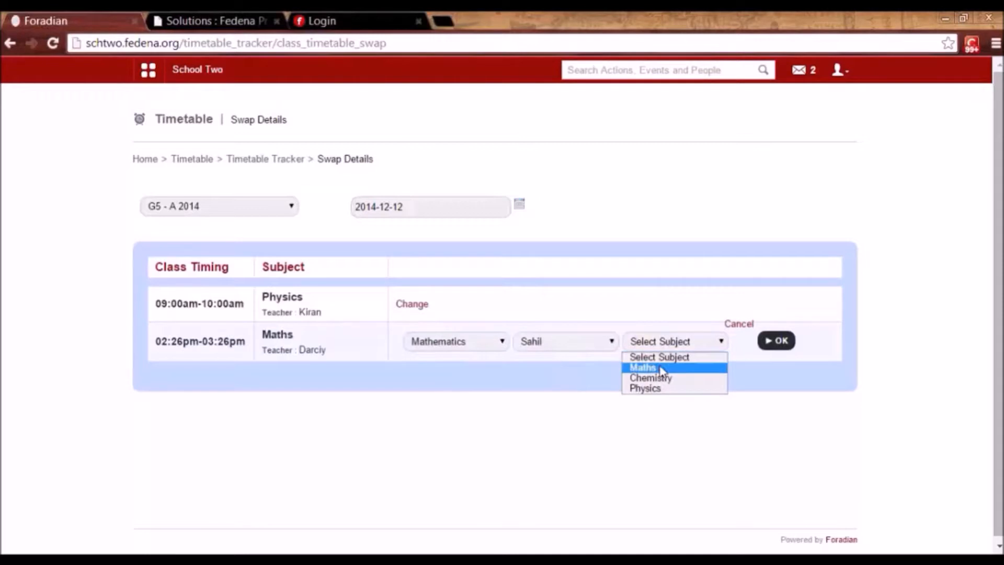
click(661, 368)
click(778, 341)
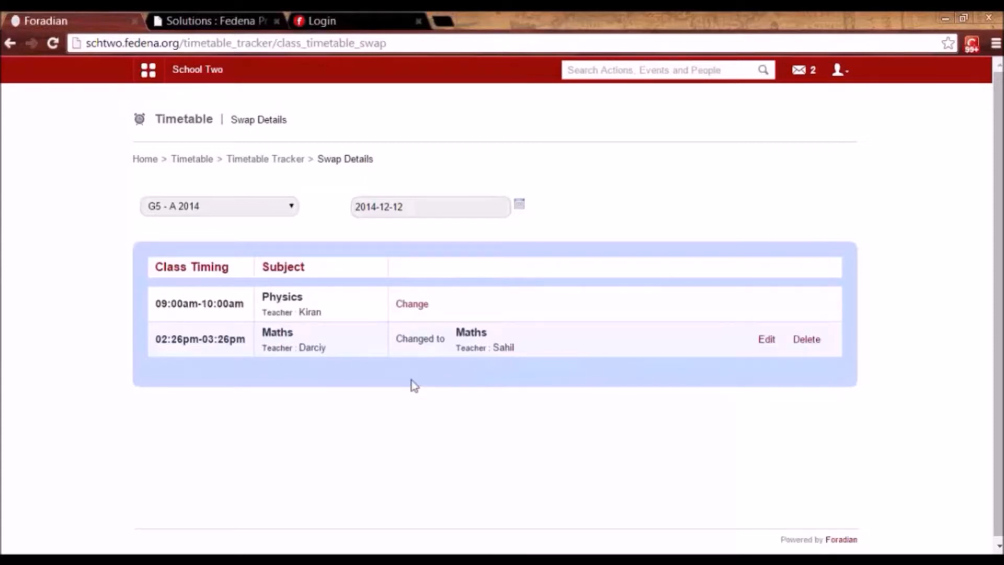
click(266, 159)
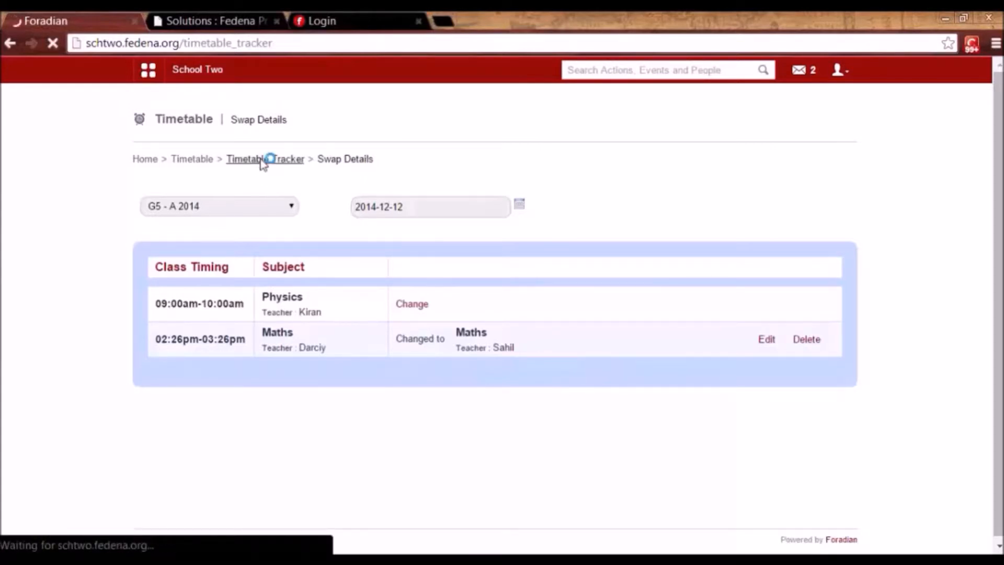
Open the Swapped Timetable Report and show swap details for both listed employees.
click(607, 209)
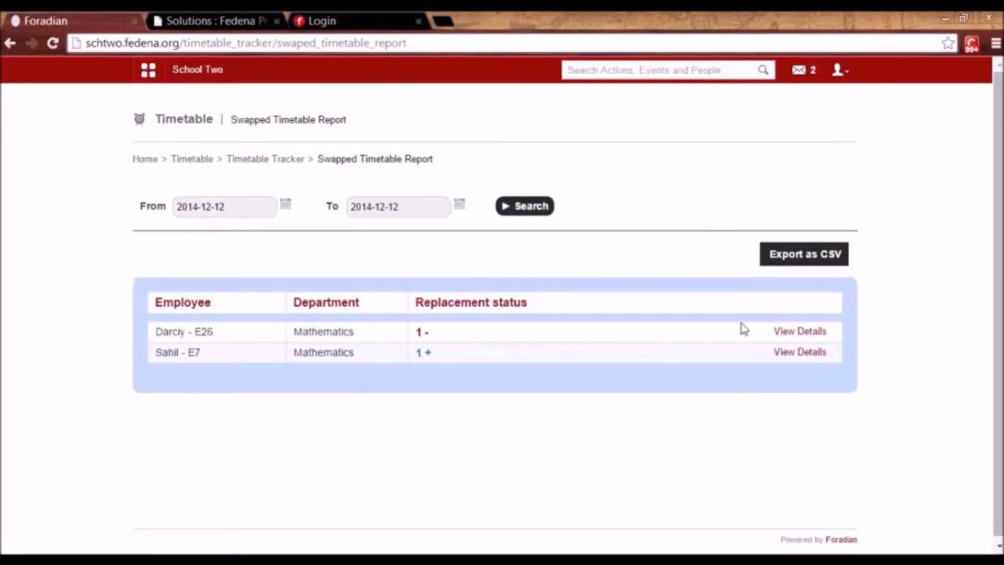
click(794, 335)
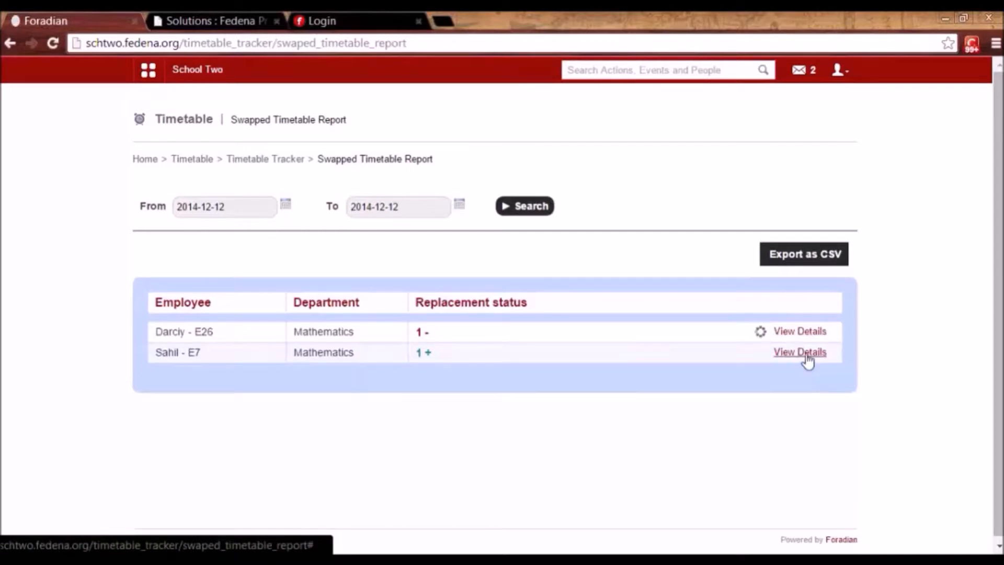
click(806, 356)
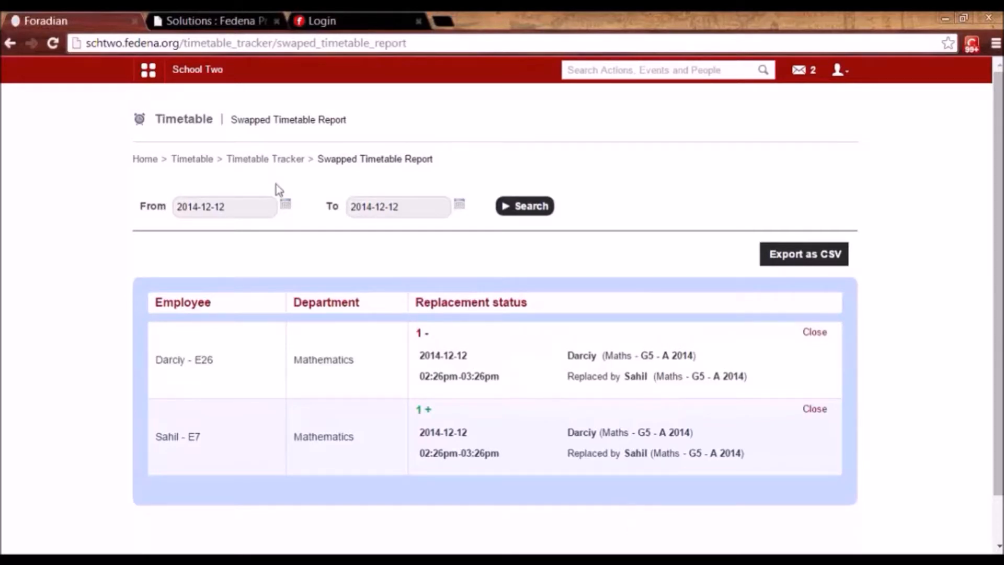
Rerun the report from 2014-11-26 to 2014-12-12, then return to the Timetable home page.
click(286, 208)
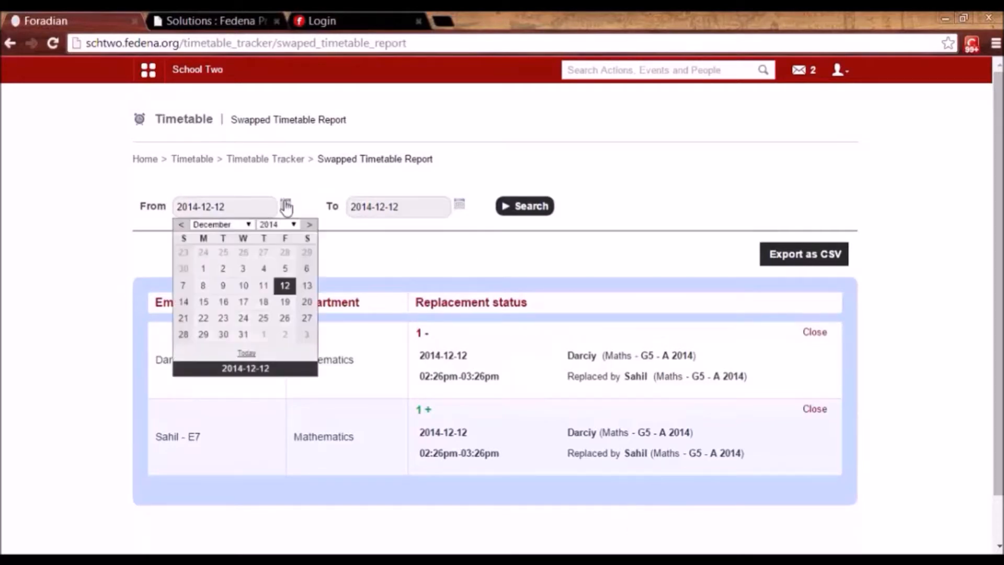
click(245, 264)
click(535, 212)
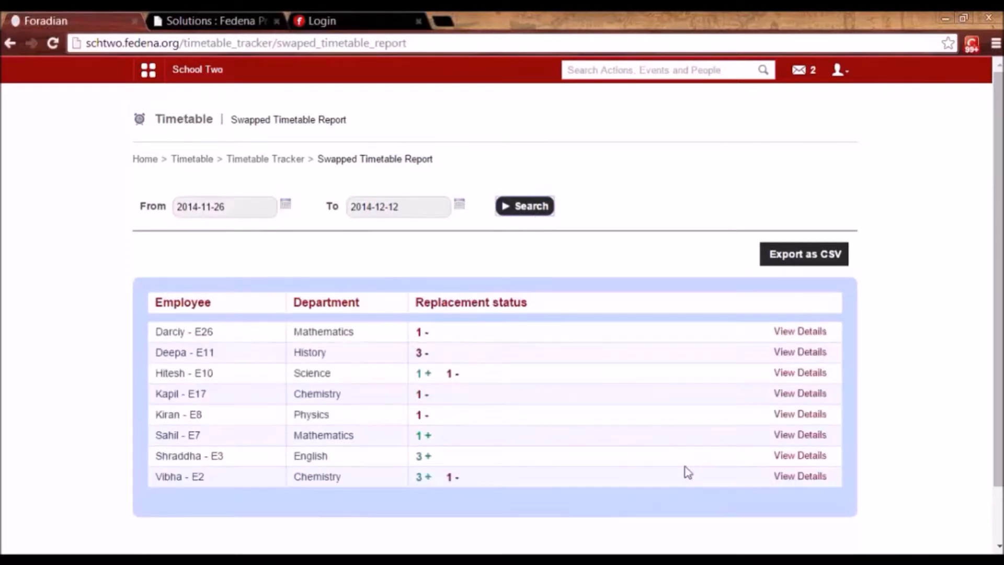
click(184, 160)
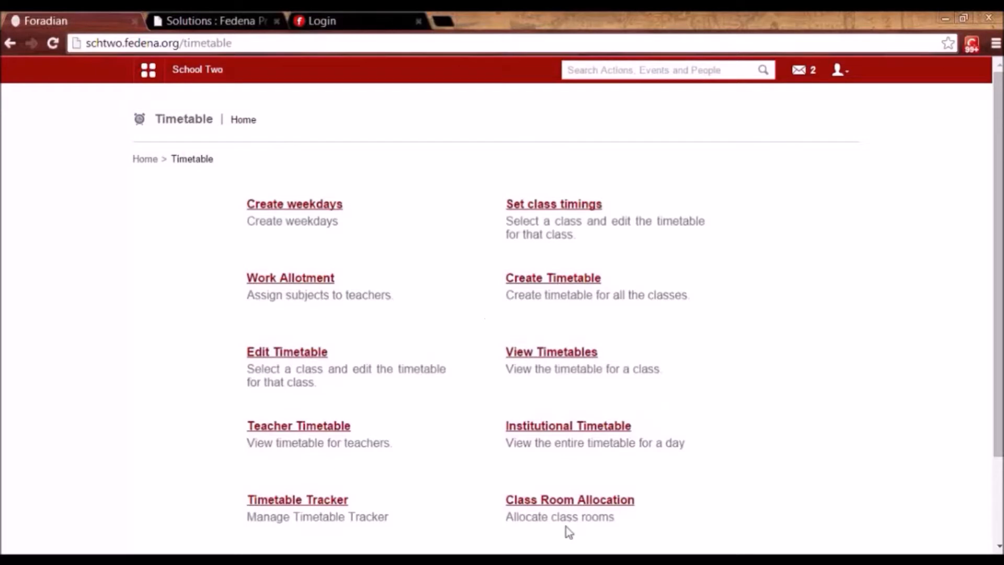
Open West Block's room list from Classroom Allocation's building management.
click(564, 503)
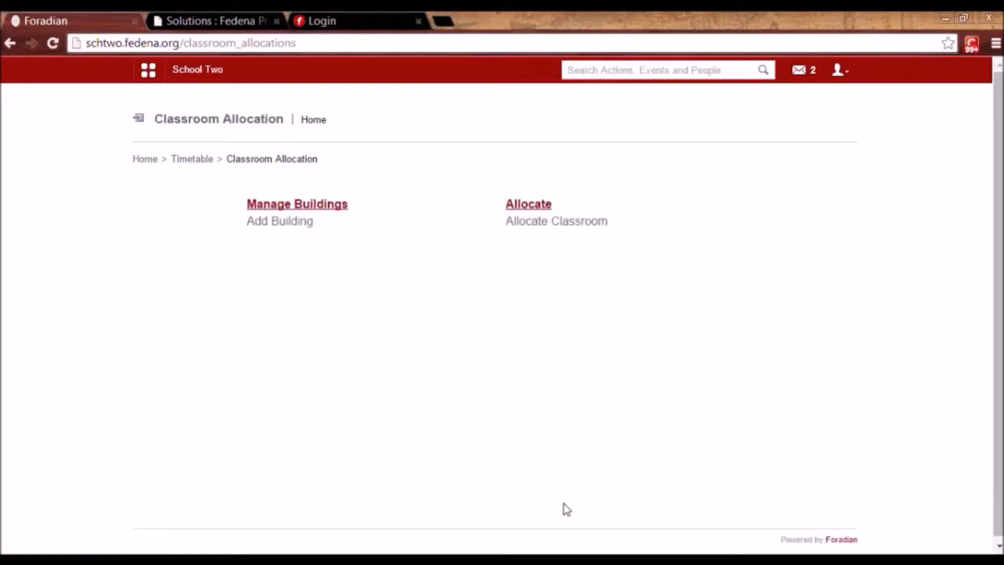
click(310, 208)
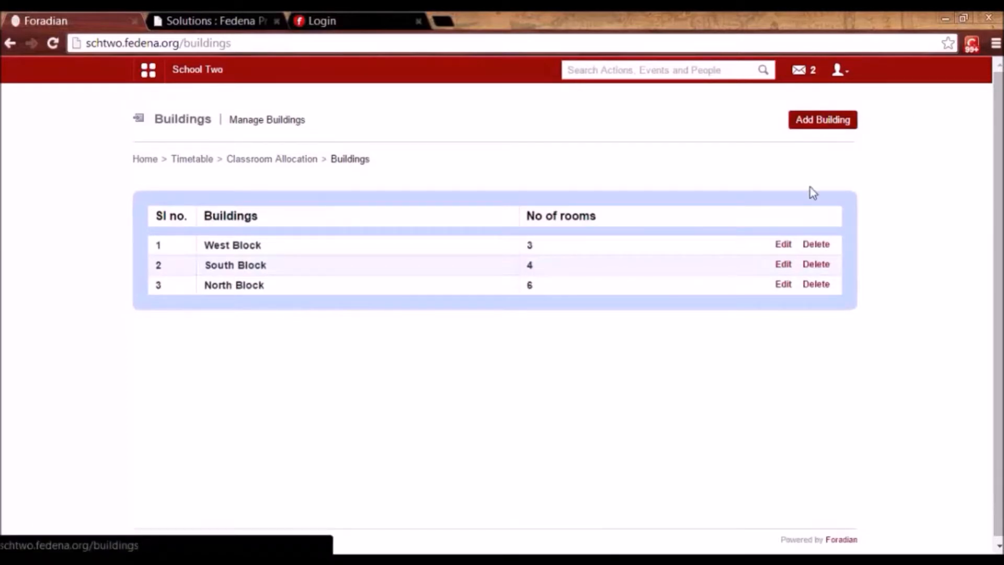
click(786, 246)
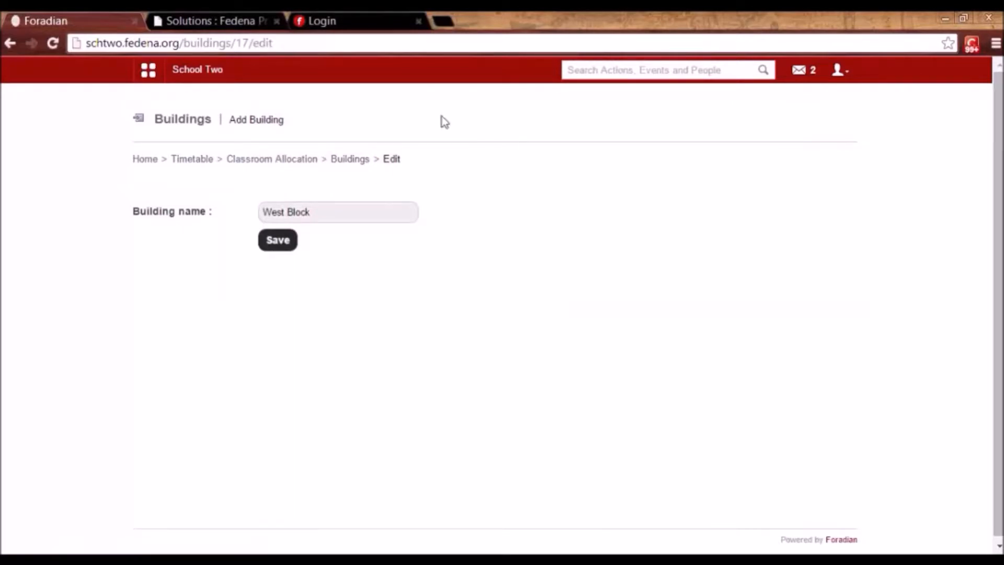
click(350, 160)
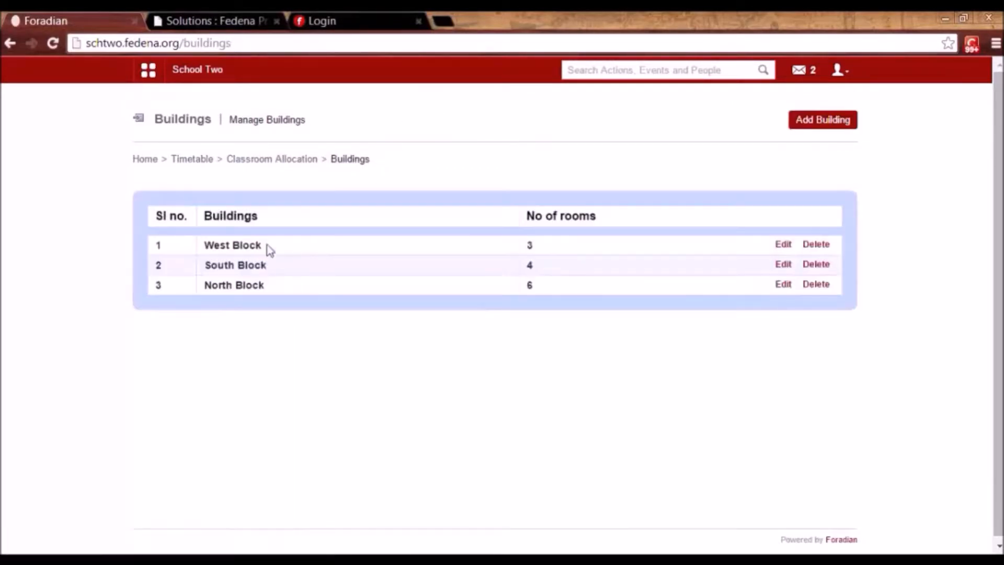
click(237, 253)
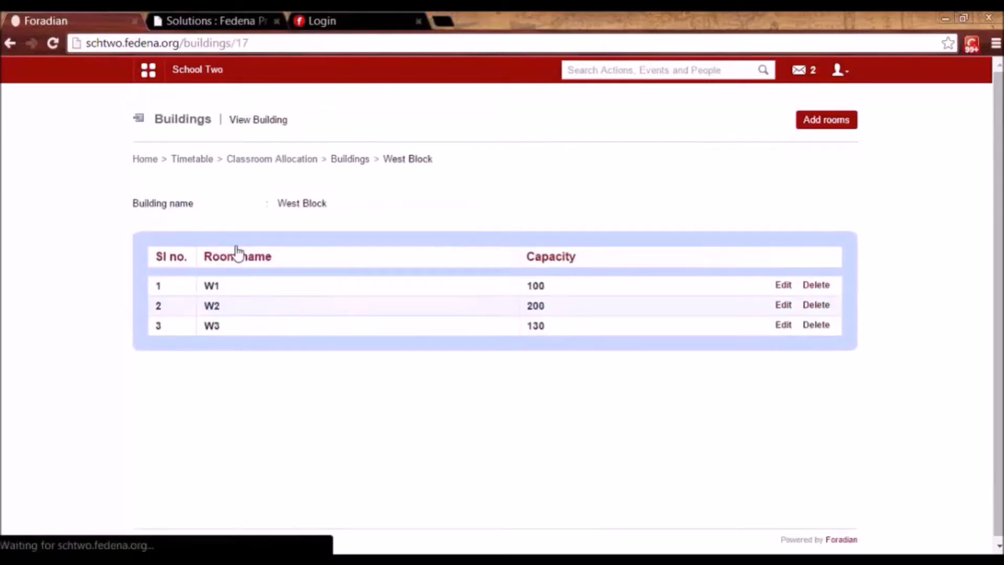
Add room W4 with capacity 100 to West Block and return to the buildings list.
click(831, 128)
click(272, 221)
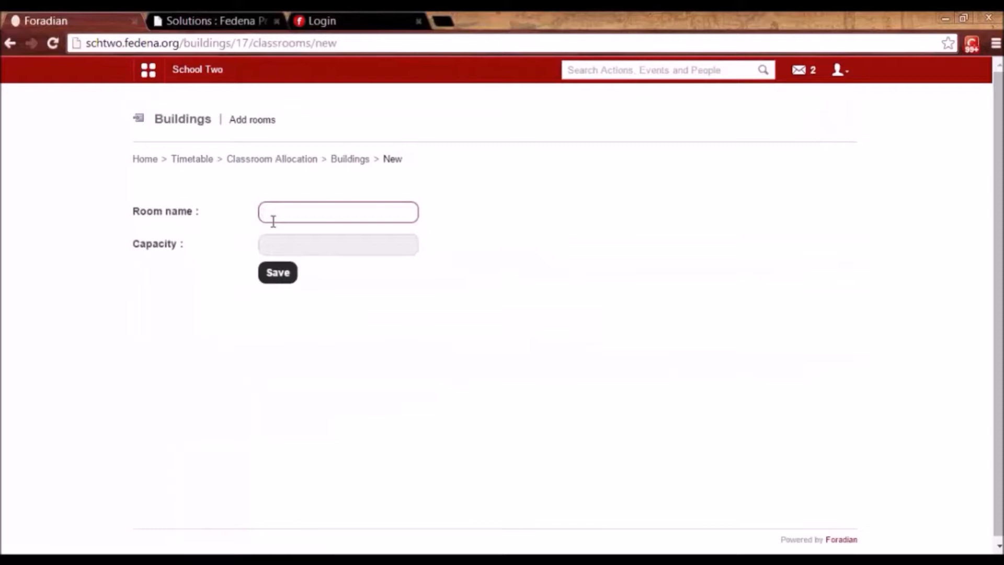
text(W4)
key(Tab)
text(100)
click(277, 272)
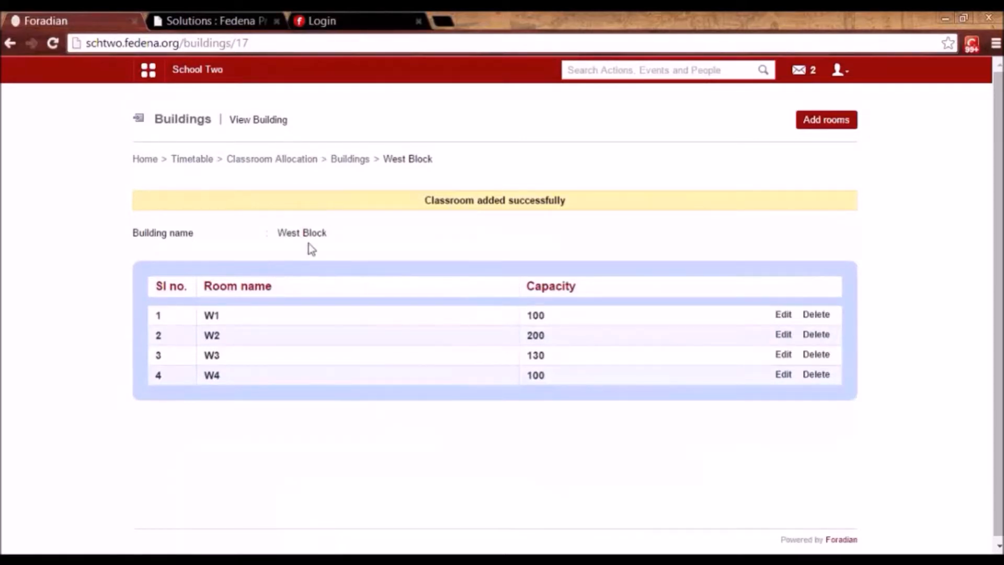
click(345, 161)
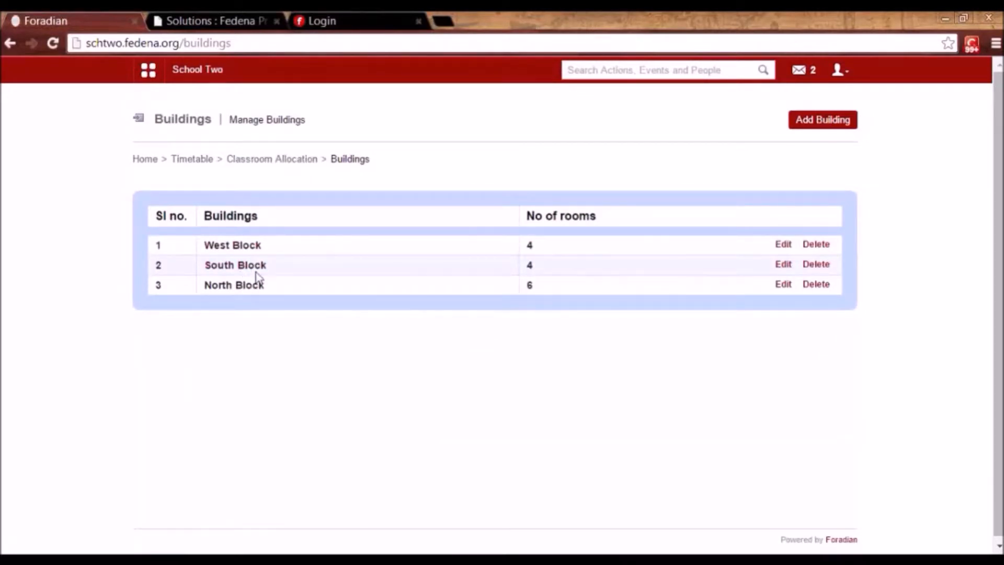
Load a new weekly classroom allocation grid for the 23 Dec 2014 - 24 Dec 2014 timetable.
click(271, 160)
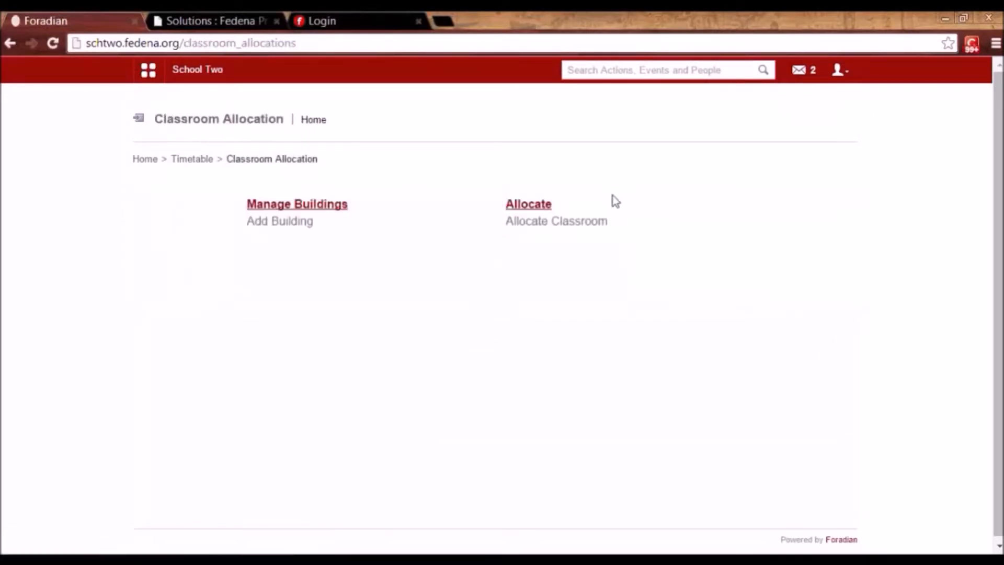
click(536, 209)
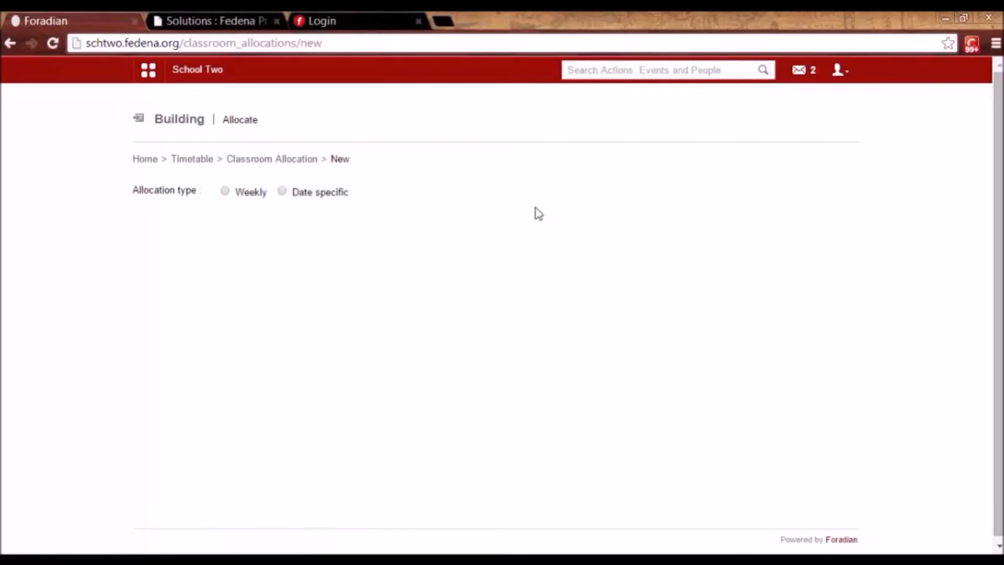
click(225, 192)
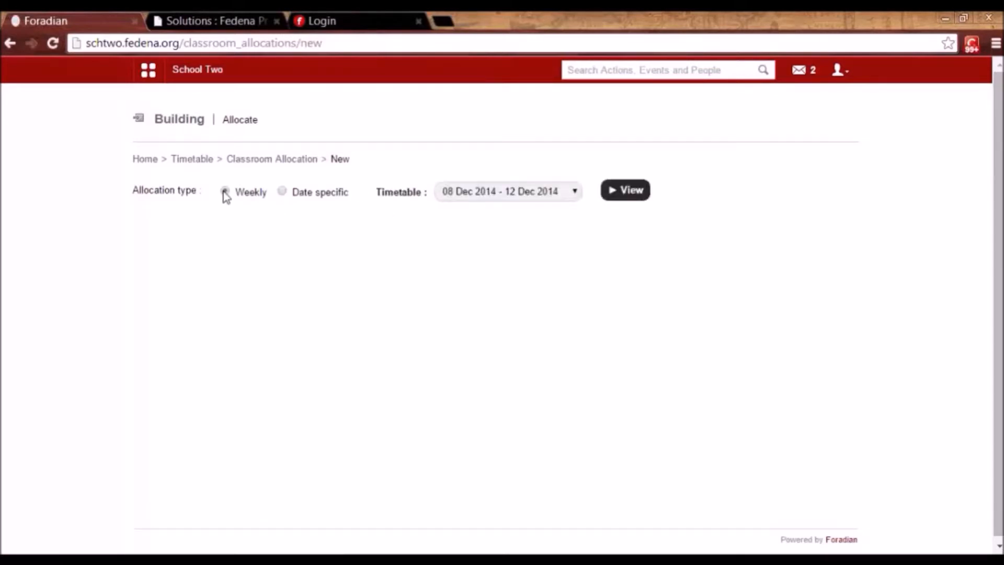
click(465, 197)
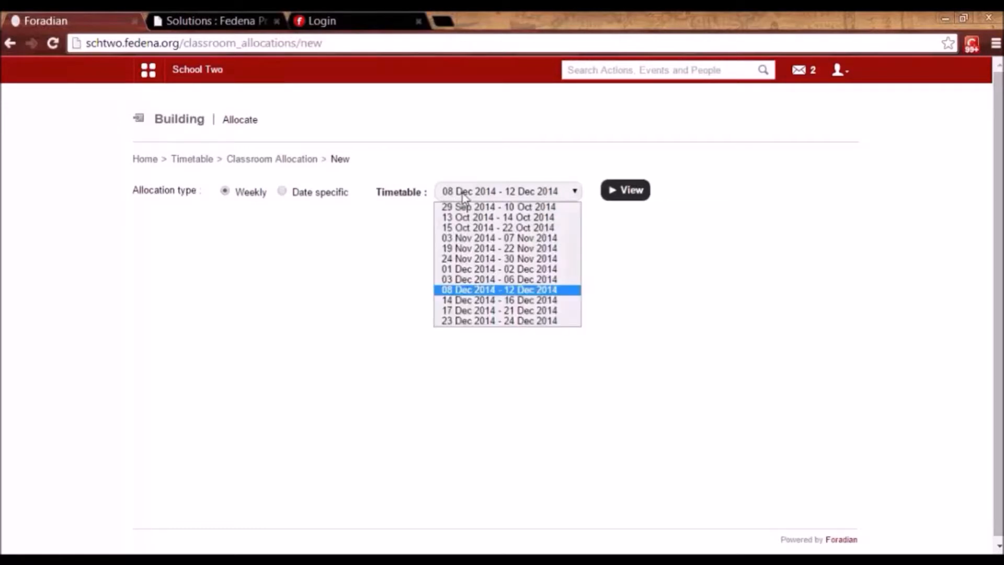
click(482, 320)
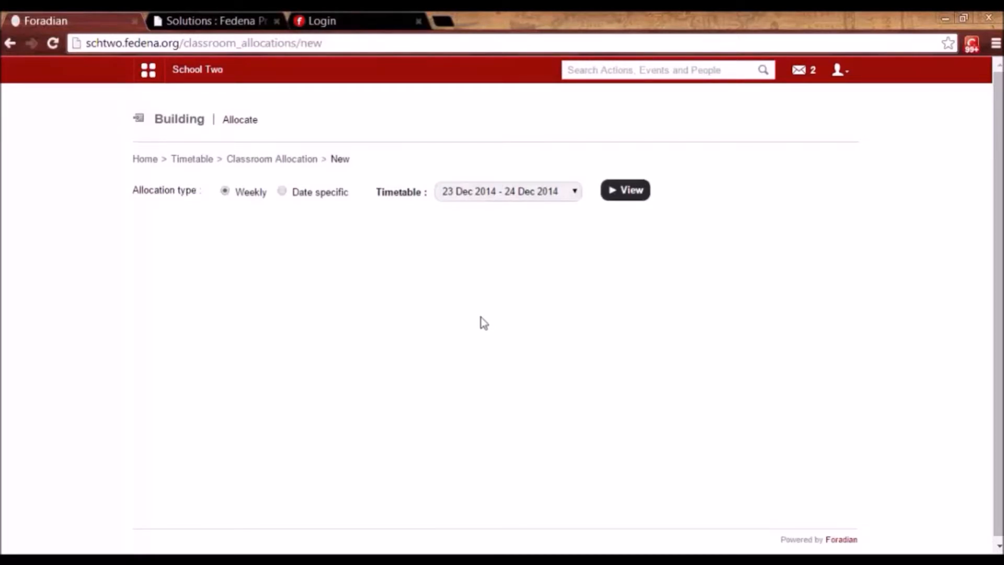
click(639, 193)
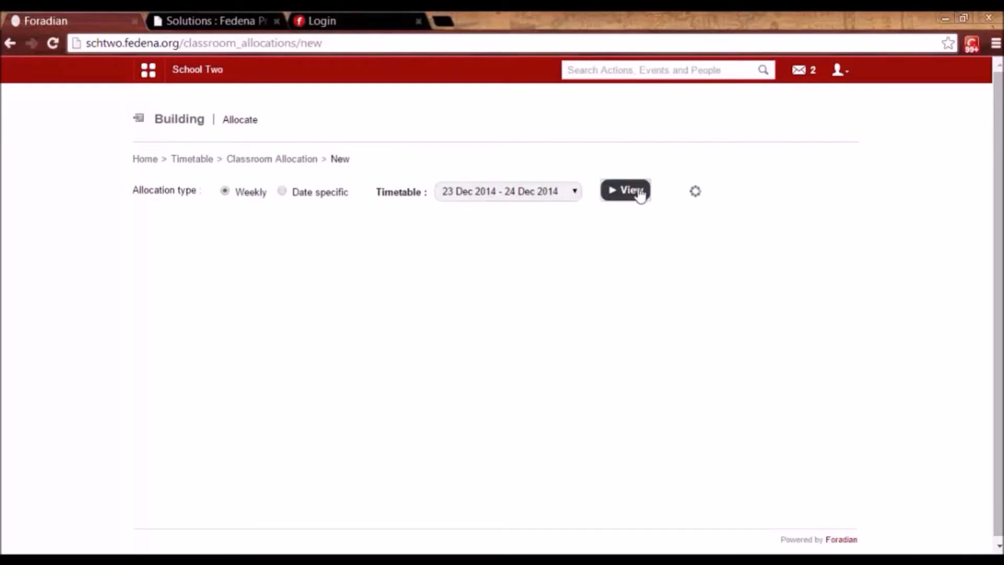
scroll(979, 334, down, 2)
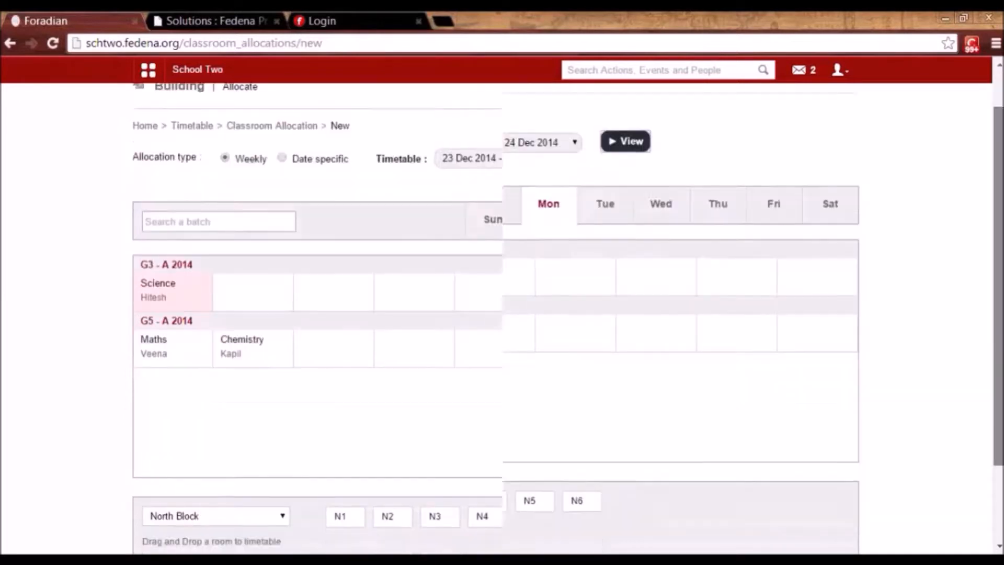
scroll(907, 314, up, 2)
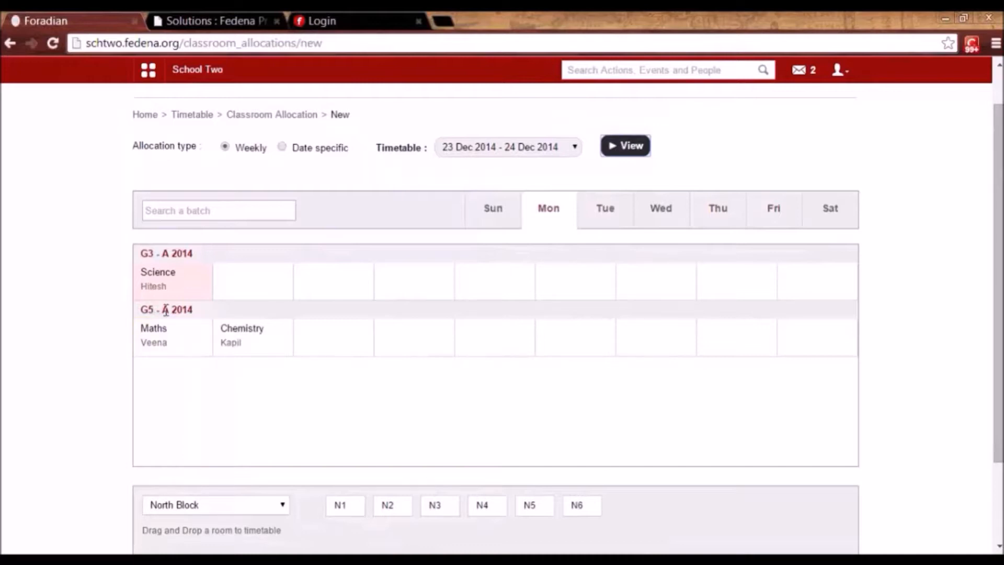
Allocate room N1 to the G5 Maths period and the Monday Chemistry period.
drag(338, 505, 179, 347)
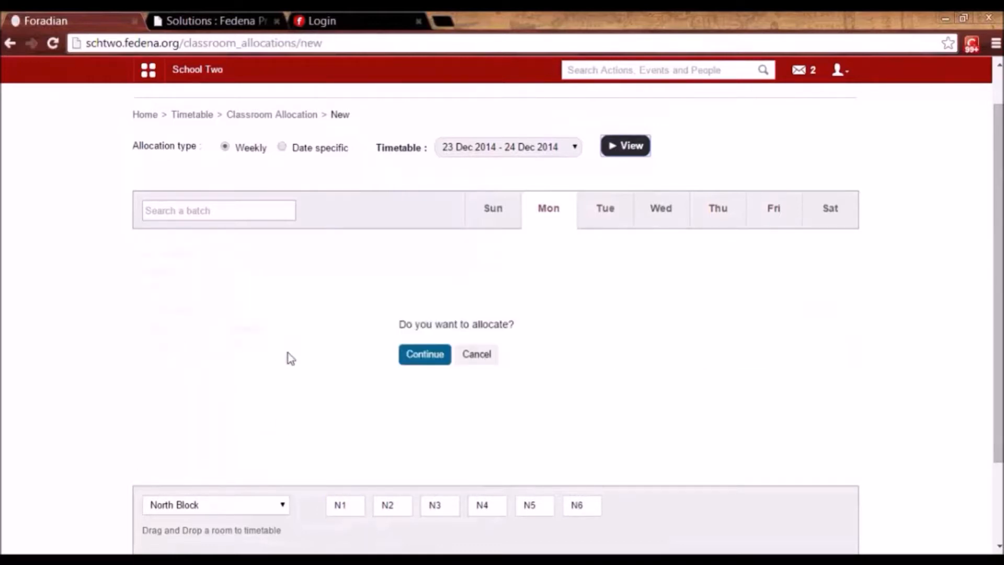
click(412, 355)
click(186, 505)
click(185, 509)
drag(340, 507, 339, 519)
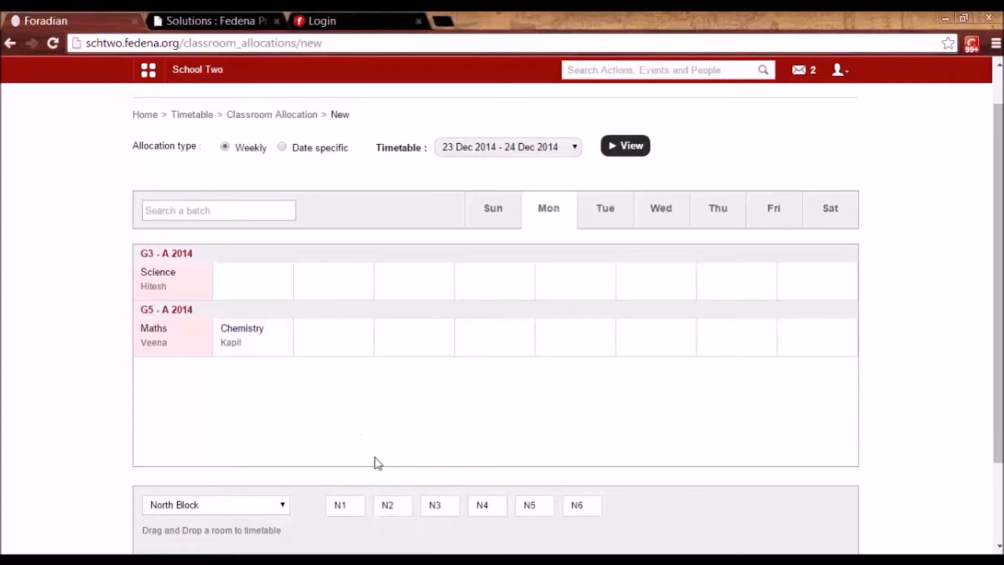
drag(349, 504, 265, 352)
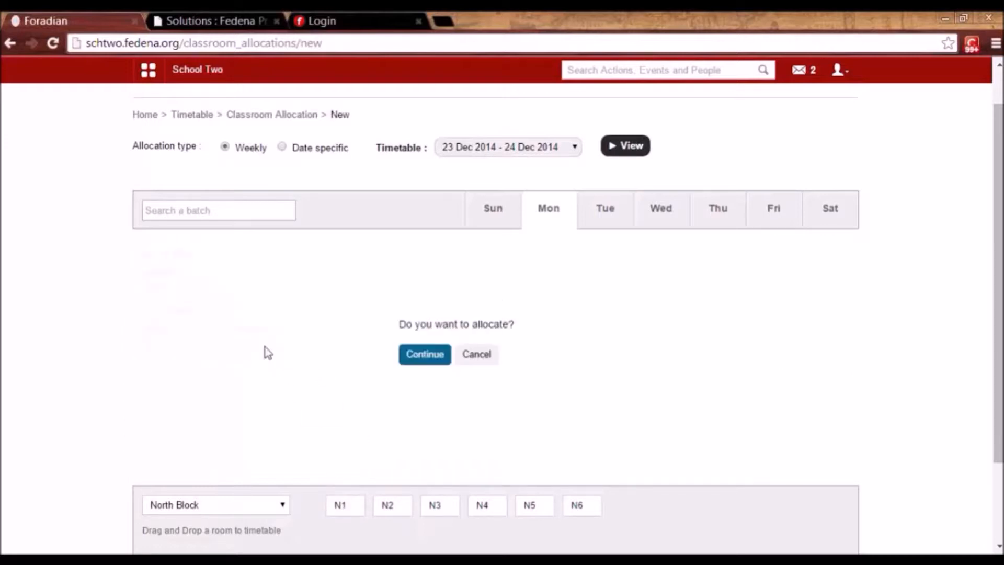
click(430, 358)
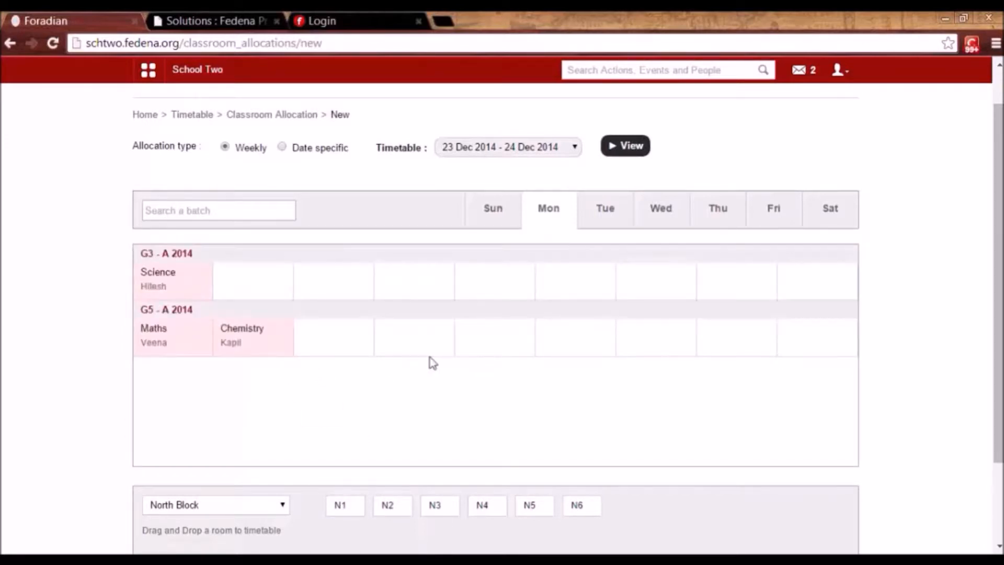
Check the Tuesday and Friday allocation views and the timetable list, leaving it unchanged.
click(614, 206)
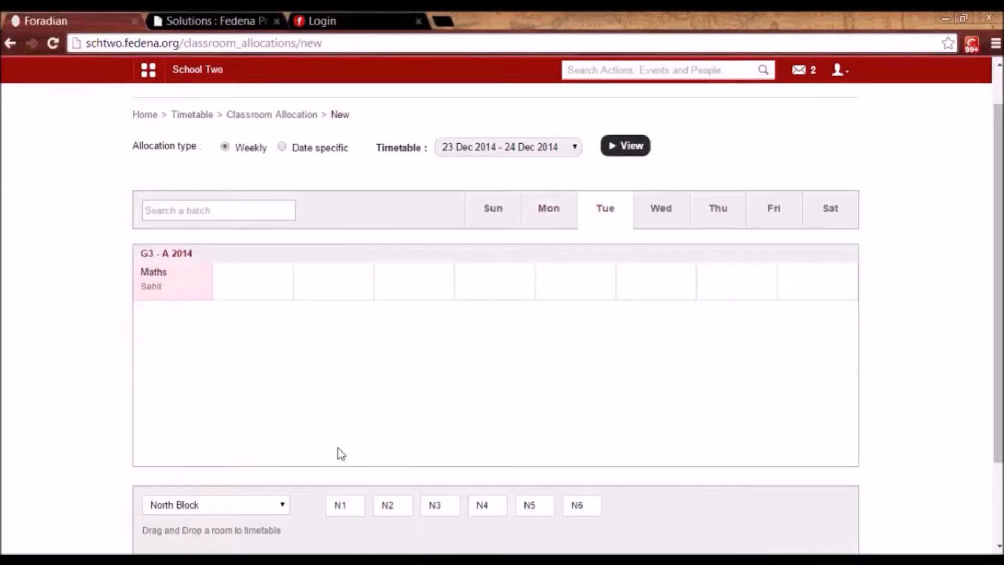
click(776, 219)
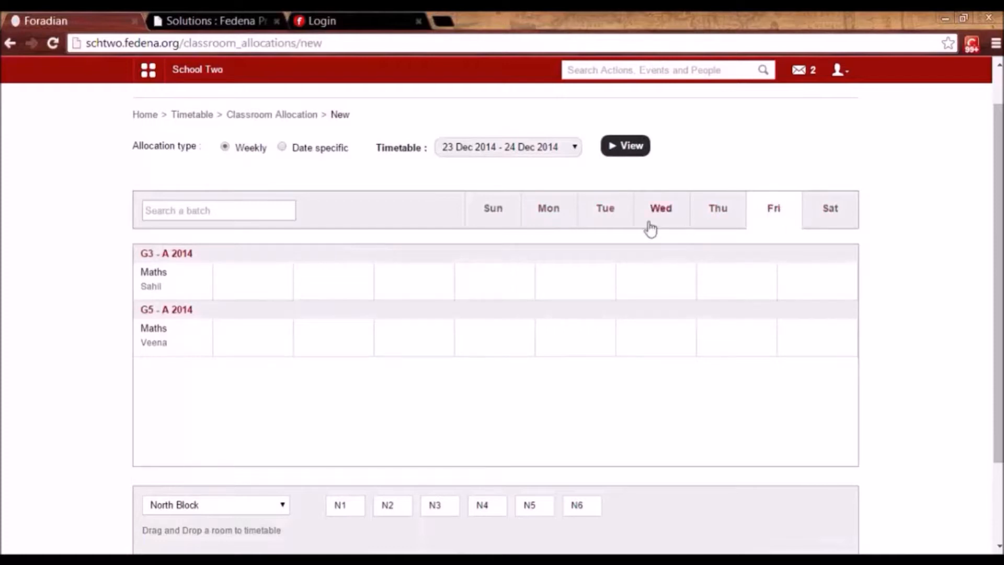
click(525, 150)
click(524, 151)
Load the date-specific December 2014 allocation grid and page forward to the 22–28 December week.
click(283, 149)
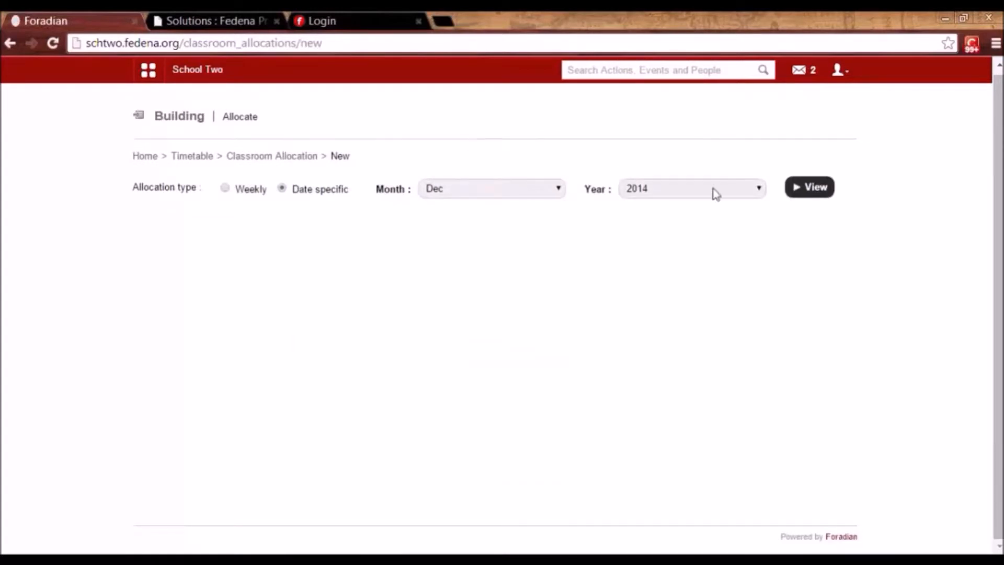
click(819, 198)
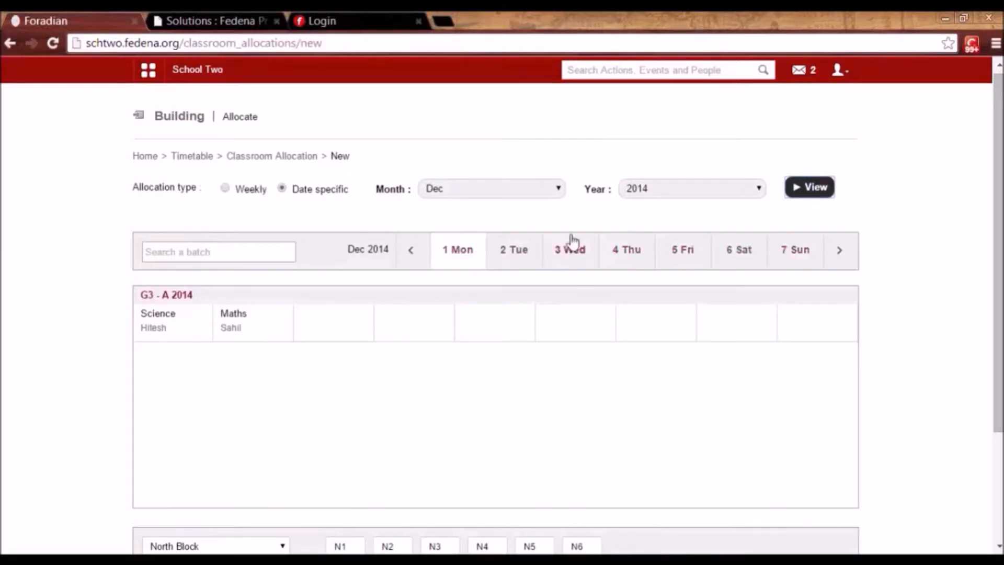
click(837, 259)
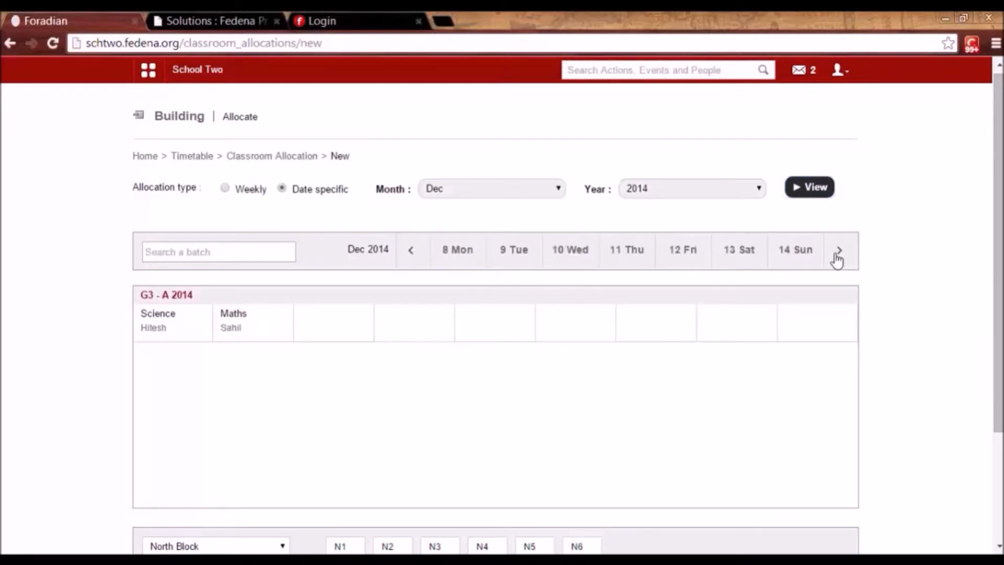
click(837, 259)
click(837, 259)
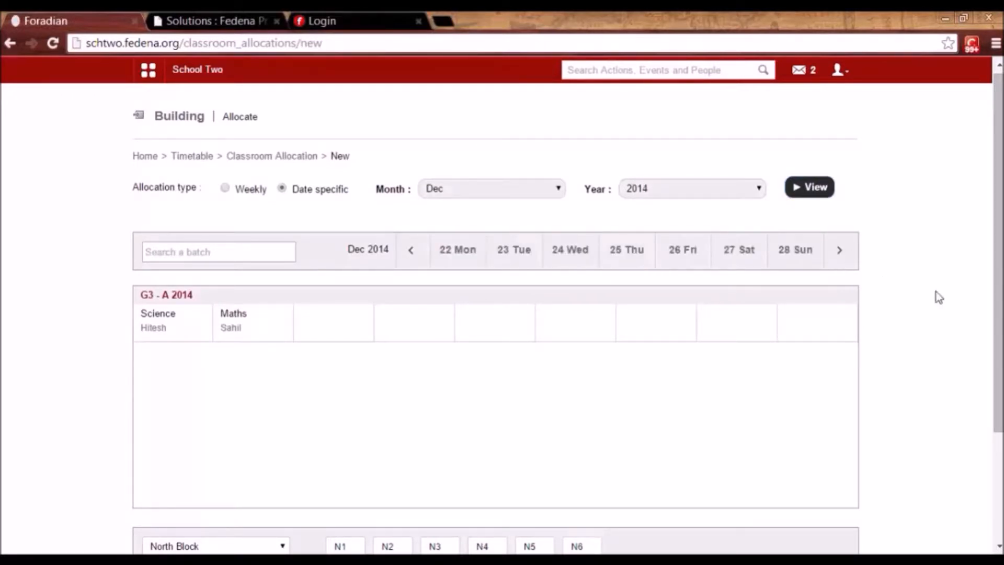
drag(1000, 324, 1000, 299)
Open Work Allotment and scroll through batch subject teachers and the employee workload panel.
click(199, 159)
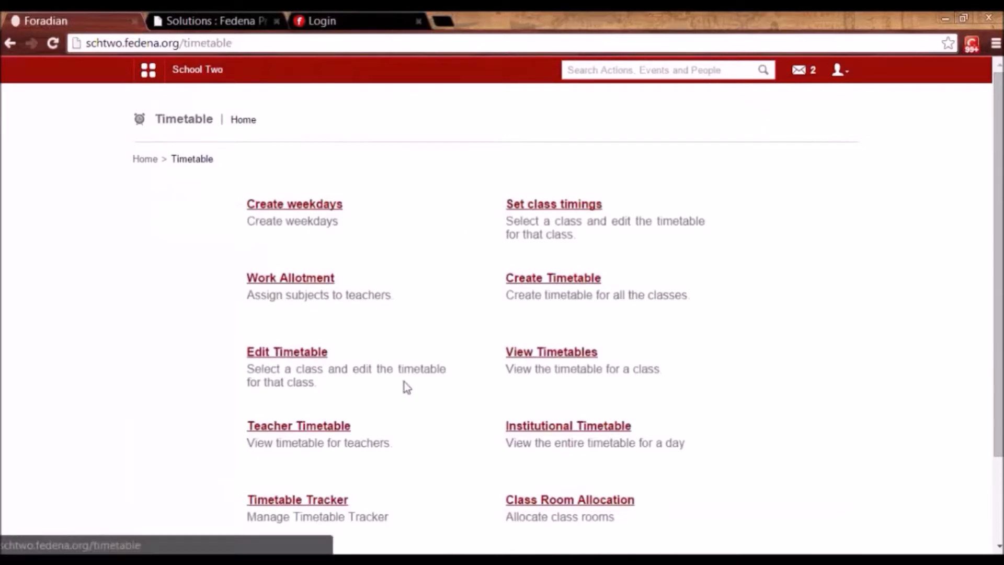
click(320, 278)
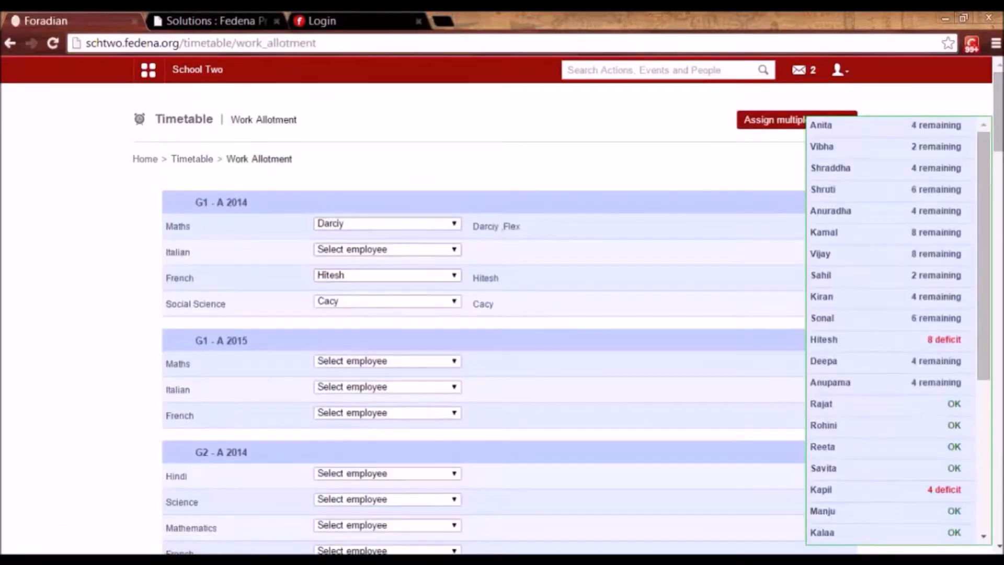
drag(978, 345, 985, 387)
scroll(664, 453, down, 11)
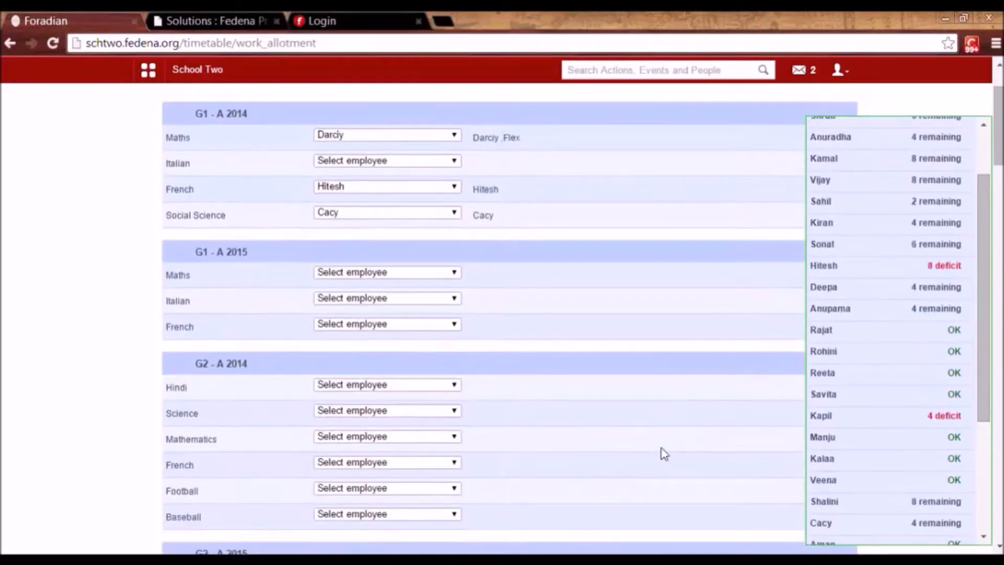
scroll(661, 448, down, 4)
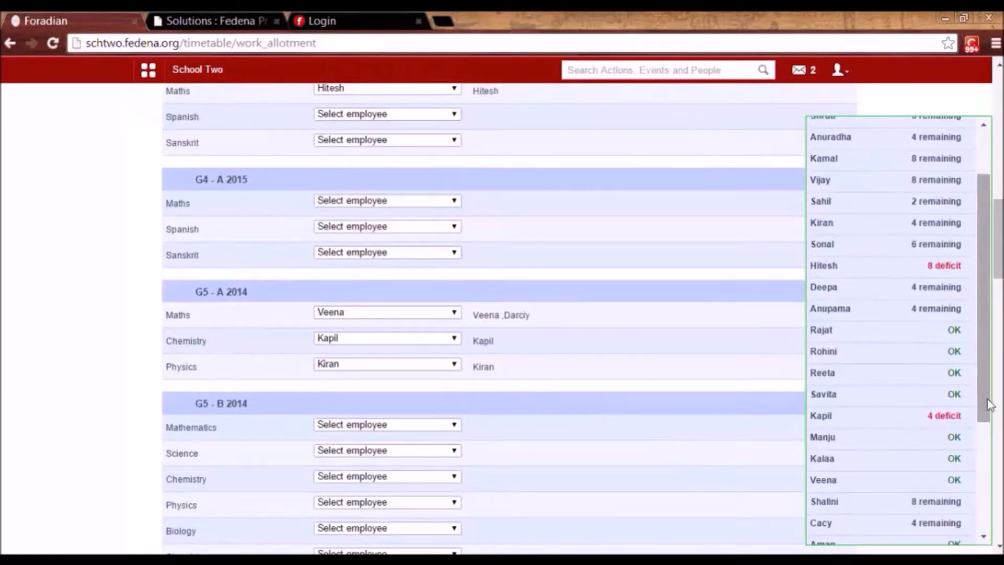
drag(987, 403, 987, 463)
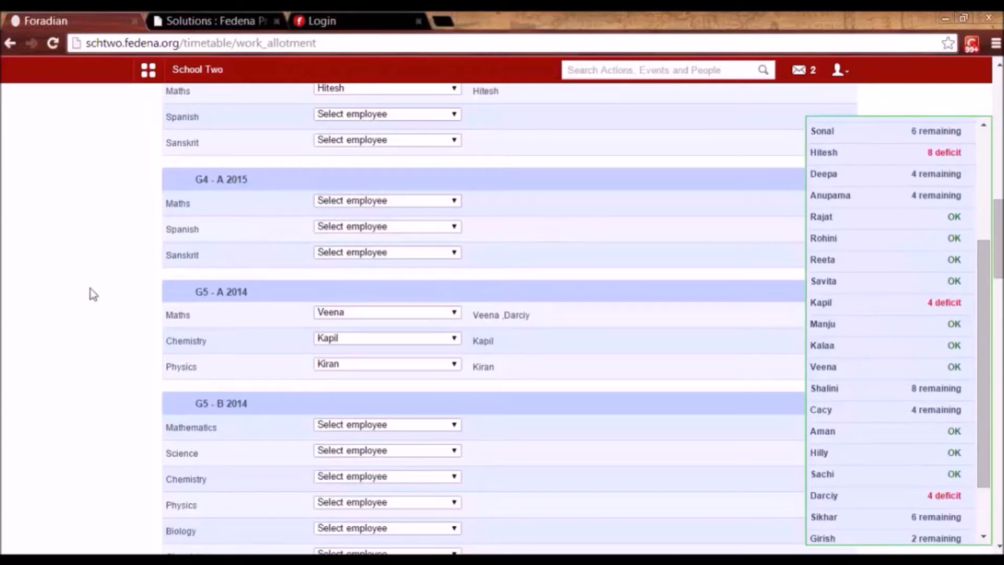
Open the Attendance Register under Academics > Attendance and load batch K1 - B 2014.
click(150, 73)
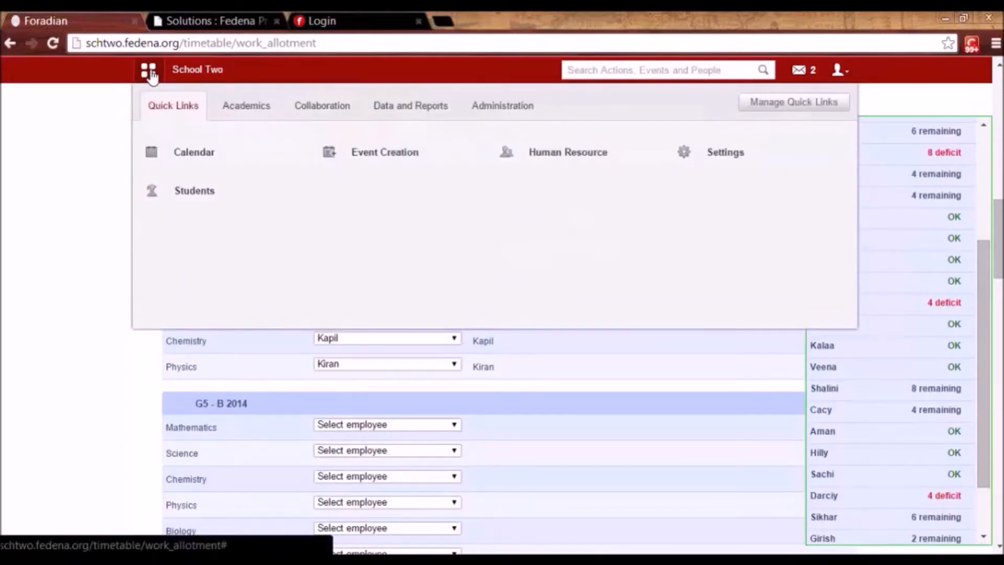
click(247, 111)
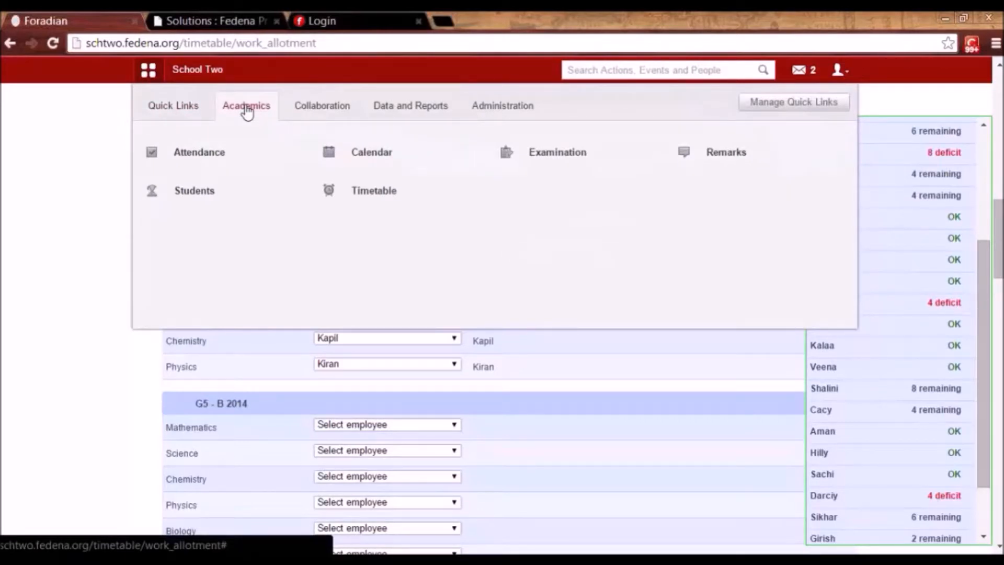
click(212, 156)
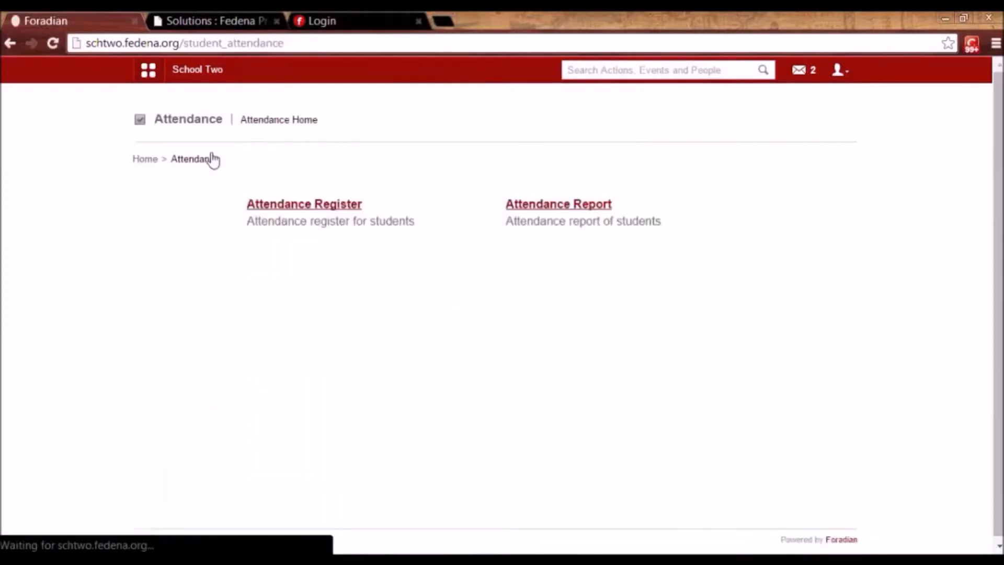
click(299, 209)
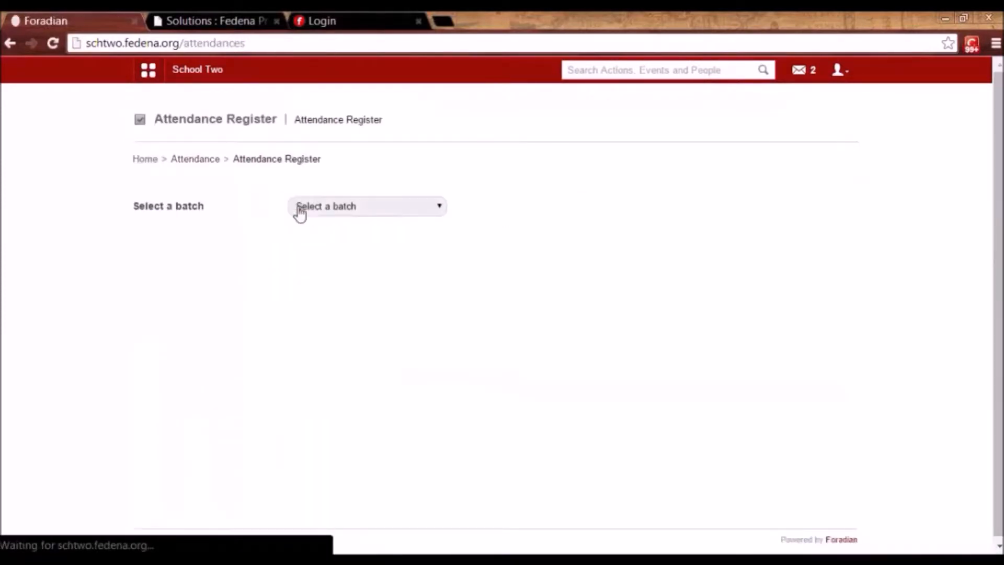
click(340, 206)
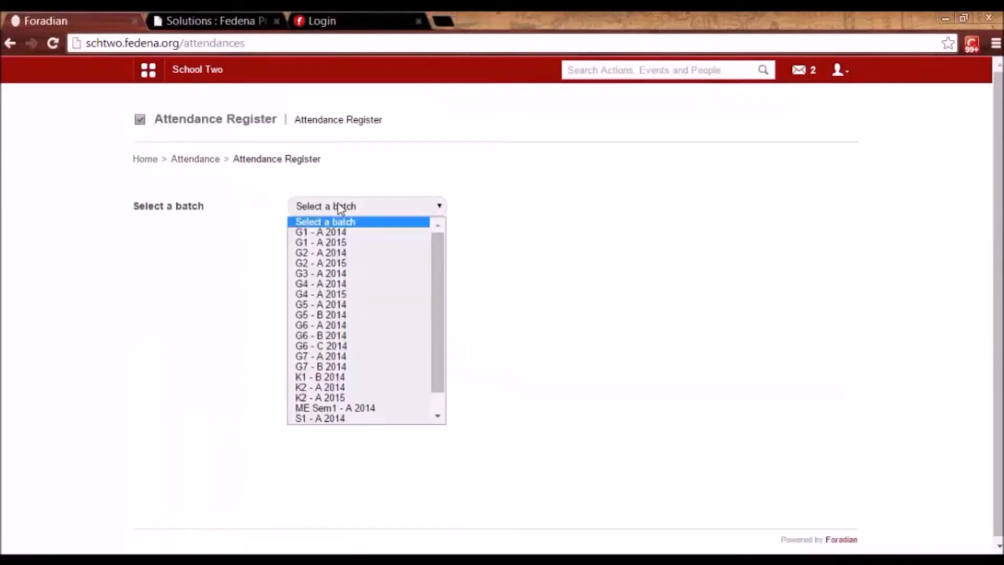
click(332, 355)
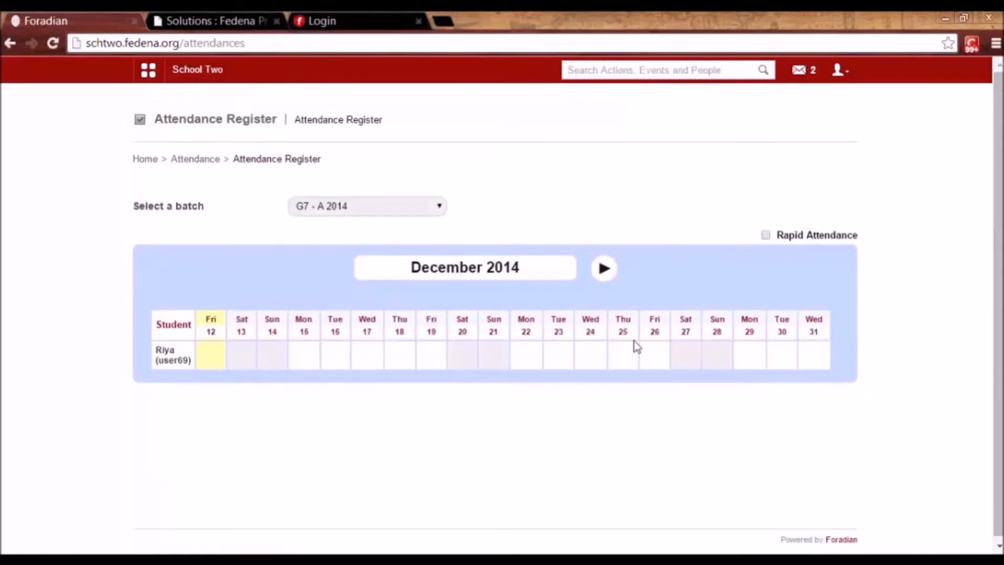
click(424, 207)
click(355, 378)
drag(1001, 376, 1000, 428)
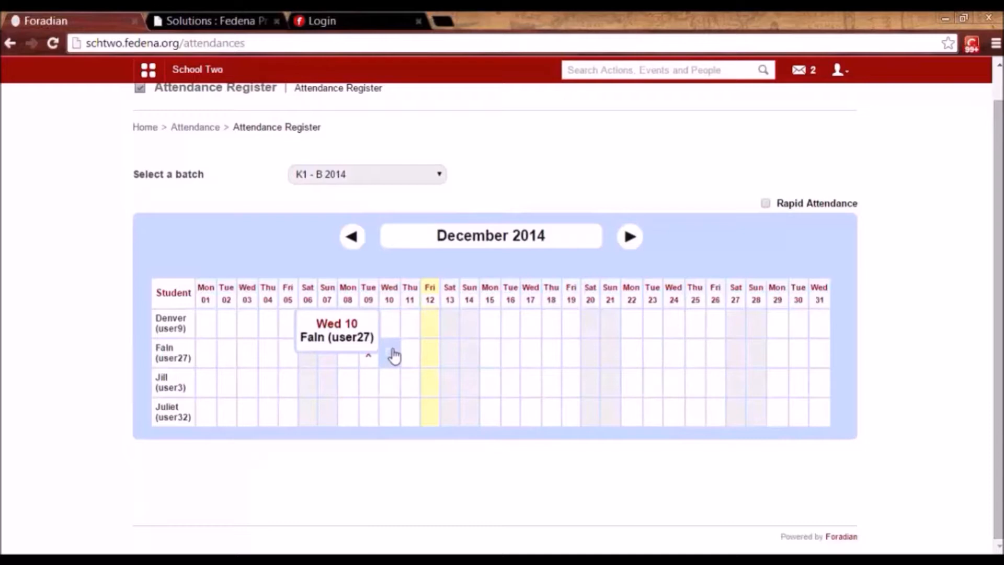
Mark the first student absent on Wed 10 December with the reason 'unwell'.
click(391, 326)
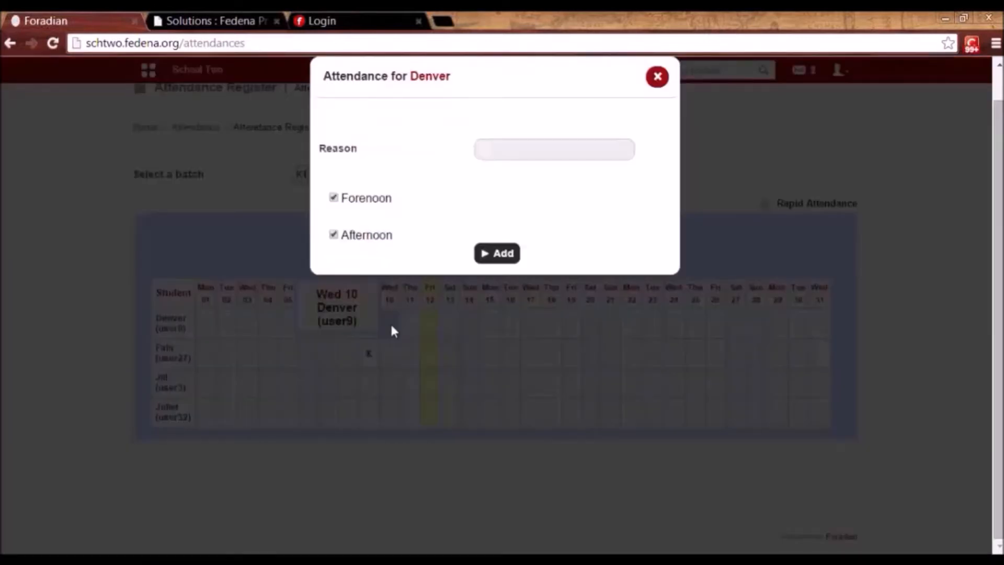
click(498, 148)
text(un)
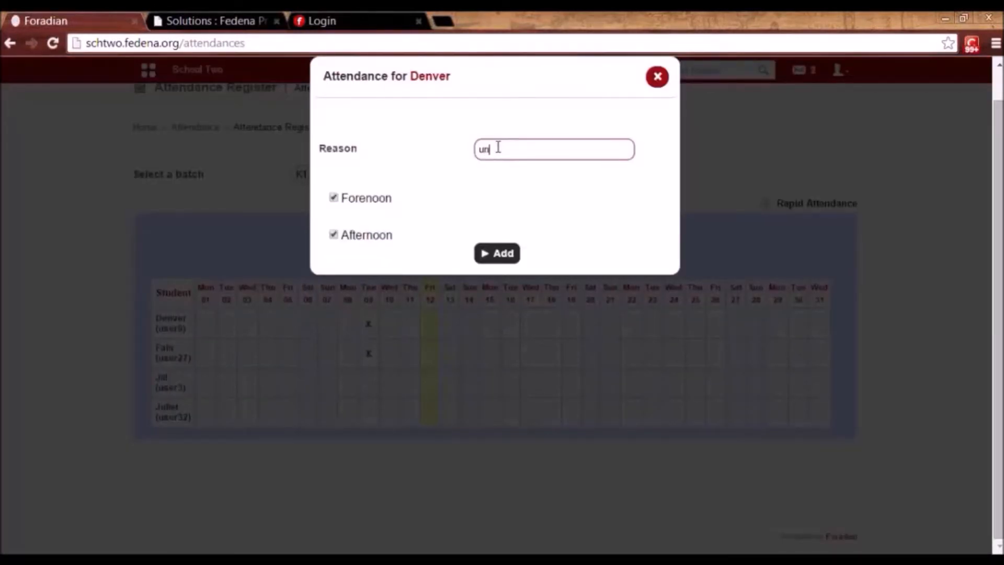
text(well)
click(507, 254)
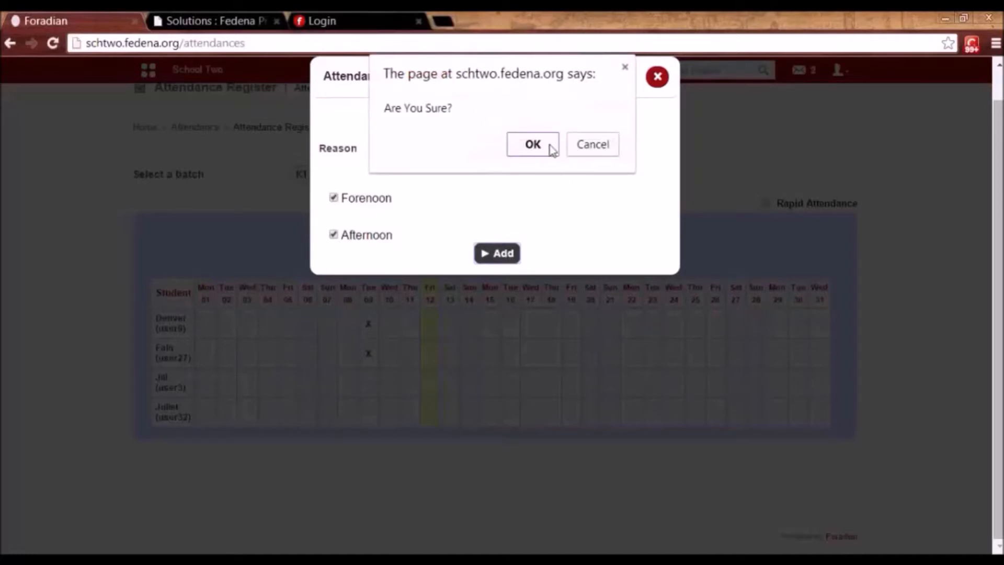
click(551, 150)
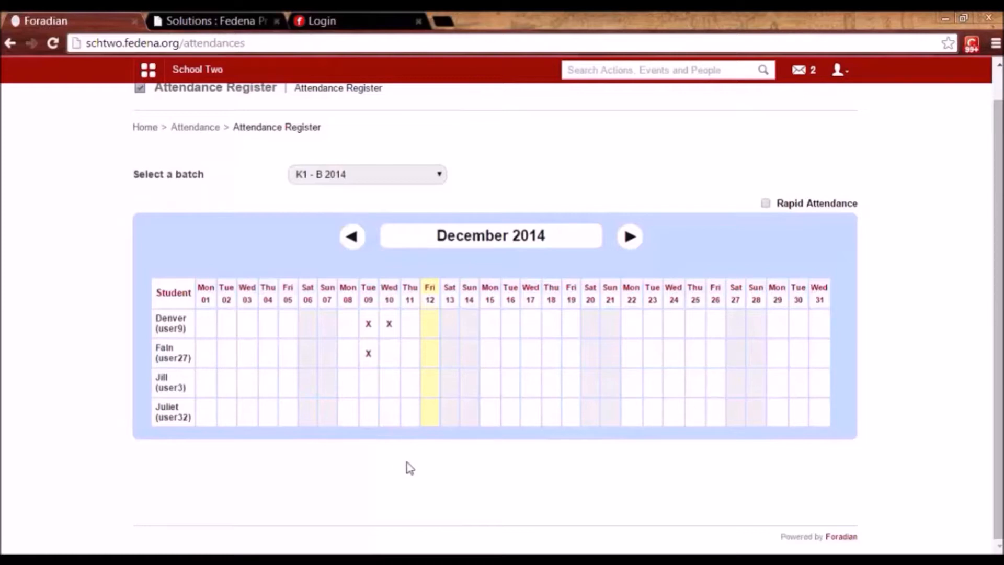
With Rapid Attendance on, mark the third student absent on the 10th, first on the 5th, fourth on the 4th.
click(766, 204)
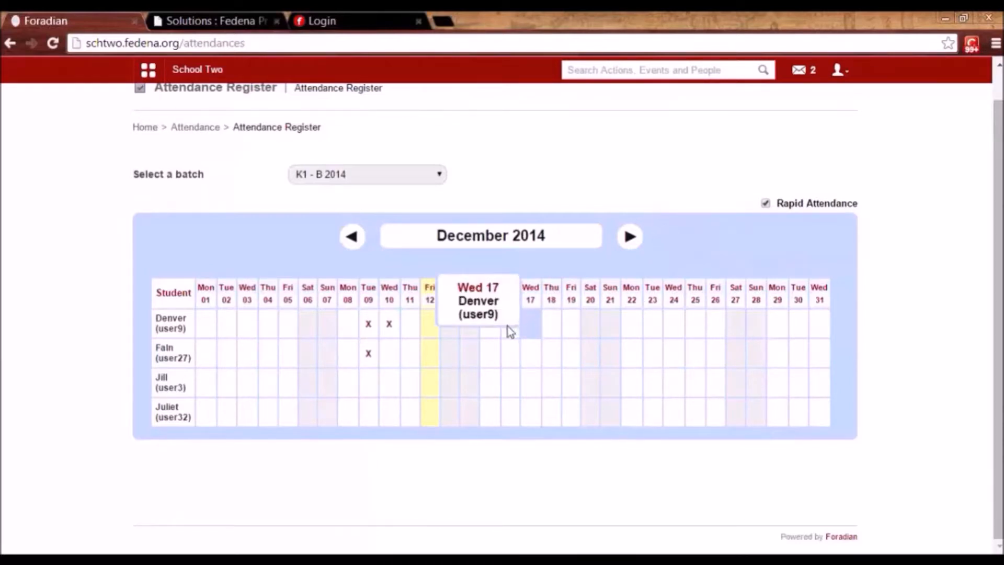
click(386, 391)
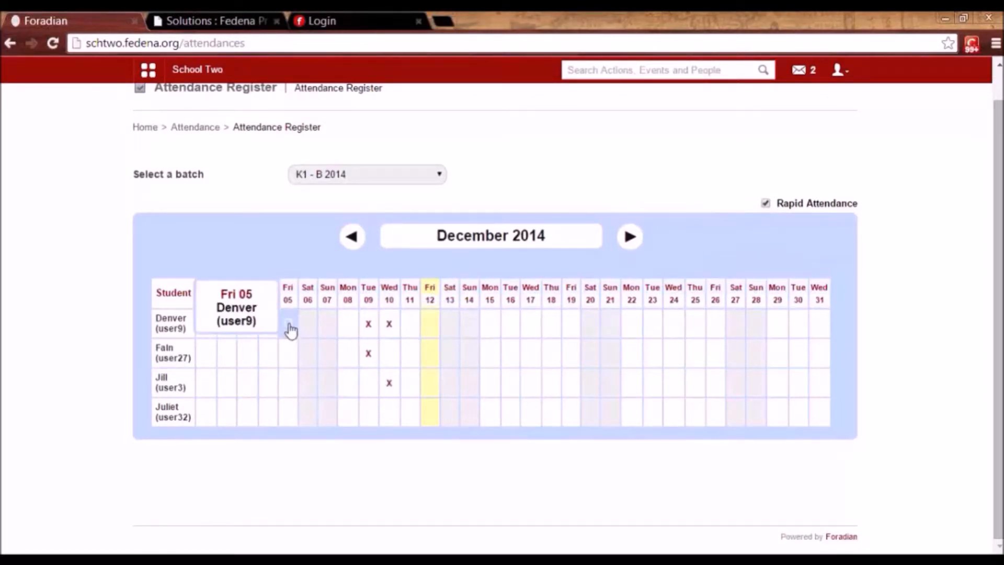
click(289, 328)
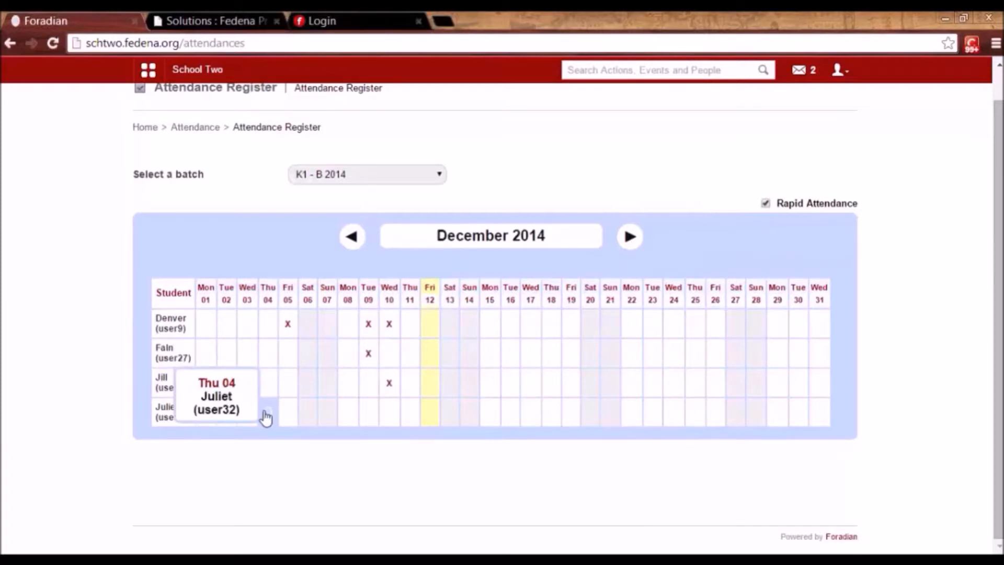
click(267, 417)
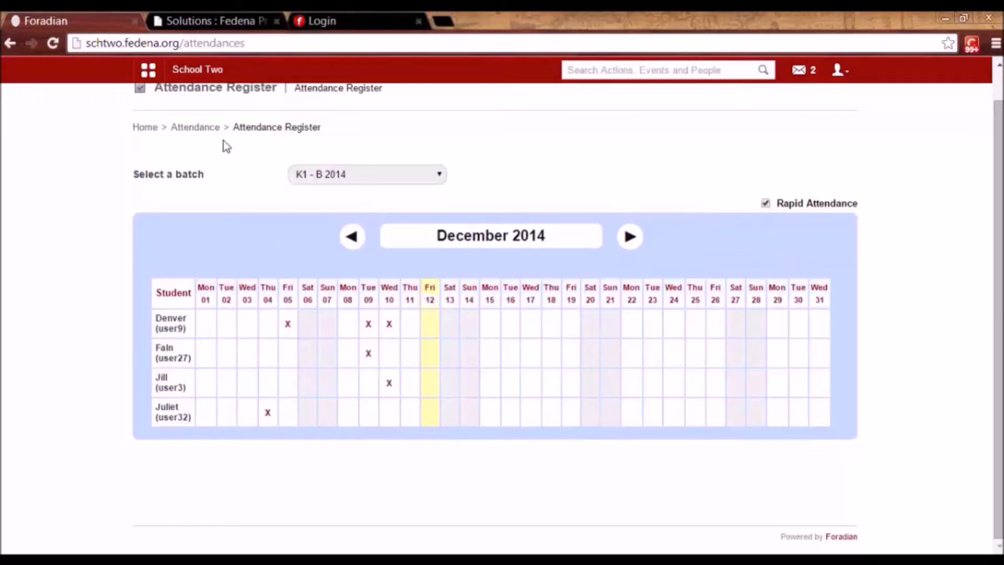
click(202, 127)
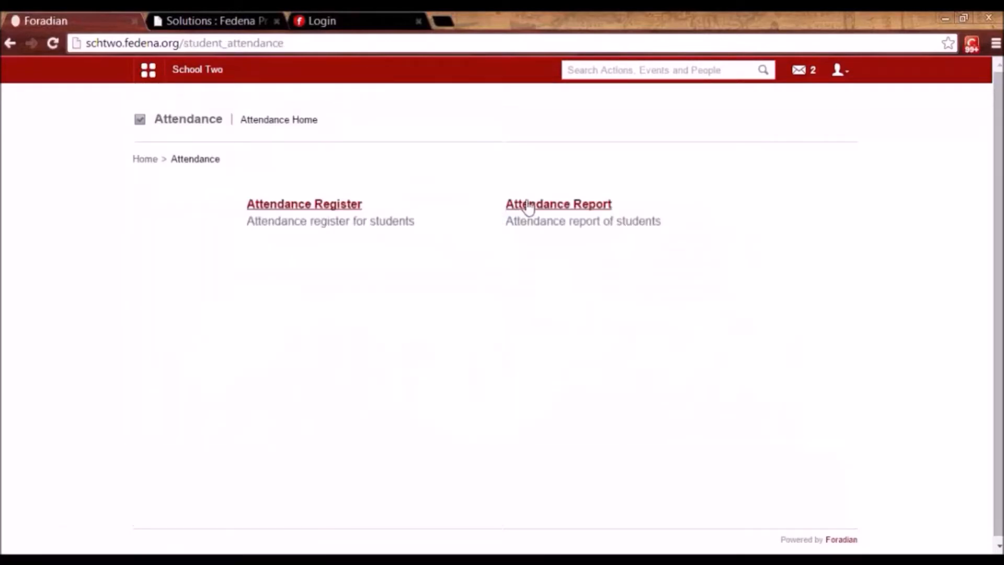
Show the Overall attendance report for batch K1 - B 2014.
click(538, 208)
click(495, 206)
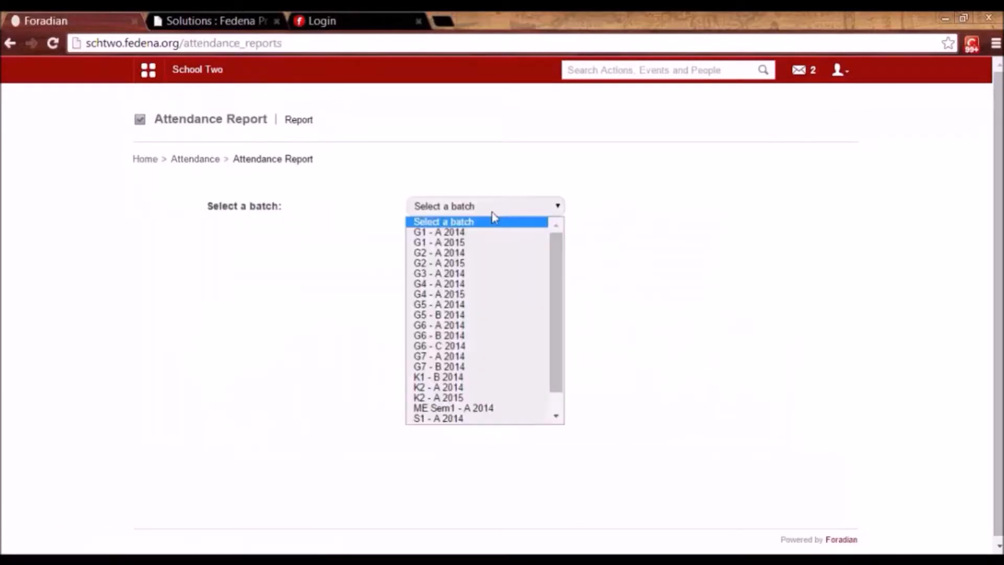
click(460, 378)
click(467, 239)
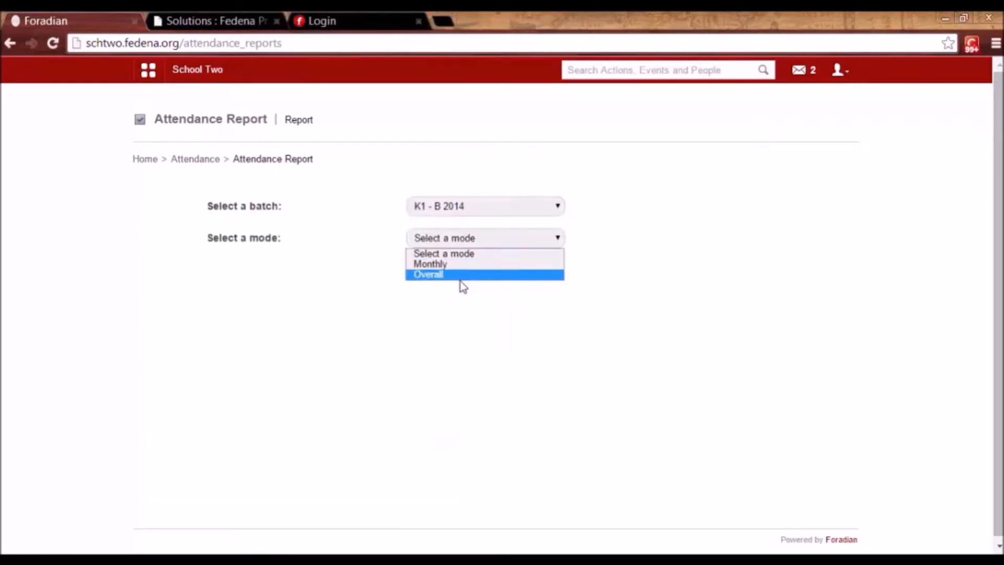
click(458, 279)
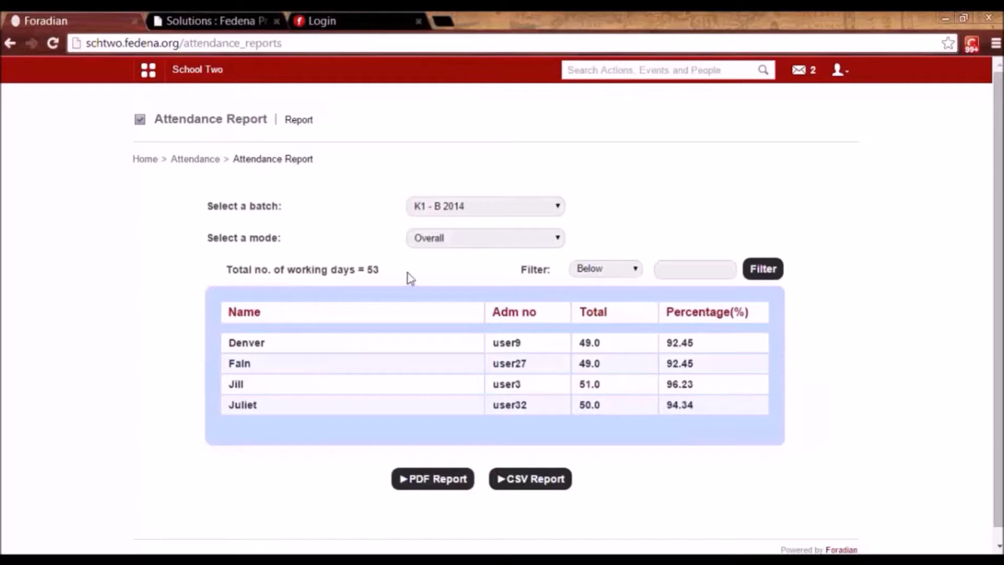
click(151, 77)
click(234, 107)
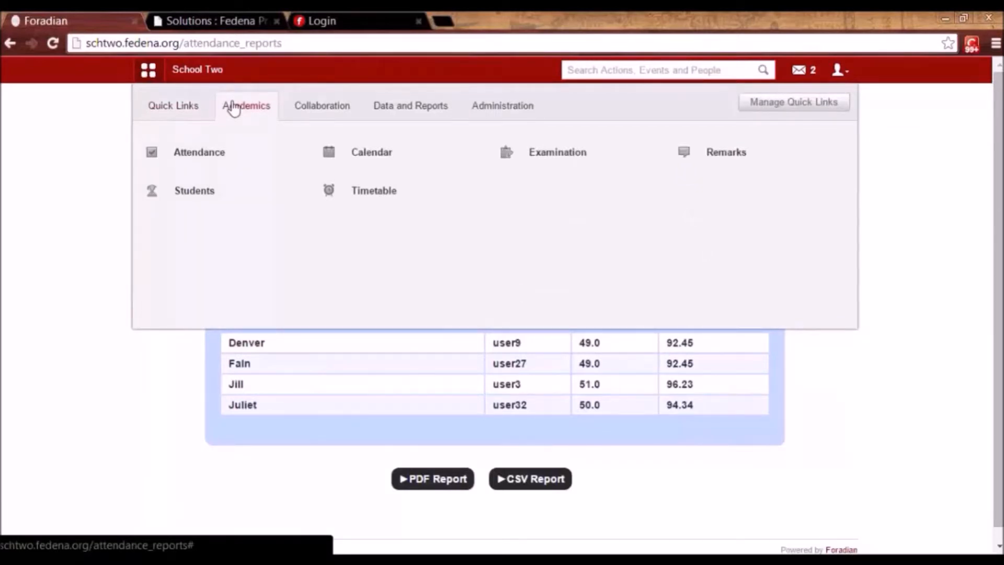
Navigate from the administration modules through Finance and Fees to the Create Fees page.
click(511, 107)
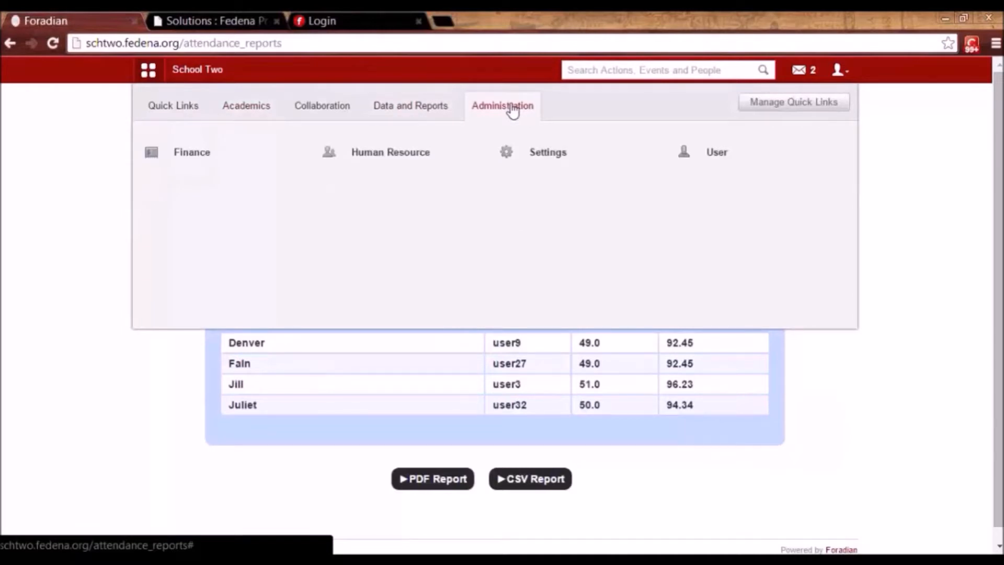
click(194, 152)
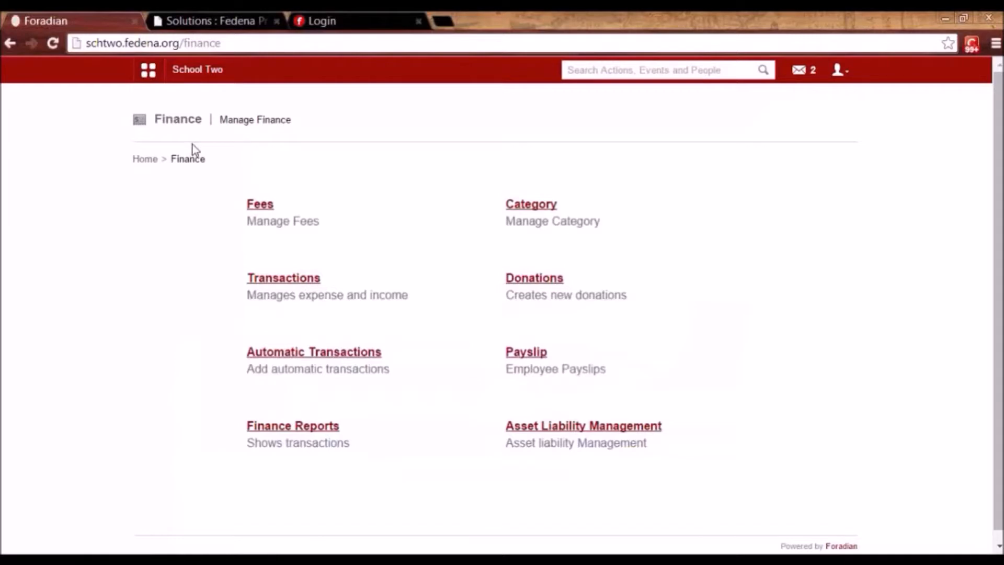
click(262, 206)
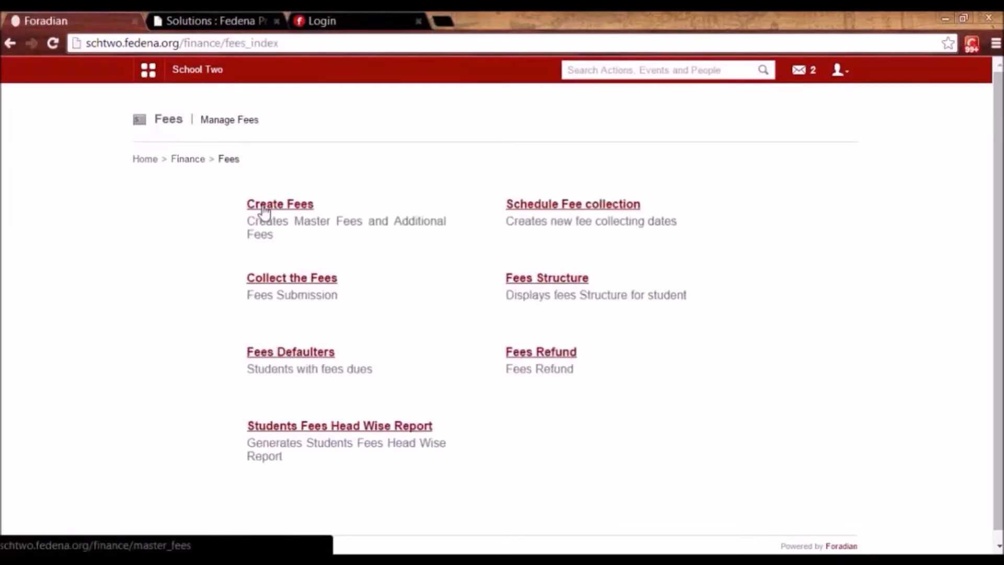
click(264, 207)
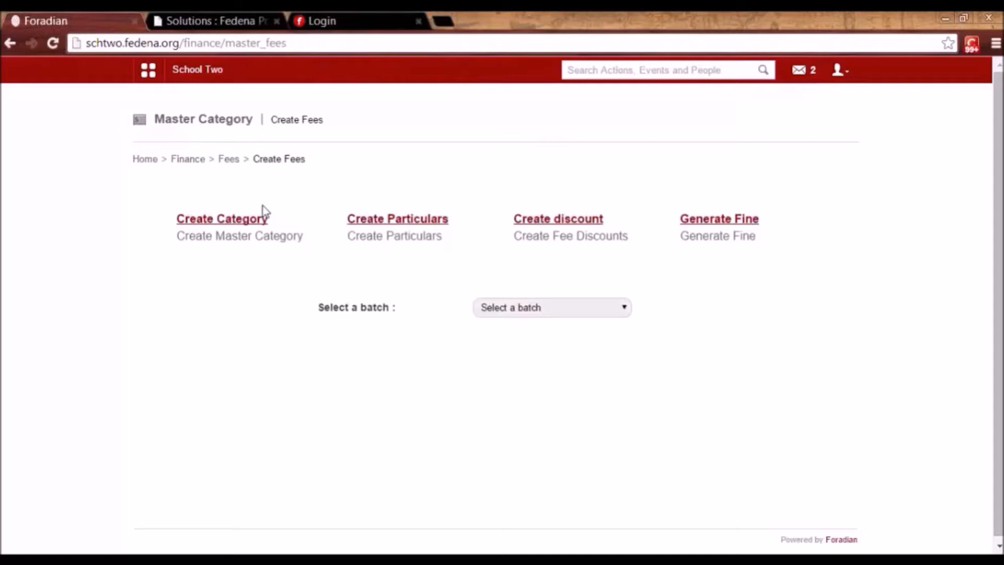
Create master category 'Fee For Grade 1 2014 2015' for batches G1 - A 2014 and G1 - A 2015.
click(235, 219)
click(536, 124)
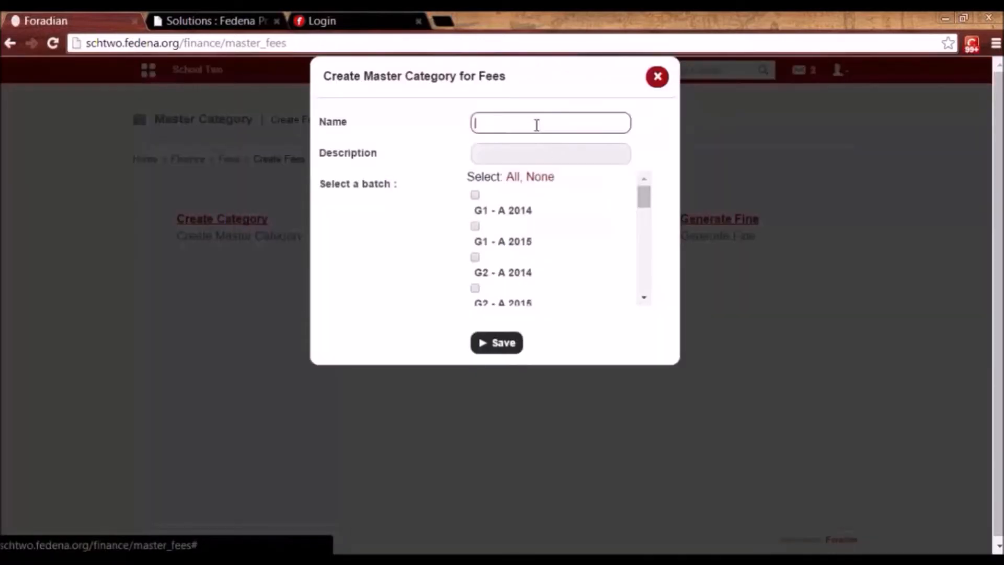
text(Fee)
text( Fo)
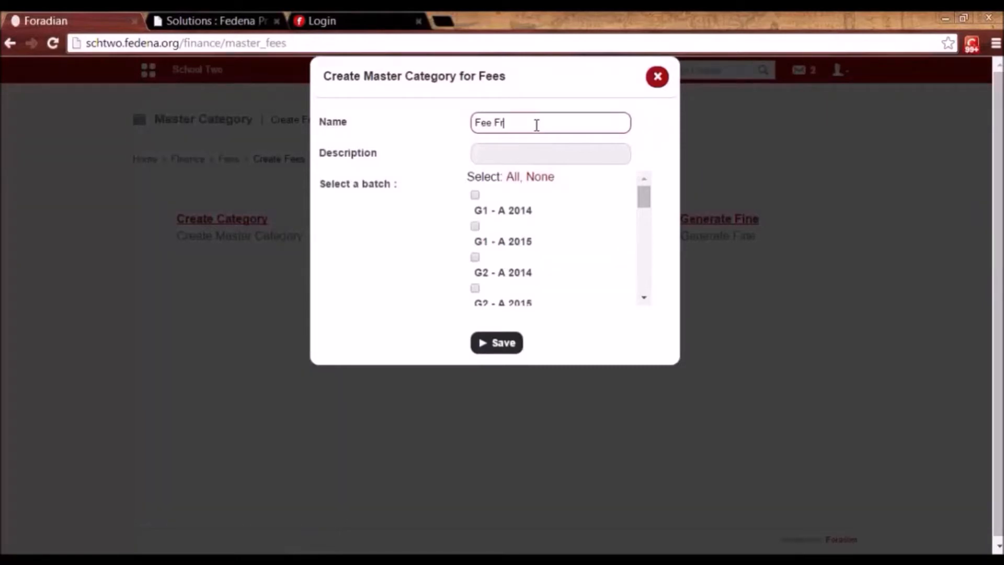
text(r Grade 1)
mouse_move(643, 202)
mouse_down()
mouse_move(641, 291)
mouse_move(642, 195)
mouse_up()
text(A 2014)
click(557, 122)
key(BackSpace)
key(BackSpace)
click(475, 195)
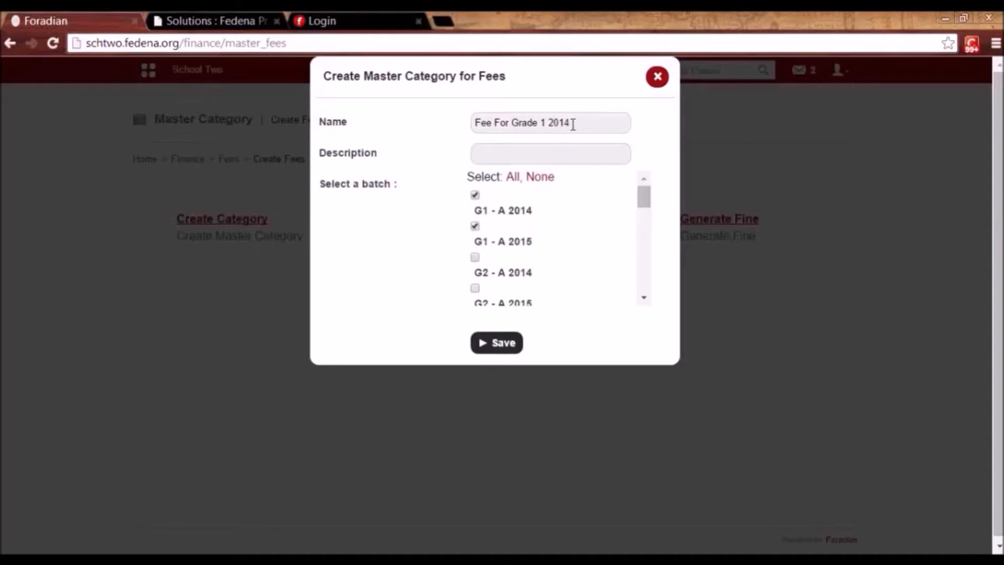
click(572, 124)
text(201)
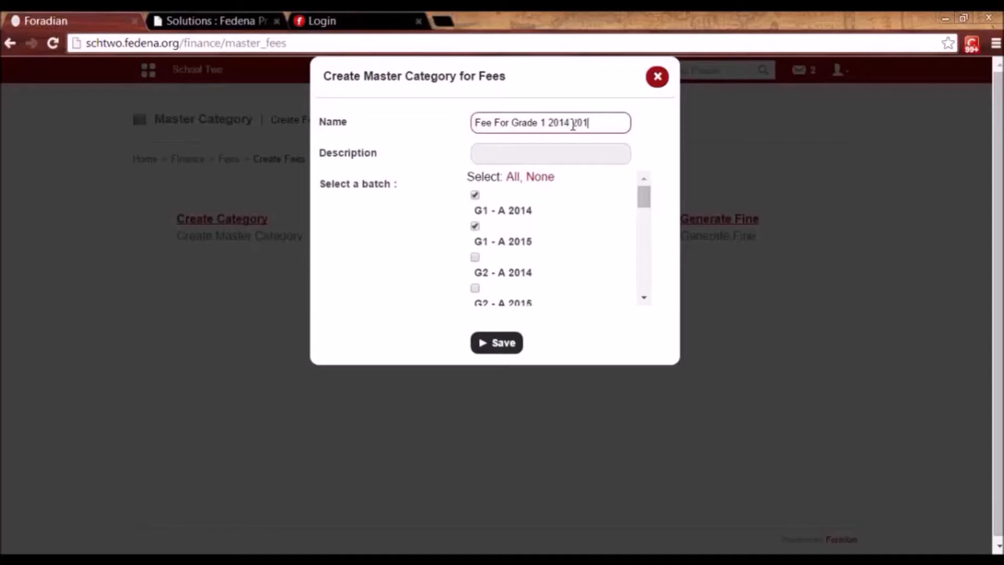
text(5)
click(494, 343)
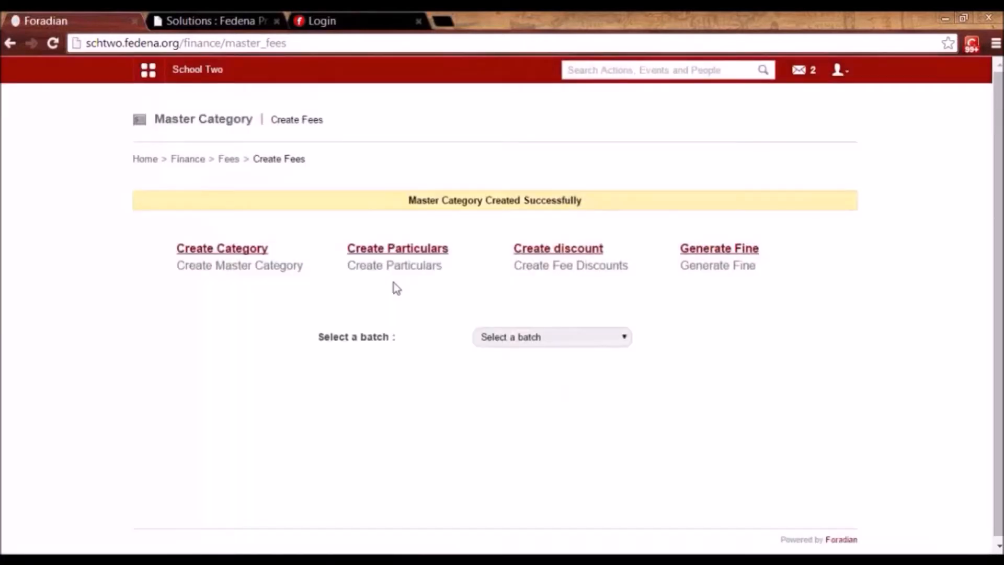
click(365, 255)
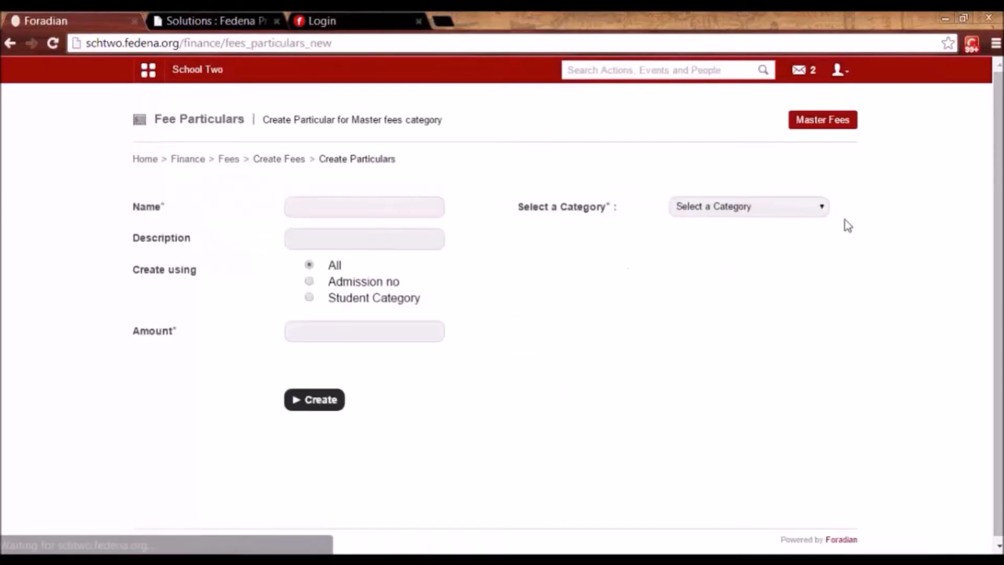
Add a Tuition Fee particular of 200 for all students in both batches of Fee For Grade 1 2014 2015.
click(794, 211)
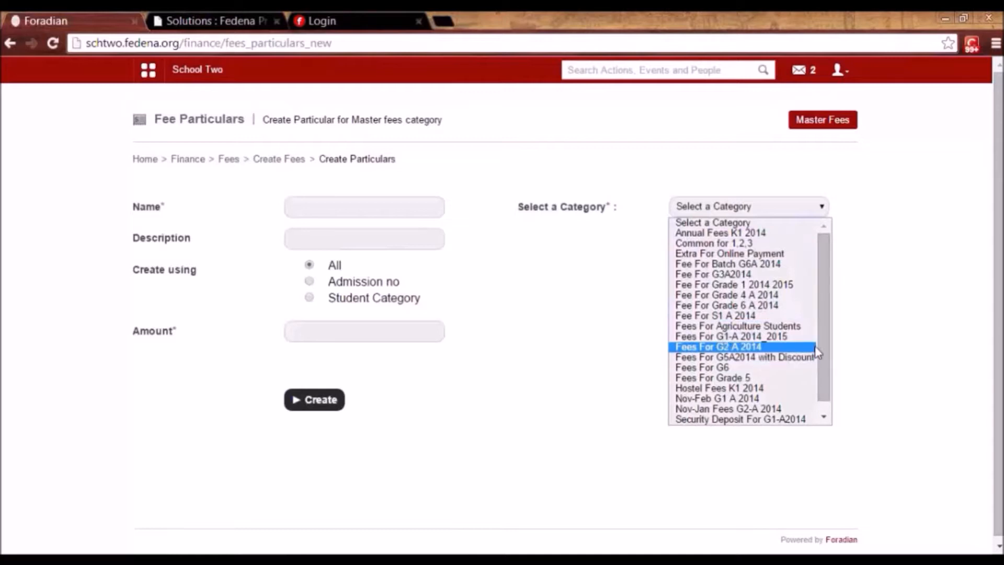
click(799, 286)
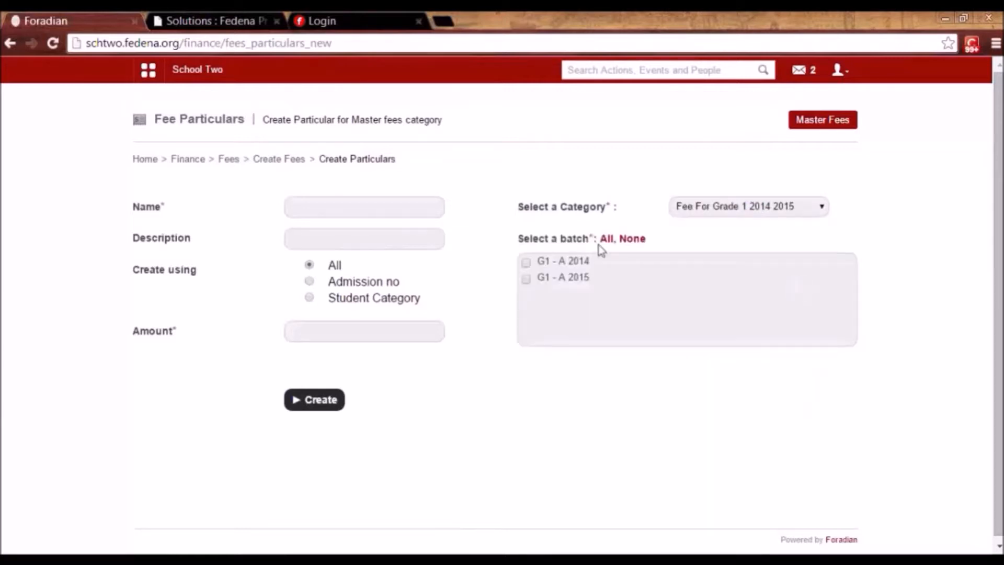
click(604, 241)
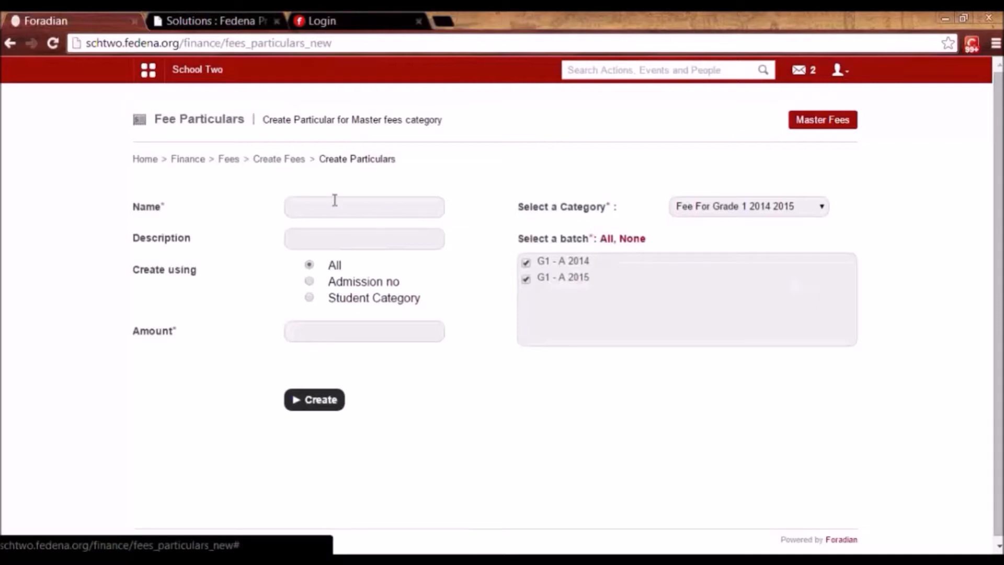
click(314, 208)
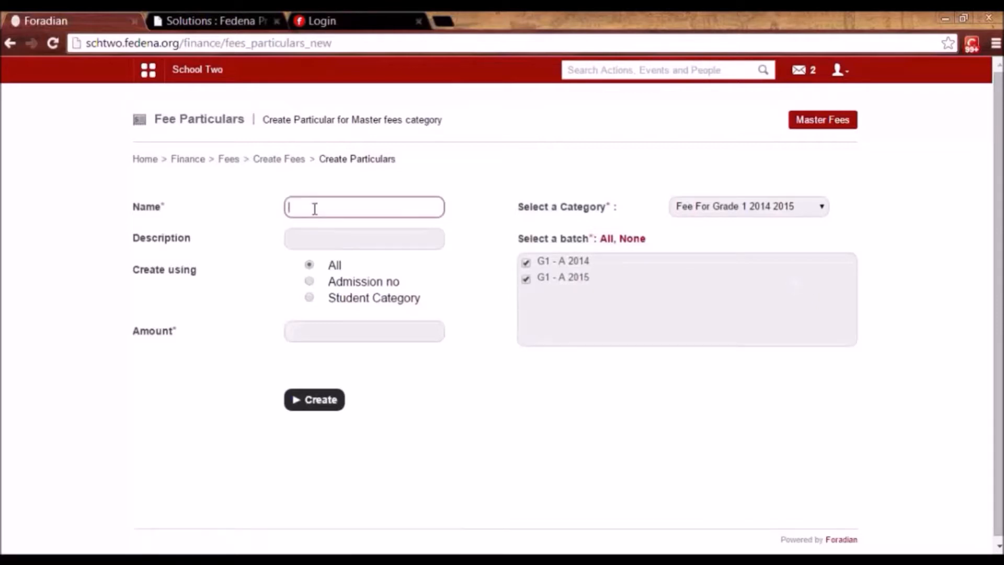
click(315, 209)
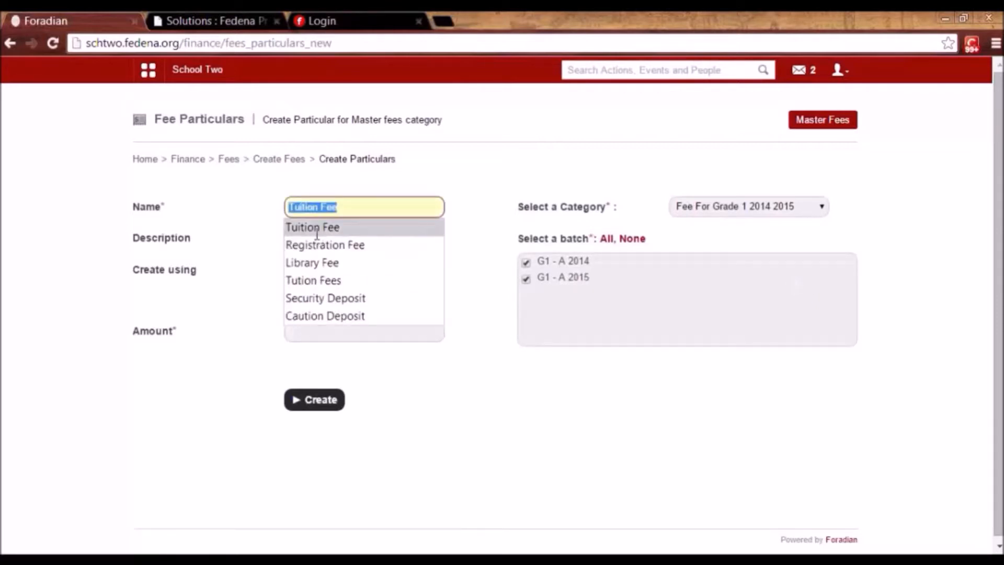
click(317, 233)
click(310, 335)
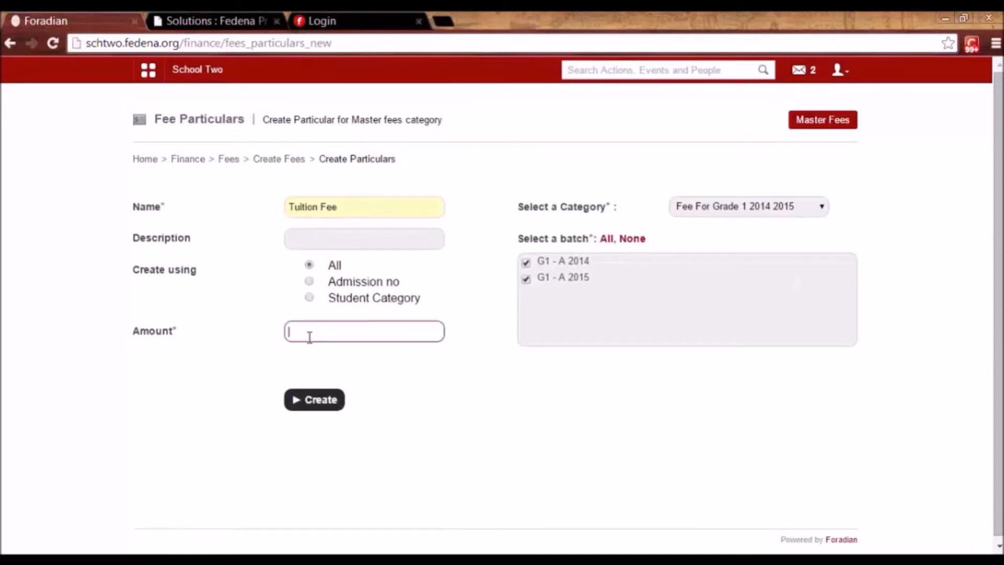
text(200)
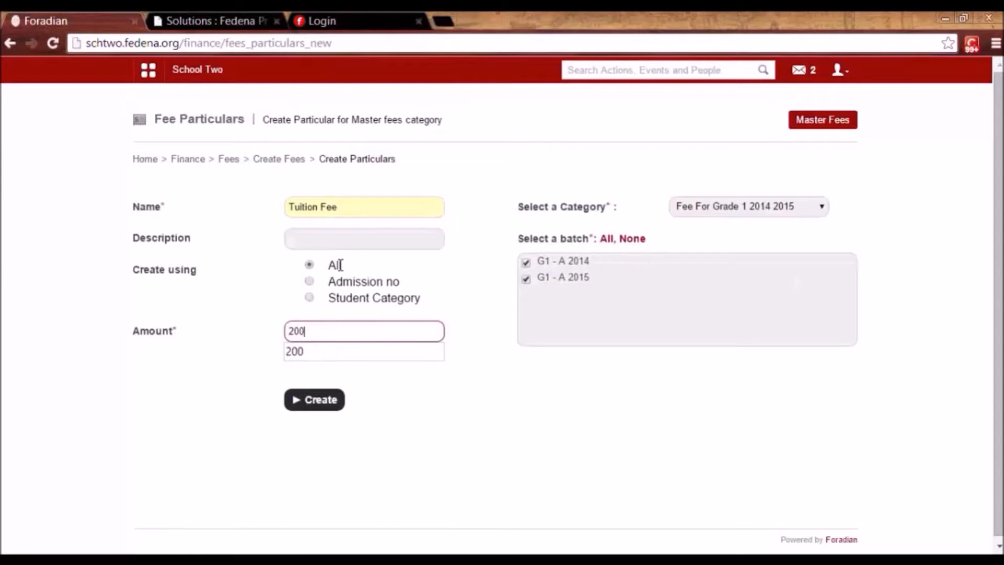
click(311, 297)
click(316, 331)
click(318, 355)
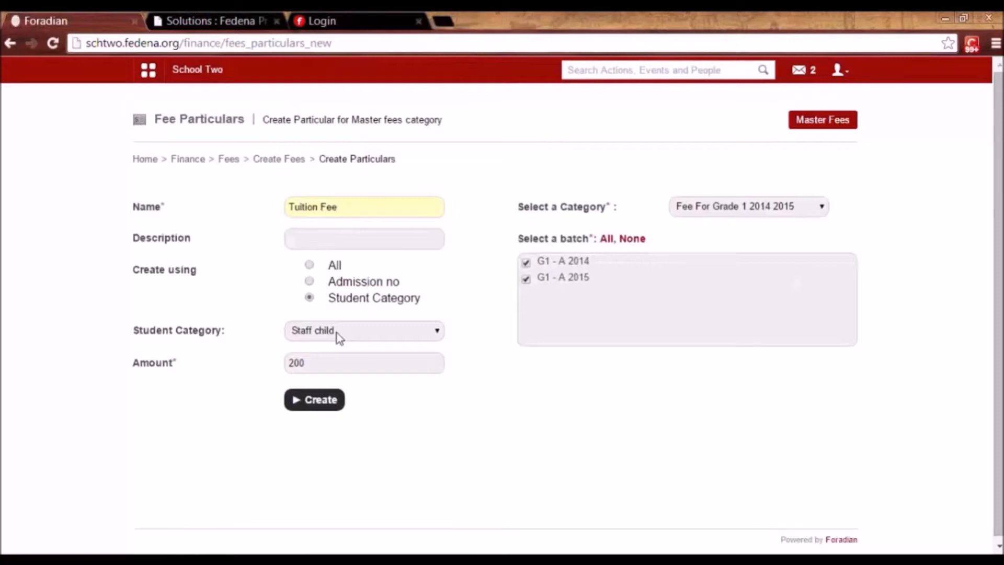
click(310, 264)
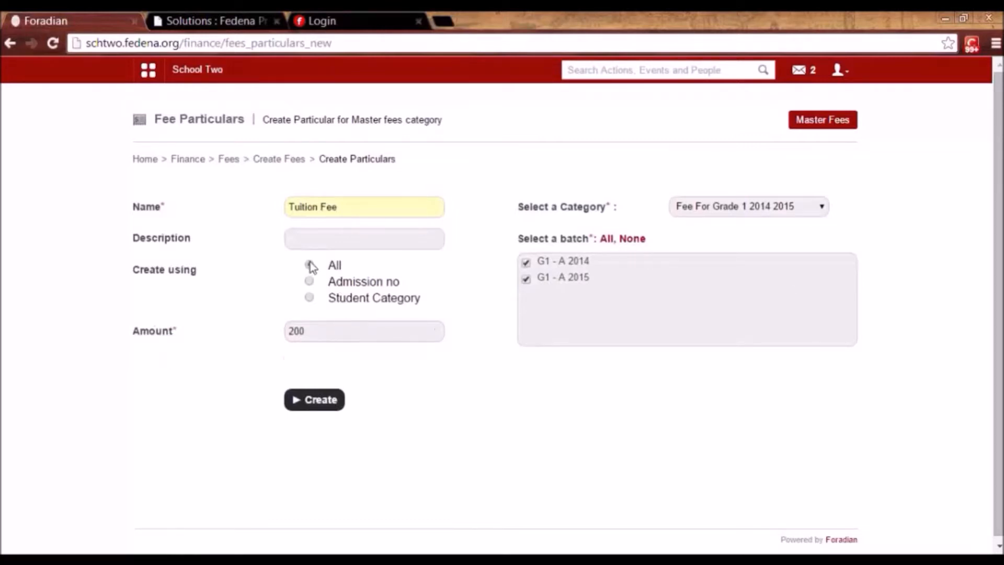
click(327, 412)
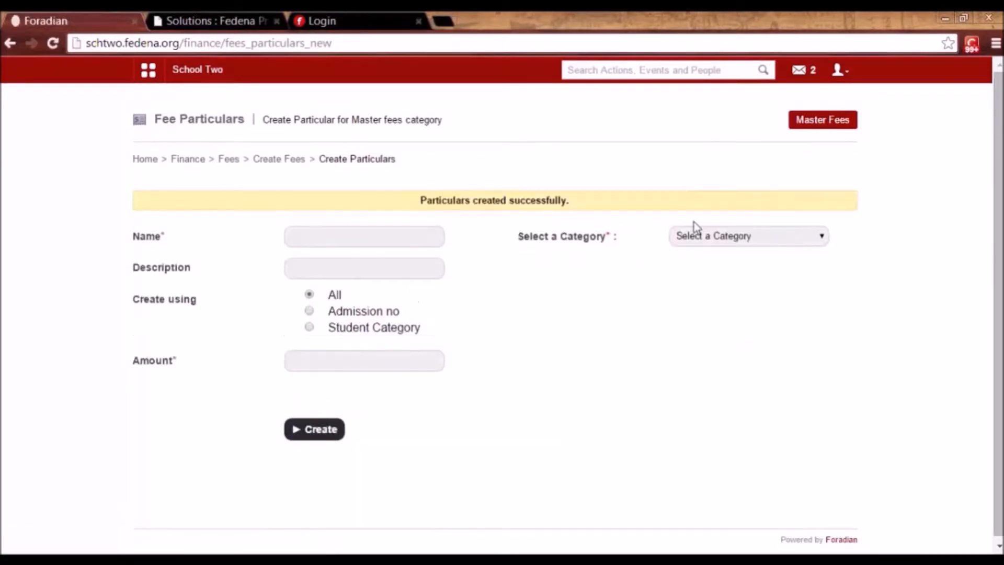
Add a Registration Fee particular of 100 to the same category for both G1 batches.
click(767, 240)
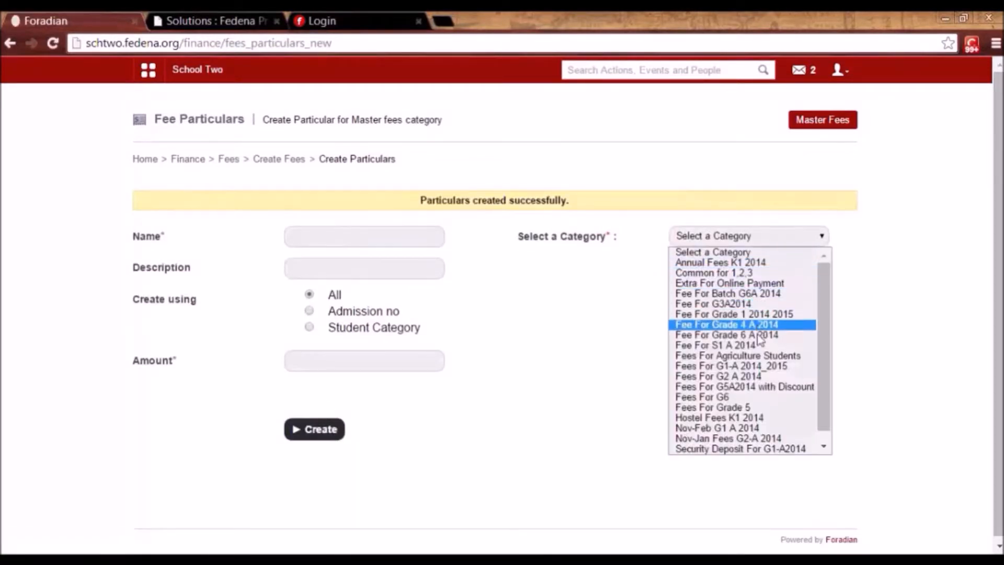
click(751, 313)
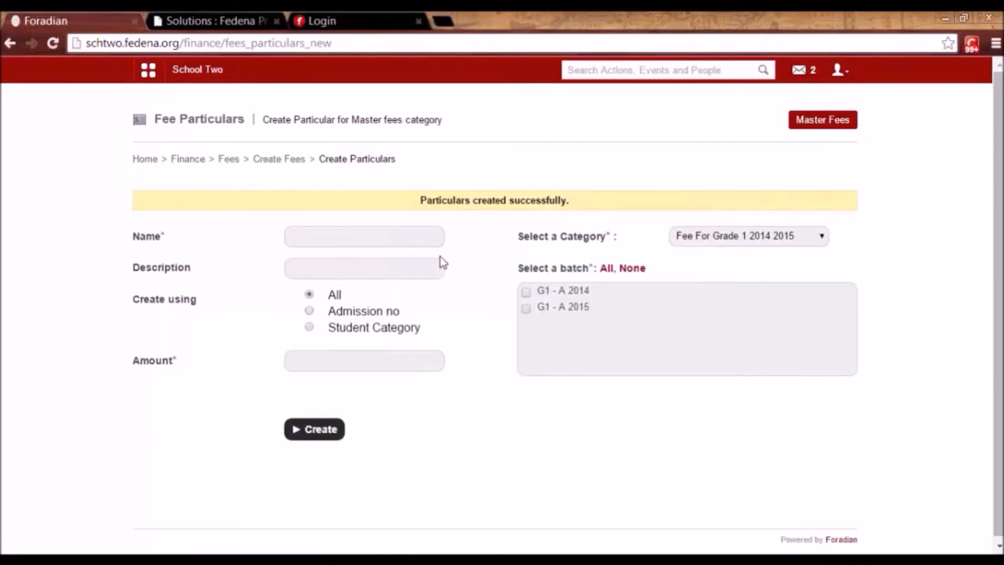
click(606, 268)
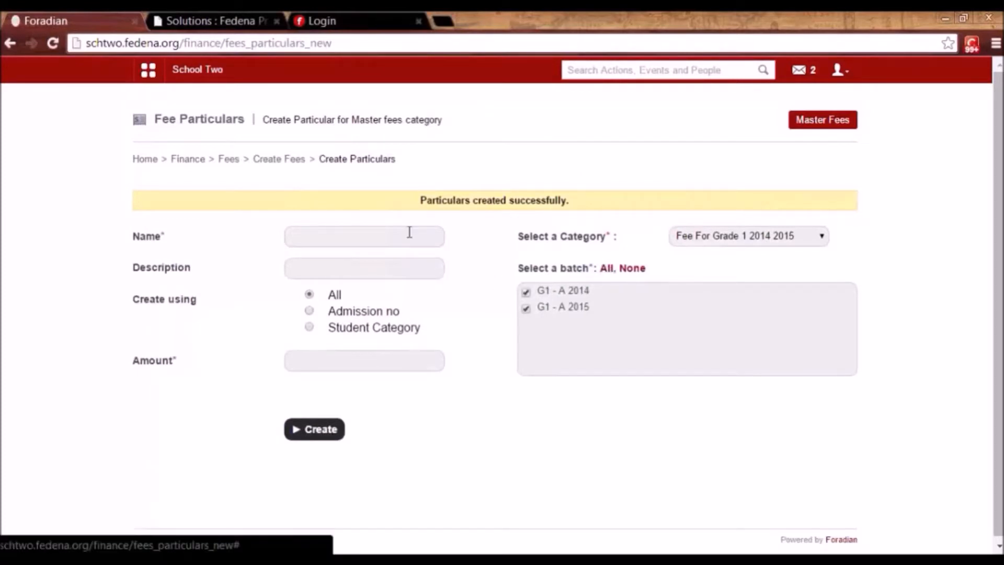
click(412, 237)
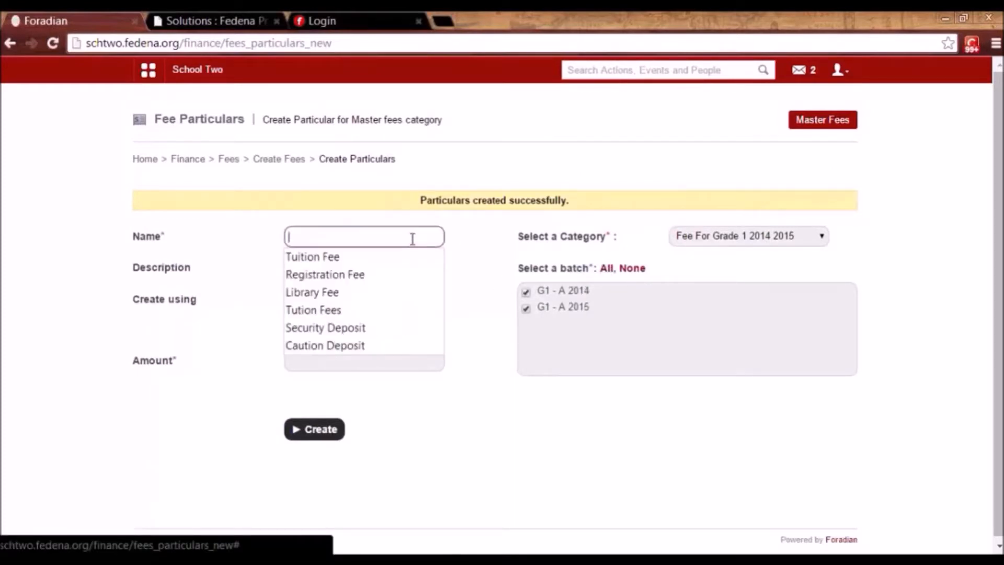
click(408, 275)
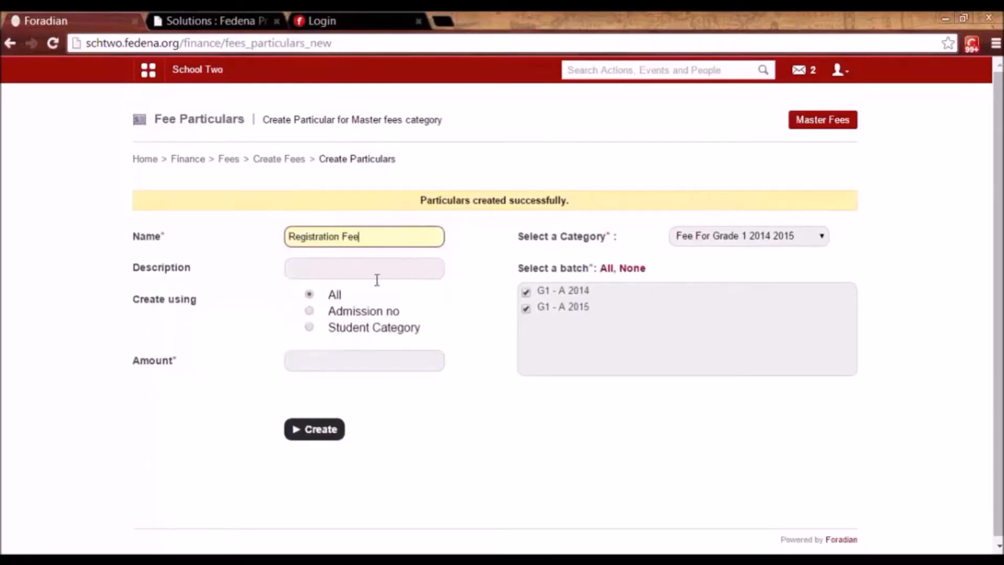
click(318, 357)
text(100)
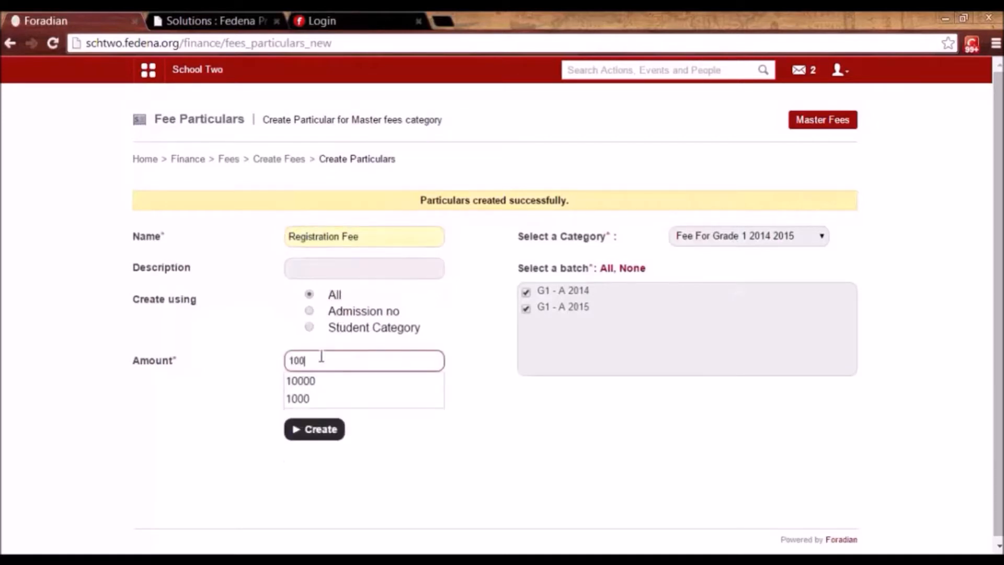
click(327, 400)
click(328, 432)
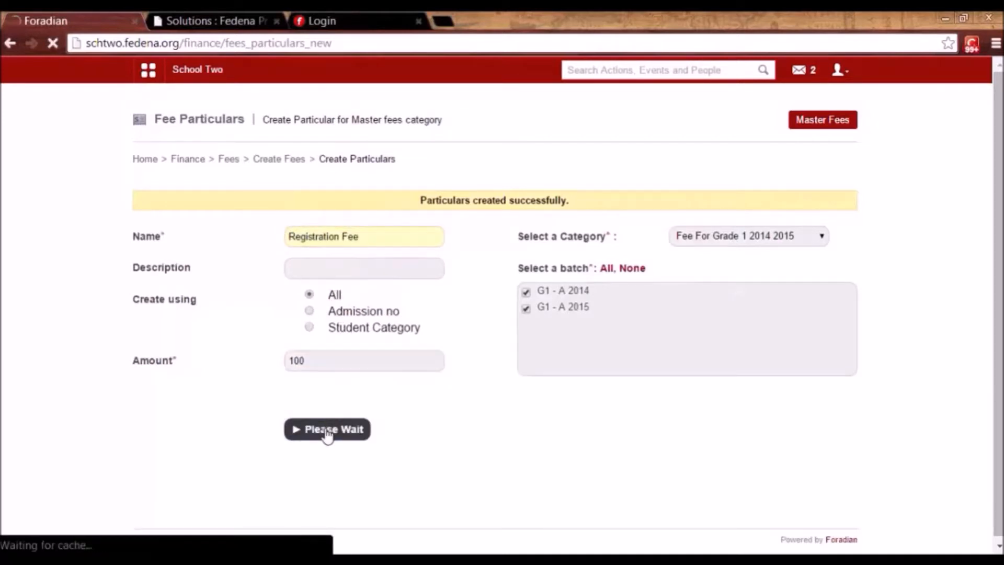
Start a student-category discount on Fee For Grade 1 2014 2015 targeting the Staff child category.
click(285, 162)
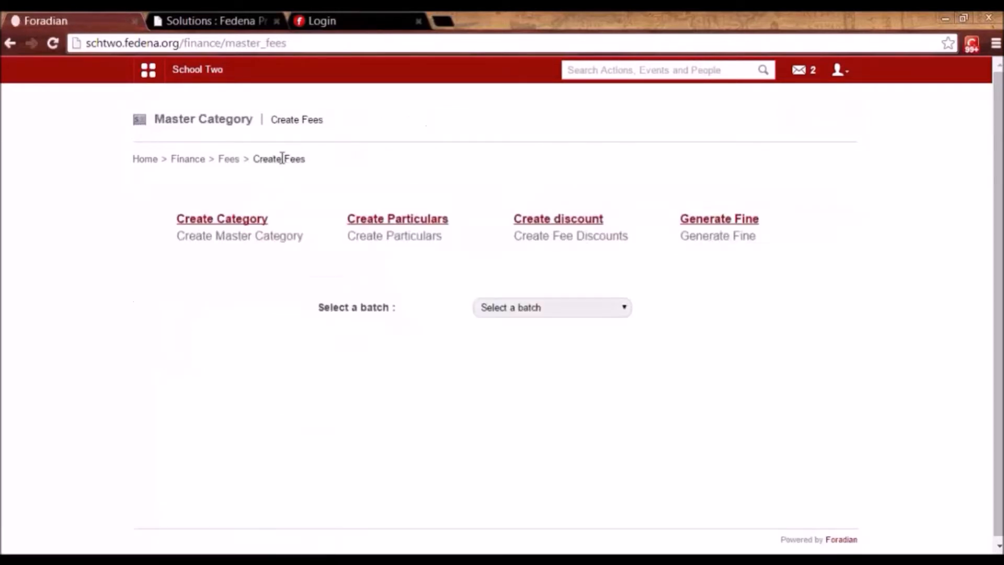
click(557, 222)
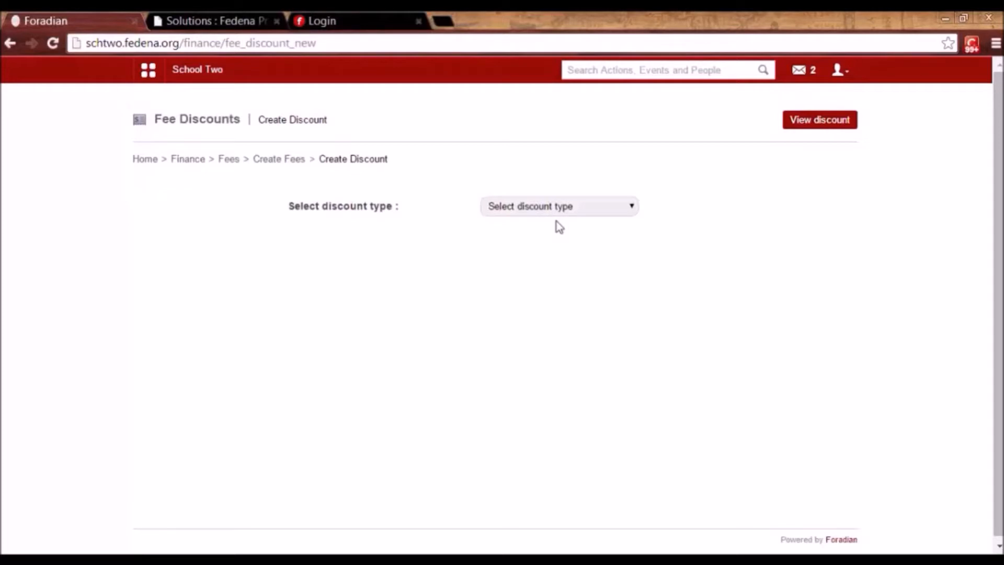
click(554, 206)
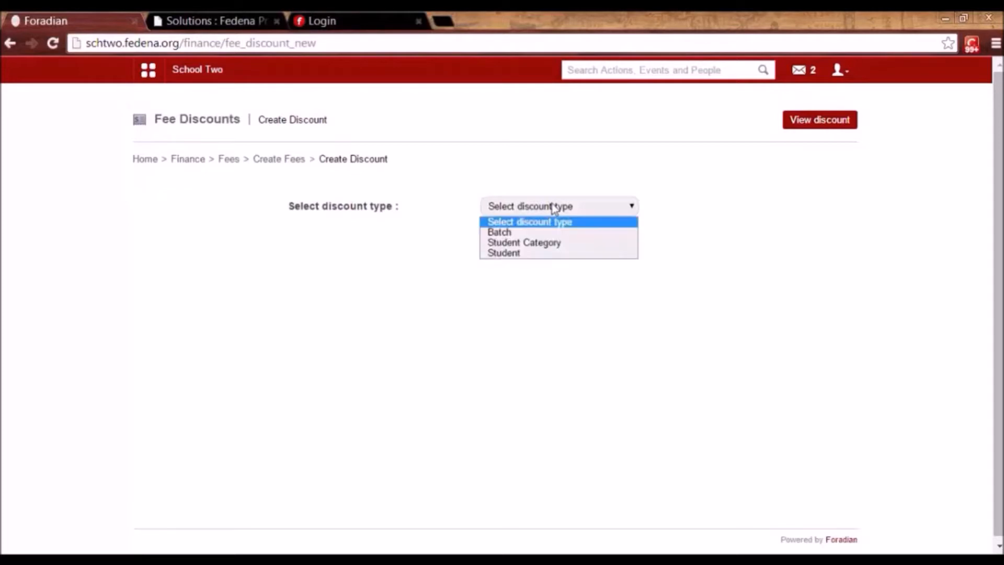
click(547, 243)
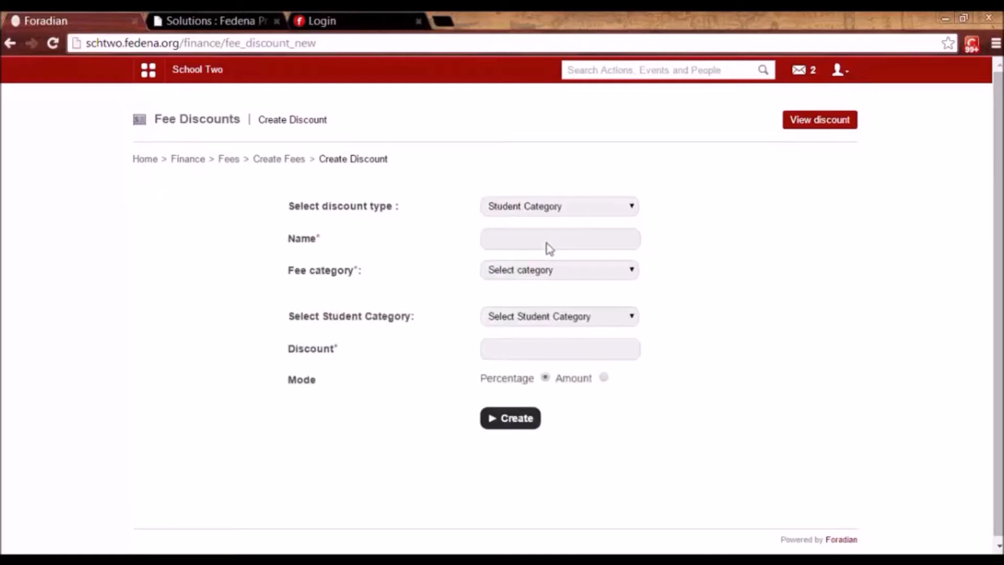
click(550, 271)
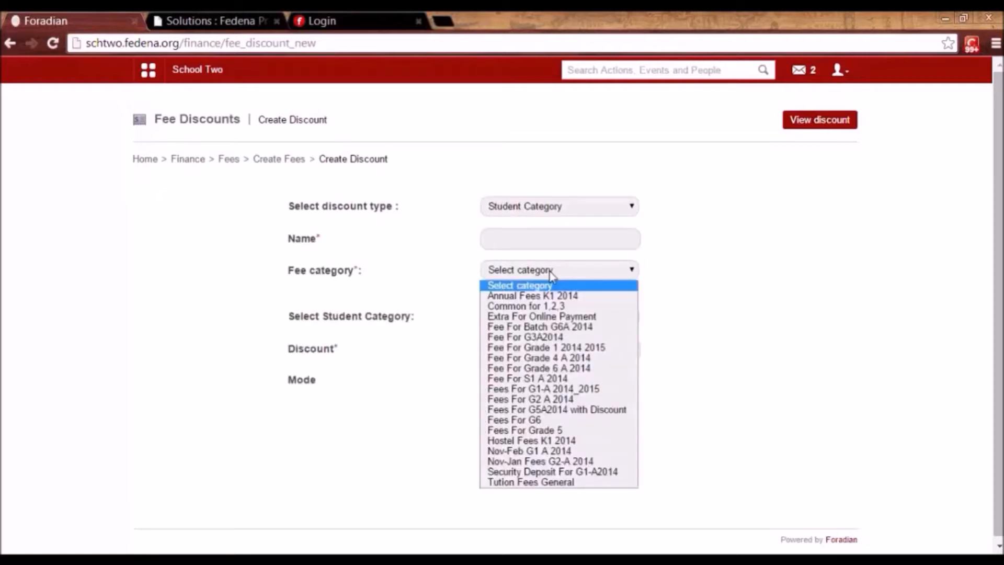
click(560, 347)
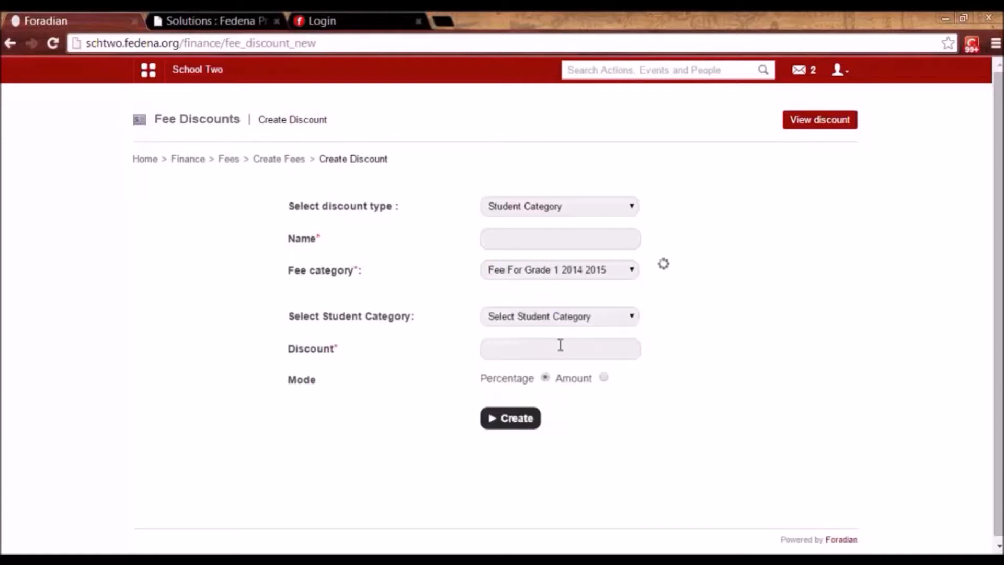
click(543, 414)
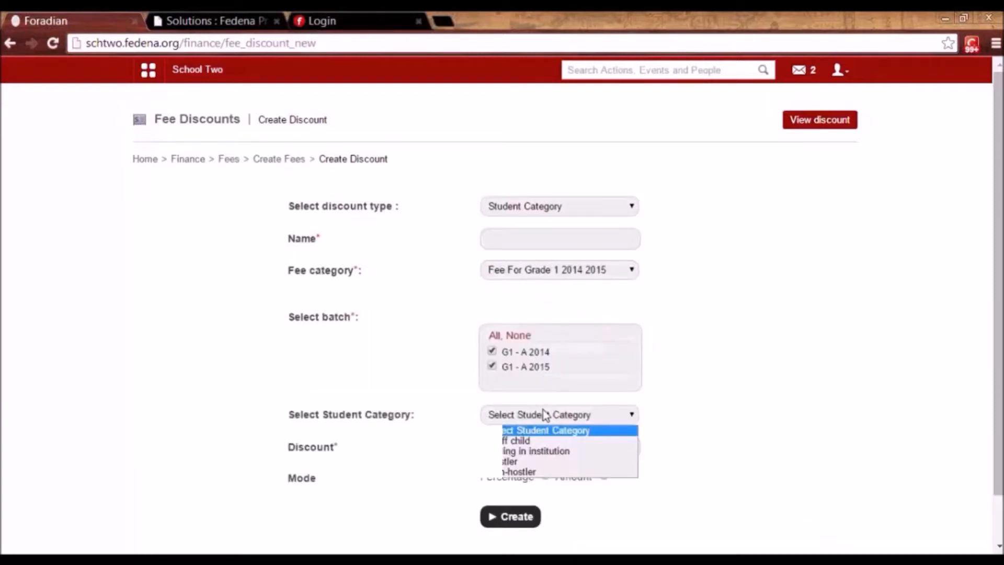
click(545, 441)
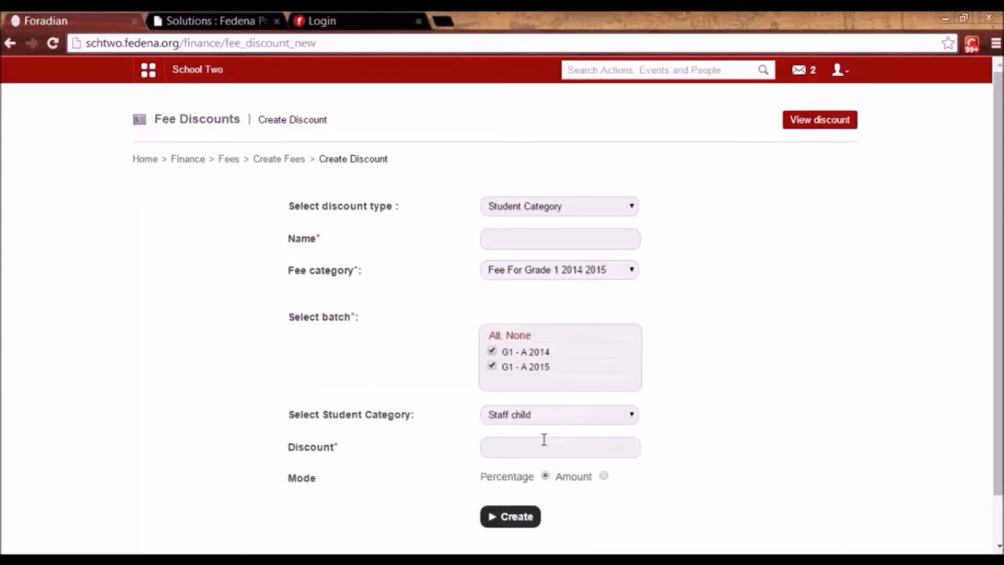
Name the discount 'Discount on Staff children', set a flat amount of 50, and save it.
click(509, 238)
text(Discount)
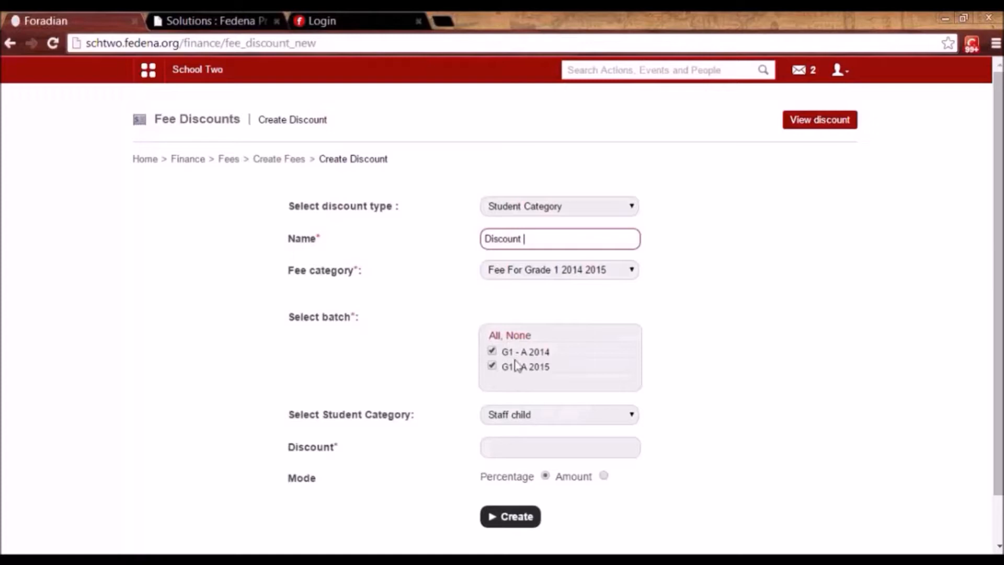
click(502, 445)
text(50)
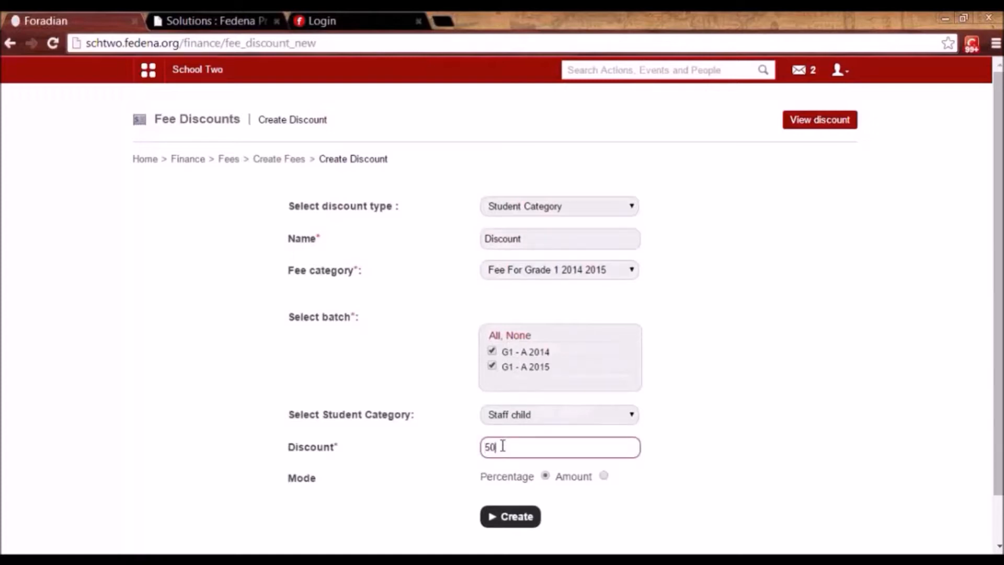
click(603, 476)
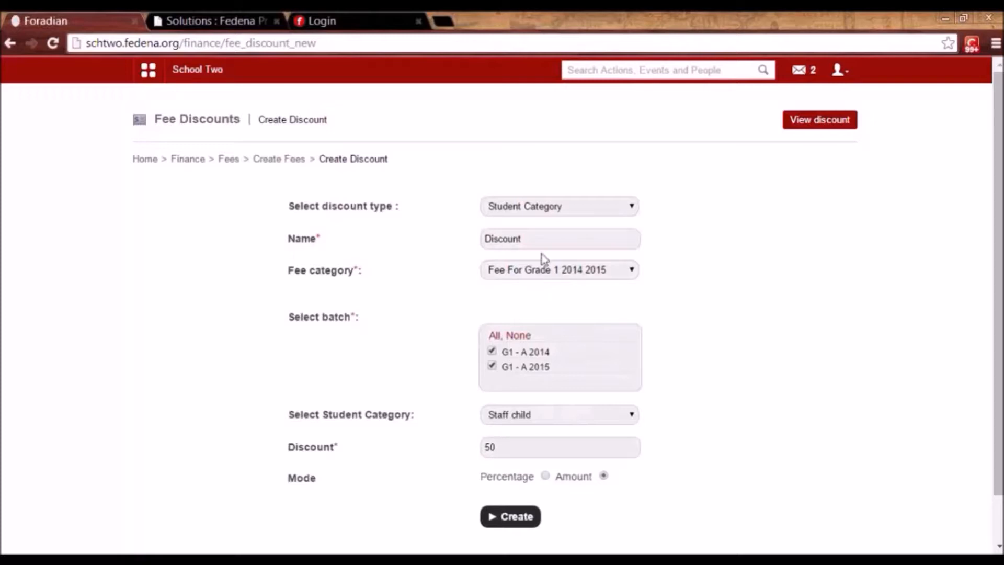
click(544, 238)
text(on St)
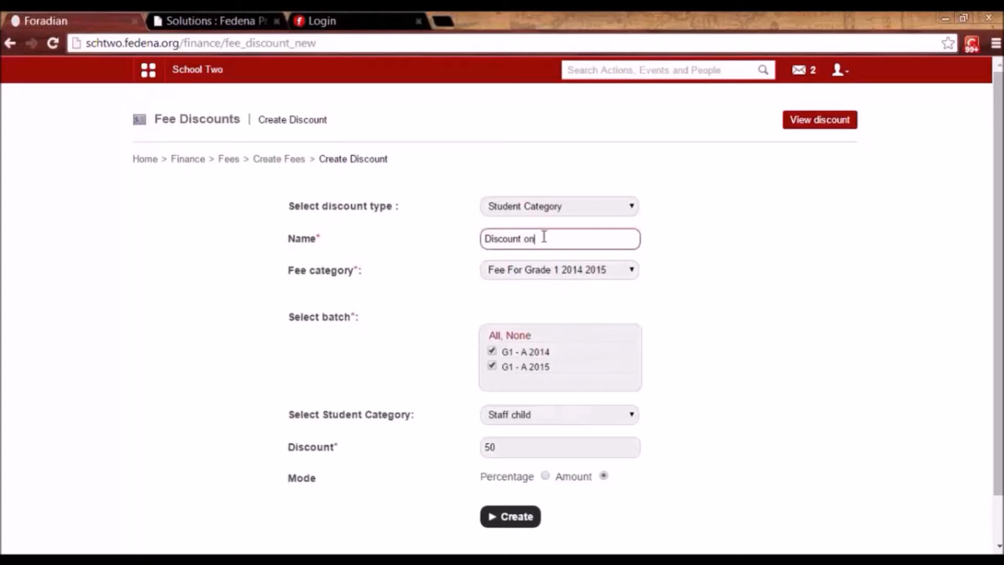
text(ff)
key(BackSpace)
key(BackSpace)
key(BackSpace)
key(BackSpace)
text(taff d)
key(BackSpace)
text(children)
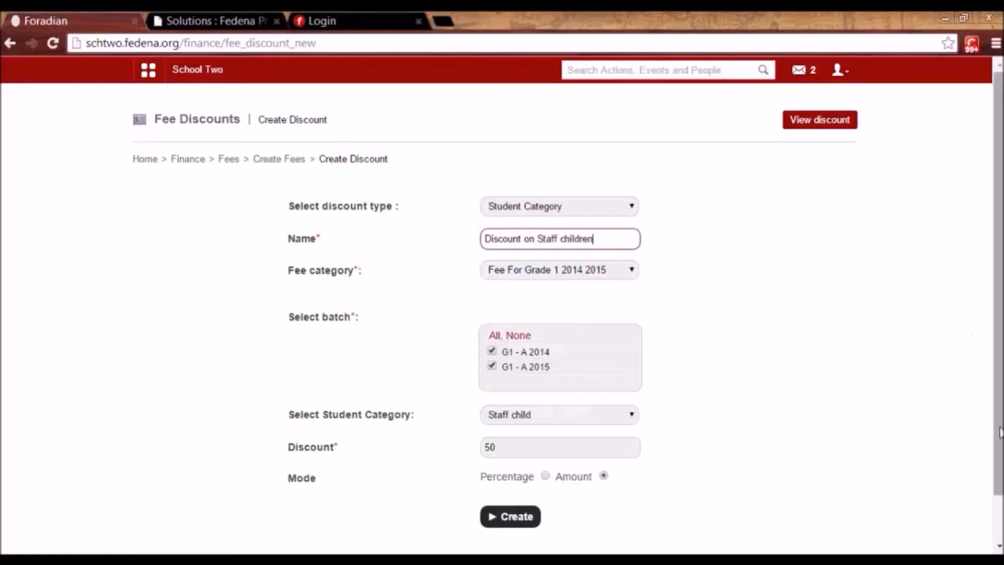
scroll(600, 419, down, 1)
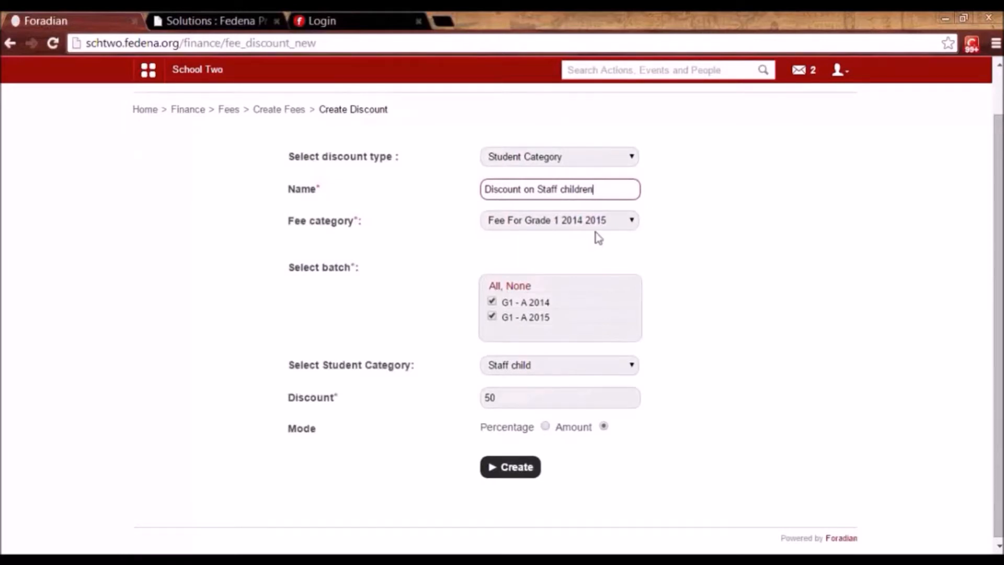
click(524, 471)
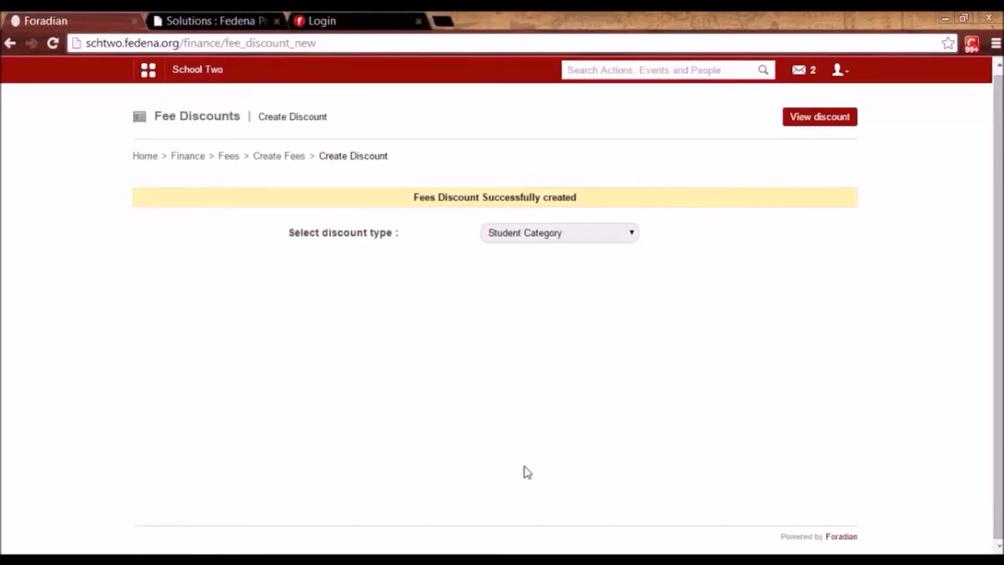
click(280, 157)
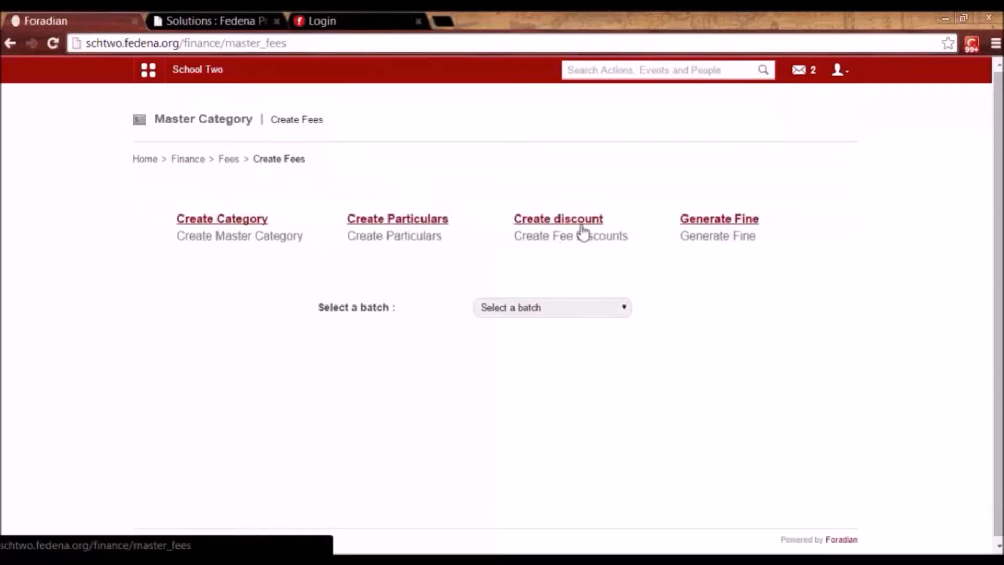
click(725, 230)
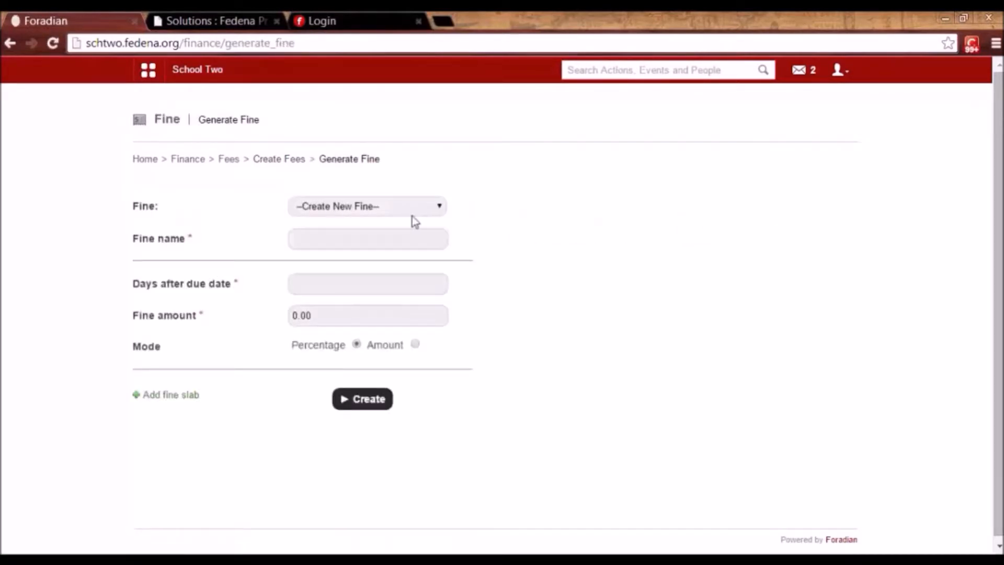
click(392, 207)
click(391, 231)
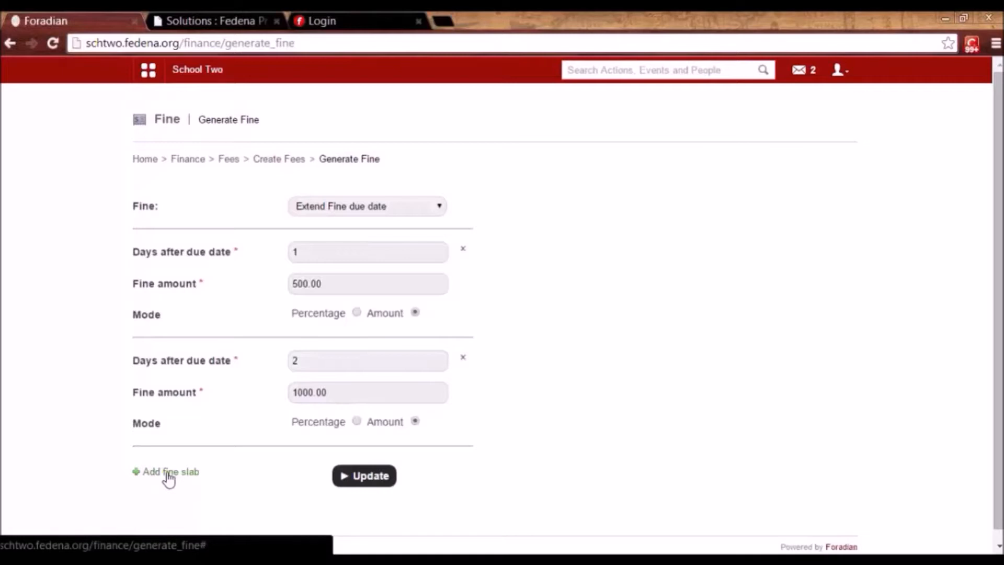
click(272, 163)
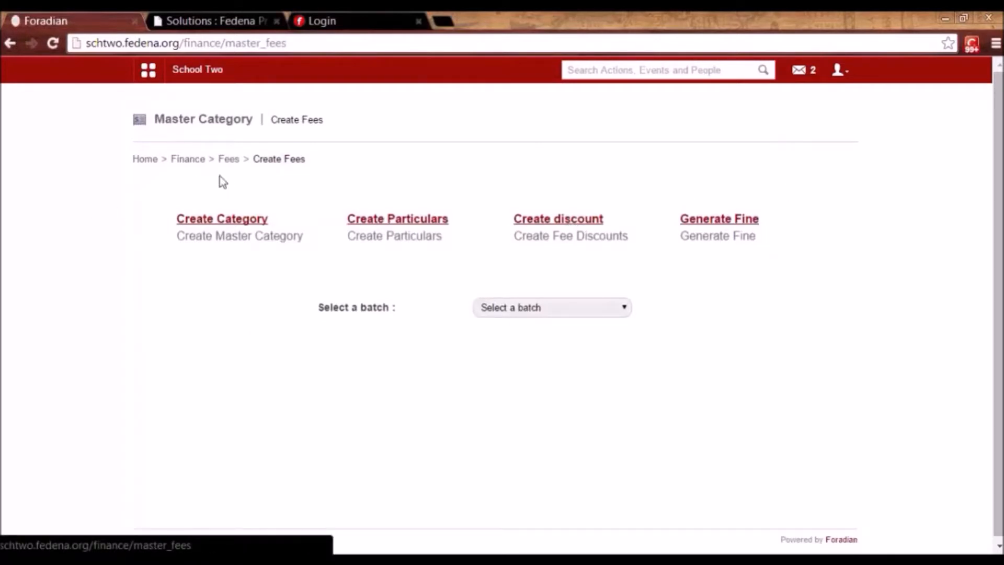
Start a new fee collection under Fee For Grade 1 2014 2015.
click(229, 159)
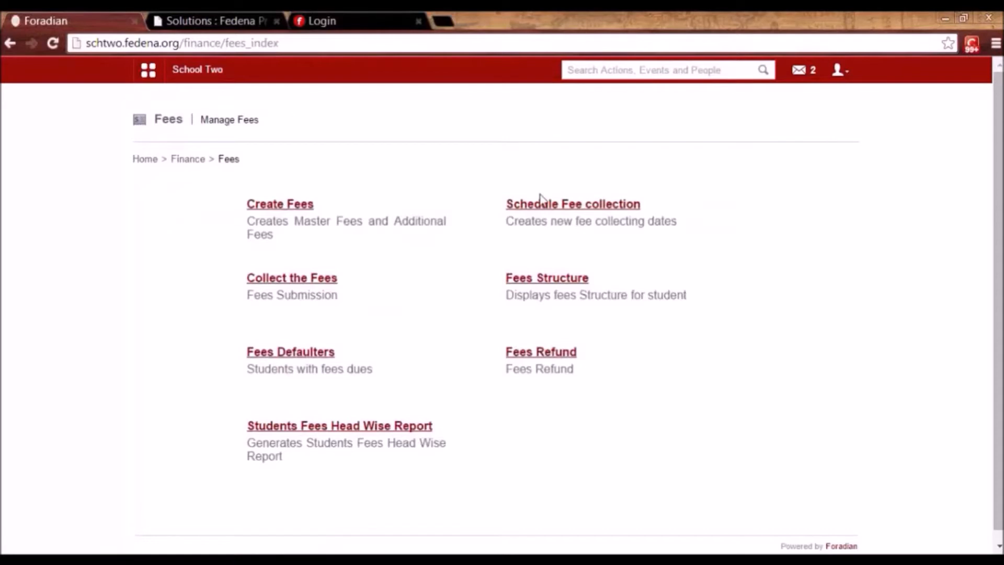
click(557, 205)
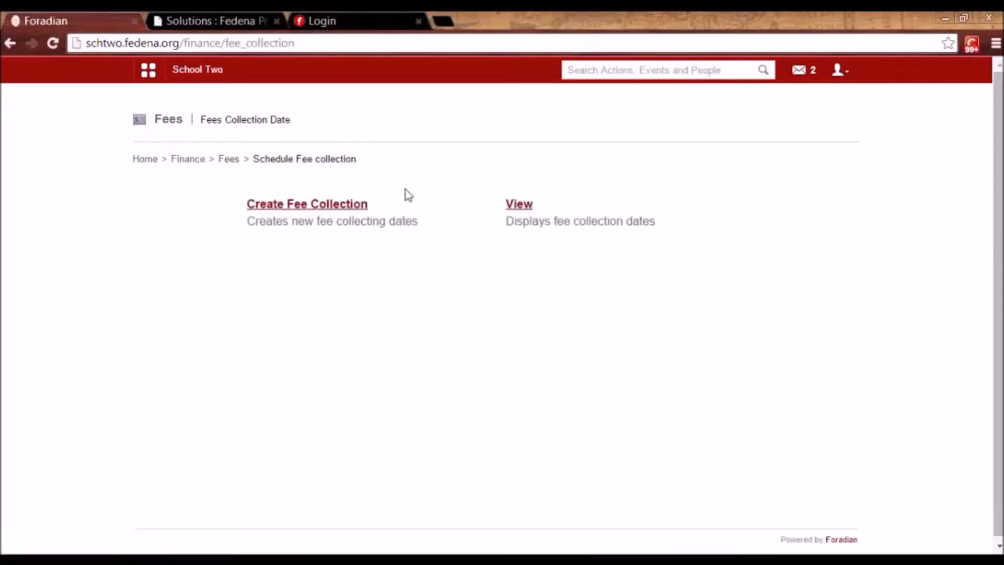
click(333, 208)
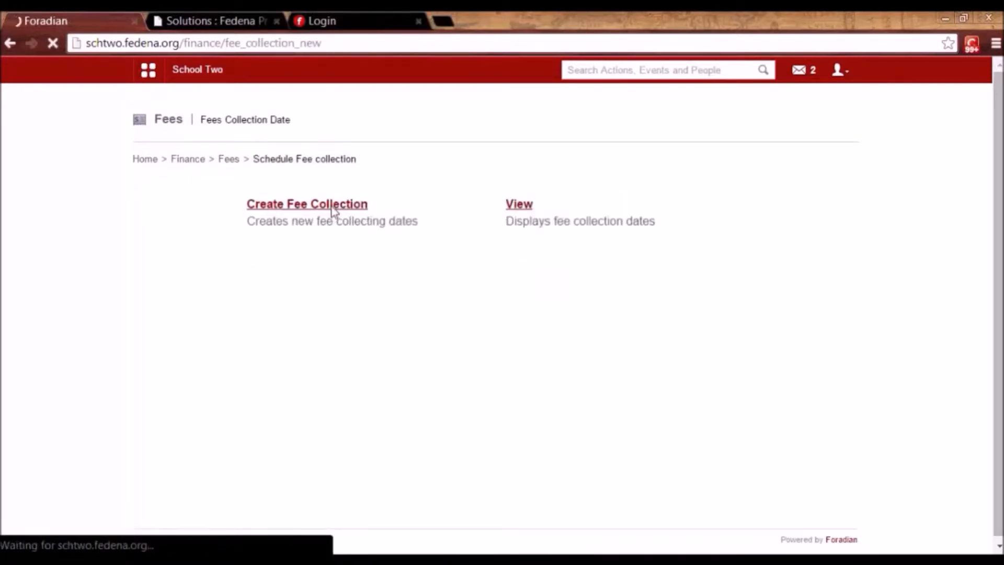
click(332, 208)
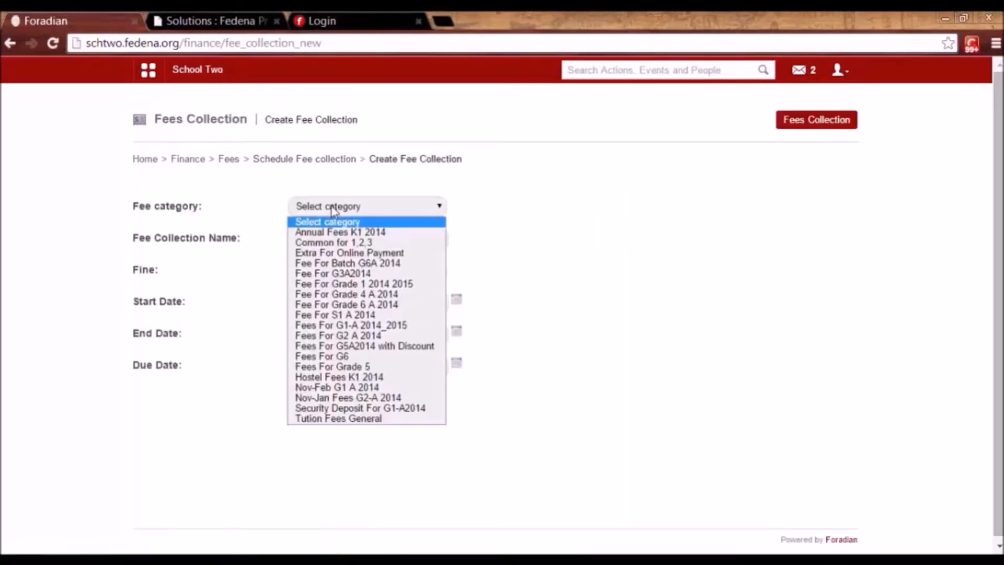
click(360, 284)
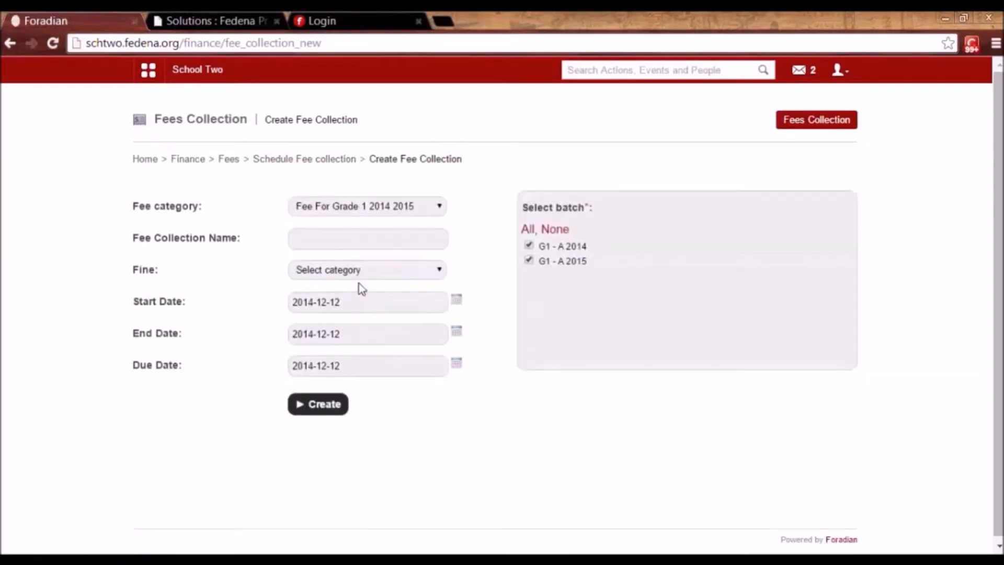
Name the collection 'Jan Fee For Grade 4 2014 2015' and attach the Extend Fine due date fine.
click(364, 240)
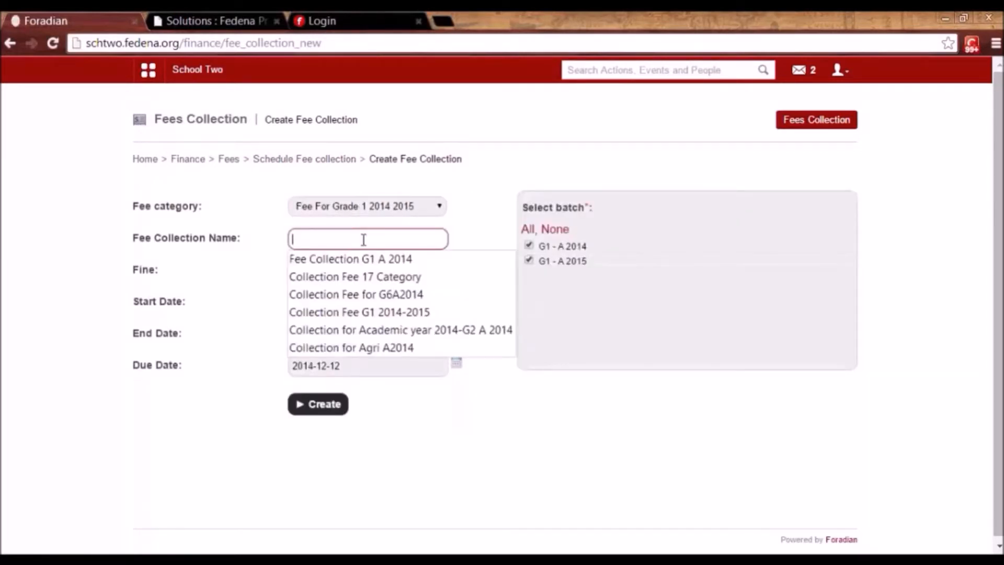
text(Cl)
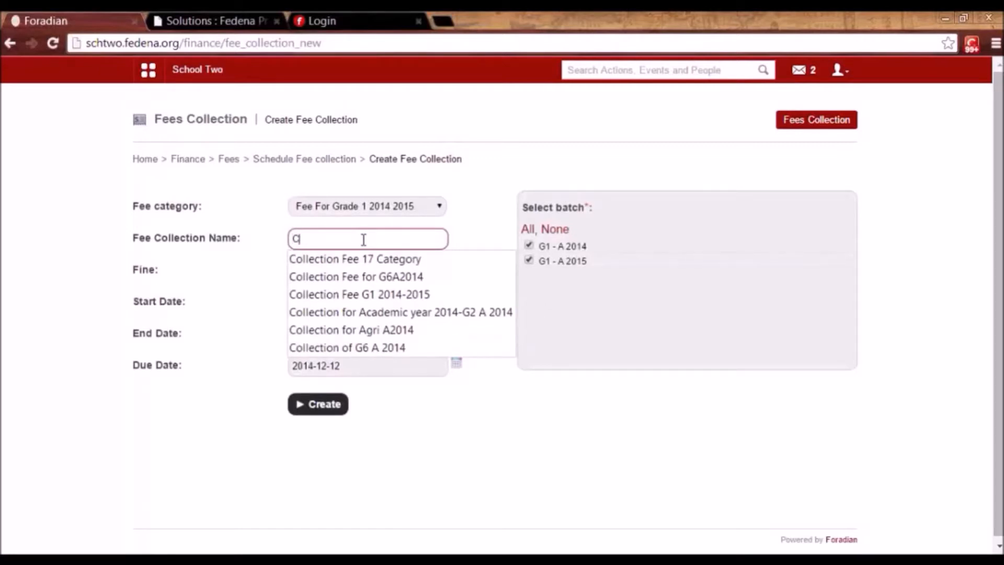
key(BackSpace)
key(BackSpace)
text(Jan)
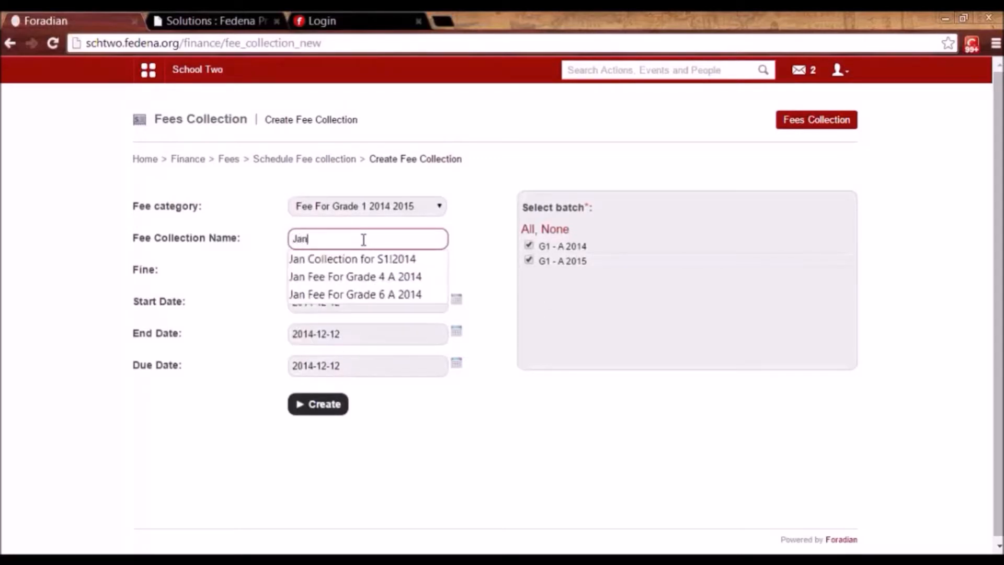
key(Down)
key(Down)
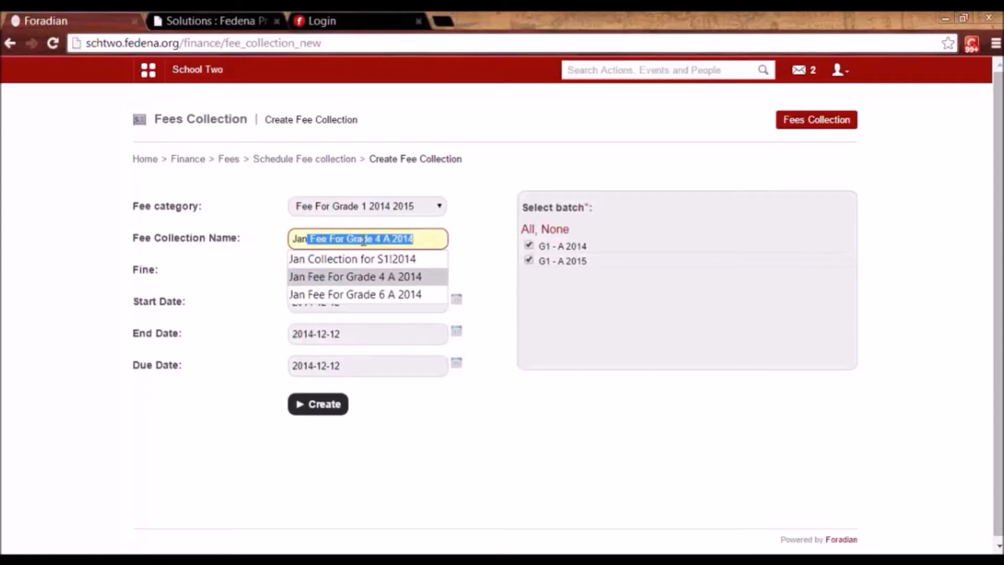
key(Return)
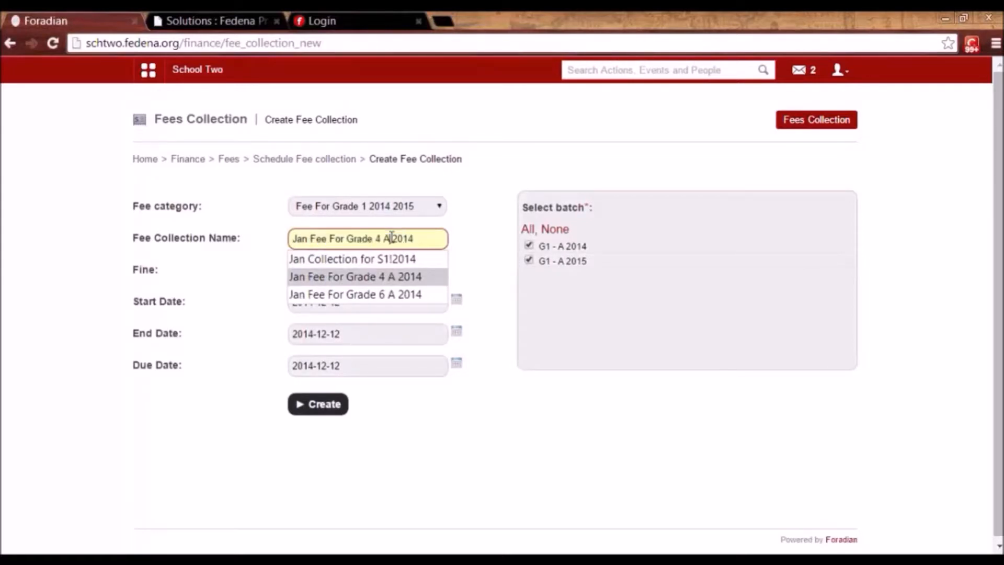
click(392, 238)
key(BackSpace)
key(BackSpace)
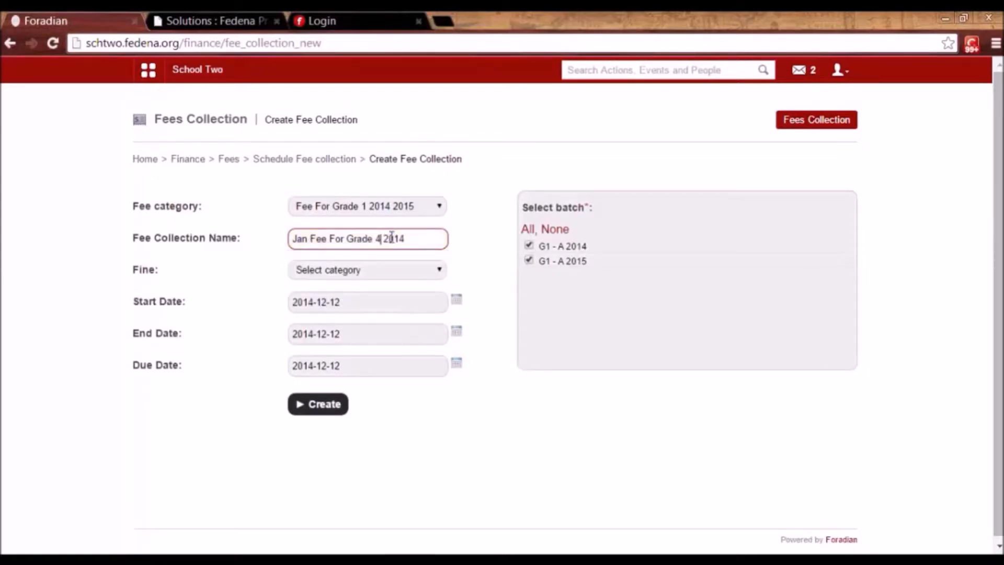
click(420, 240)
text(2015)
click(380, 273)
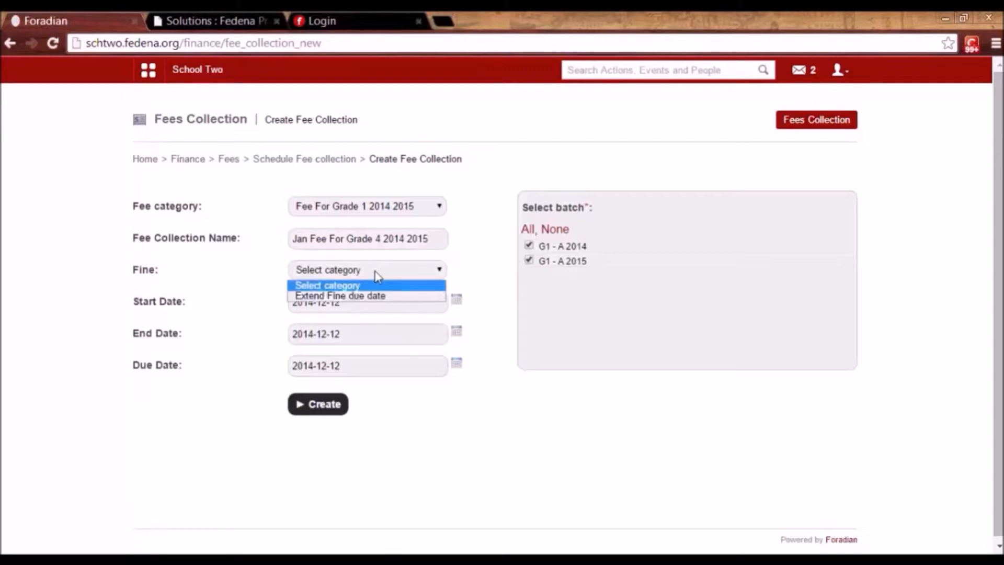
click(374, 299)
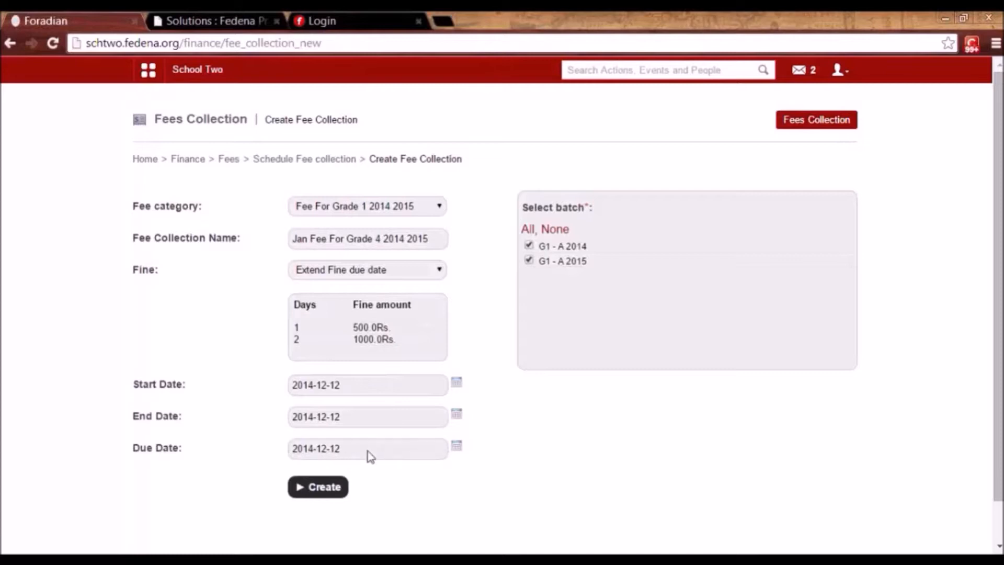
Create the Jan Fee For Grade 4 2014 2015 collection and go back to Schedule Fee collection.
click(324, 489)
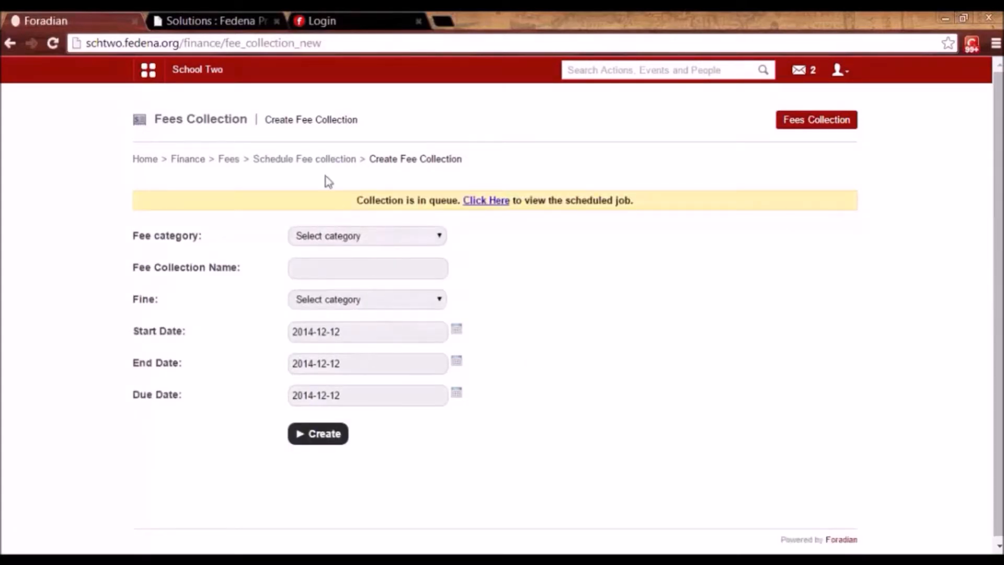
click(318, 162)
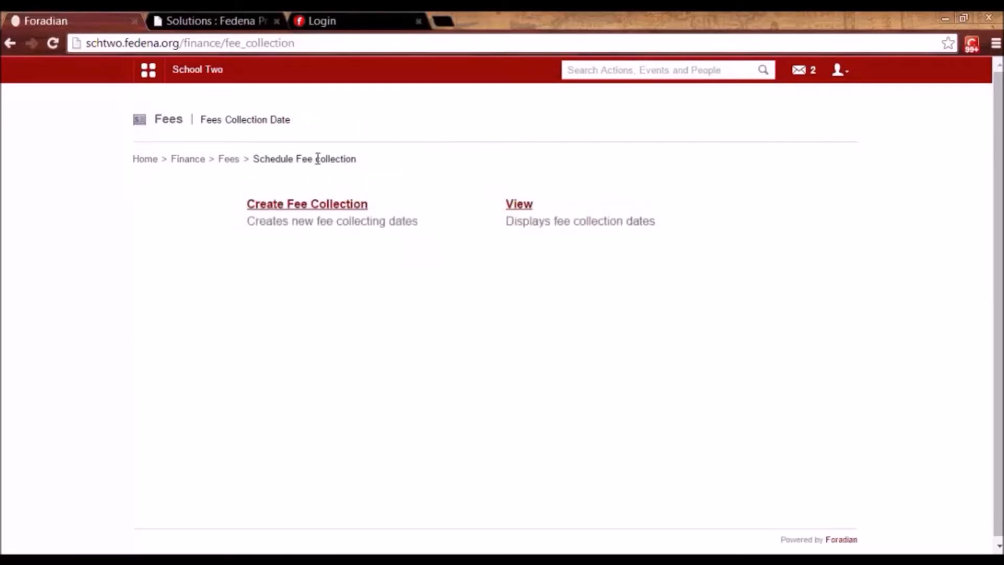
Open Fees submission by course for batch K1 - B 2014 with the Annual fees K1 2014 collection.
click(228, 160)
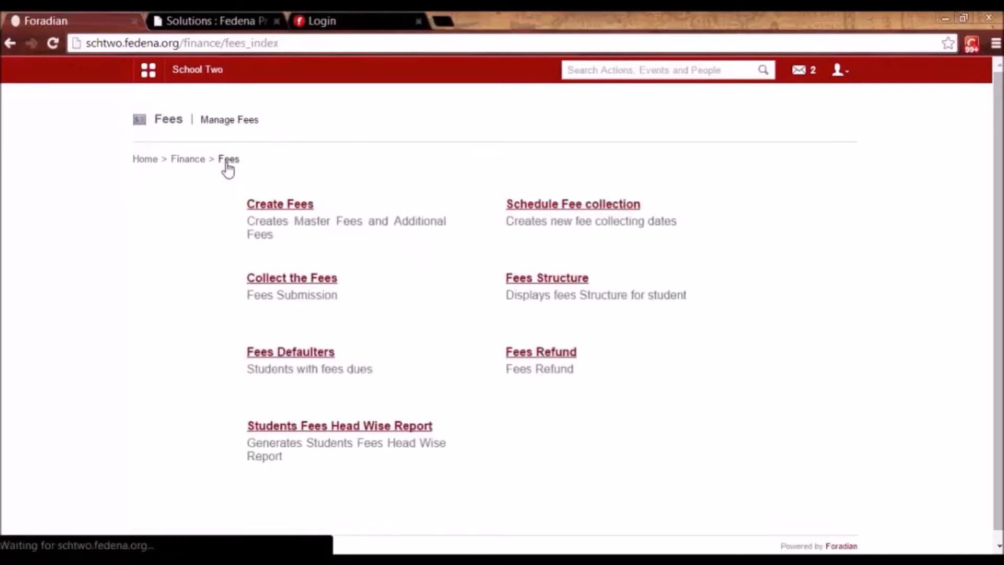
click(313, 287)
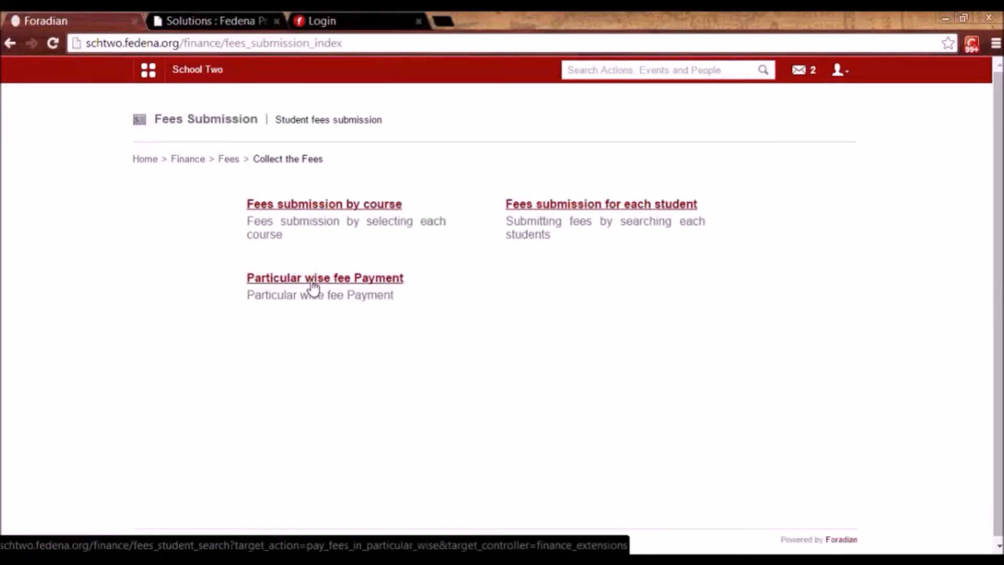
click(343, 205)
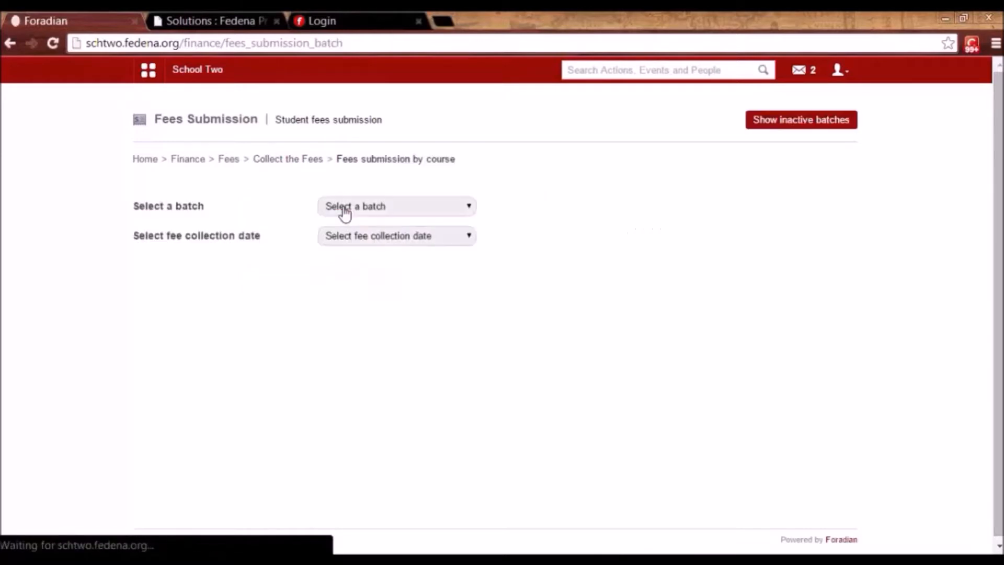
click(344, 211)
click(344, 210)
click(343, 209)
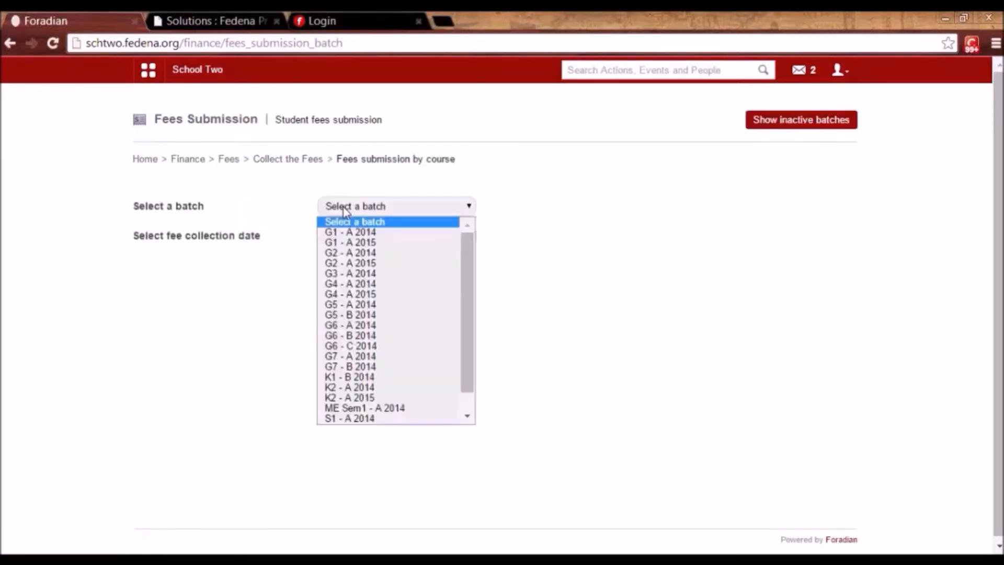
click(343, 376)
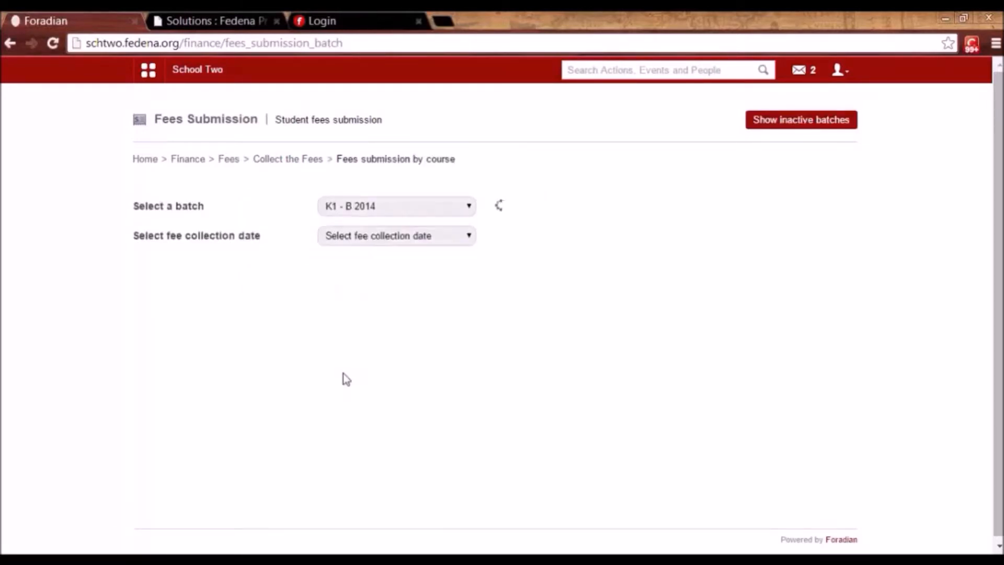
click(360, 242)
click(368, 266)
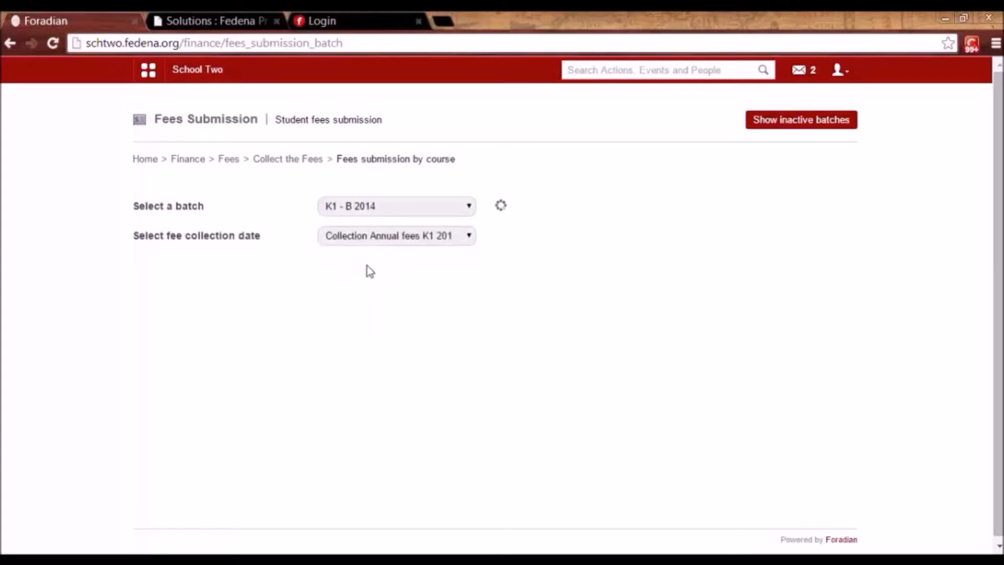
Delete the first student's earlier full payment from Payment History.
drag(998, 312, 998, 416)
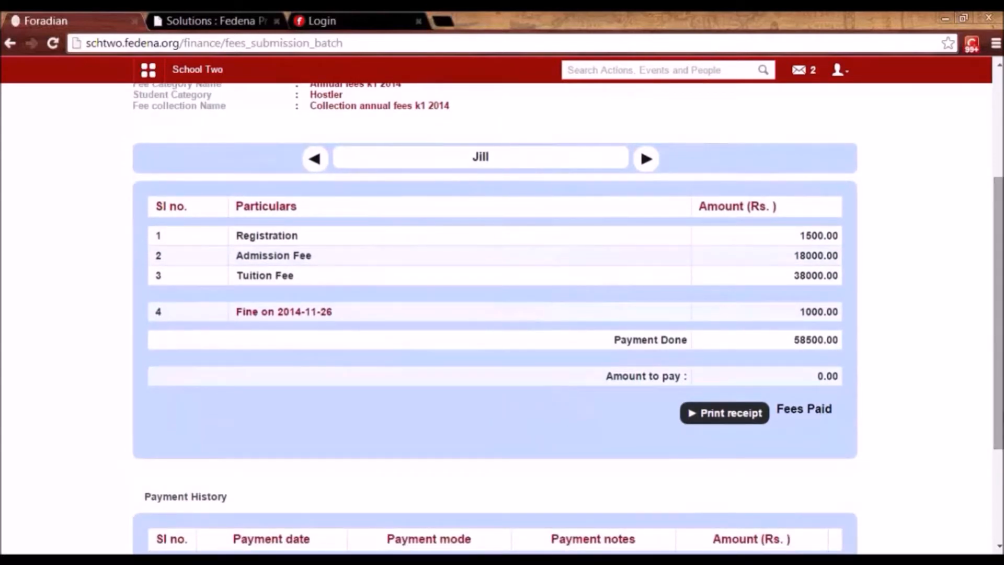
scroll(928, 464, down, 1)
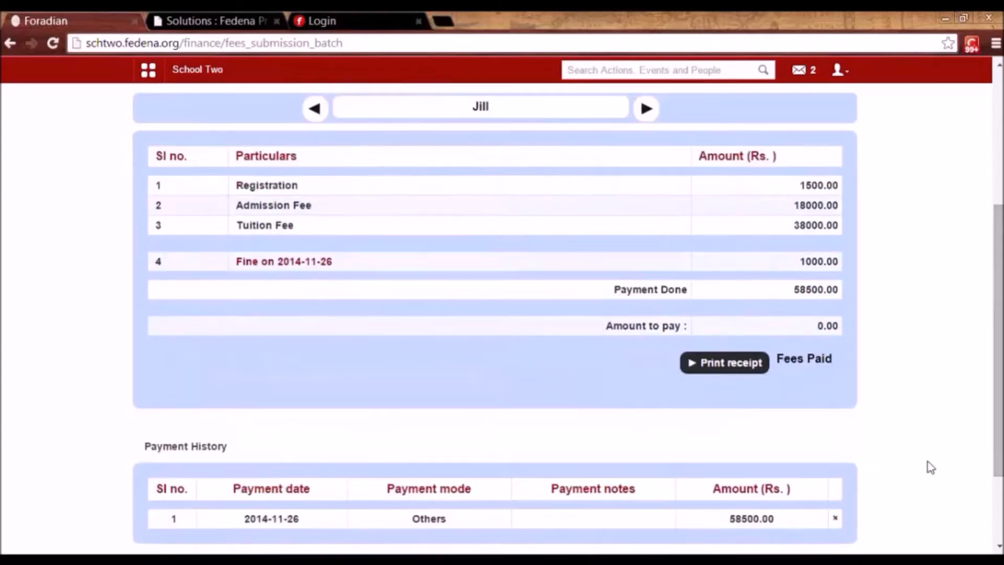
click(835, 519)
click(541, 144)
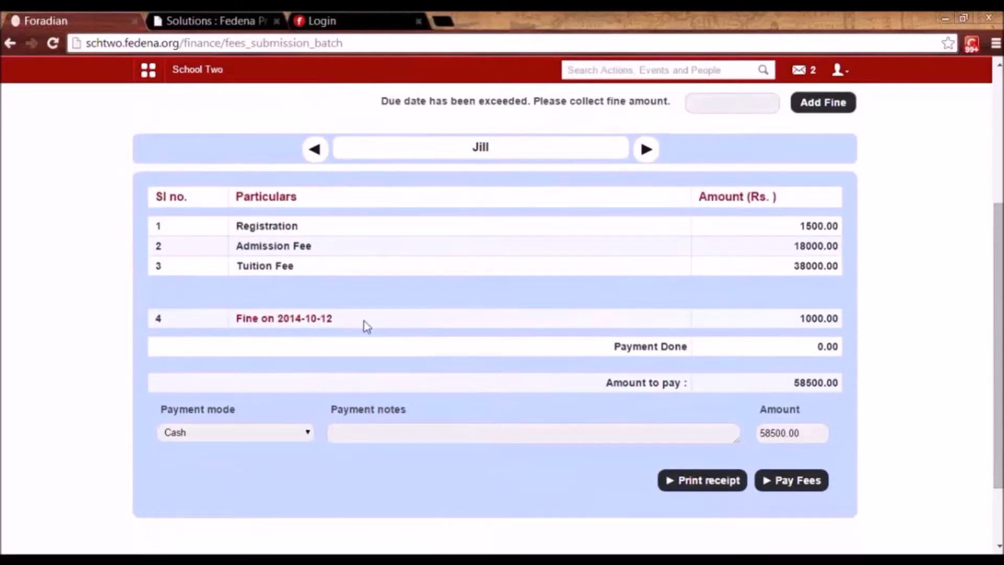
scroll(997, 368, up, 1)
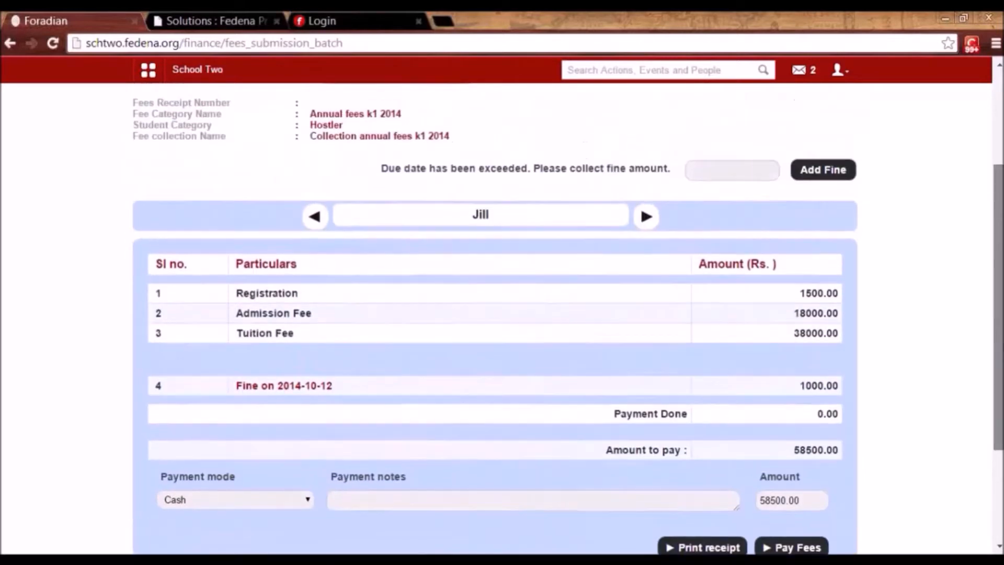
scroll(997, 369, down, 1)
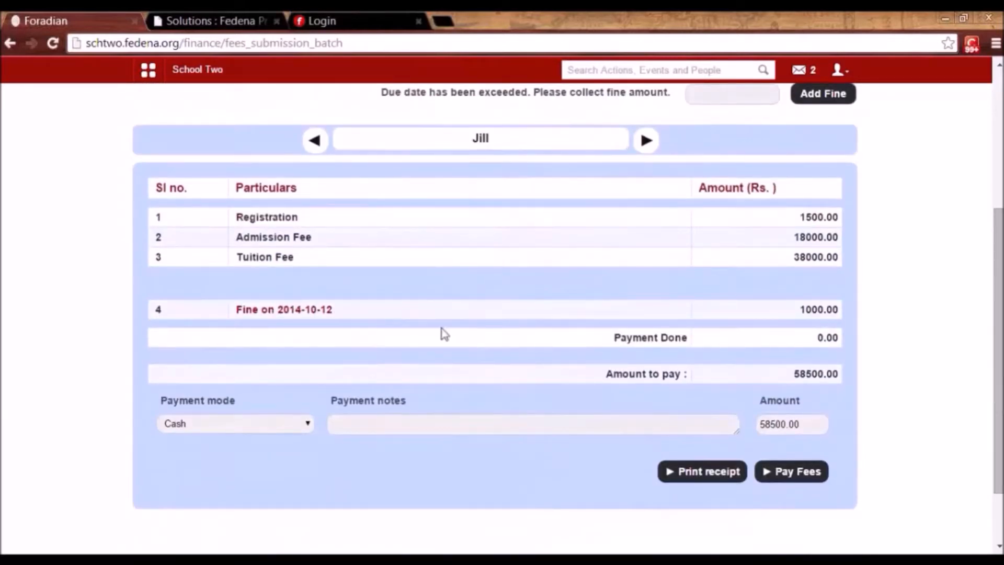
Record a 1200 cash payment, leaving 57300.00 to pay.
double_click(808, 309)
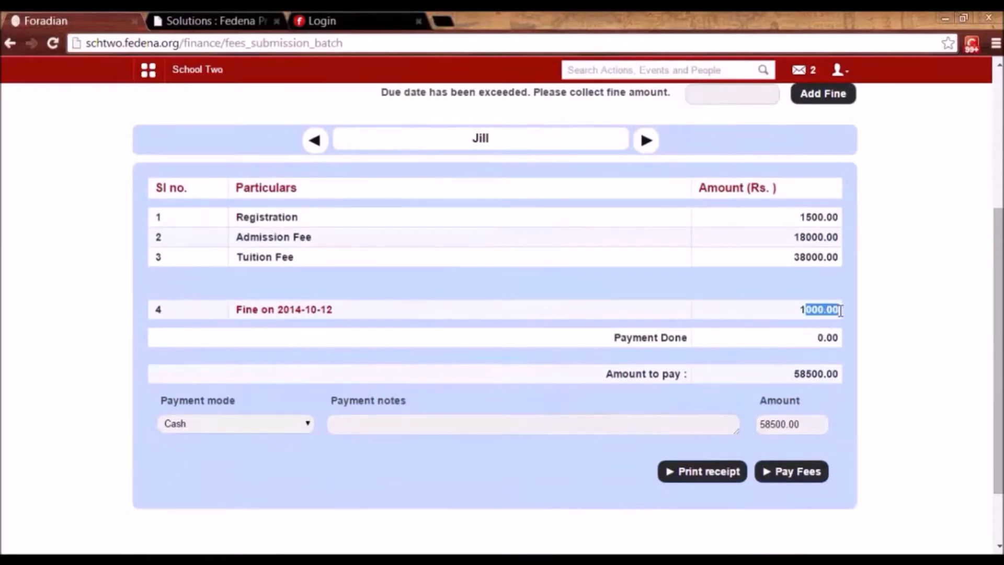
click(840, 313)
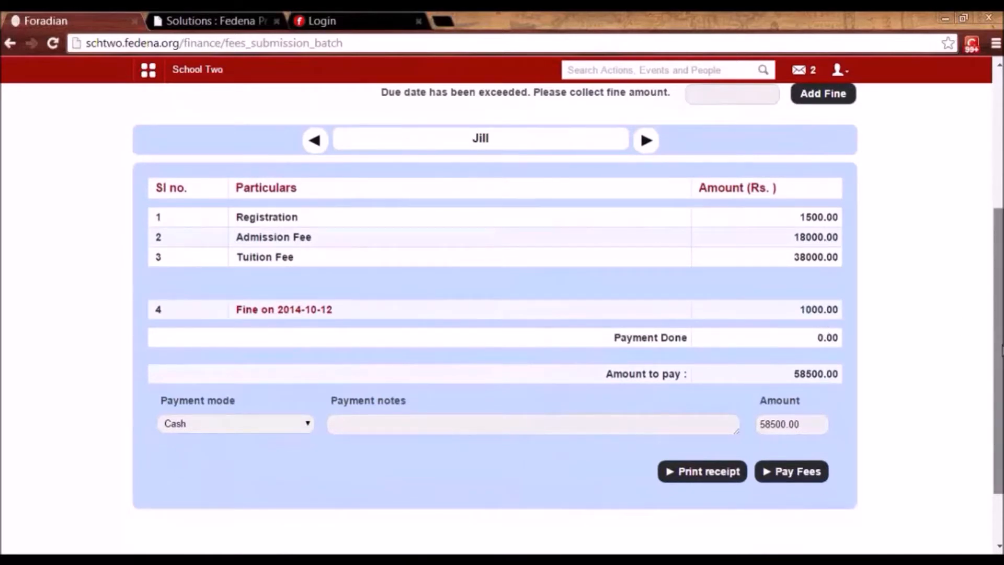
scroll(995, 338, down, 1)
scroll(995, 338, up, 1)
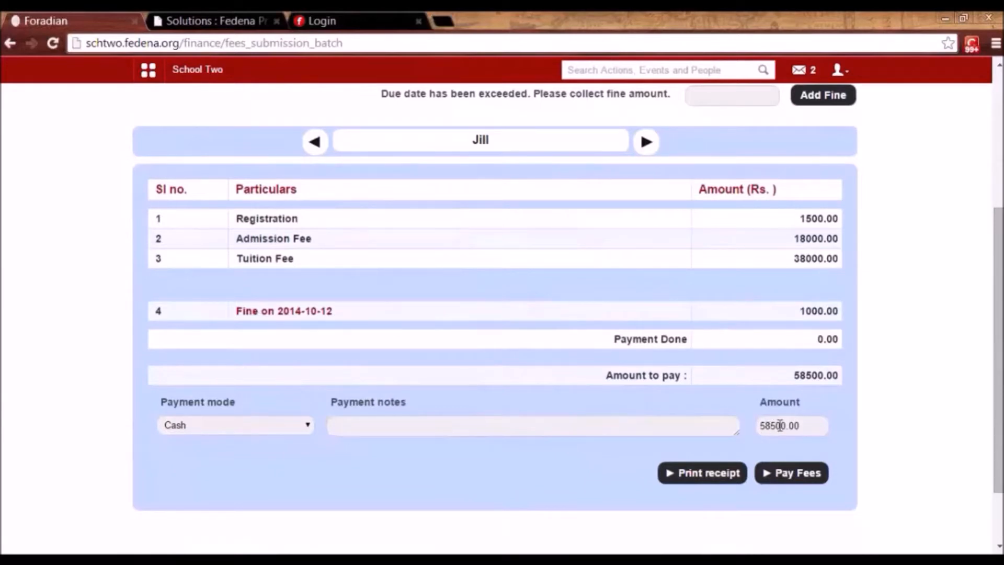
click(235, 429)
text(1200)
click(802, 473)
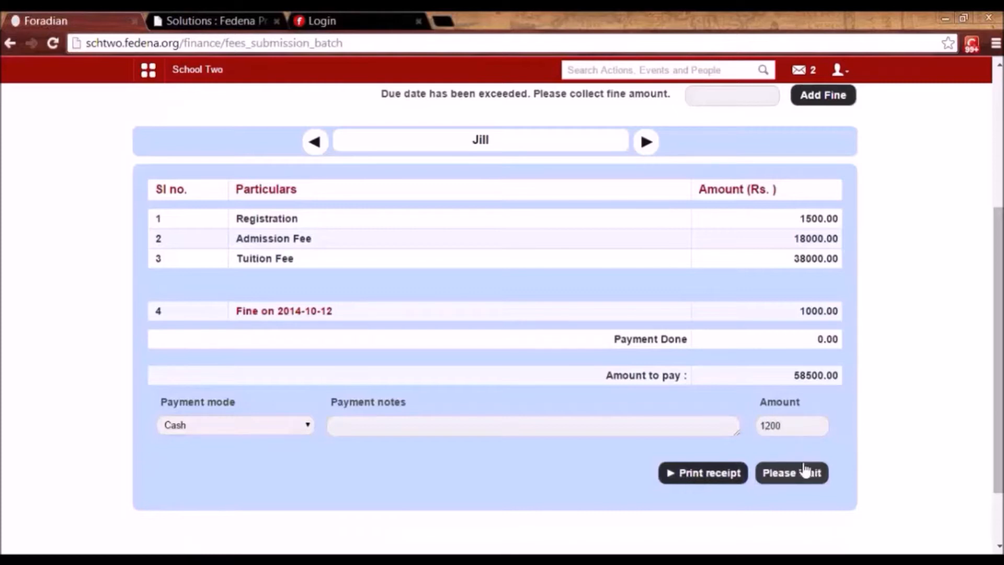
drag(1001, 388, 1001, 450)
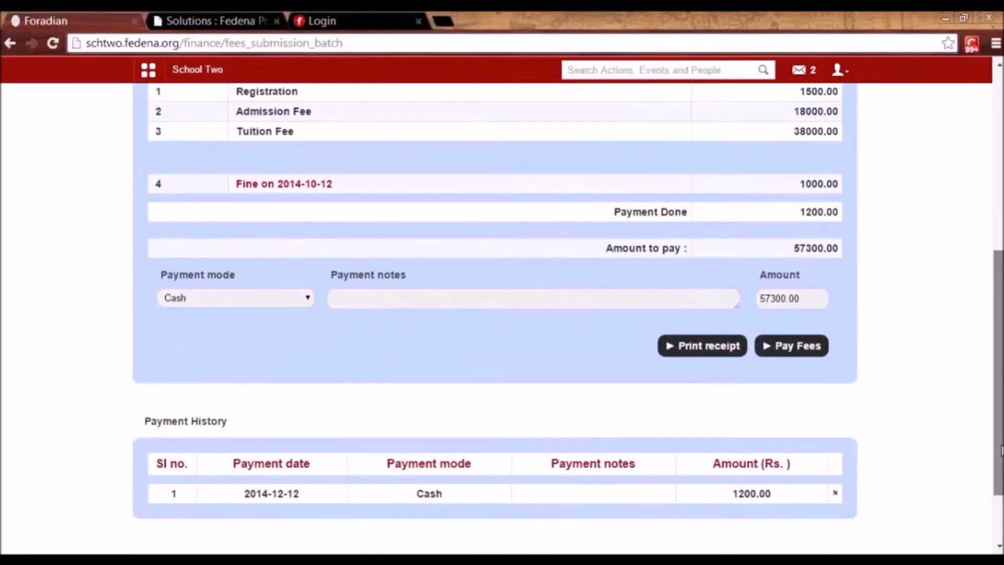
drag(1000, 450, 998, 379)
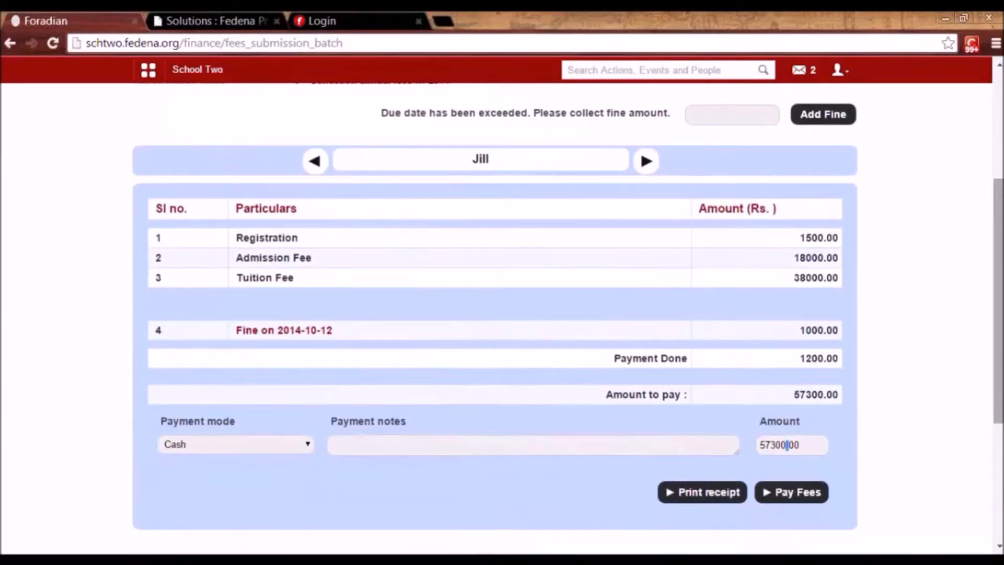
scroll(691, 247, up, 3)
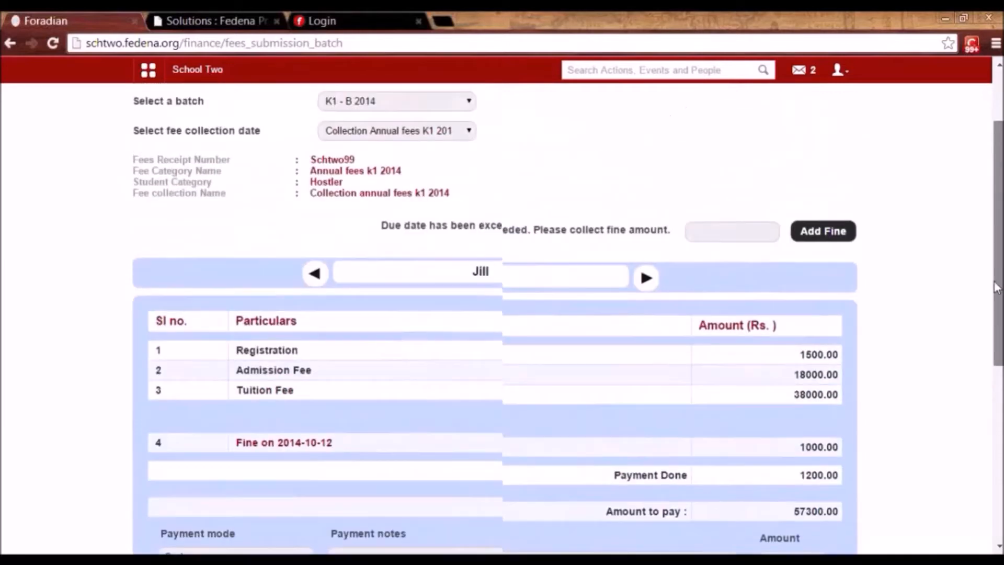
click(646, 291)
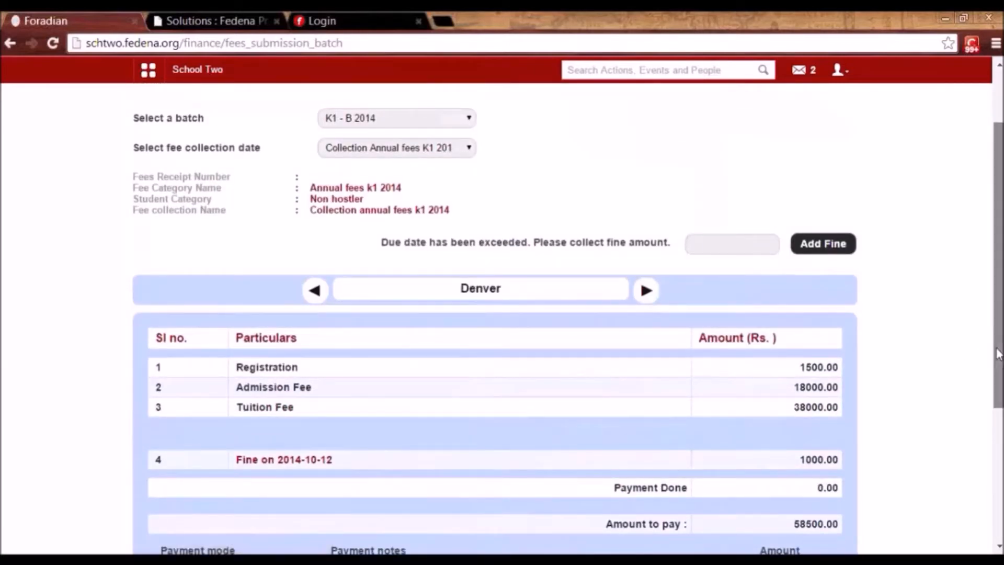
scroll(988, 348, down, 2)
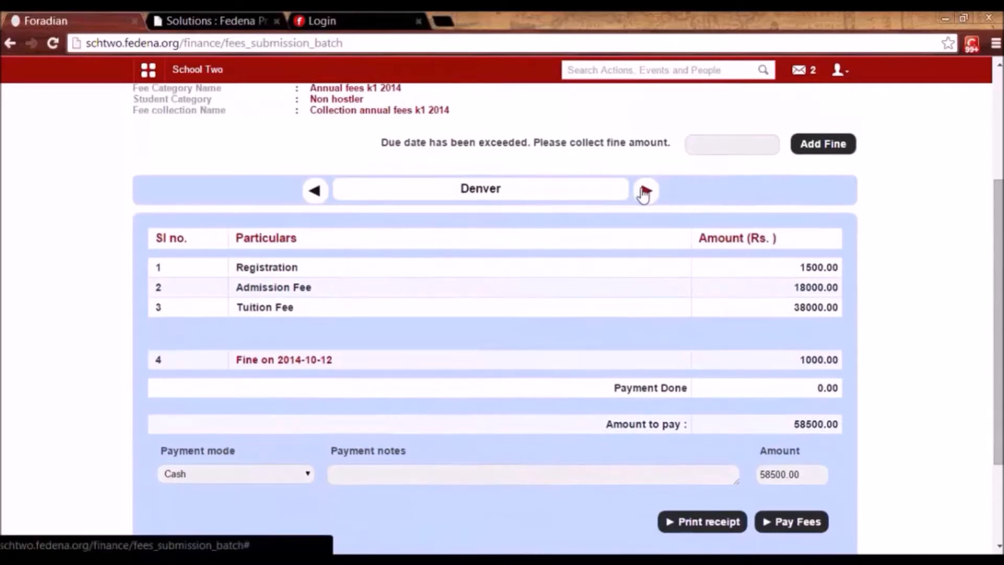
click(645, 191)
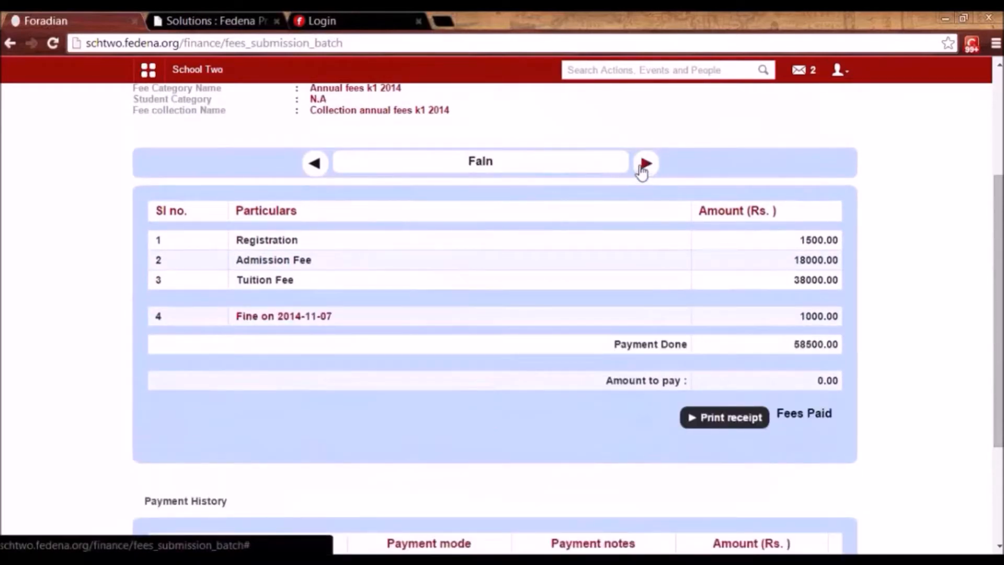
click(645, 163)
click(645, 164)
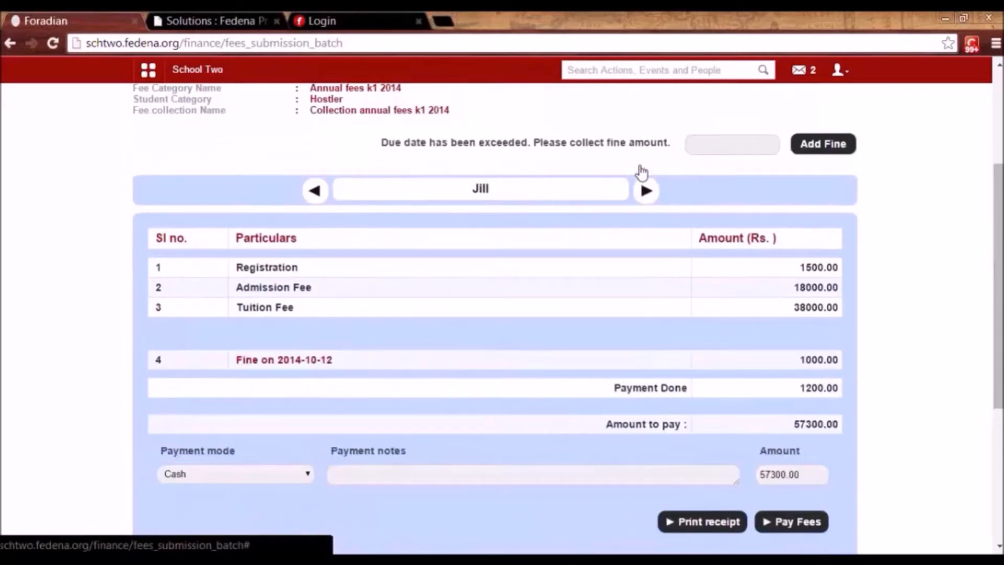
drag(998, 361, 1001, 276)
Open the student's fee-collection-wise payment page for Collection-G5A2014 with Discount.
click(289, 161)
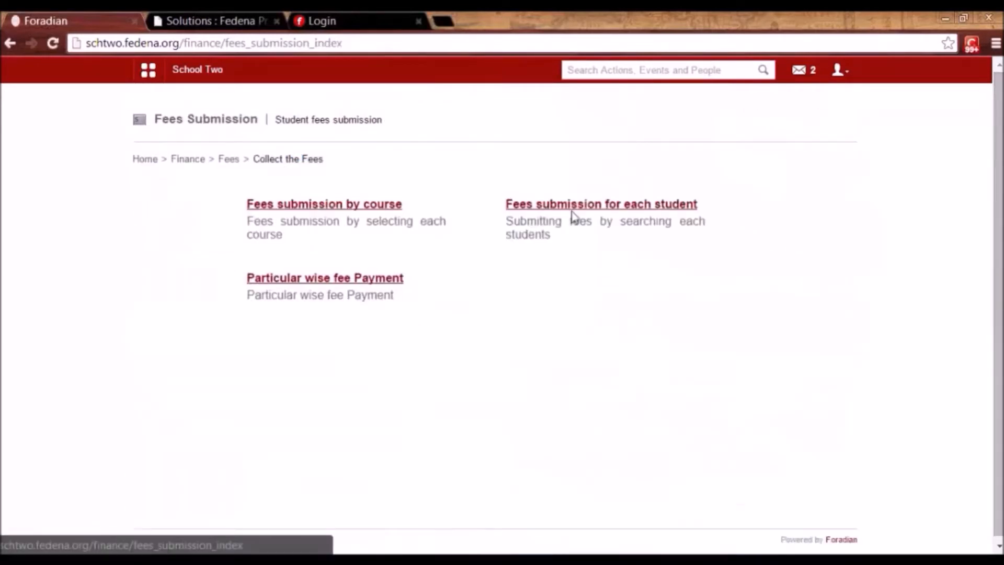
click(609, 204)
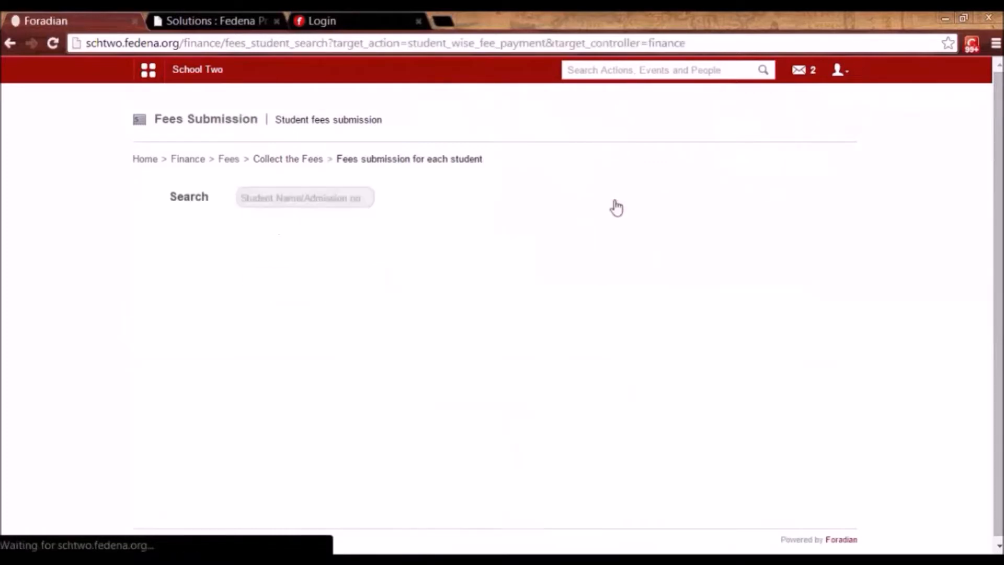
click(345, 203)
text(nikki)
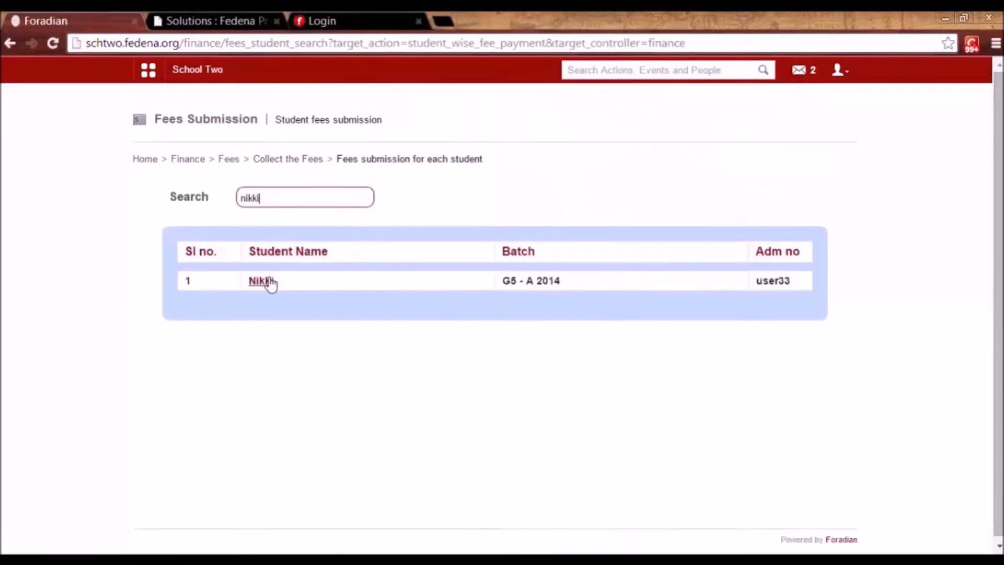
click(261, 281)
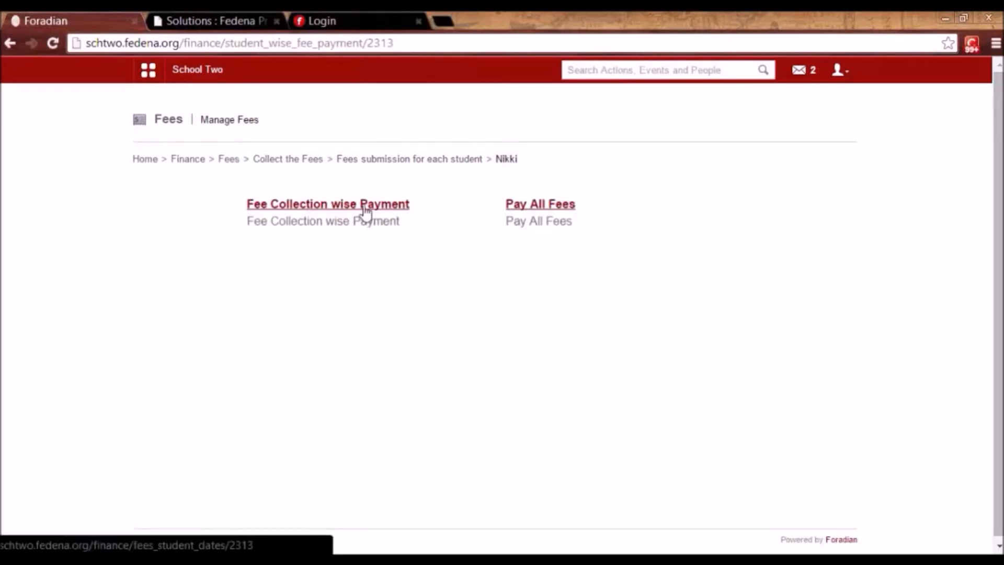
click(365, 209)
click(377, 208)
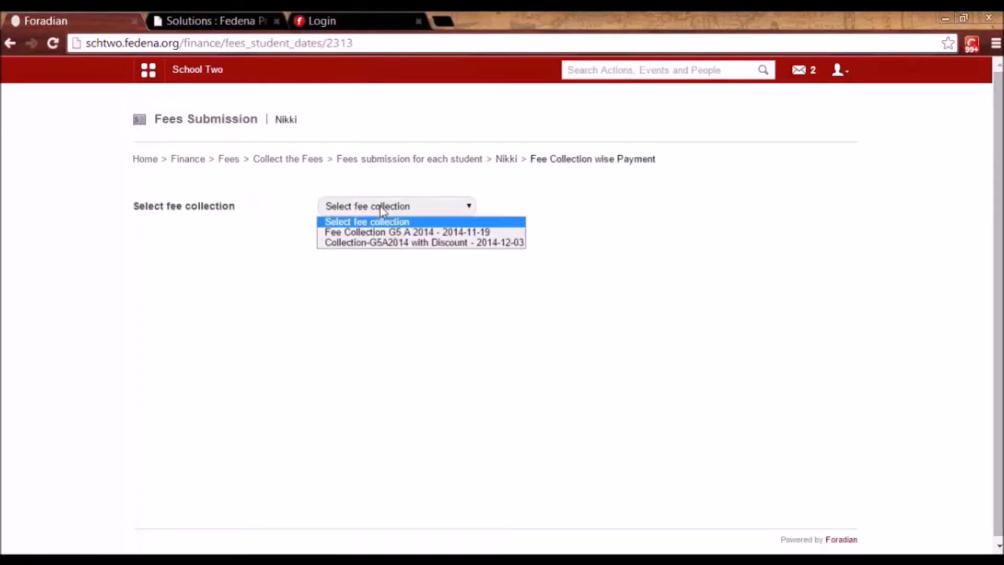
click(378, 243)
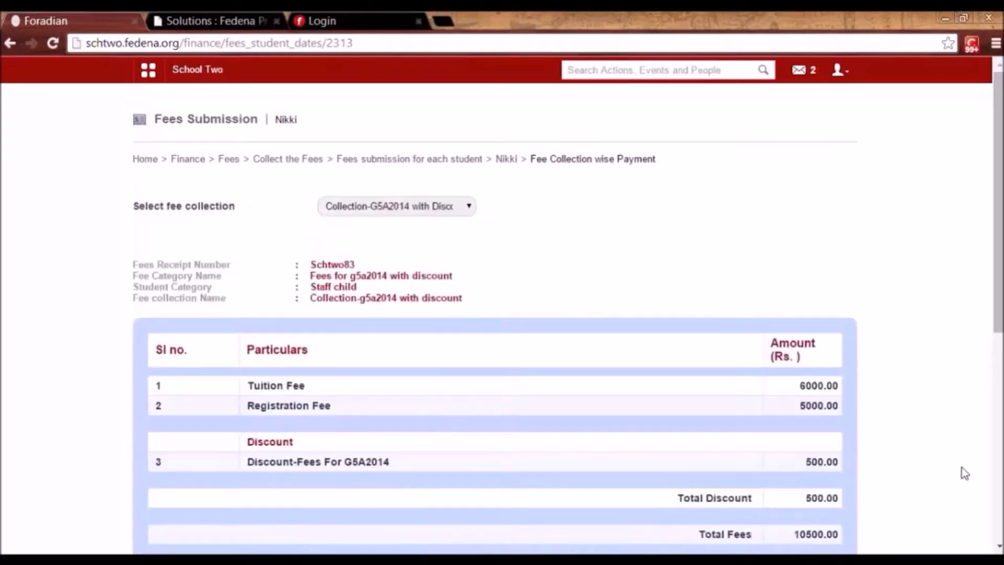
Delete the 10500.00 cash payment so the full 10500.00 is due again.
drag(998, 326, 998, 500)
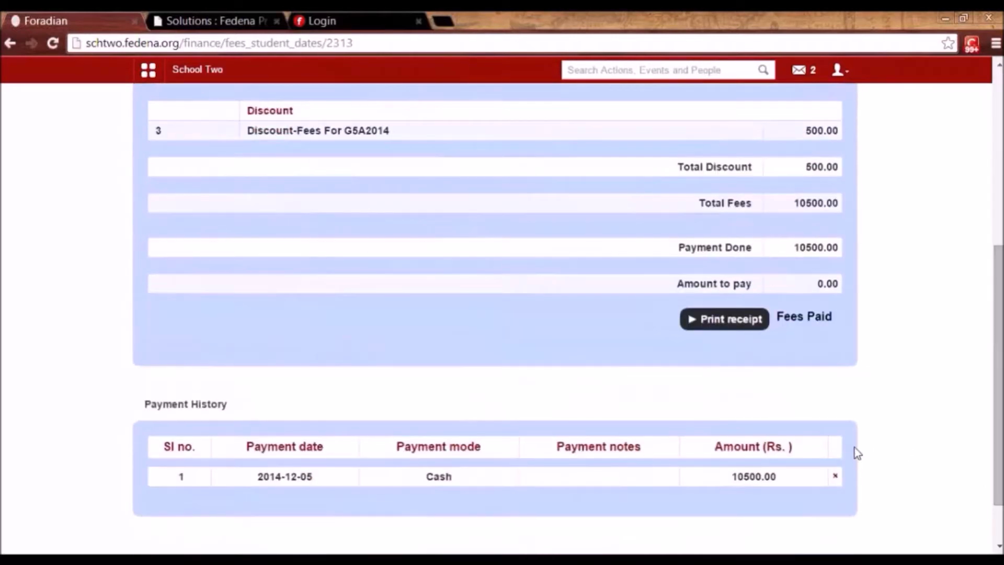
click(835, 476)
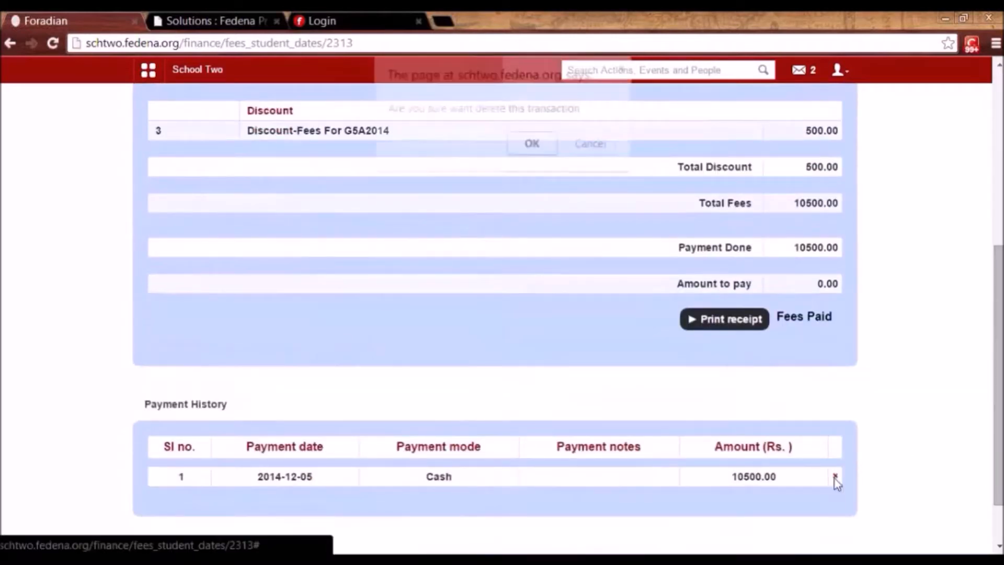
click(544, 145)
drag(1001, 324, 1001, 269)
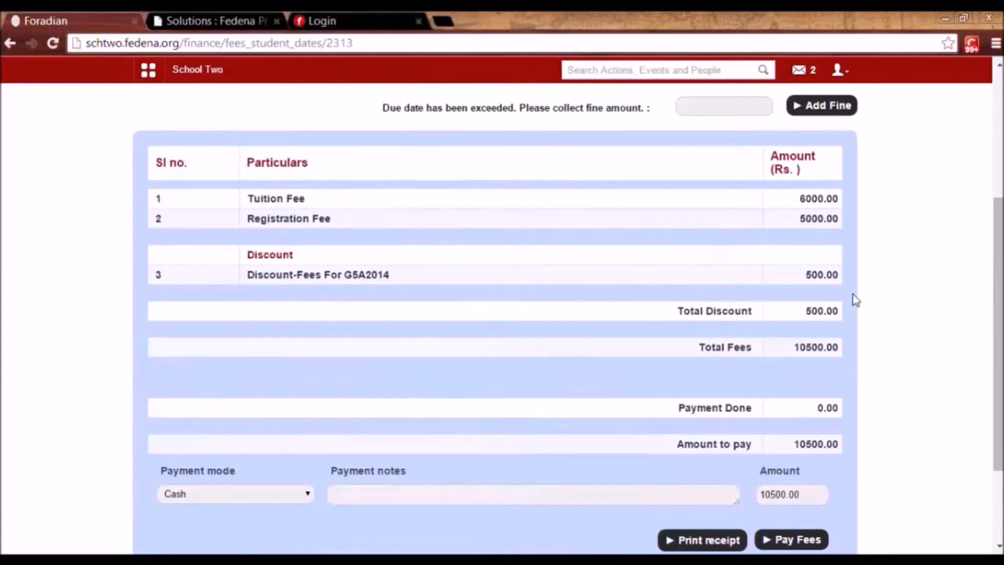
drag(804, 277, 844, 275)
click(844, 275)
drag(997, 335, 998, 181)
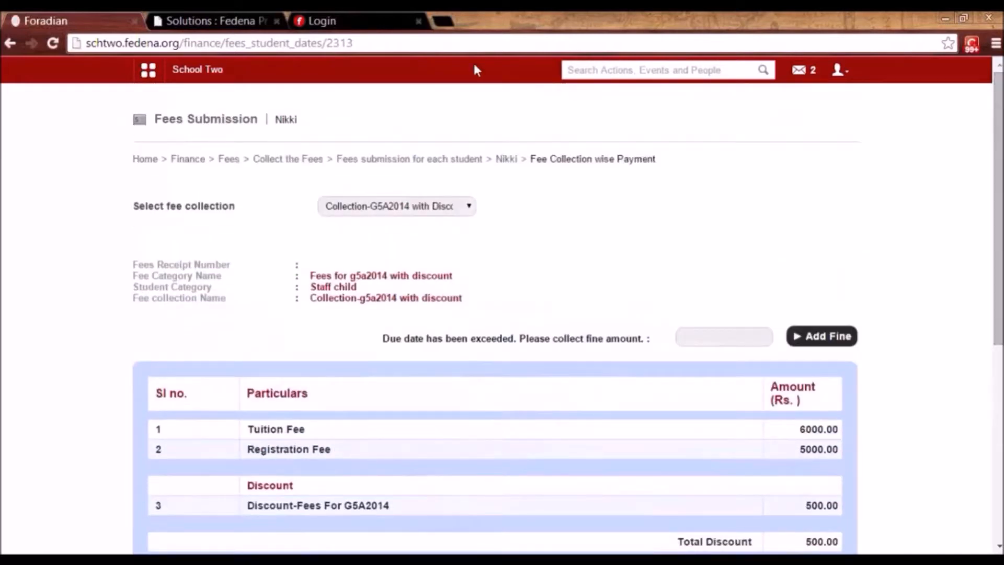
Open the student's Pay All Fees page and focus the discounted collection's Pay Fees box.
click(505, 159)
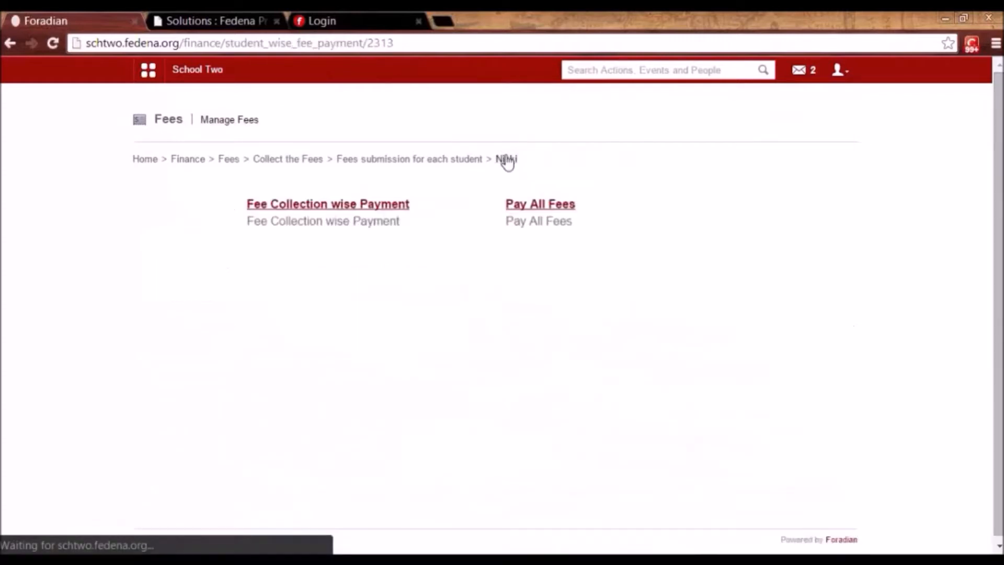
click(513, 205)
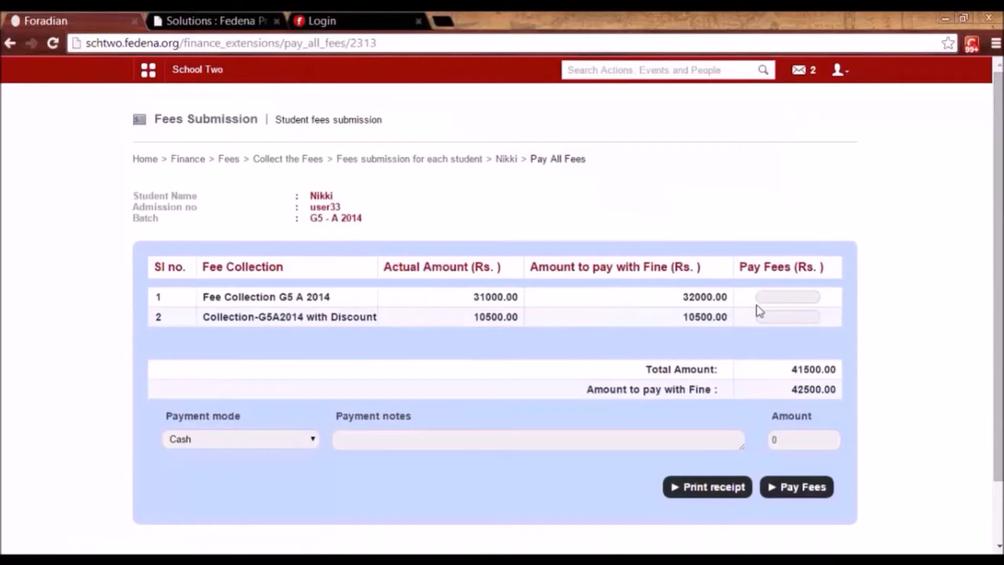
click(787, 319)
Open particular-wise fee payment for the student's Collection-G5A2014 with Discount.
click(314, 160)
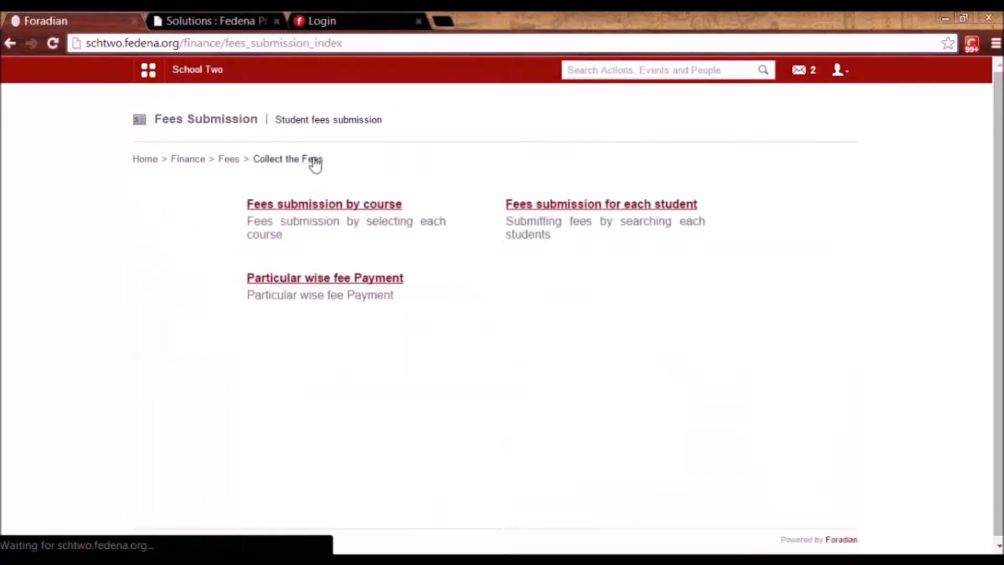
click(349, 283)
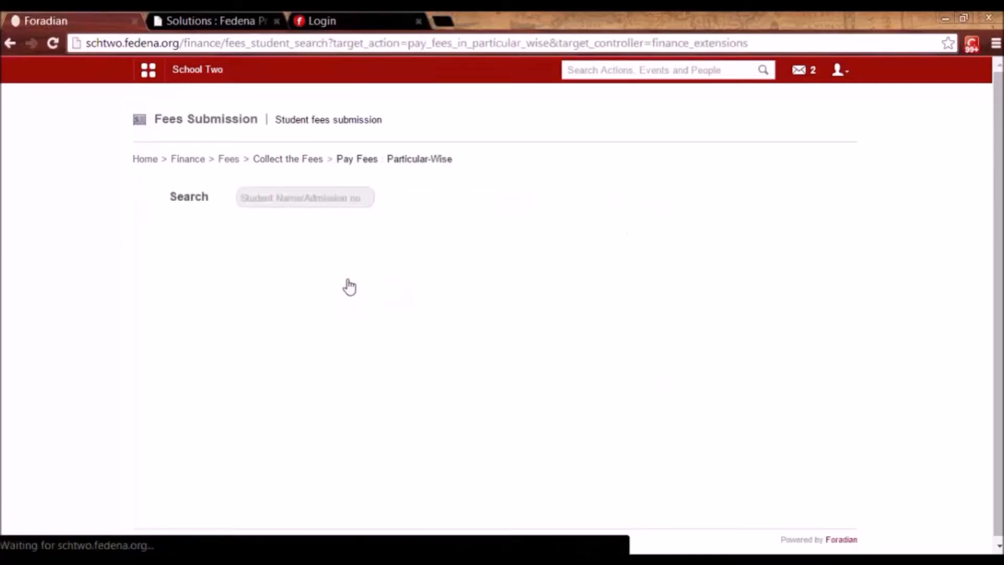
click(316, 199)
text(nikki)
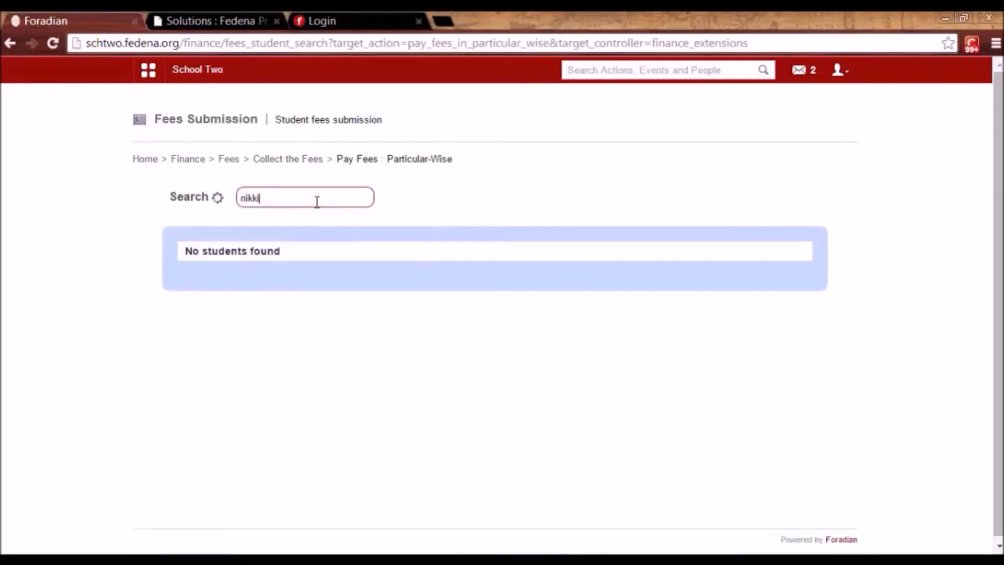
click(261, 282)
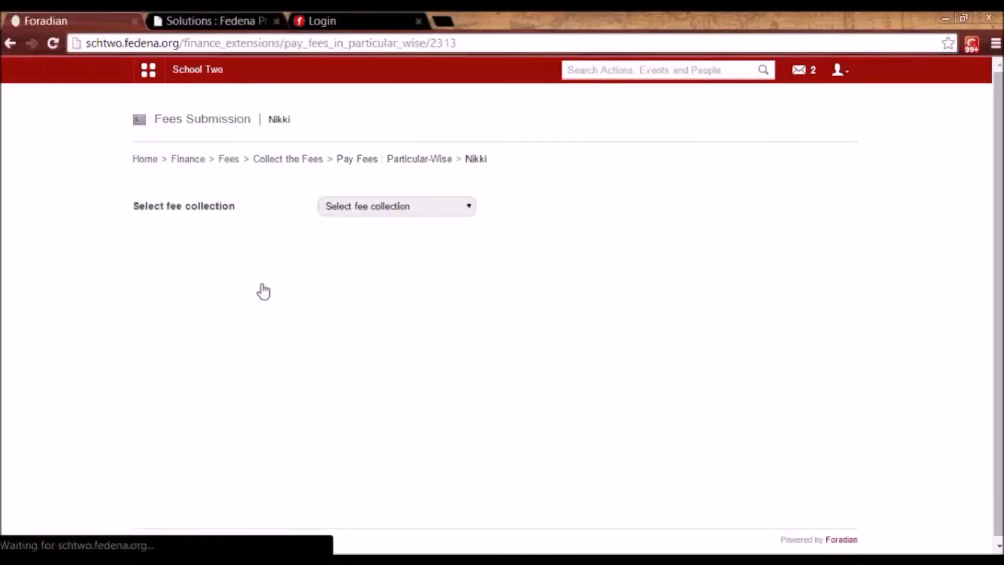
click(438, 206)
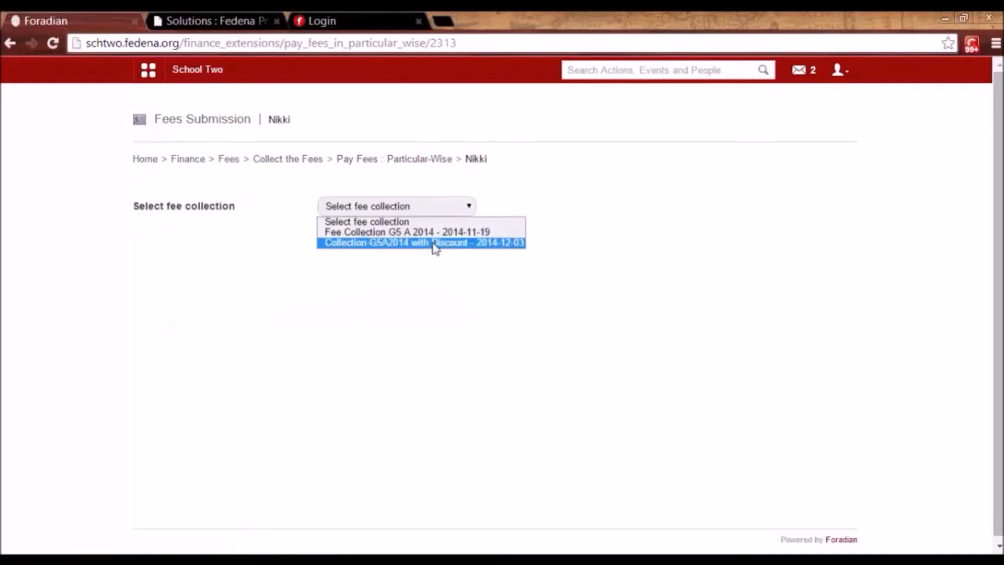
click(432, 242)
Review the 6000.00 tuition, 5000.00 registration and 10500.00 due, then return to Manage Fees.
drag(999, 323, 999, 379)
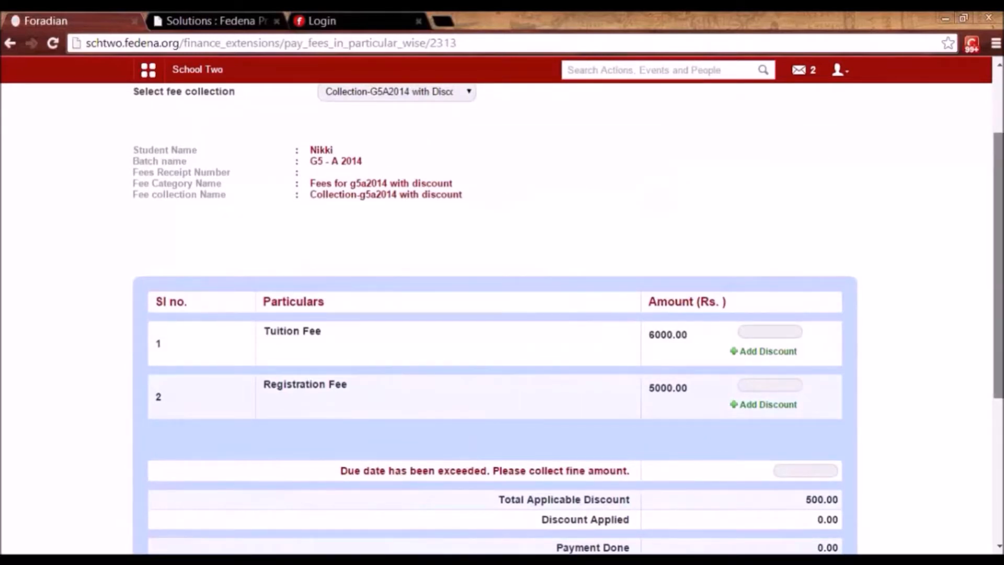
drag(996, 341, 991, 375)
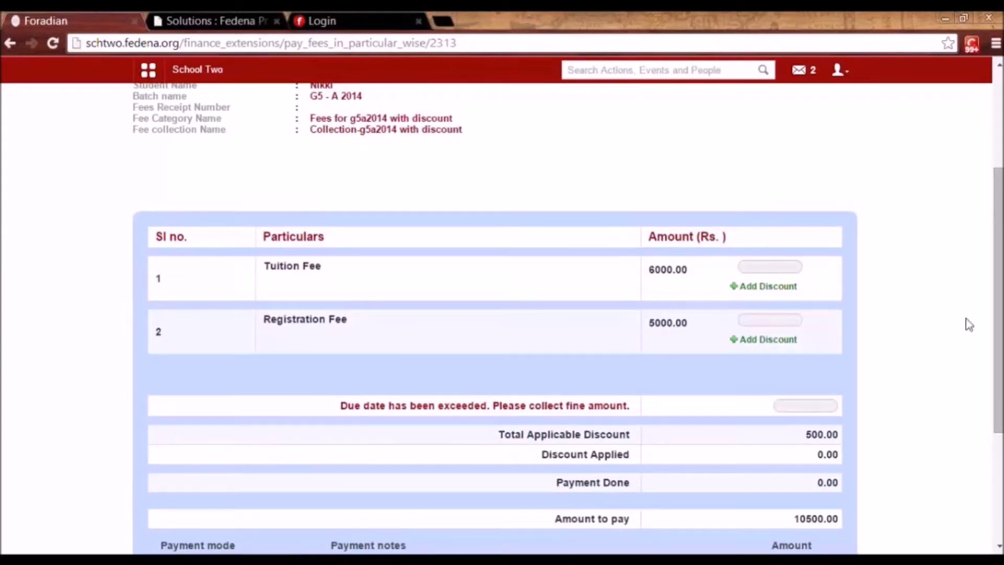
scroll(996, 338, down, 3)
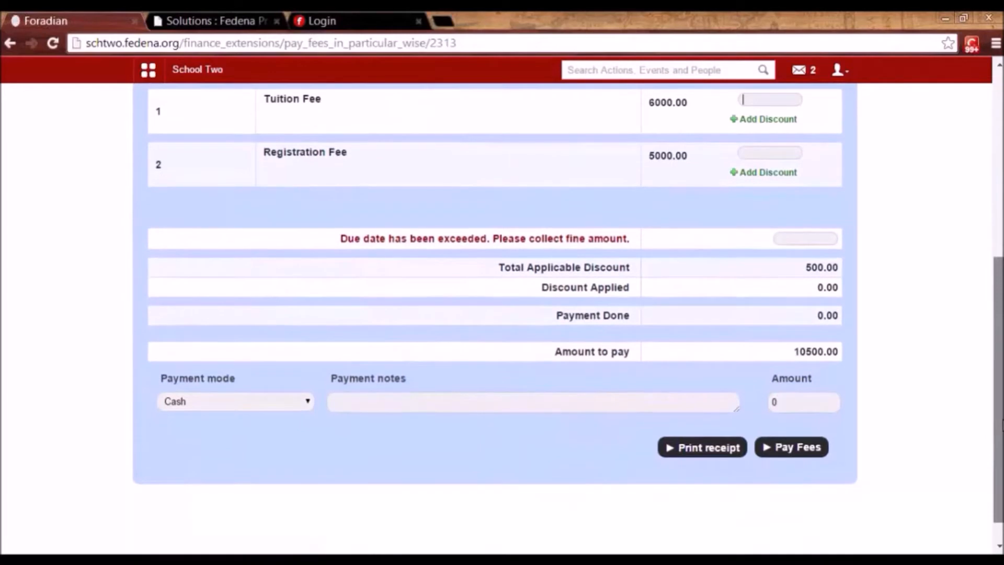
scroll(502, 313, up, 5)
scroll(403, 184, up, 2)
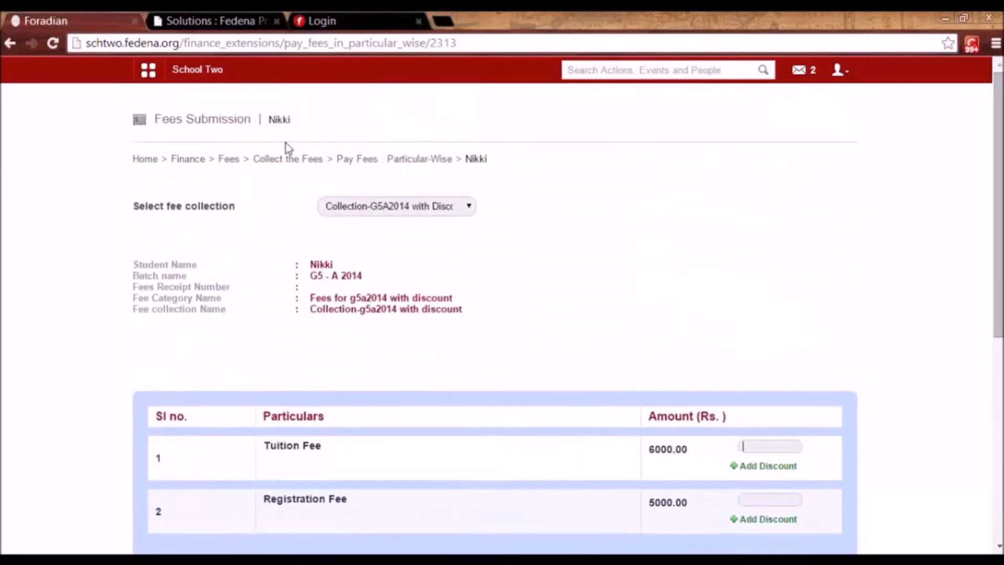
click(228, 158)
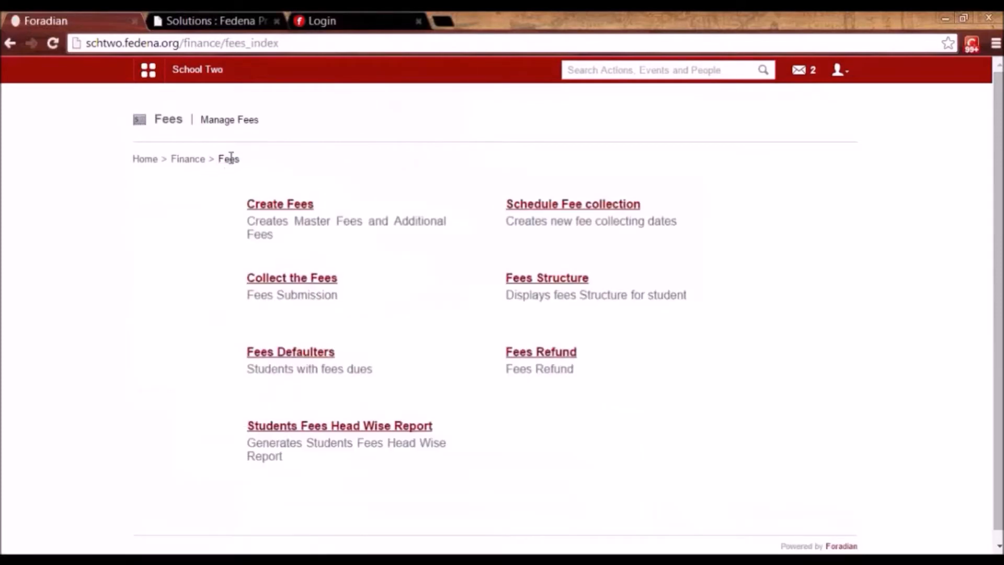
click(320, 280)
click(228, 159)
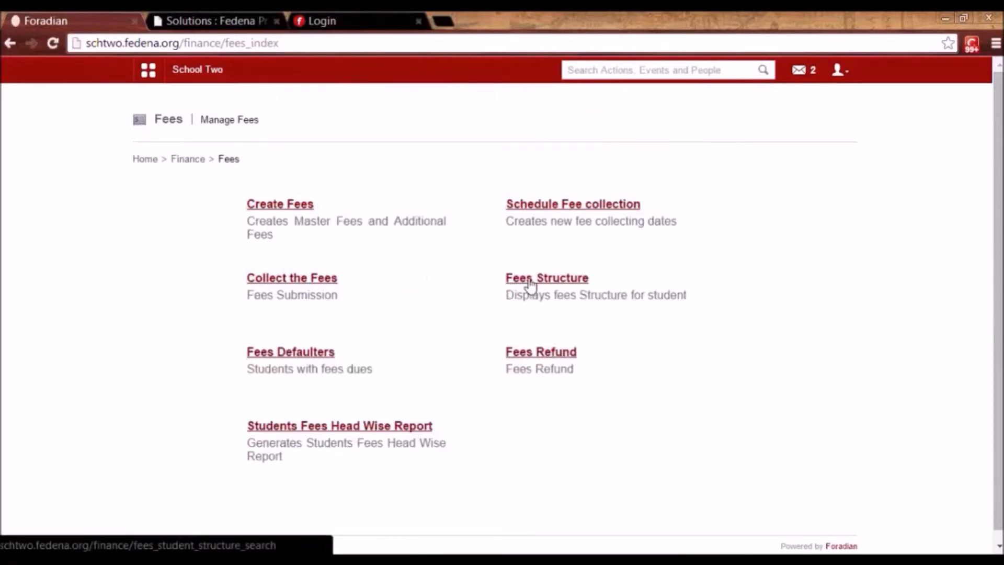
click(530, 282)
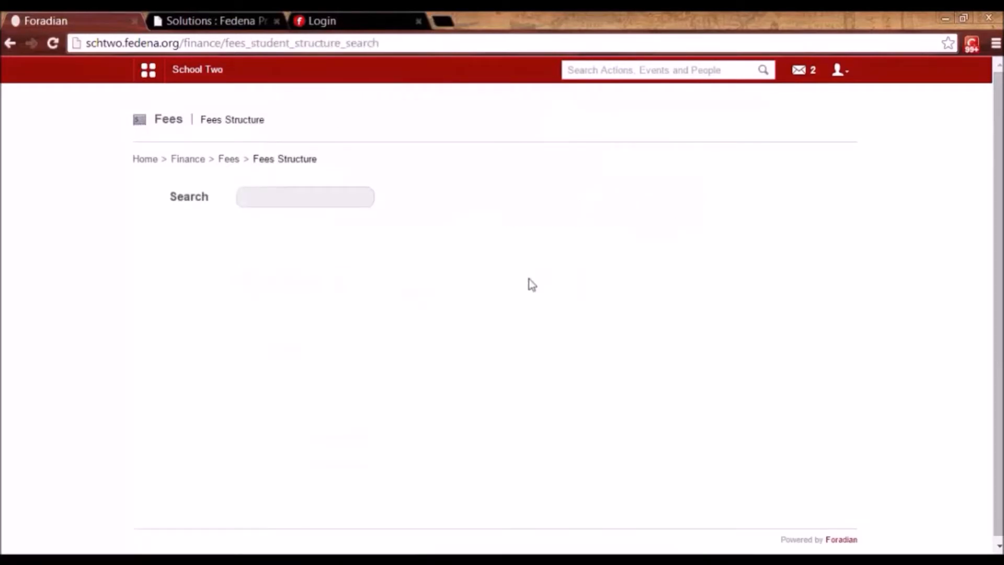
click(277, 199)
text(nikki)
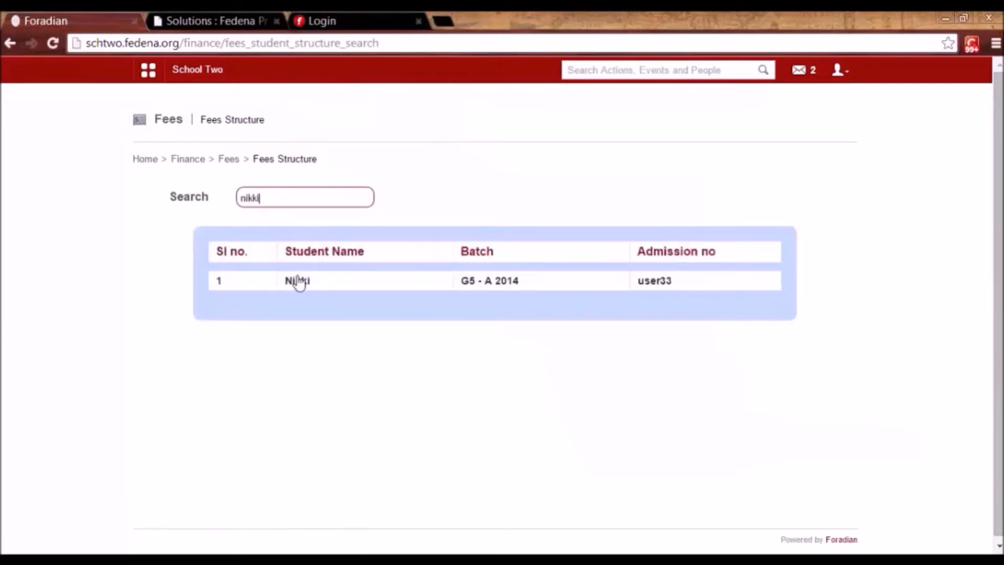
click(298, 282)
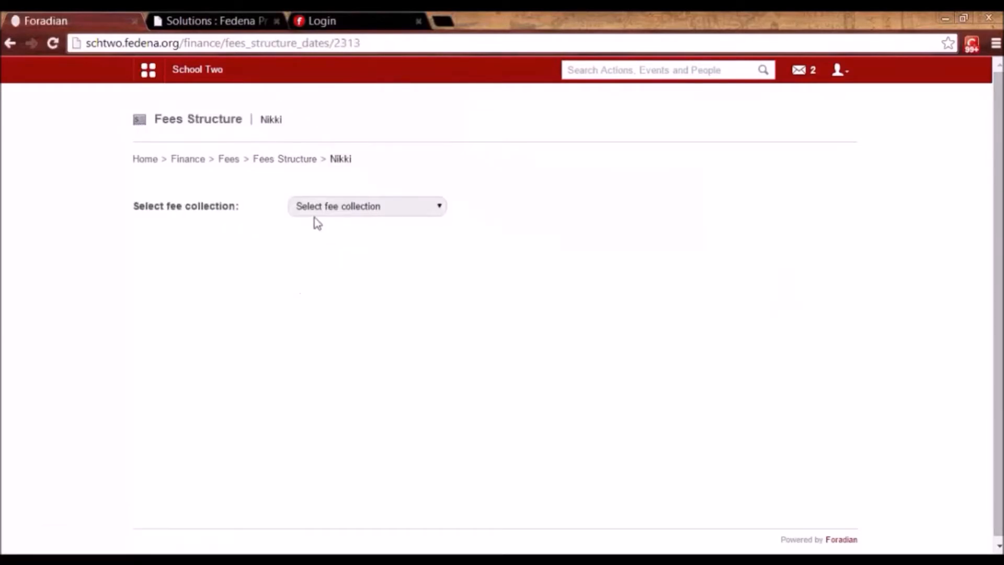
click(316, 214)
click(325, 243)
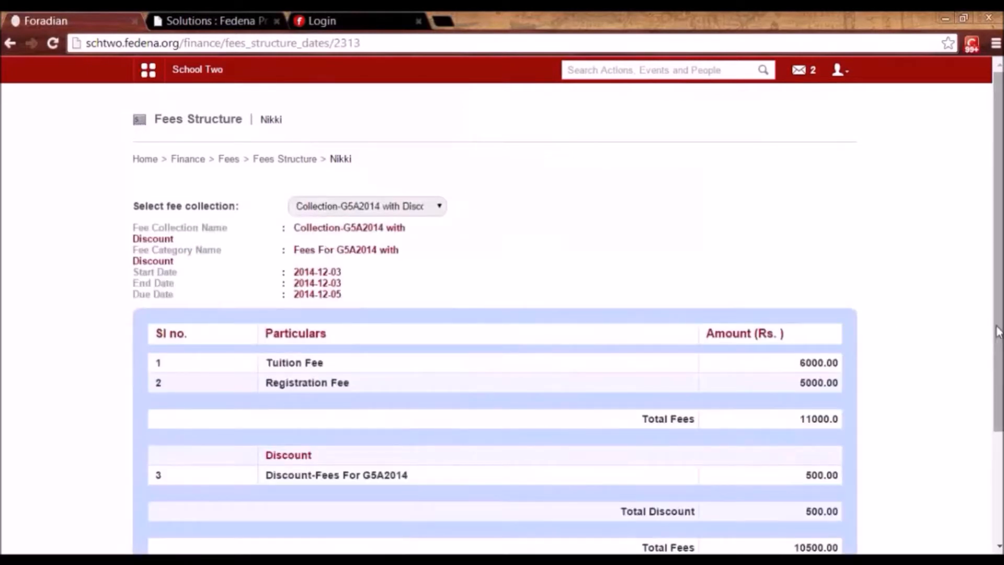
scroll(996, 330, down, 2)
mouse_move(998, 334)
mouse_down()
mouse_move(997, 247)
mouse_move(997, 333)
mouse_up()
scroll(981, 269, up, 2)
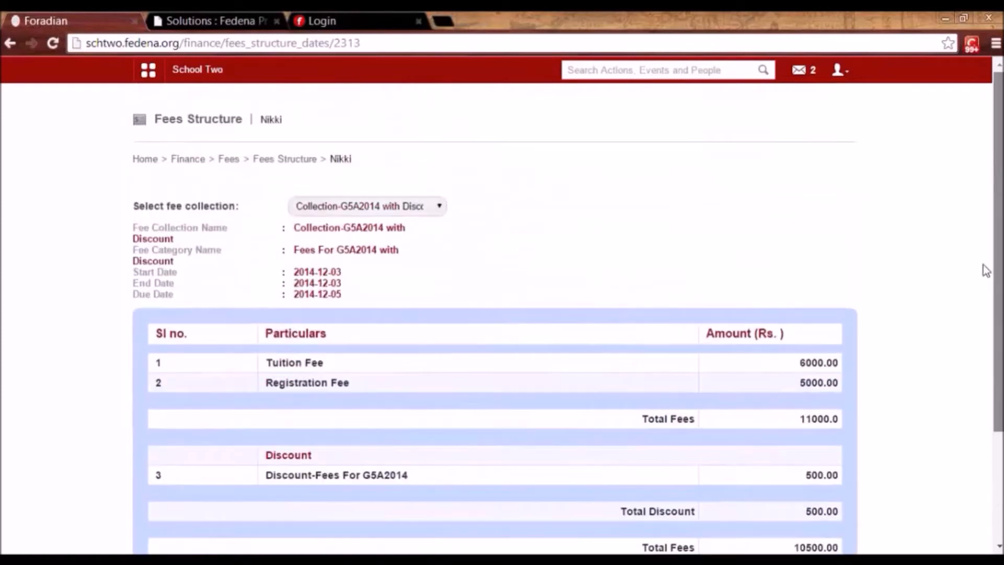
click(226, 161)
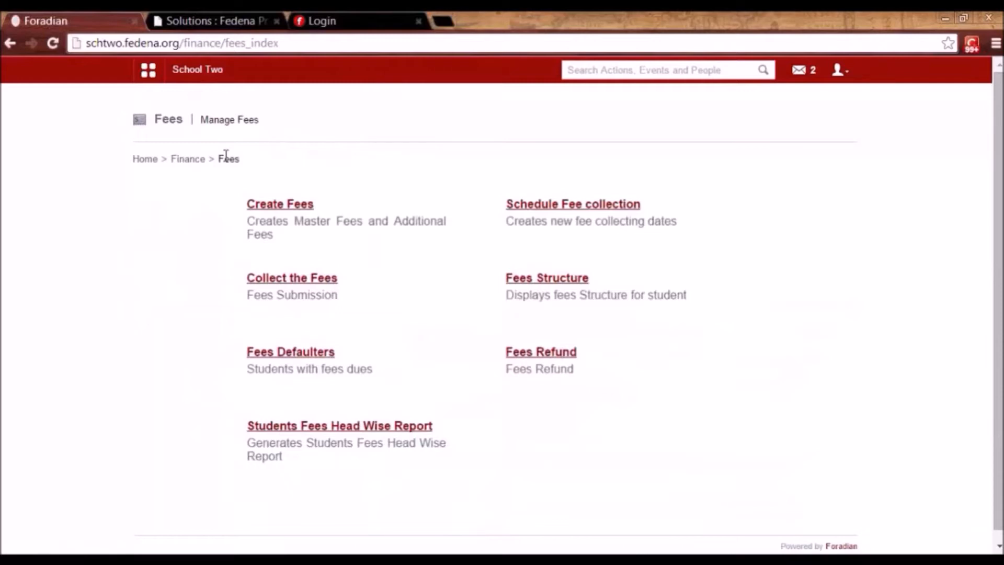
click(307, 351)
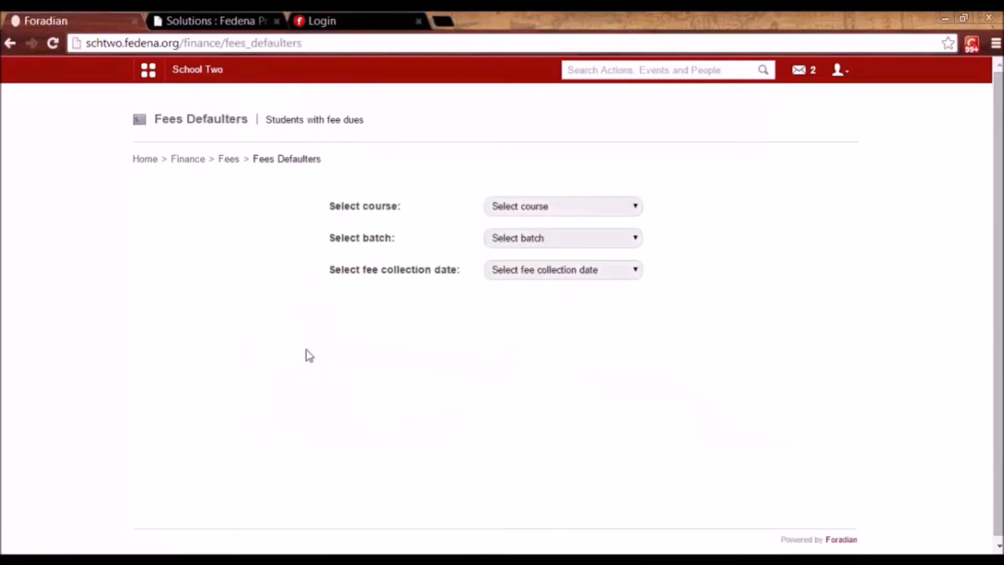
click(561, 209)
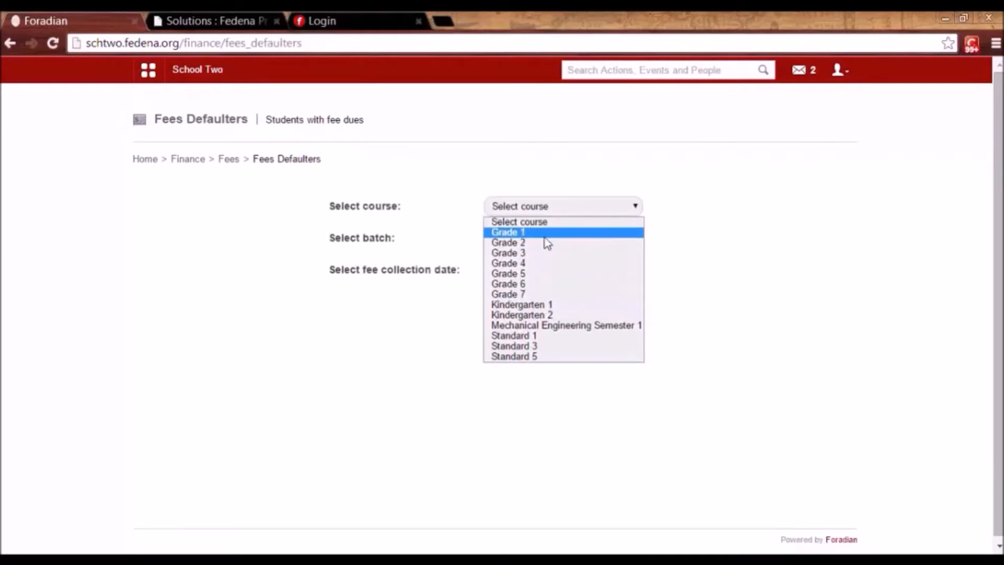
click(541, 232)
click(552, 241)
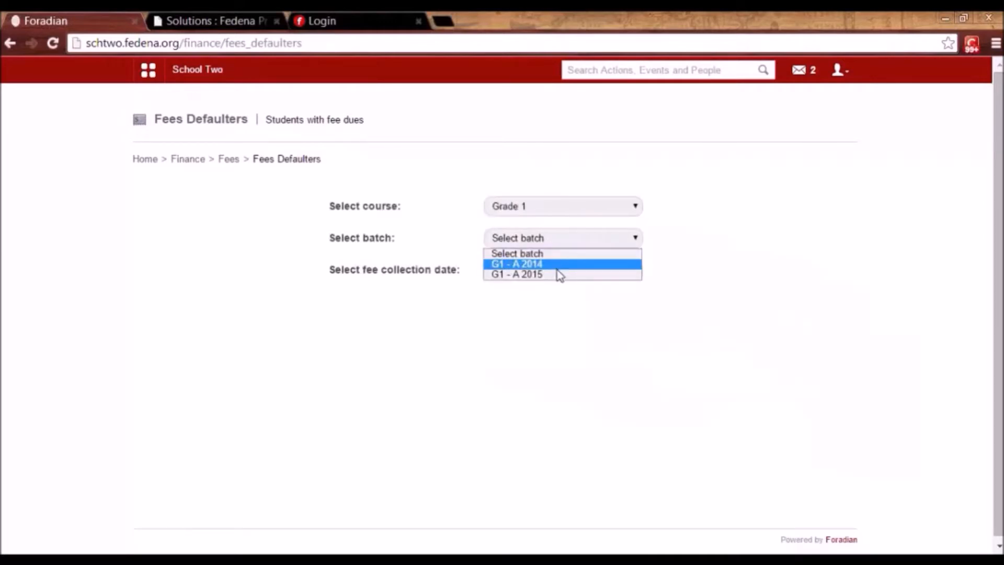
click(558, 267)
click(575, 271)
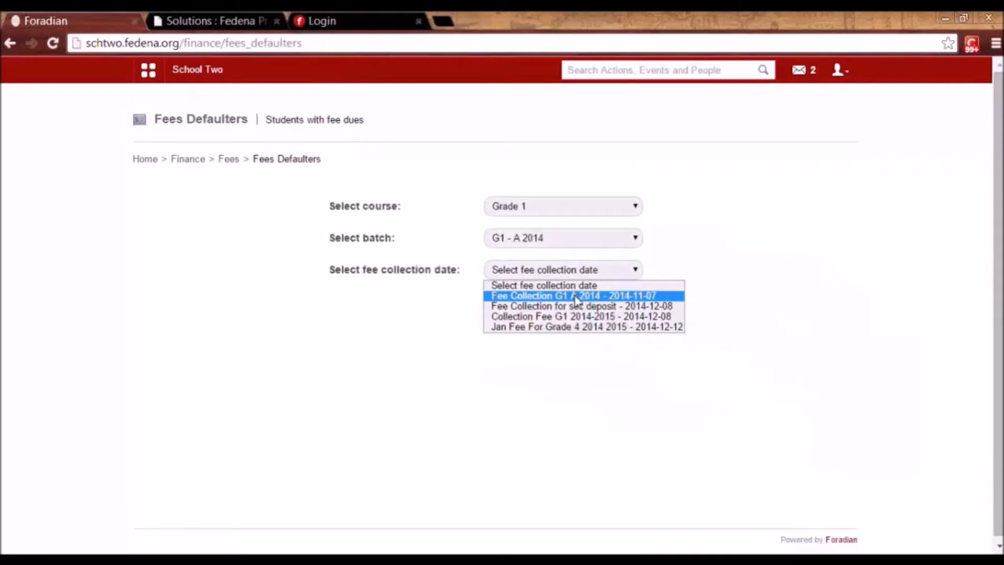
click(575, 296)
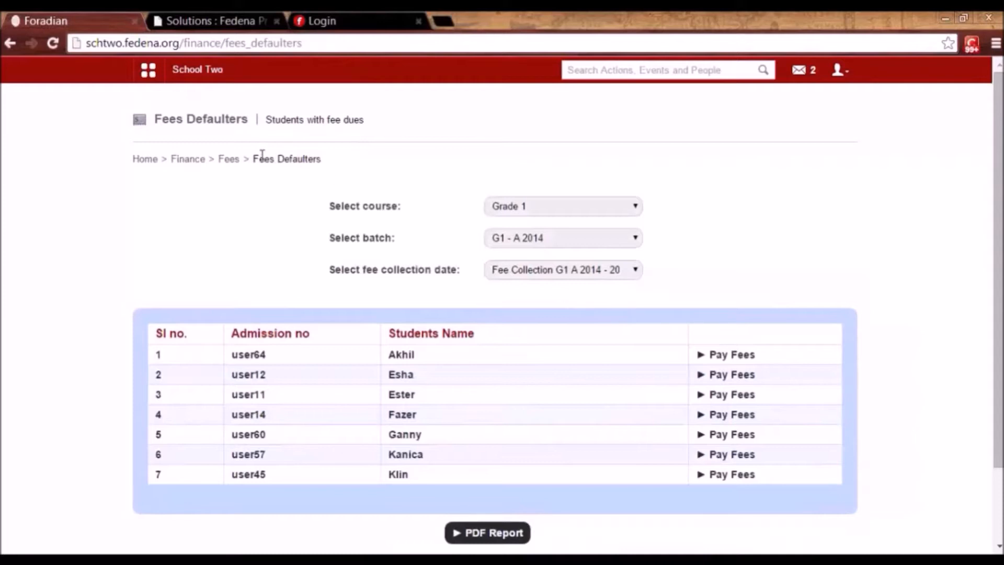
click(228, 160)
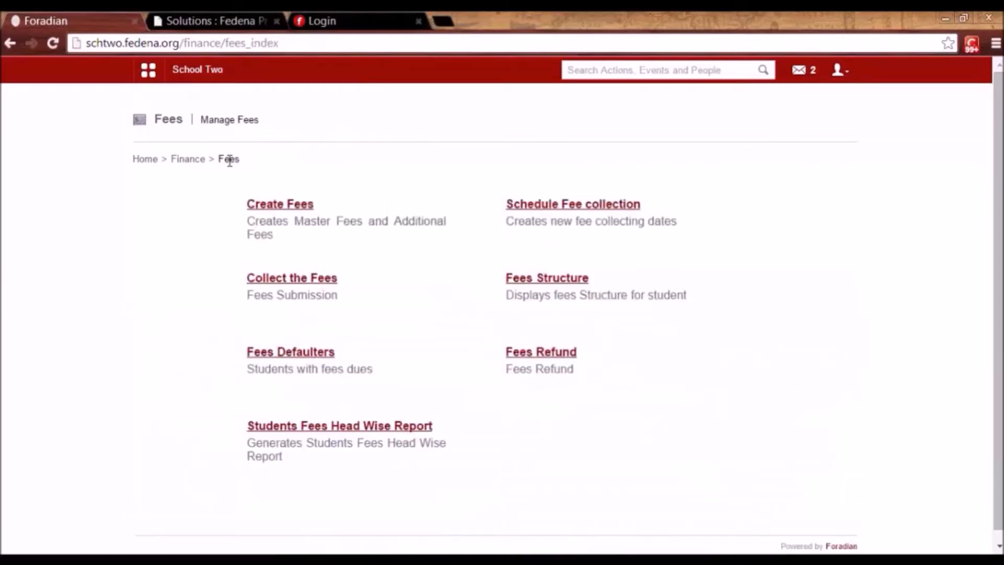
Add a 'Security Deposit Refund' rule of 2 percent for the Jan Fee For Grade 4 collection.
click(558, 354)
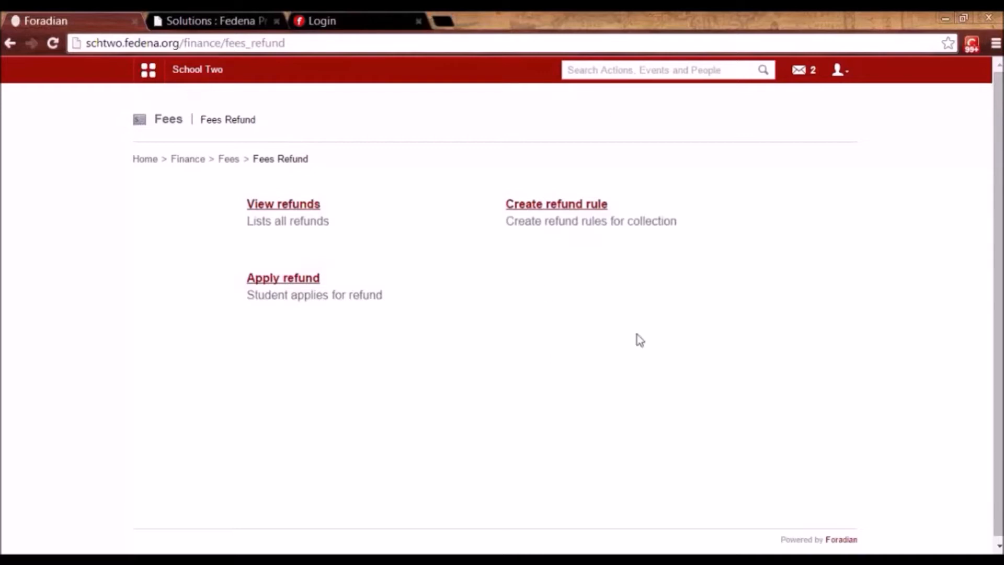
click(523, 205)
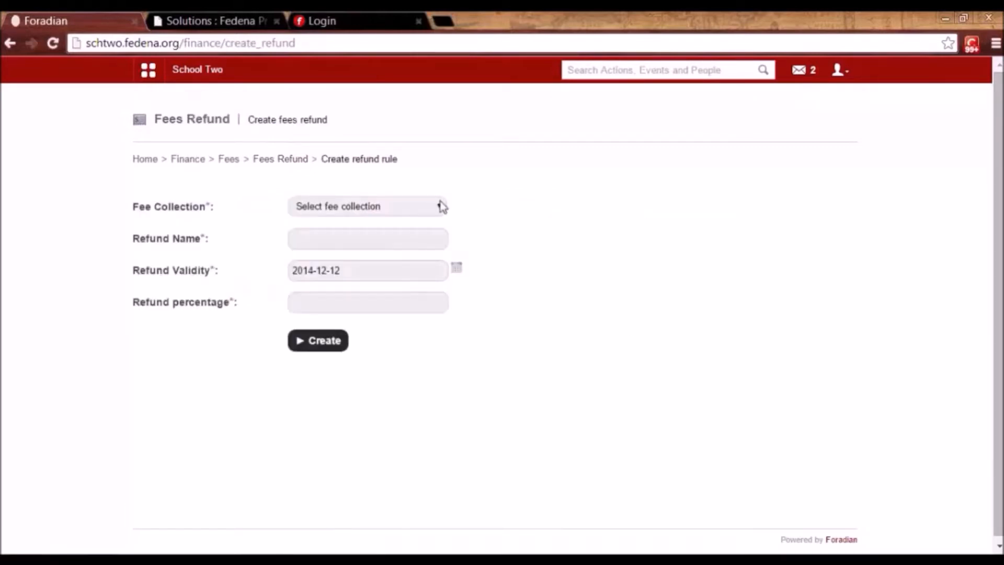
click(416, 208)
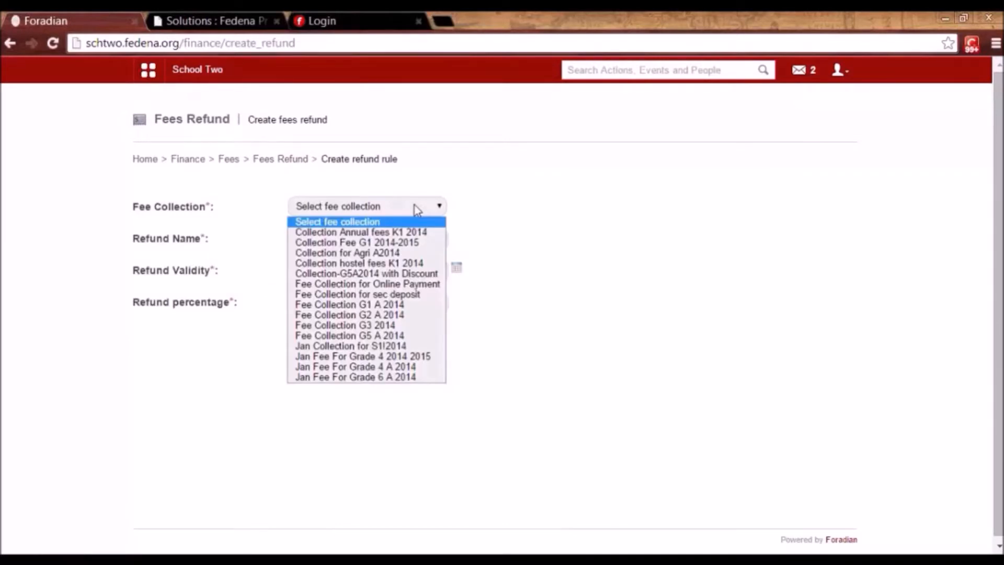
click(406, 346)
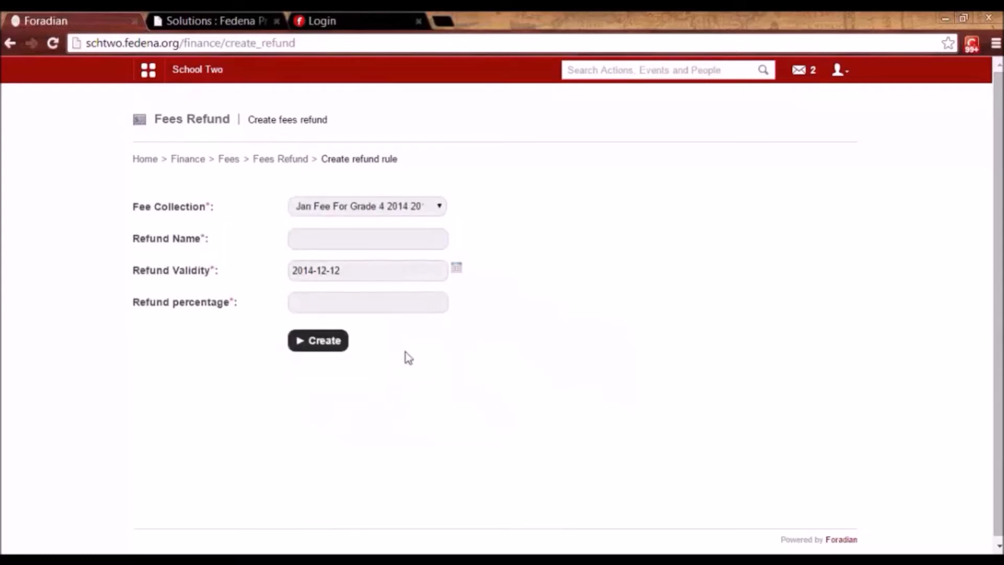
click(383, 238)
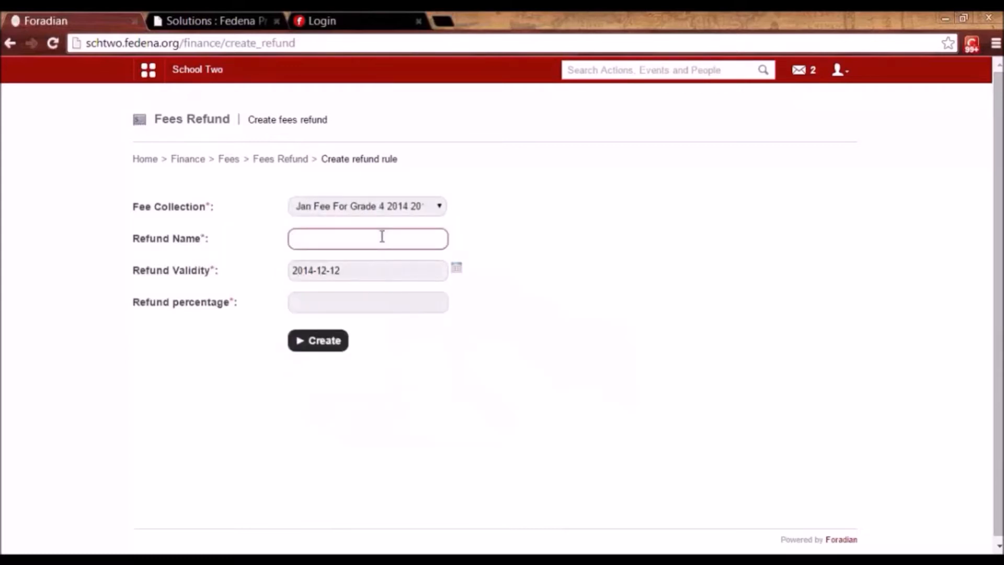
text(se)
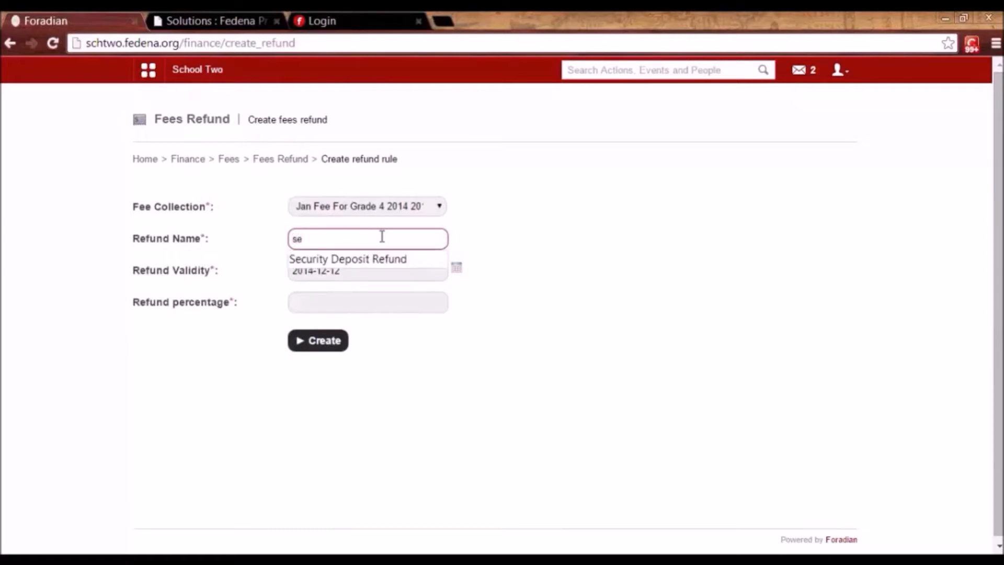
key(Down)
key(Return)
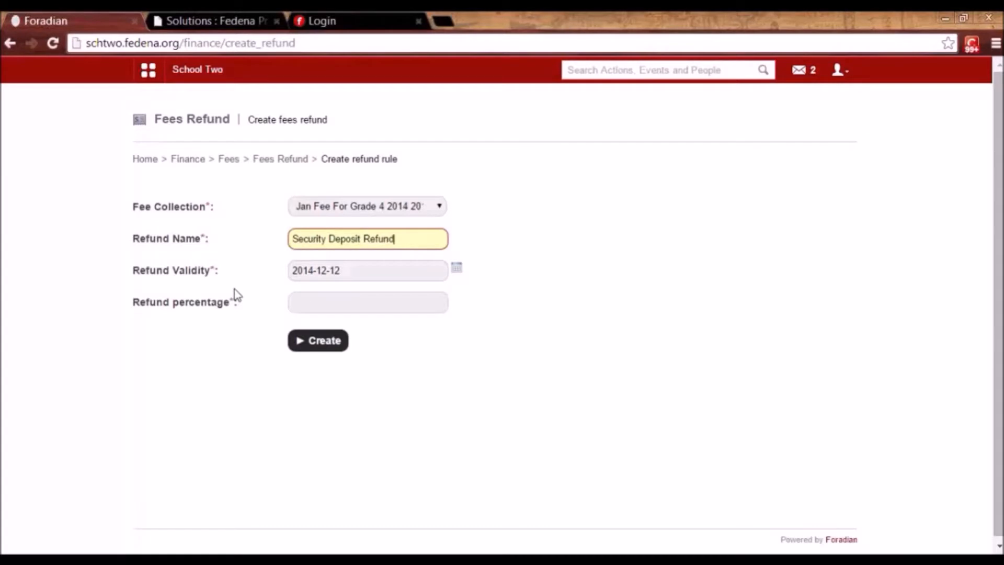
click(314, 301)
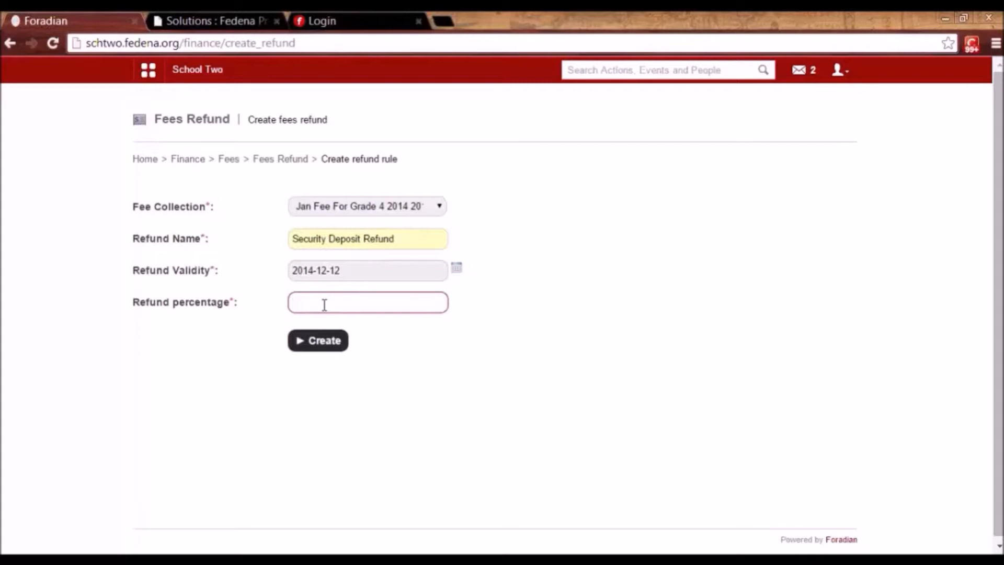
text(2)
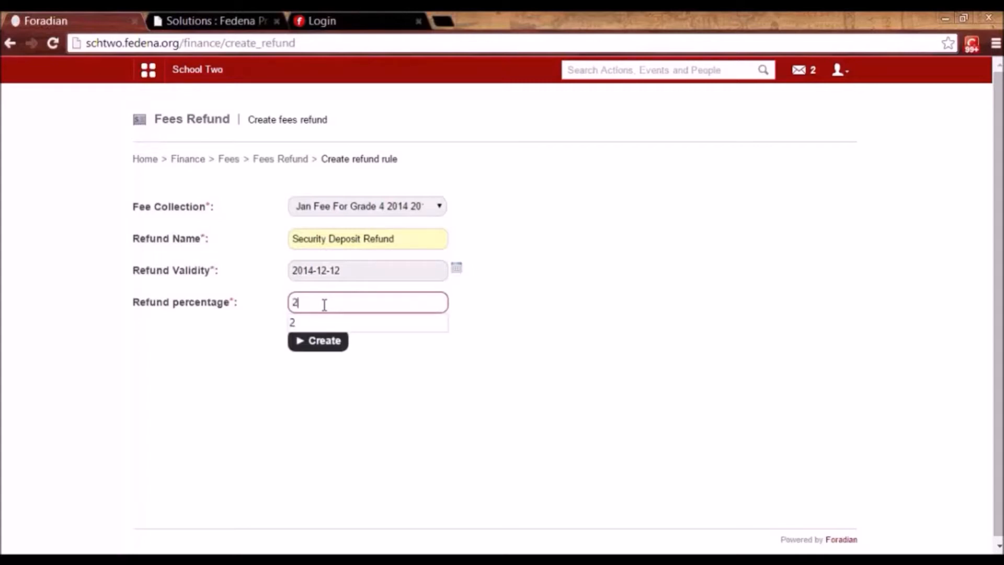
click(336, 344)
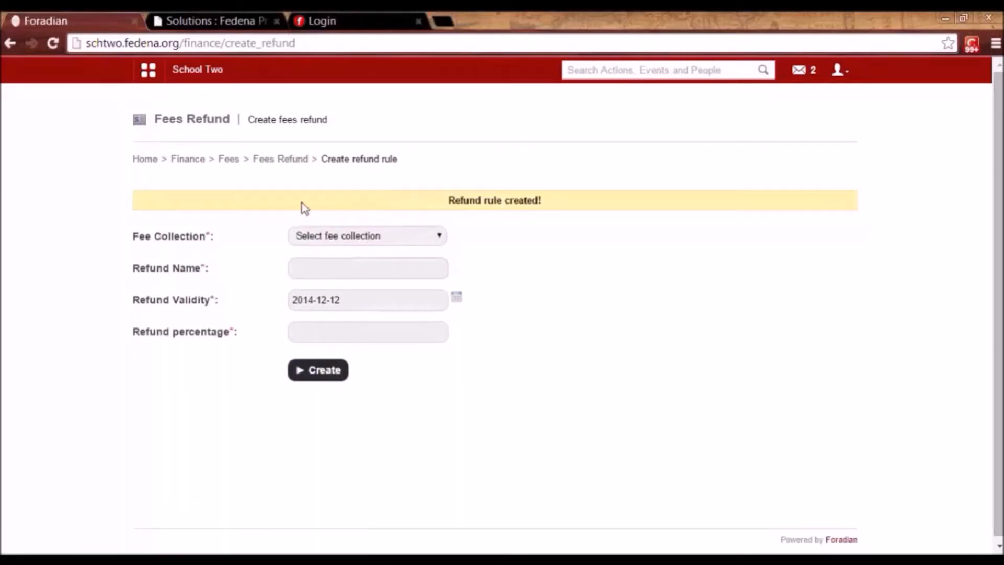
click(276, 159)
Open the student's particular-wise fee page for Collection Annual fees K1 2014.
click(286, 280)
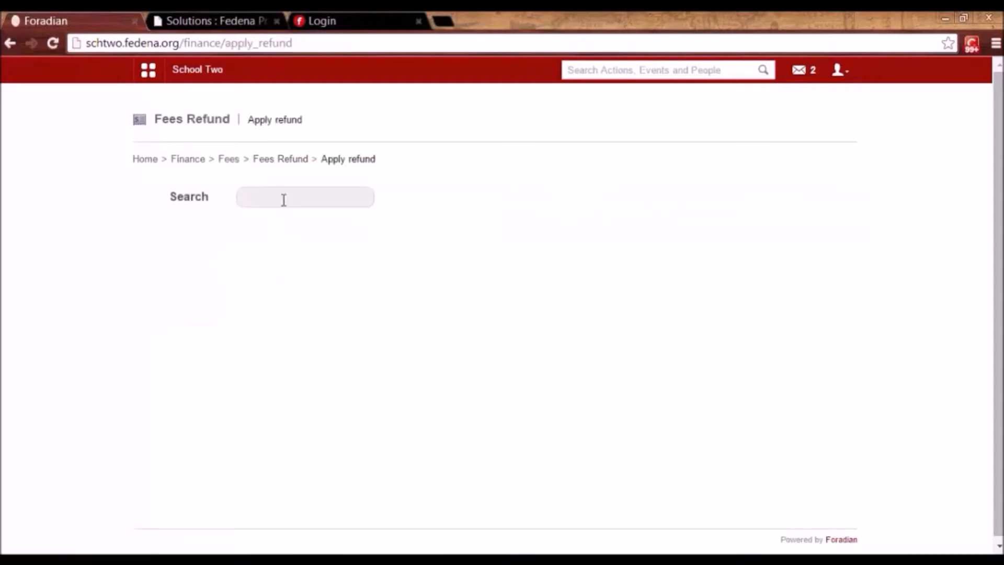
click(311, 200)
text(ja)
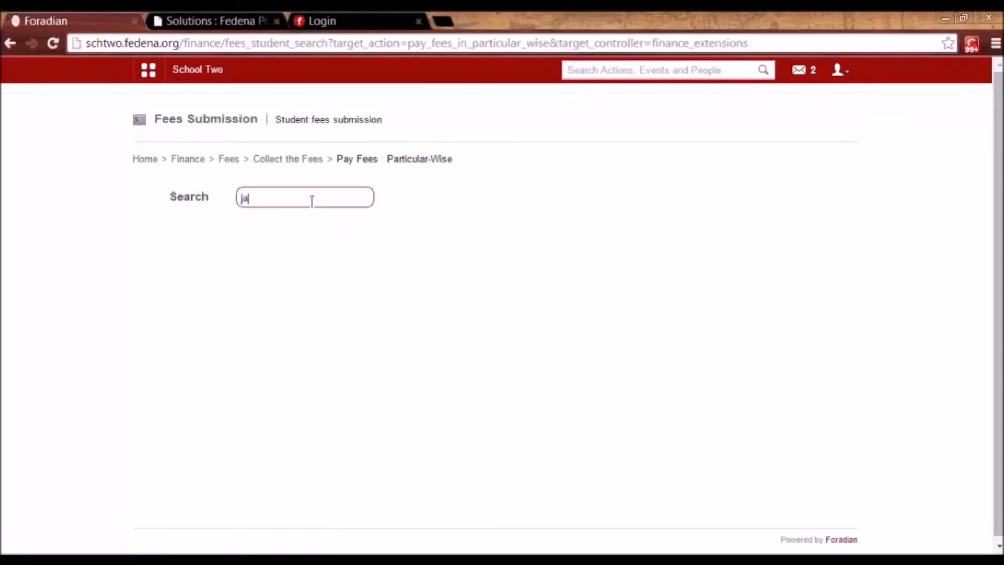
text(ck)
click(260, 303)
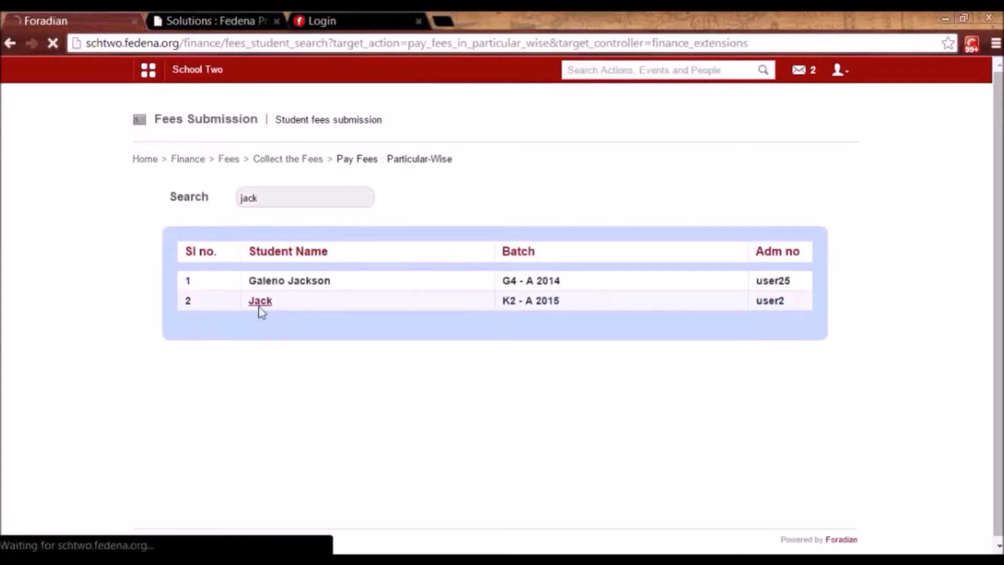
click(360, 214)
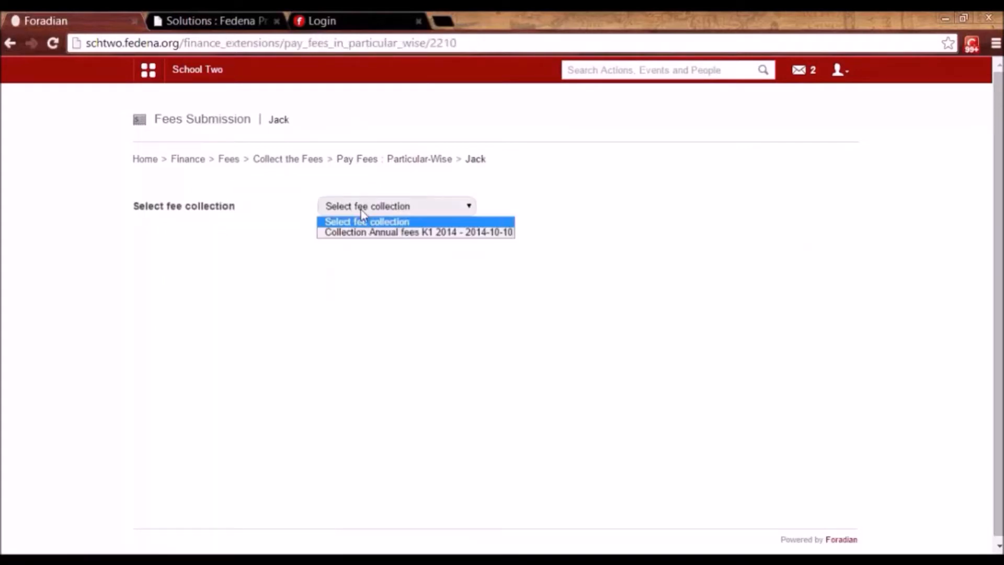
click(365, 238)
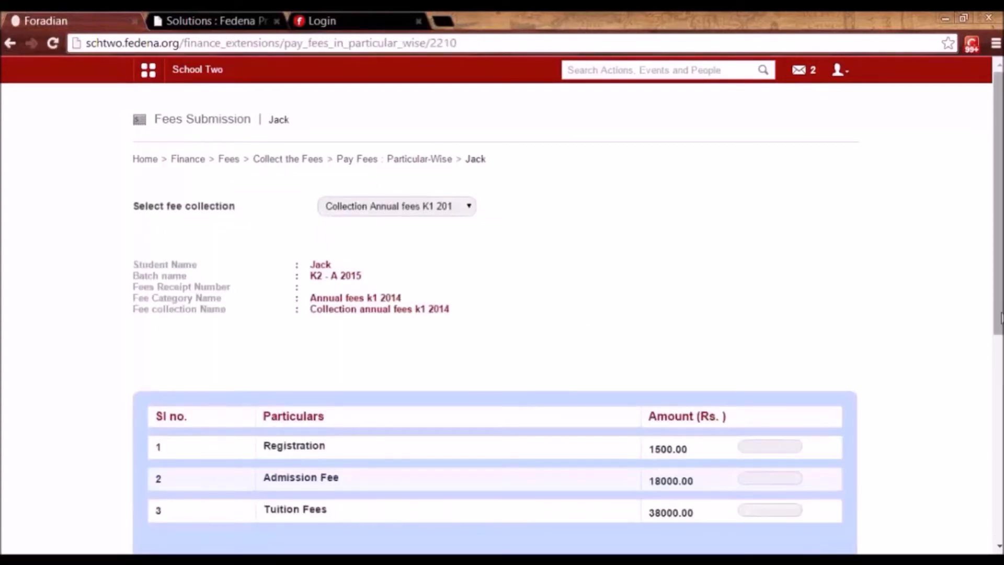
Enter each particular's amount, including 38000 tuition, and pay 57500.00 in total.
scroll(939, 473, down, 8)
click(795, 418)
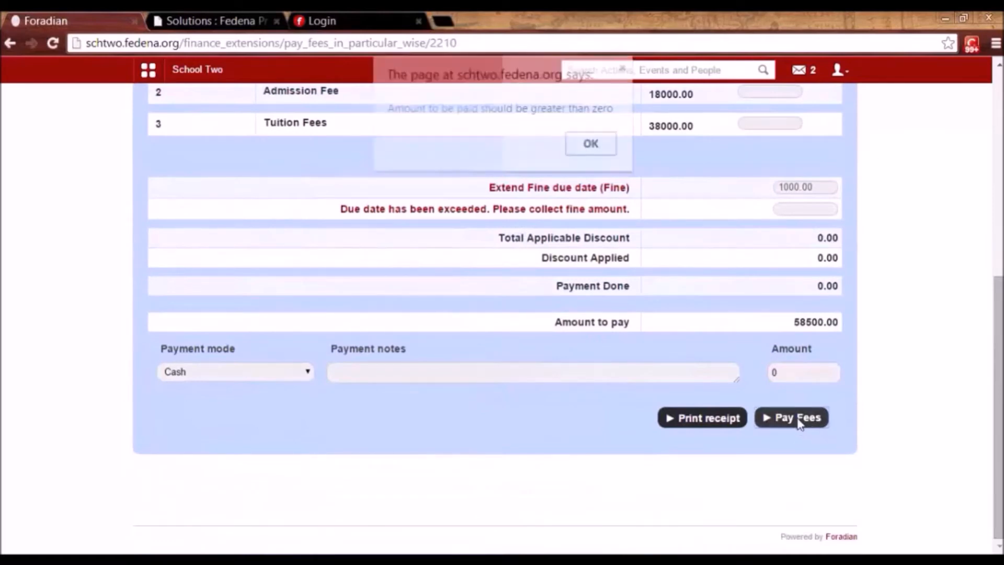
click(592, 143)
click(804, 380)
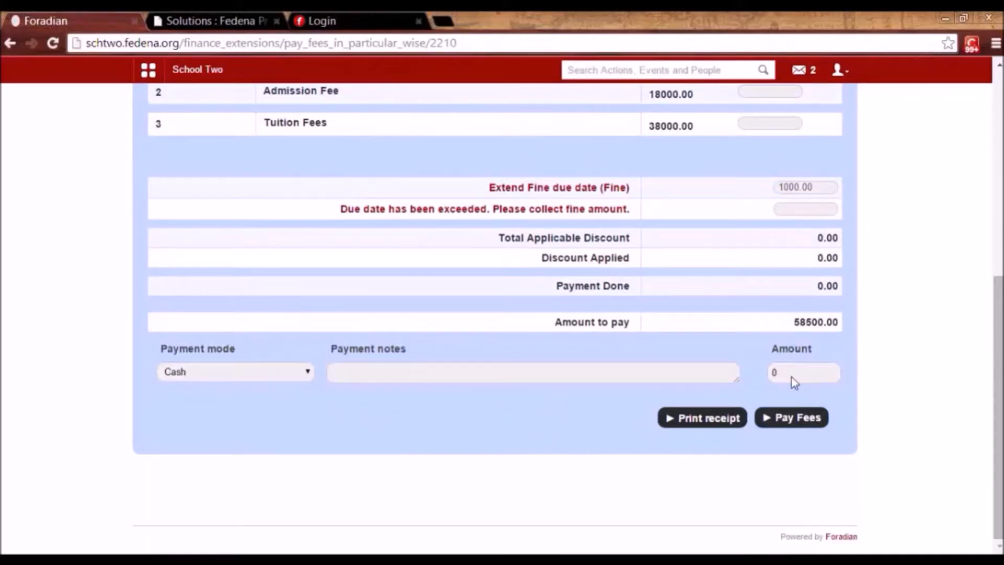
click(712, 421)
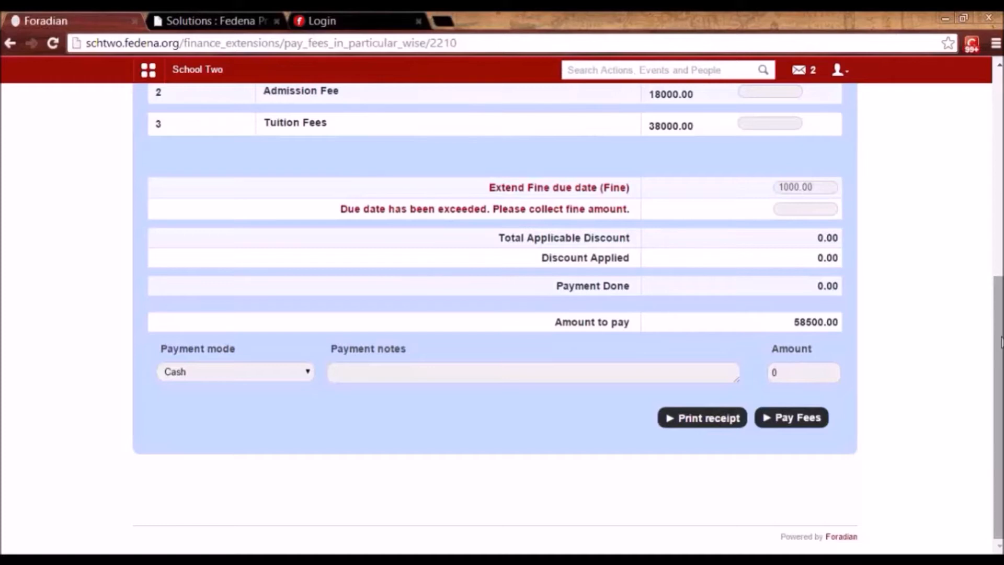
scroll(497, 328, up, 5)
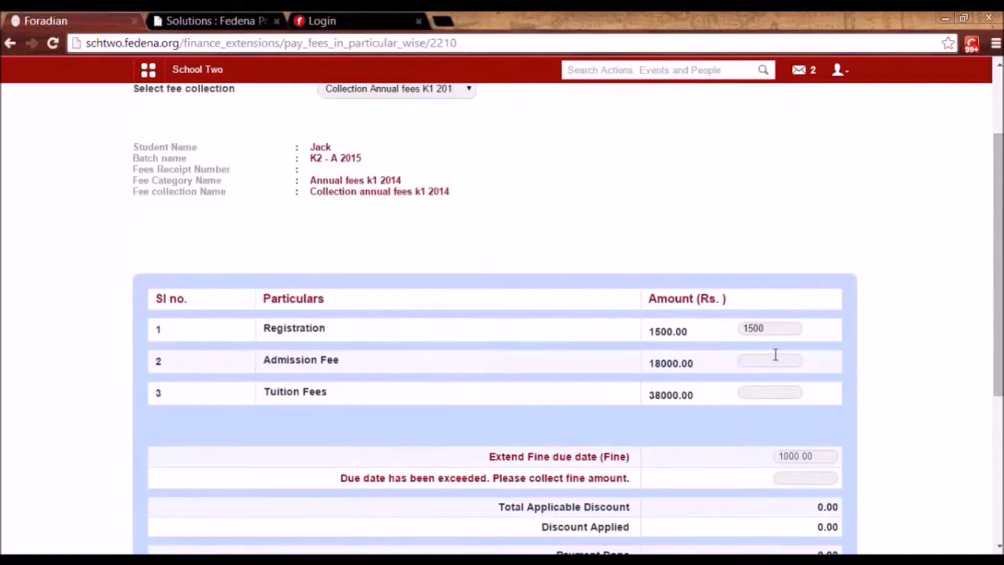
text(00)
click(770, 393)
text(38000)
drag(999, 381, 998, 525)
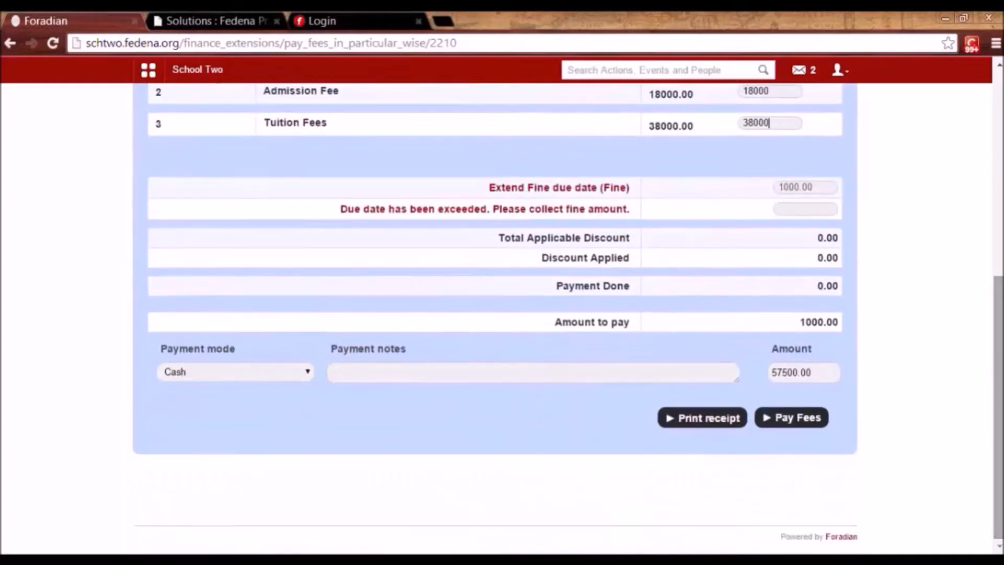
click(791, 418)
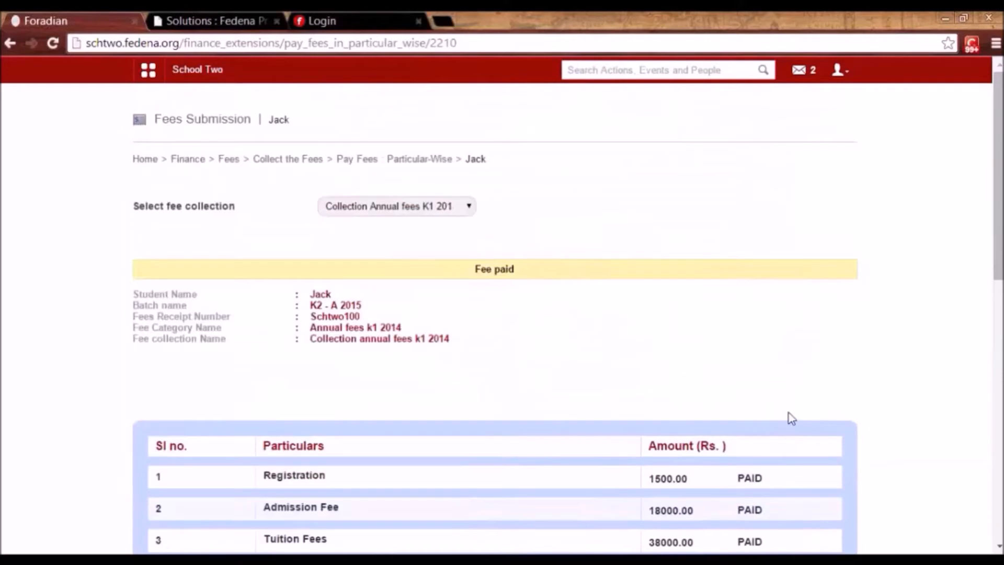
Pay the 1000 late fine as a second payment, marking the collection Fee paid.
drag(1001, 276, 1001, 442)
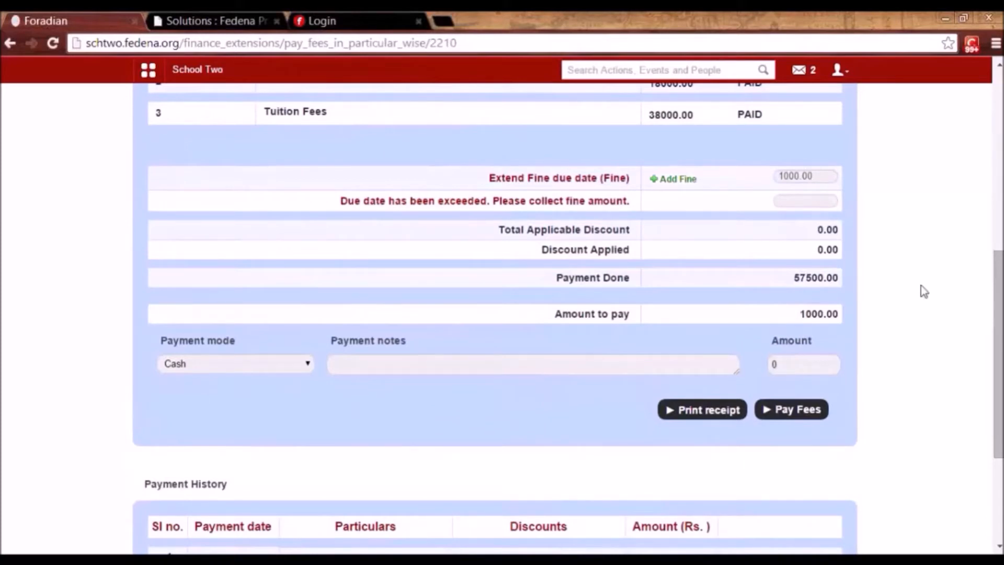
text(1000)
click(804, 410)
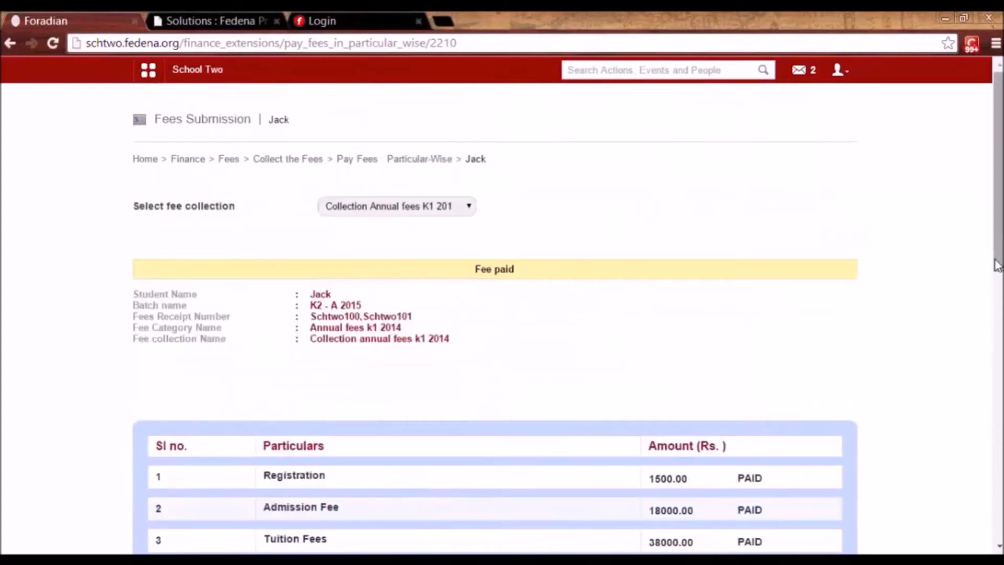
drag(996, 265, 996, 531)
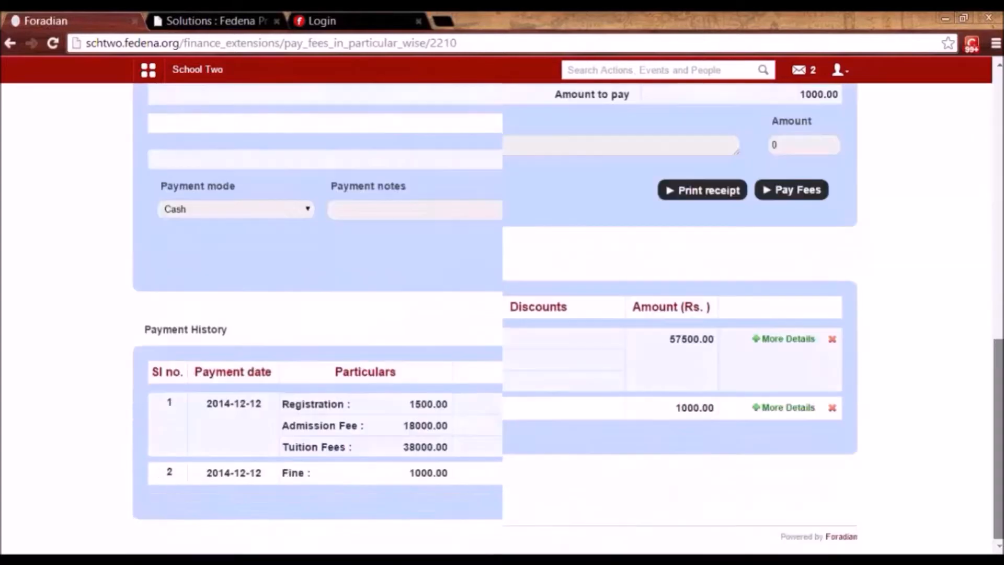
scroll(743, 319, up, 5)
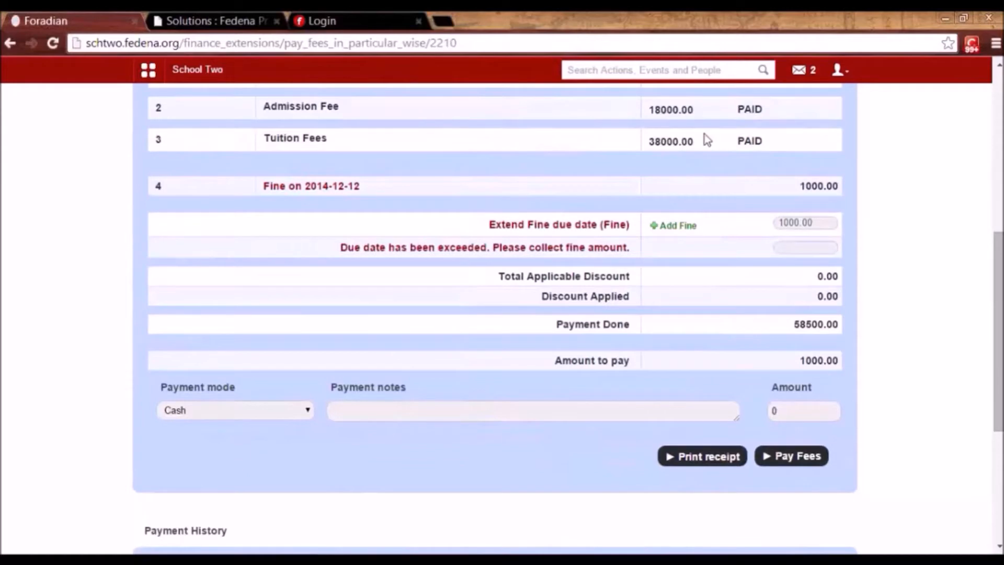
drag(999, 318, 999, 360)
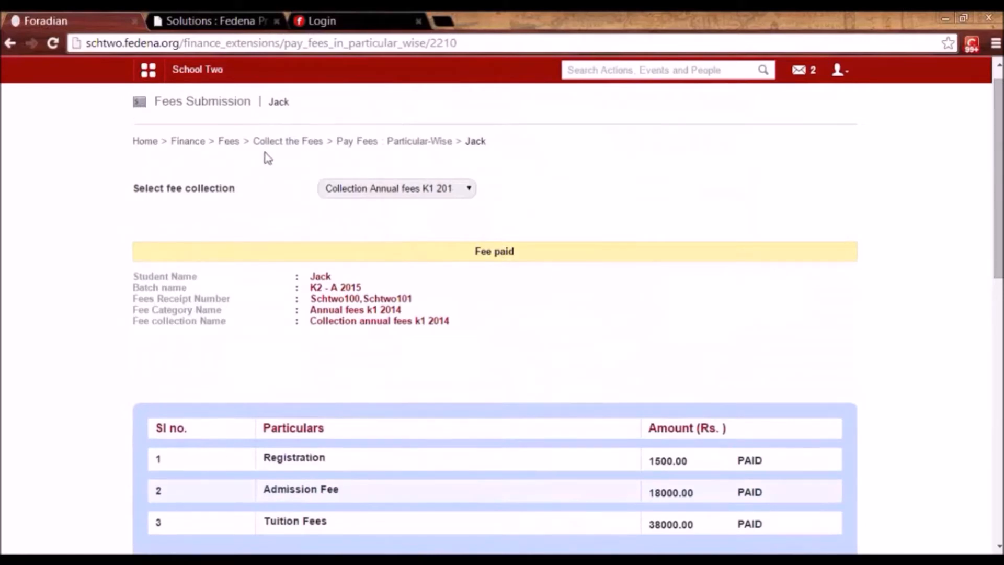
click(228, 142)
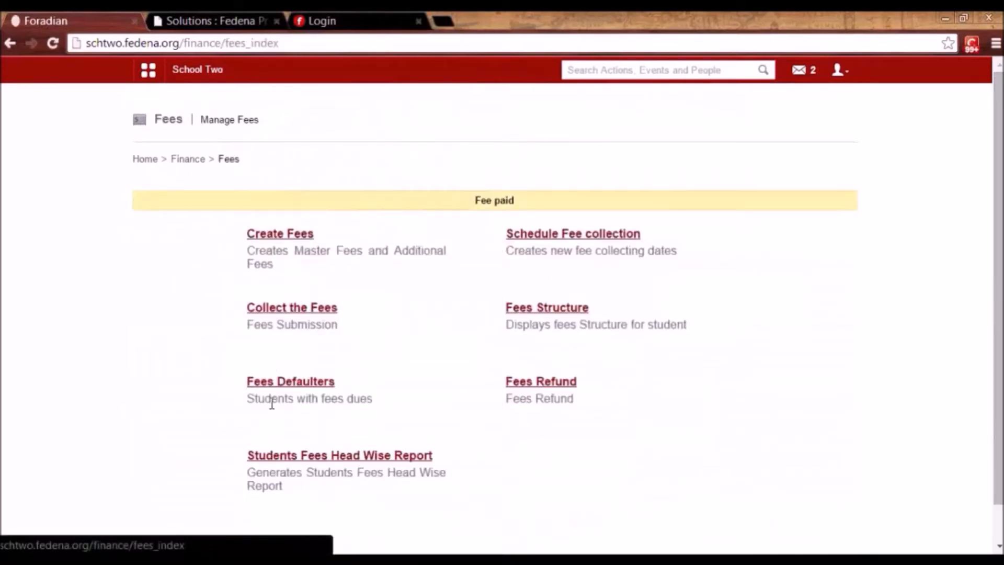
click(518, 384)
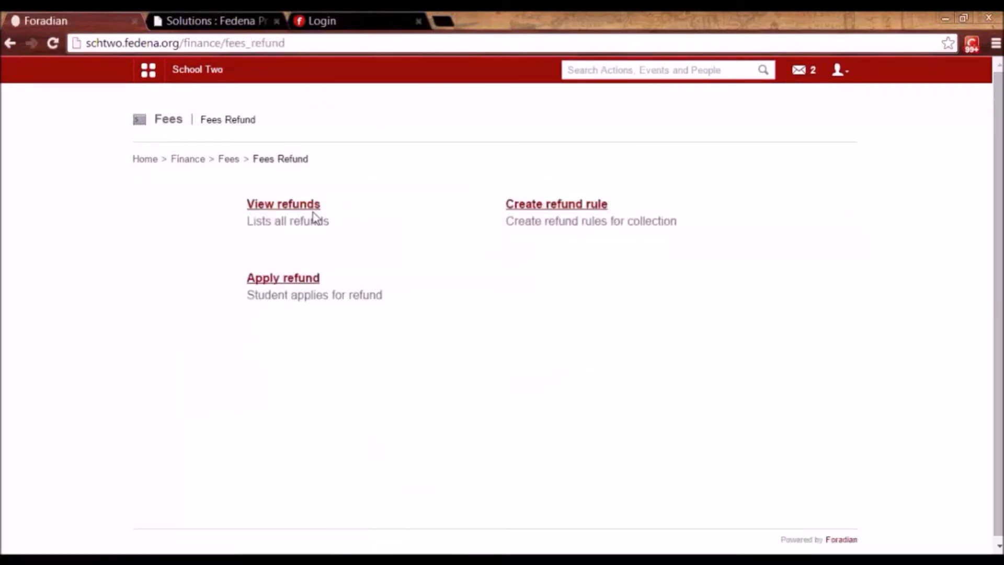
click(279, 285)
click(296, 196)
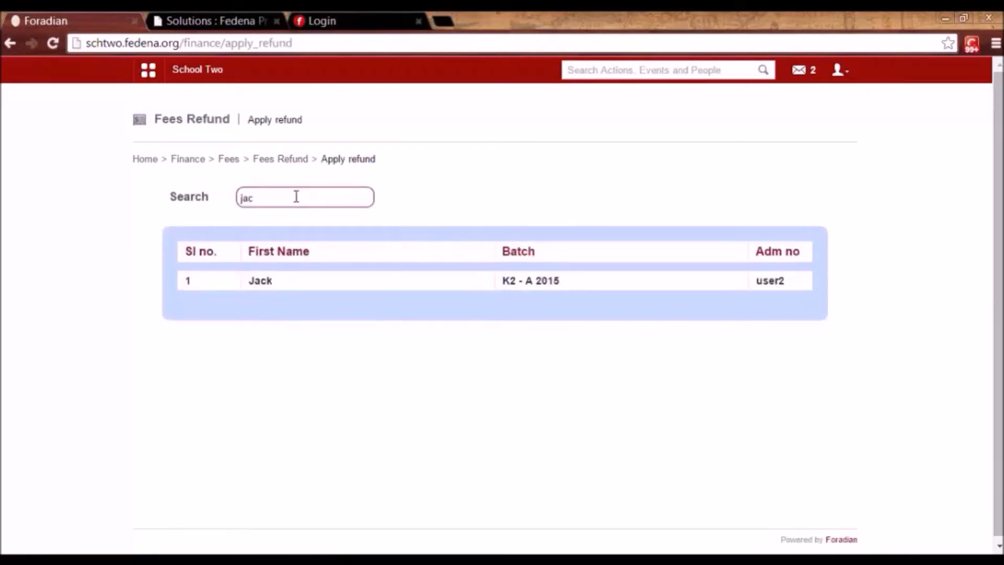
click(264, 285)
click(369, 206)
click(372, 233)
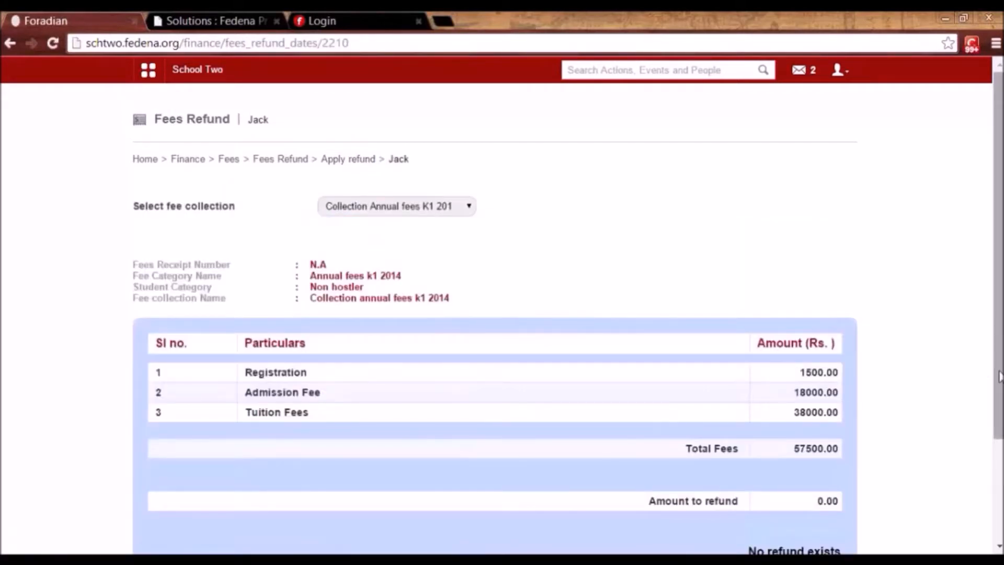
scroll(999, 377, down, 3)
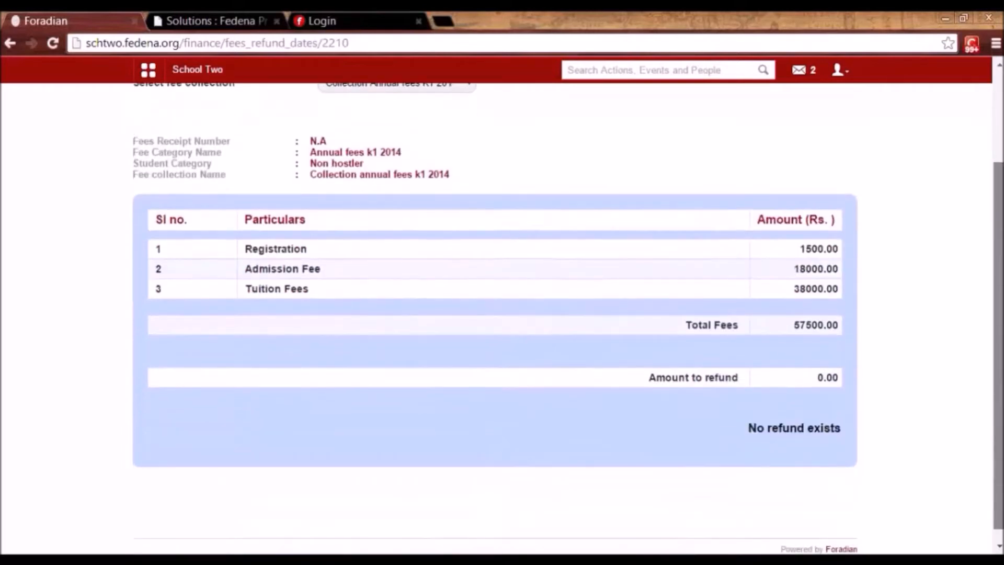
drag(311, 176, 449, 178)
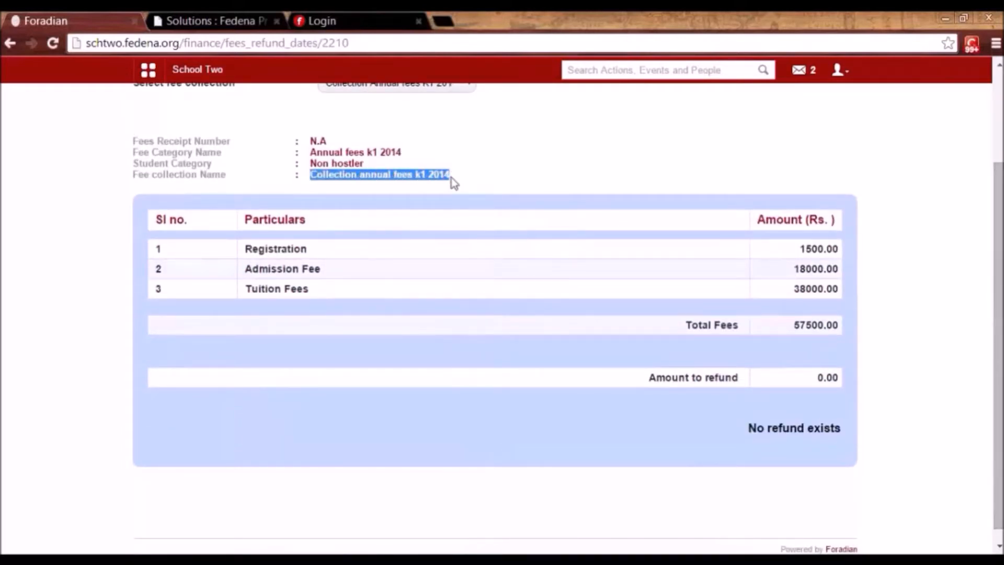
drag(819, 377, 835, 376)
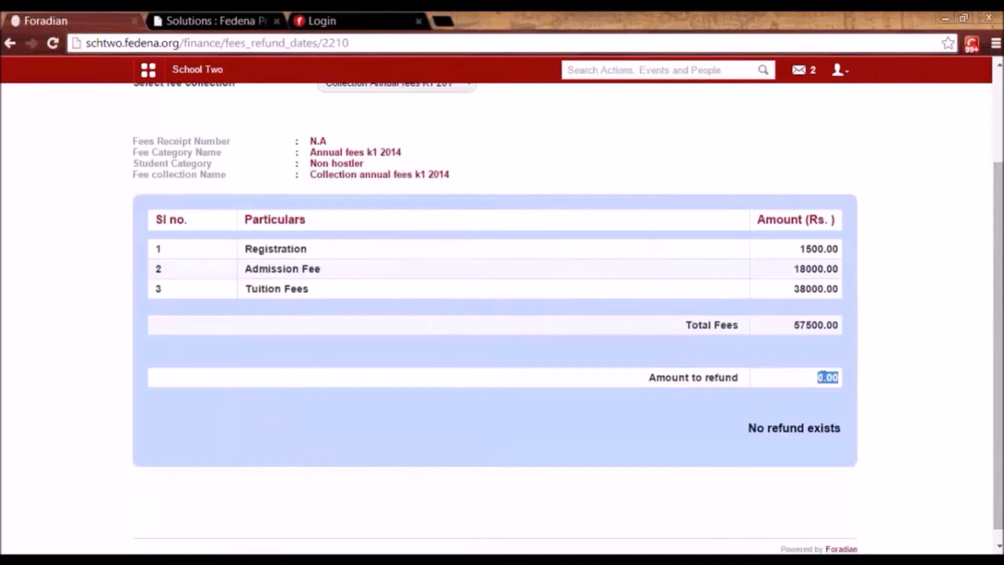
drag(794, 325, 840, 326)
drag(818, 377, 834, 377)
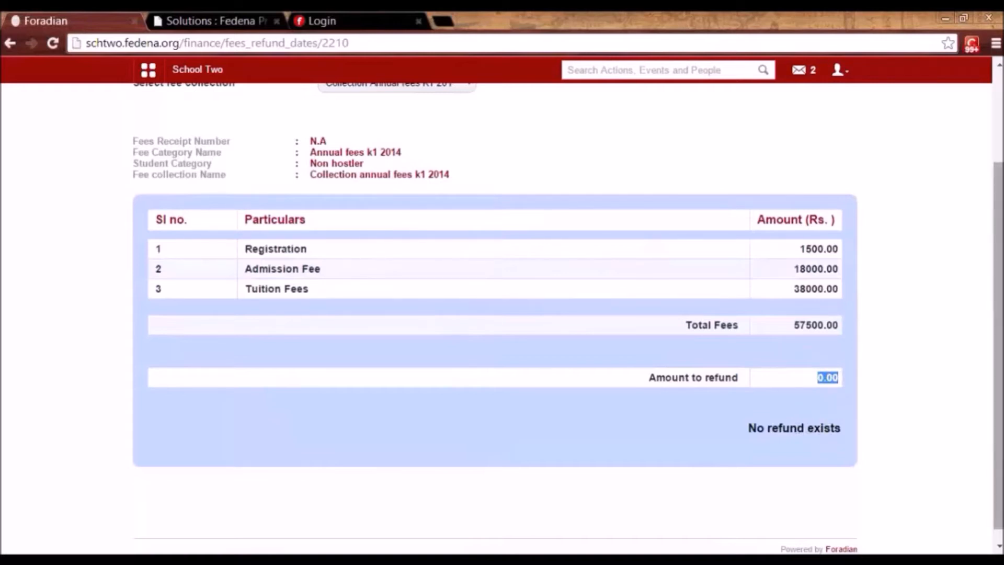
drag(997, 409, 997, 309)
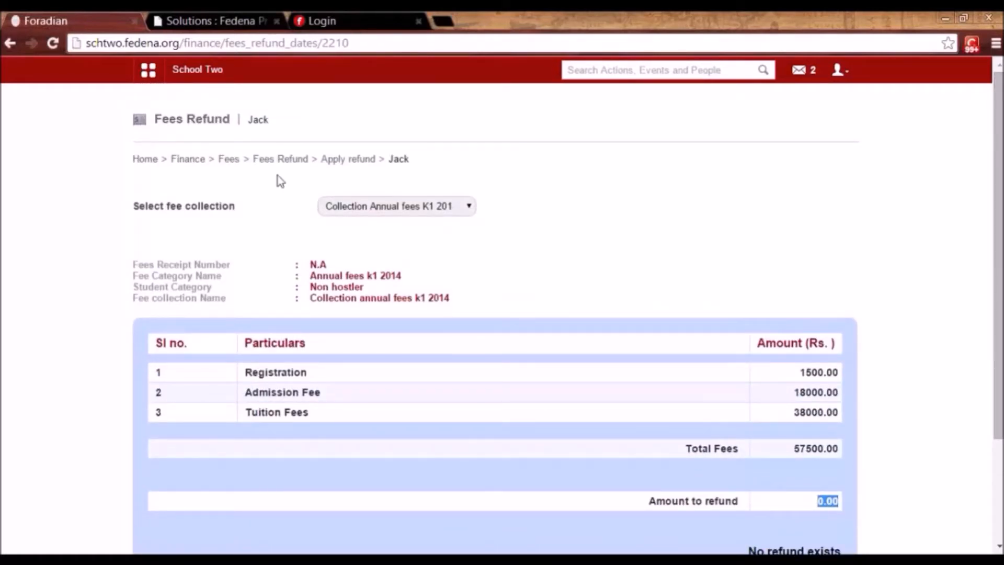
View refunds from 2014-09-02 to 2014-12-11 (1550.0 and 2875.0), then return to Manage Fees.
click(230, 159)
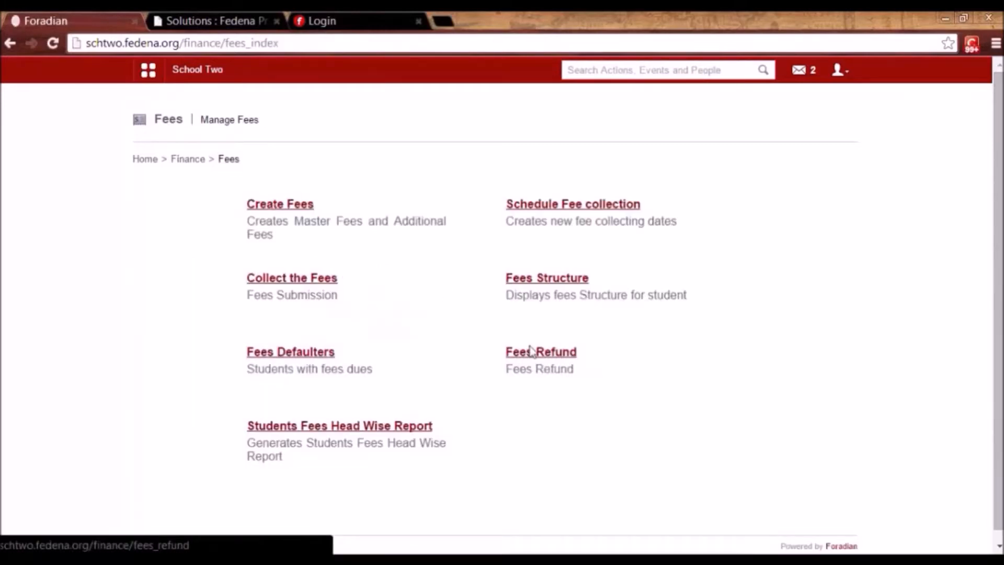
click(538, 360)
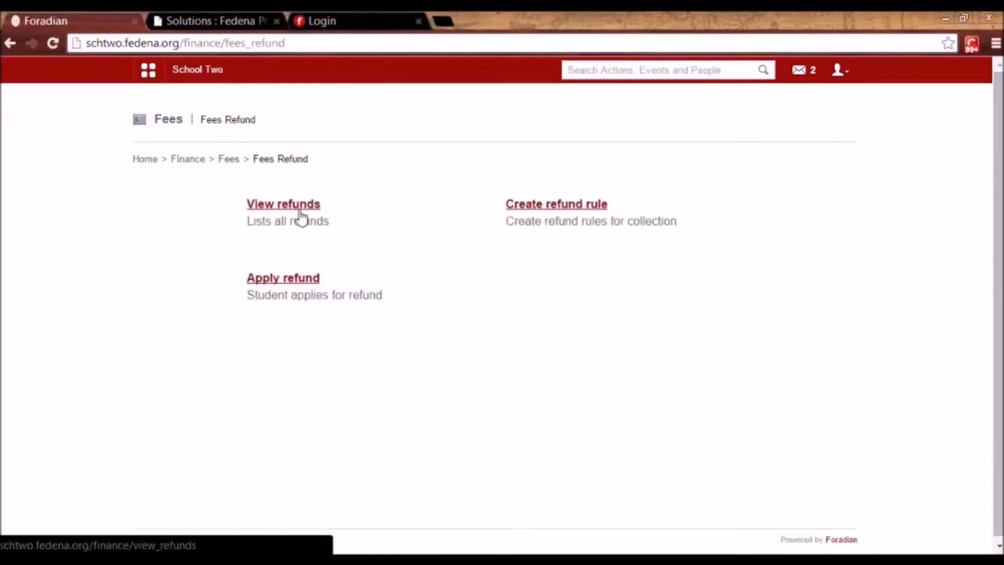
click(290, 215)
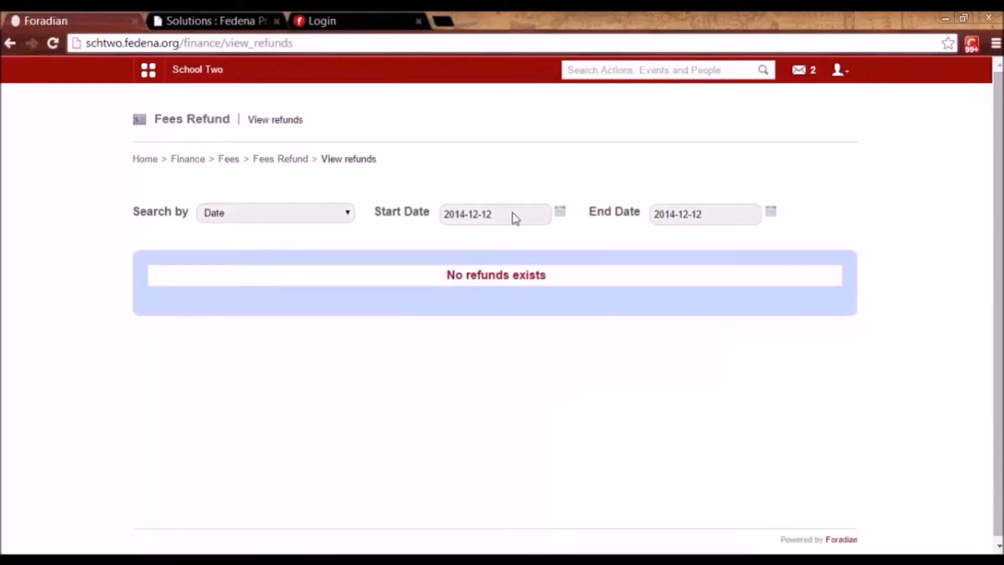
click(560, 215)
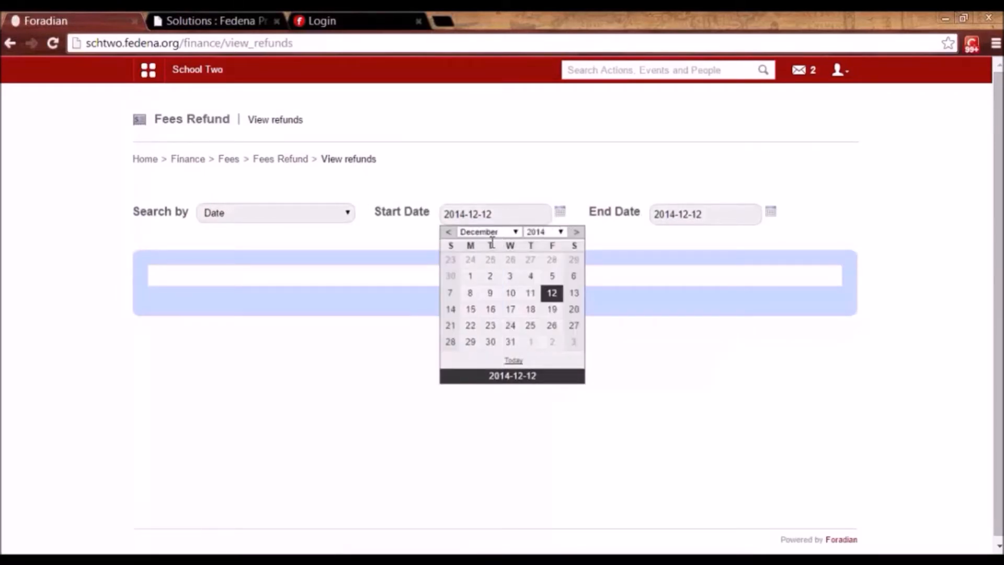
click(491, 232)
click(488, 308)
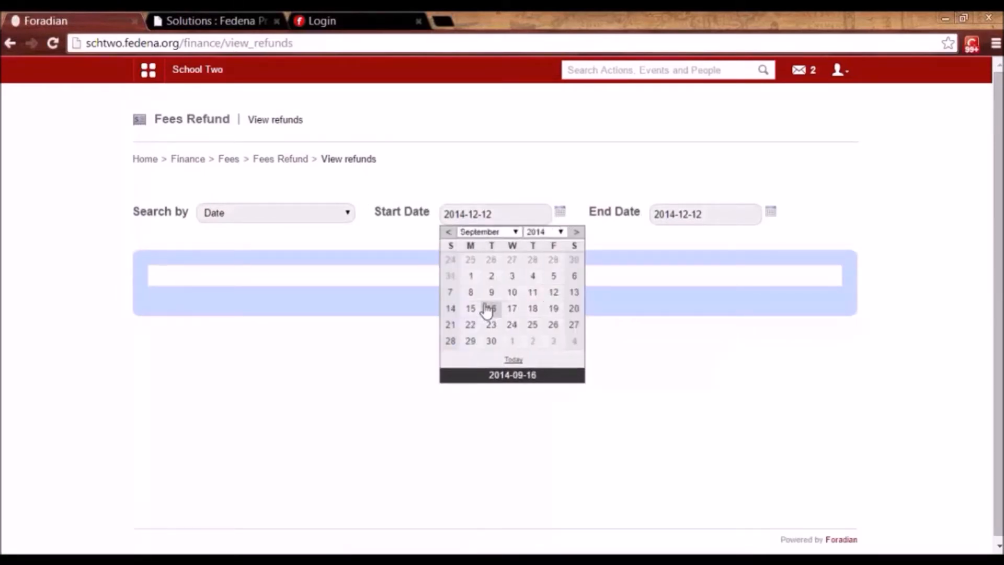
click(492, 276)
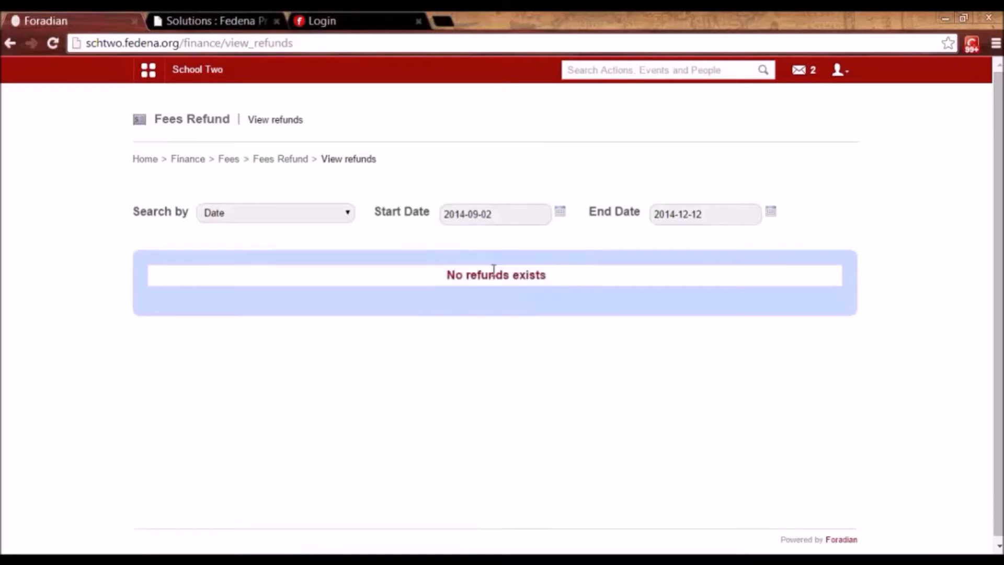
click(772, 213)
click(742, 292)
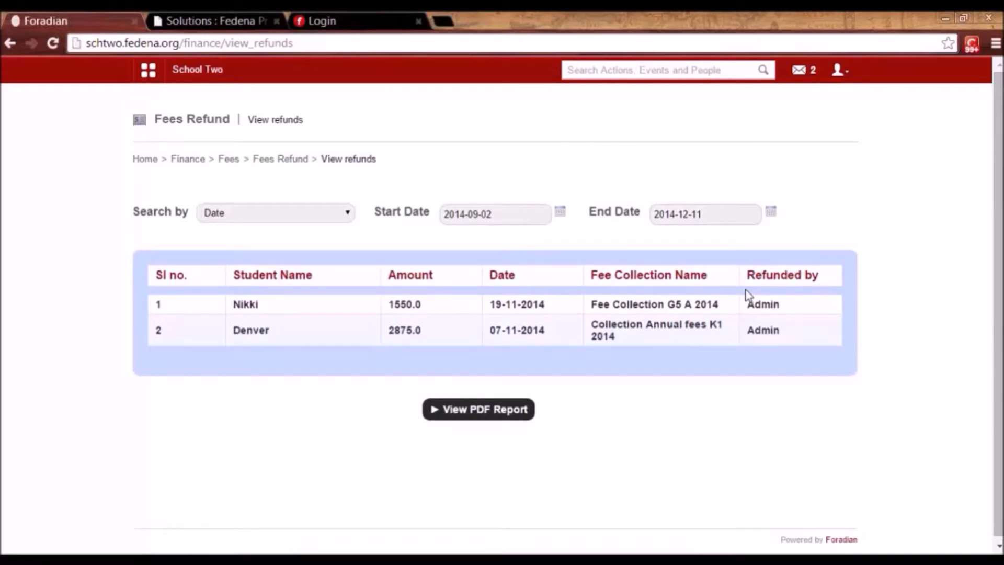
click(228, 160)
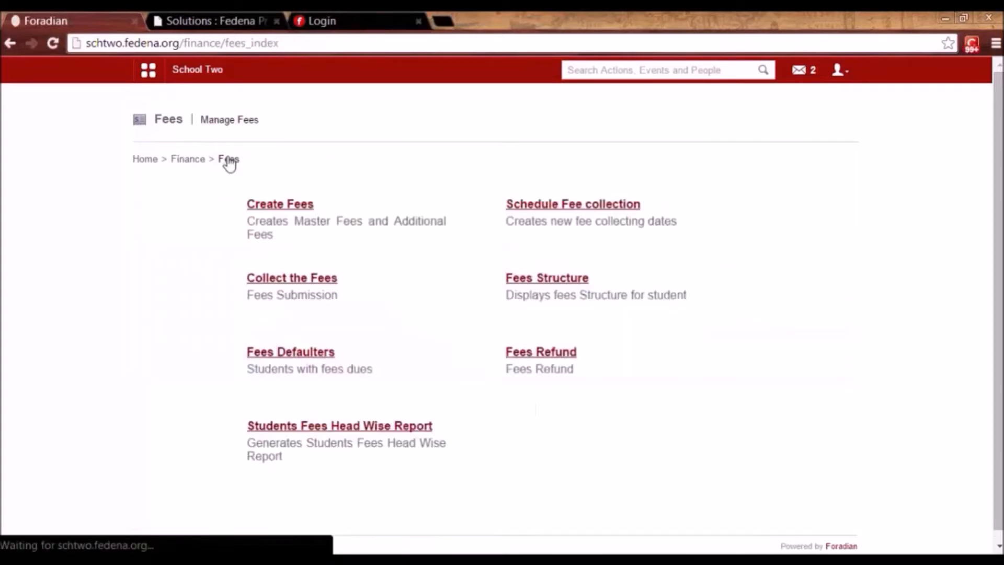
Run the Batch wise fees head report for Grade 1, review its 11 students, then go back.
click(337, 427)
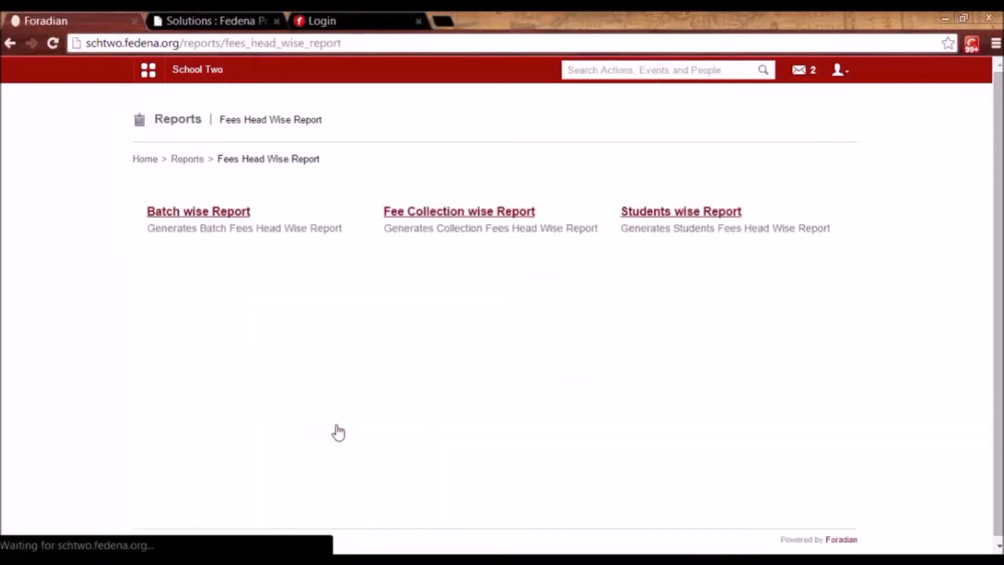
click(221, 212)
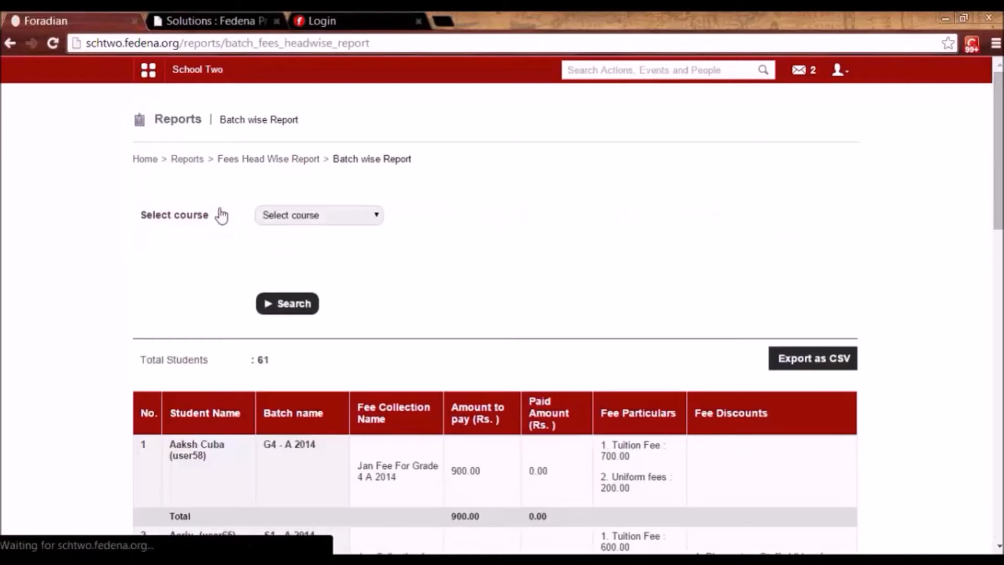
click(317, 219)
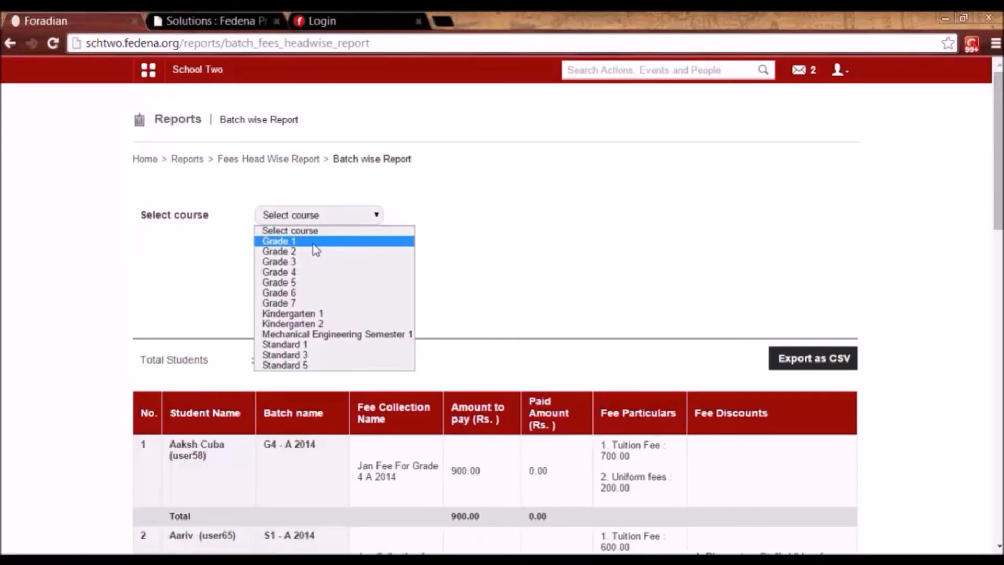
click(314, 238)
click(292, 302)
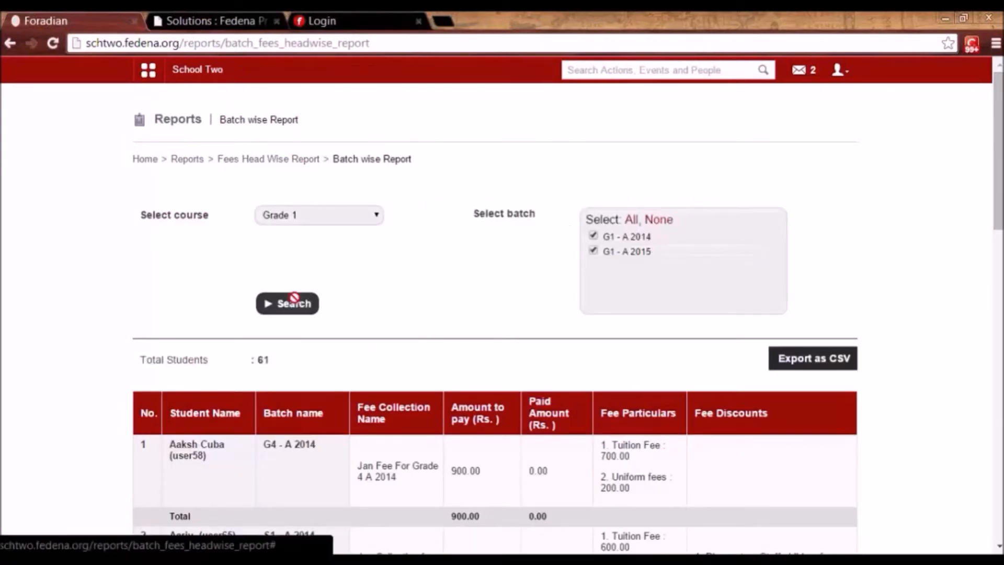
scroll(830, 287, down, 5)
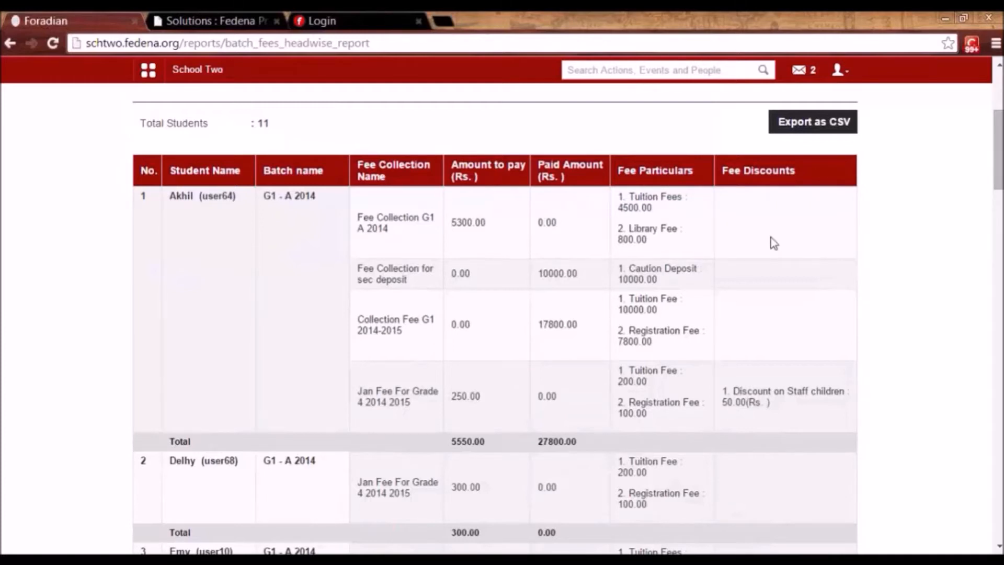
scroll(774, 243, down, 6)
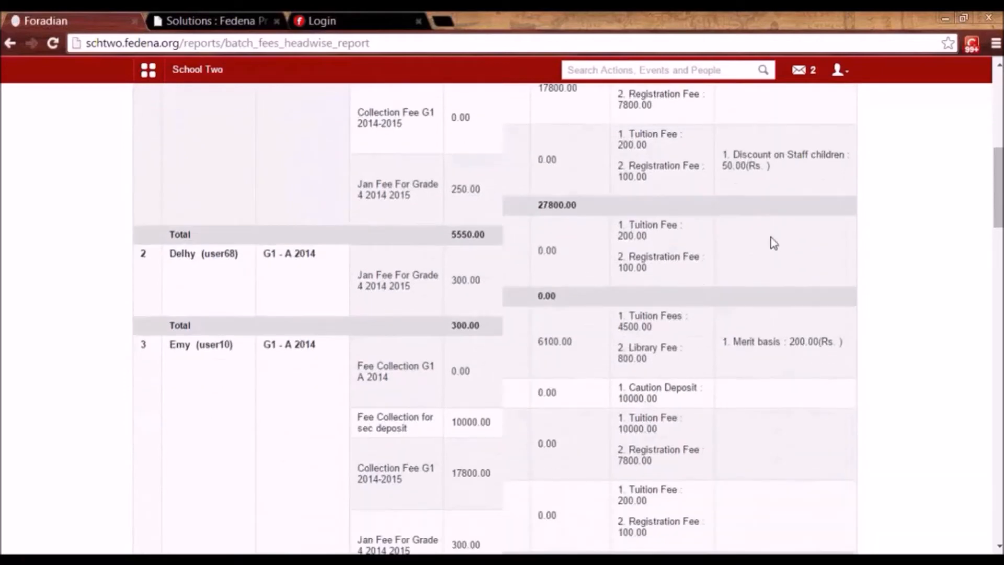
scroll(774, 243, down, 6)
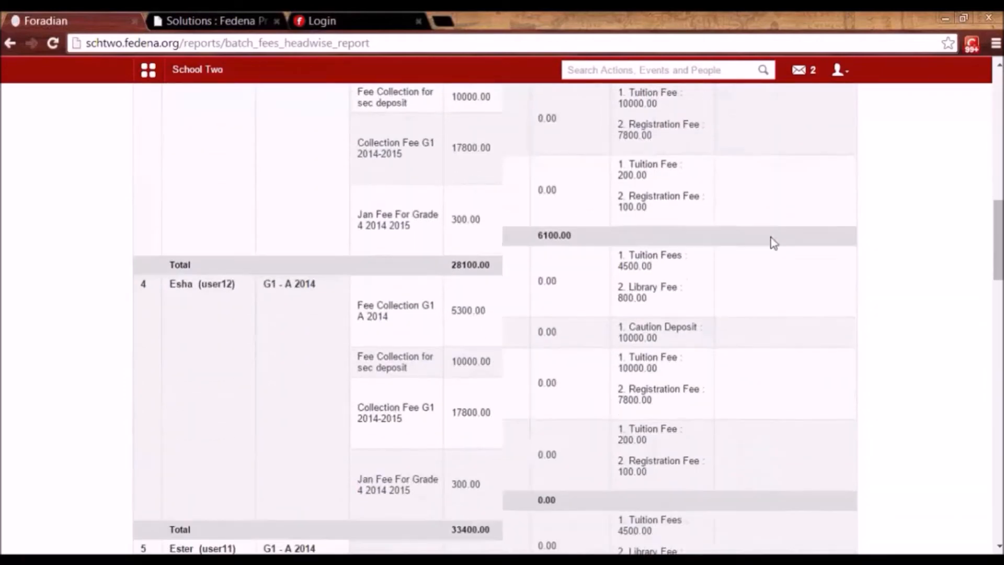
scroll(774, 243, down, 5)
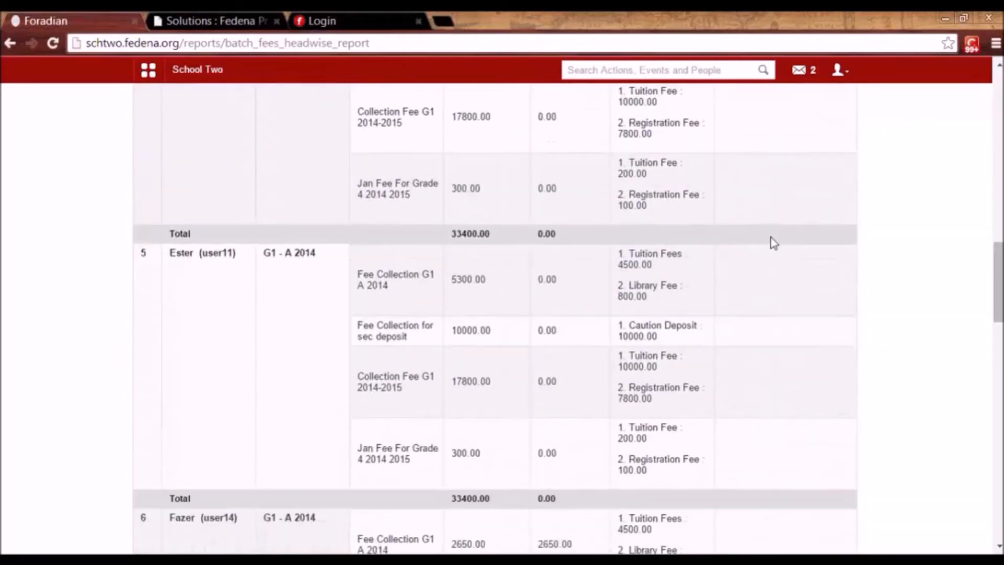
scroll(774, 243, down, 8)
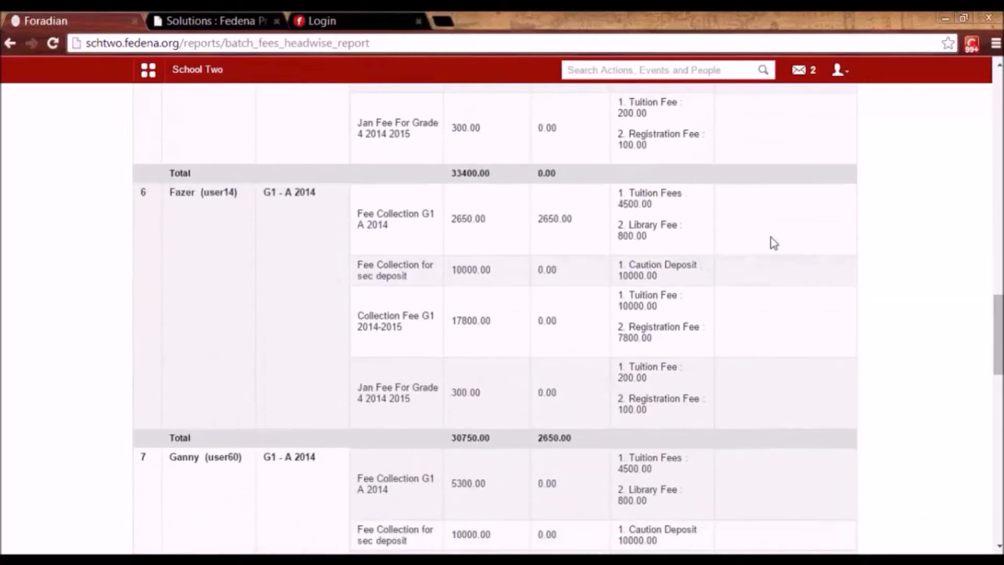
scroll(774, 243, down, 3)
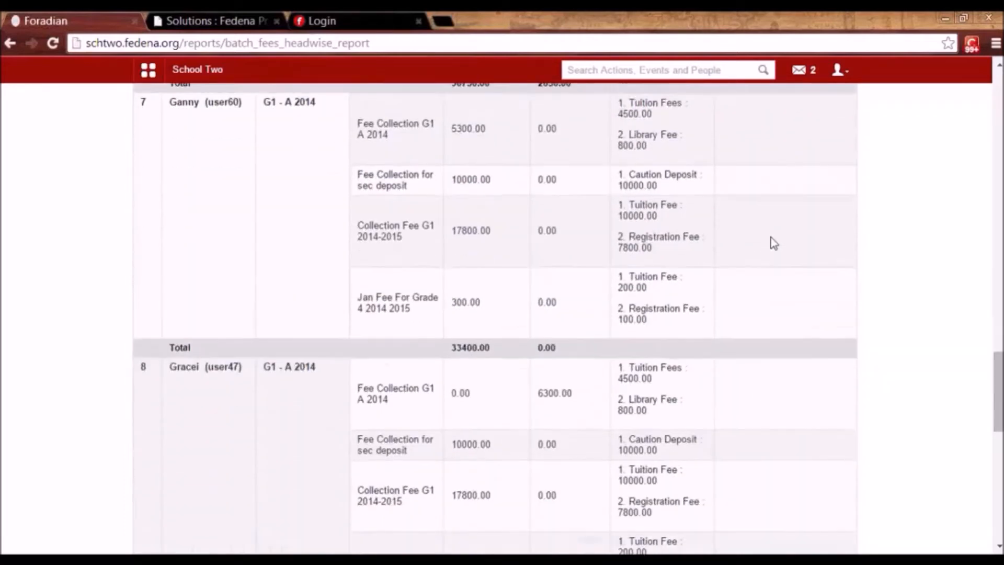
scroll(774, 243, up, 20)
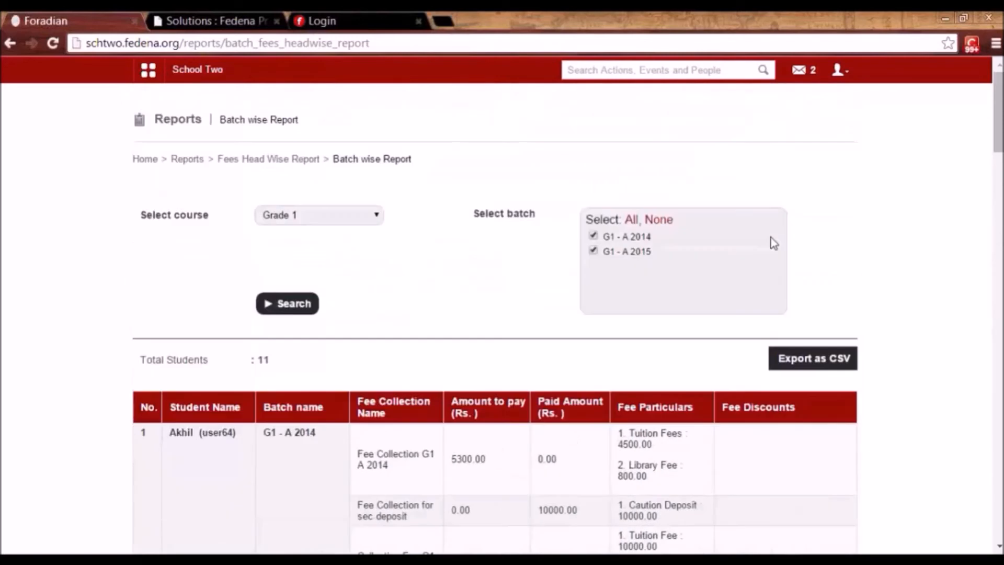
key(alt+Left)
View the fee collection wise report for batch G1 - A 2014, Jan Fee For Grade 4 2014 2015 collection.
click(472, 215)
click(356, 208)
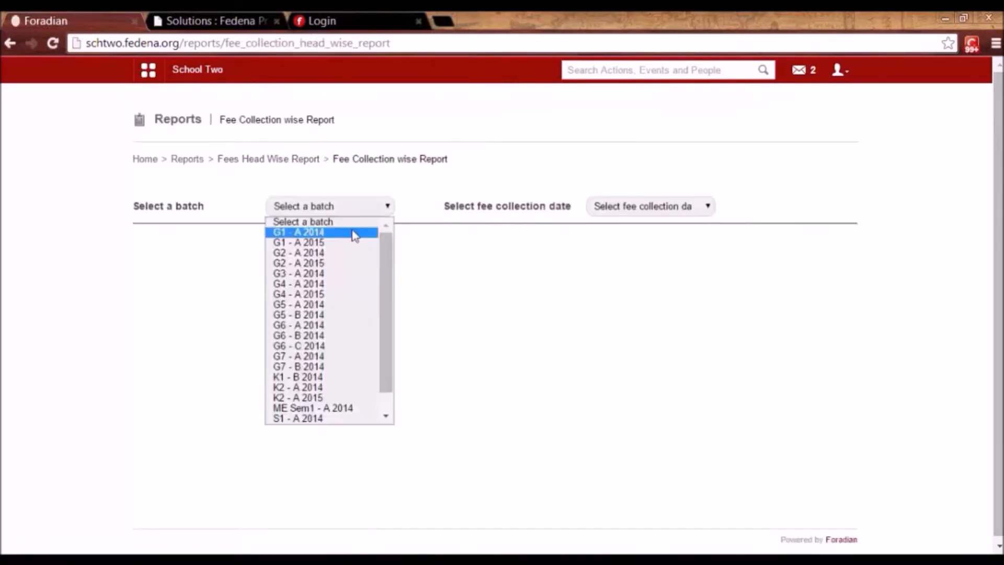
click(355, 237)
click(622, 205)
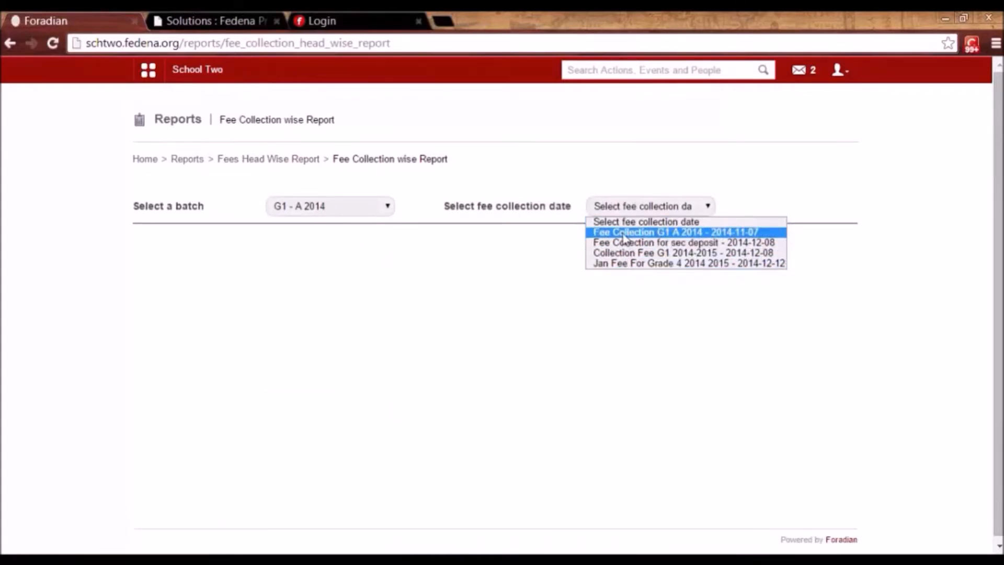
click(622, 263)
drag(999, 269, 999, 476)
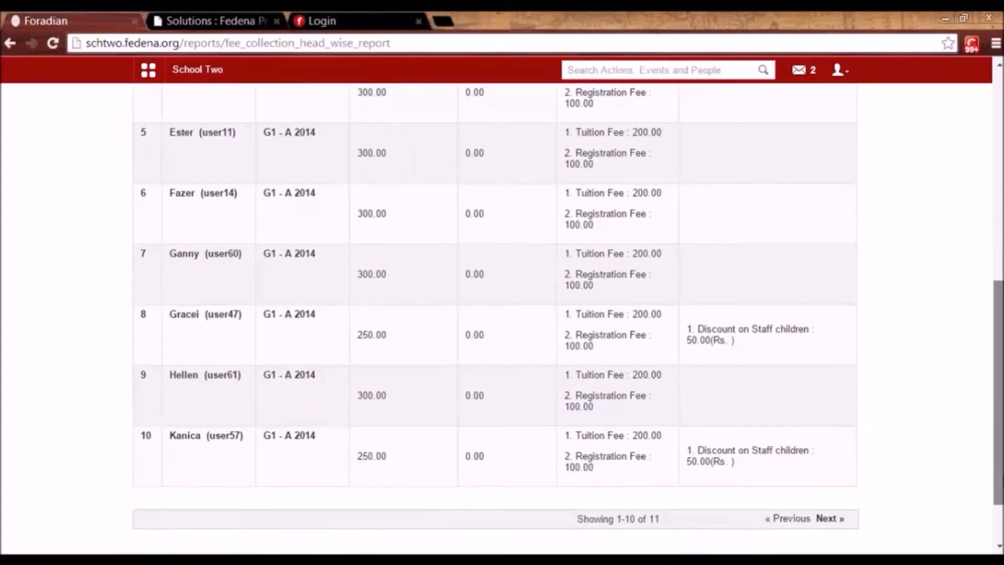
drag(999, 476, 982, 261)
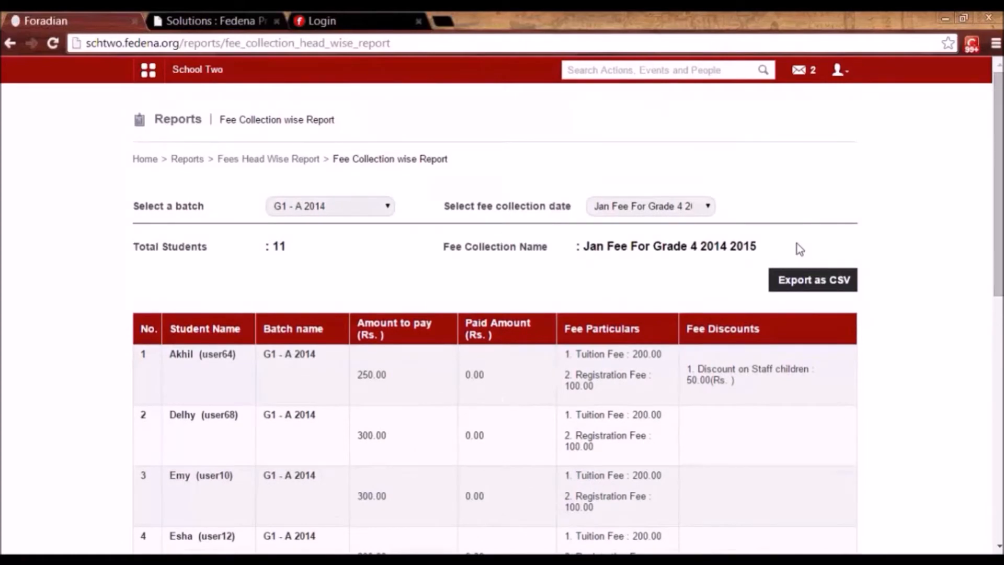
key(alt+Left)
Open a student's fee head report showing a 41500.0 balance, then return to the Reports center.
click(681, 216)
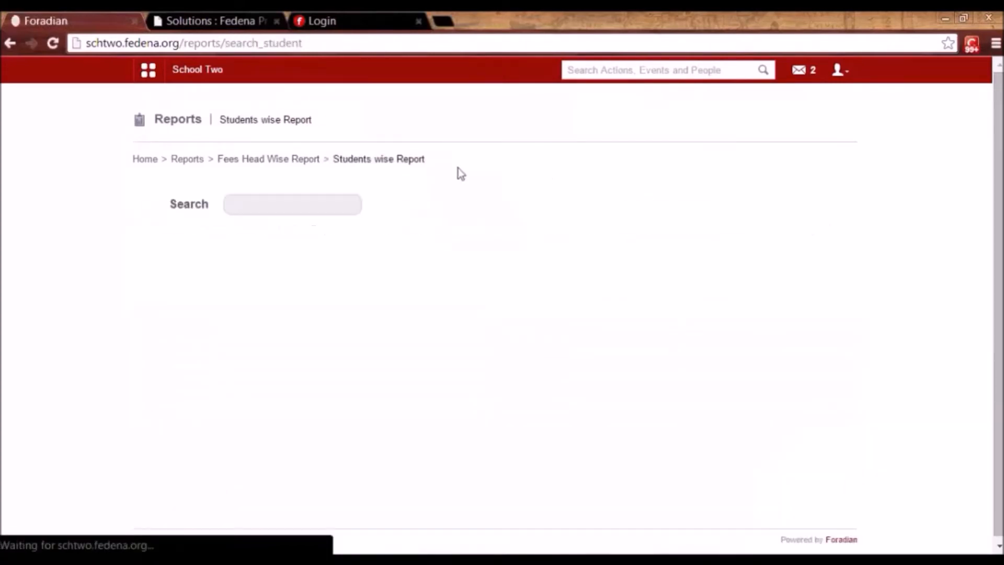
click(335, 205)
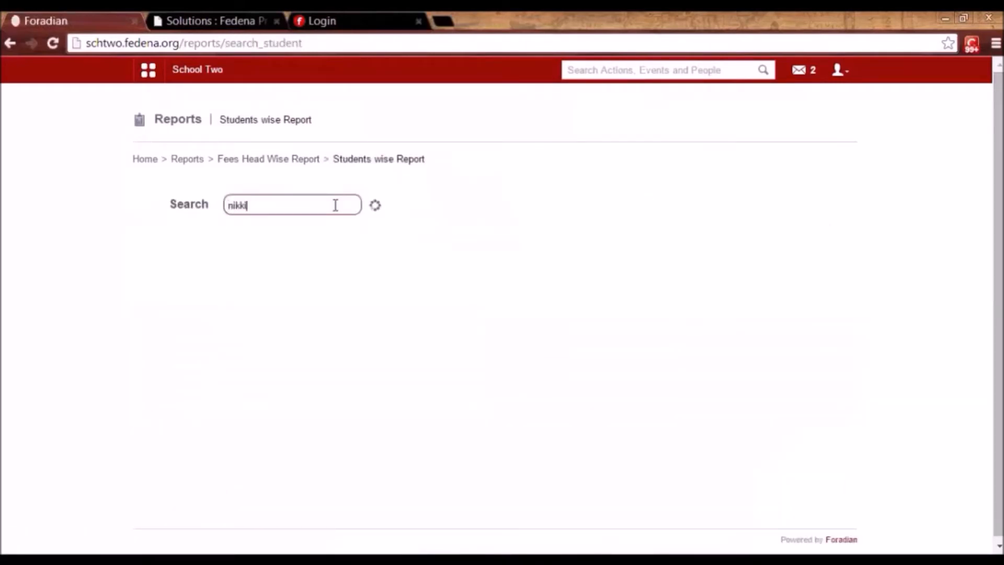
click(235, 312)
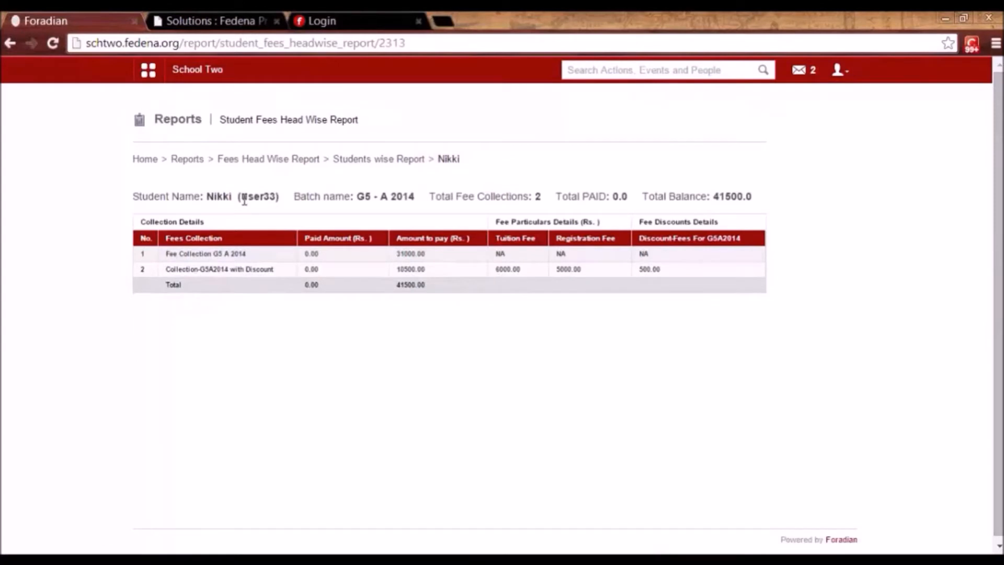
click(188, 159)
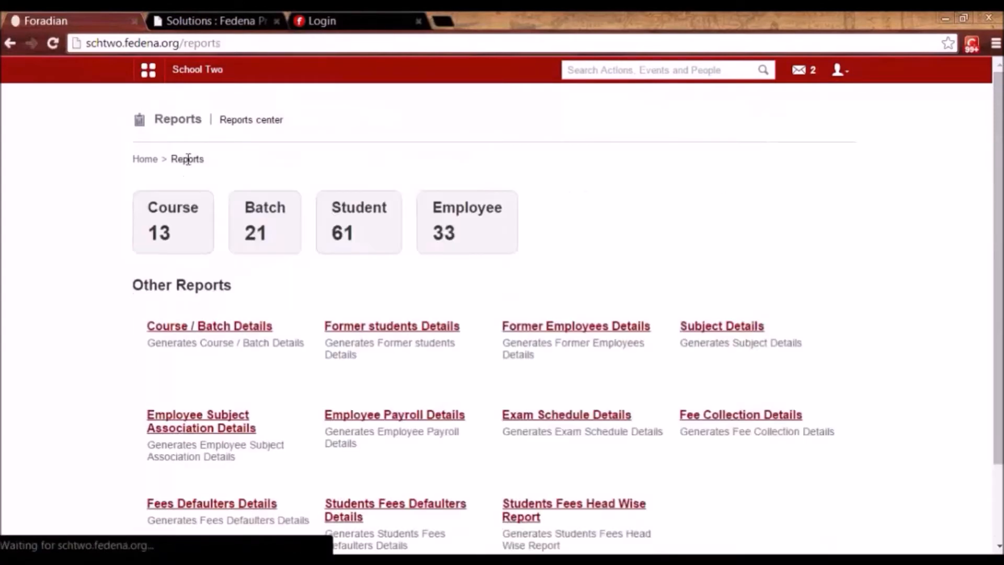
Display the 2014-12-12 finance transactions report with its 16960.00 grand total, then return to Finance.
click(146, 73)
click(503, 118)
click(215, 157)
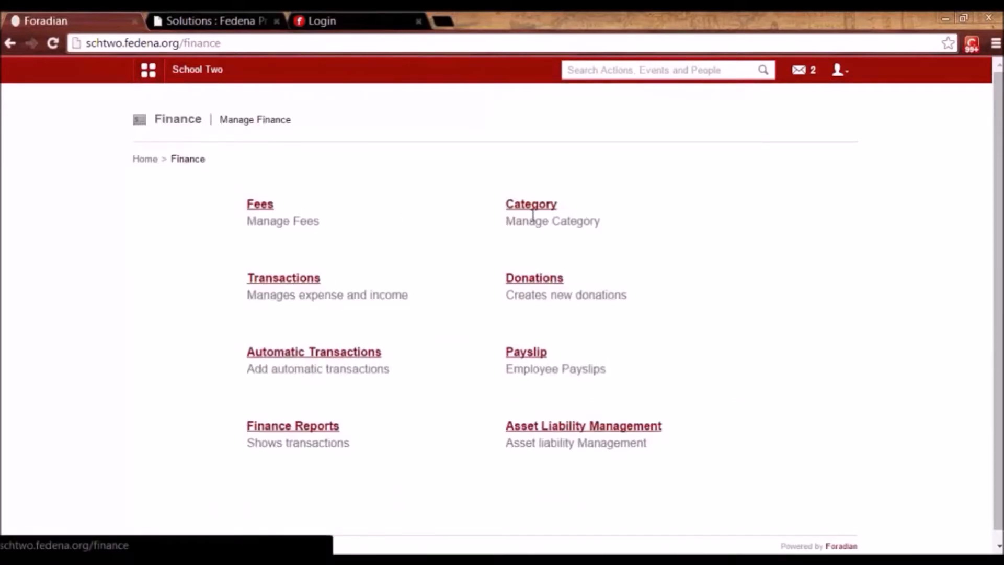
click(297, 425)
click(266, 209)
click(516, 287)
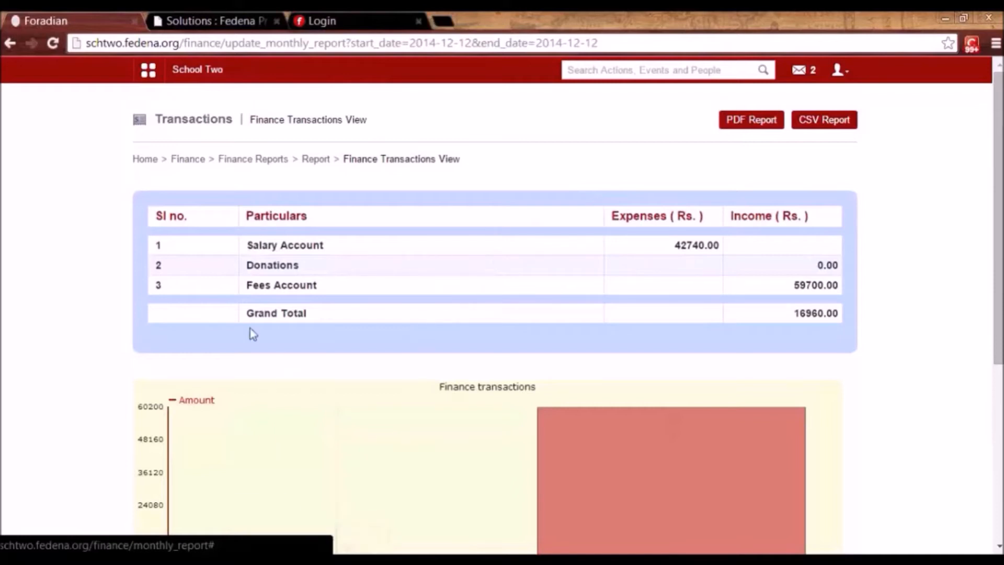
click(190, 162)
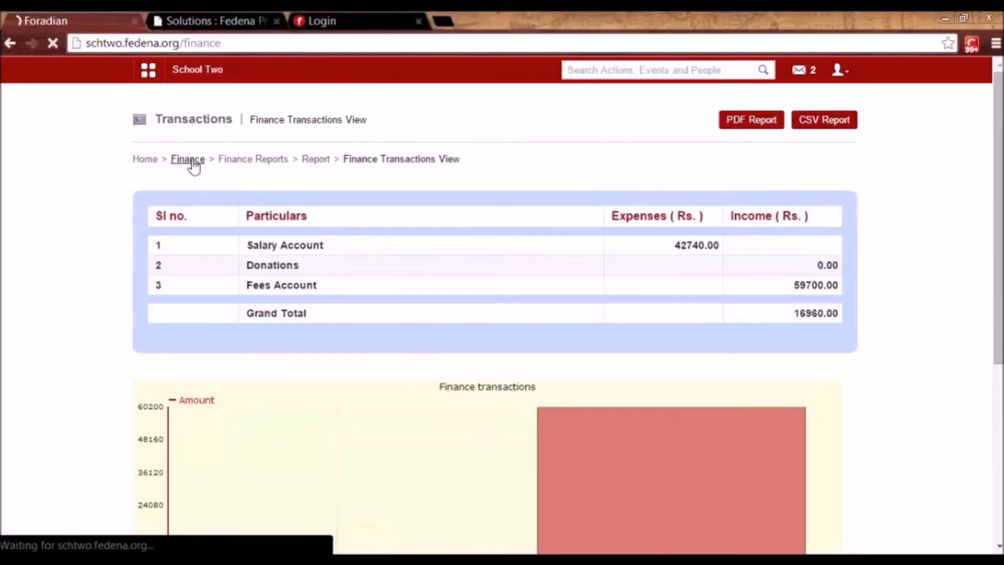
Browse the finance categories, peeking at the new-category form and Income Till now editor without saving.
click(529, 212)
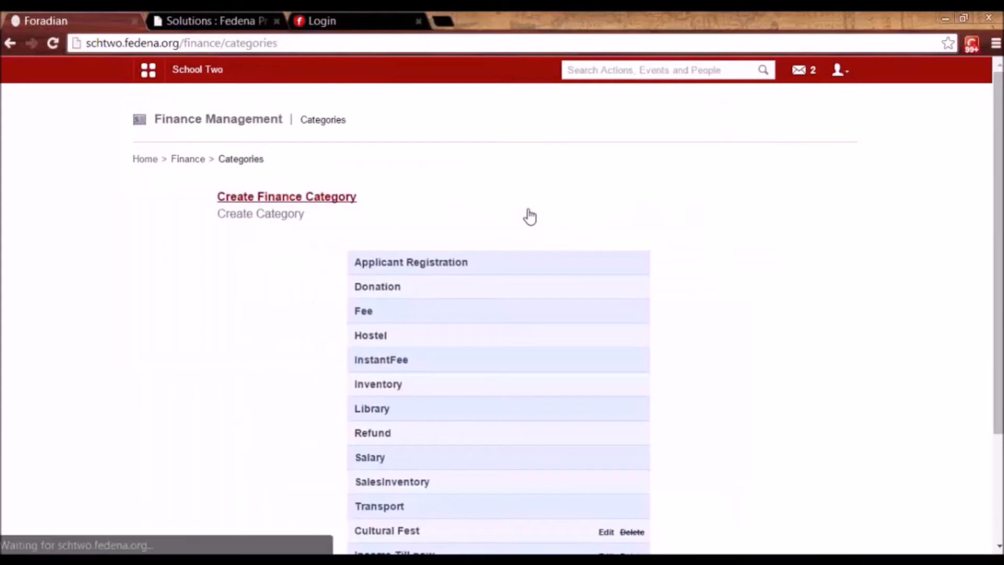
click(316, 198)
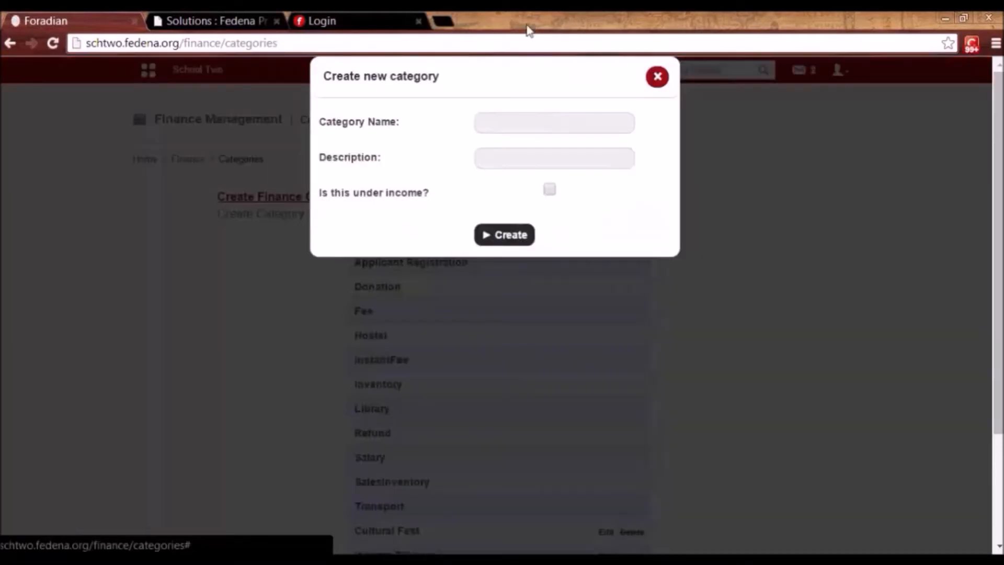
click(519, 122)
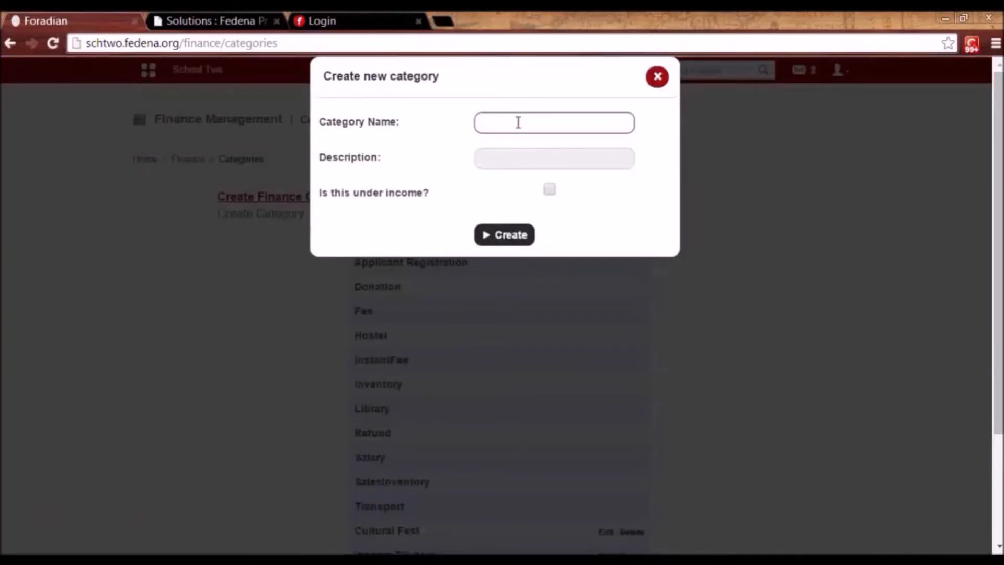
click(659, 79)
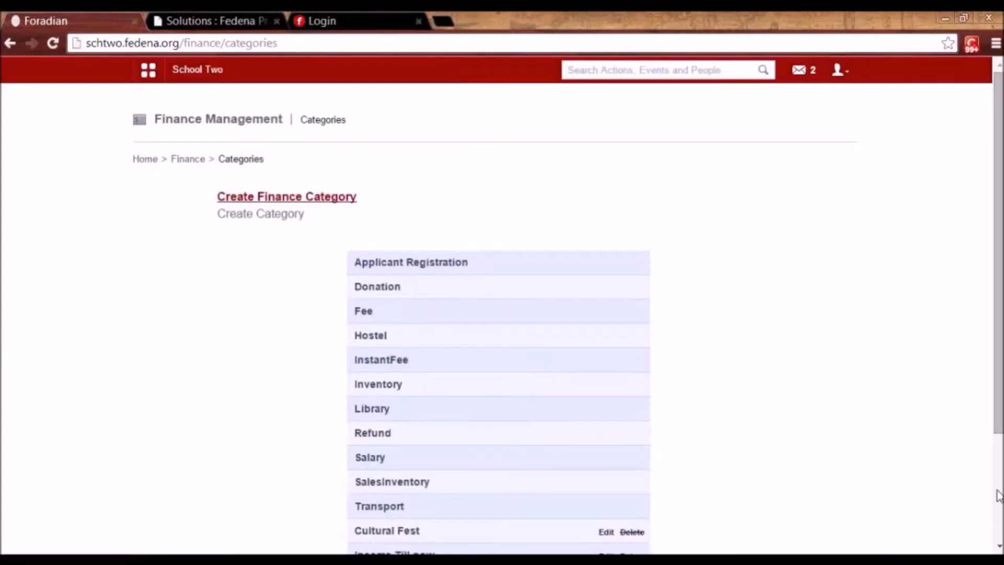
drag(1000, 429, 1000, 531)
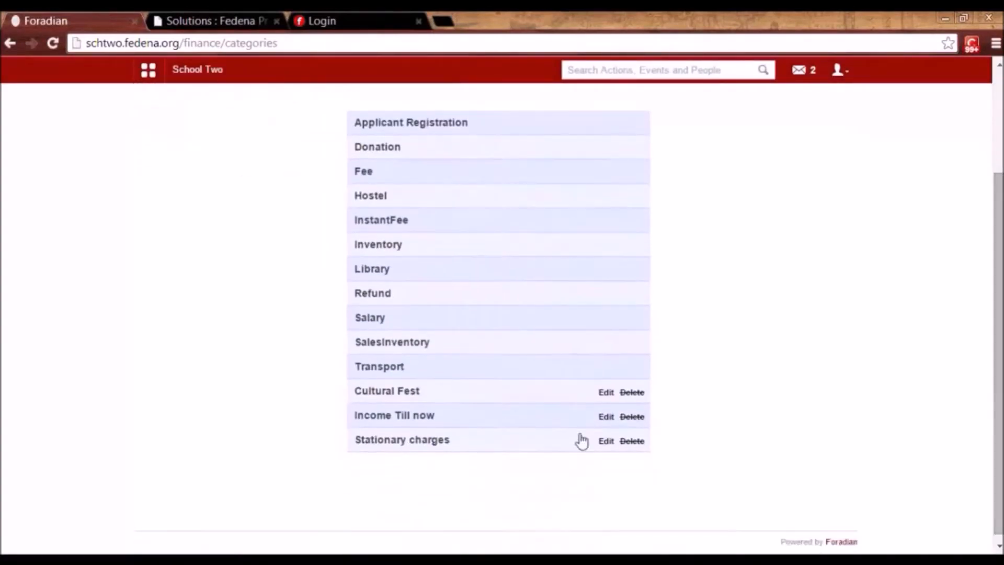
click(605, 416)
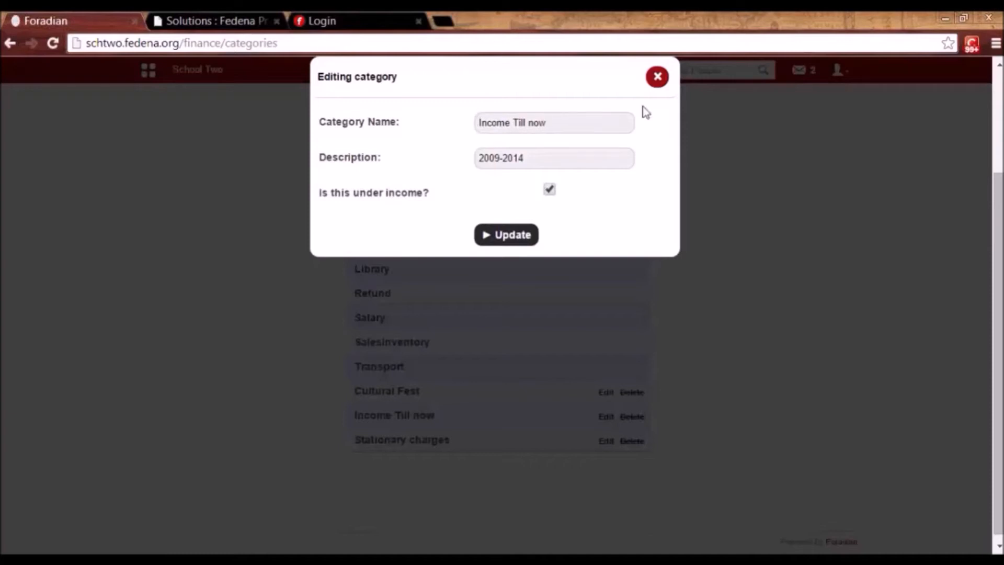
click(658, 78)
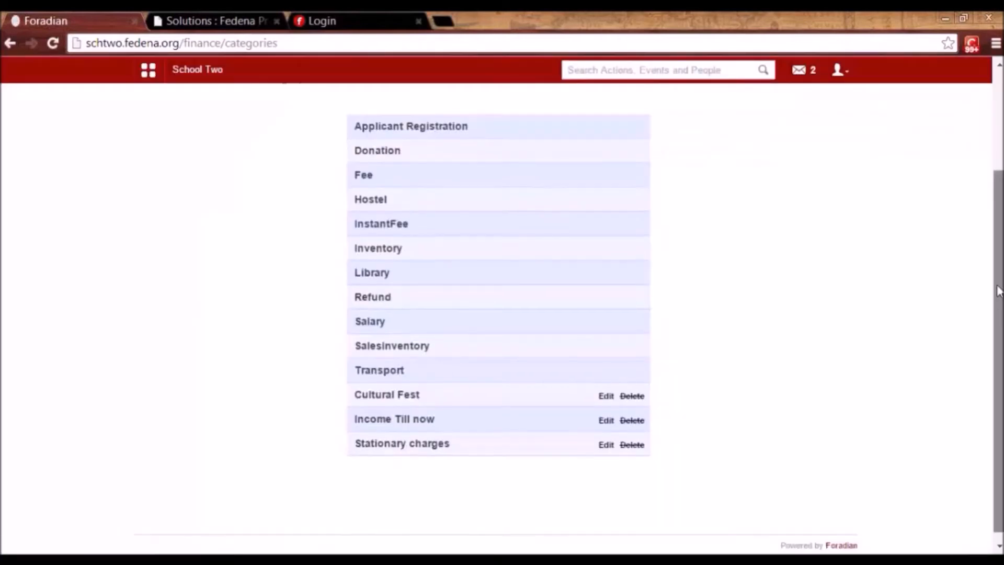
drag(997, 287, 986, 212)
Add a 12345 income titled 'Income account' under Income Till now, then return to Transactions.
click(183, 151)
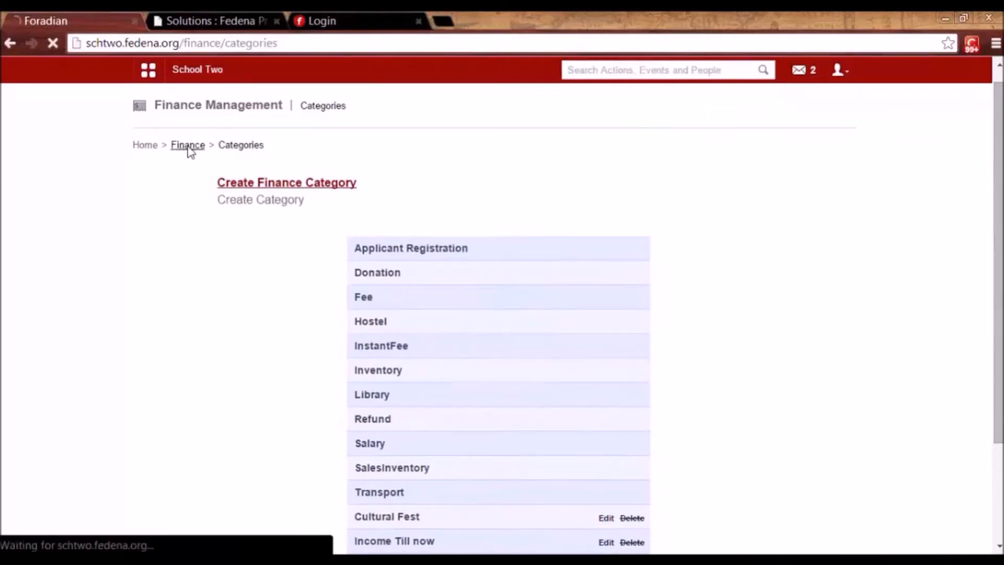
click(300, 281)
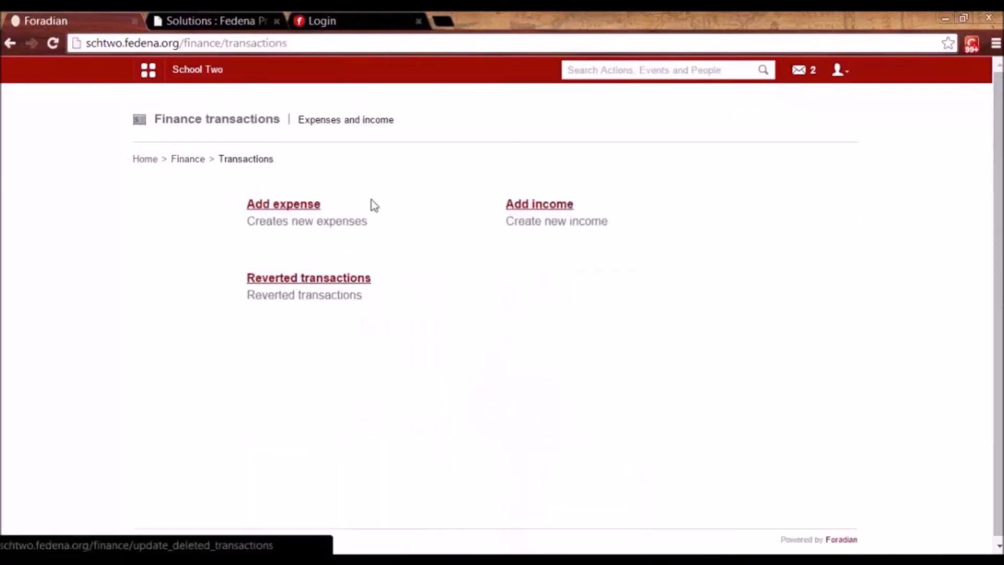
click(559, 204)
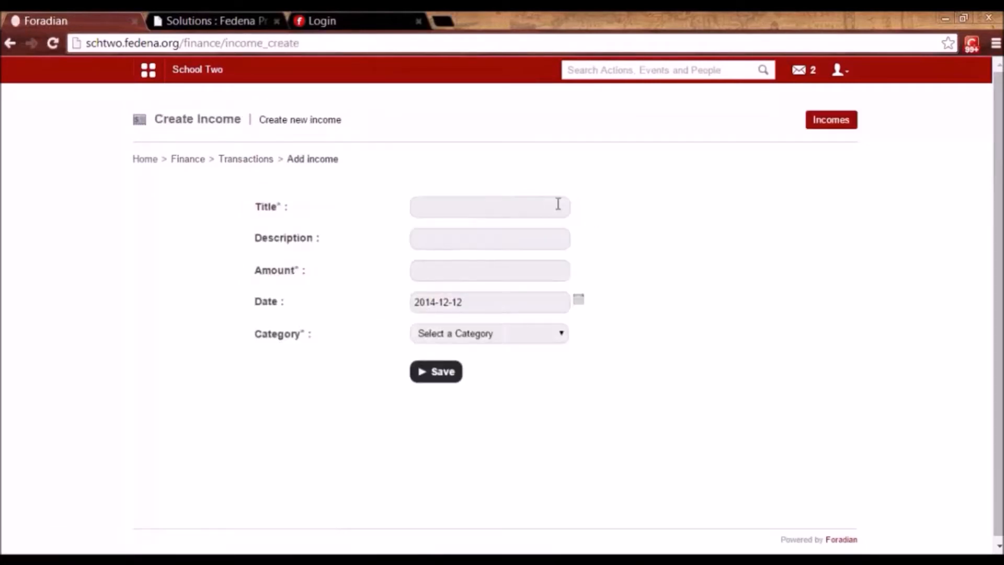
click(535, 339)
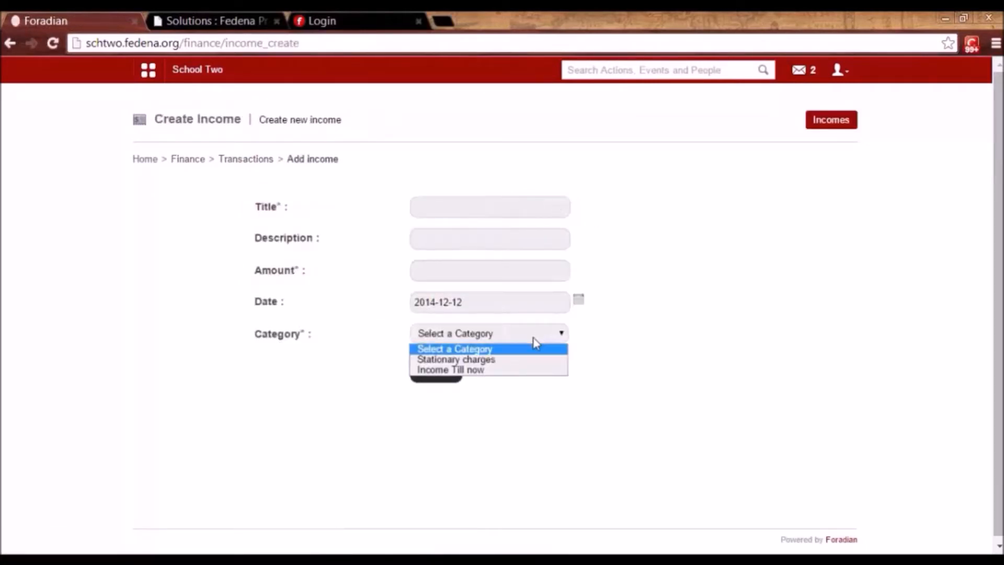
click(527, 373)
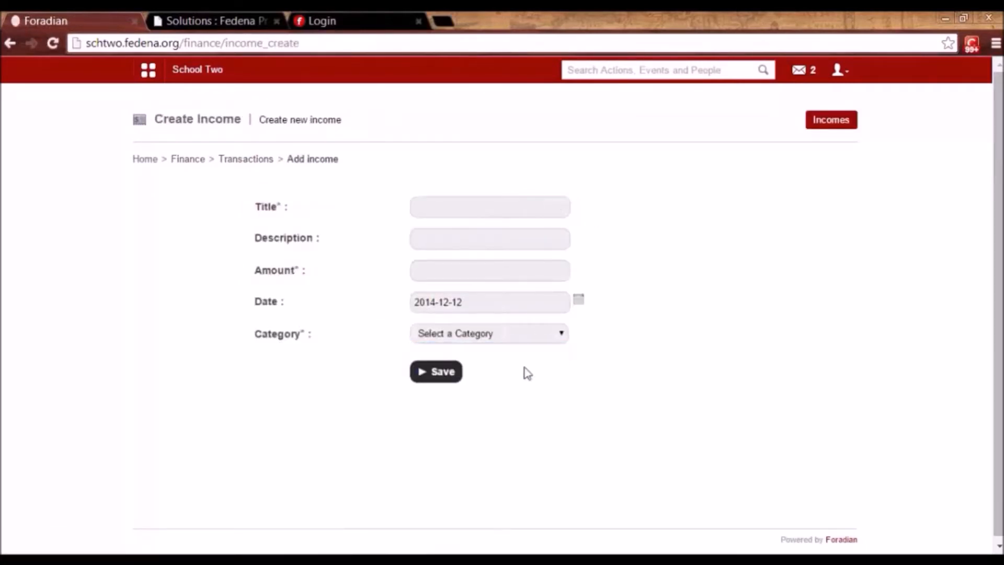
click(503, 204)
click(502, 204)
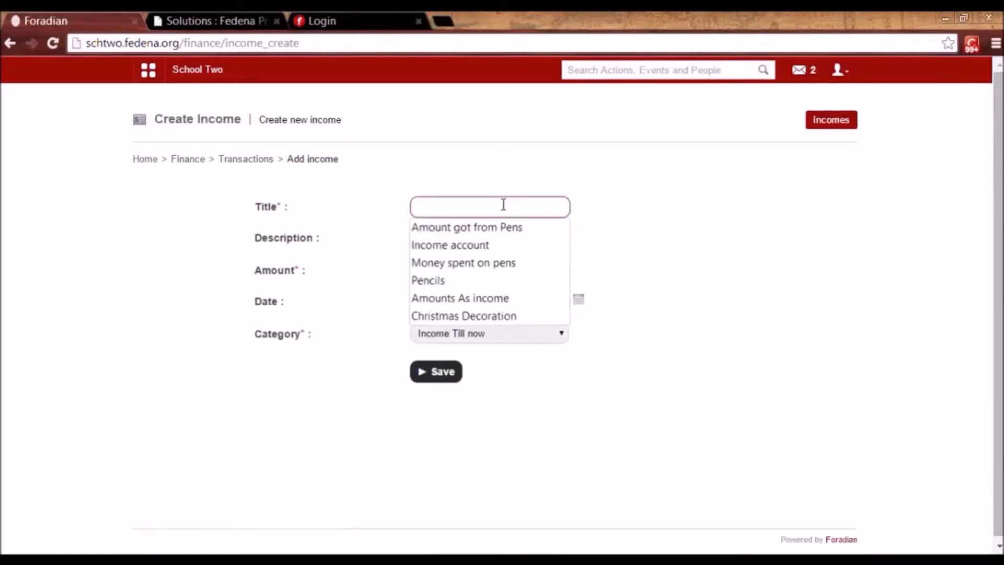
click(501, 245)
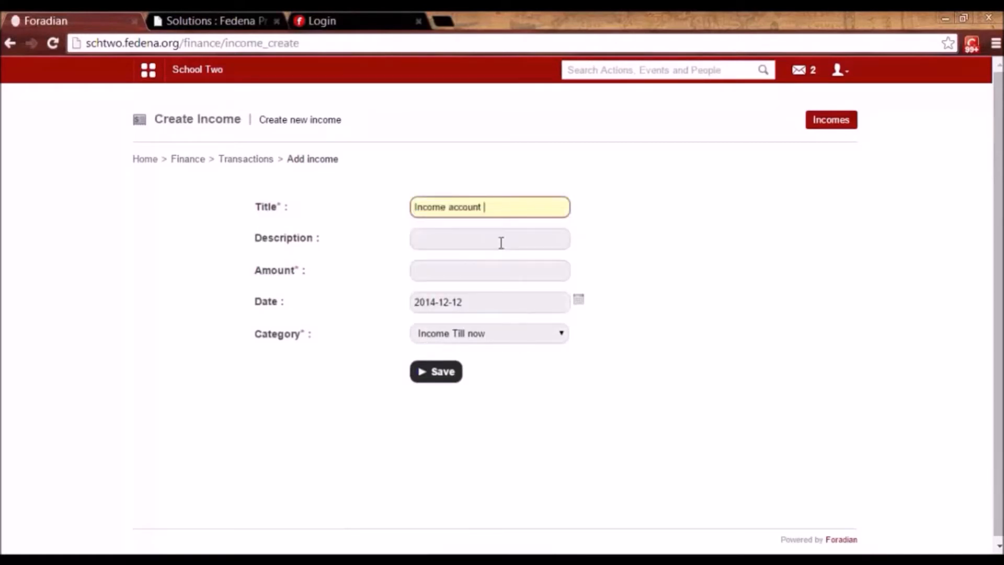
click(498, 269)
text(12345)
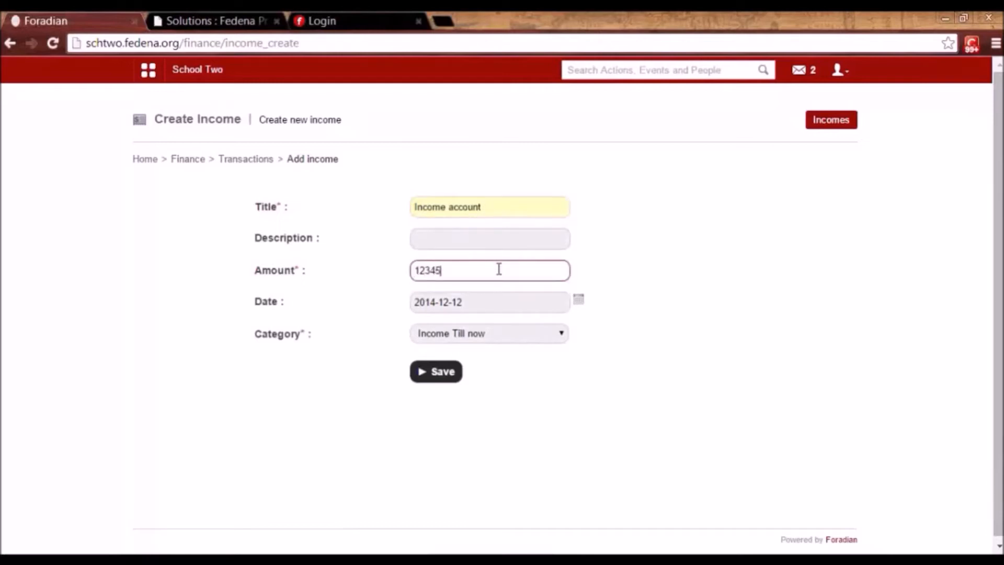
click(432, 380)
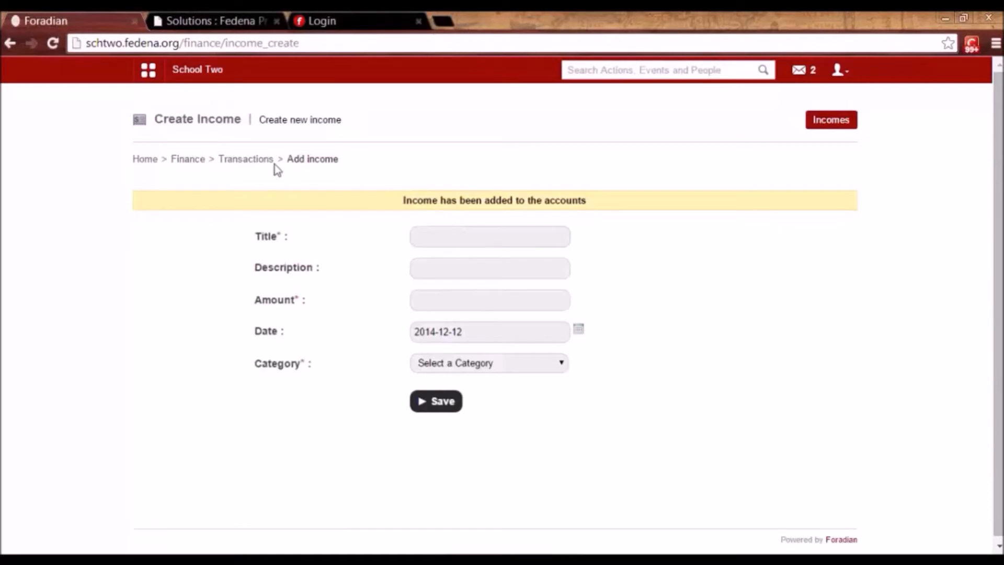
click(254, 164)
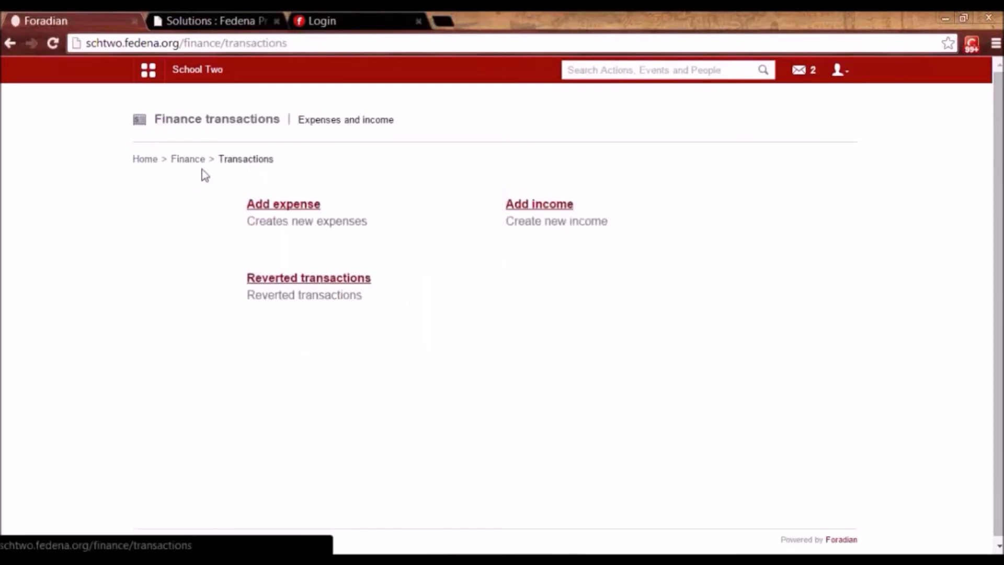
Redisplay the transactions report, confirming 12345.00 Income Till now and a 29305.00 grand total.
click(188, 160)
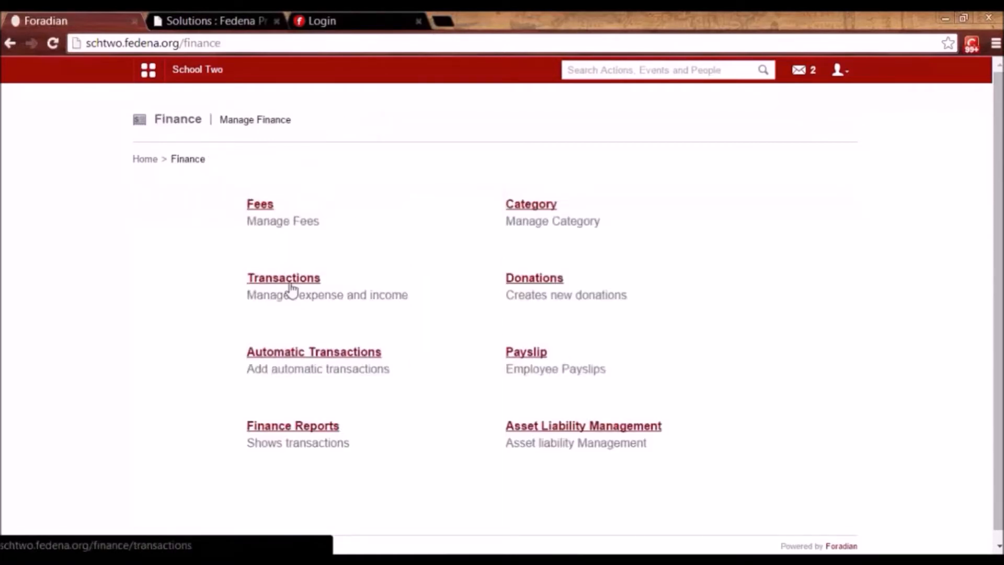
click(292, 427)
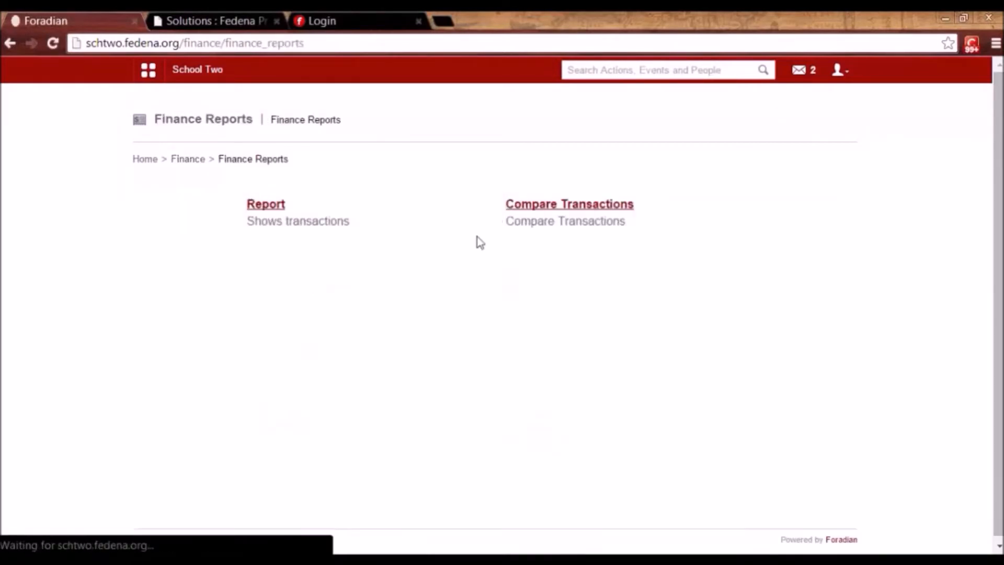
double_click(270, 219)
click(266, 209)
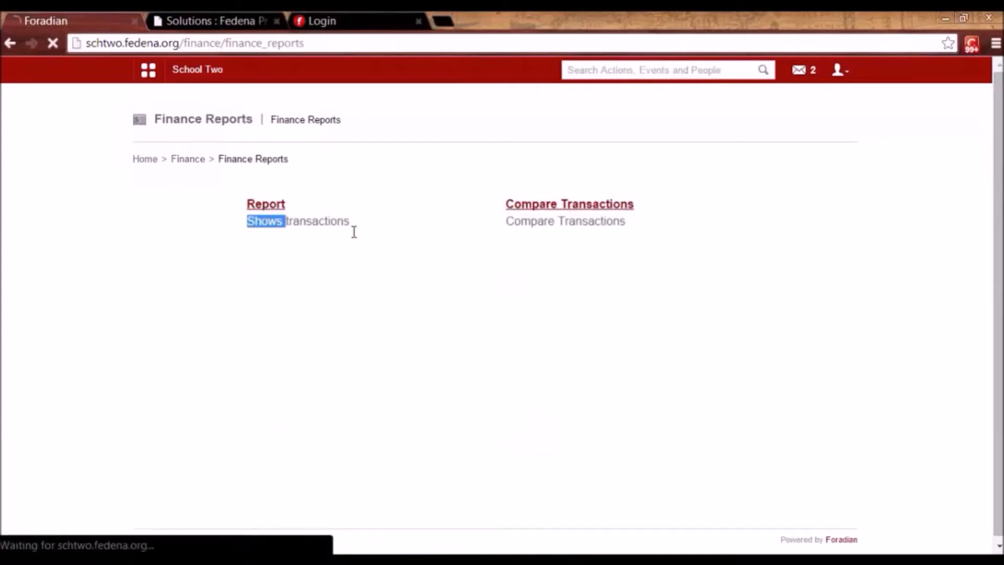
click(558, 277)
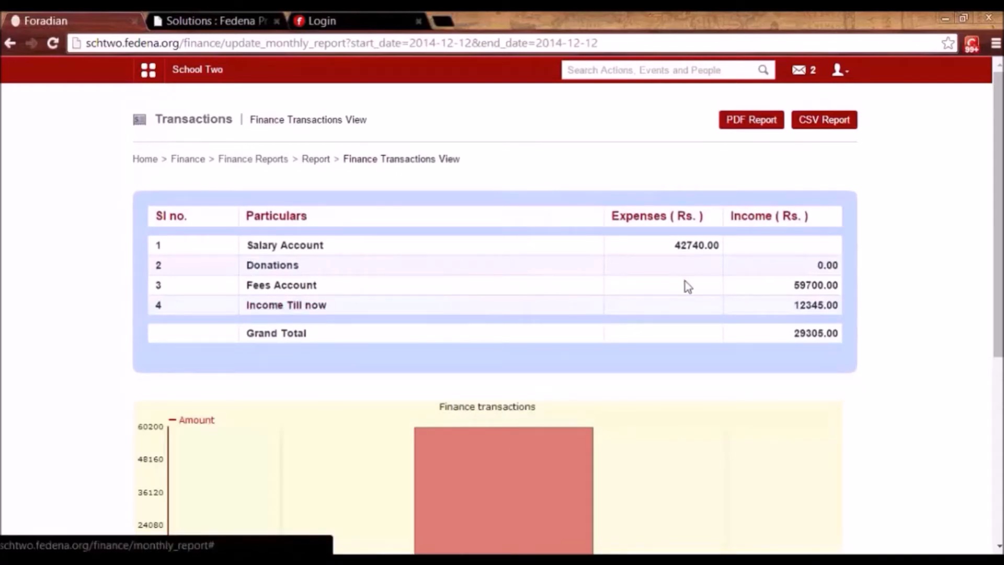
drag(793, 335, 843, 336)
click(843, 336)
click(196, 161)
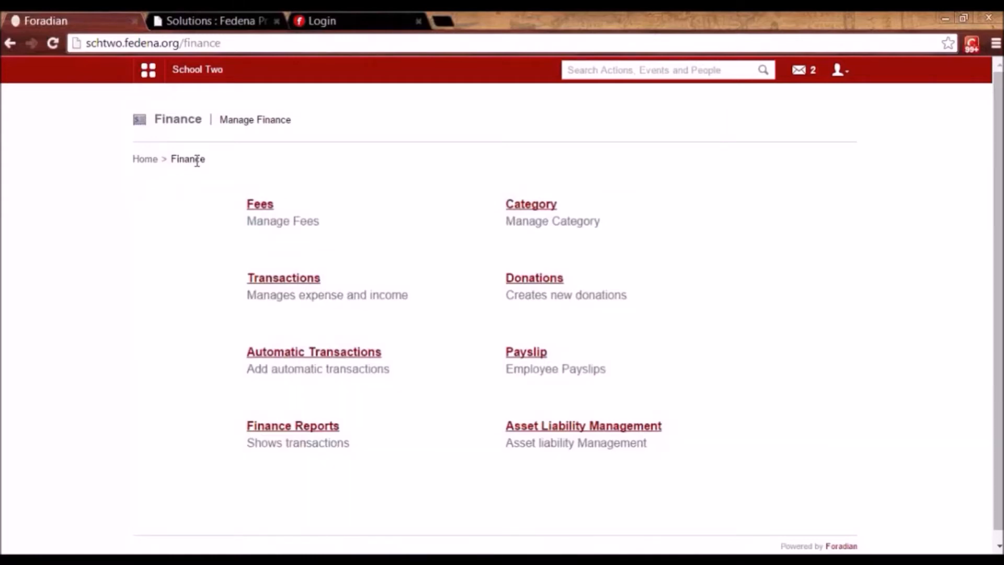
Open the Donation automatic transaction, keep category Donation at 5.00 percent, and close unsaved.
click(329, 356)
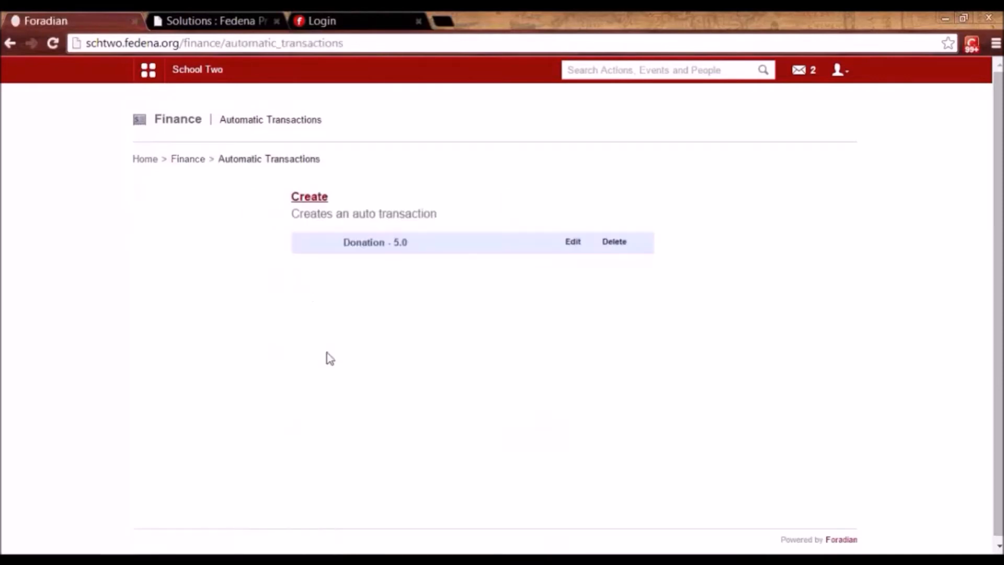
click(573, 244)
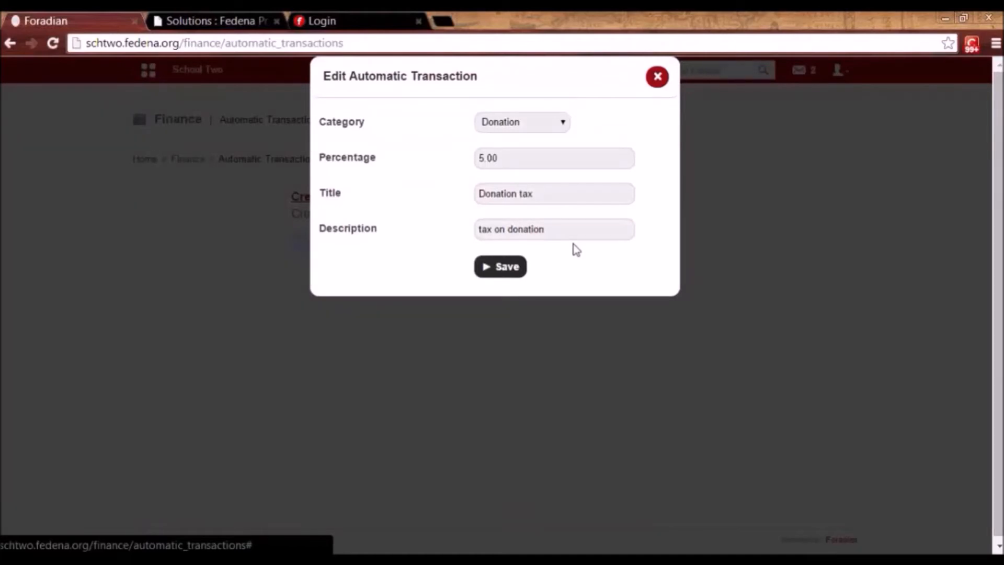
click(560, 120)
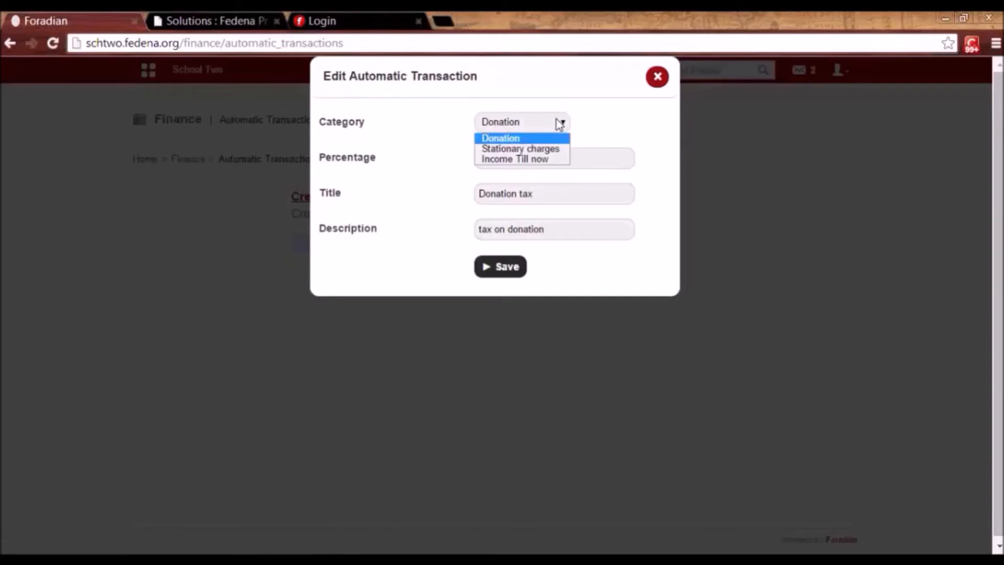
click(560, 124)
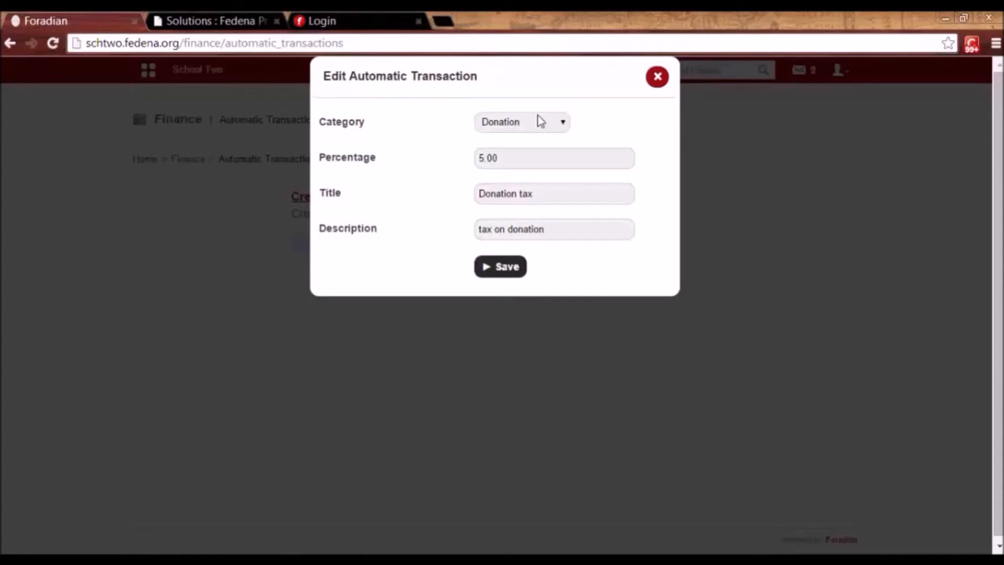
click(525, 122)
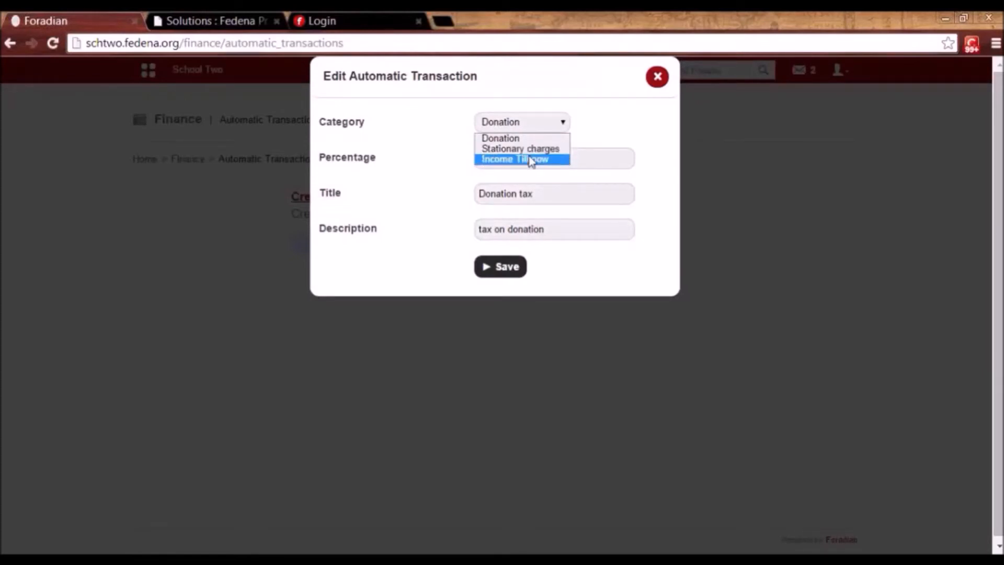
click(582, 157)
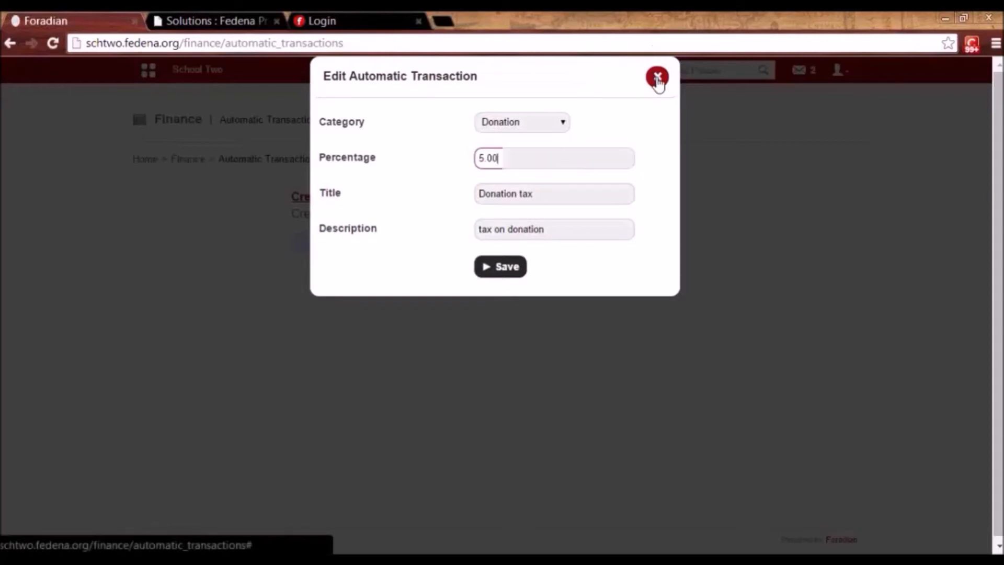
click(658, 79)
click(193, 159)
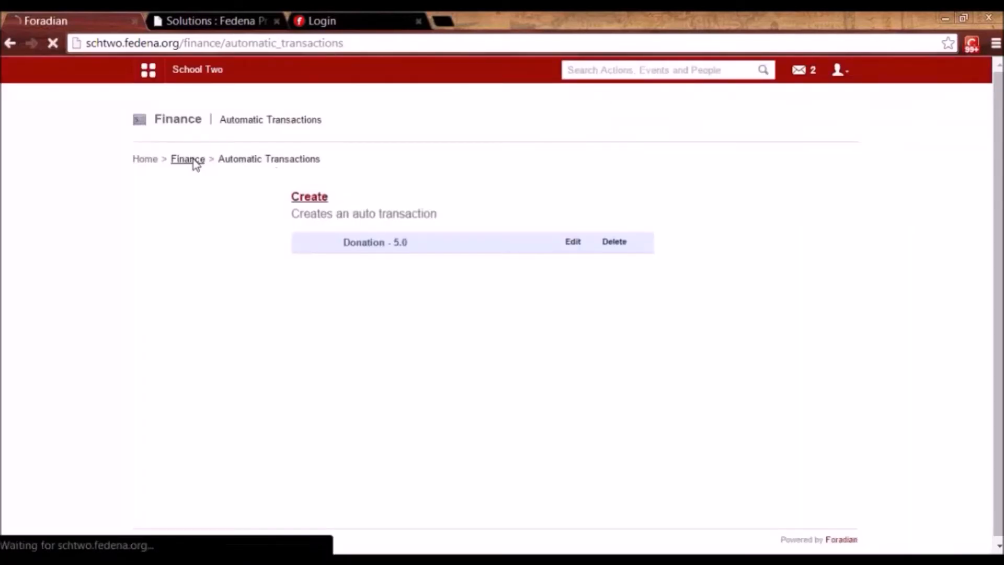
Add a 100.00 donation from a previously used donor, then return to Finance.
click(529, 281)
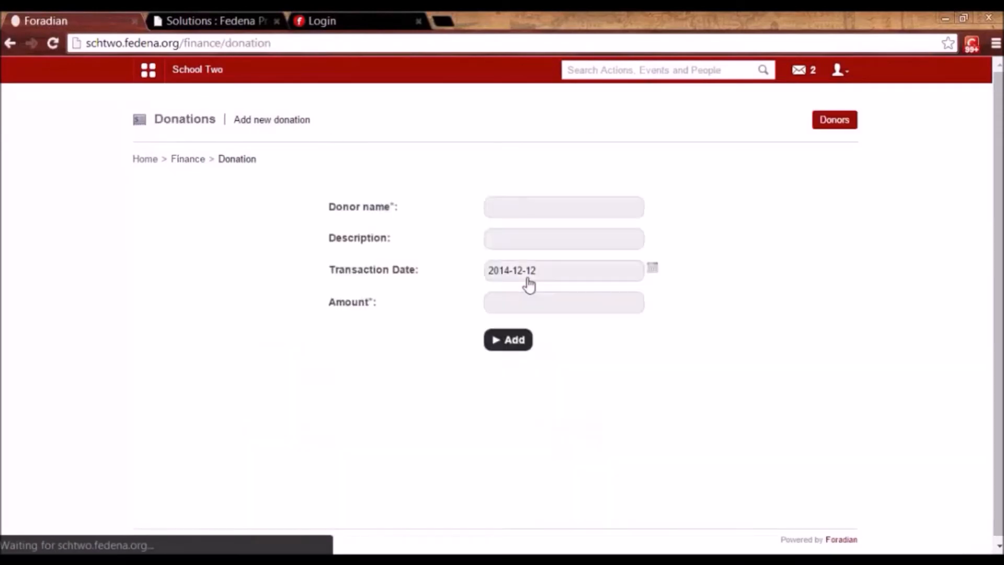
click(515, 207)
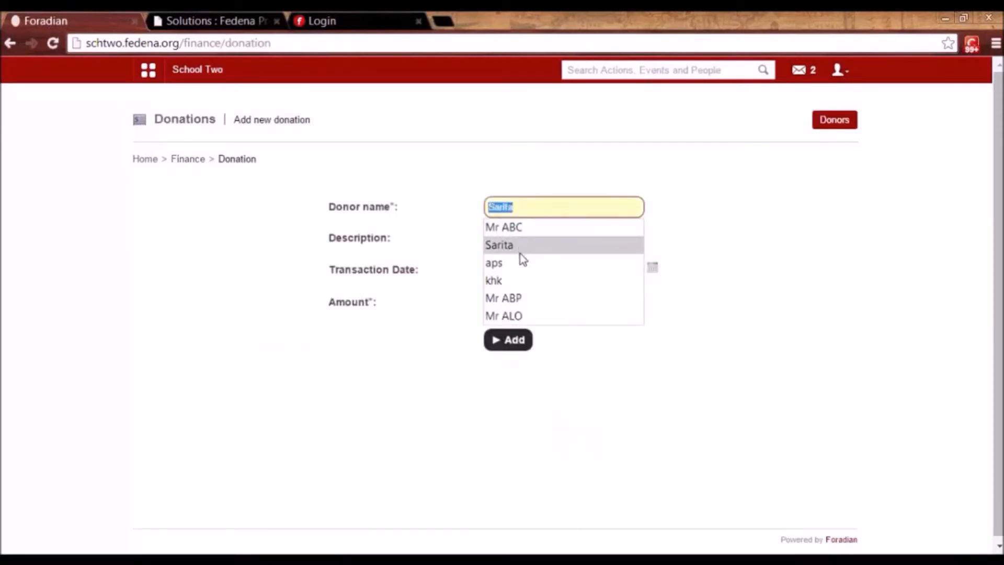
click(524, 298)
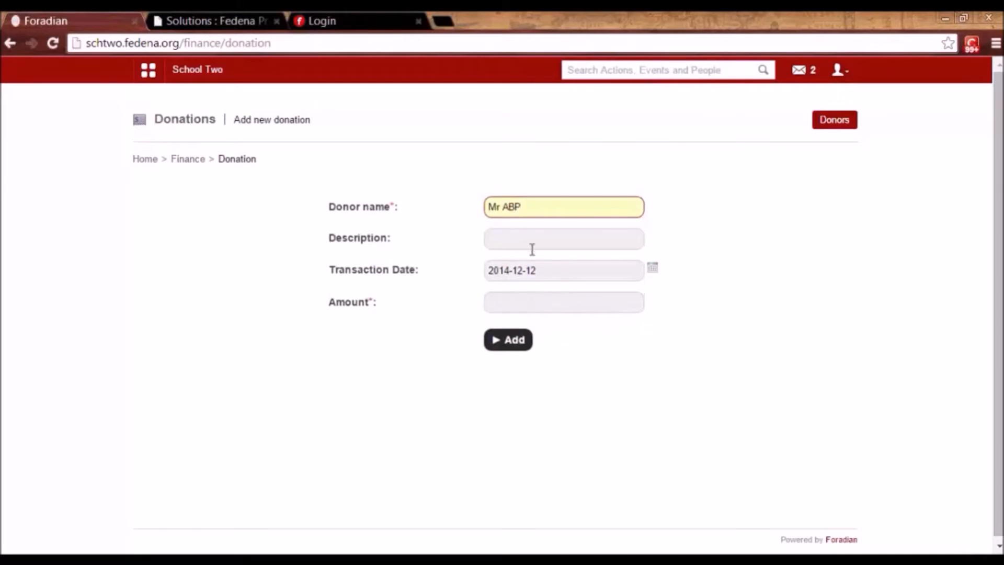
click(526, 303)
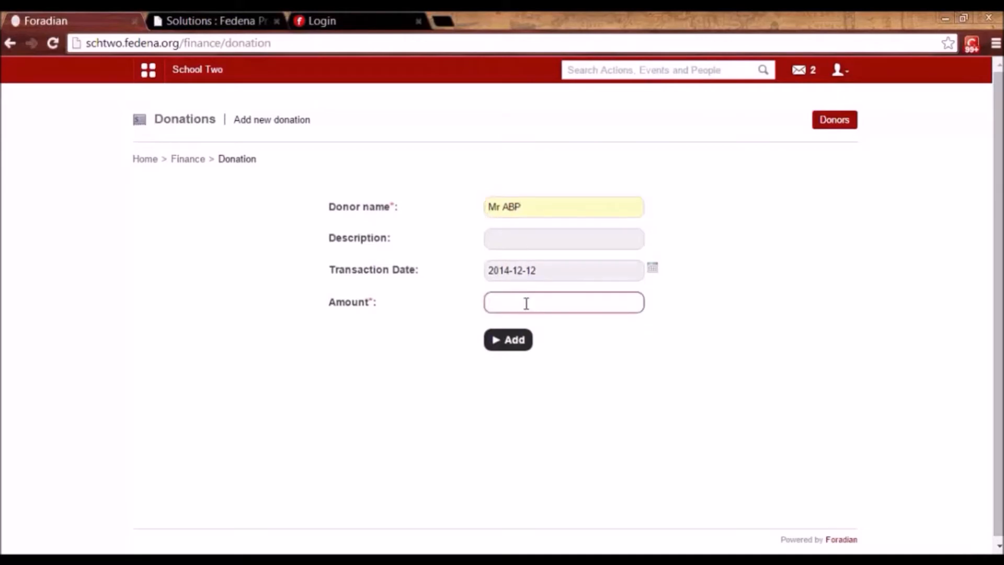
text(100)
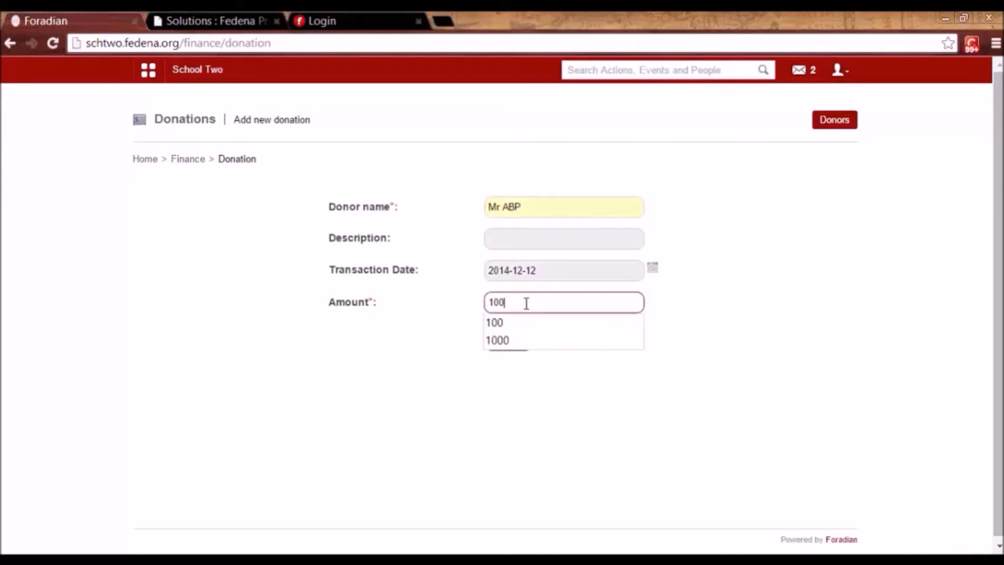
click(695, 352)
click(522, 353)
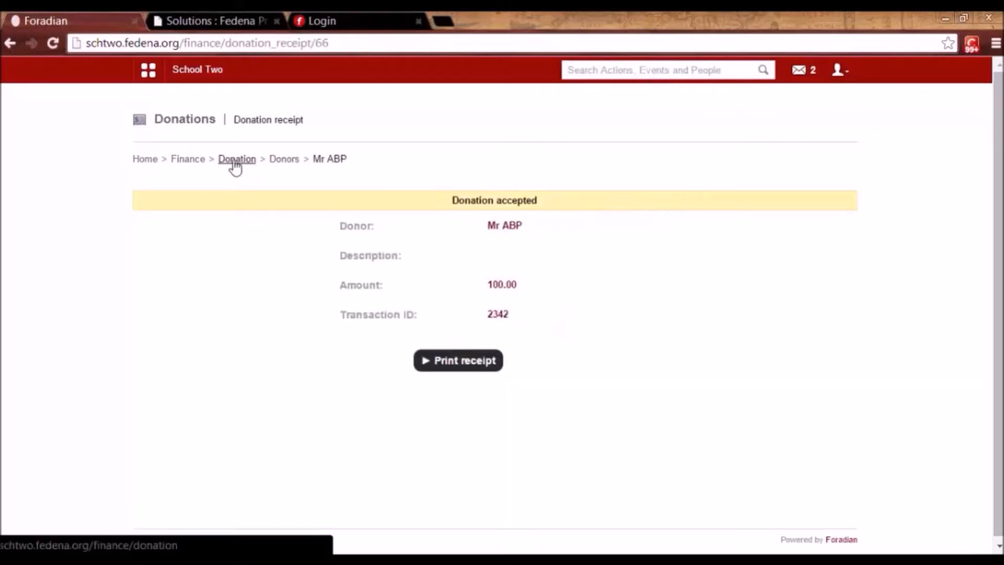
click(200, 164)
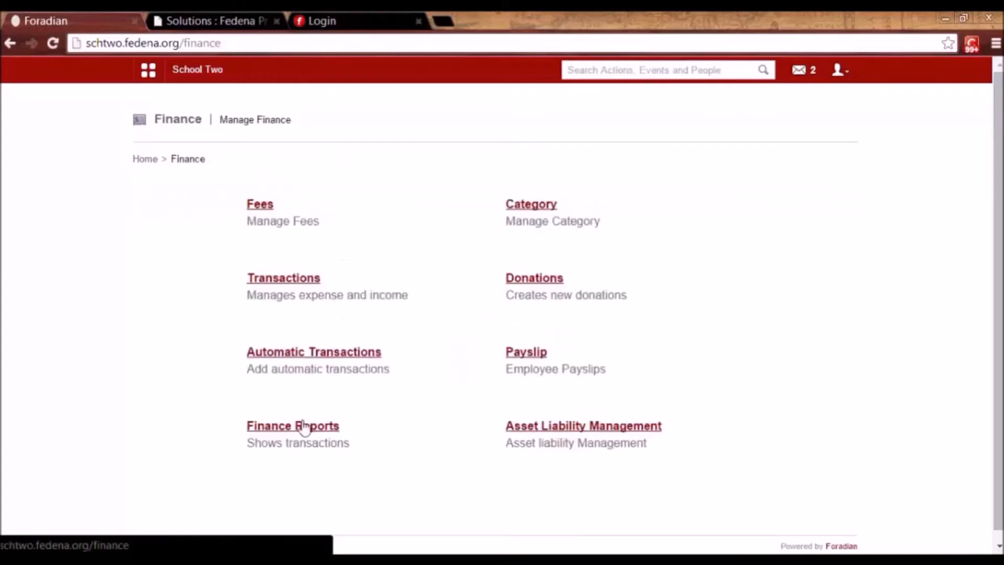
click(301, 427)
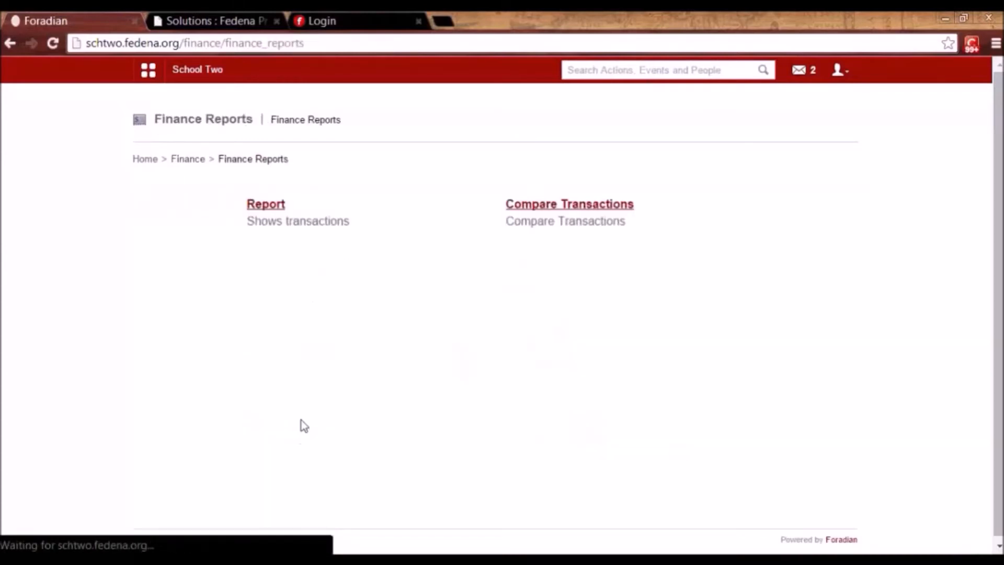
click(266, 204)
click(560, 284)
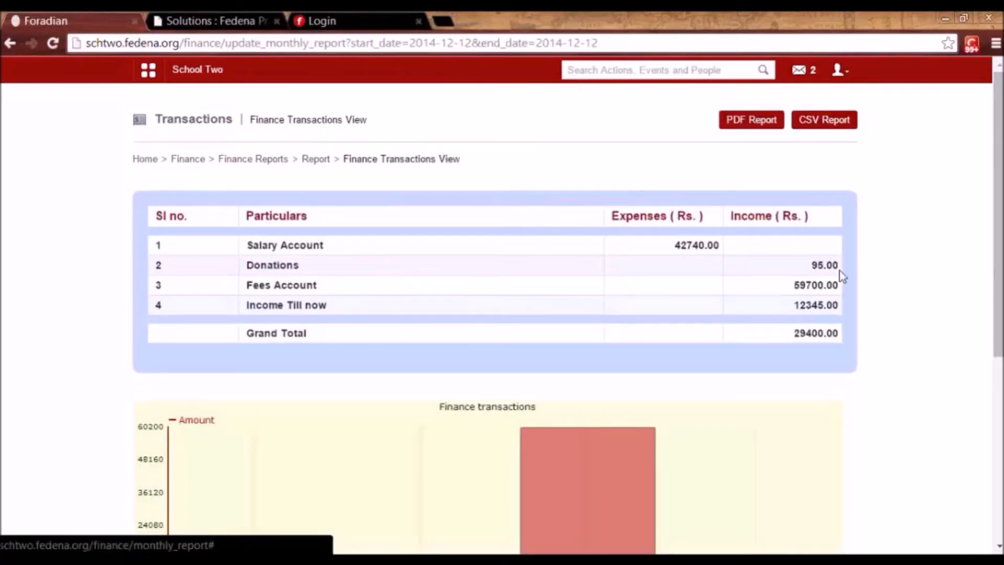
click(279, 268)
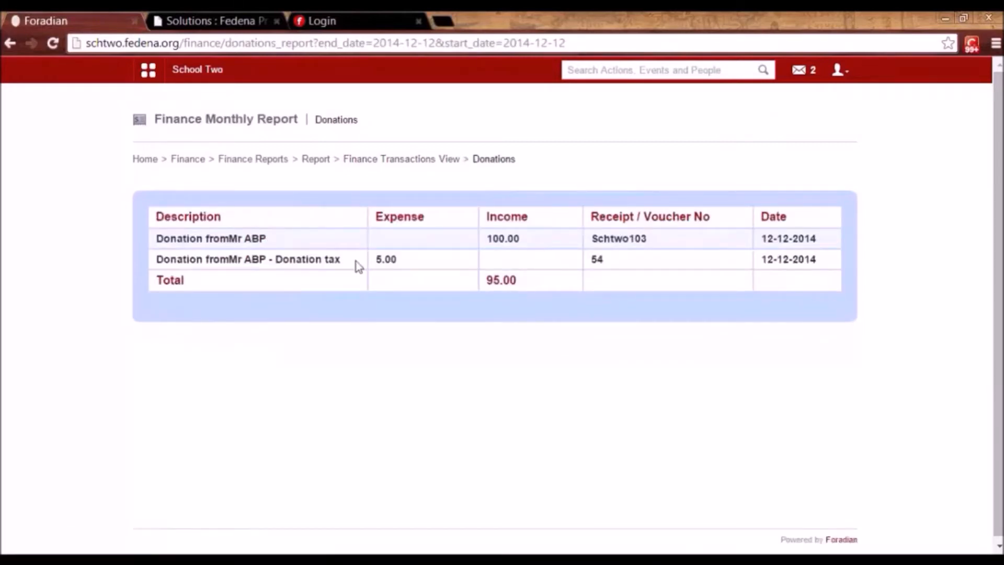
drag(404, 262, 378, 261)
click(379, 262)
click(183, 163)
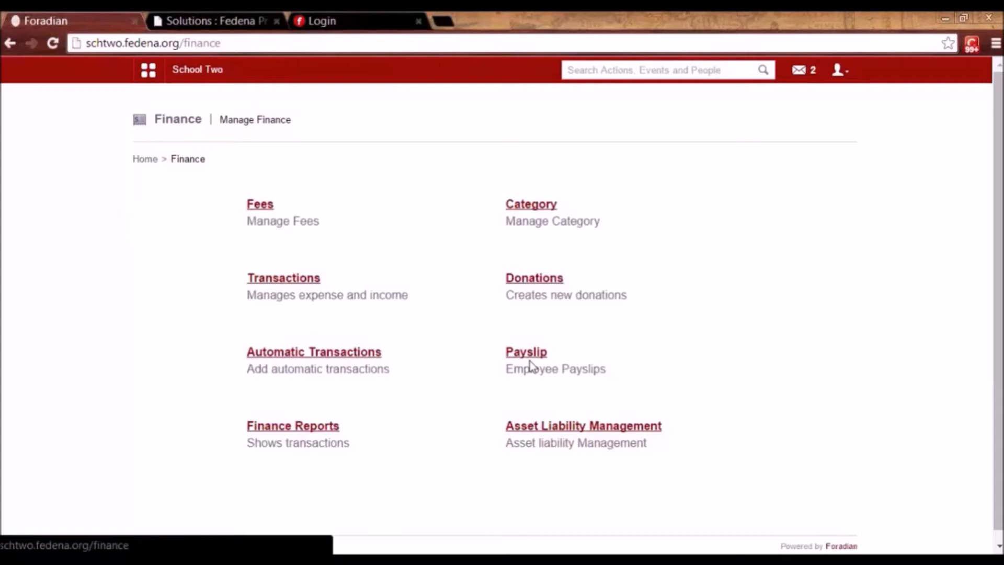
Review the asset list, opening the Rs. 100000.00 Furniture asset without changes.
click(582, 427)
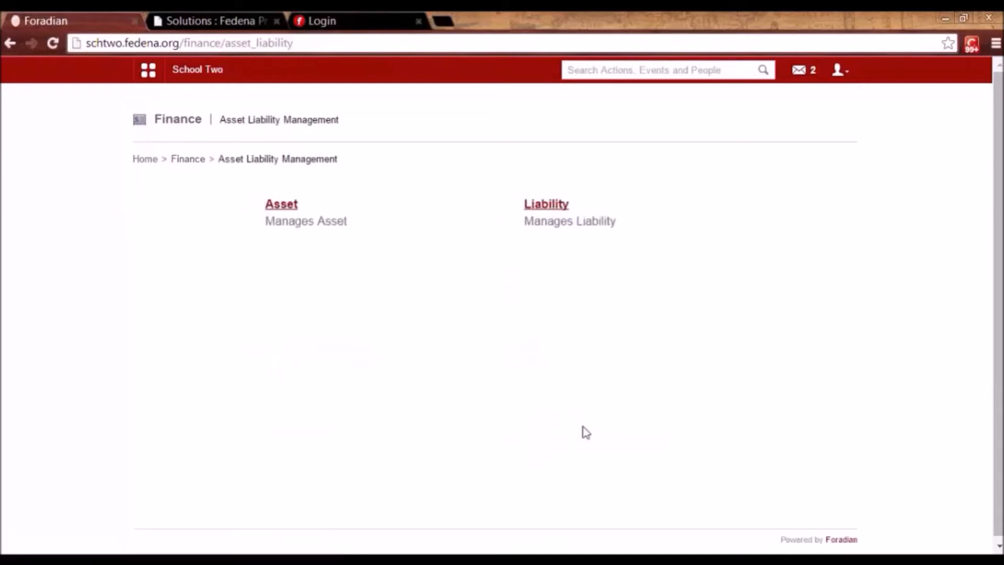
click(286, 208)
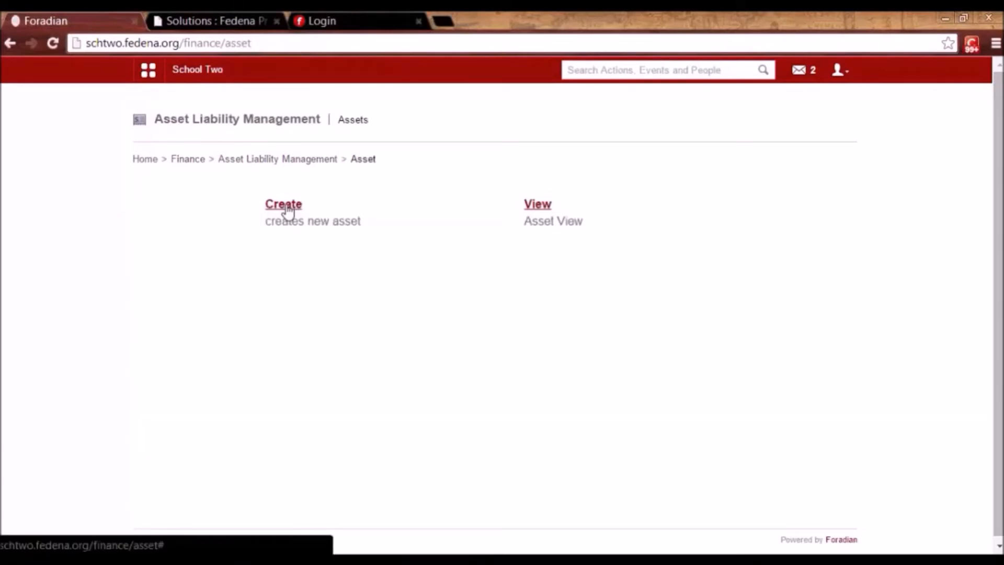
click(540, 206)
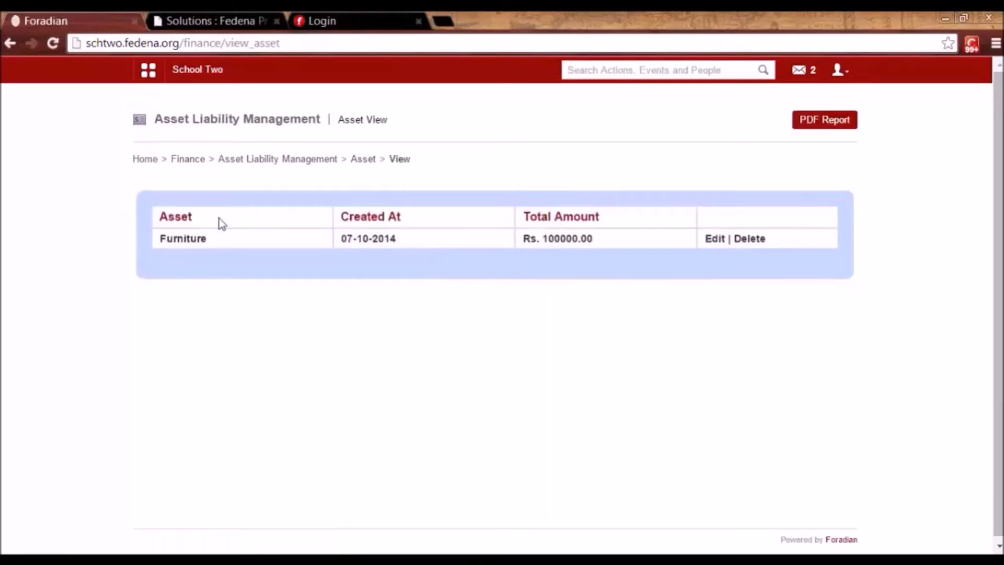
click(712, 242)
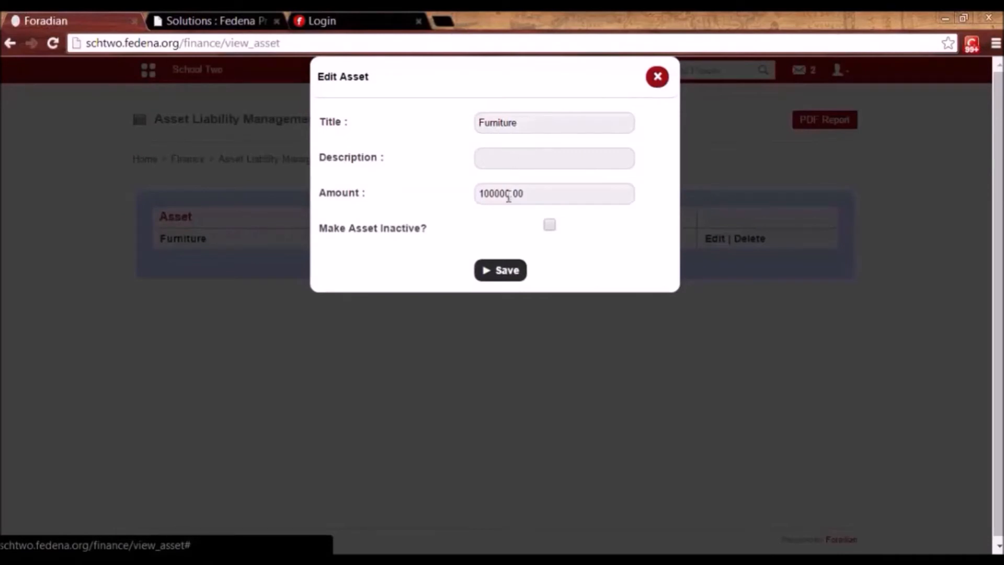
click(660, 80)
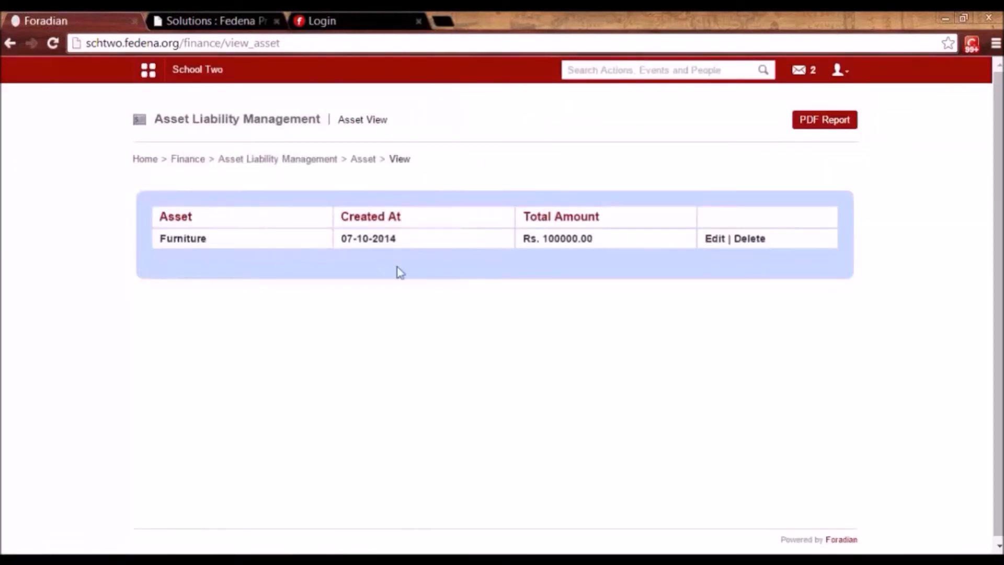
click(188, 163)
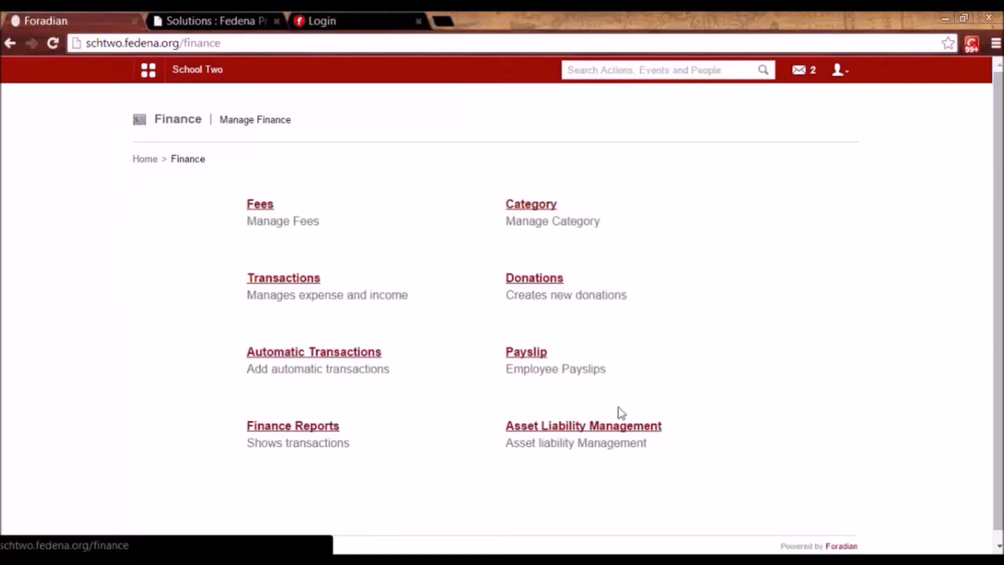
click(596, 426)
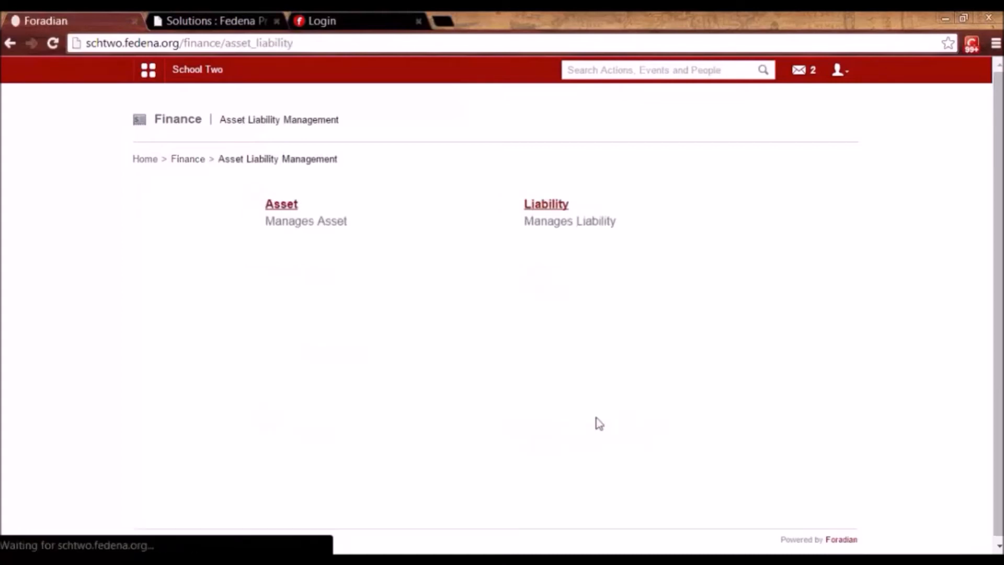
click(285, 209)
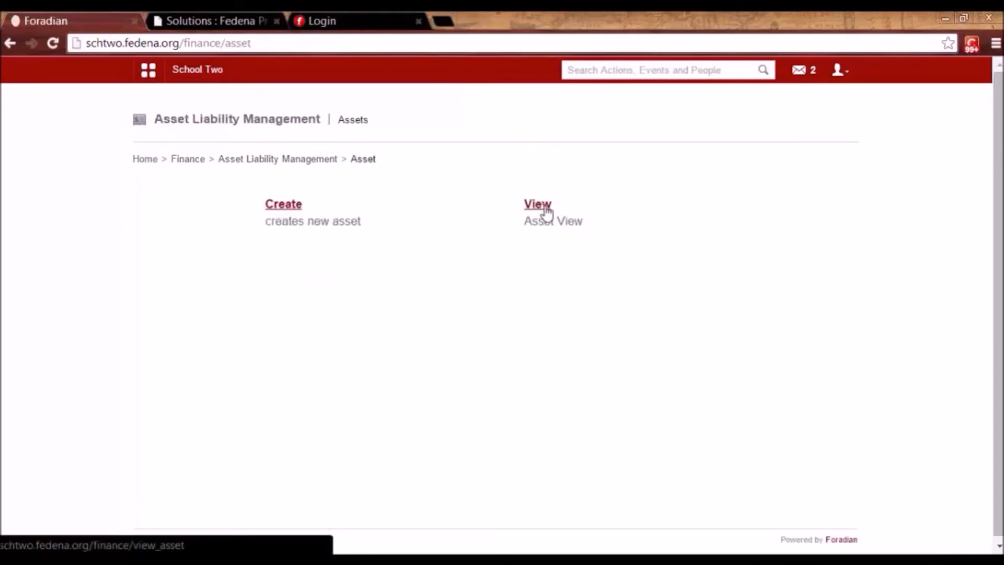
click(542, 207)
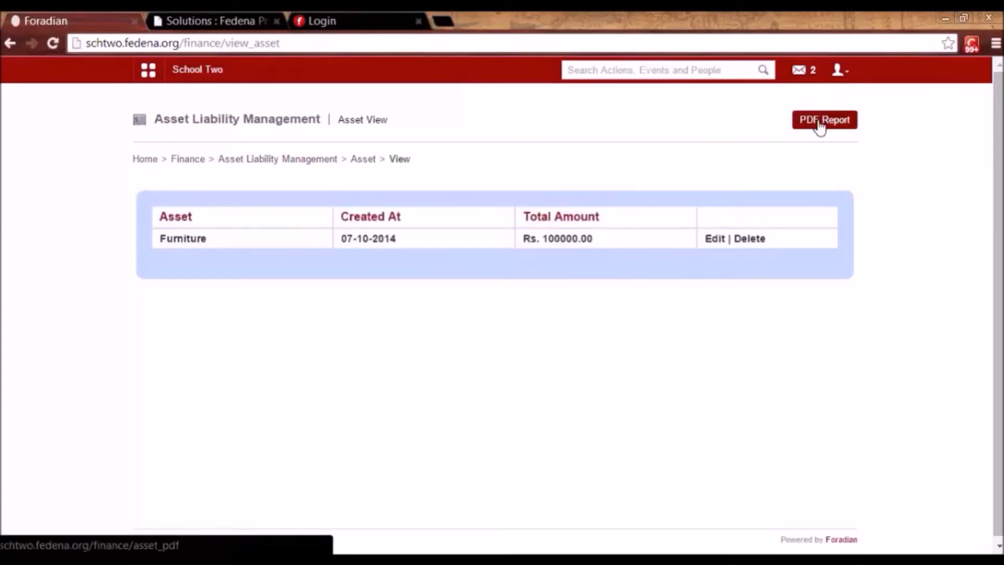
click(191, 161)
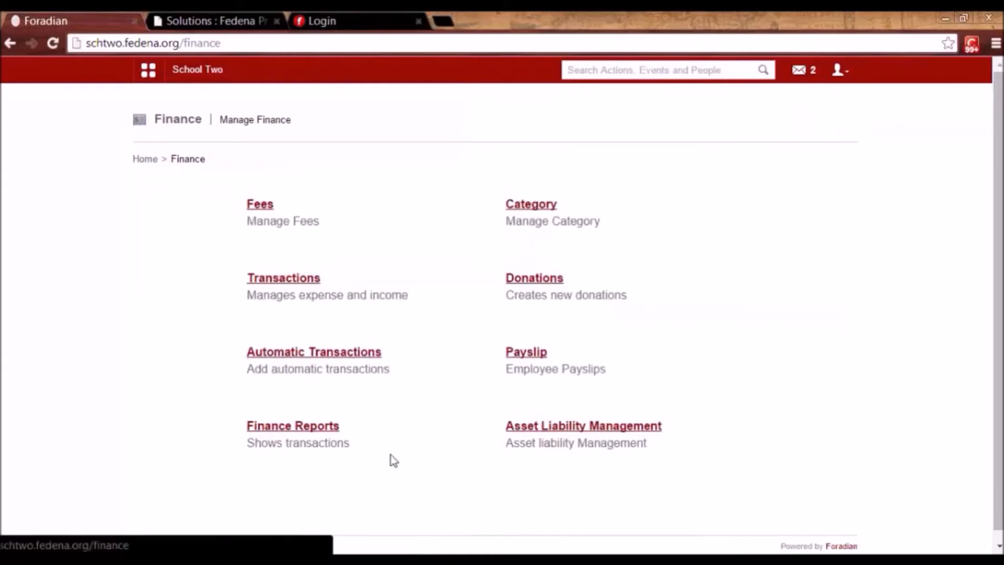
Open the Examination module from the Academics group of the module menu.
click(154, 74)
click(257, 105)
click(257, 106)
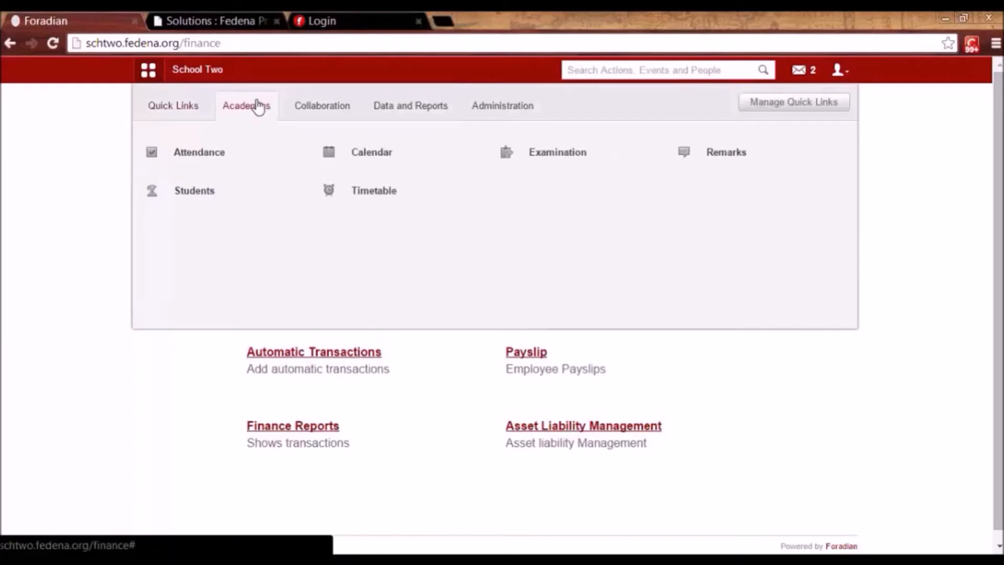
click(554, 172)
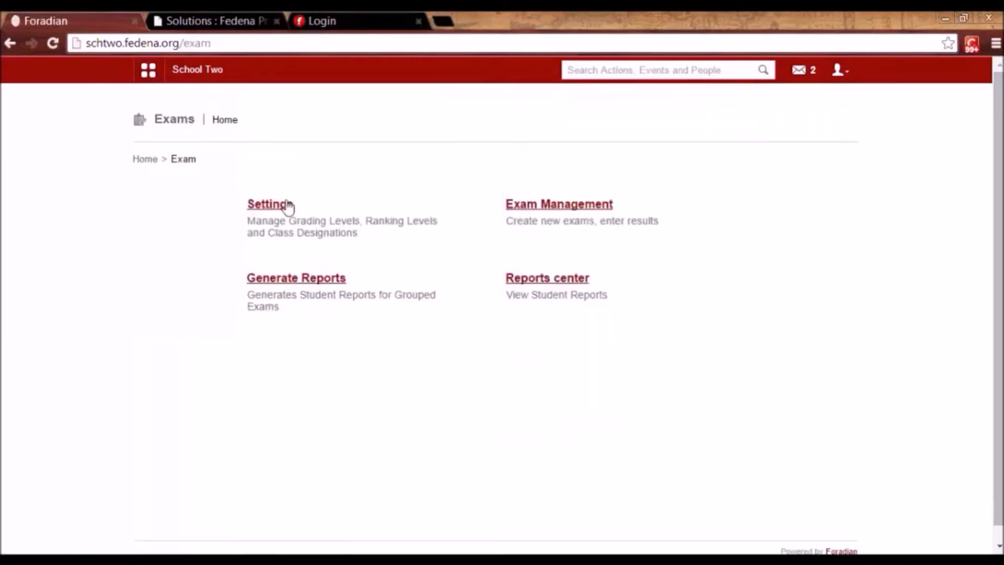
Open exam Settings and view the common batch's grading levels A to F.
click(260, 208)
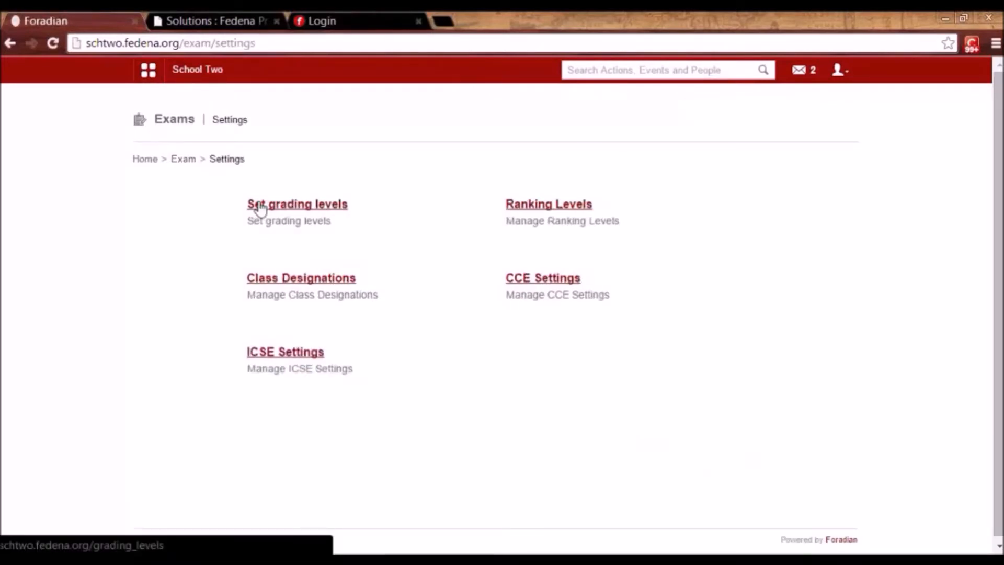
click(299, 206)
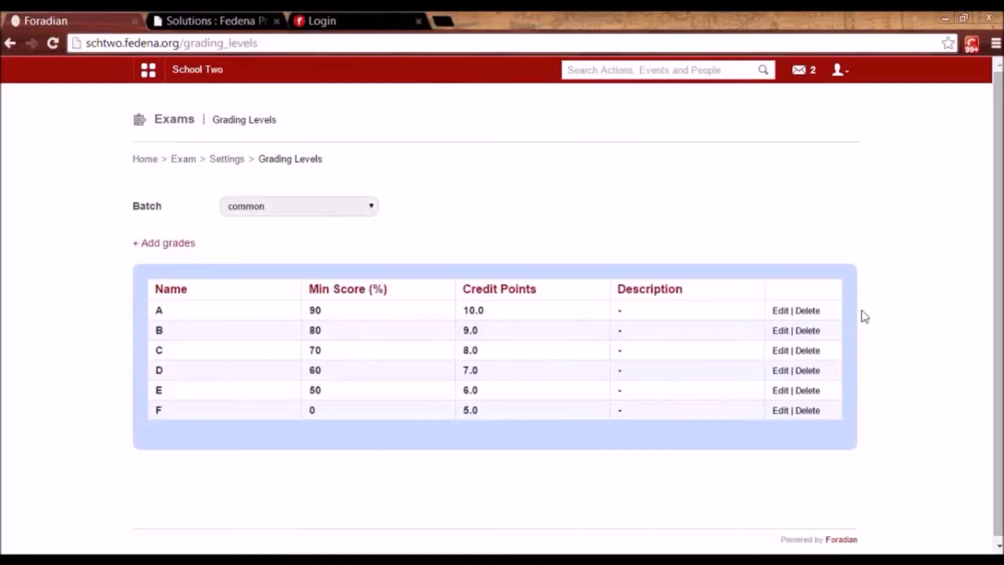
Open grade A's edit form and close it without saving changes.
click(784, 314)
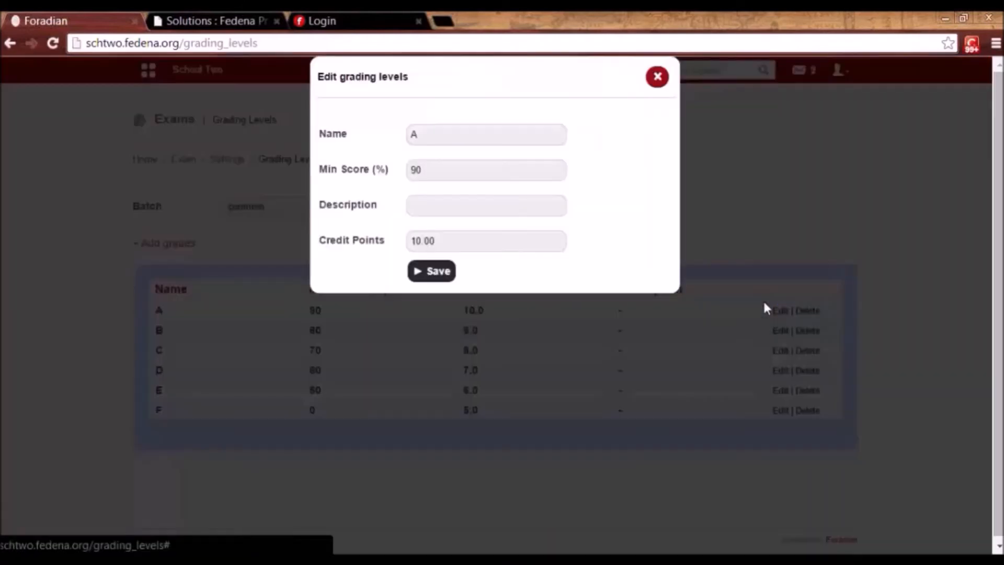
click(418, 134)
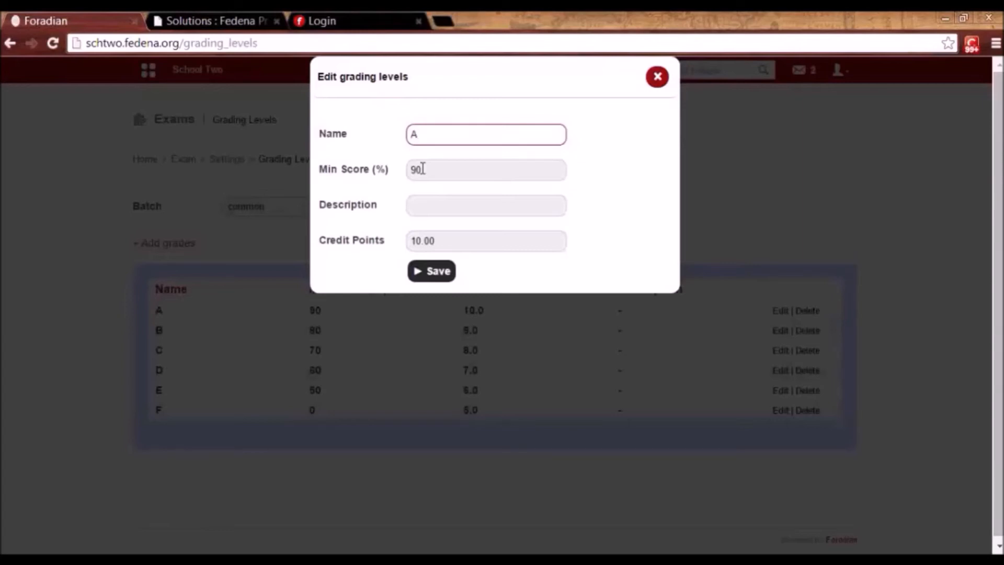
click(657, 76)
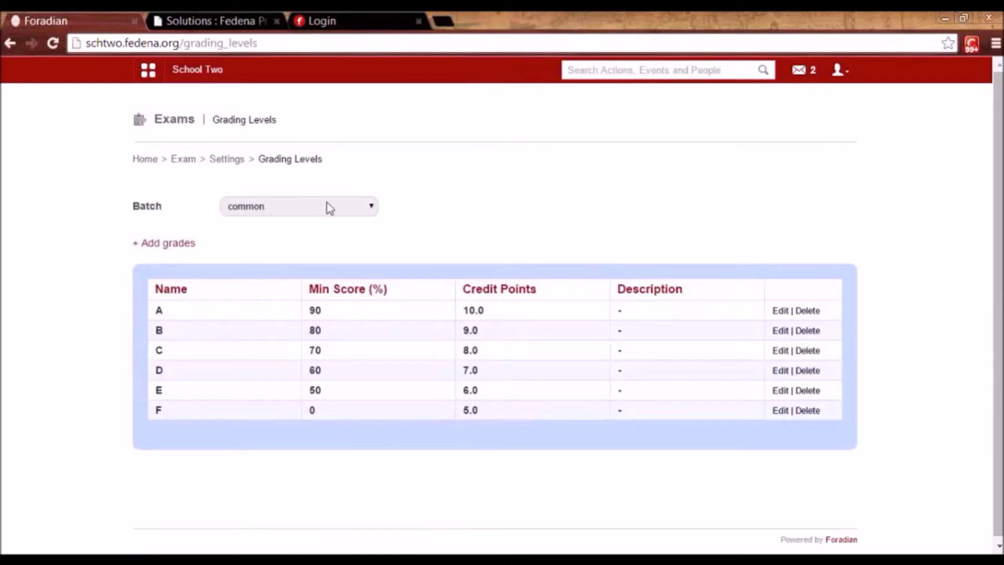
Show the grading levels for batch G3 - A 2014, then return to exam settings.
click(319, 215)
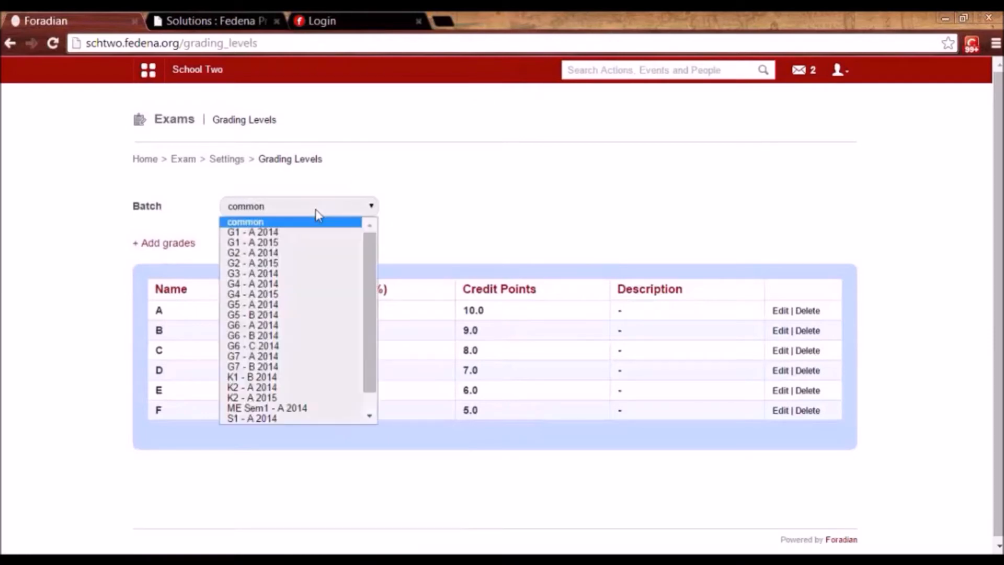
click(305, 274)
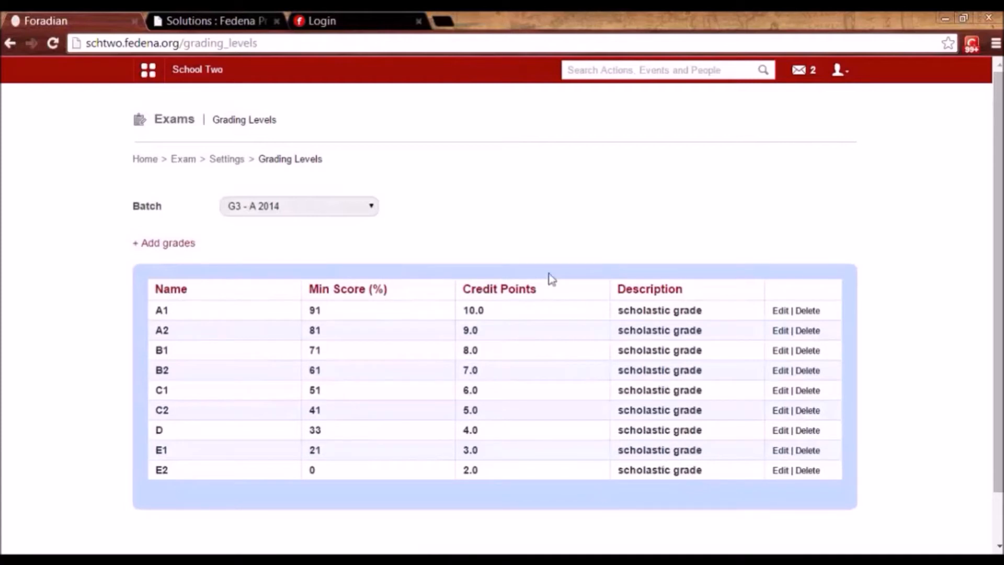
click(291, 207)
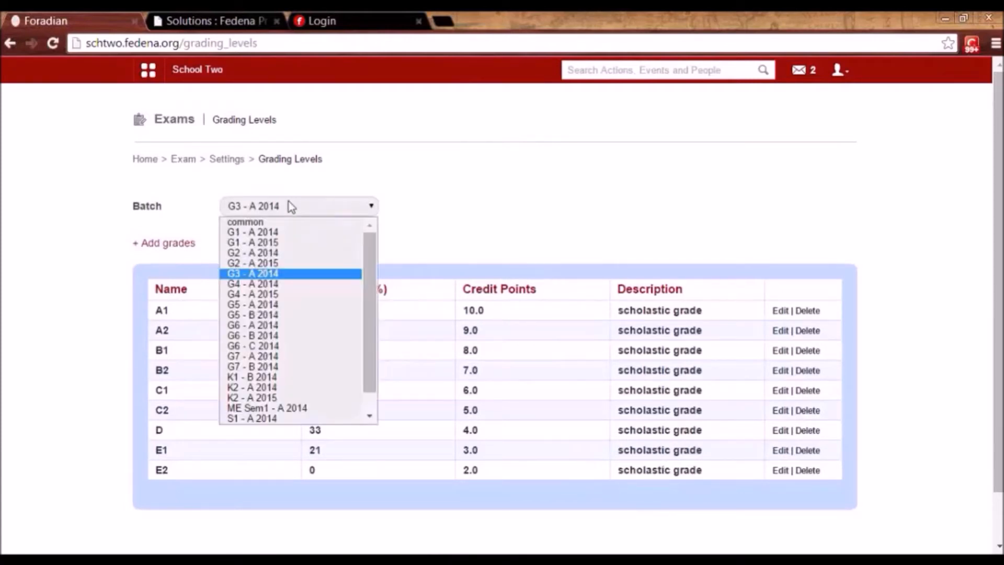
click(269, 272)
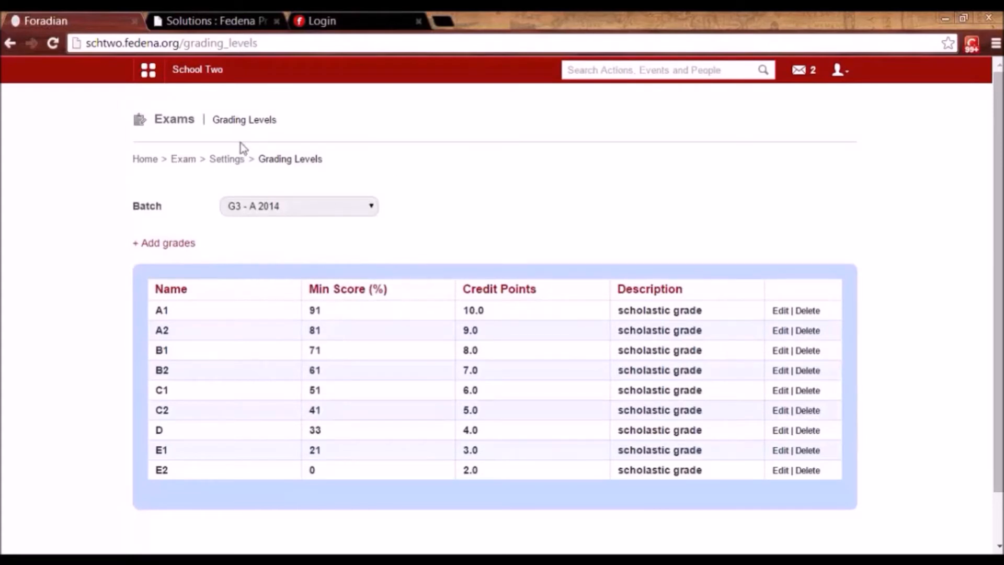
click(217, 164)
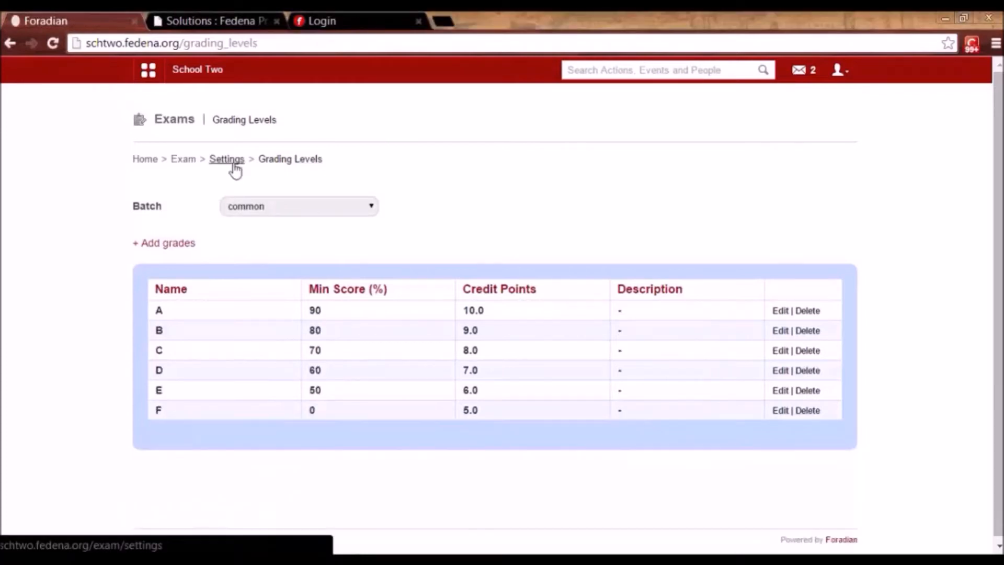
click(232, 164)
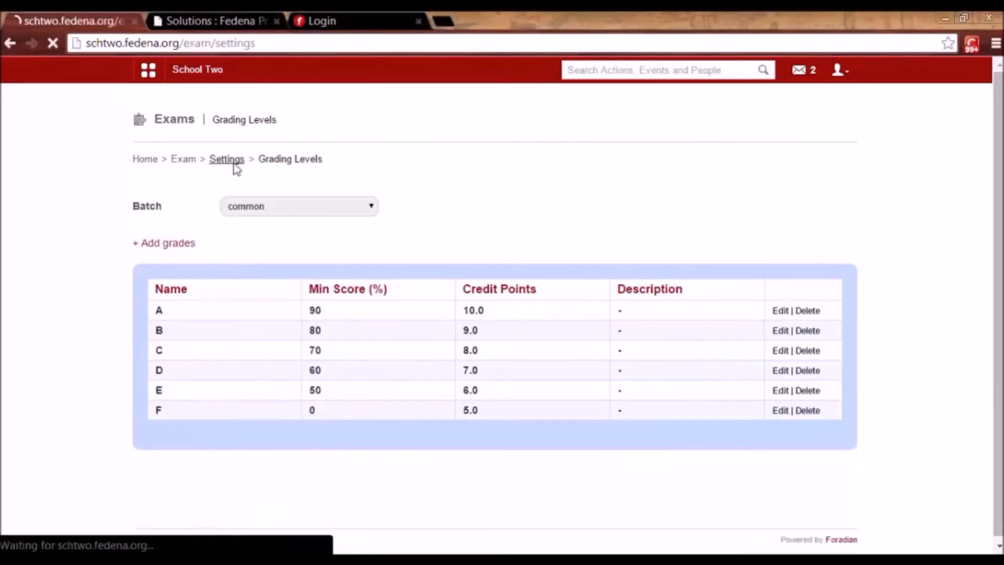
Show Kindergarten 1's ranking levels and load Top performer for editing.
click(553, 209)
click(517, 208)
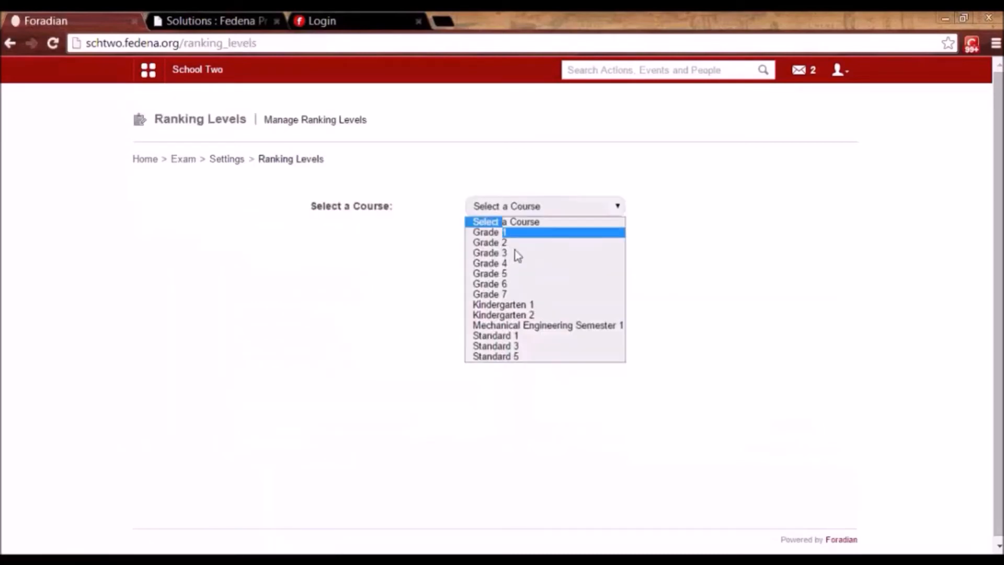
click(517, 305)
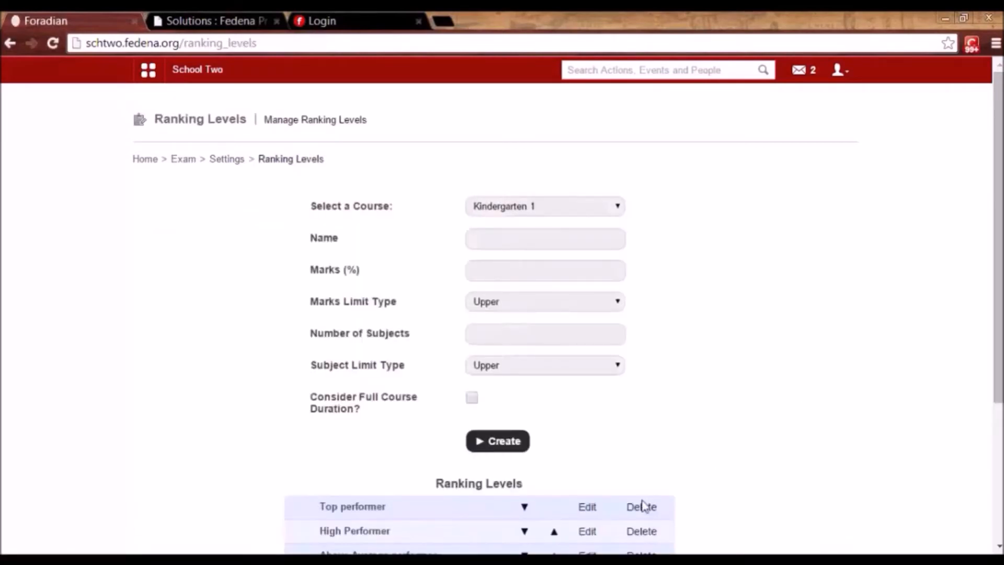
click(587, 507)
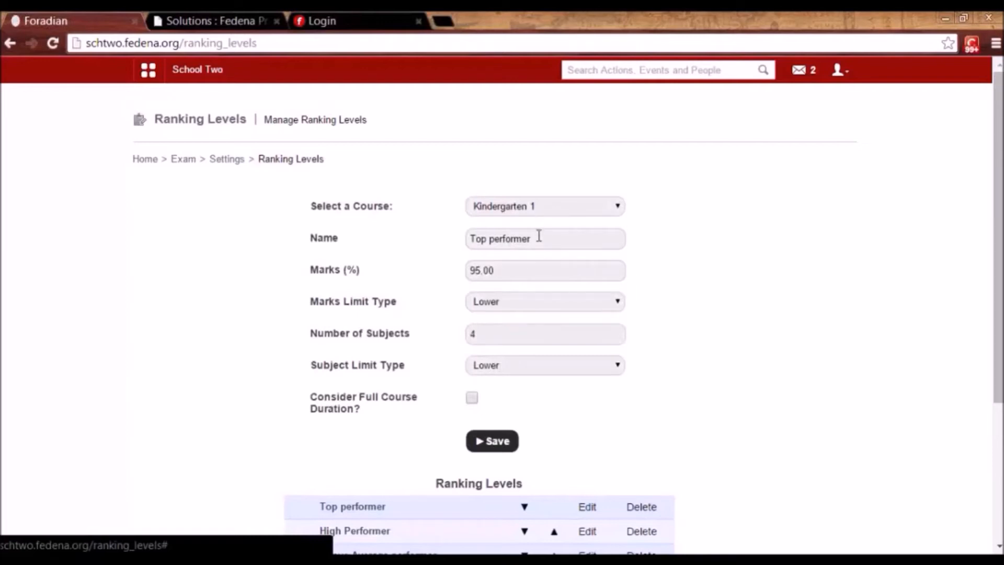
Inspect Top performer's name, Lower marks limit type, Marks (%) and subject limit fields.
drag(538, 238, 466, 238)
click(494, 236)
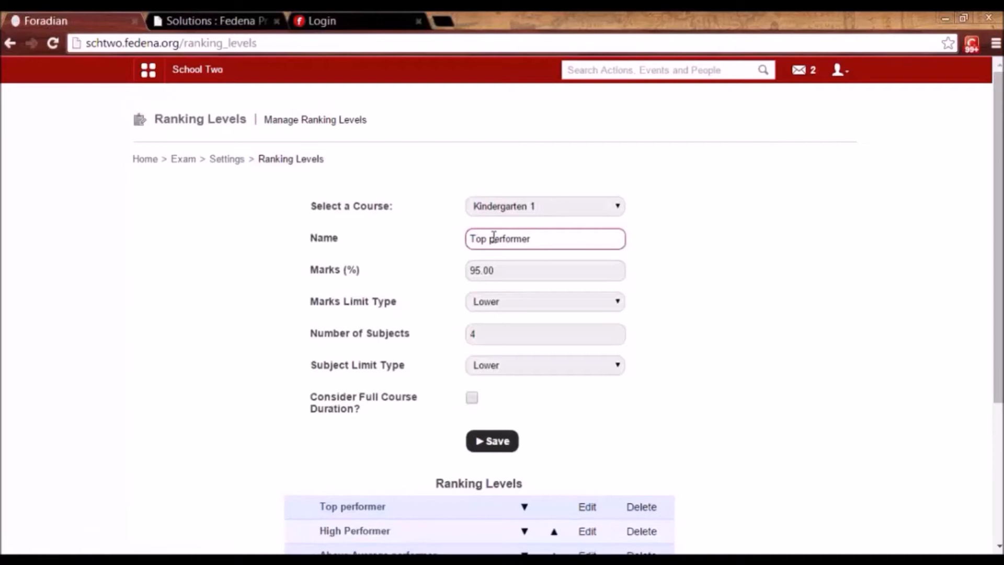
click(500, 309)
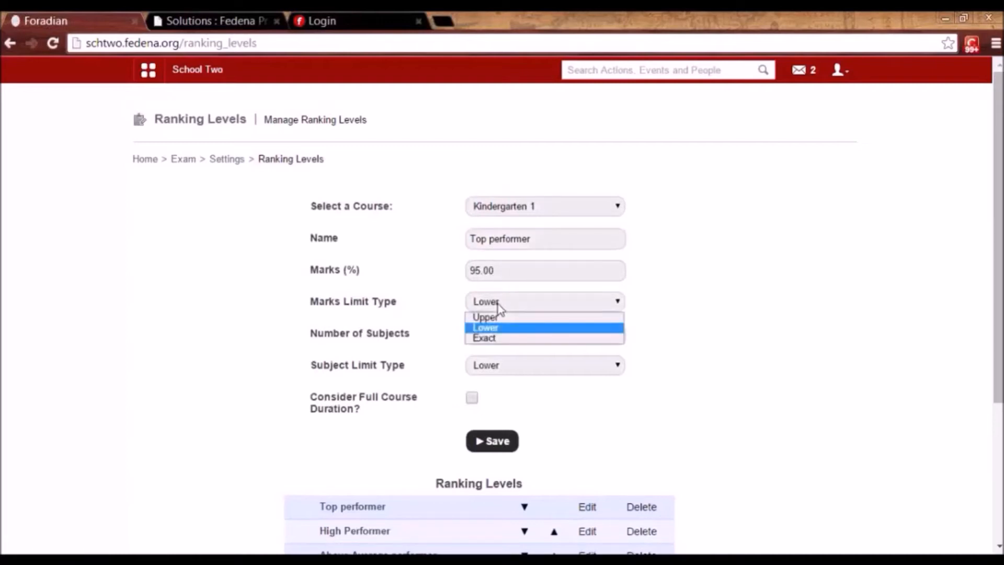
click(498, 304)
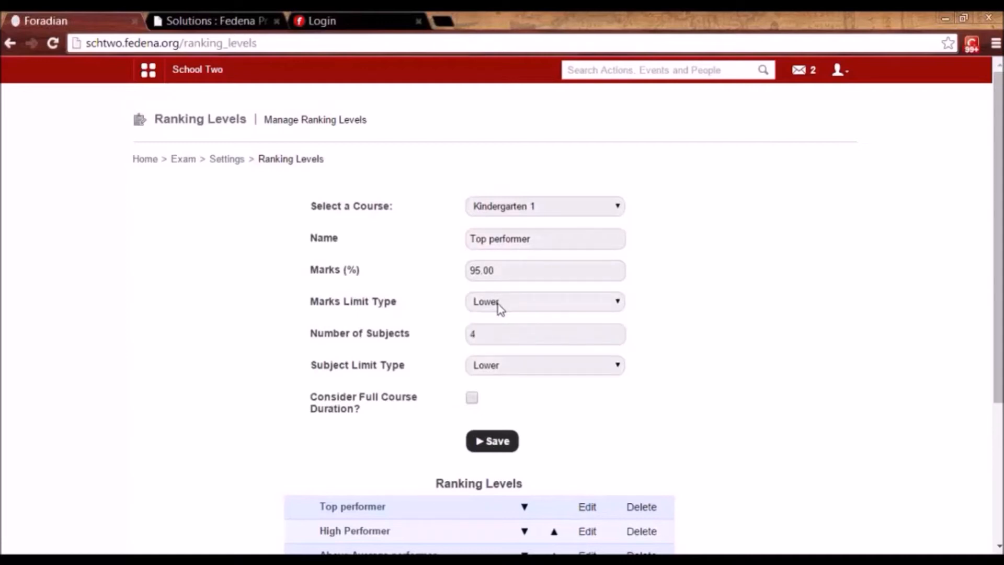
click(498, 304)
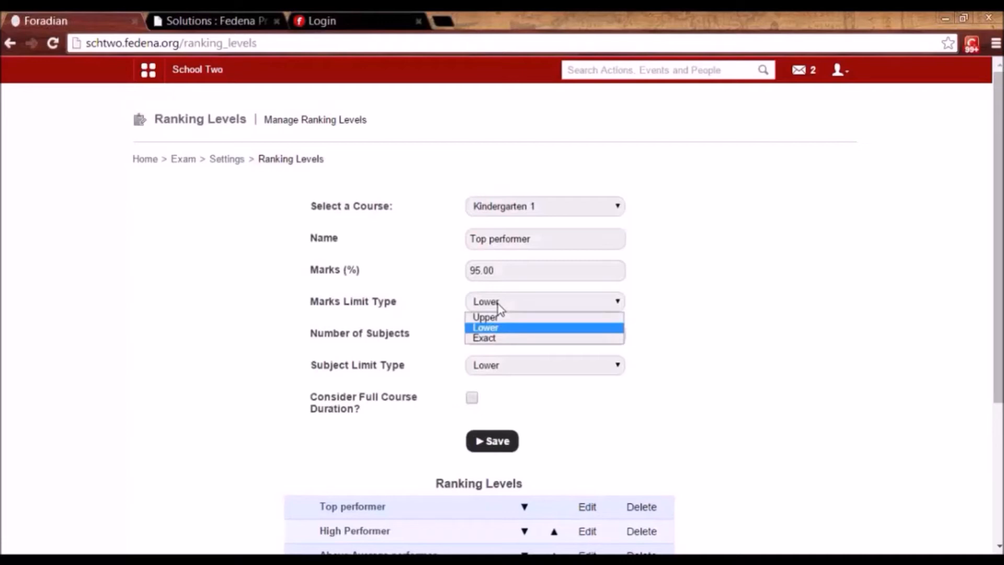
click(501, 272)
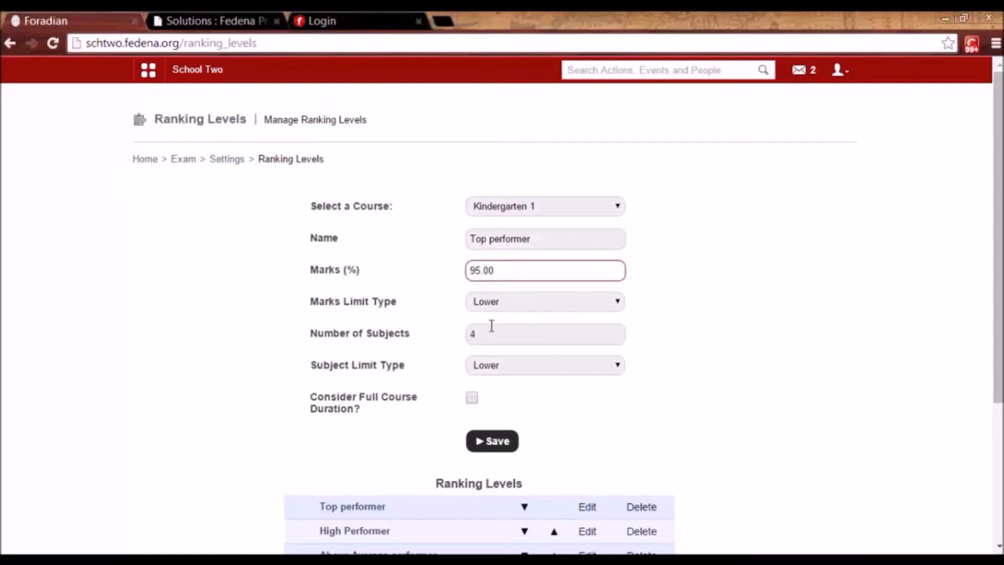
click(495, 376)
click(495, 374)
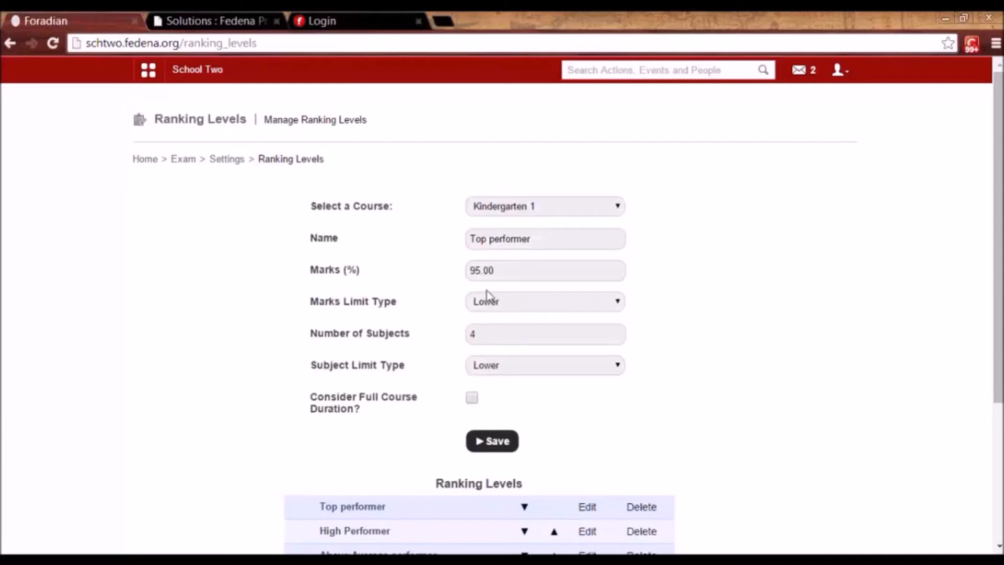
click(539, 238)
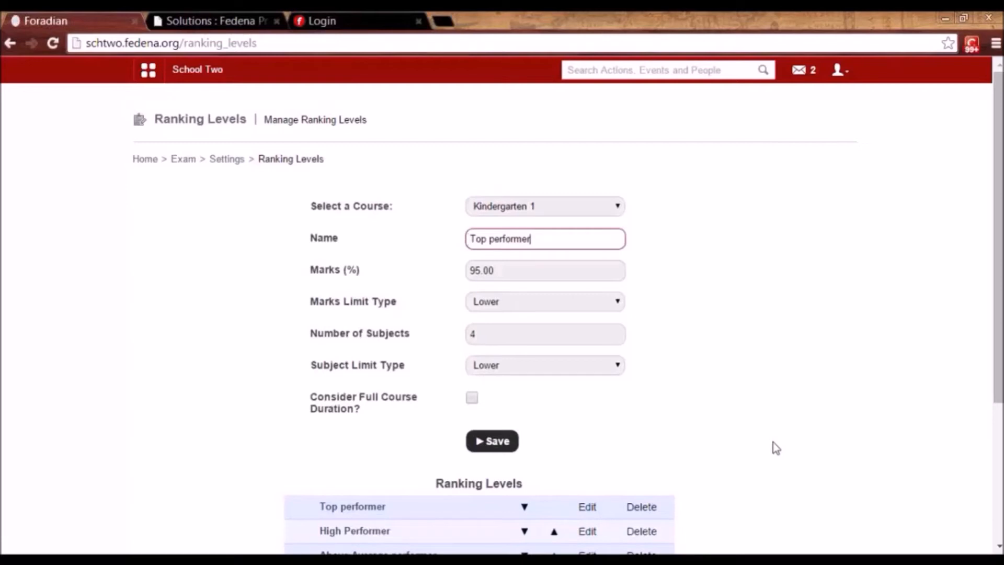
Load the High Performer ranking level and scroll through its fields.
click(587, 531)
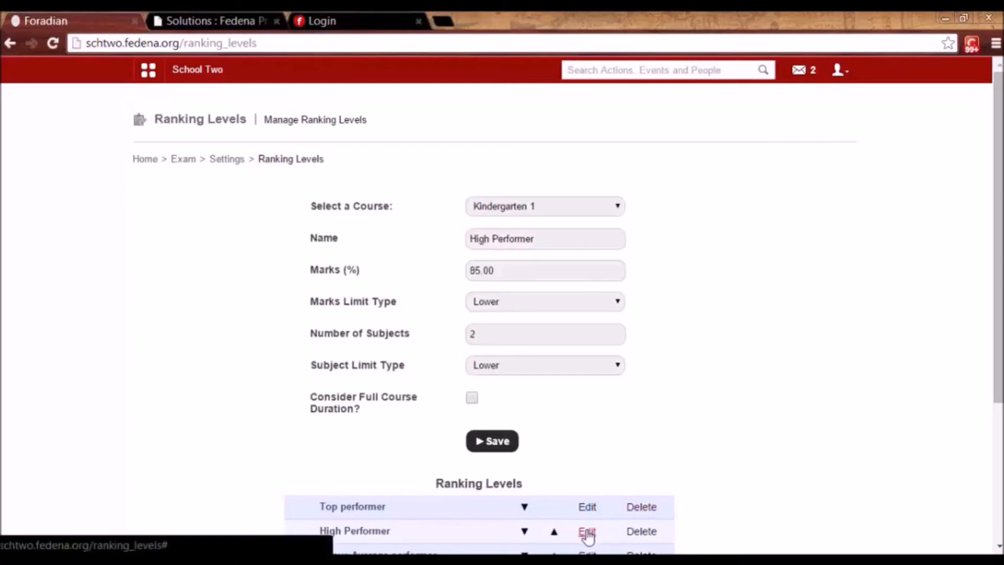
scroll(1001, 294, down, 2)
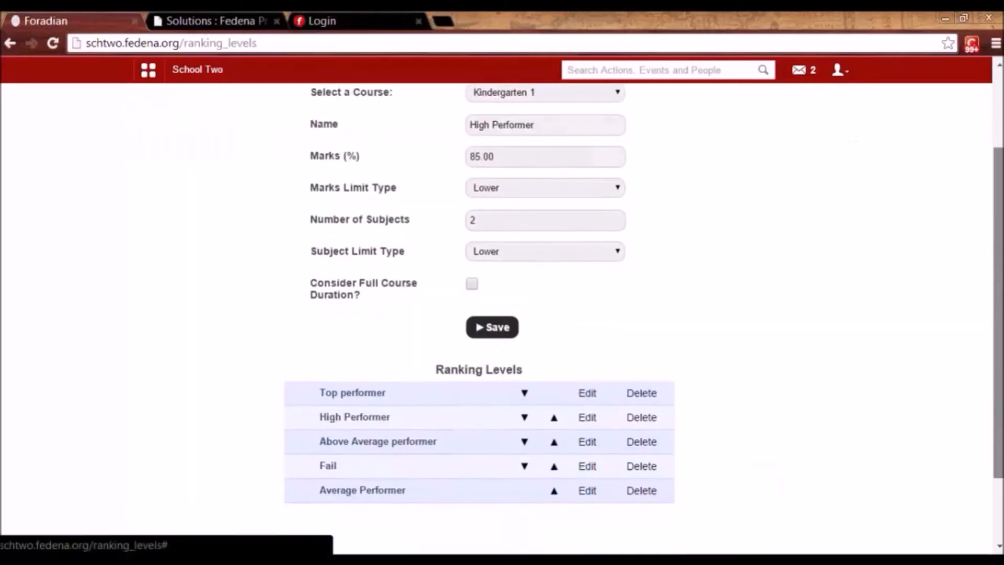
mouse_move(1001, 351)
mouse_down()
mouse_move(1001, 420)
mouse_move(1001, 353)
mouse_up()
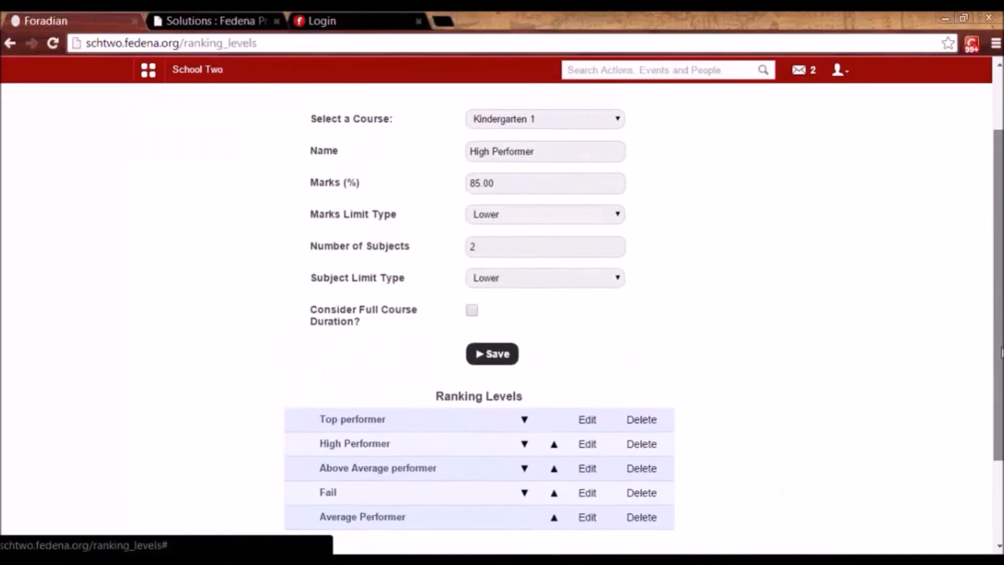
scroll(1002, 353, up, 2)
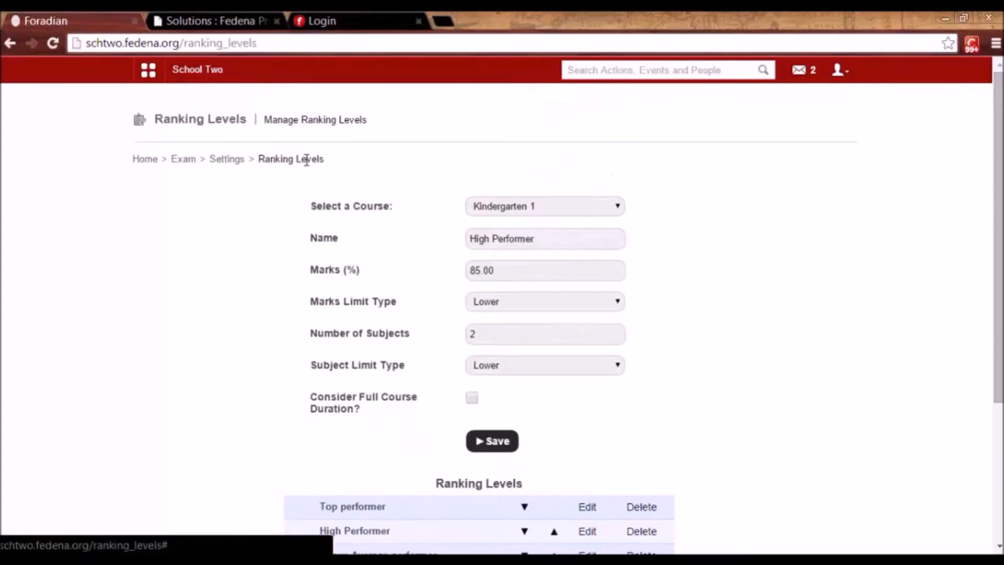
Show the class designations for the Kindergarten 1 course.
click(222, 161)
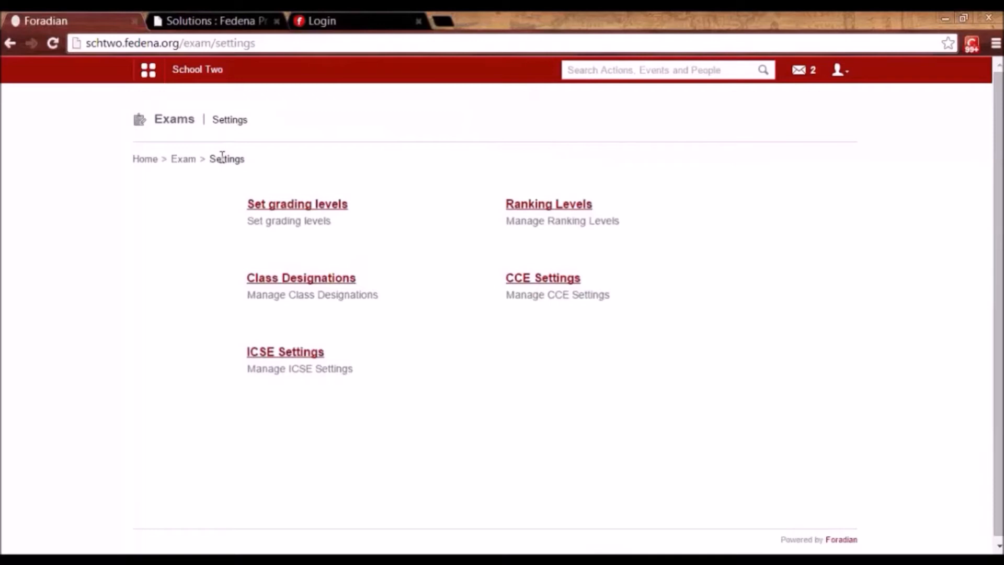
click(295, 291)
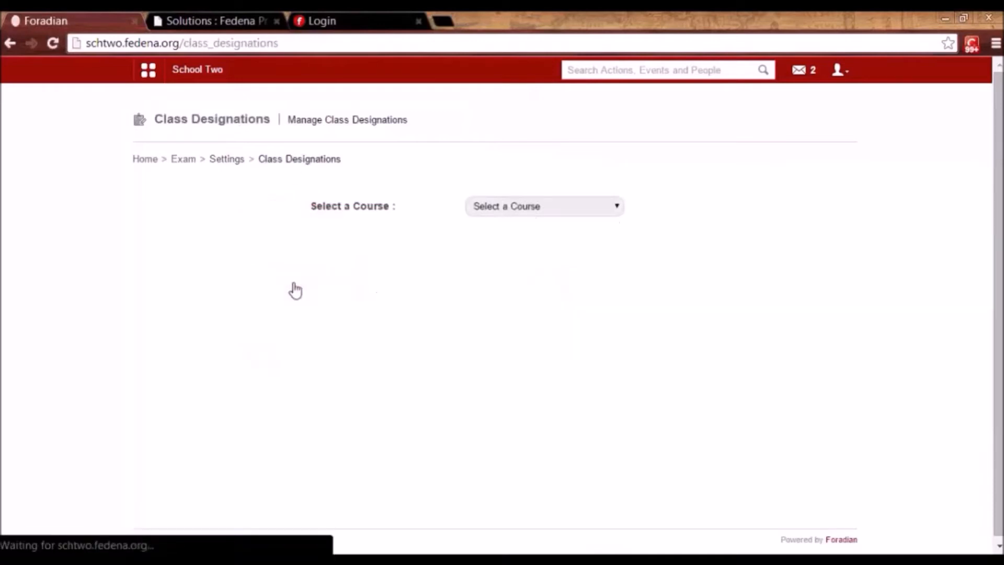
click(517, 208)
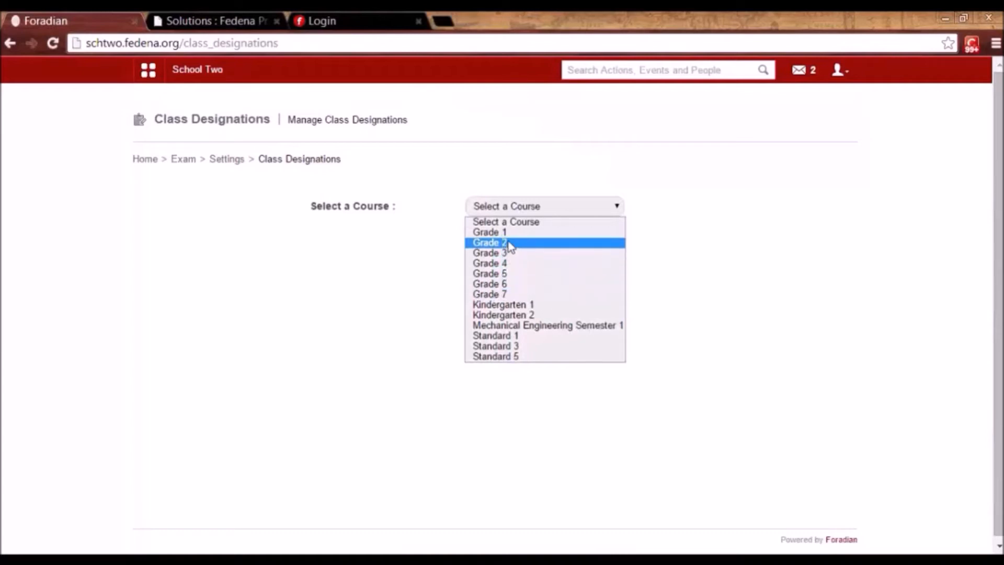
click(505, 305)
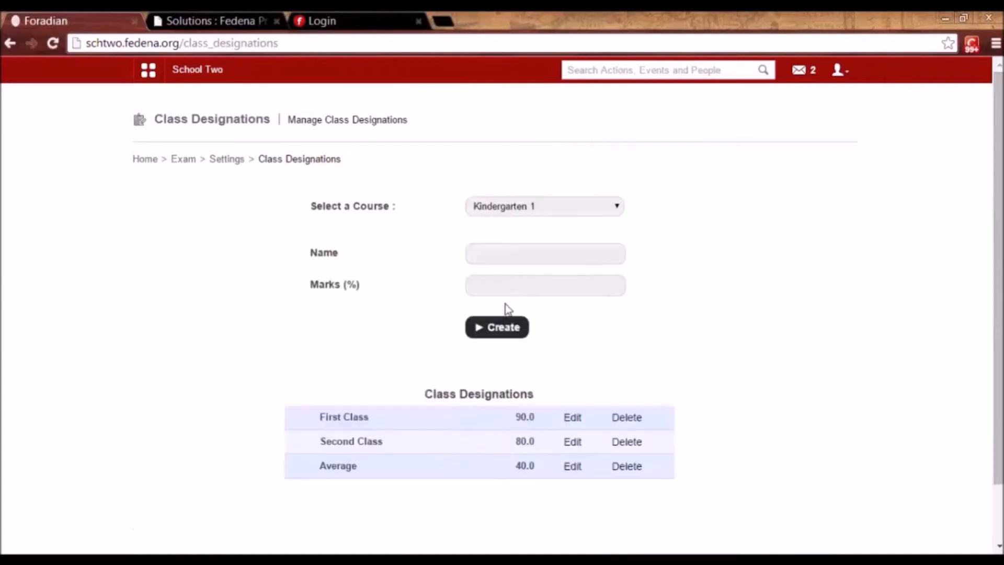
Inspect the First Class and Second Class designations, then return to exam settings.
click(570, 418)
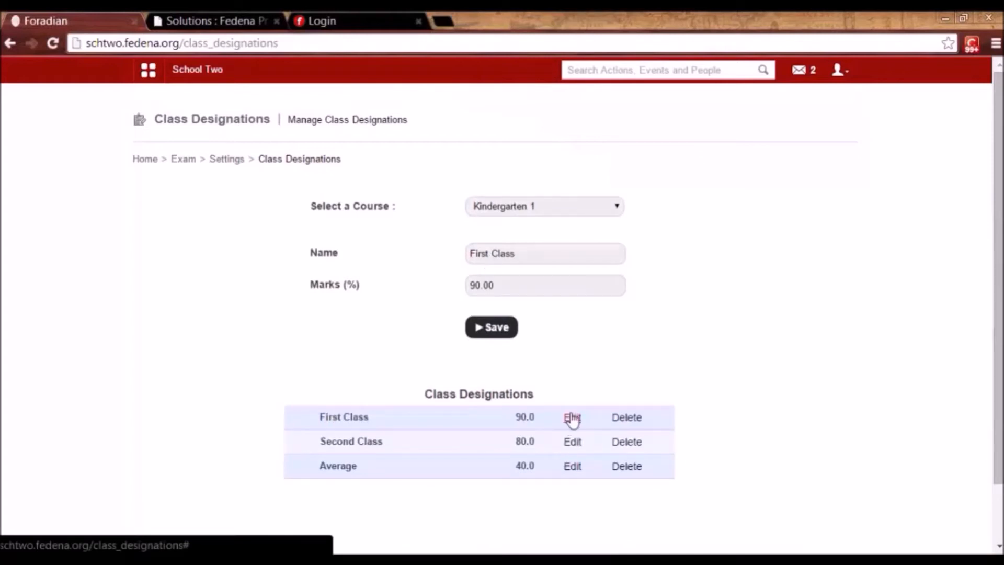
click(573, 443)
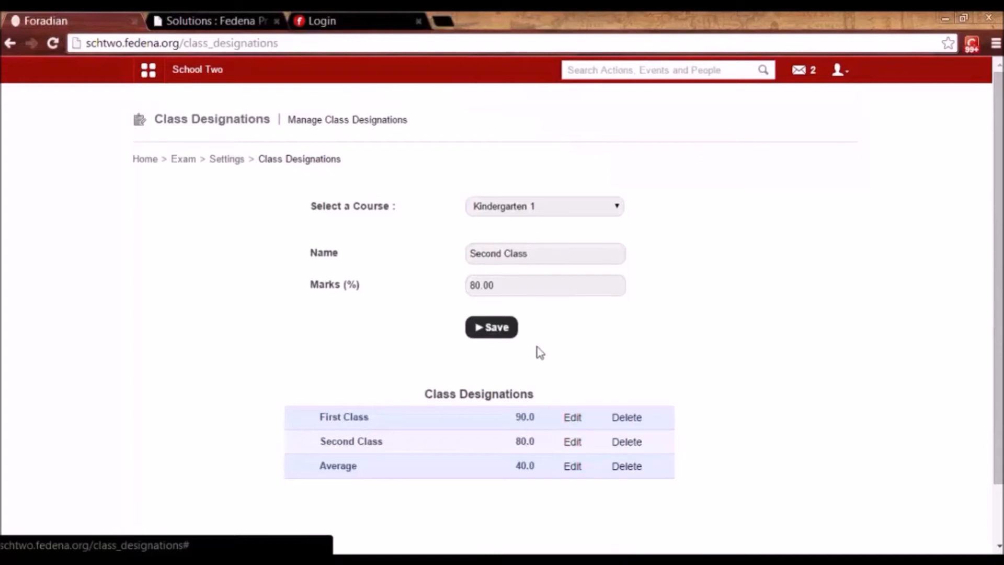
click(532, 254)
drag(532, 253, 460, 256)
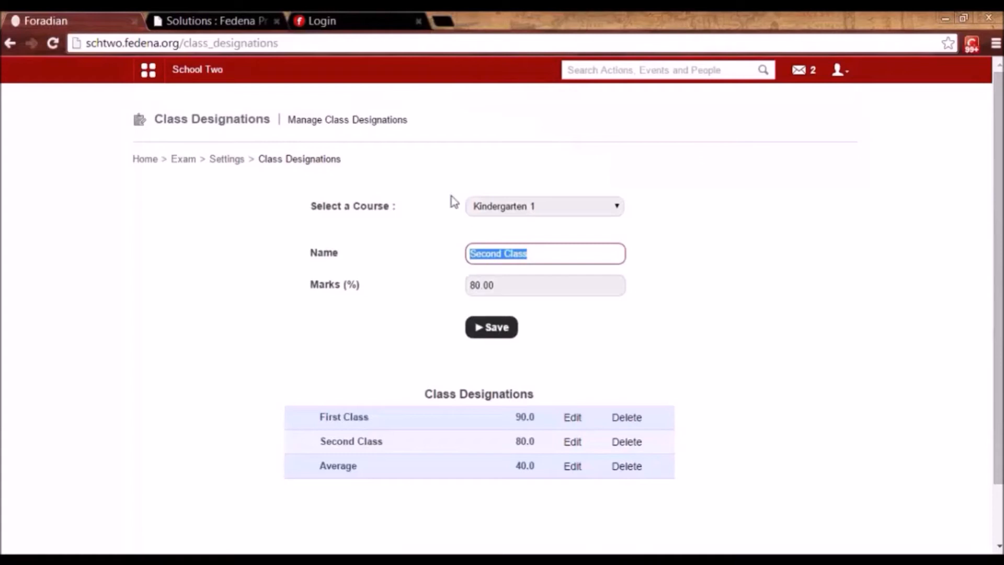
click(224, 163)
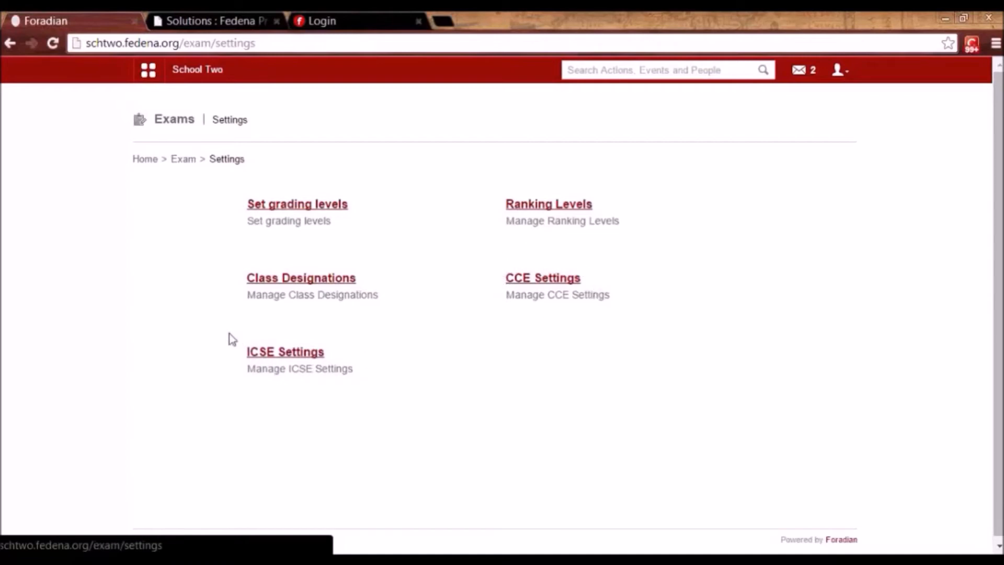
Sign out of the Fedena Pro Support site from the account menu.
click(441, 20)
click(231, 14)
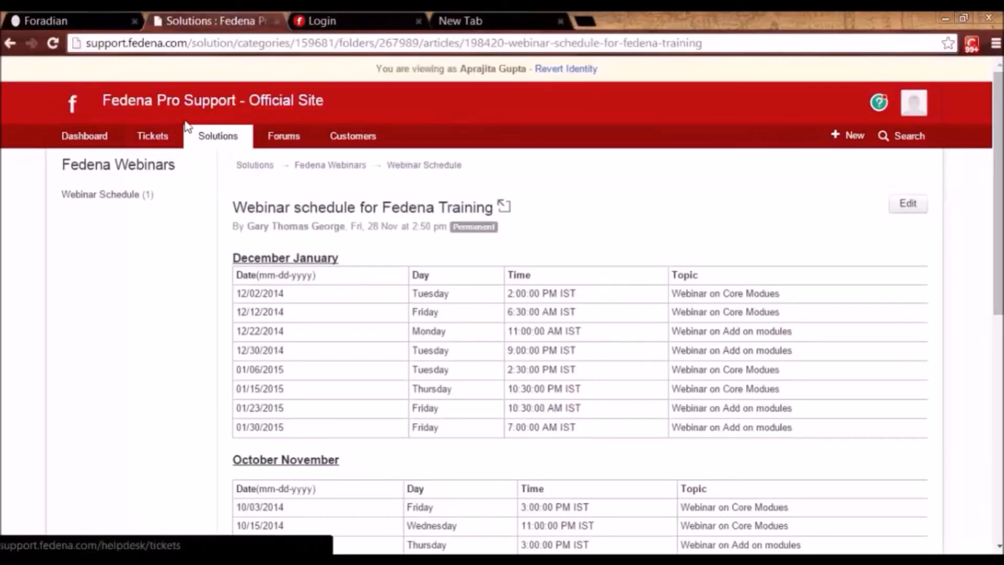
click(914, 119)
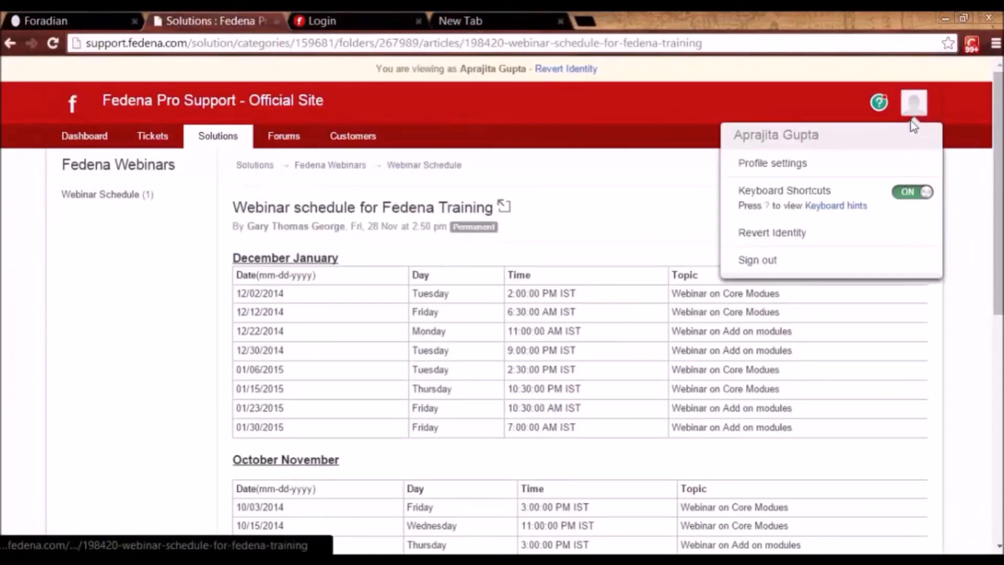
click(797, 260)
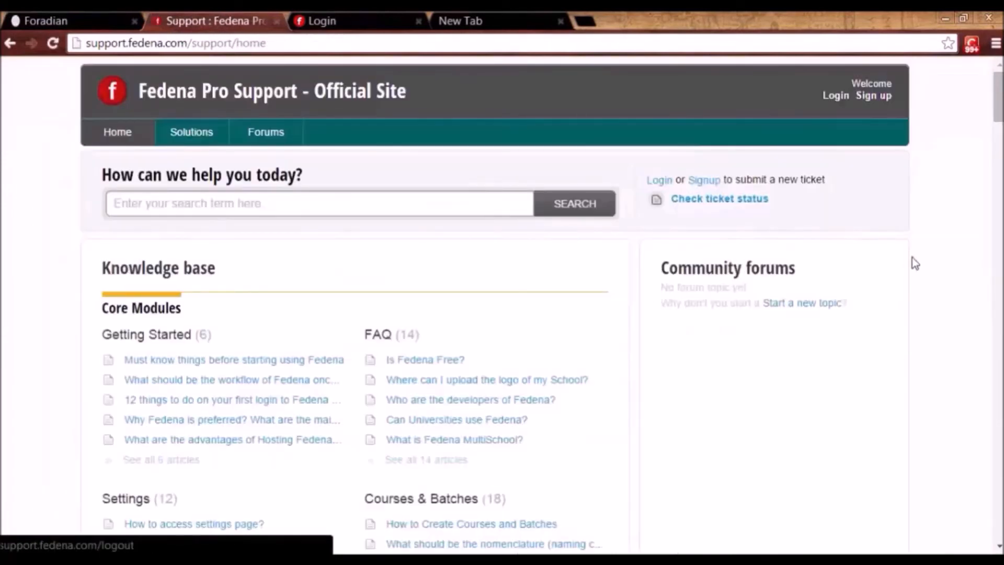
Open the Module Videos folder under Videos on the support home page.
scroll(888, 330, down, 1)
scroll(887, 330, down, 20)
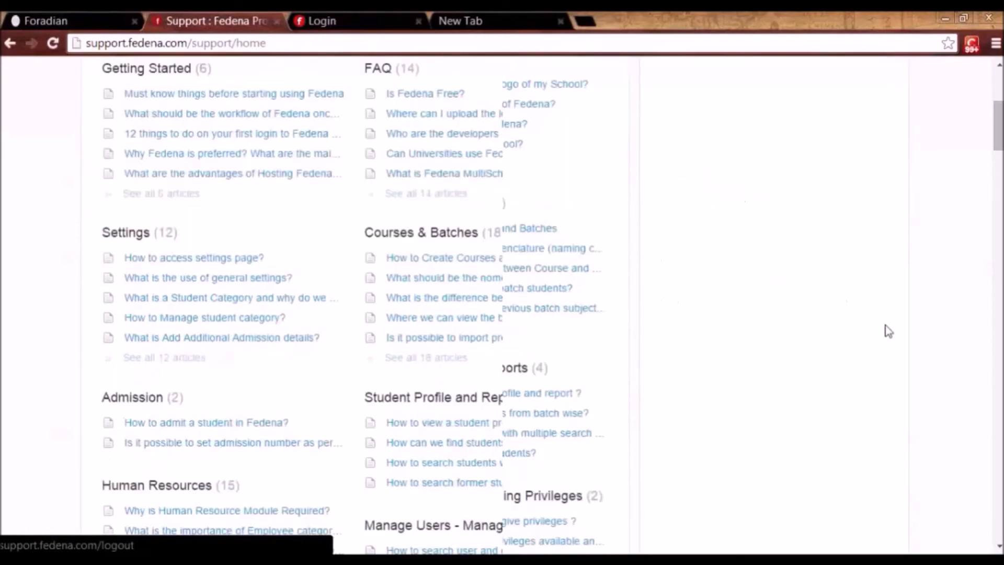
scroll(887, 330, down, 20)
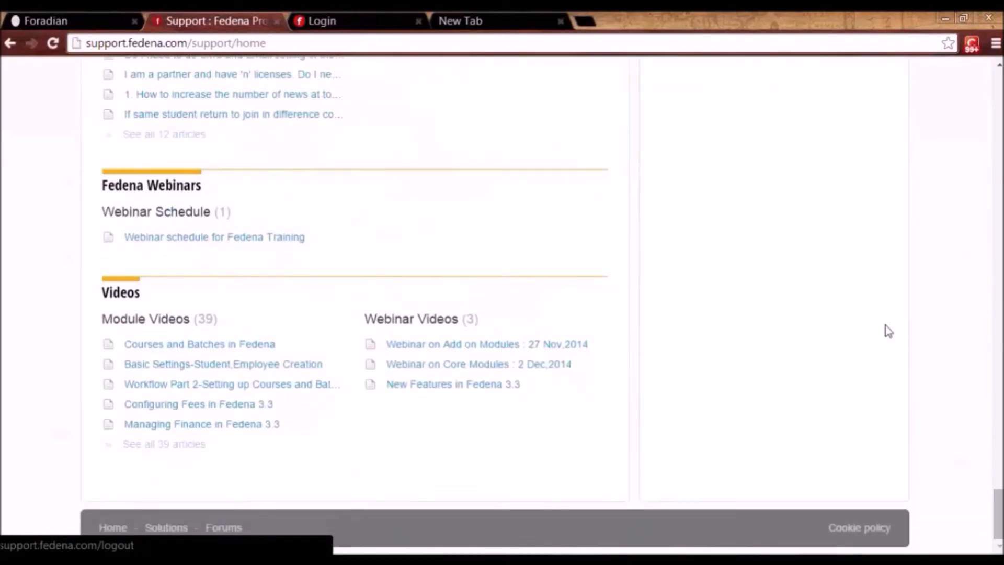
click(147, 320)
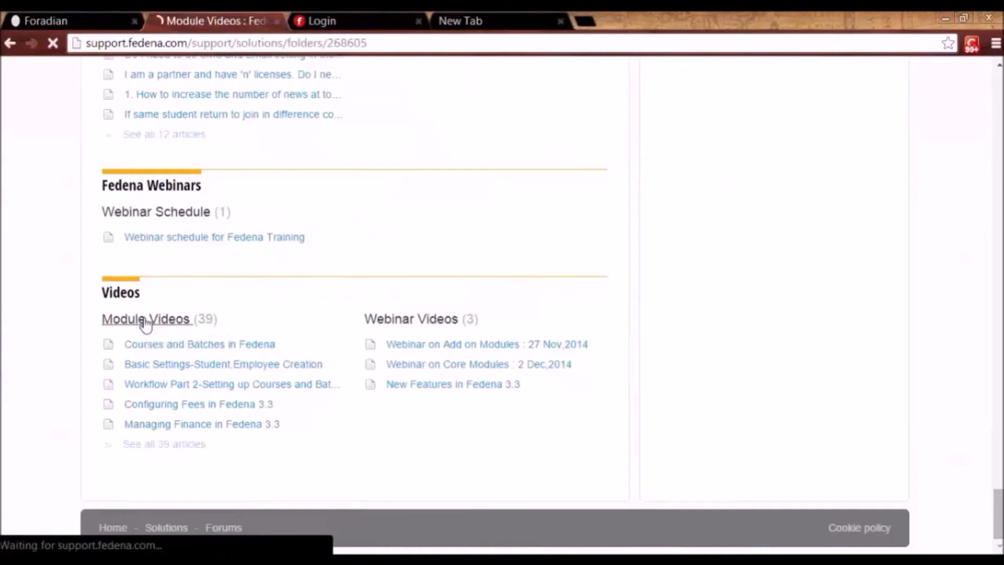
click(199, 203)
Search 'cce' to read CCE Settings in Fedena, then search 'icse' for ICSE Settings in Fedena.
text(cce)
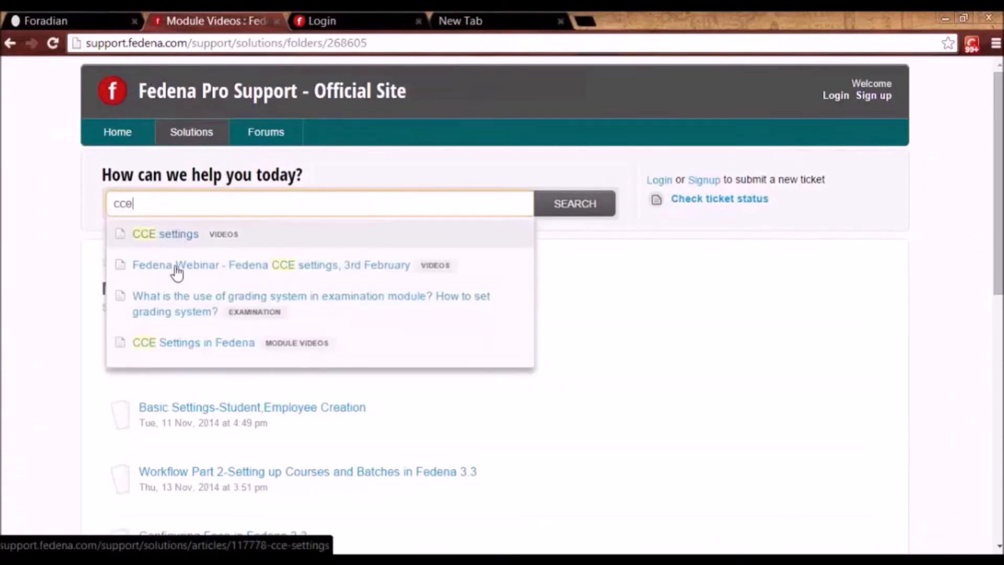
click(213, 343)
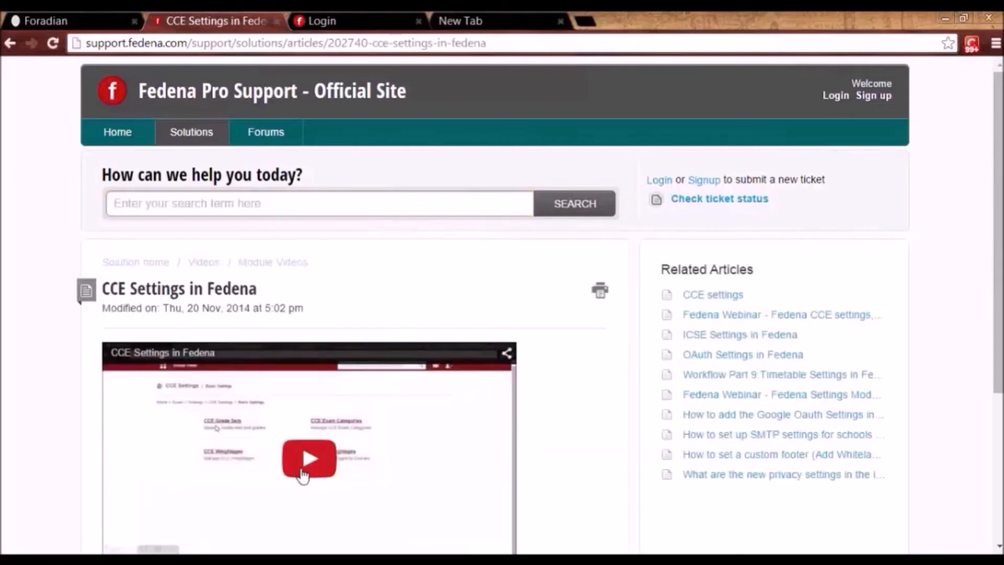
click(166, 203)
text(icse)
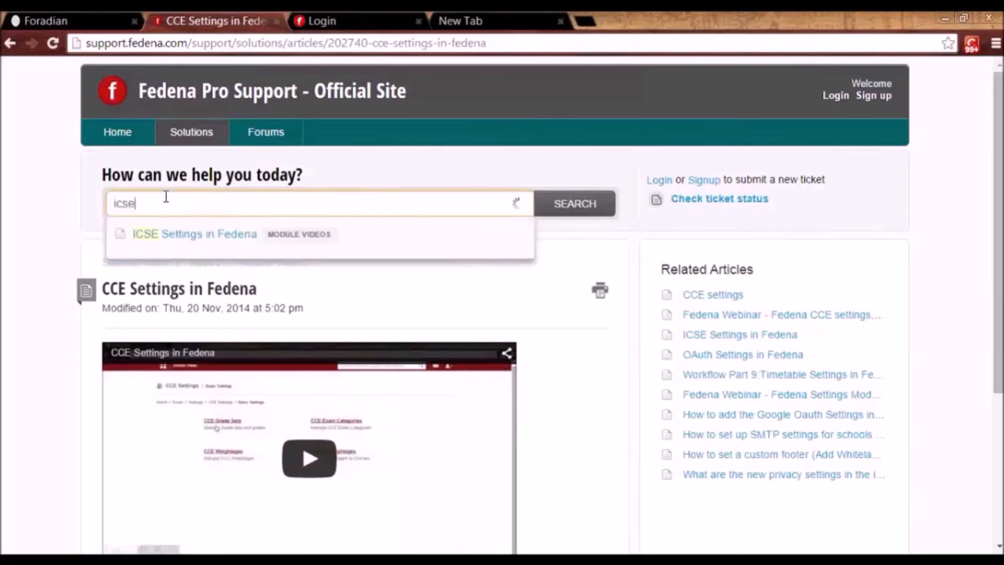
click(193, 235)
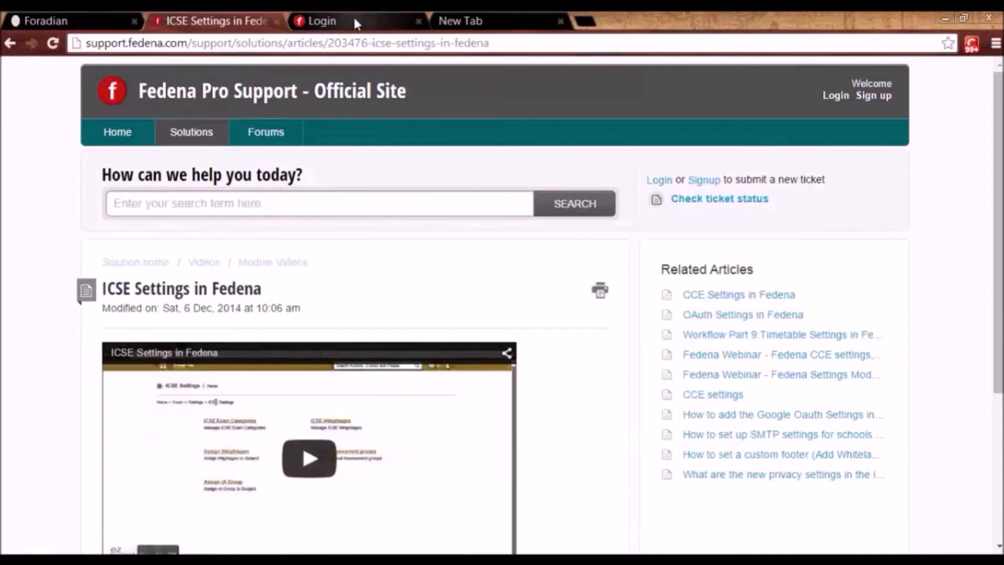
Go through Exam Management to the Grade 7 course's G7 - A 2014 exam groups.
click(72, 15)
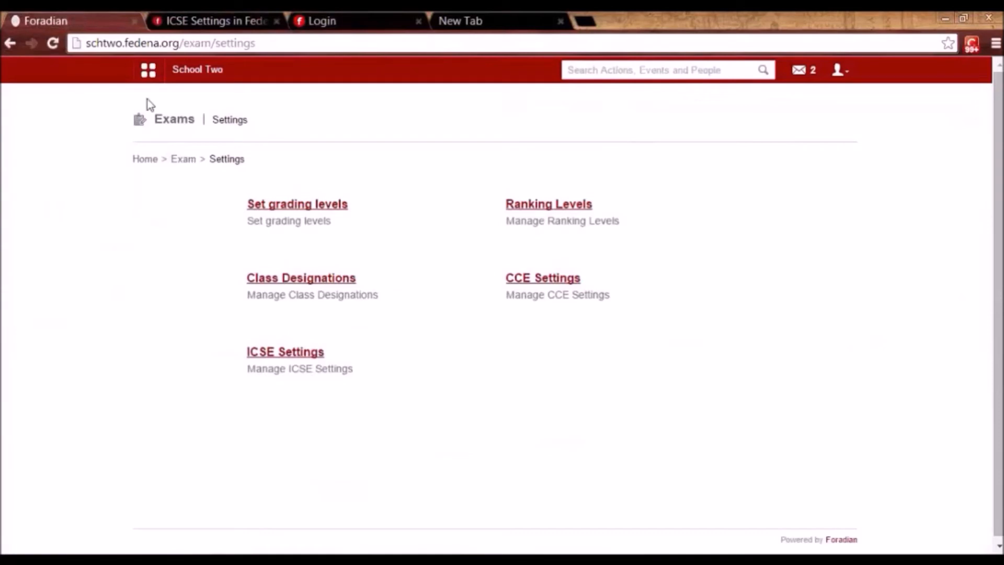
click(187, 160)
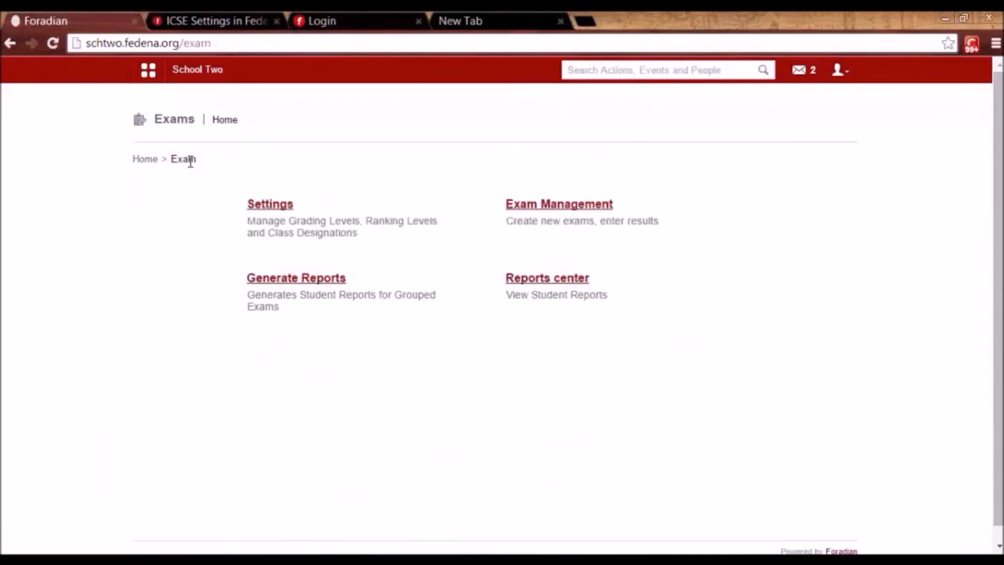
click(577, 207)
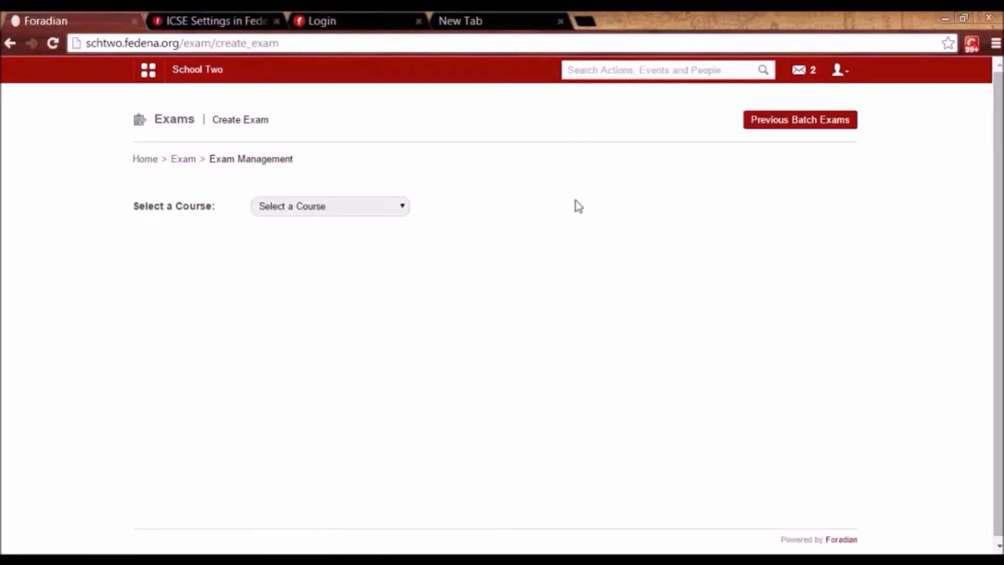
click(332, 208)
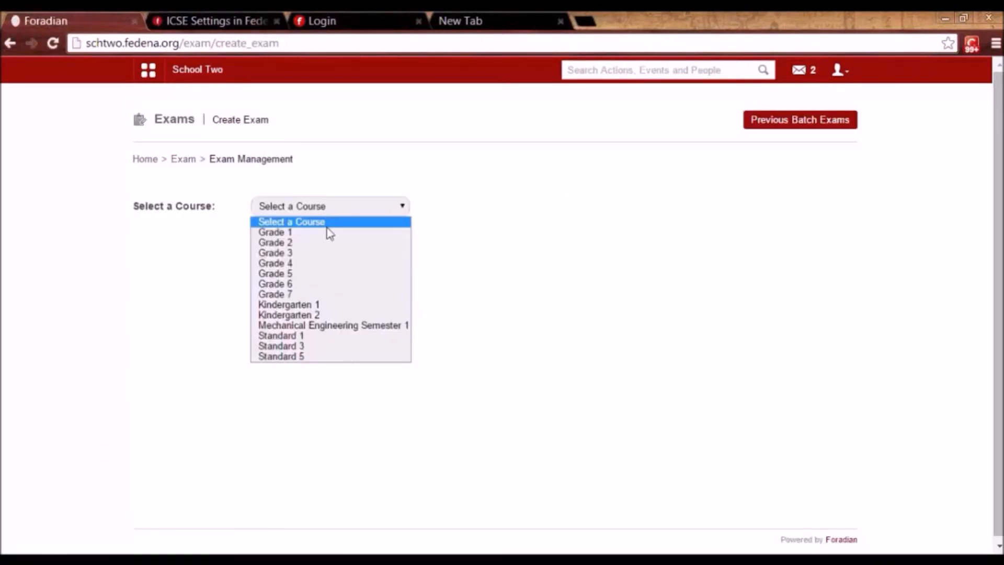
click(291, 294)
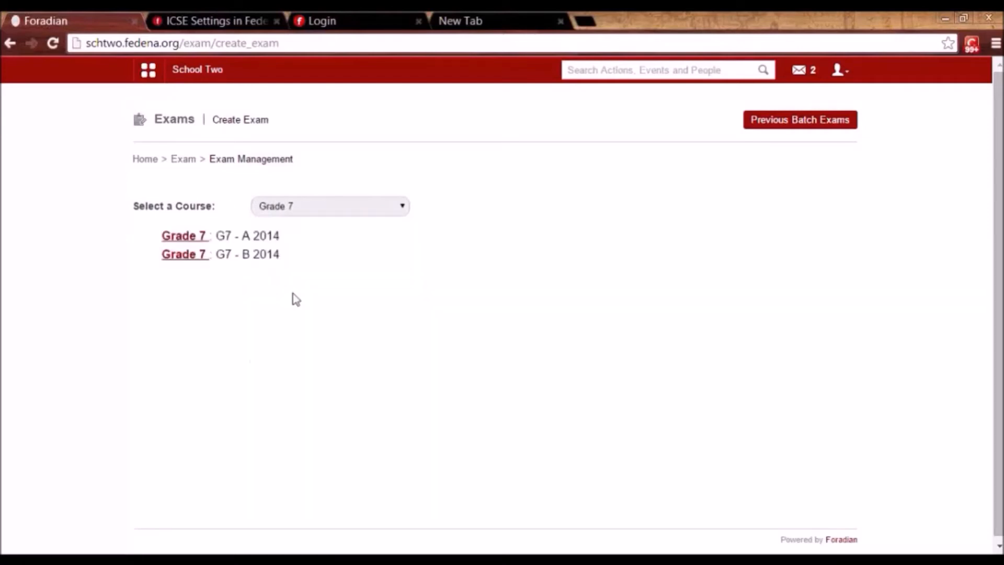
click(185, 236)
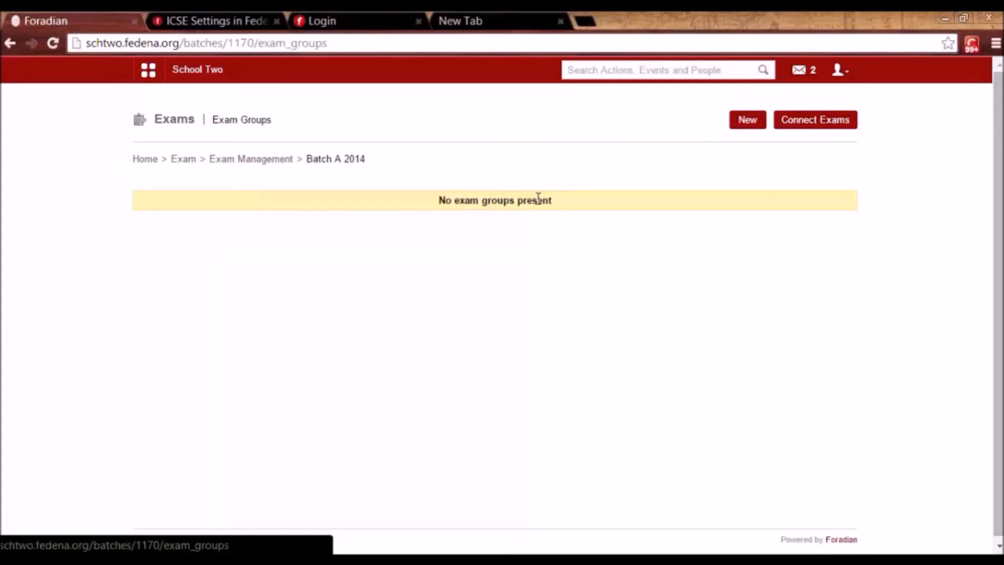
Create a new exam named 'Unit Test 1' with exam type Marks and Grades.
click(750, 119)
click(310, 208)
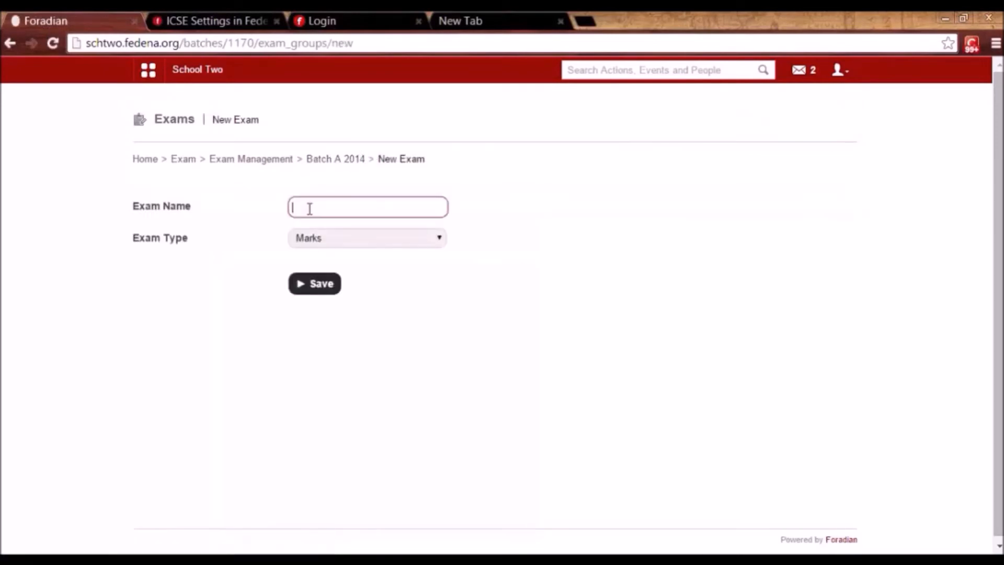
text(Unit Test 1)
click(325, 237)
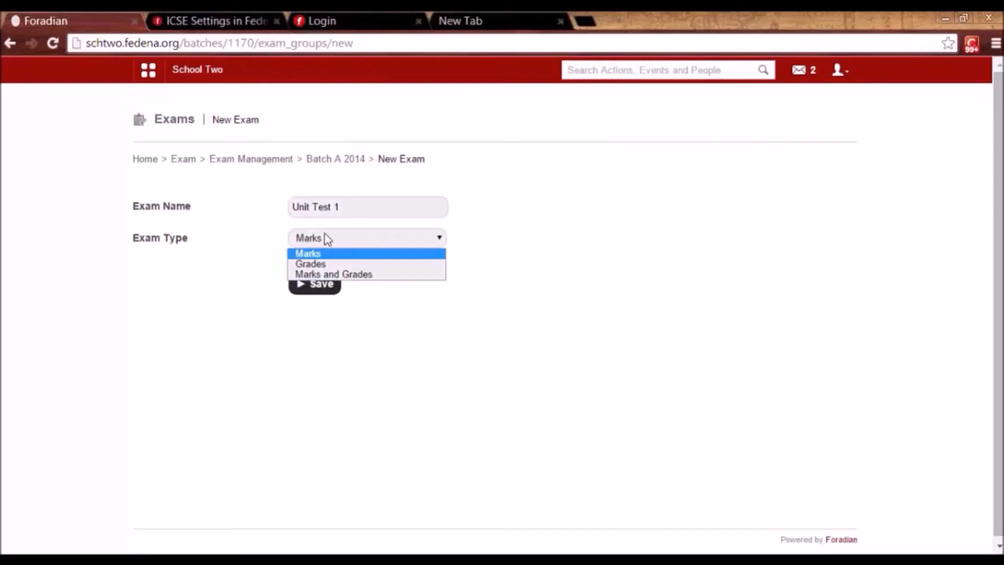
click(328, 275)
click(319, 287)
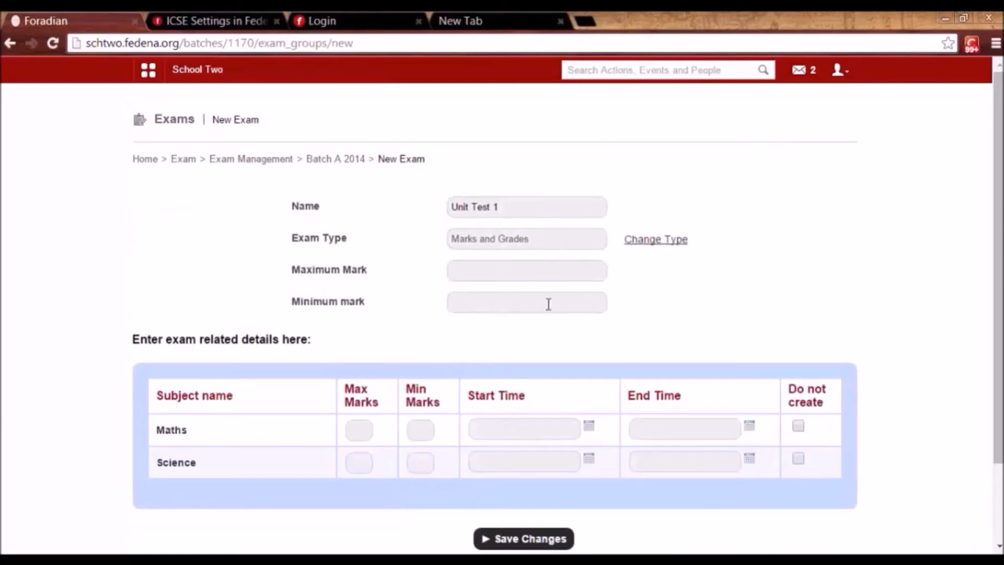
Set maximum mark 100 and minimum mark 0 for Maths and Science.
click(519, 272)
text(100)
click(518, 295)
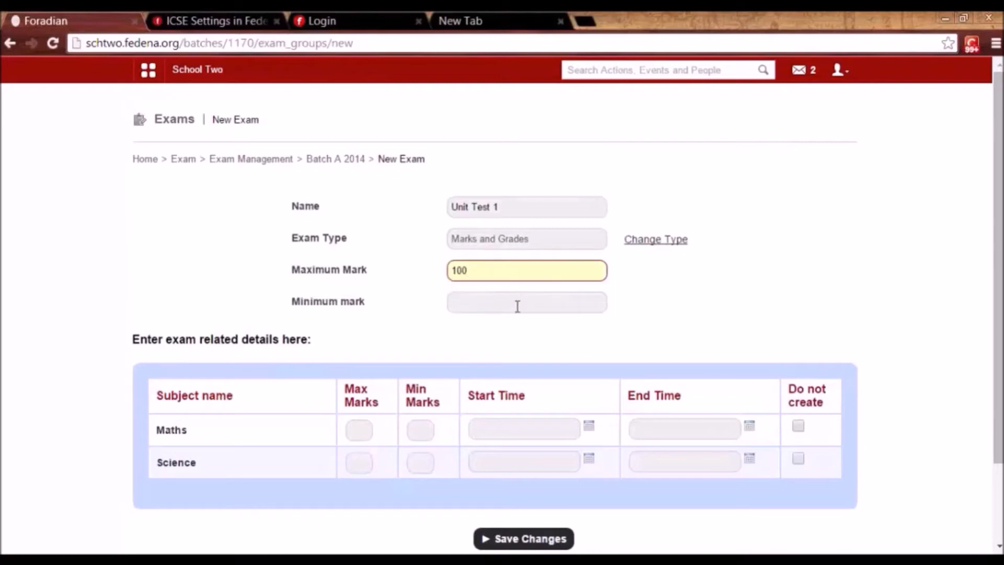
click(517, 308)
text(0)
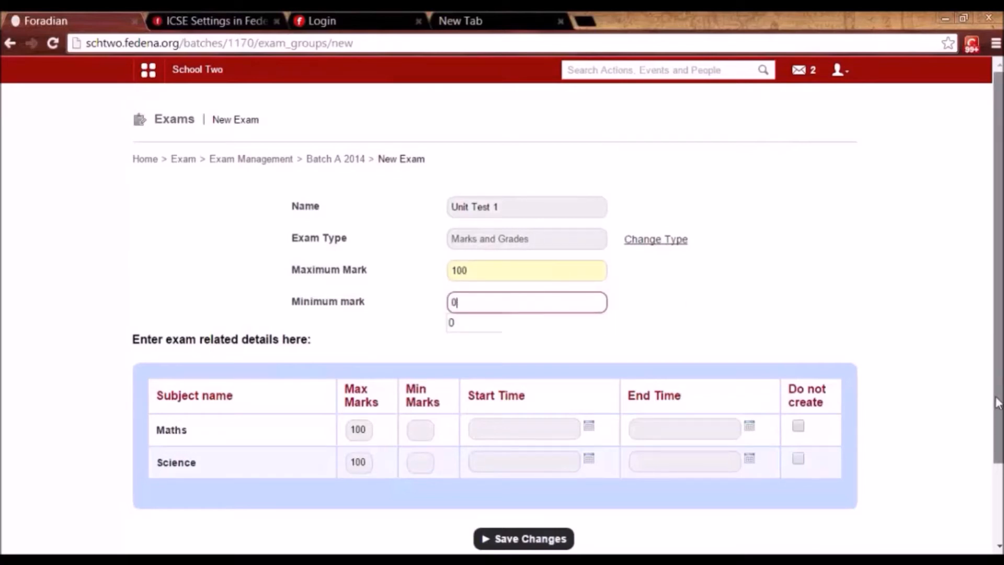
scroll(1000, 364, down, 2)
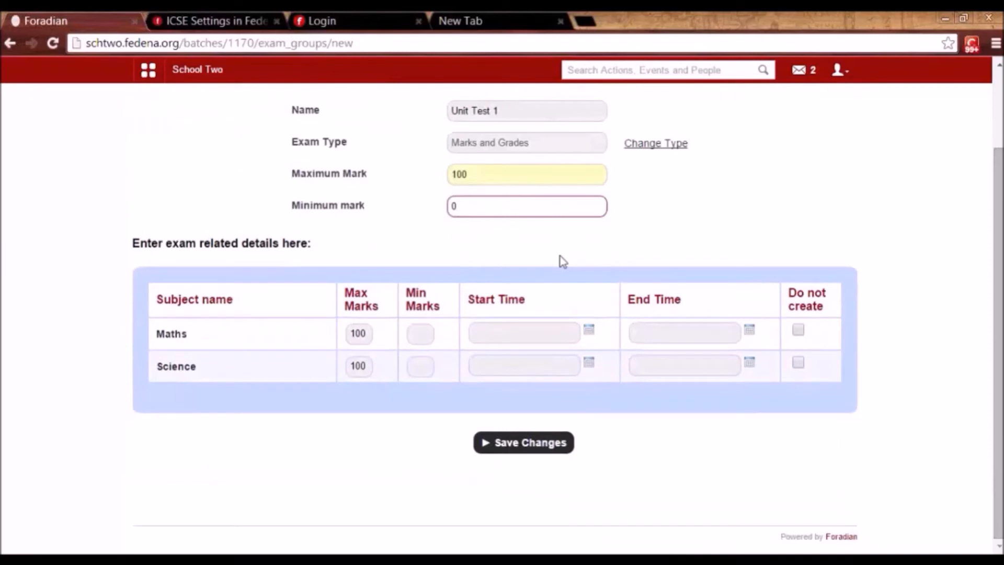
click(465, 239)
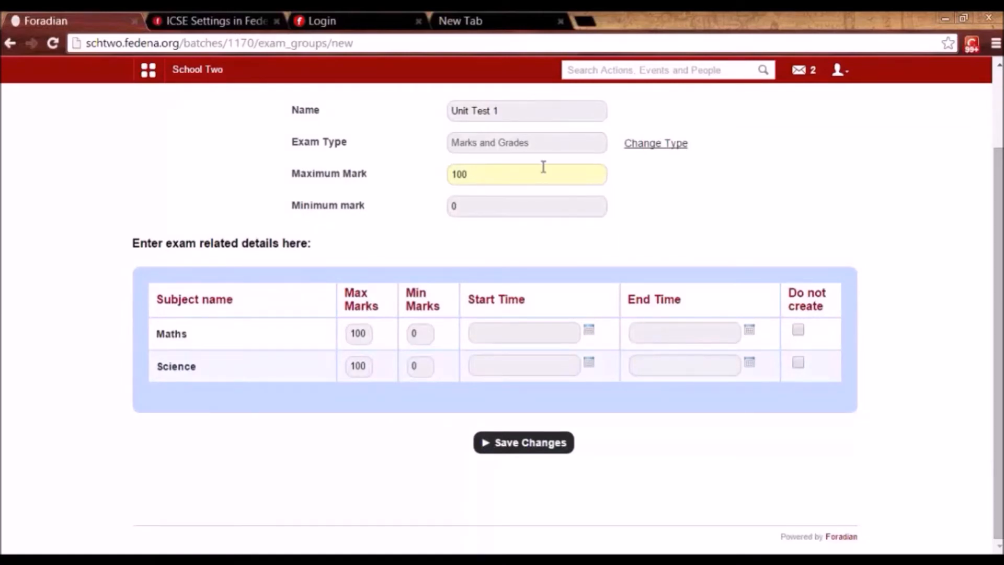
Set Maths and Science start and end dates to 12 December and save Unit Test 1.
click(588, 330)
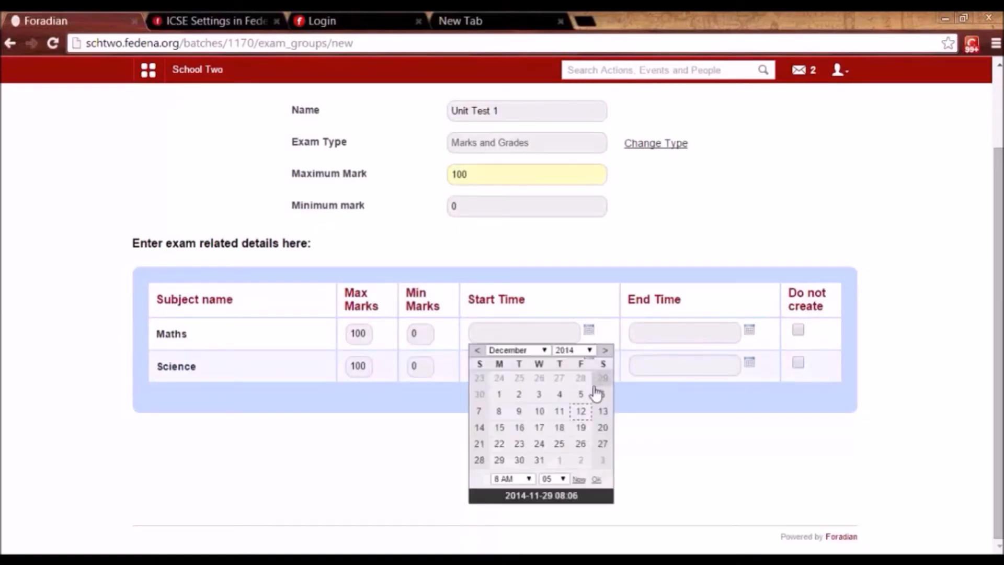
click(582, 412)
click(750, 332)
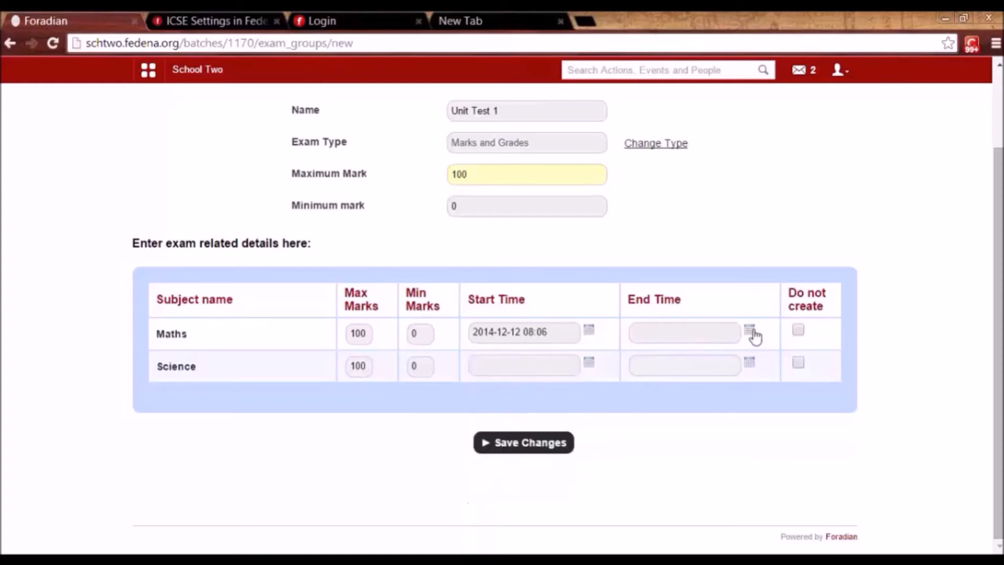
click(741, 411)
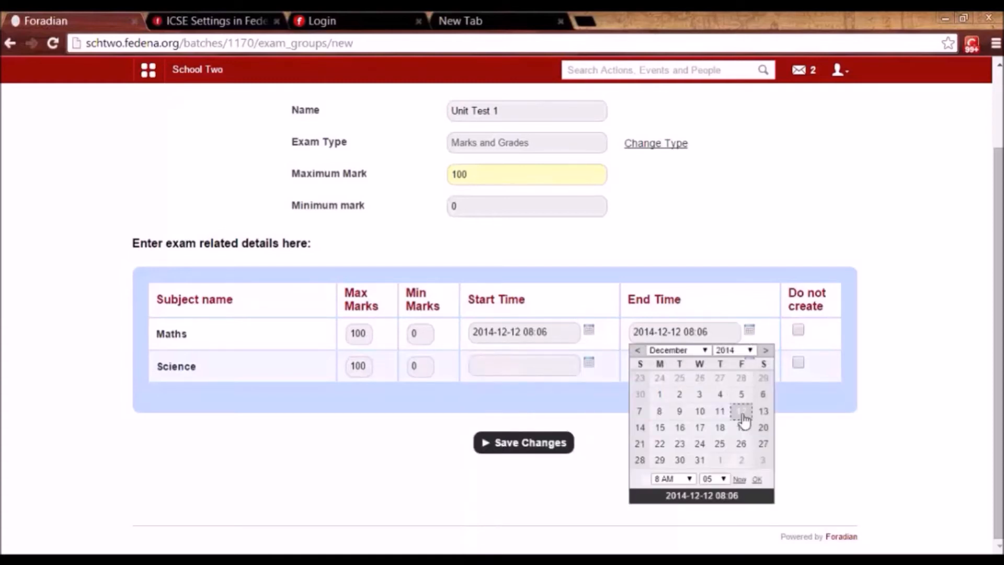
click(588, 362)
click(580, 444)
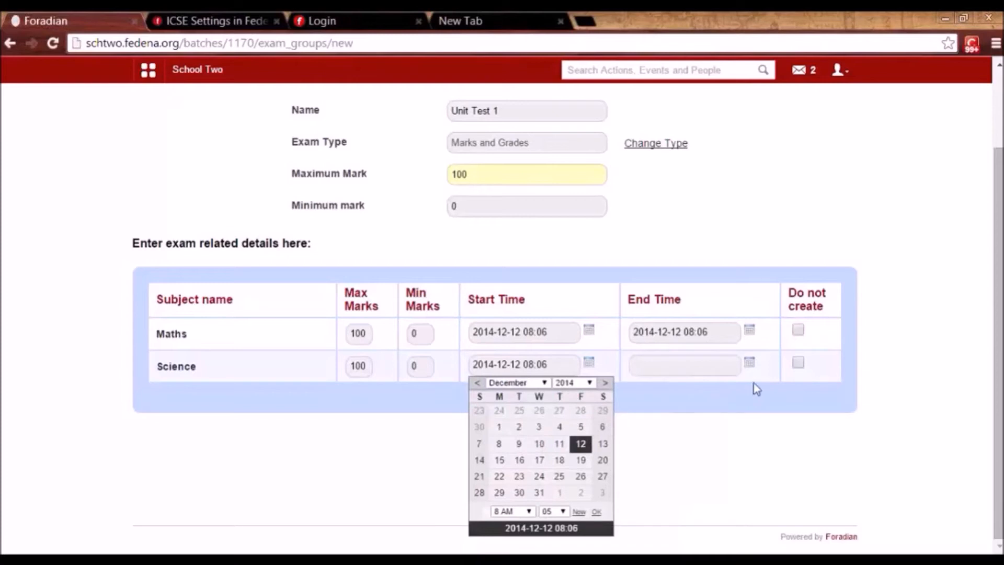
click(750, 363)
click(742, 443)
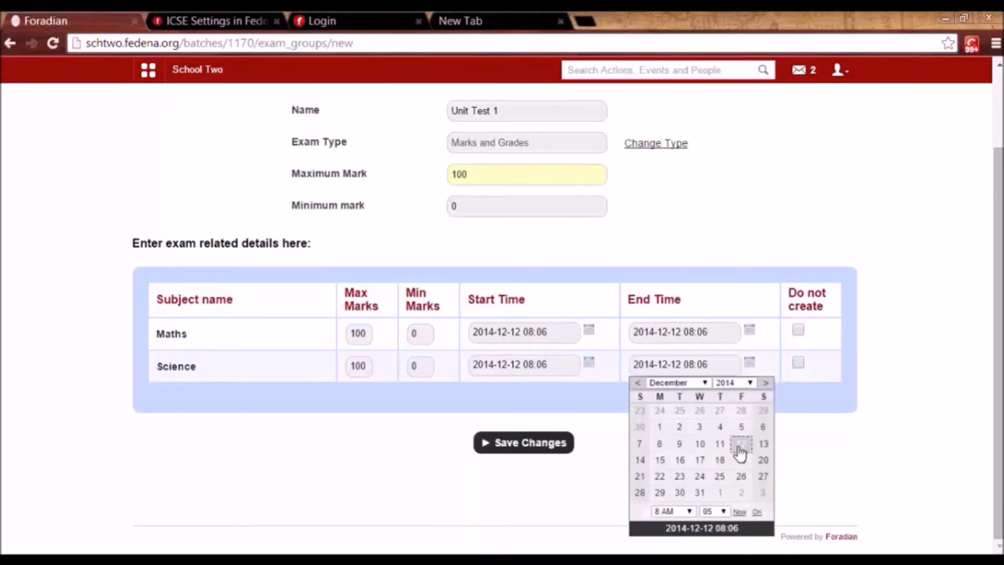
click(533, 447)
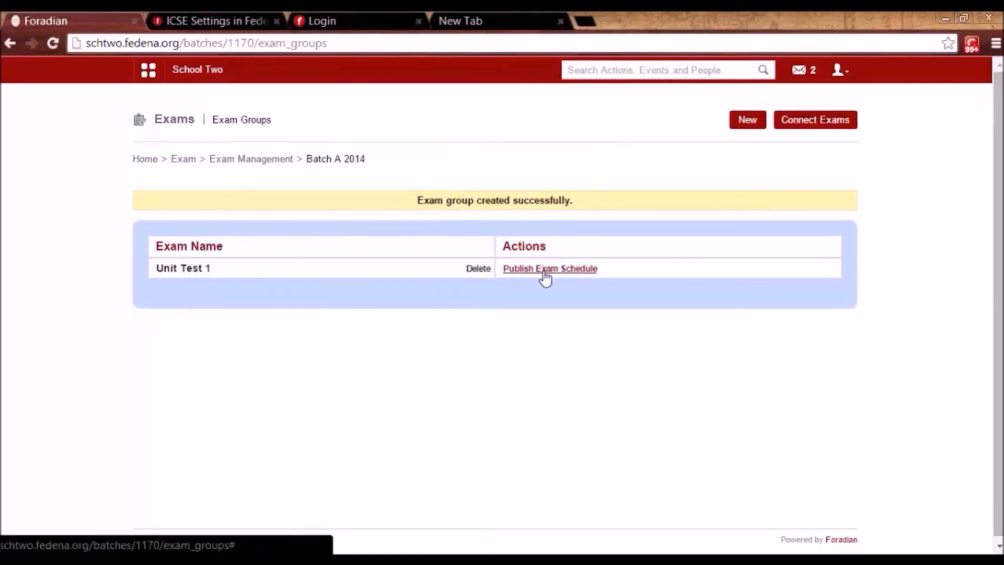
Open the Calendar in a separate tab and view a day's listed events.
click(148, 70)
click(263, 112)
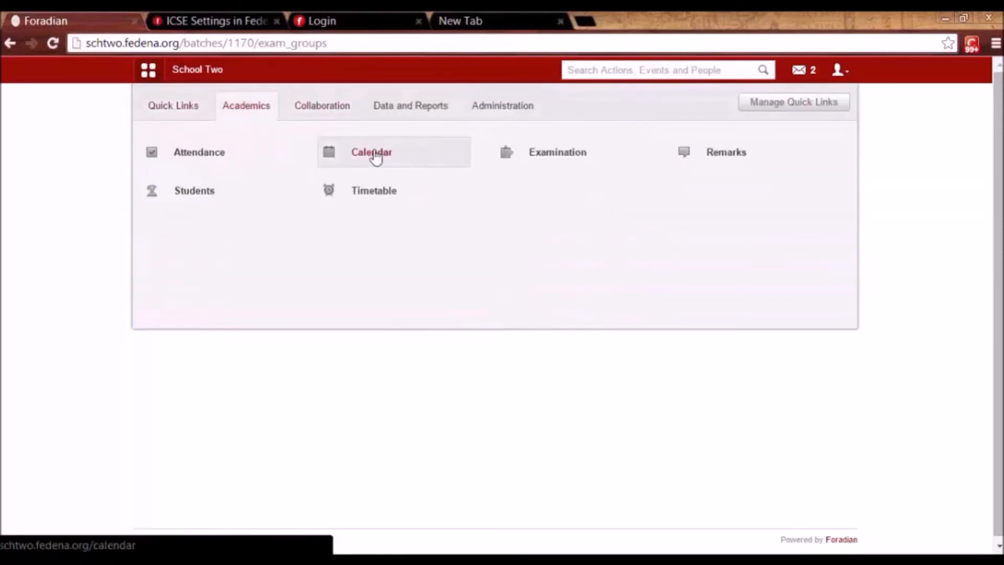
right_click(415, 155)
click(439, 165)
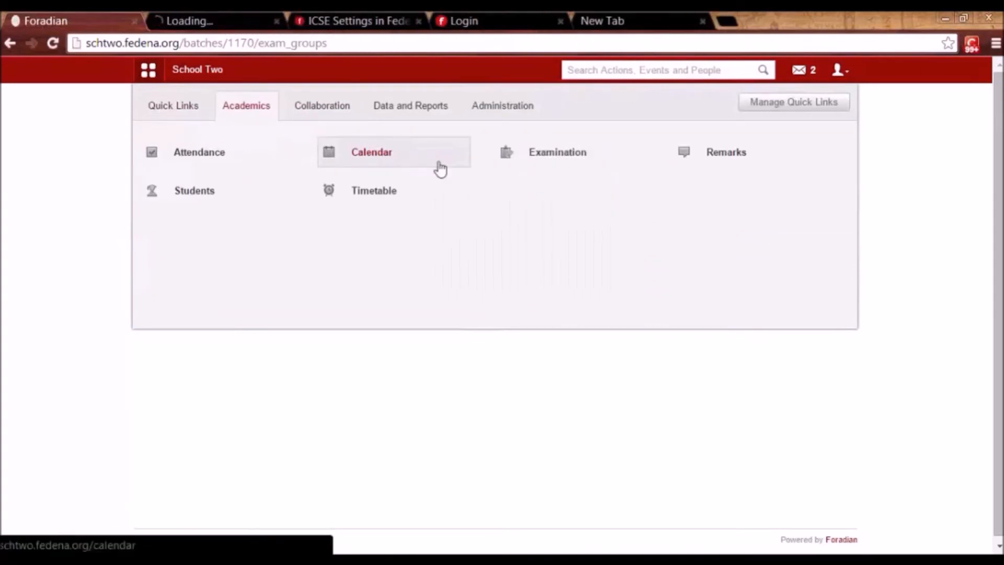
click(190, 20)
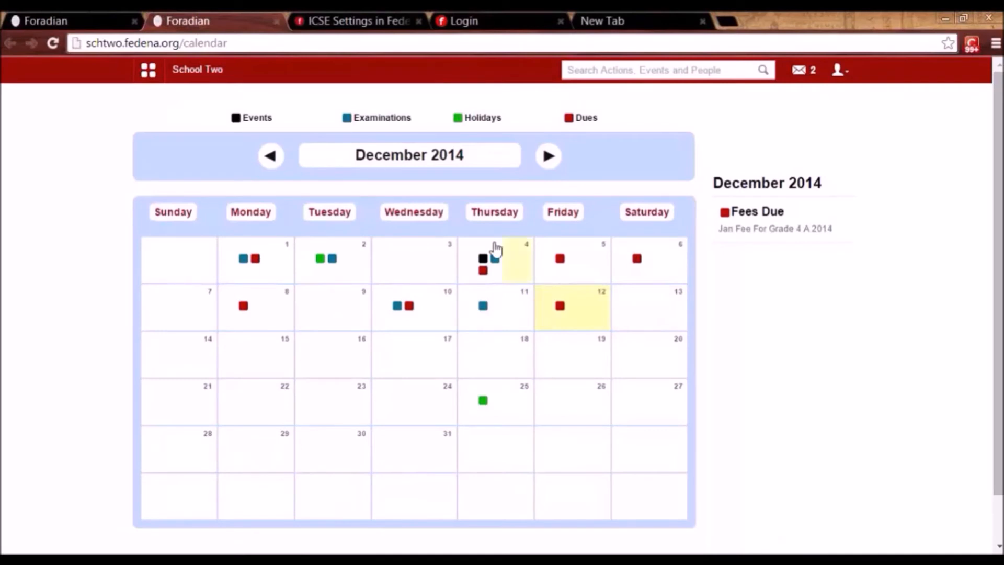
click(241, 262)
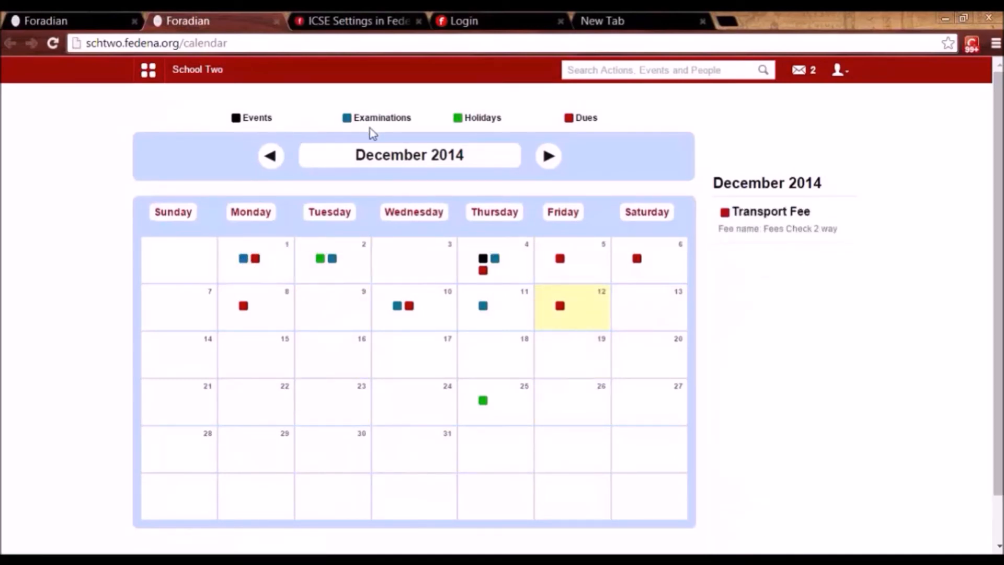
mouse_move(483, 308)
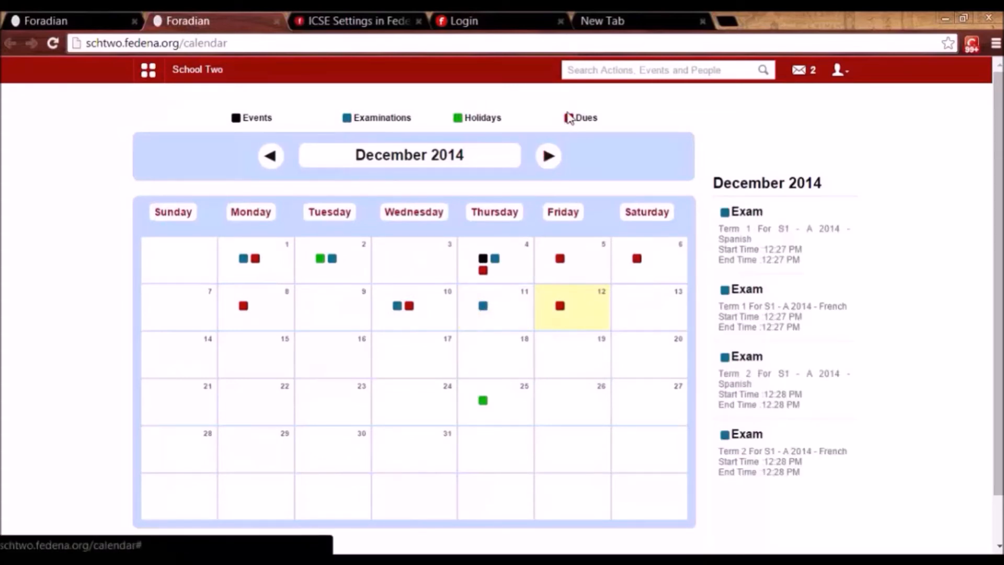
mouse_move(560, 309)
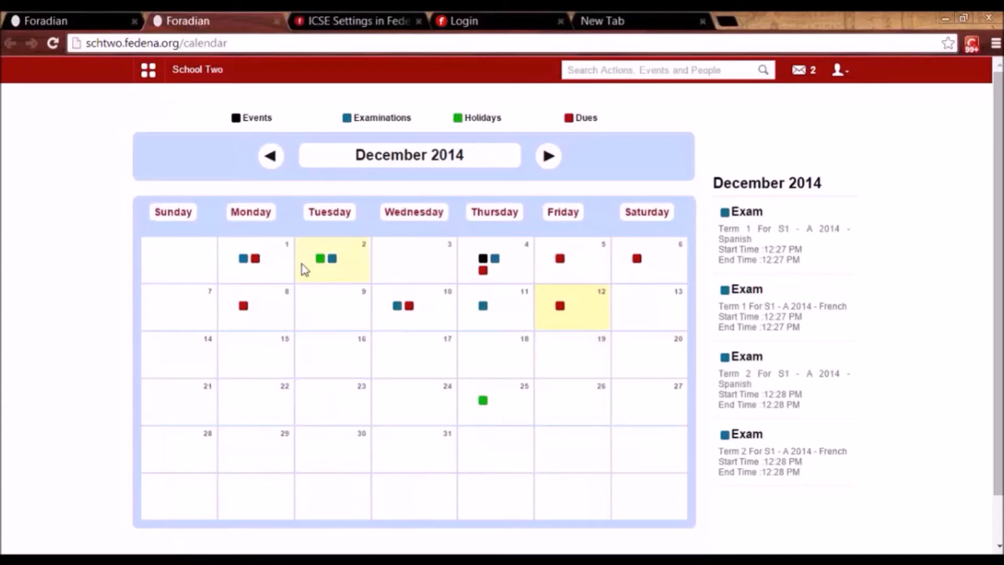
Publish Unit Test 1's exam schedule and confirm Maths and Science appear on 12 December.
click(84, 20)
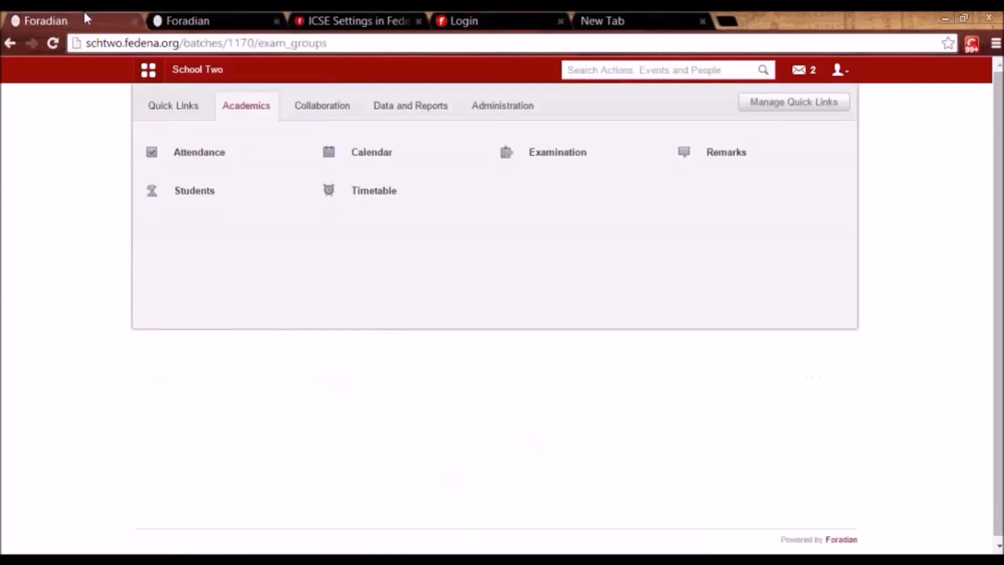
click(328, 412)
click(537, 274)
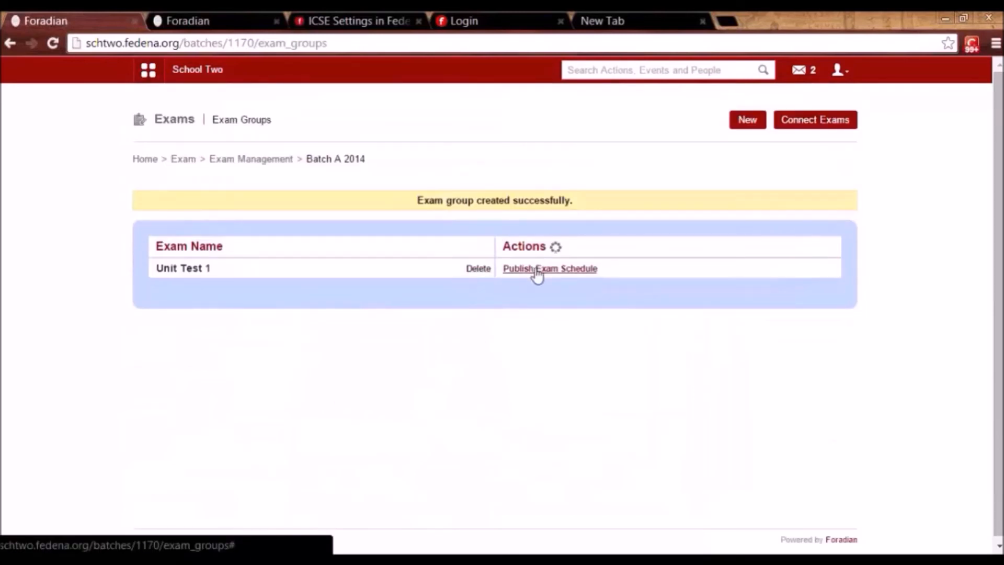
click(234, 20)
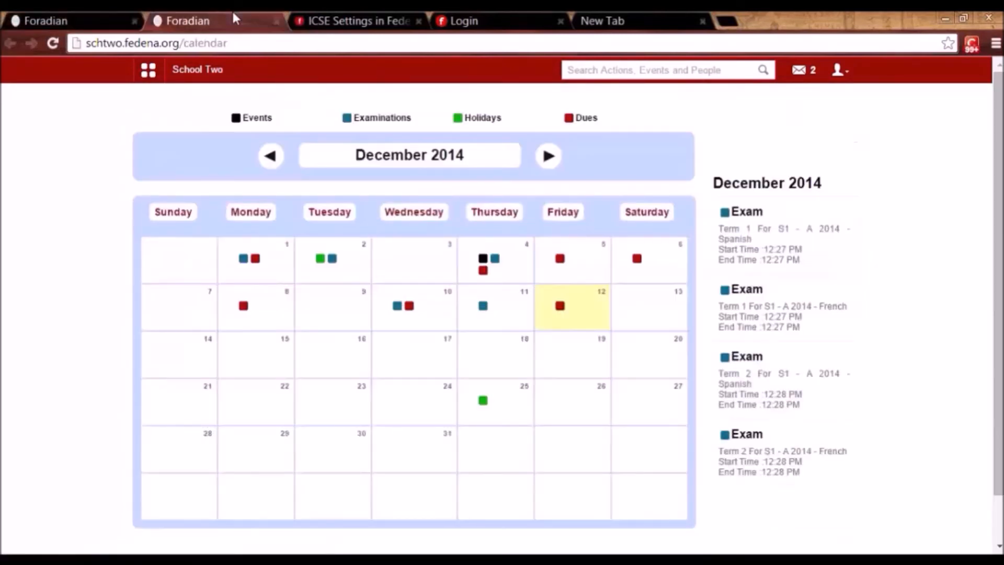
key(F5)
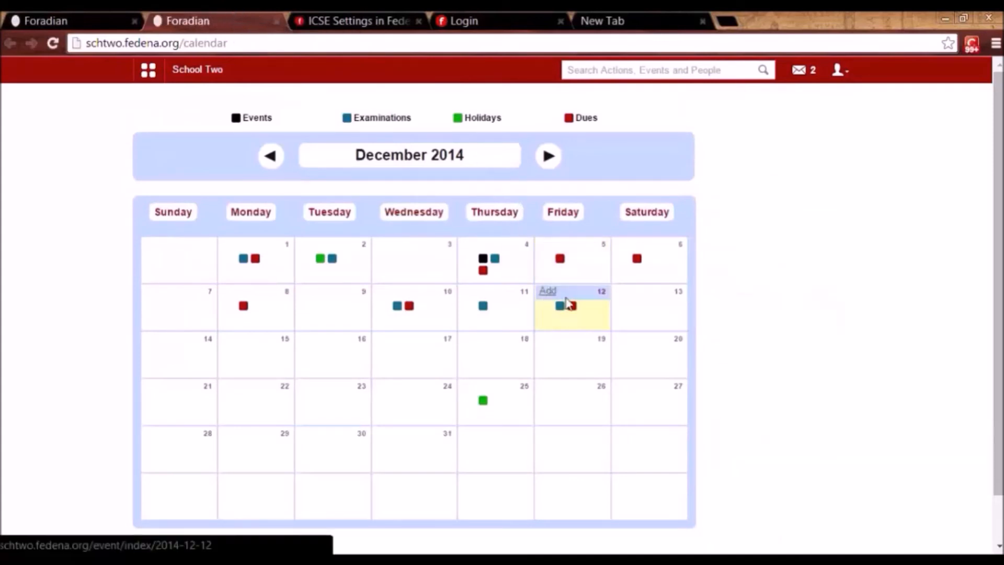
click(571, 306)
click(559, 307)
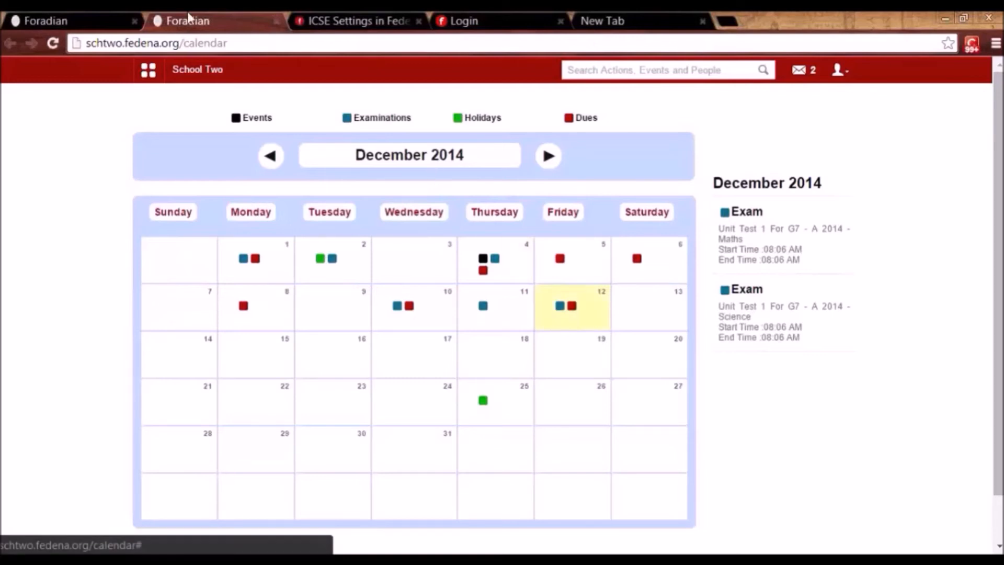
click(109, 16)
click(573, 269)
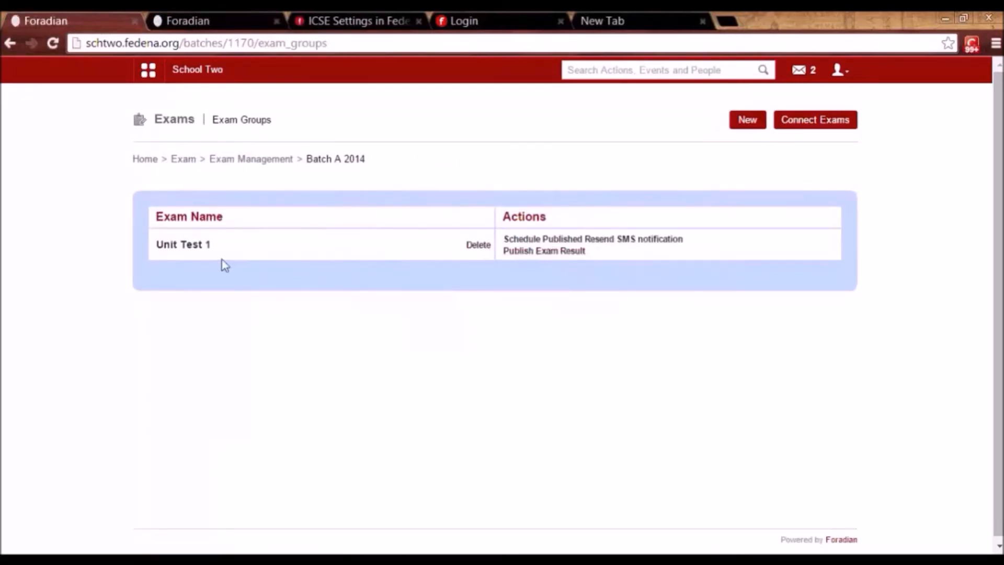
Enter a Unit Test 1 Maths mark of 34 with remark 'Average' and save.
click(192, 248)
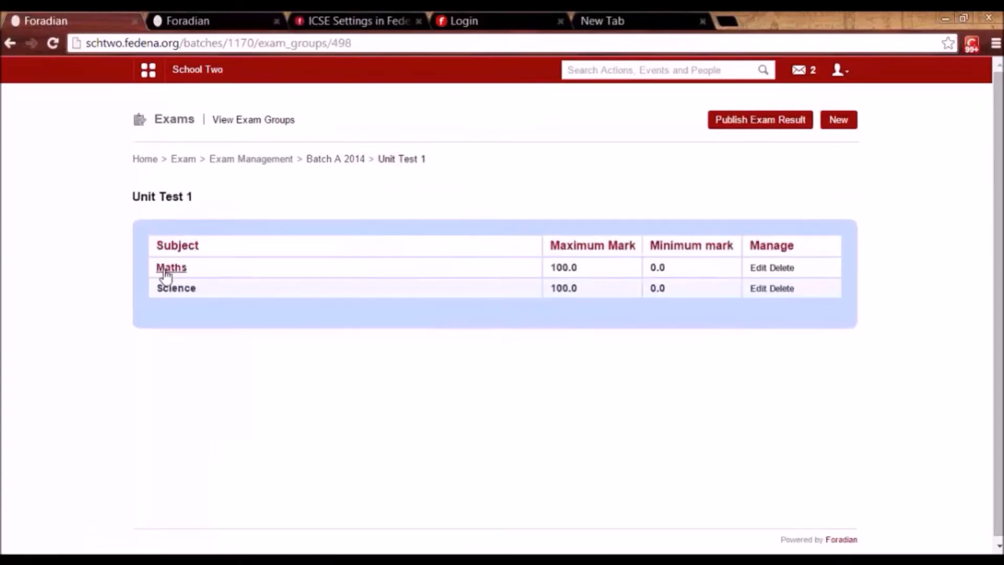
click(165, 271)
click(460, 244)
text(34)
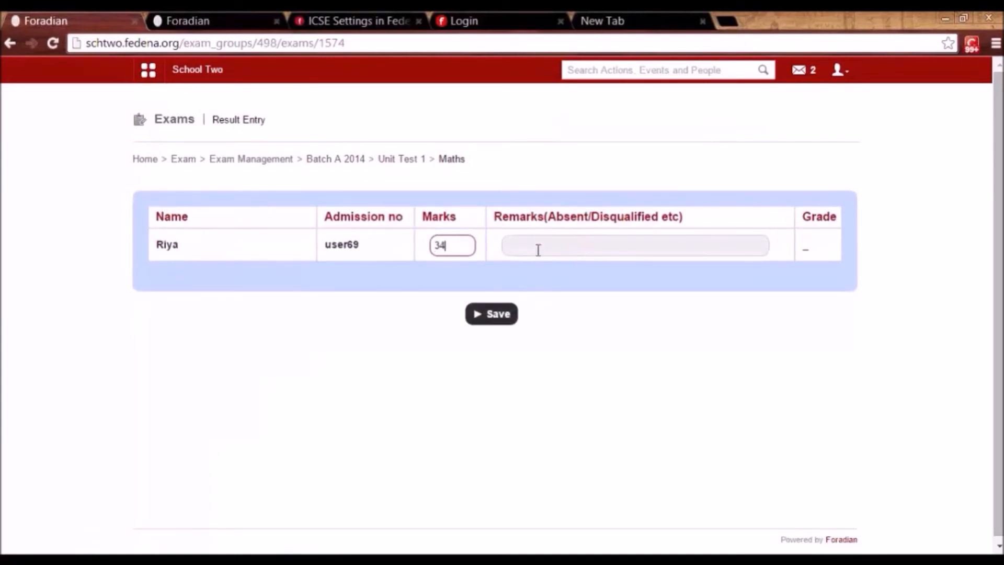
click(537, 249)
text(A)
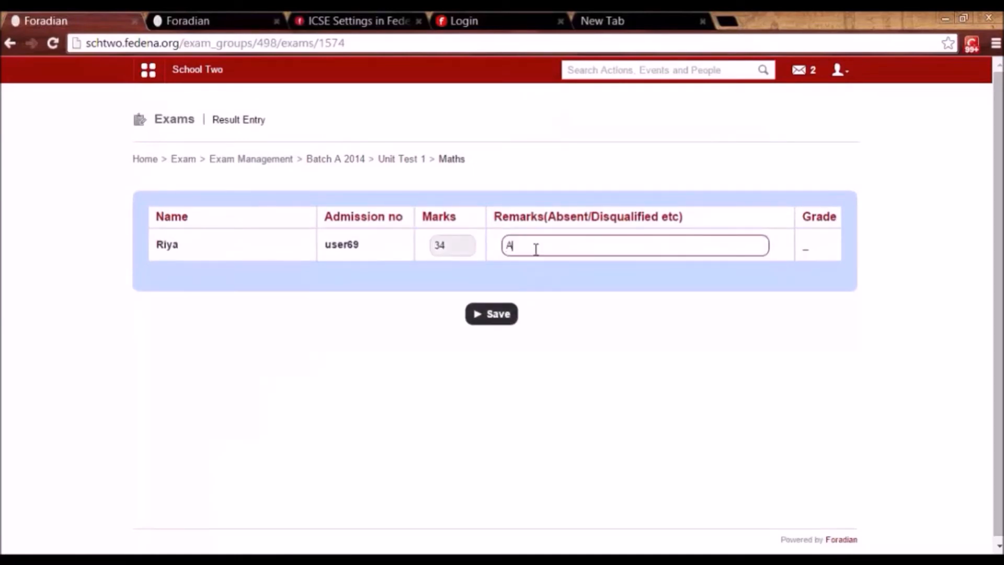
text(verage)
click(498, 320)
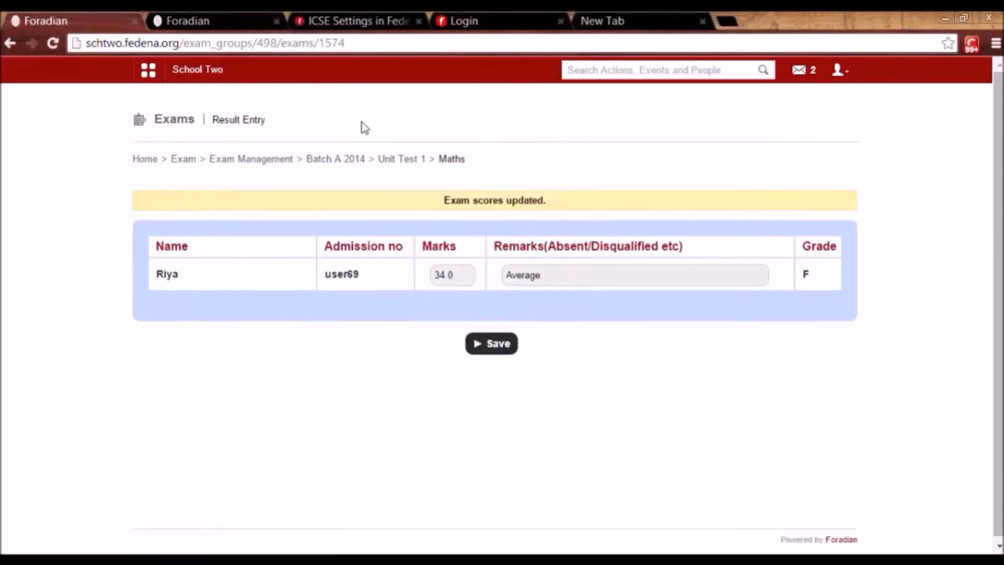
click(401, 158)
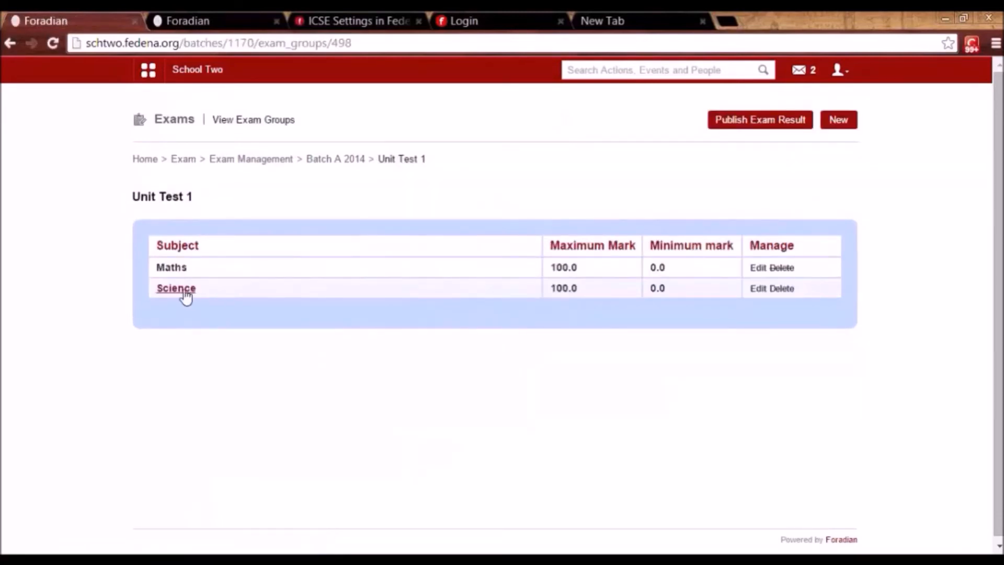
Go back to Batch A 2014's exam groups, cancelling the Unit Test 1 result publishing and leaving the inbox.
click(312, 161)
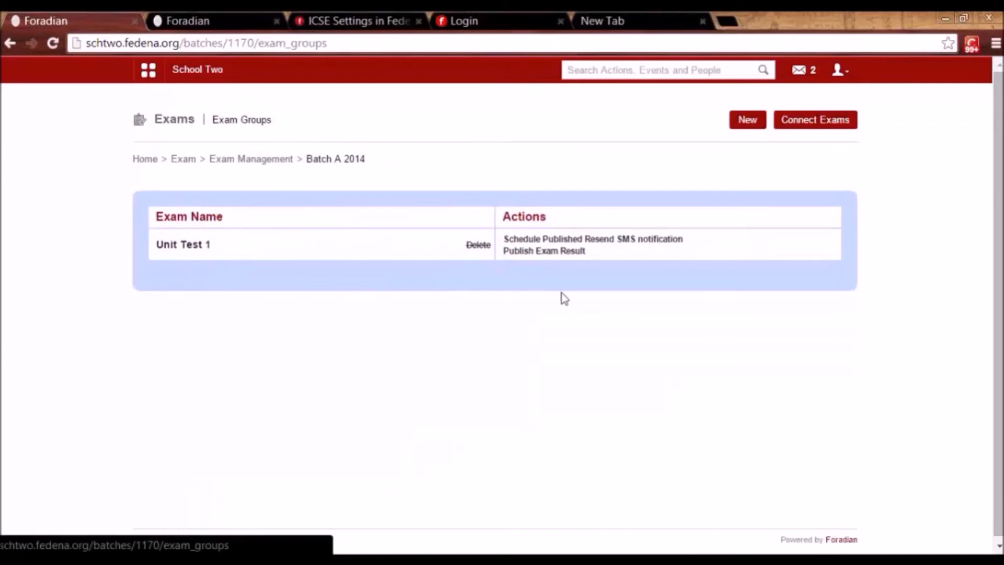
click(550, 252)
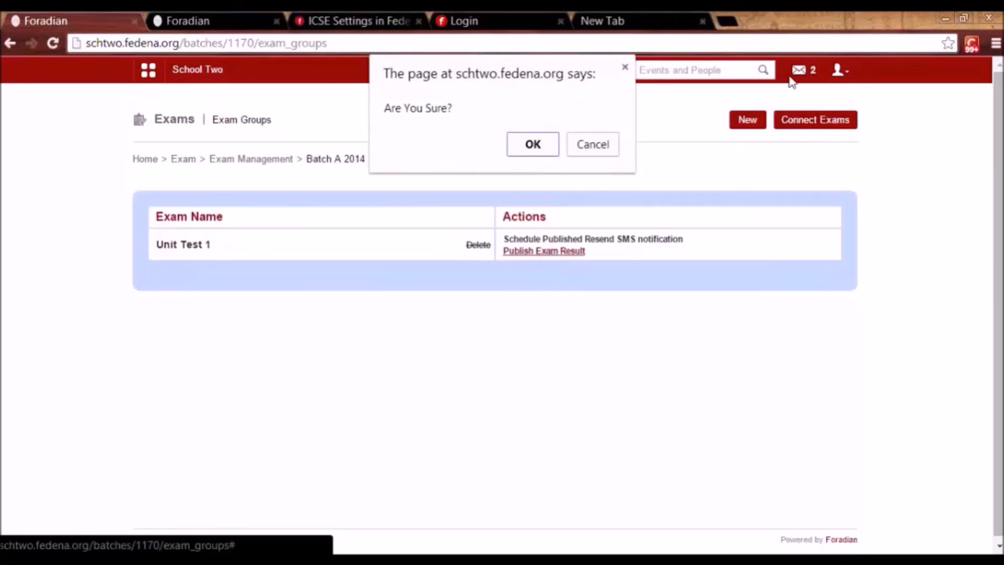
click(579, 148)
click(803, 73)
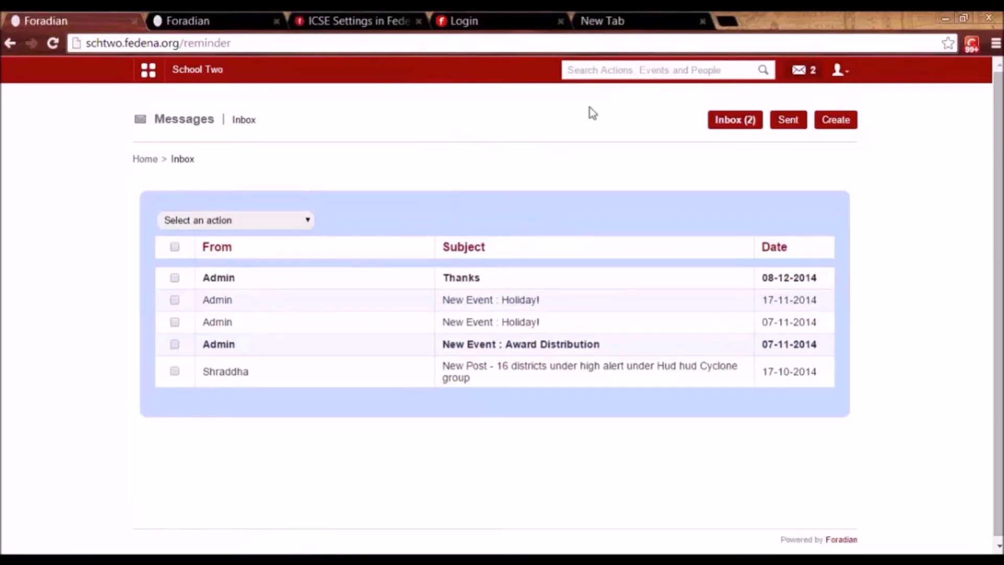
key(alt+Left)
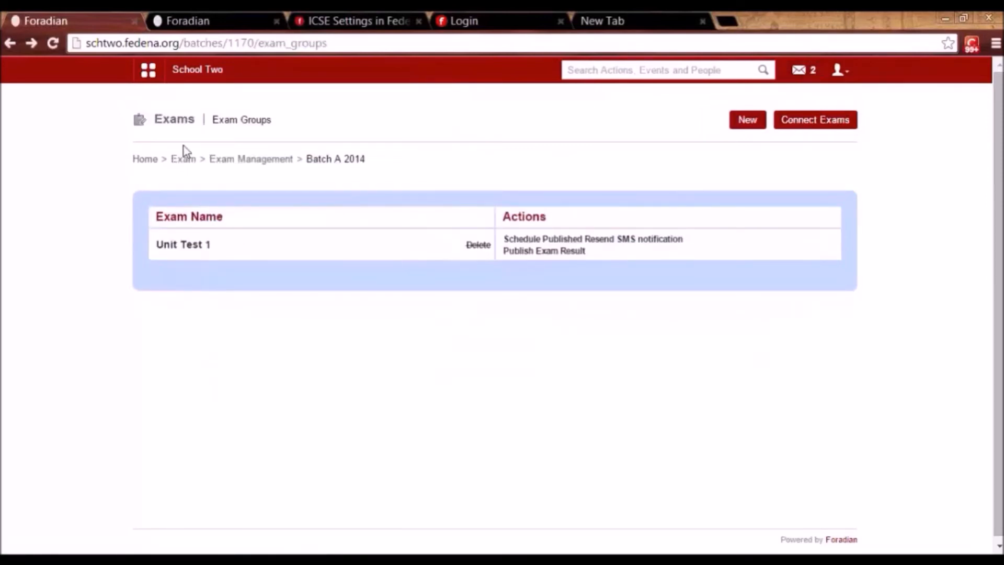
Open Connect Exams for Kindergarten 1's Batch B 2014, showing Term1 weighted 30 and Term2 70.
click(224, 162)
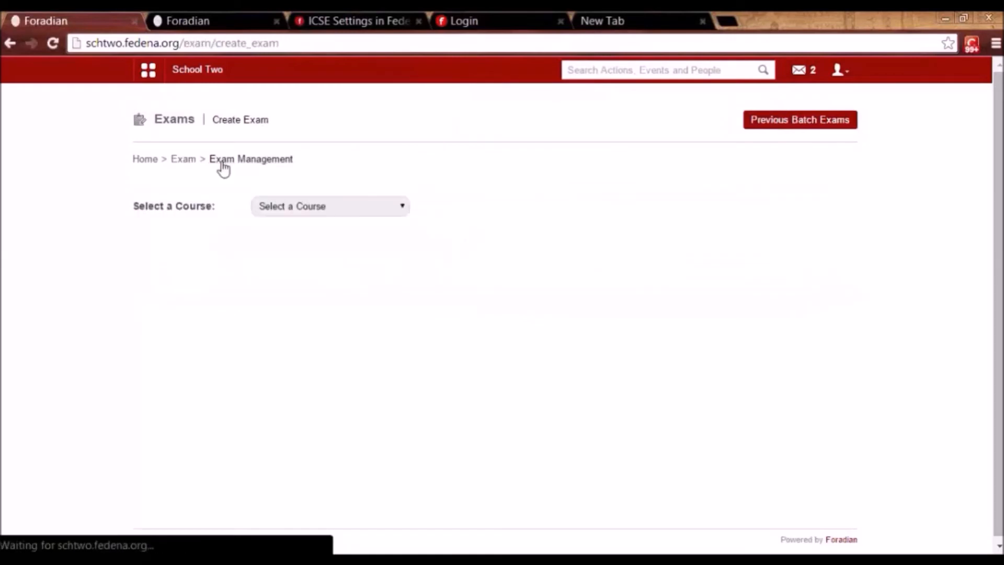
click(270, 208)
click(293, 308)
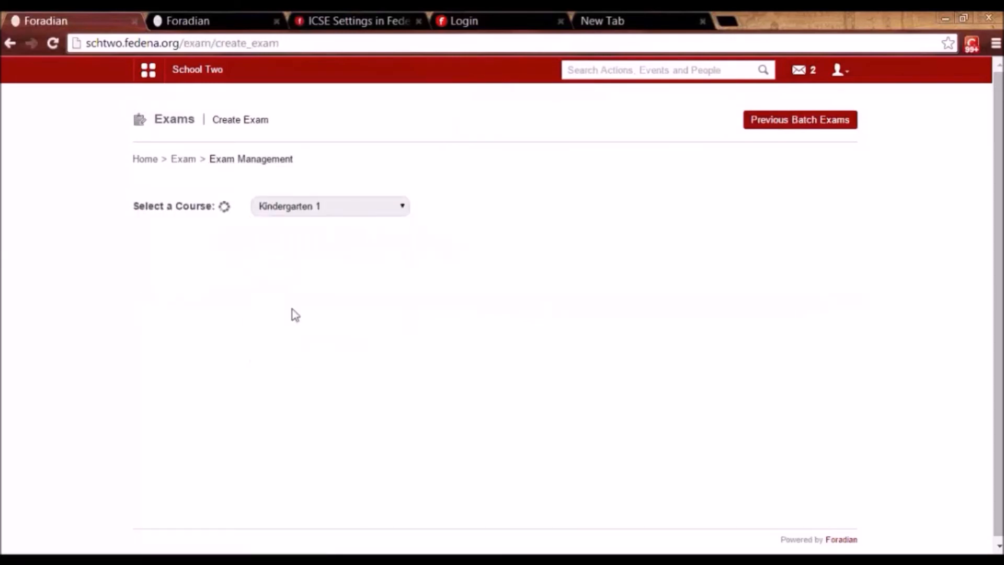
click(224, 239)
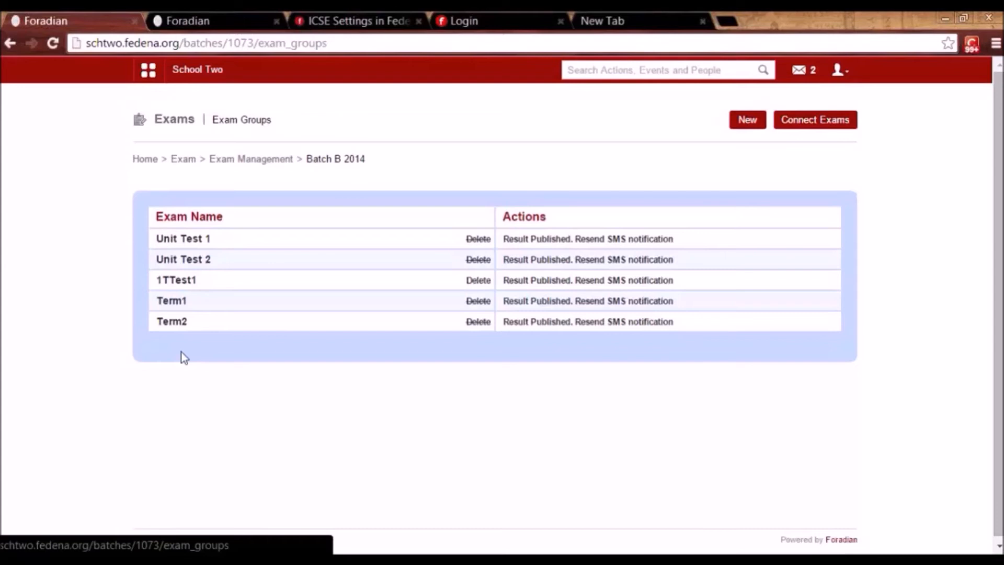
click(813, 127)
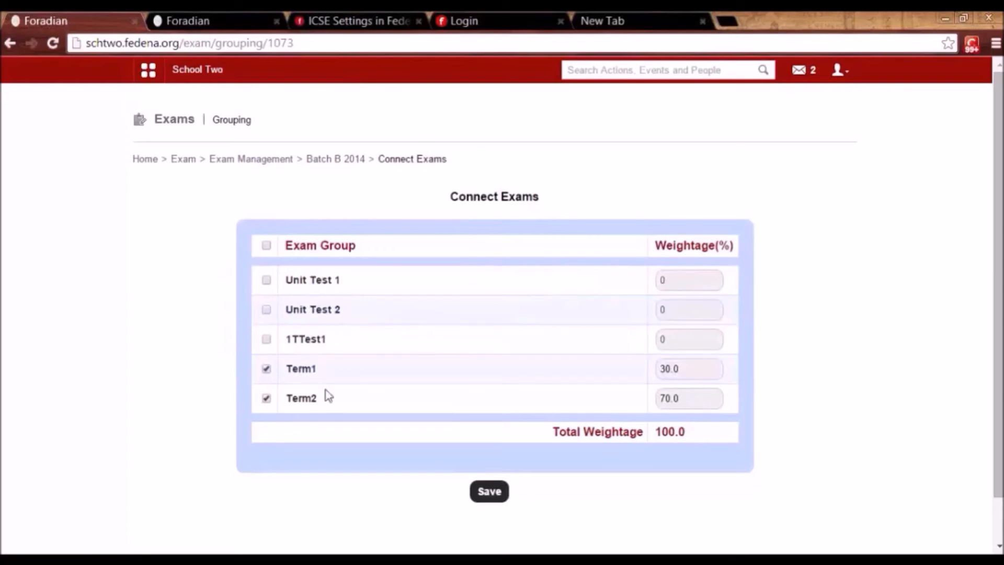
Go back from Batch B 2014's Connect Exams through Exam Management to the Exam home page.
click(317, 165)
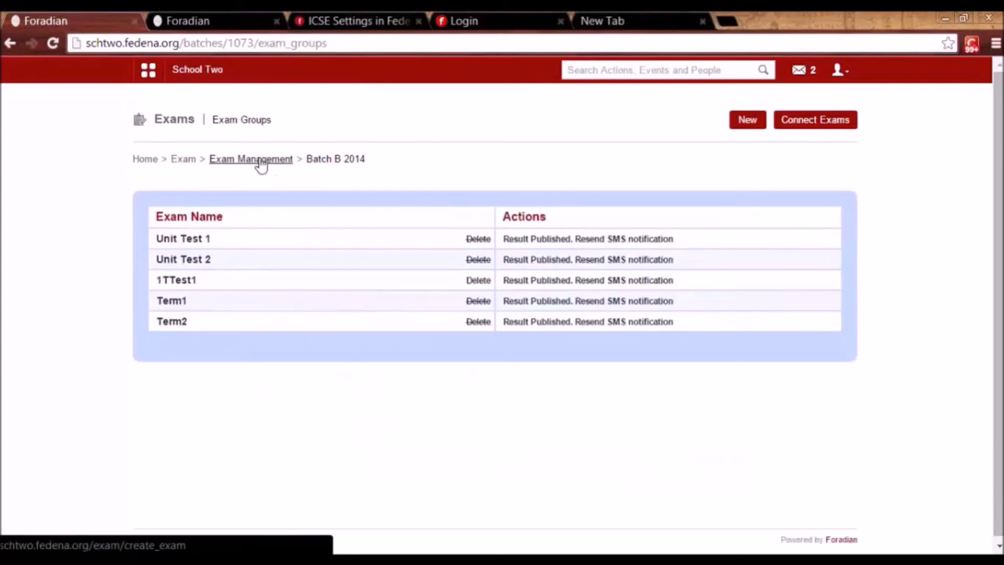
click(261, 165)
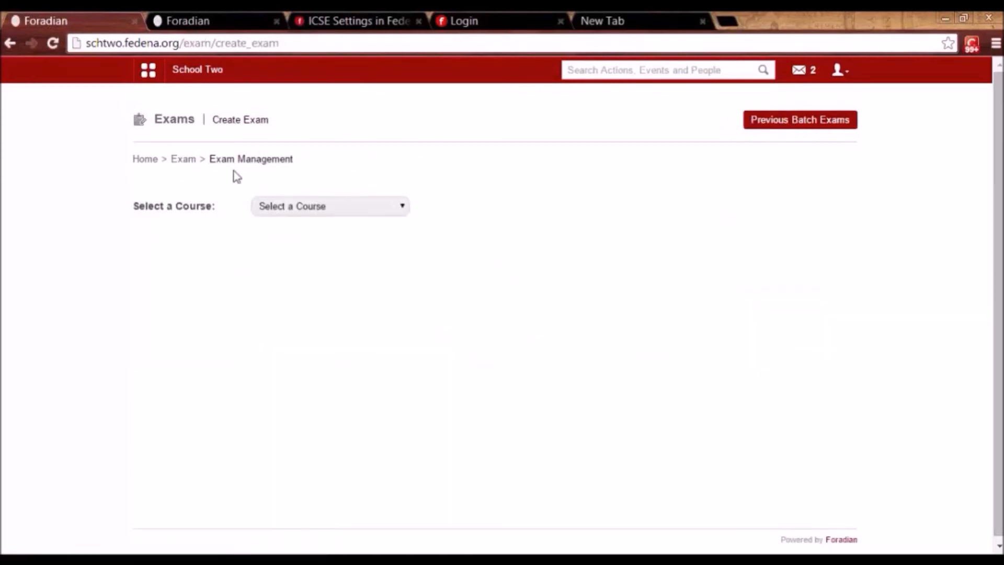
click(184, 162)
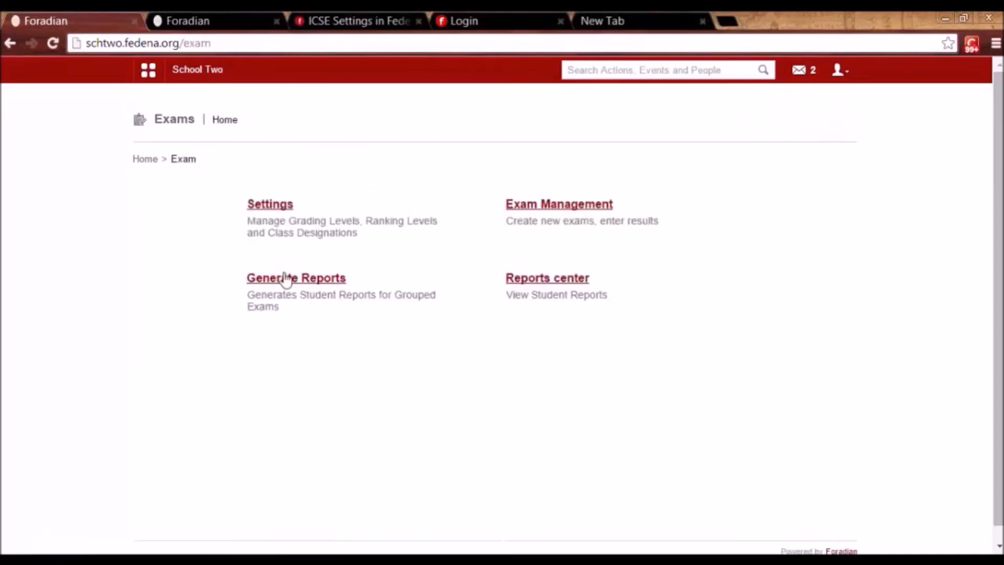
Look at Generate Reports for Grade 7, then go to the Reports center.
click(287, 280)
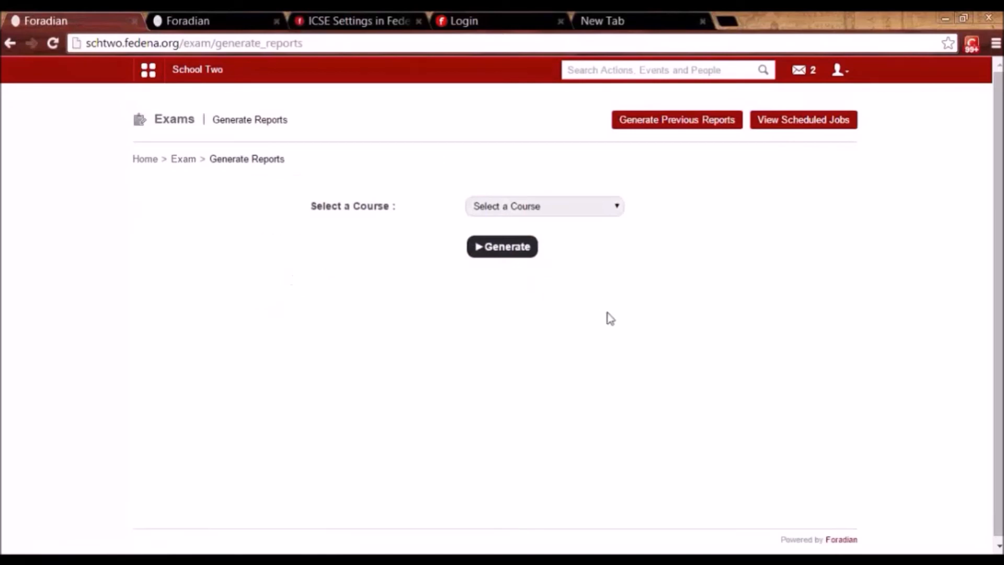
click(576, 210)
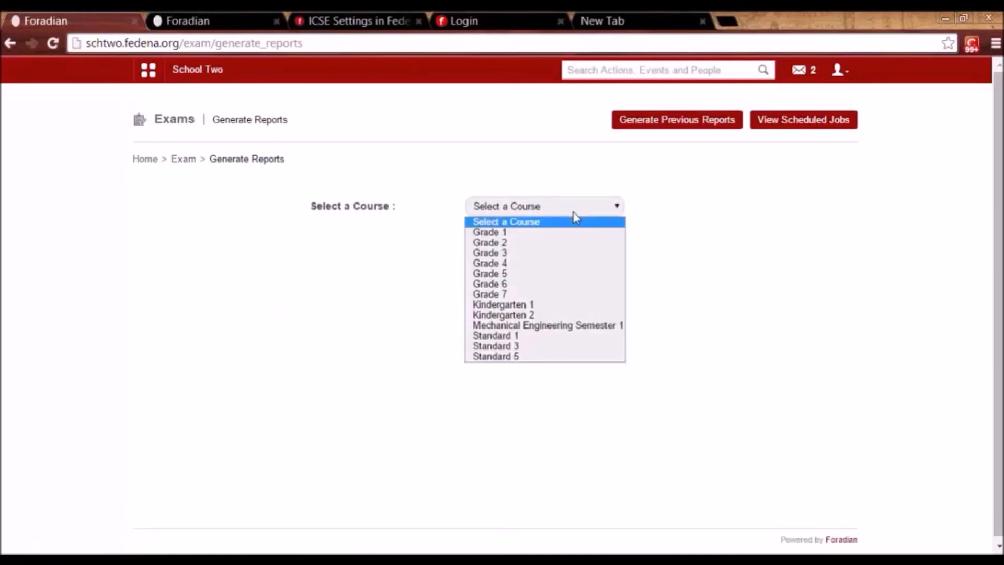
click(565, 298)
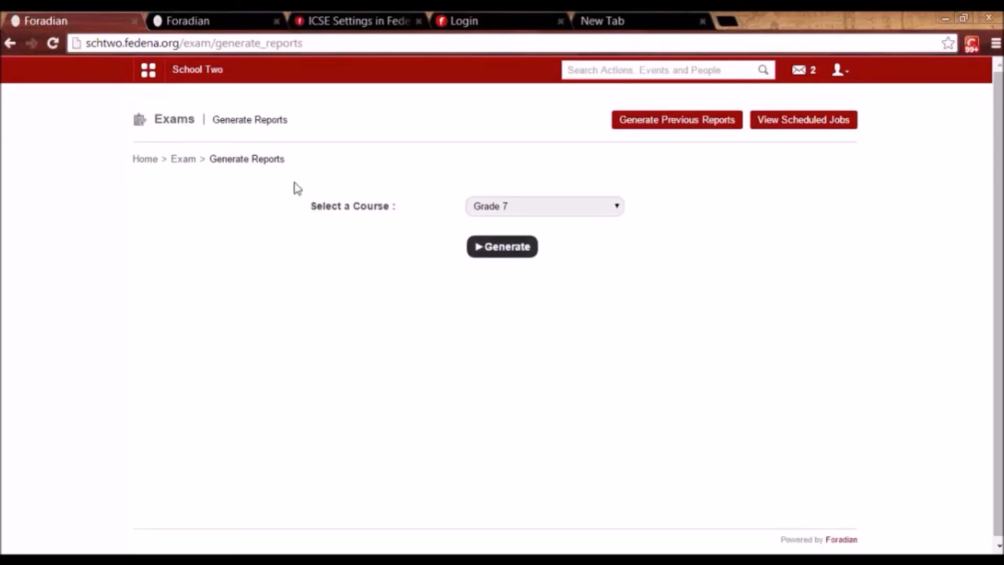
click(180, 161)
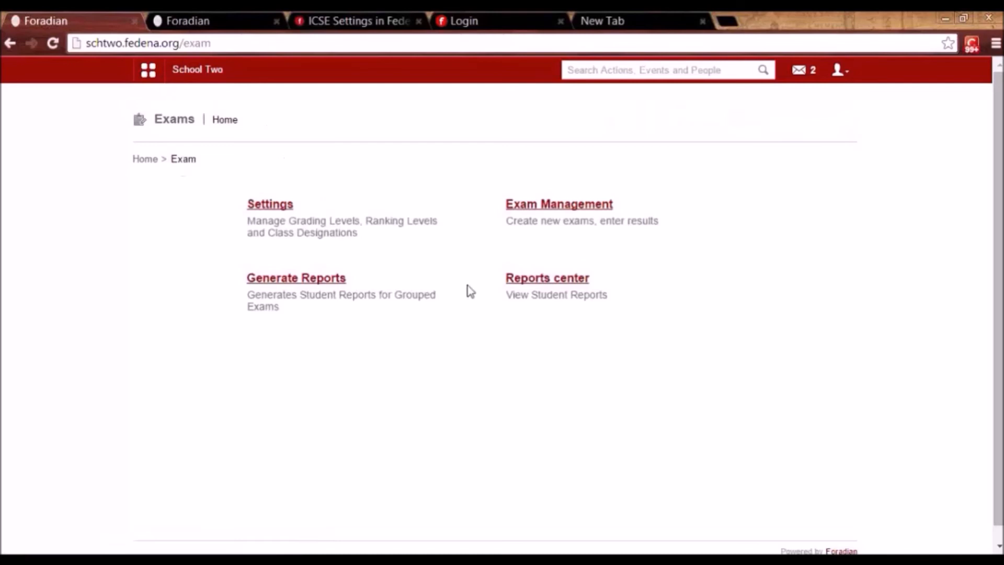
click(549, 285)
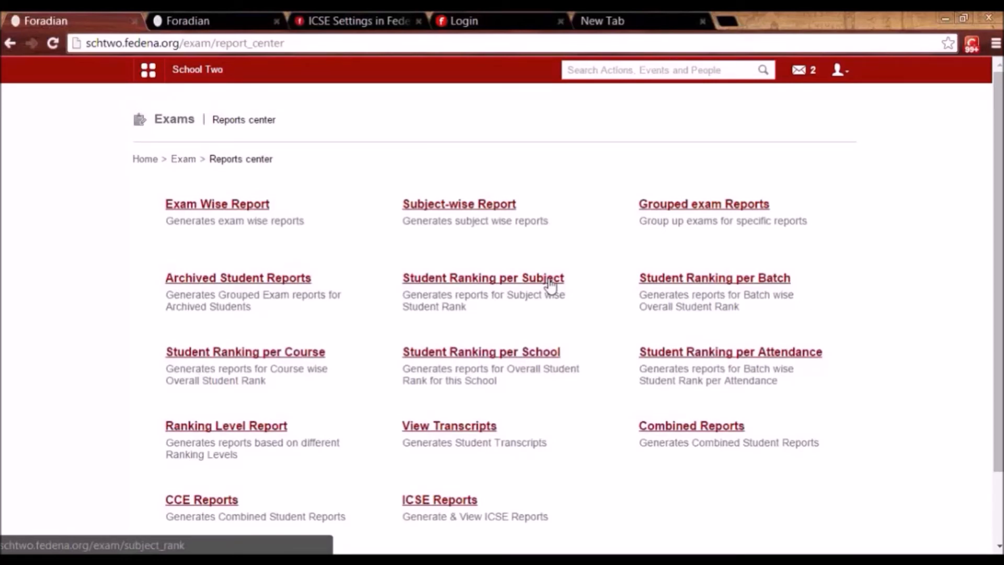
Generate the Exam Wise Report for batch K1 - B 2014, exam group Unit Test 1.
click(247, 205)
click(368, 208)
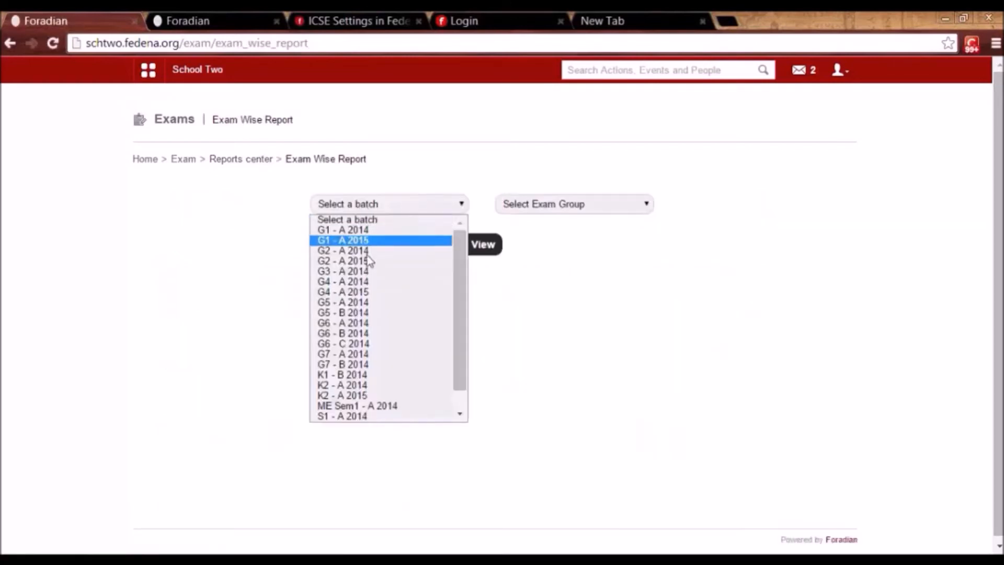
click(364, 376)
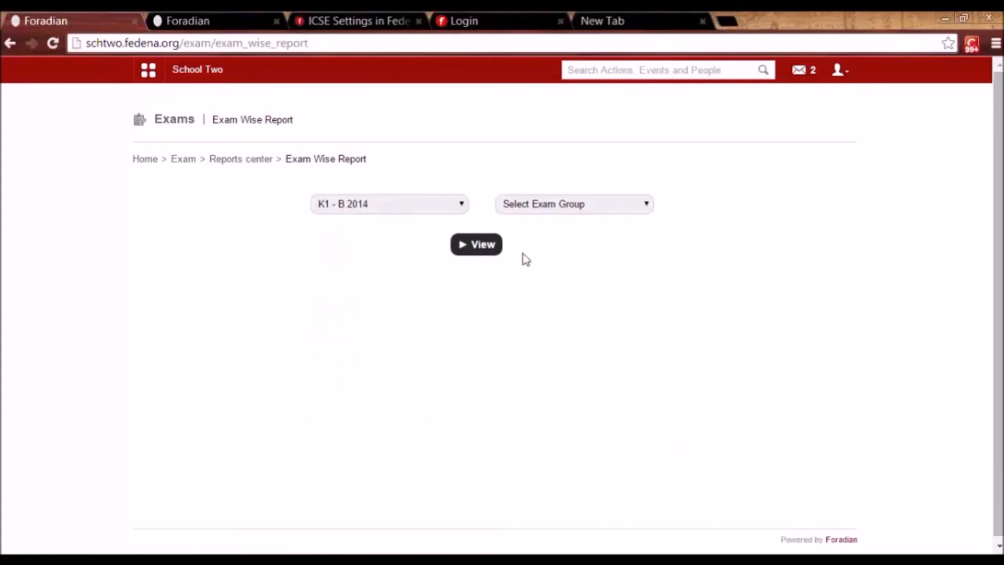
click(545, 208)
click(547, 238)
click(480, 246)
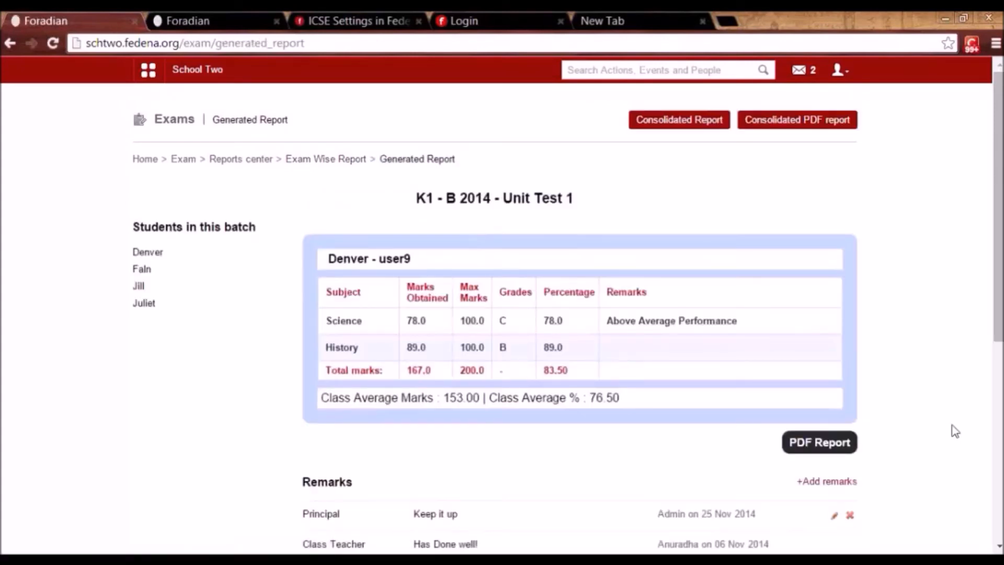
Look through the marks of each of the four students in the report.
scroll(952, 430, down, 2)
scroll(496, 314, down, 1)
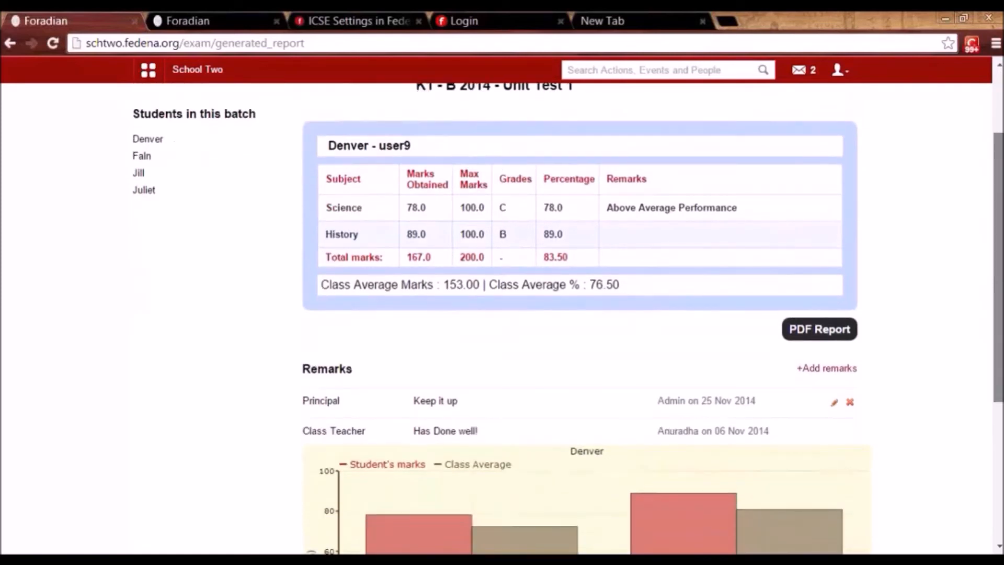
mouse_move(998, 381)
mouse_down()
mouse_move(998, 368)
mouse_move(998, 395)
mouse_move(998, 328)
mouse_move(998, 362)
mouse_up()
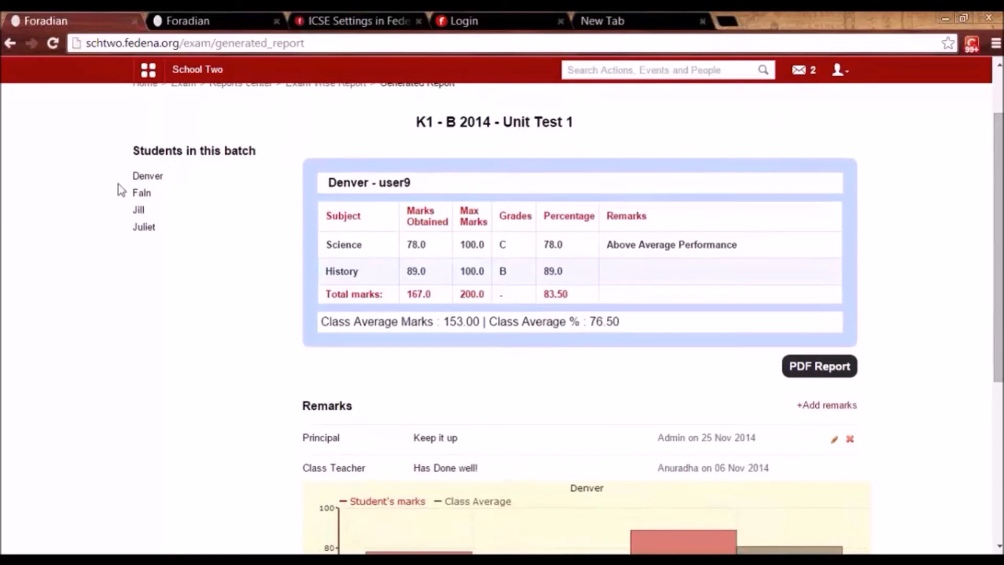
click(147, 175)
click(142, 270)
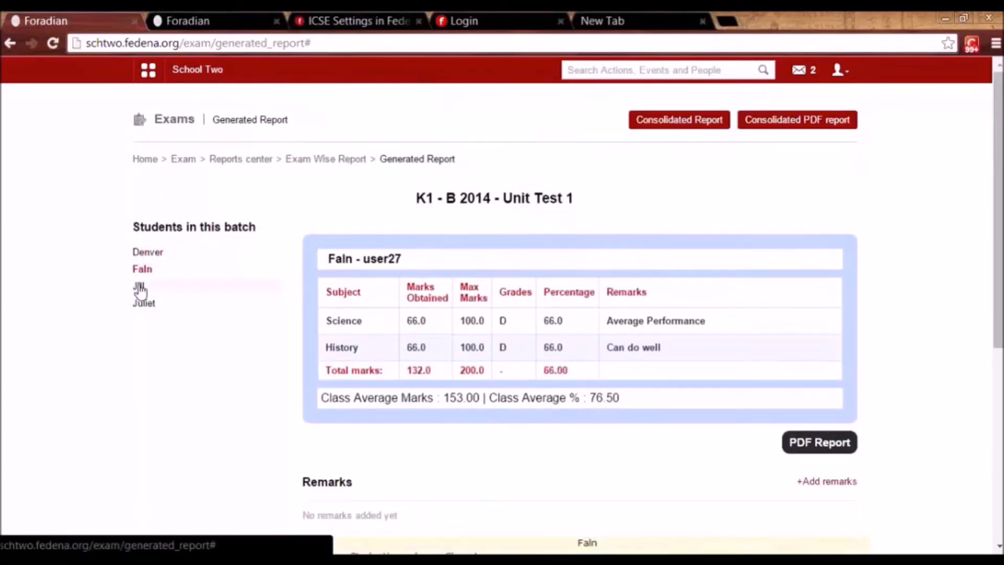
click(140, 288)
click(142, 306)
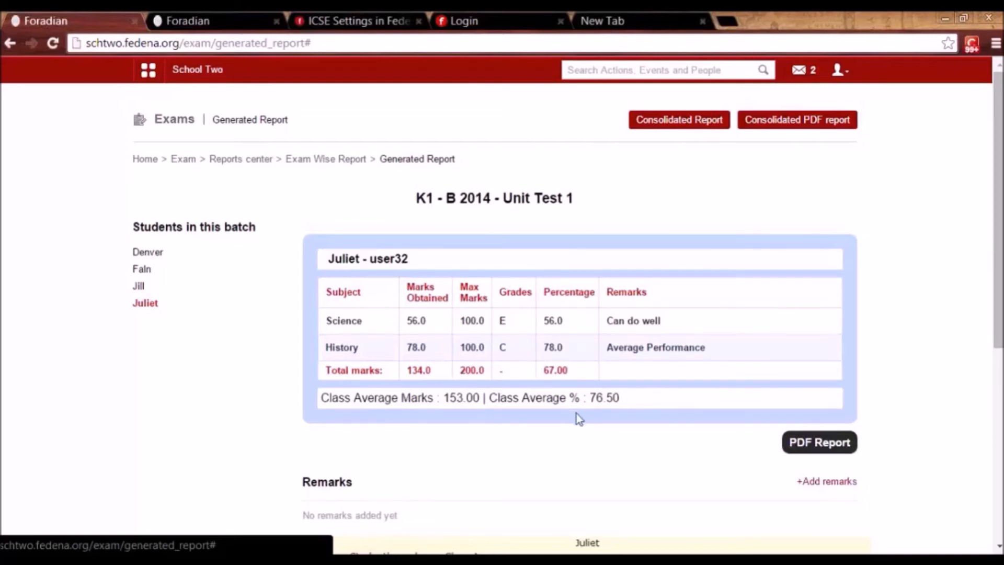
drag(997, 320, 998, 368)
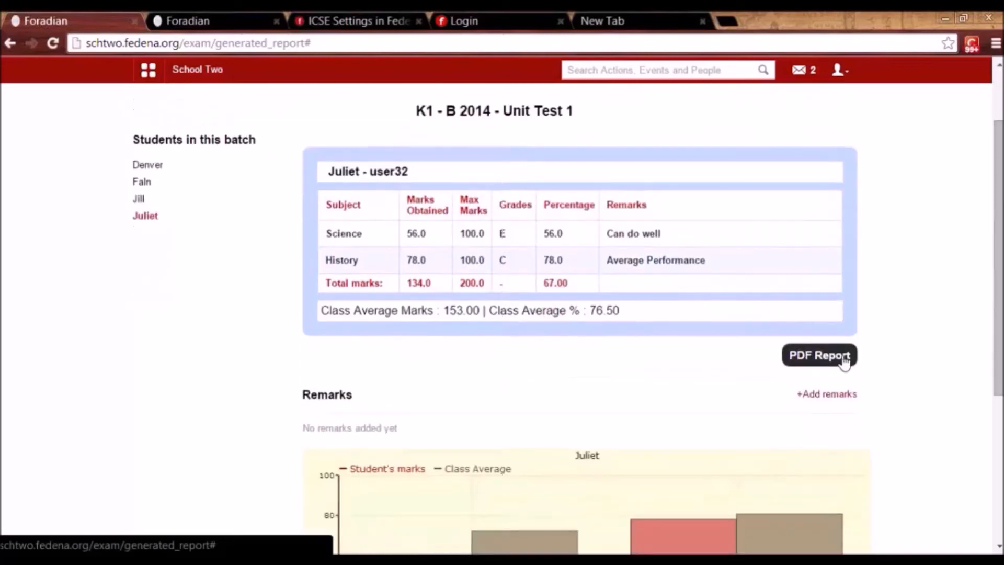
Add the remark 'Done well' by the Class Teacher, then return to the Exam Wise Report form.
click(823, 397)
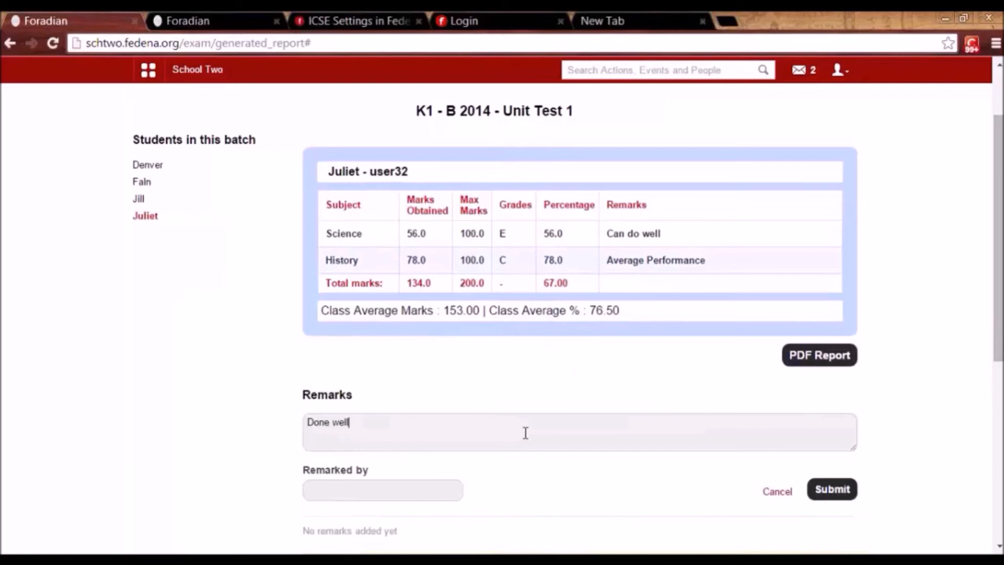
click(431, 499)
text(Class Teacher)
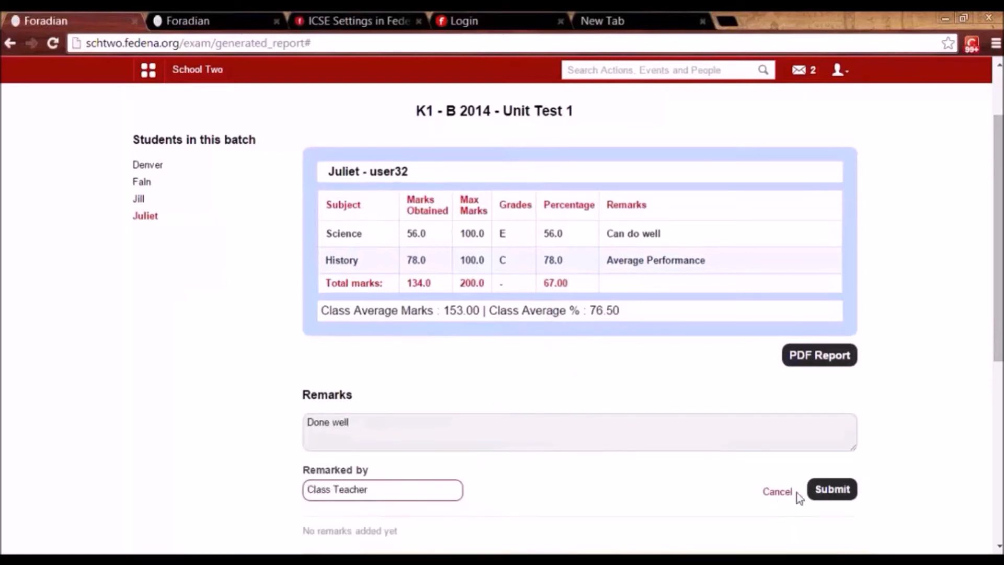
click(828, 493)
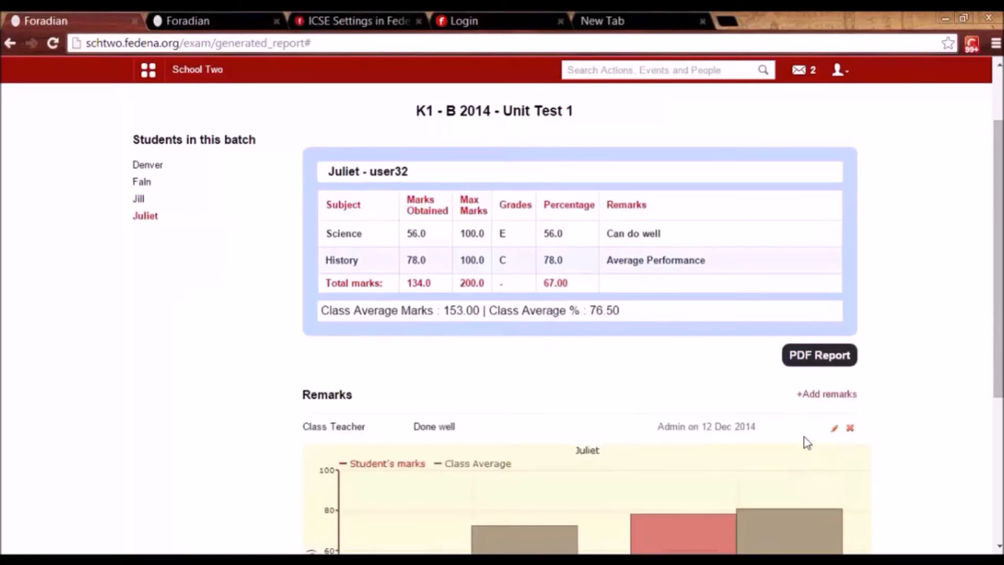
drag(1000, 363, 1003, 311)
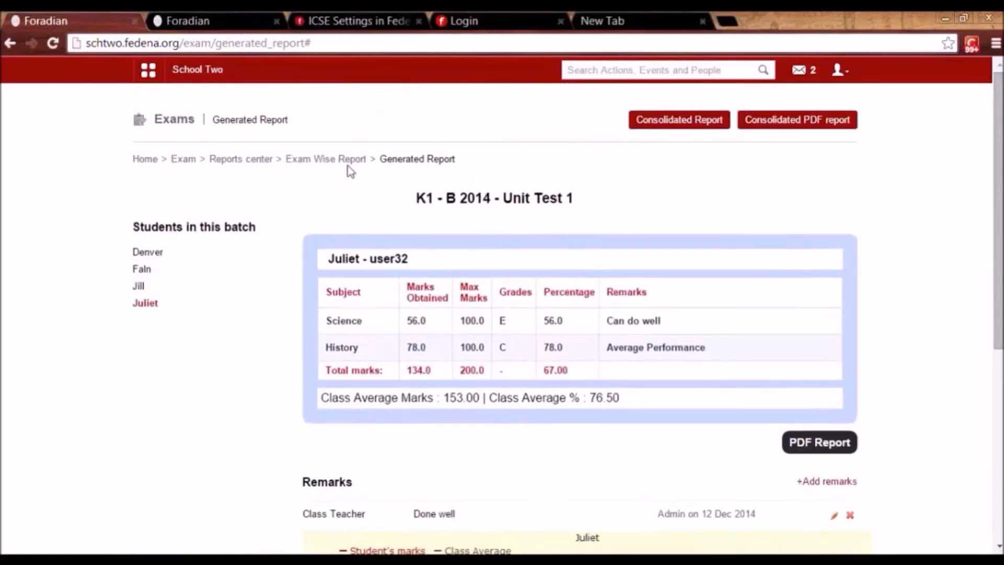
click(325, 159)
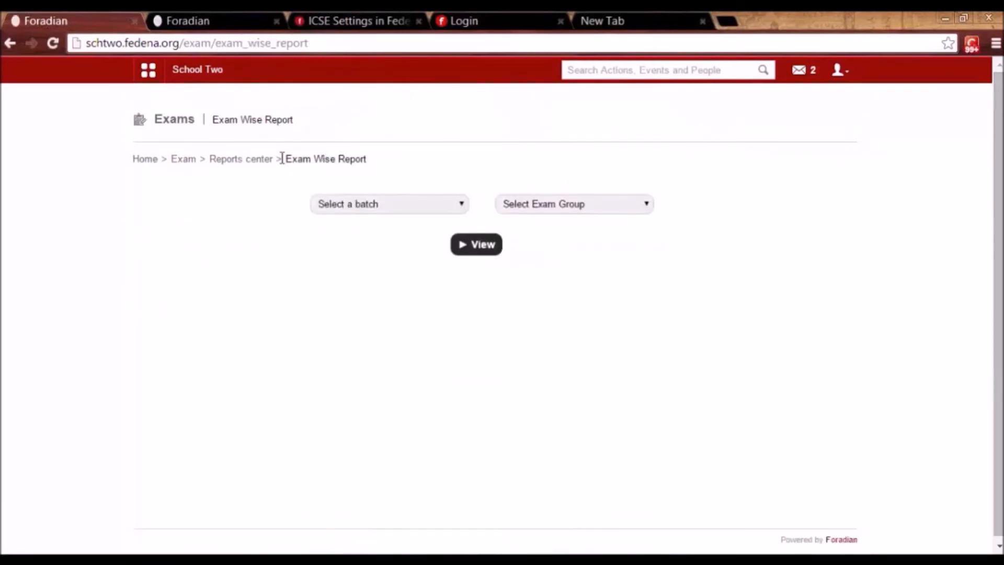
View the Subject-wise Report for batch K1 - B 2014, subject Science.
click(254, 163)
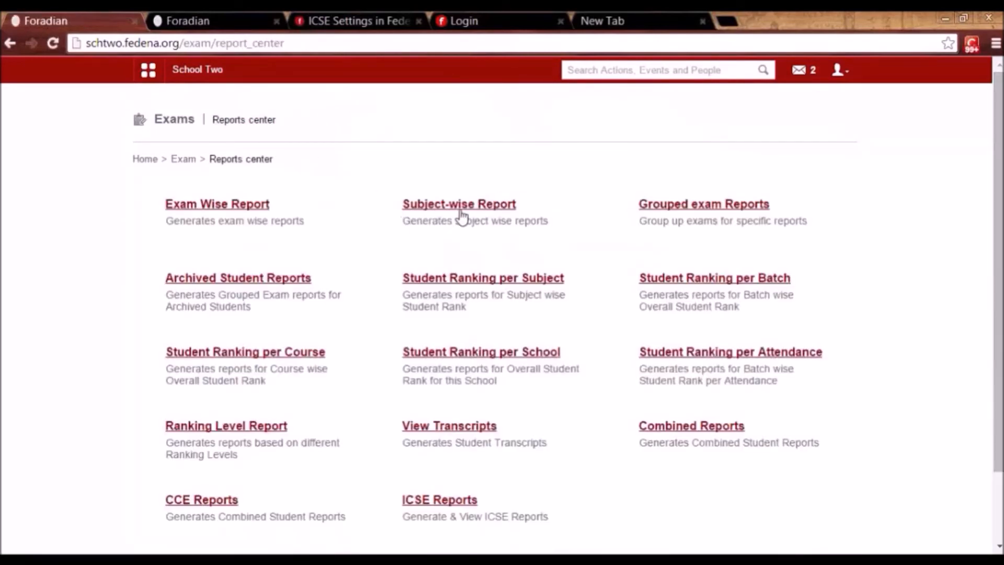
click(466, 209)
click(419, 207)
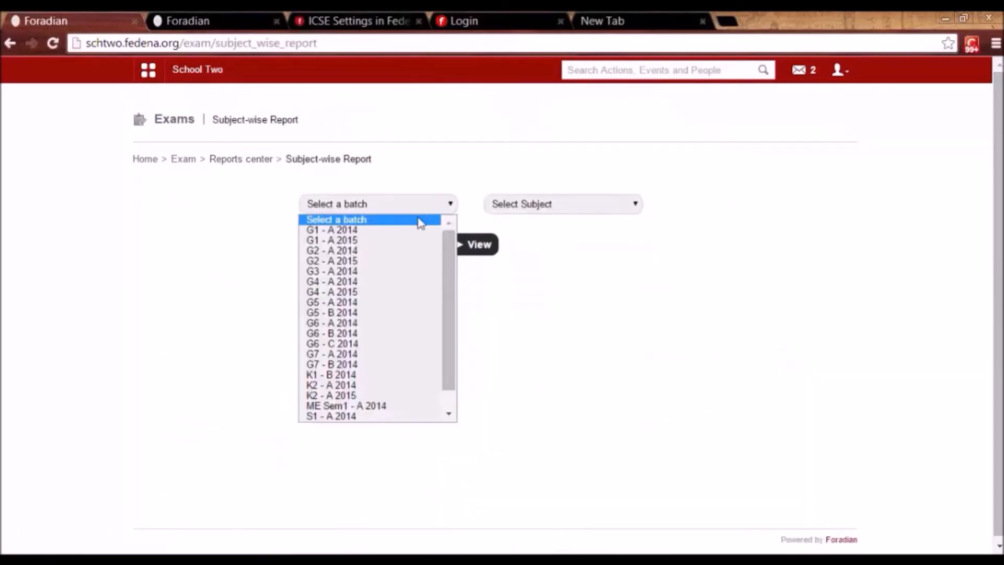
click(386, 374)
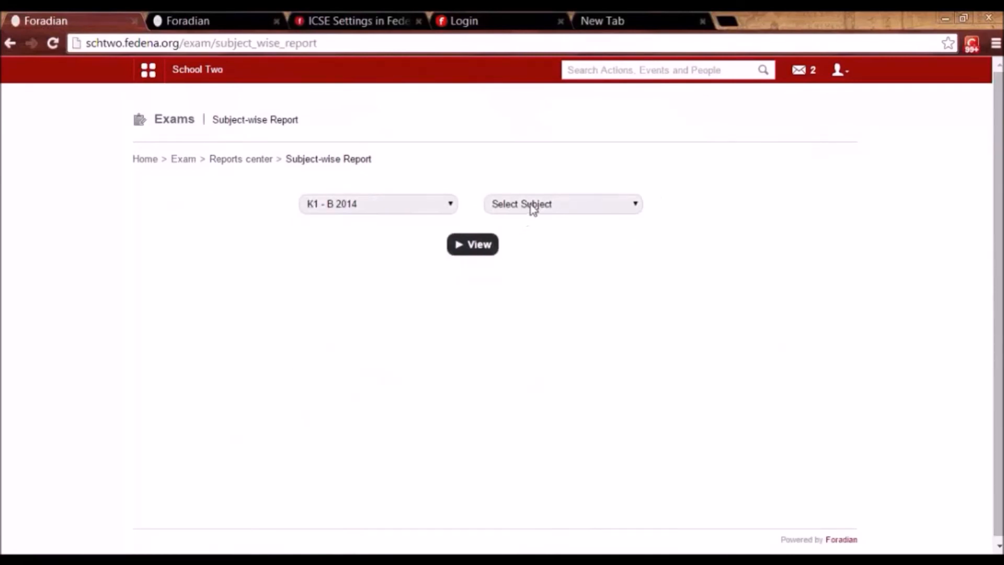
click(532, 206)
click(529, 231)
click(488, 247)
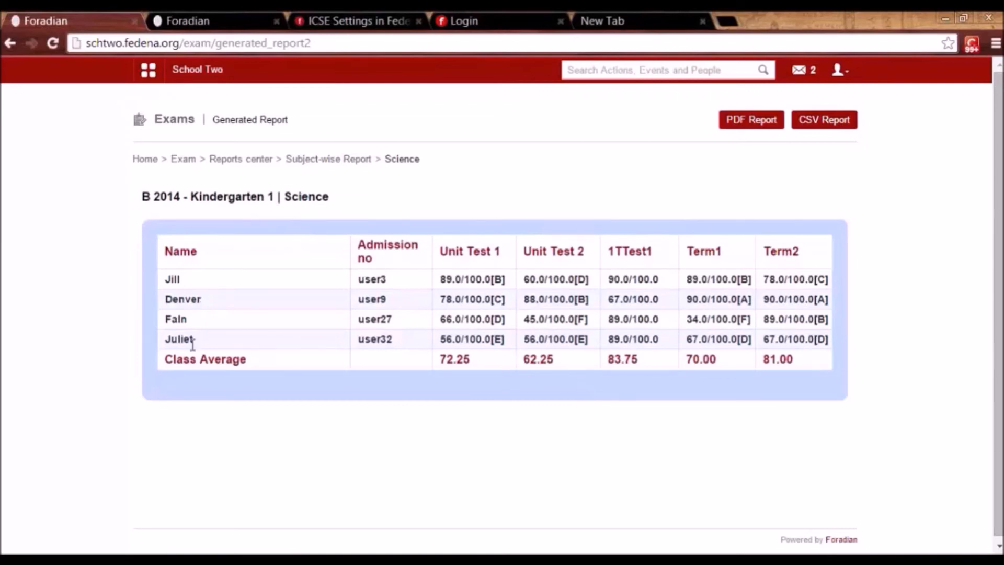
View K1 - B 2014's grouped exam report with Term1, Term2 and Combined scores.
click(259, 160)
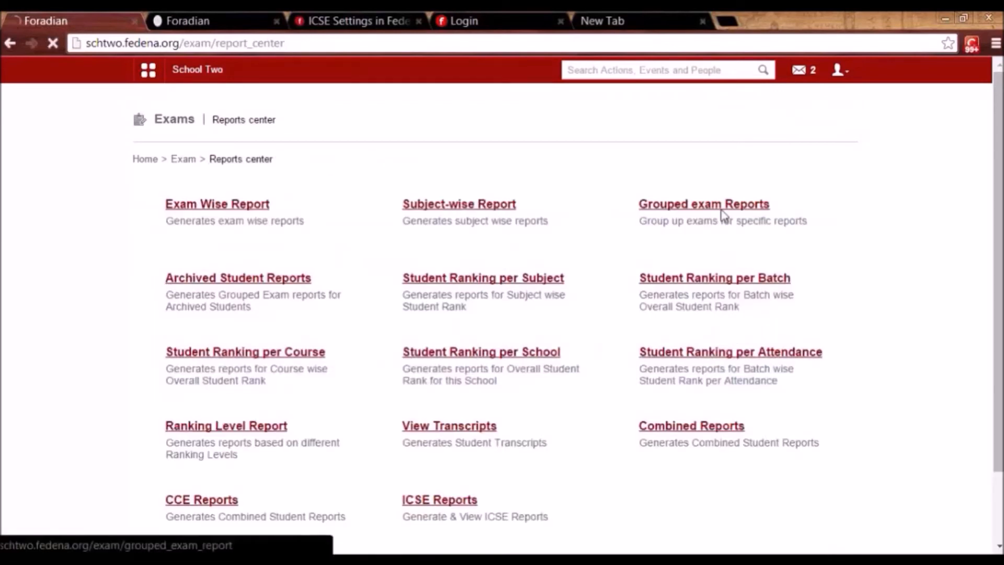
click(722, 207)
click(596, 206)
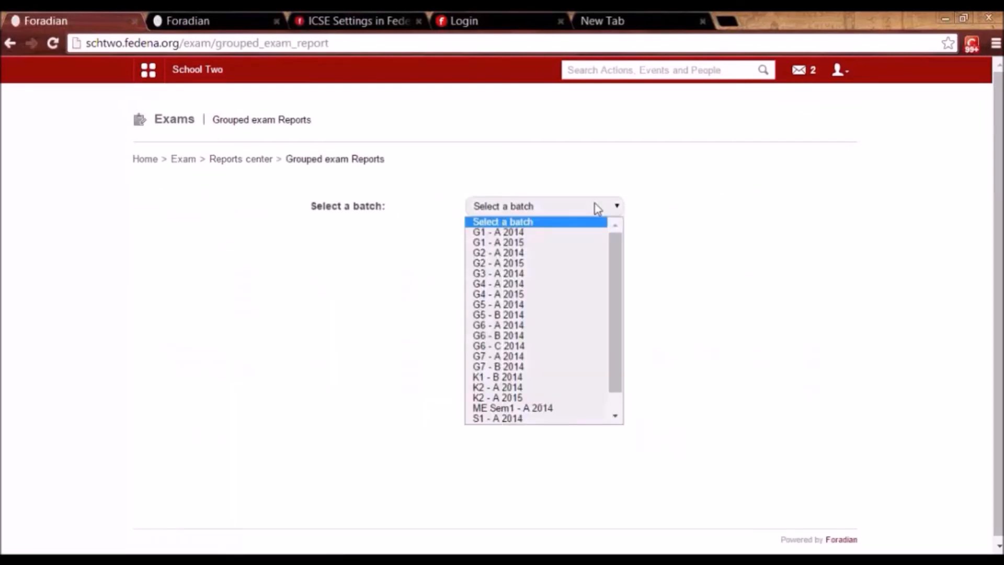
click(531, 377)
click(536, 247)
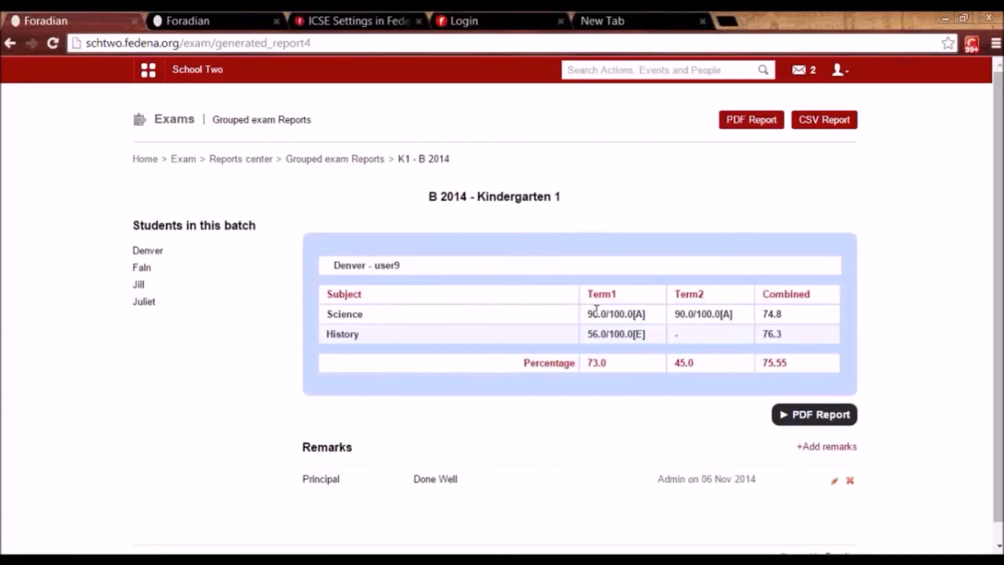
drag(786, 319, 764, 324)
click(259, 159)
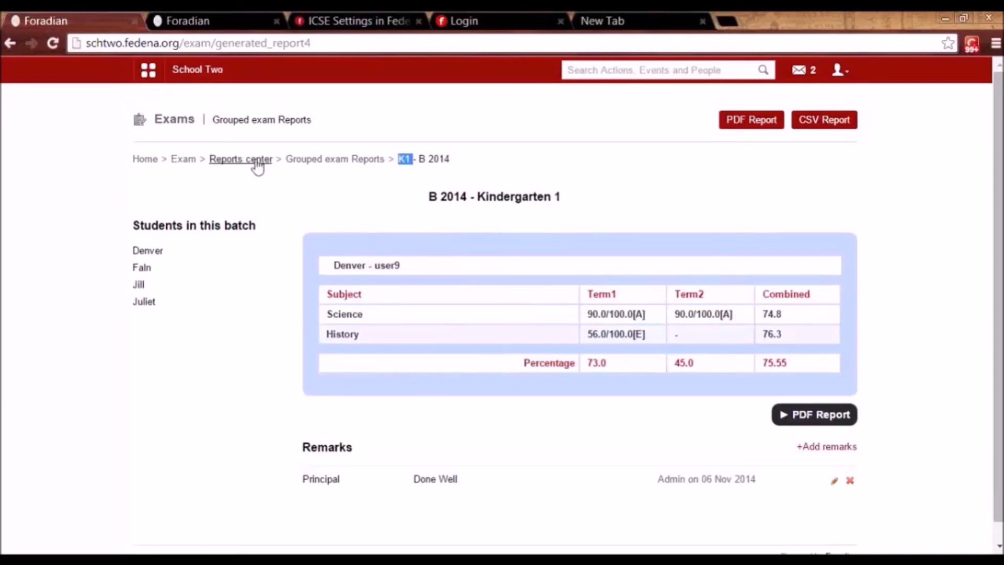
click(258, 160)
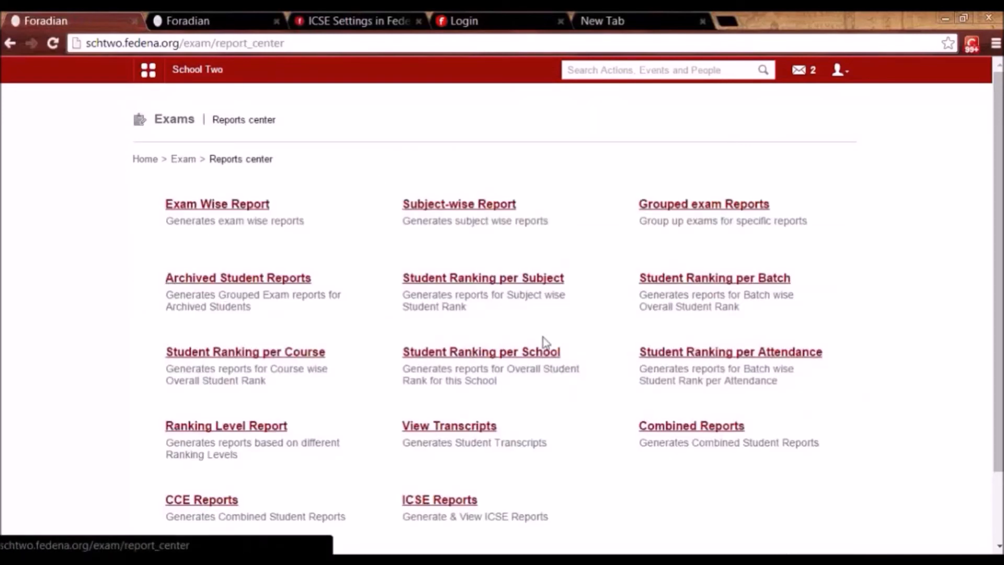
View the Student Ranking per Batch report for K1 - B 2014.
click(689, 282)
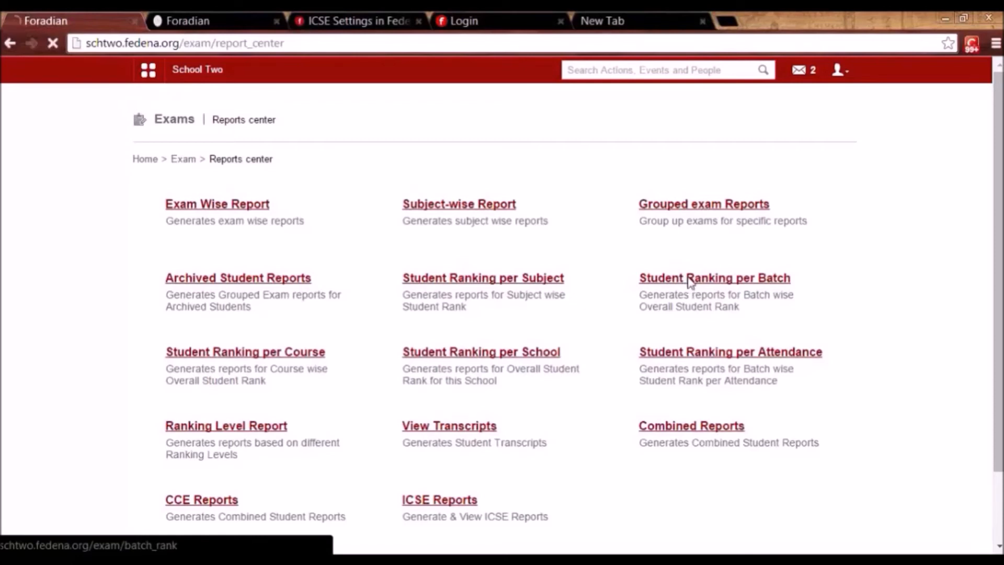
click(574, 208)
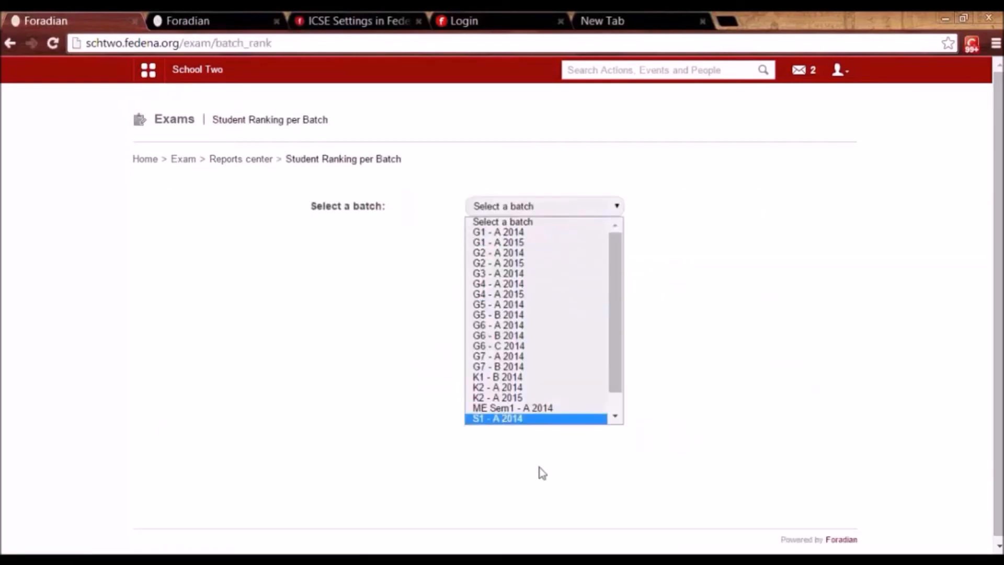
click(524, 378)
click(544, 247)
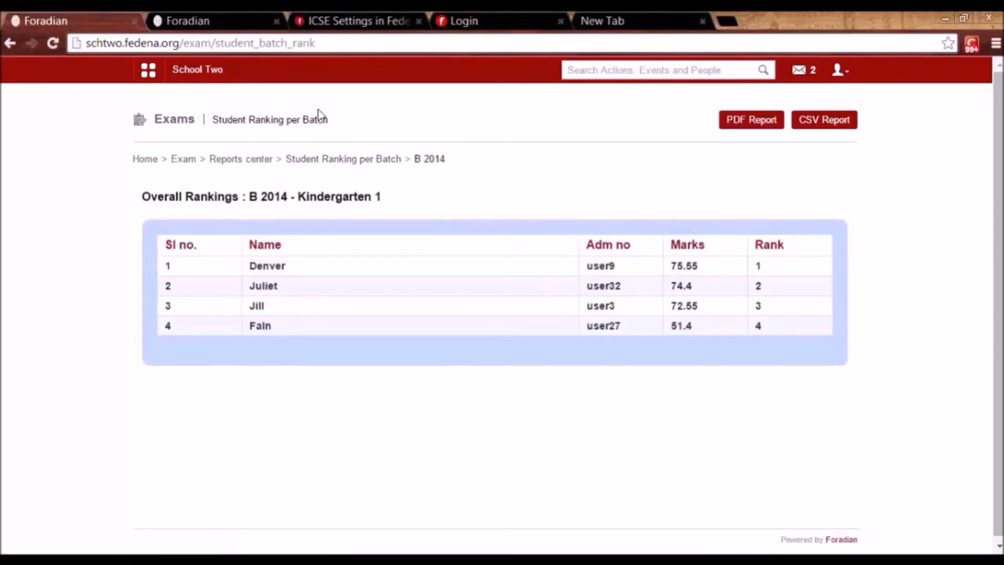
click(236, 160)
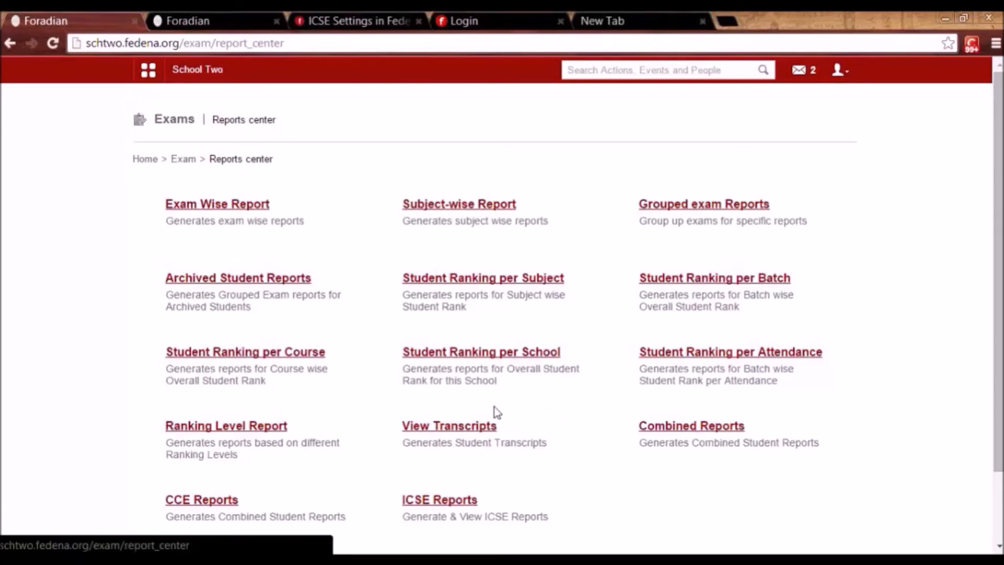
Open the Student Ranking per Attendance report and leave without choosing a batch.
click(749, 358)
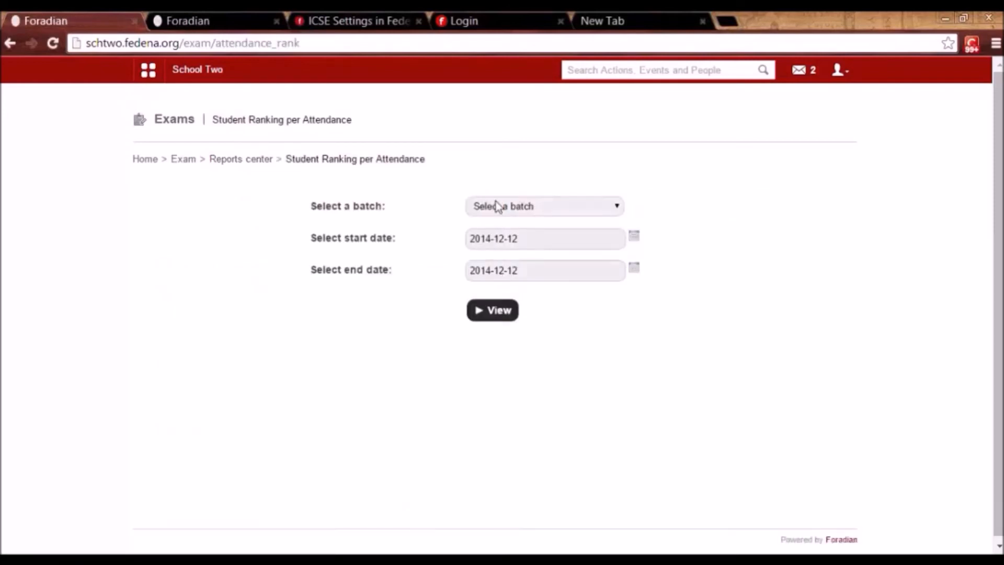
click(499, 208)
click(358, 333)
click(236, 161)
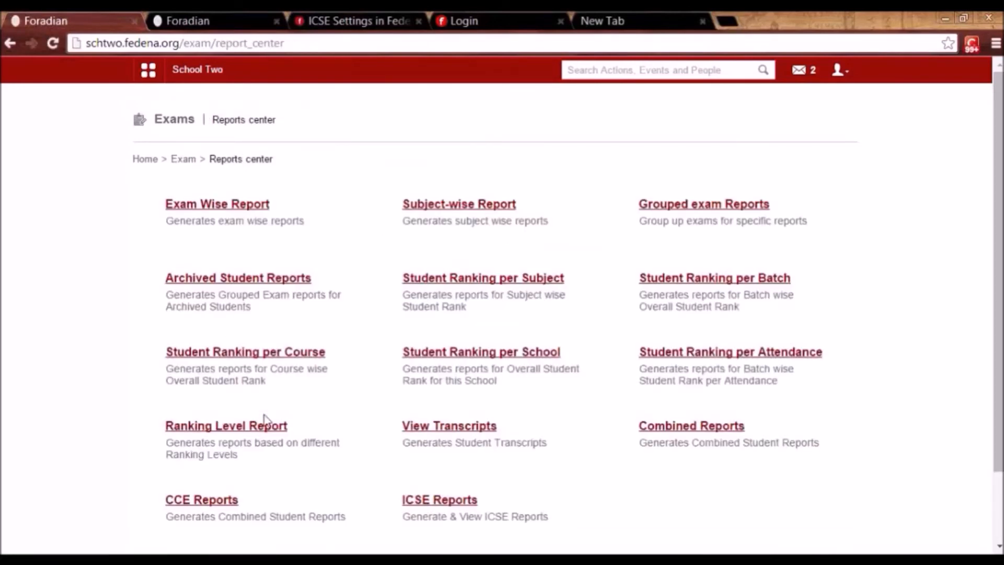
Run a batch-wise Ranking Level Report for K1 - B 2014: Top performer, Overall.
click(250, 431)
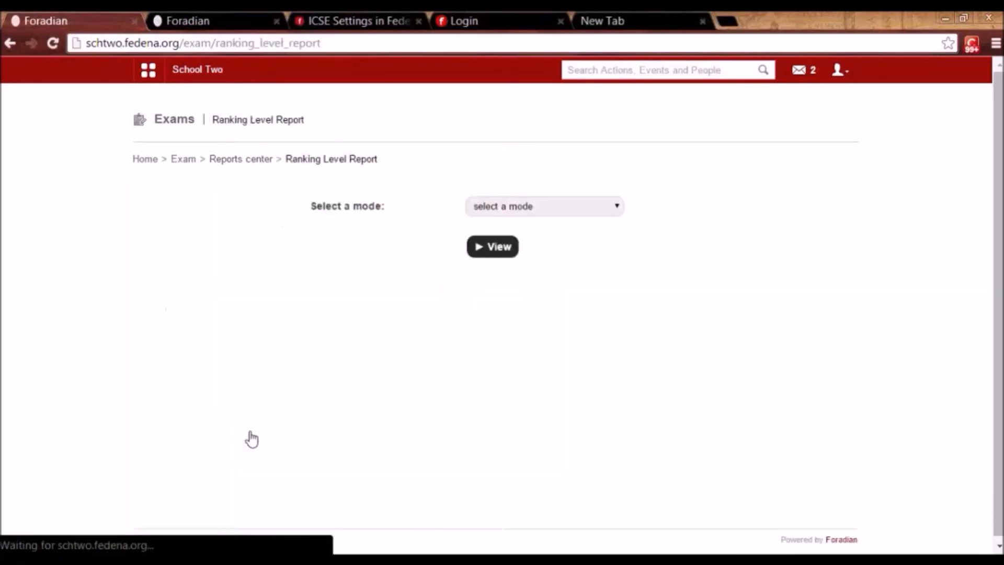
click(531, 211)
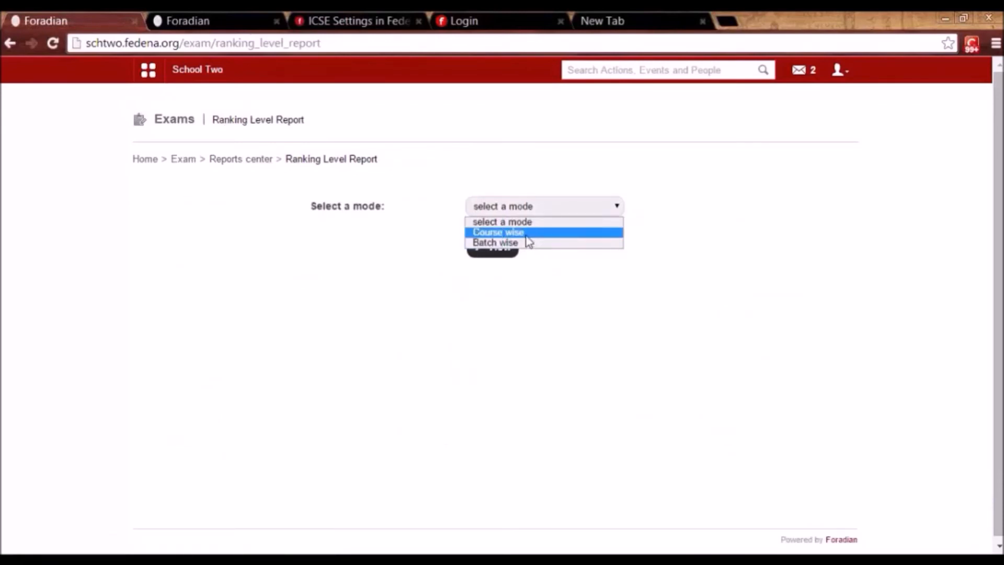
click(521, 244)
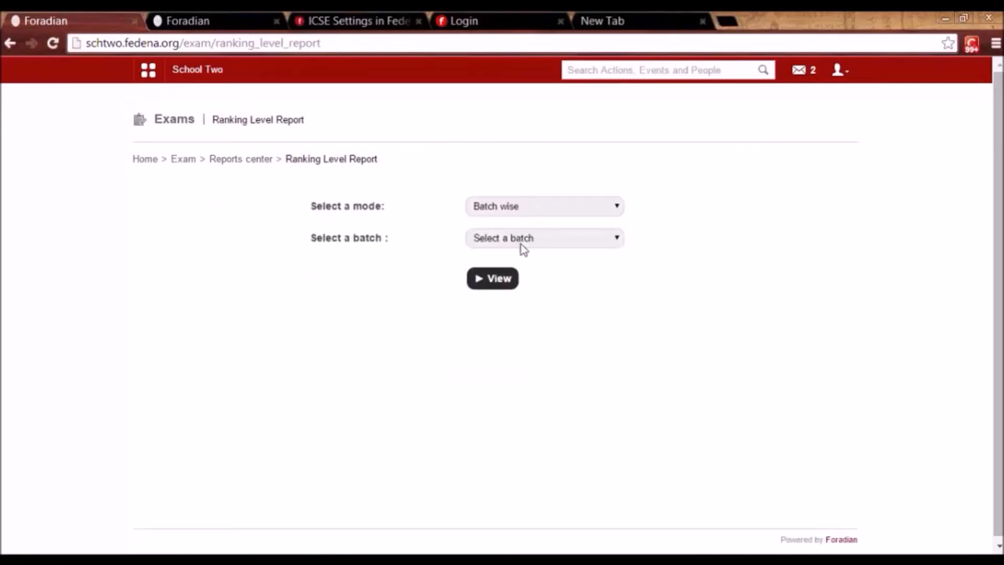
click(511, 239)
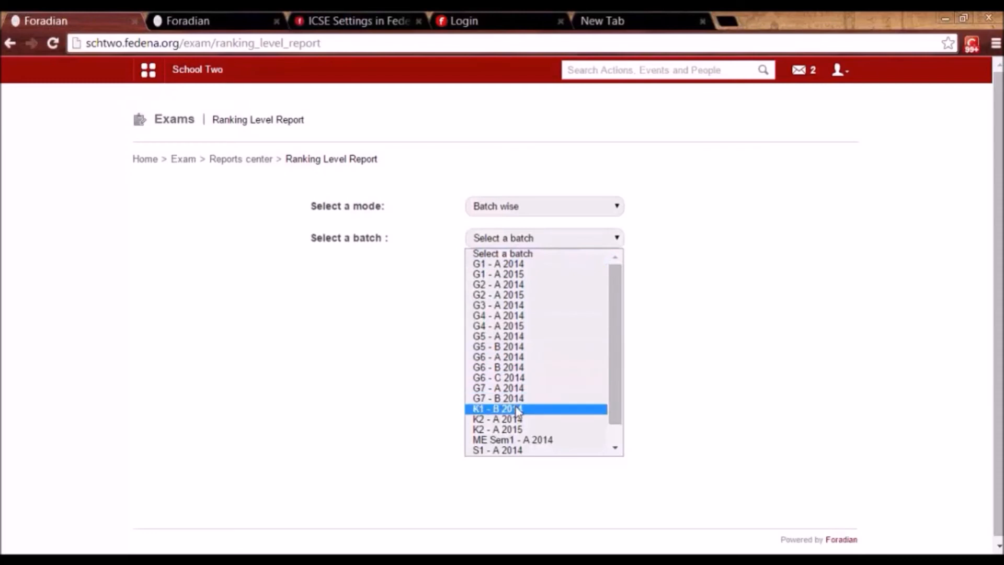
click(518, 408)
click(518, 276)
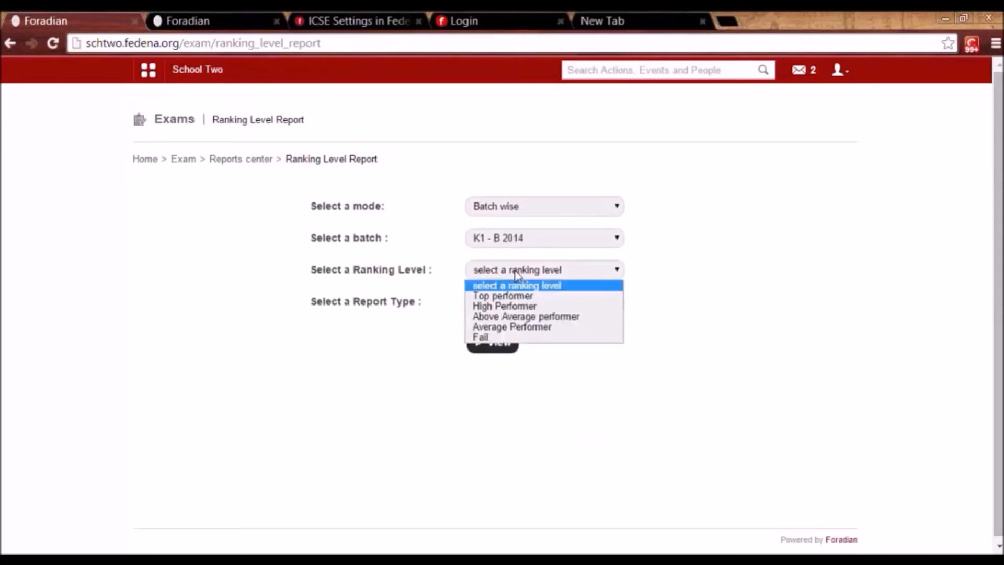
click(514, 298)
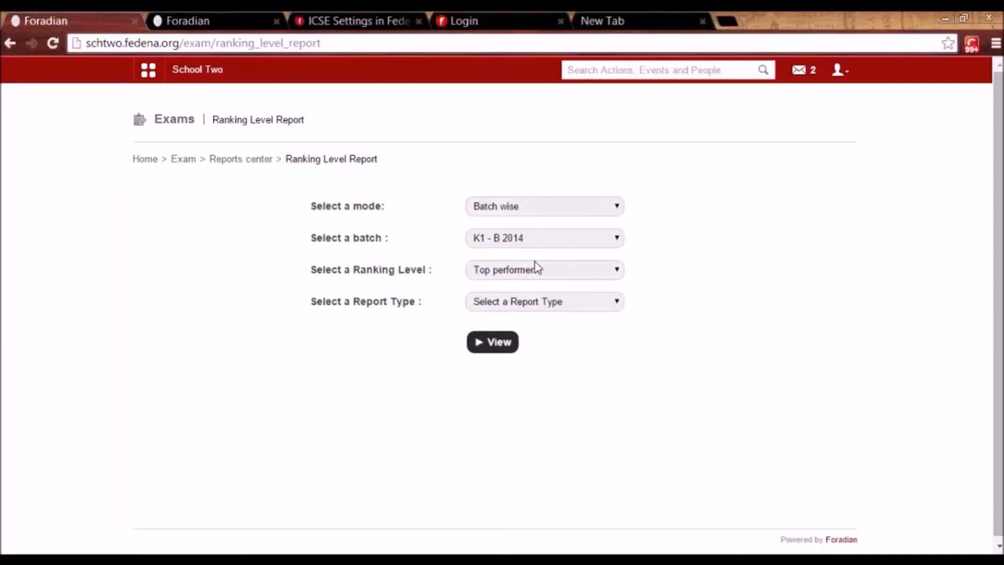
click(530, 307)
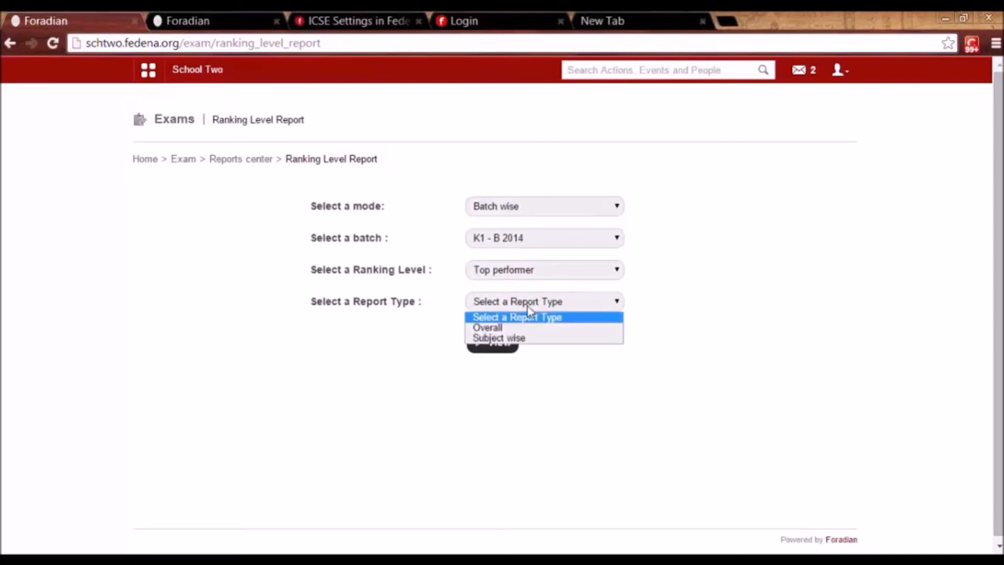
click(510, 327)
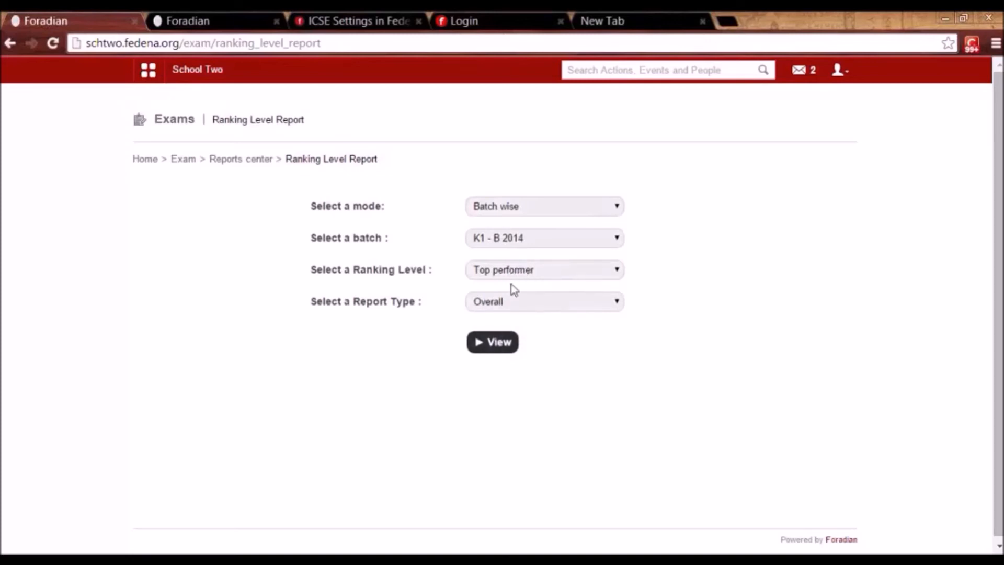
click(500, 346)
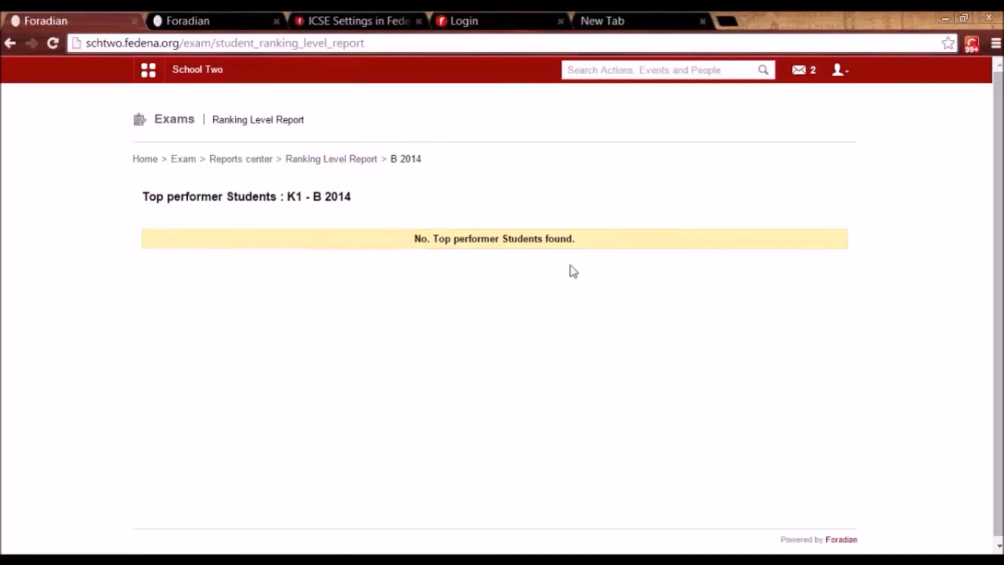
View K1 - B 2014's student transcripts (combined 75.55%), then return to the Reports center.
click(215, 160)
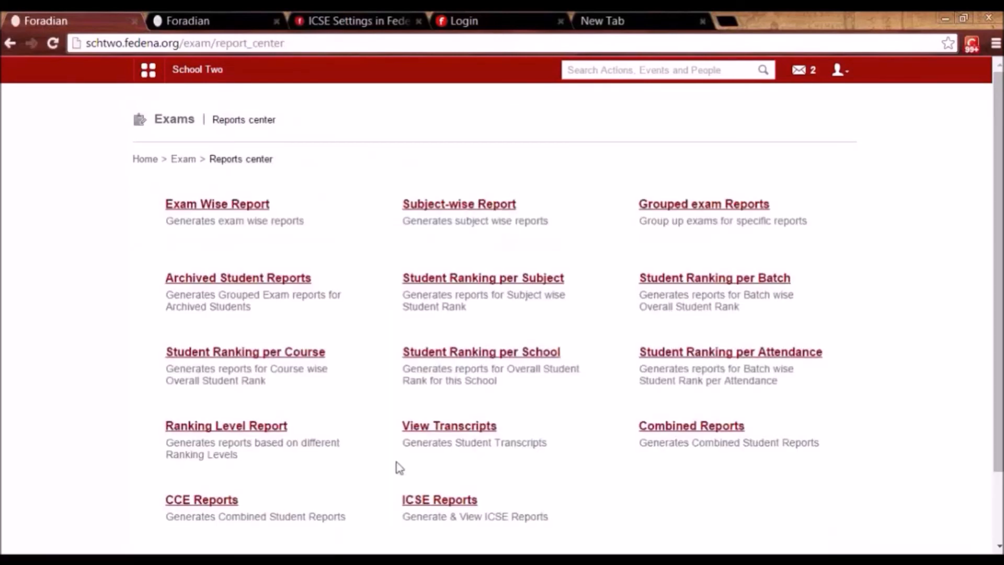
click(460, 426)
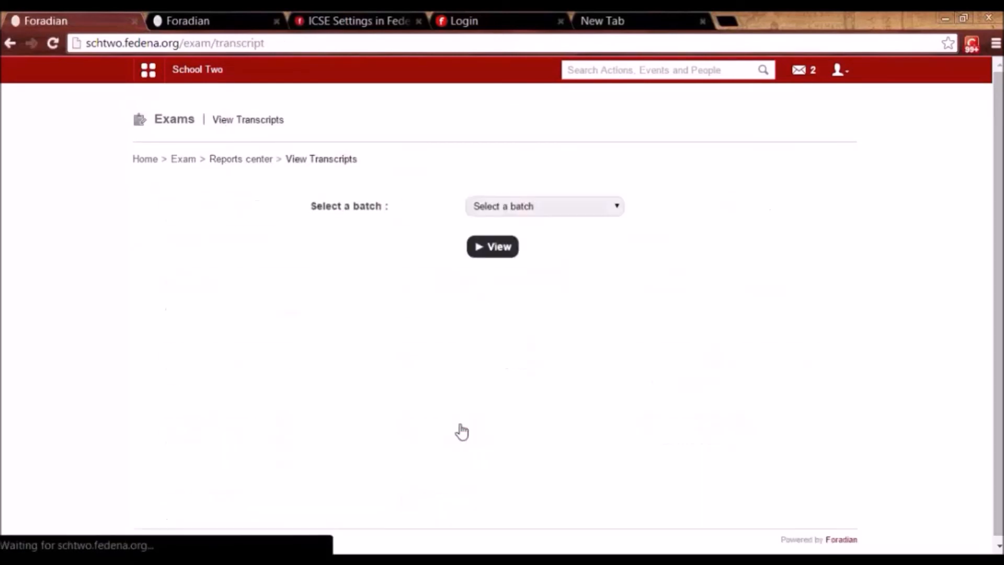
click(497, 207)
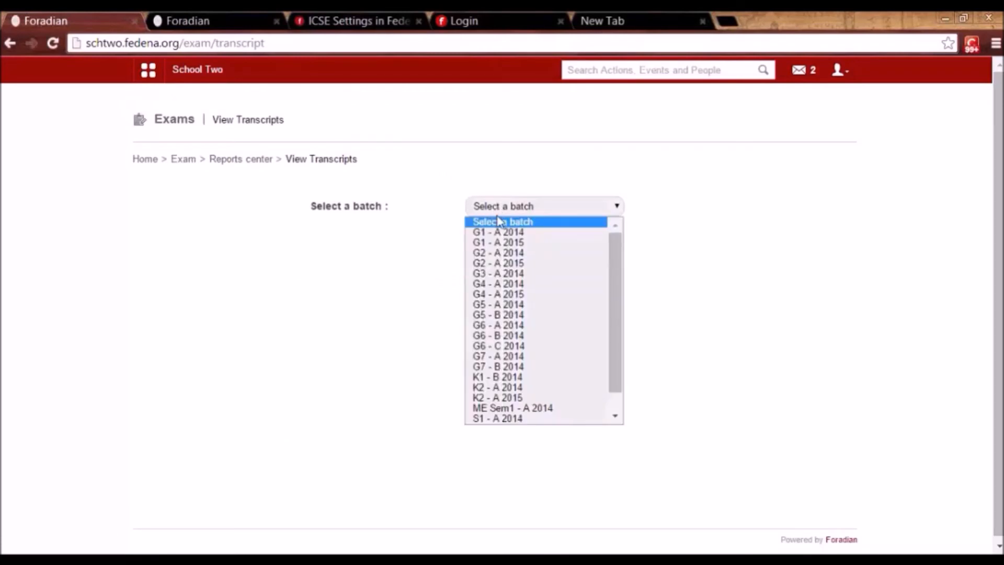
click(499, 377)
click(492, 248)
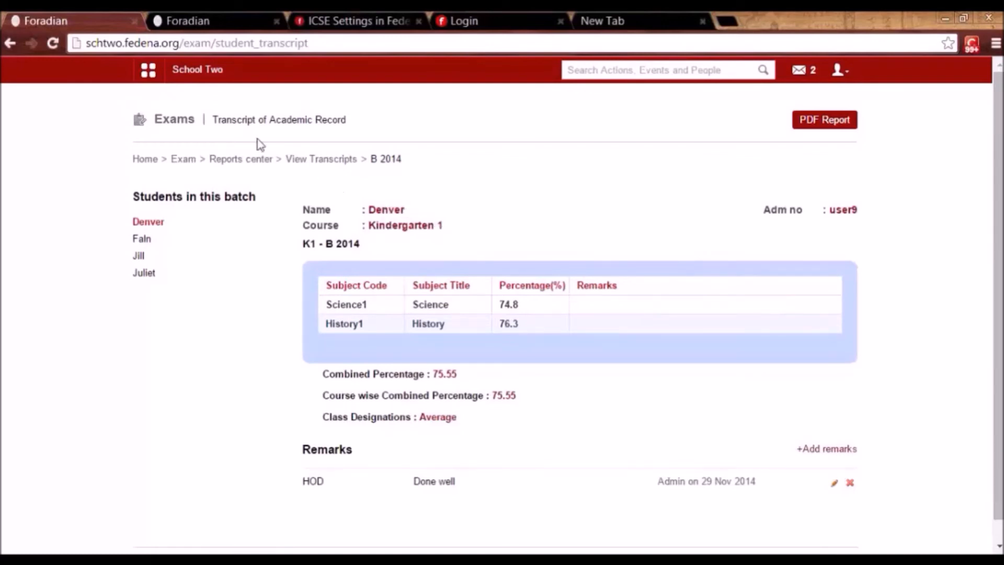
click(241, 160)
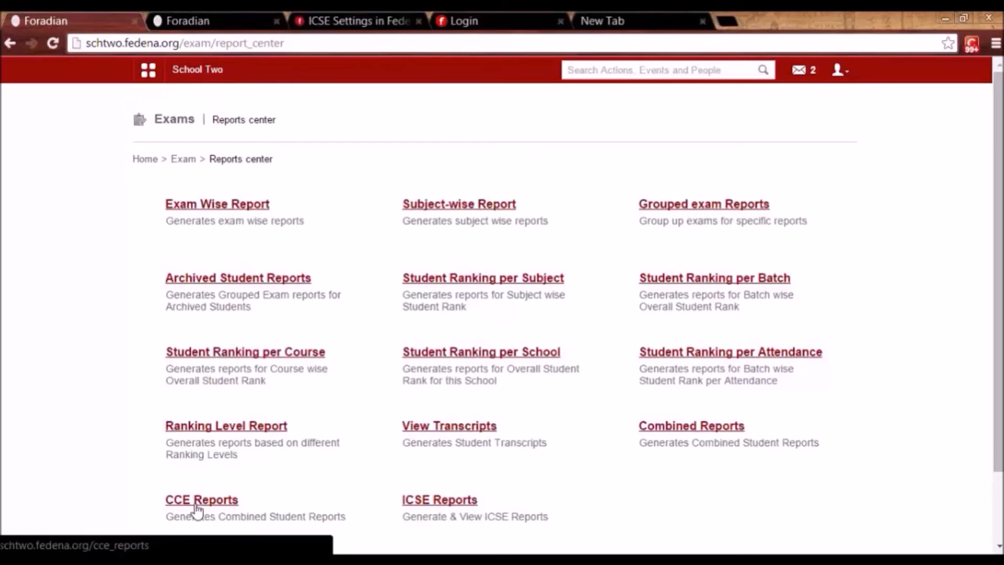
Go through the quick links' Academics section to Remarks and open Add custom remarks.
click(179, 163)
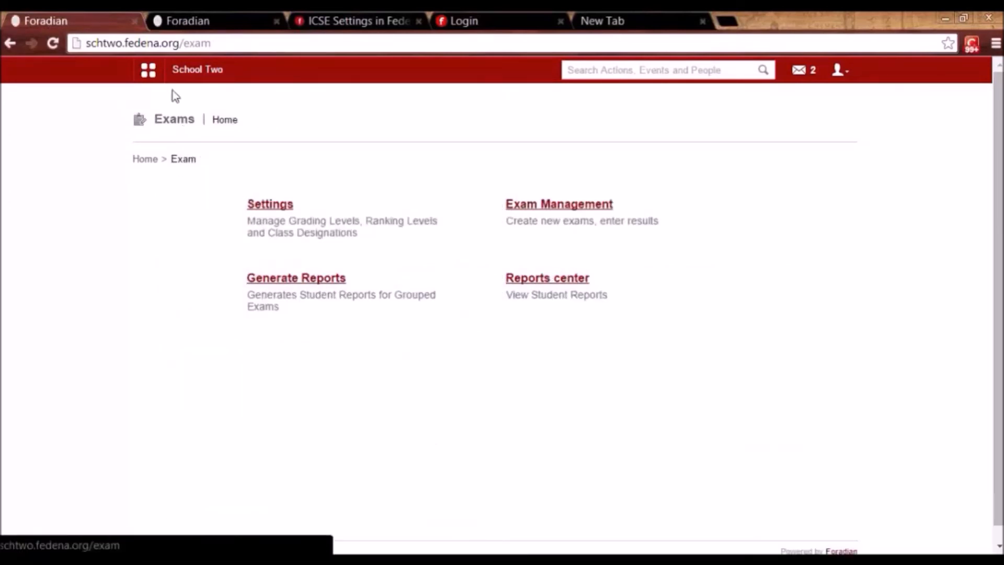
click(153, 79)
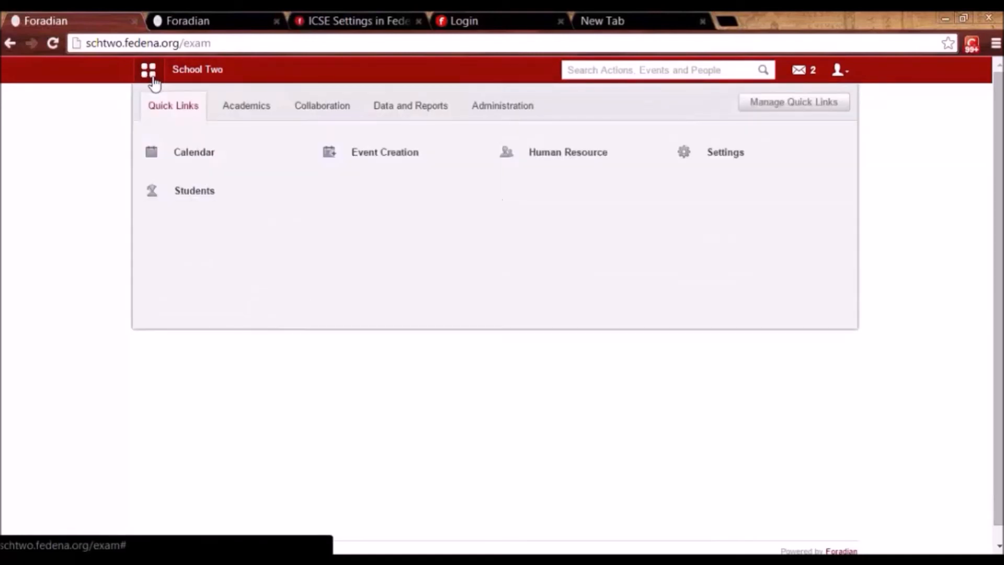
click(245, 108)
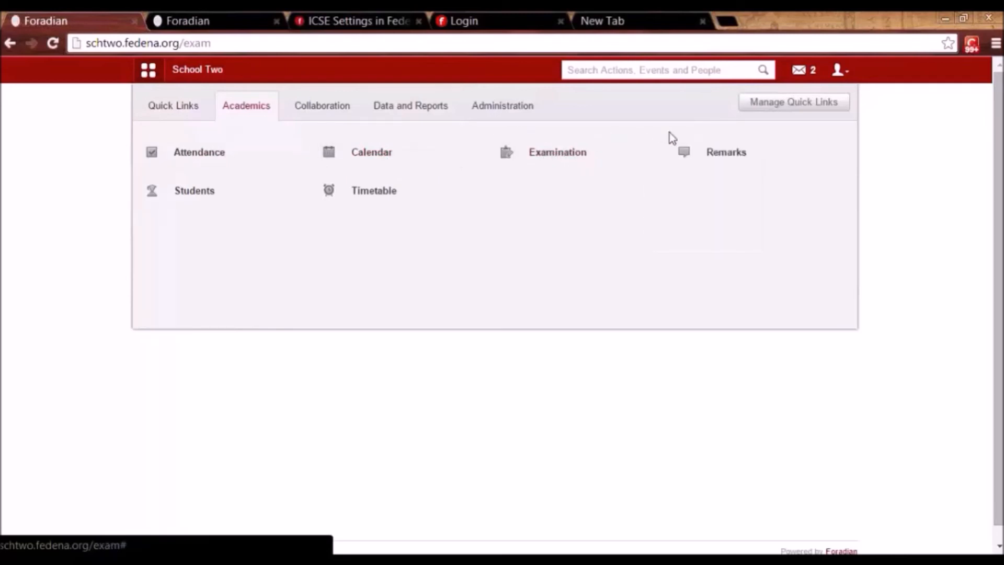
mouse_move(722, 162)
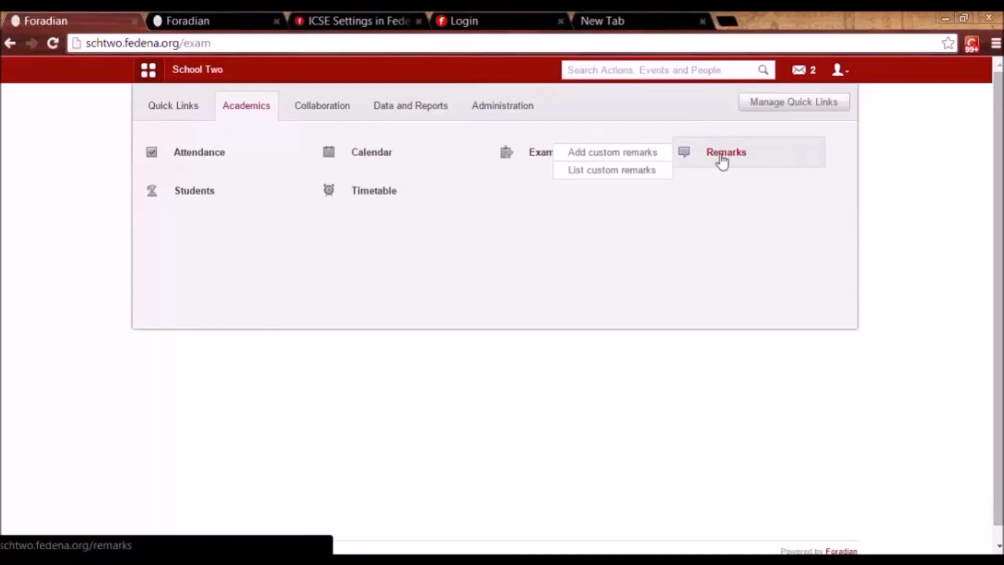
click(712, 162)
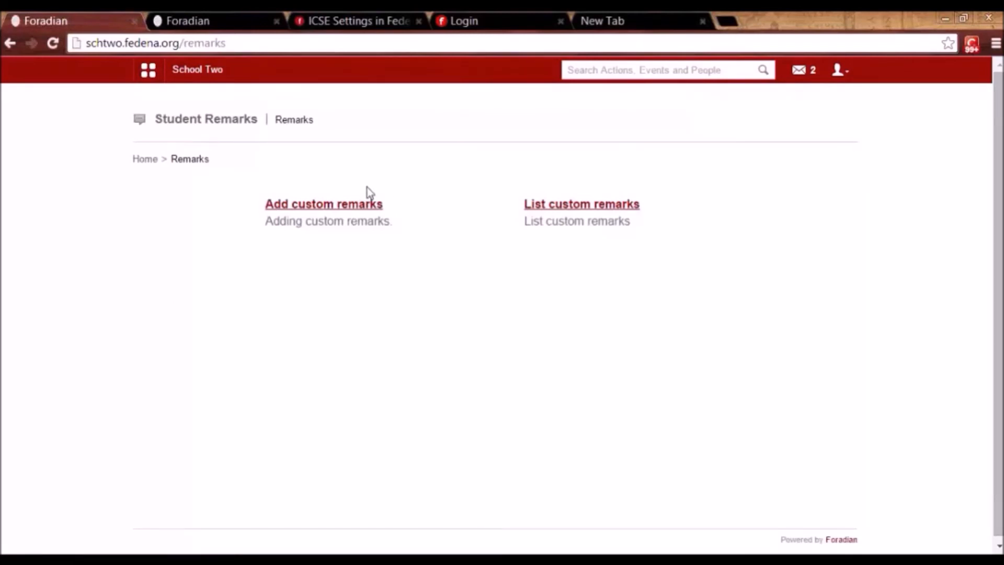
click(333, 207)
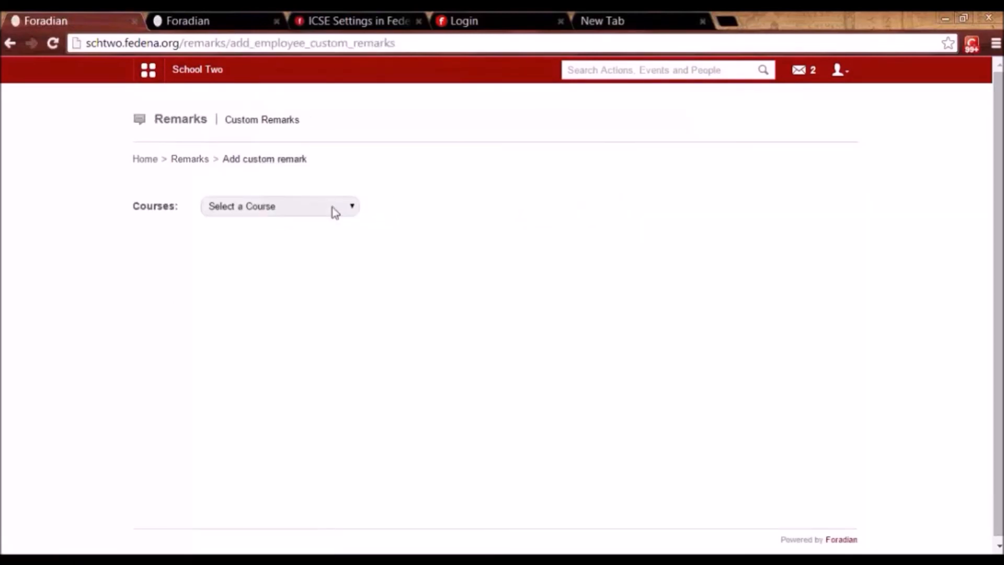
Choose course Kindergarten 1 and batch K1 - B 2014 to list the students' remark boxes.
click(332, 209)
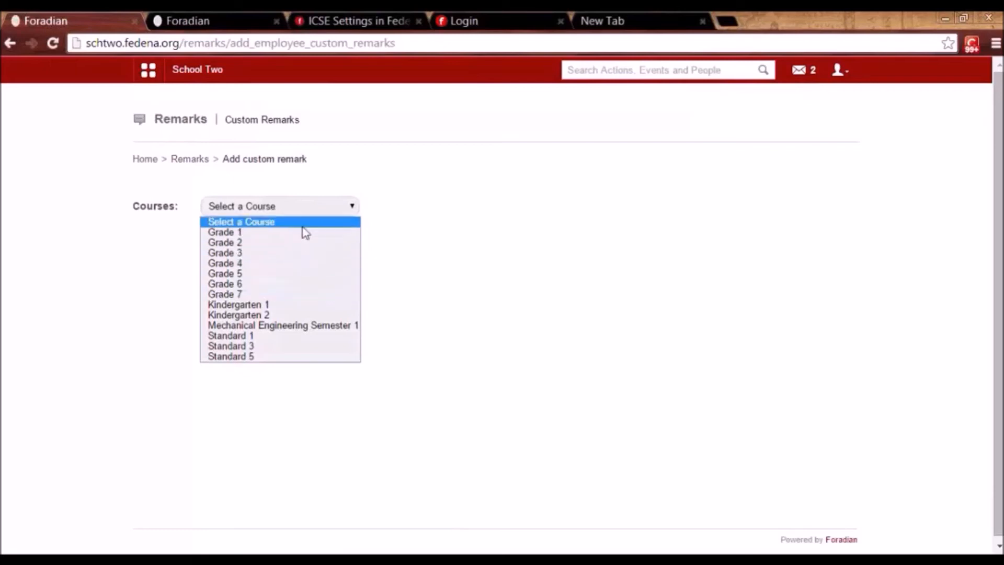
click(286, 305)
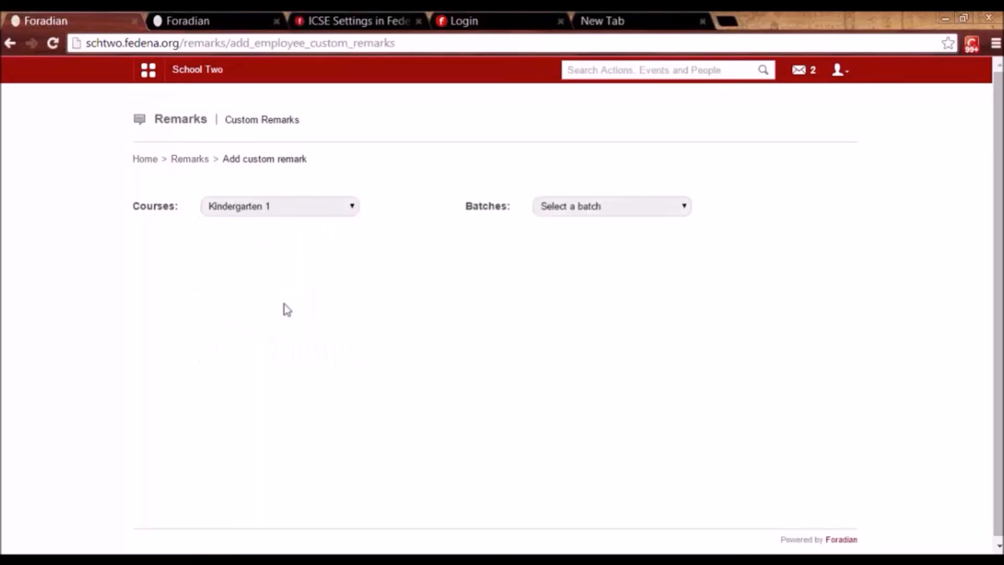
click(284, 205)
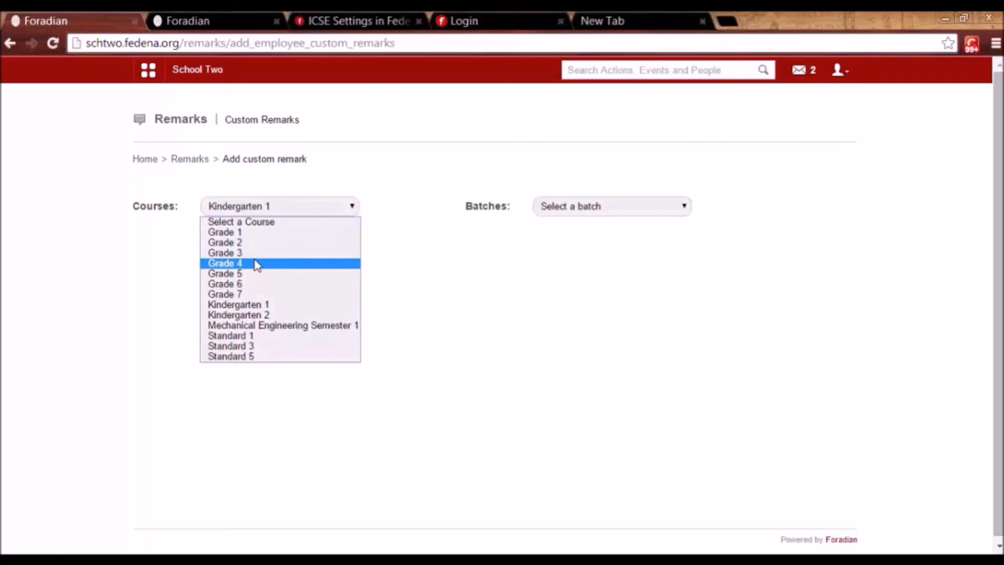
click(273, 305)
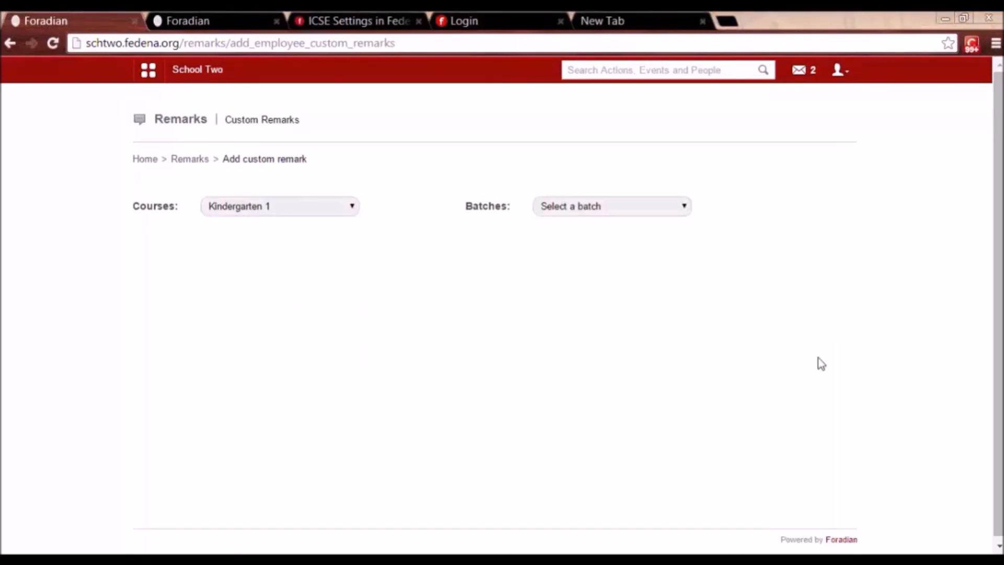
click(574, 205)
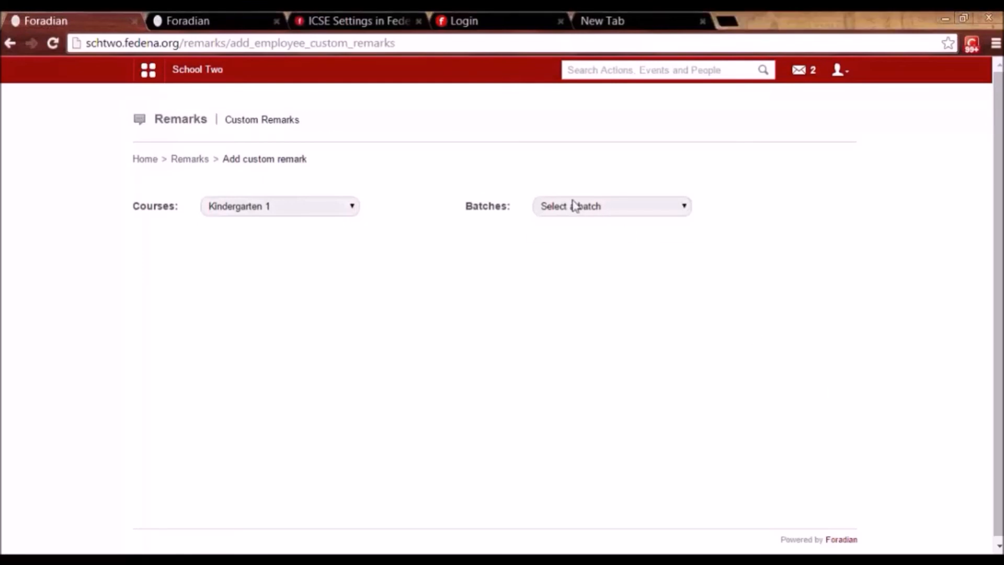
click(575, 232)
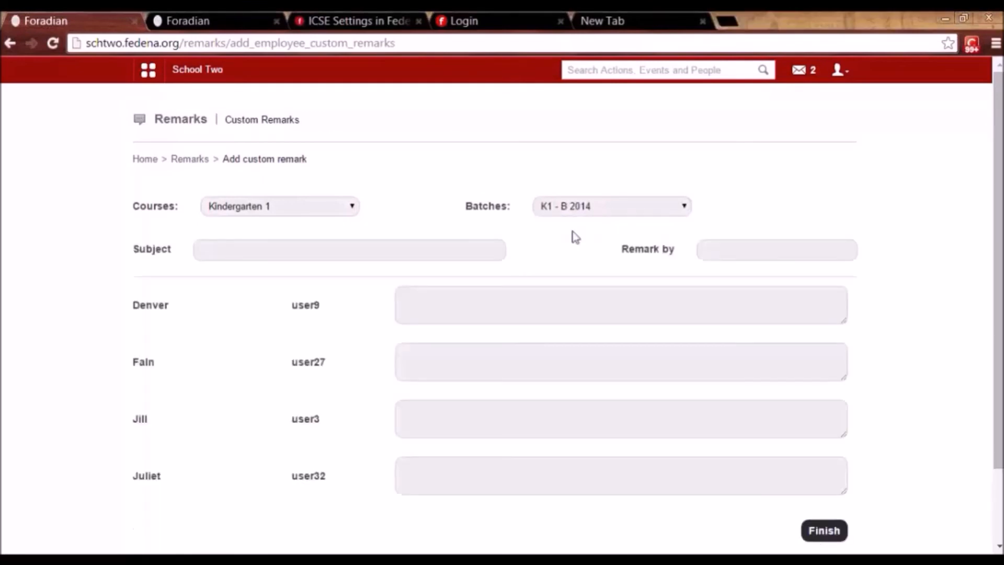
Enter subject 'Project-Science' and remark by 'Science Tutor'.
click(292, 241)
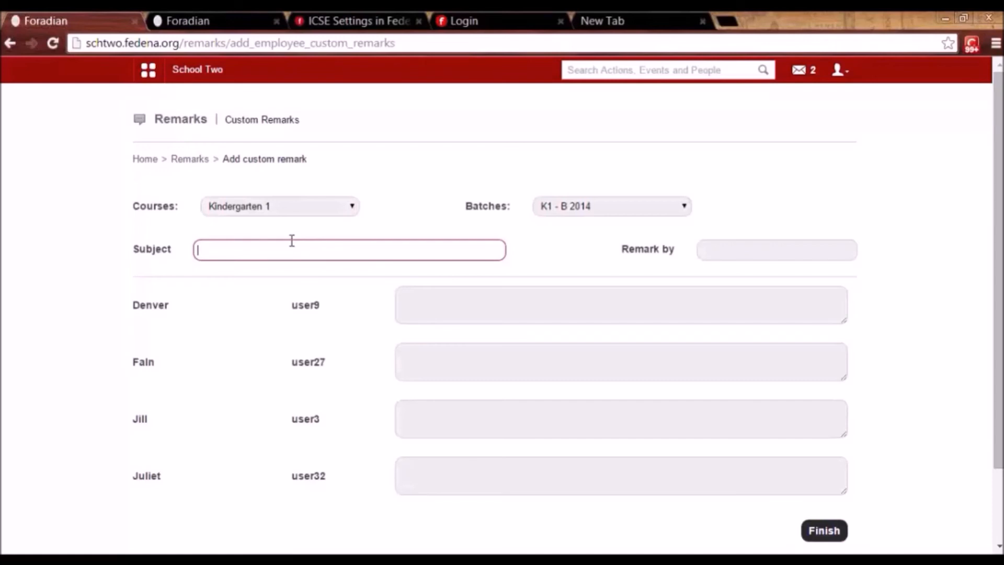
text(Project-Sice)
key(BackSpace)
key(BackSpace)
key(BackSpace)
text(cience)
click(721, 253)
text(Science)
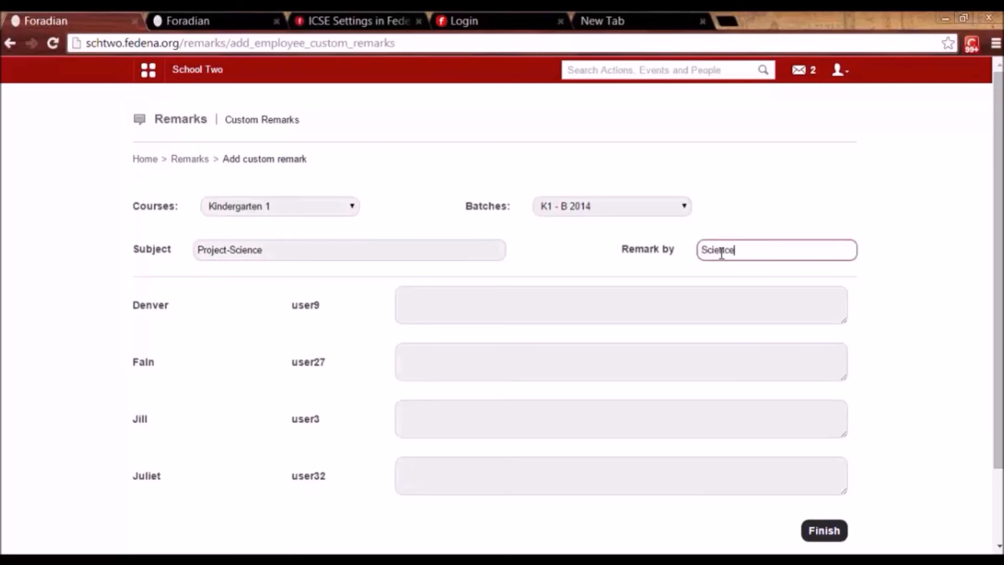
text( Tutor)
Write 'Done well' and 'Can do better' for two students and save the remarks.
click(574, 304)
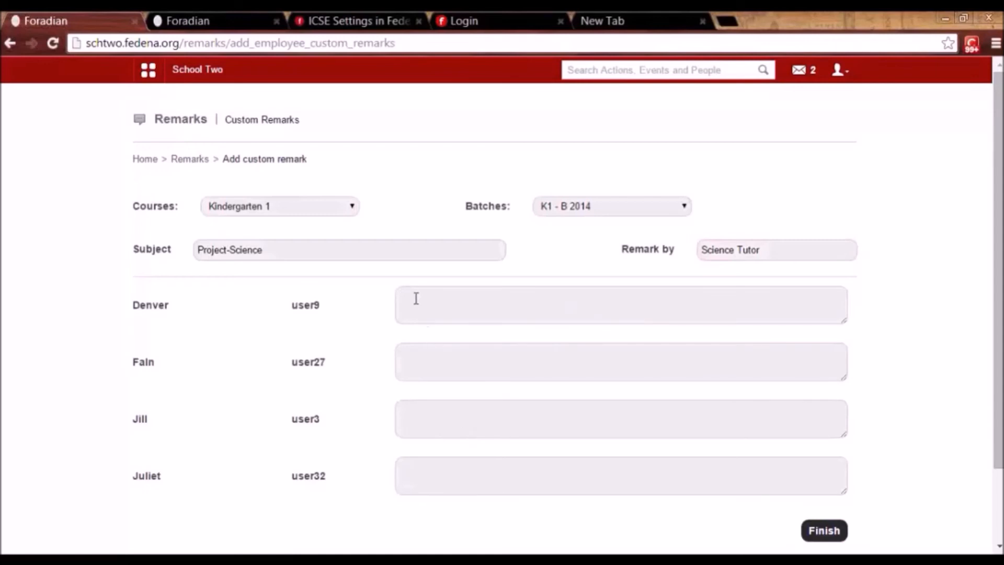
text(Done we)
text(ll)
text(Can do ett)
text(er)
click(434, 354)
text(b)
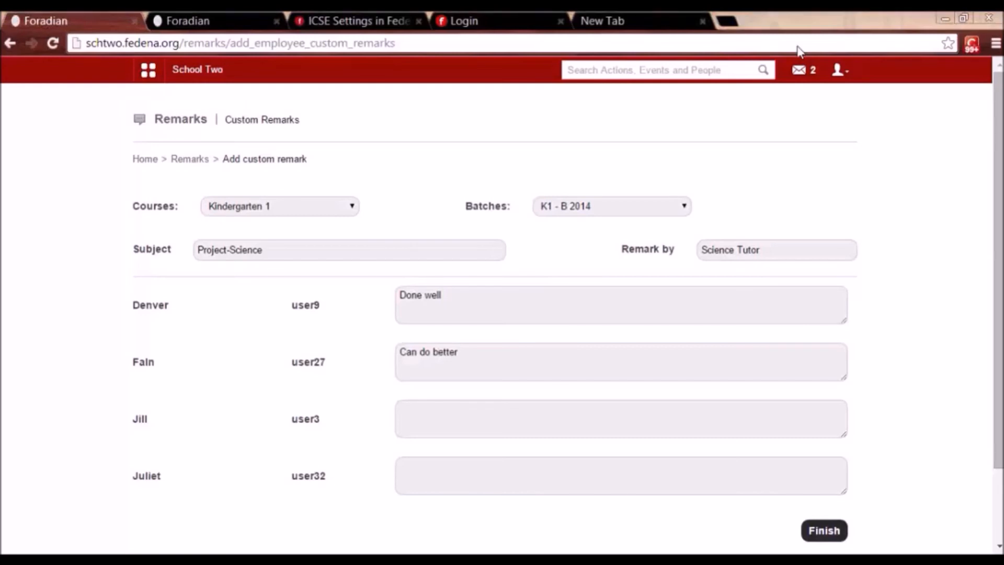
click(826, 531)
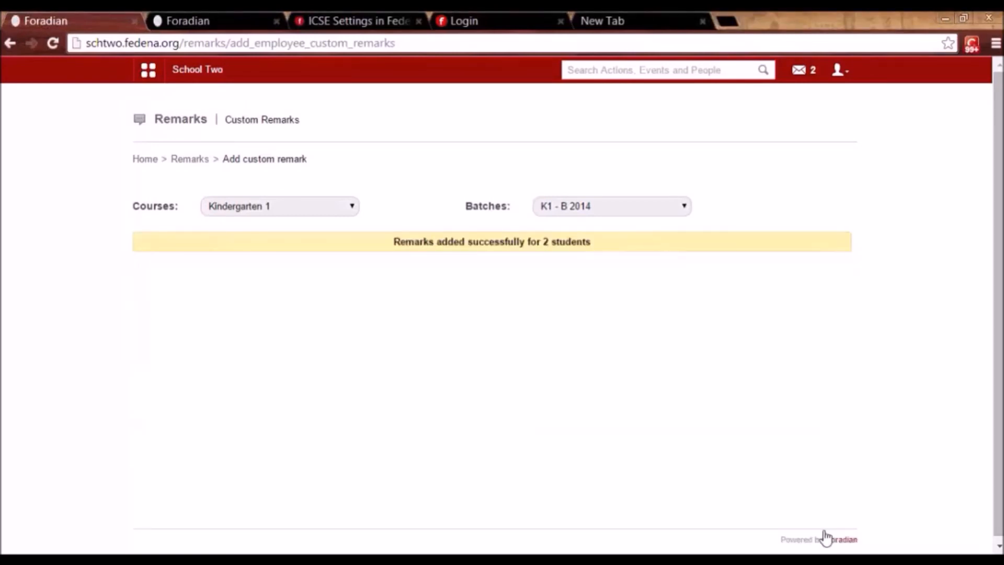
Sign out of the administrator account and sign in with the student's username and password.
click(839, 70)
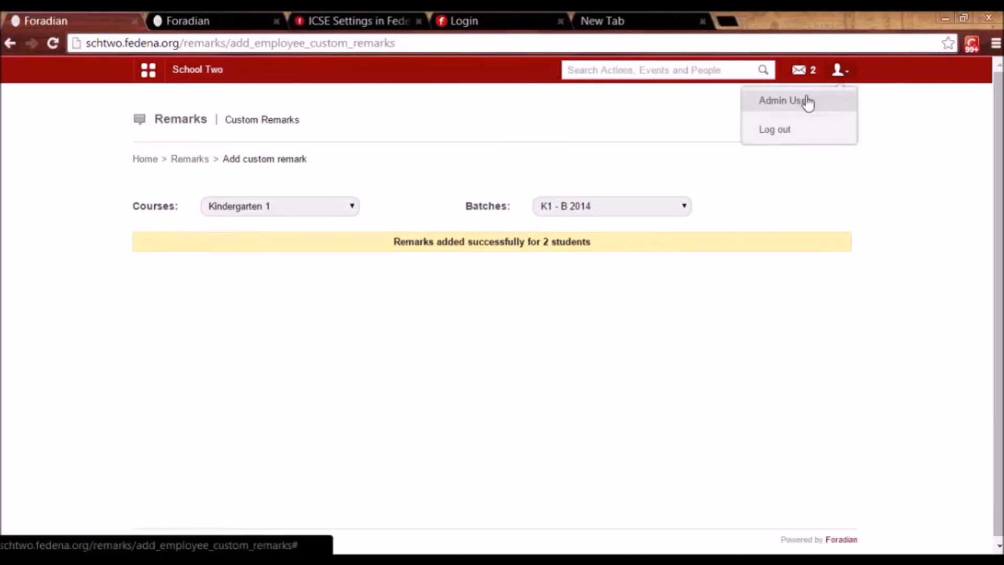
click(776, 129)
double_click(522, 228)
key(Tab)
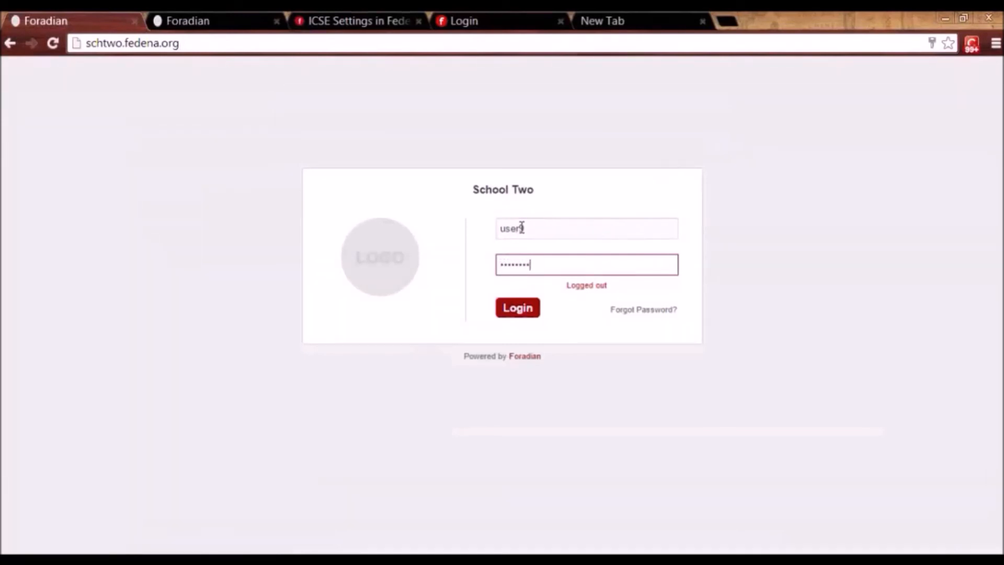
key(Return)
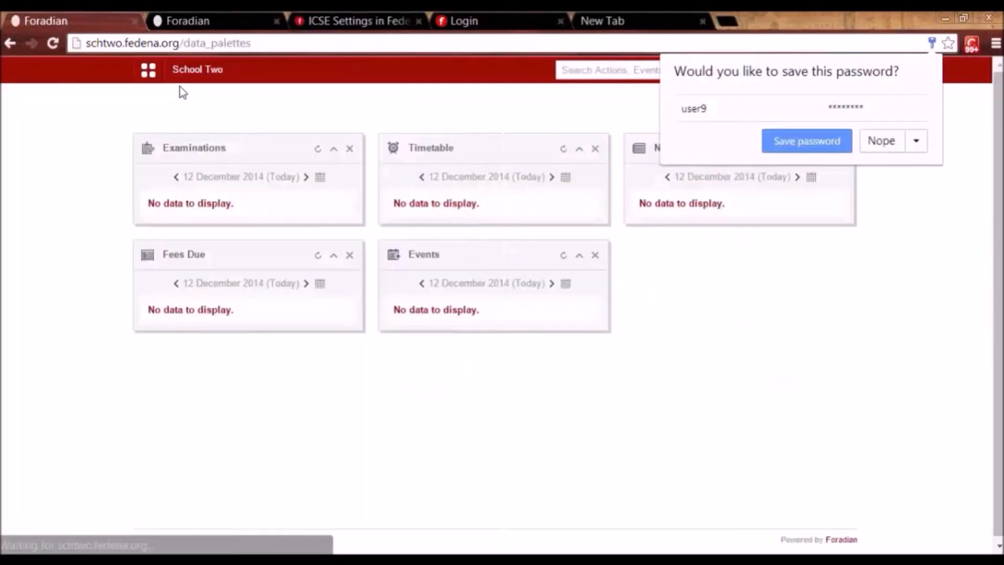
Check the student's profile remarks list for the Project-Science remark, then sign out.
click(156, 74)
click(246, 107)
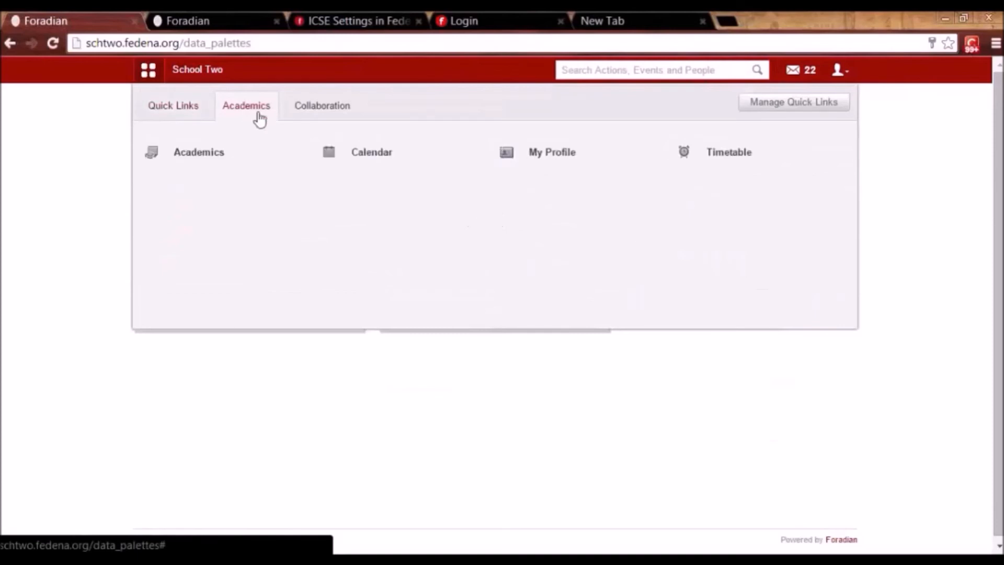
click(538, 166)
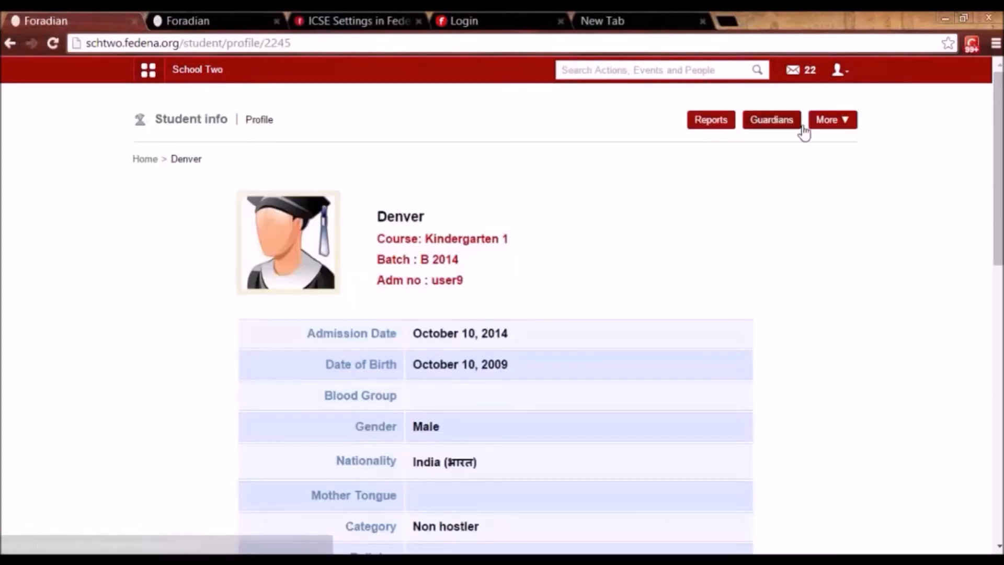
click(850, 124)
click(816, 220)
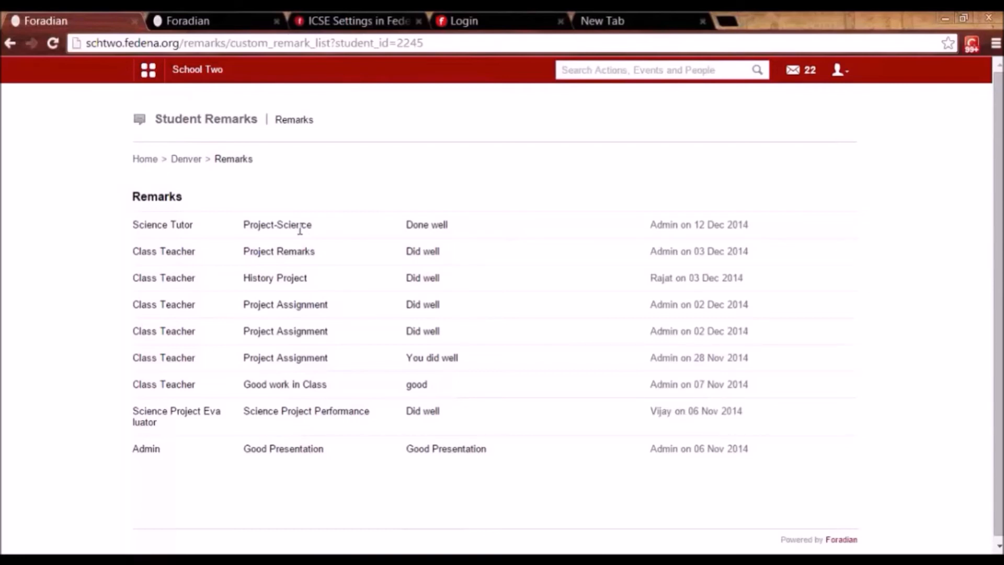
click(839, 70)
click(796, 131)
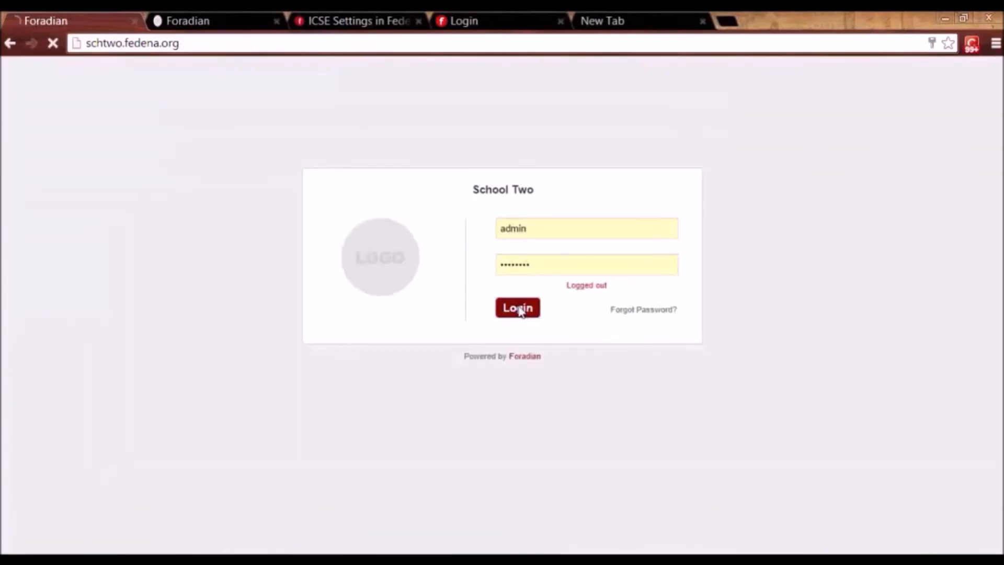
Sign back in as administrator and go to the custom remarks list under Academics > Remarks.
click(517, 309)
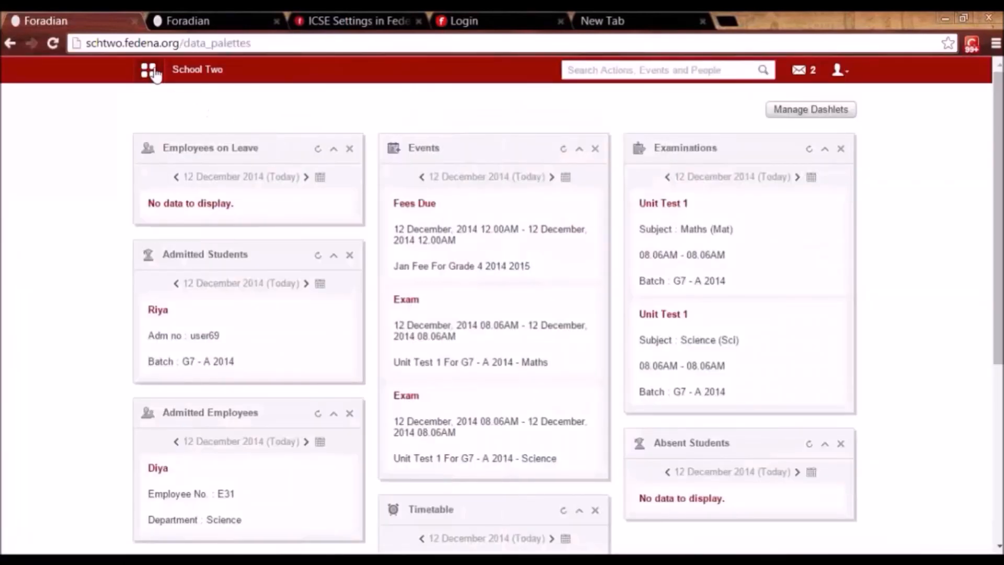
click(149, 70)
click(242, 111)
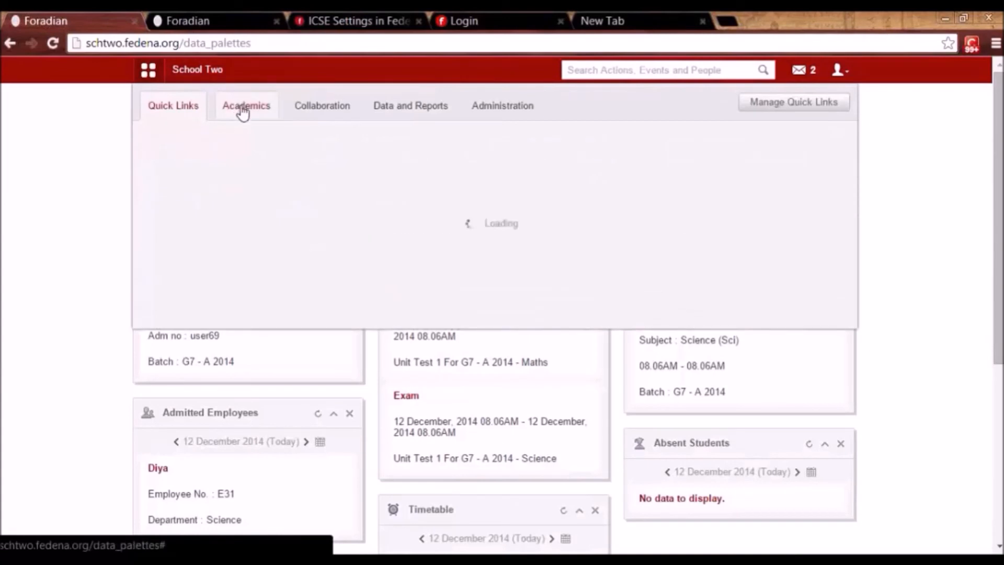
mouse_move(723, 166)
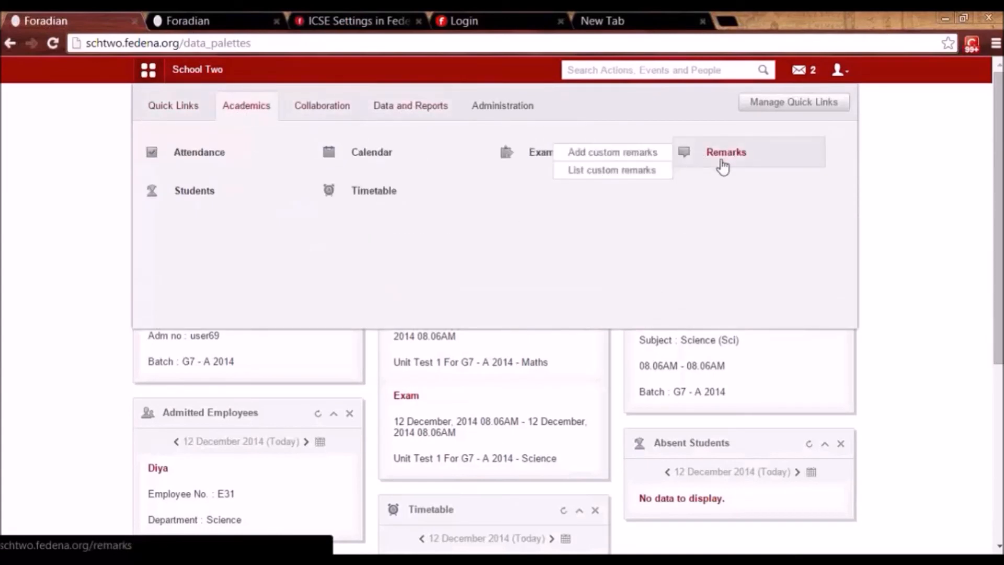
click(723, 166)
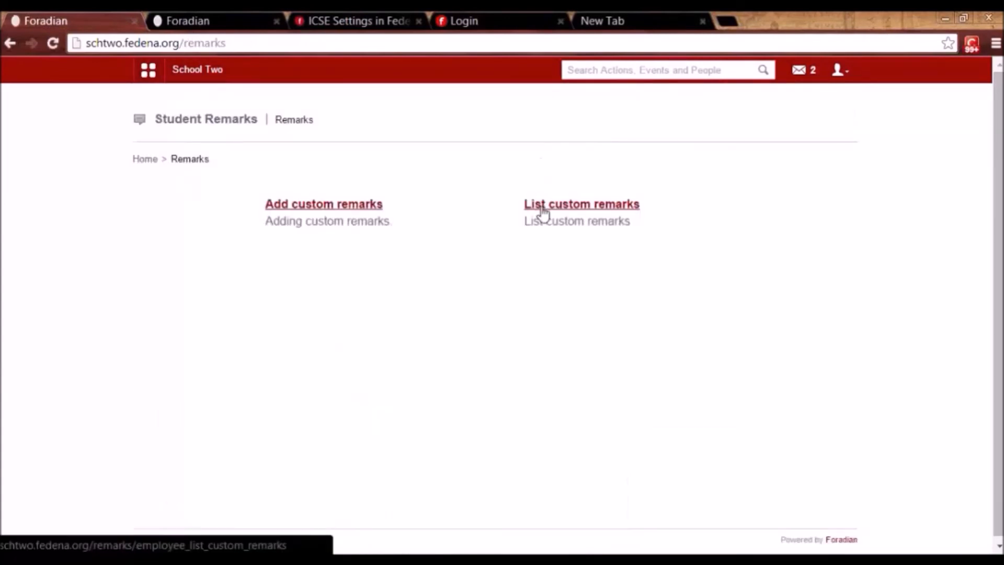
click(541, 208)
List custom remarks for a Kindergarten 1, K1 - B 2014 student, then return to the Remarks page.
click(249, 206)
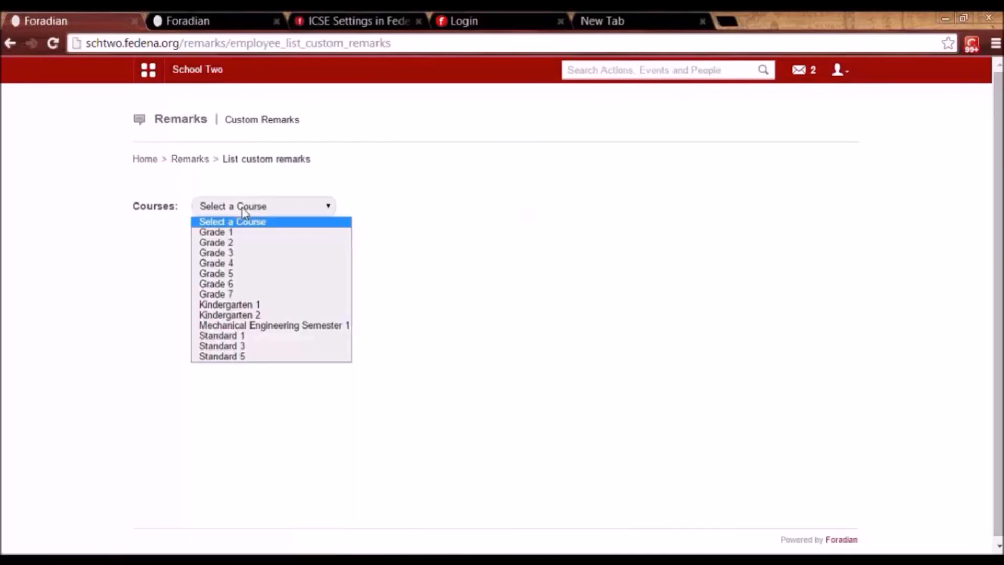
click(230, 305)
click(534, 206)
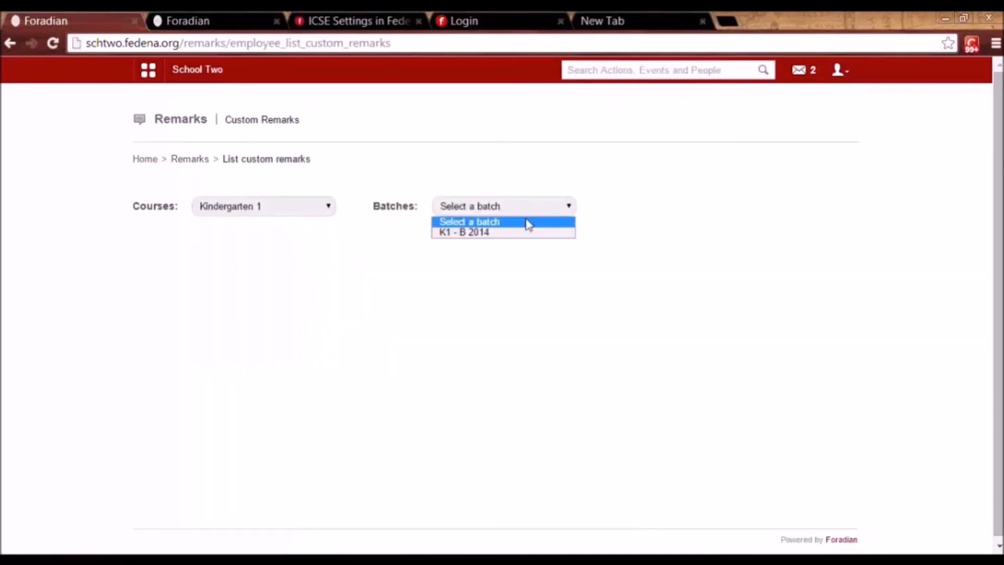
click(519, 234)
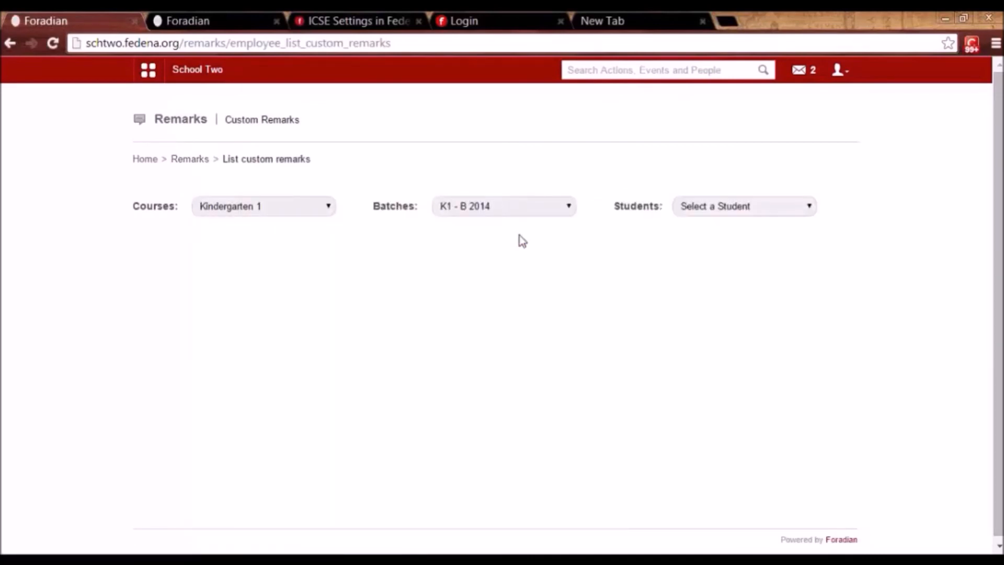
click(781, 208)
click(768, 244)
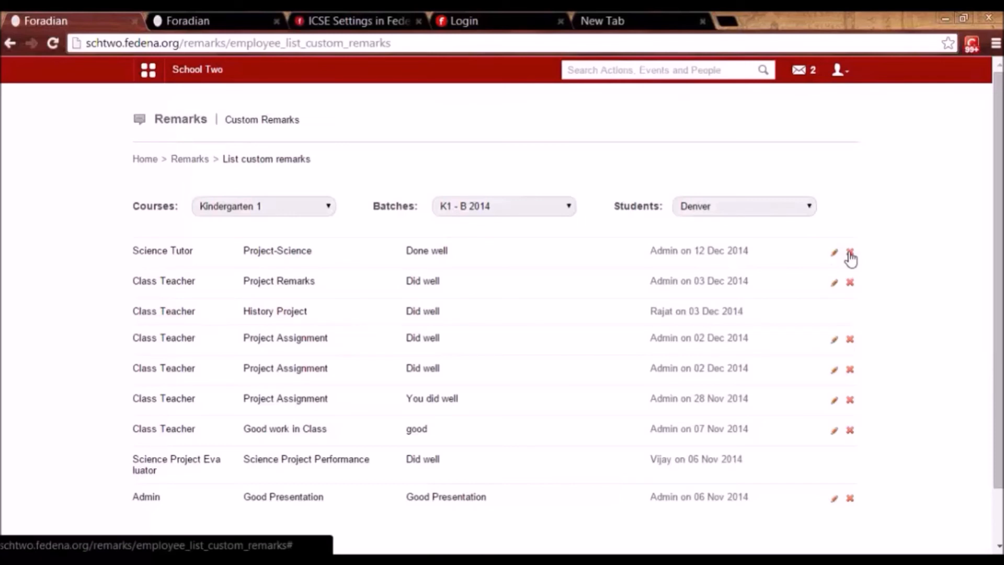
click(190, 159)
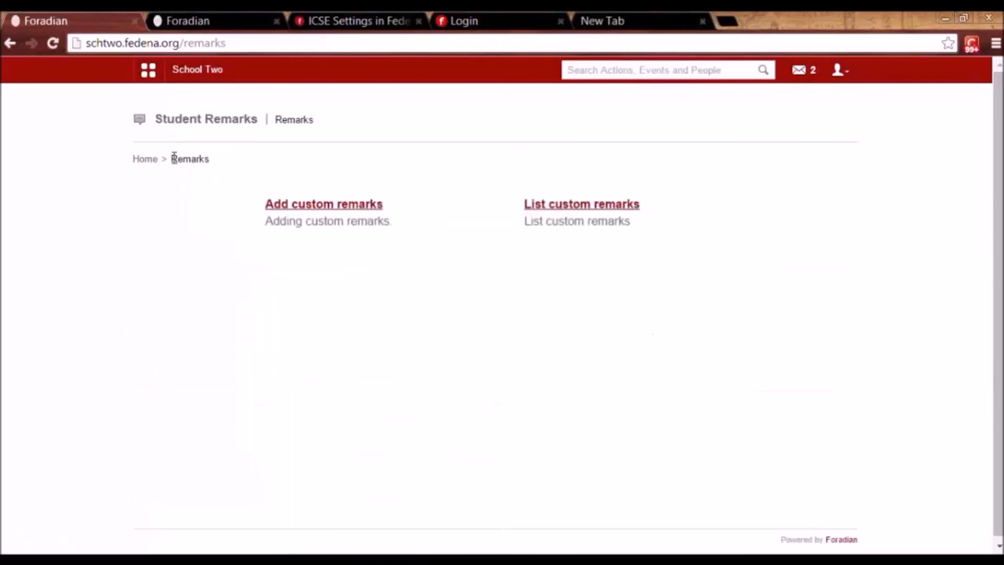
click(152, 83)
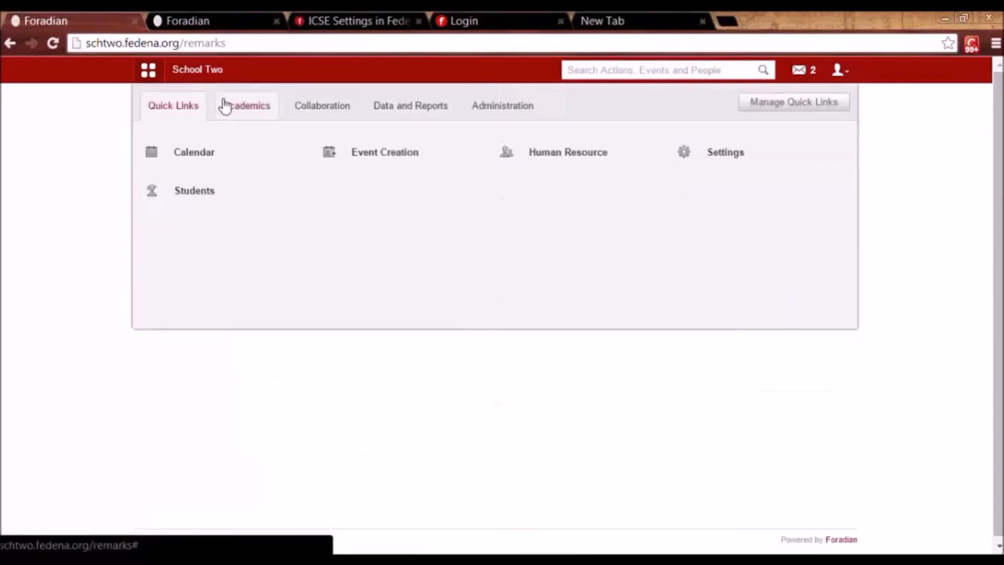
Browse the Academics links, then open Event Creation from the Collaboration links.
click(246, 106)
mouse_move(238, 153)
mouse_move(220, 195)
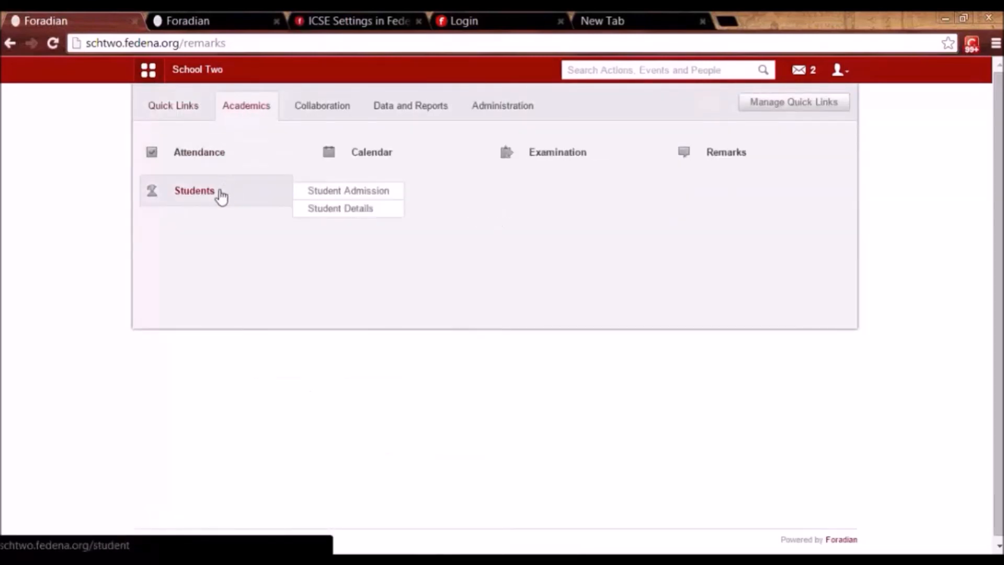
mouse_move(370, 208)
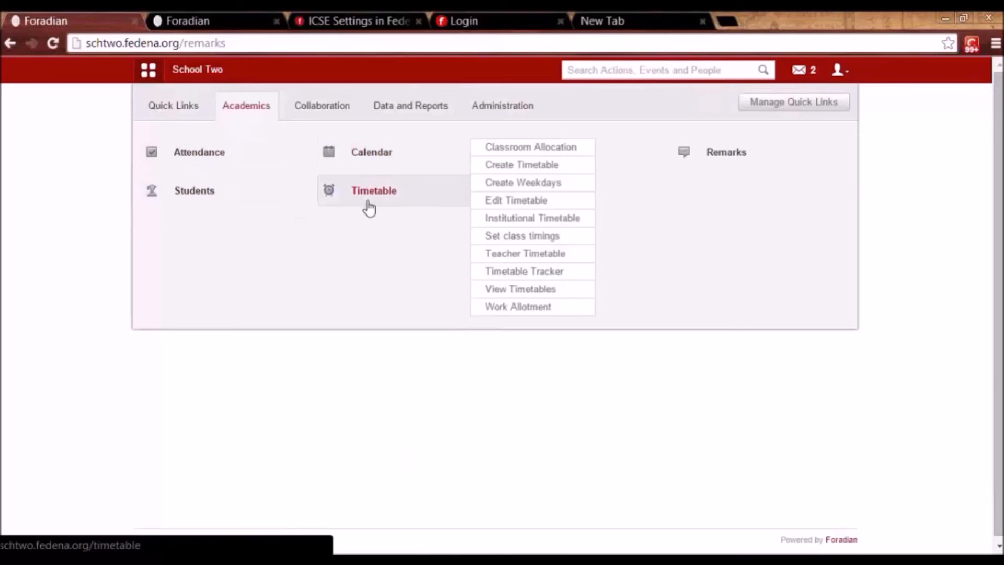
click(326, 104)
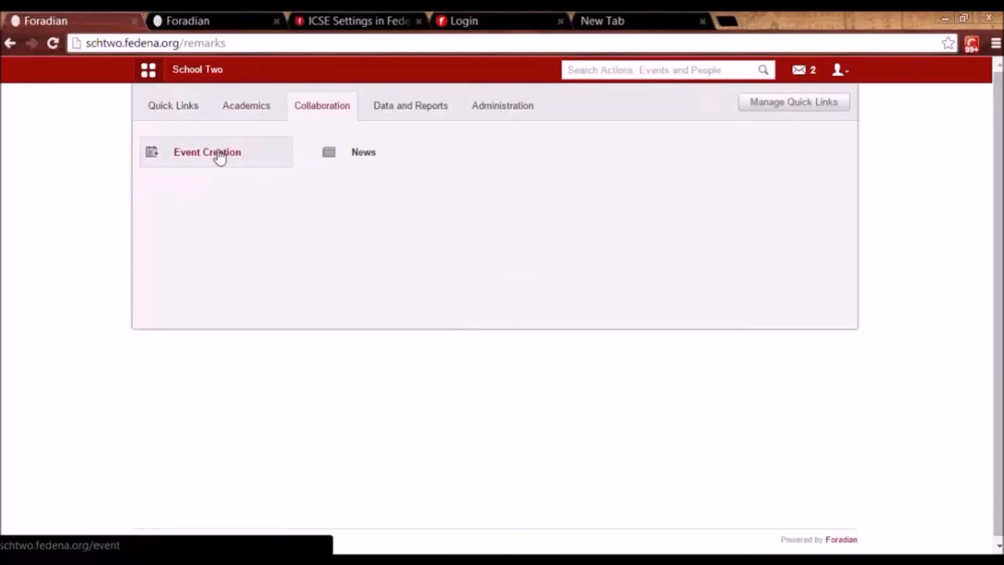
click(220, 154)
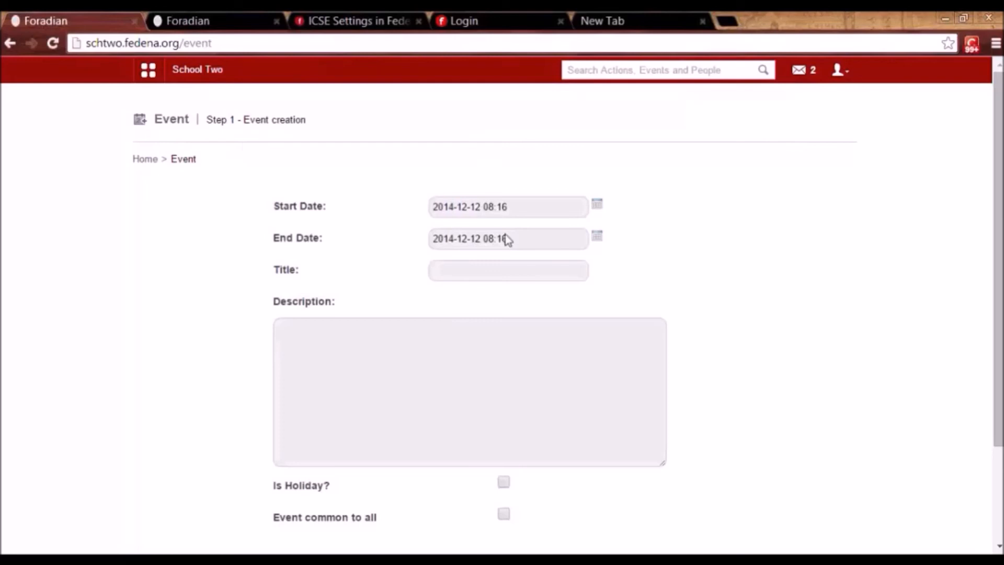
Create the event titled Holiday! with description Holiday, marked as a holiday and not common to all.
click(470, 269)
click(470, 309)
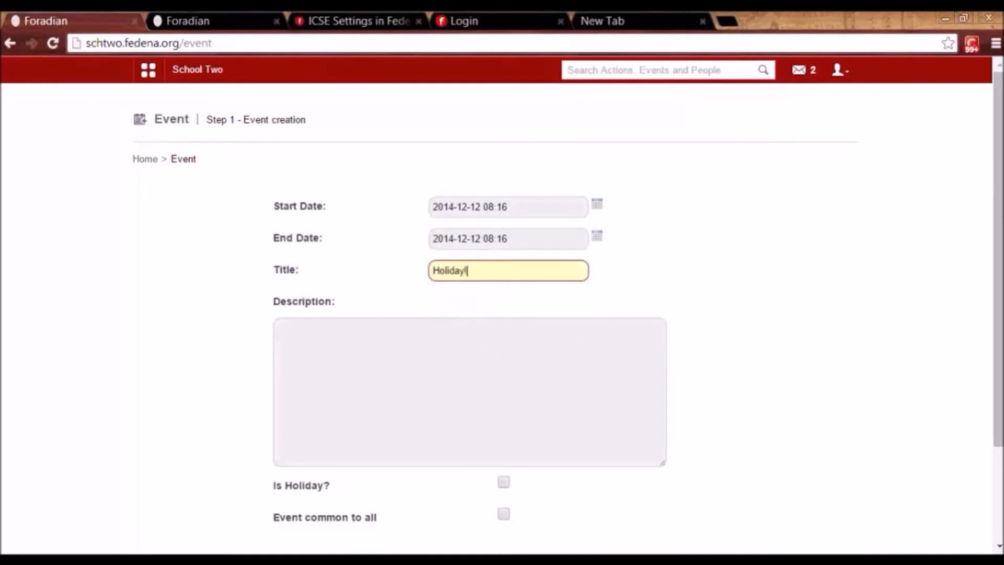
drag(997, 320, 995, 393)
click(445, 243)
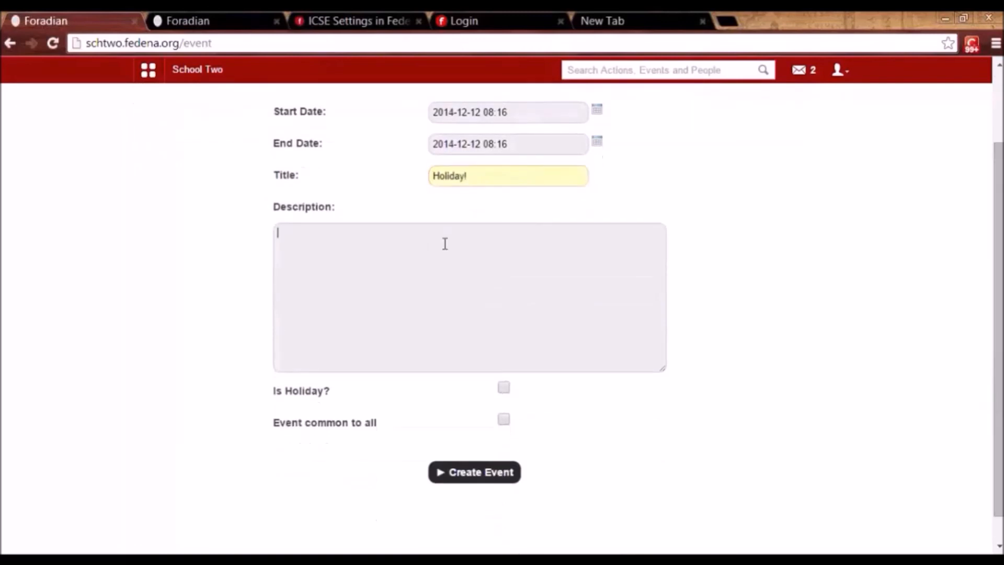
text(Holiday)
click(502, 390)
click(503, 421)
click(489, 474)
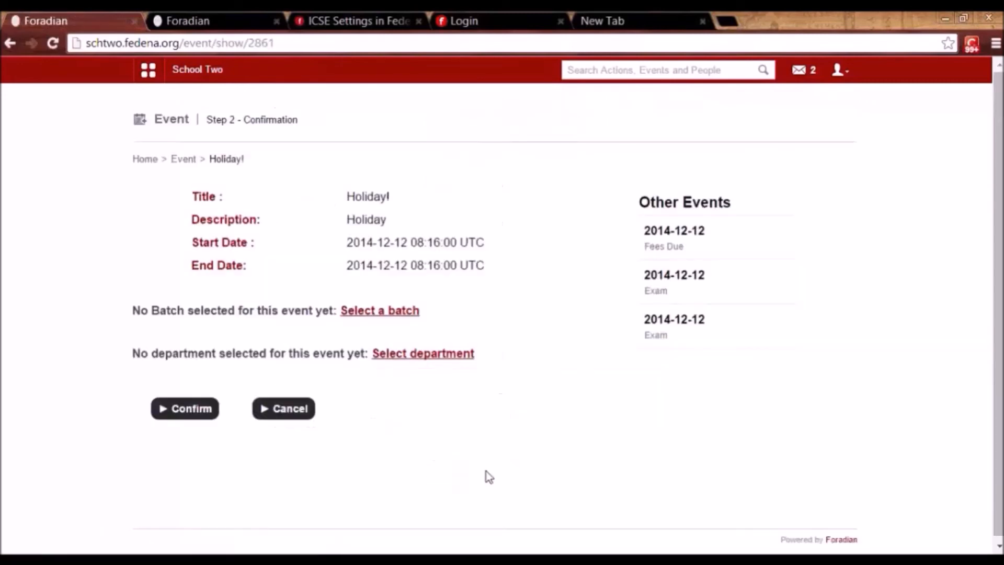
Apply the Holiday! event to batch G1 - A 2014, save and confirm it.
click(410, 320)
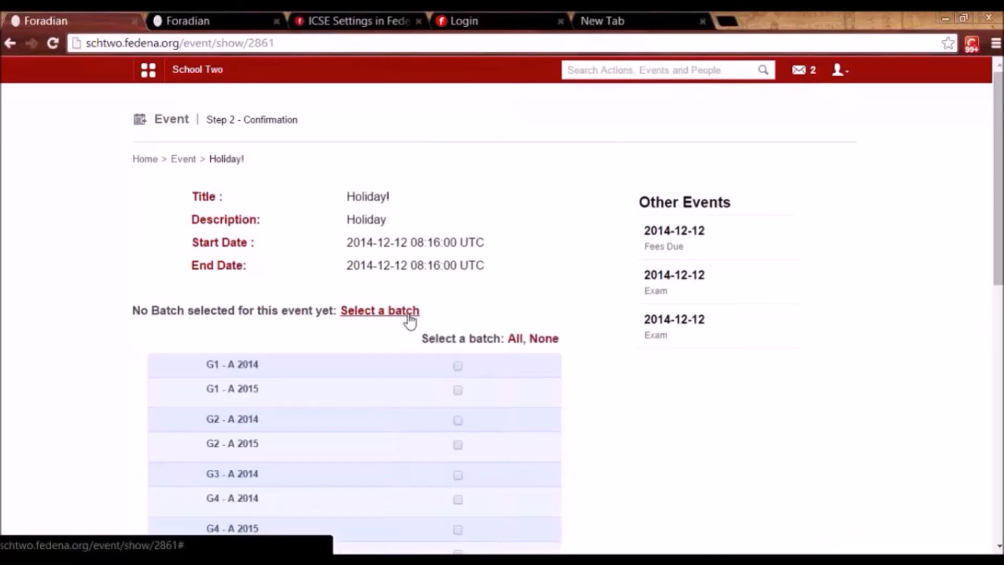
click(458, 366)
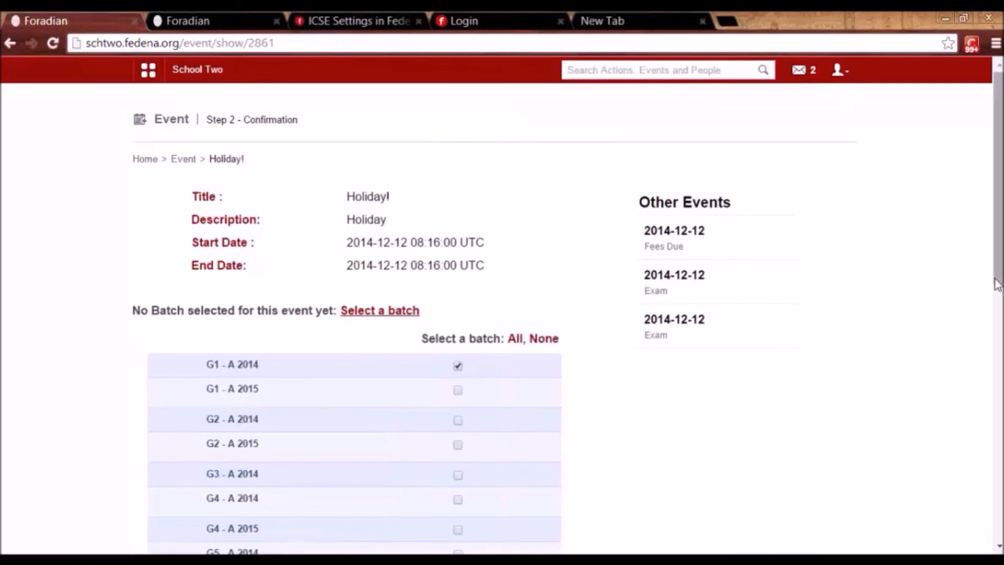
scroll(470, 392, down, 10)
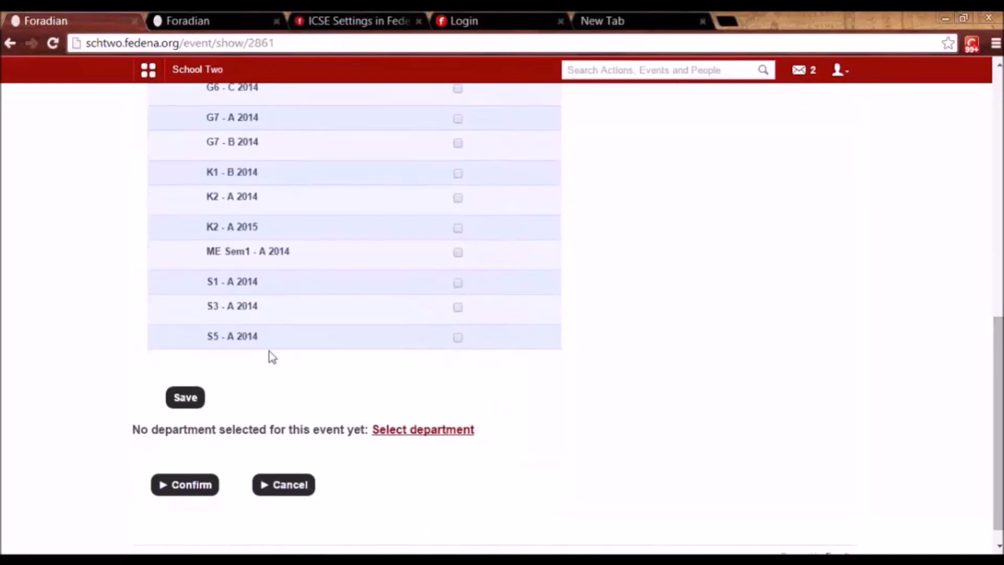
click(190, 402)
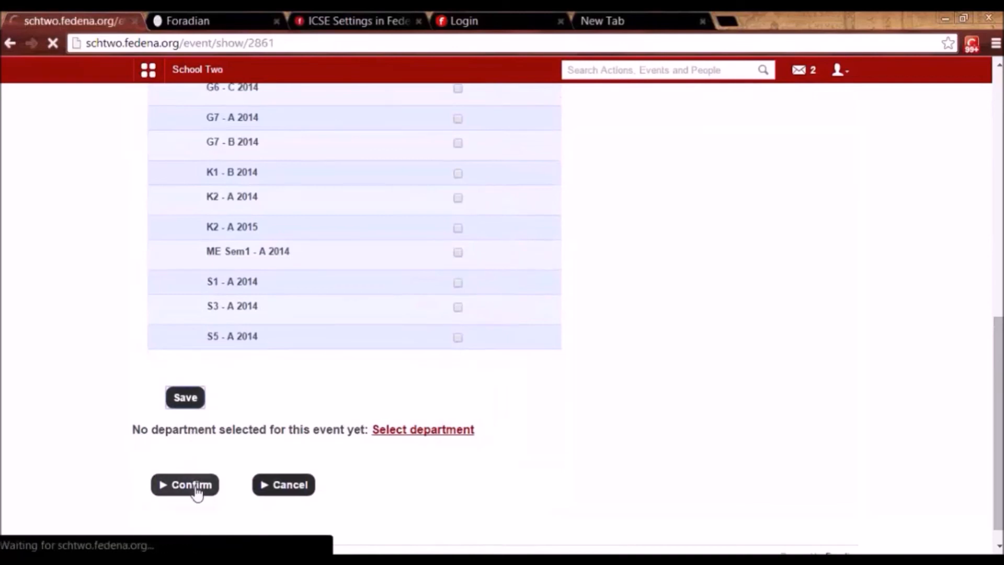
click(195, 514)
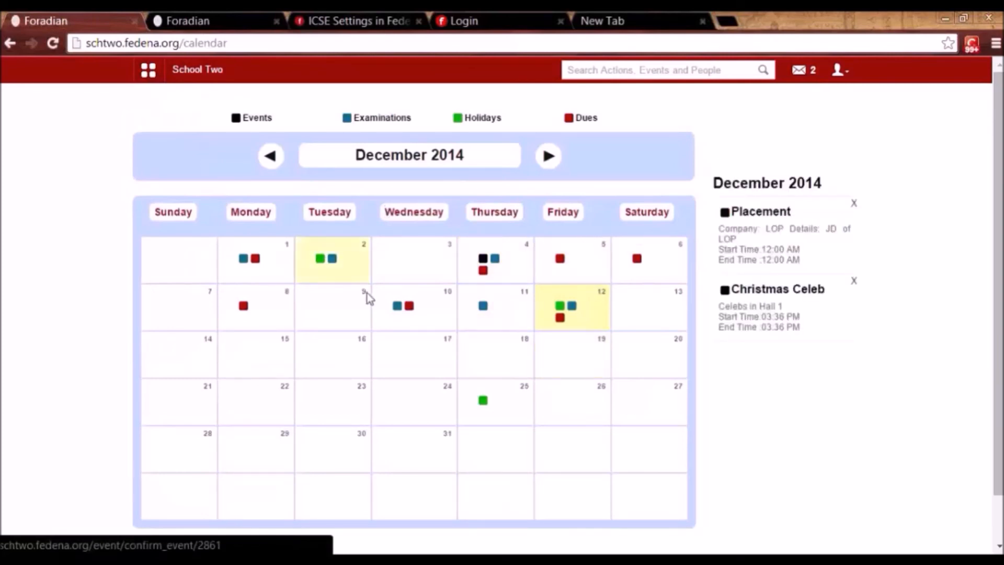
Check the Dues and Holidays entries on 12 December, then add a new event on 17 December 2014.
click(560, 317)
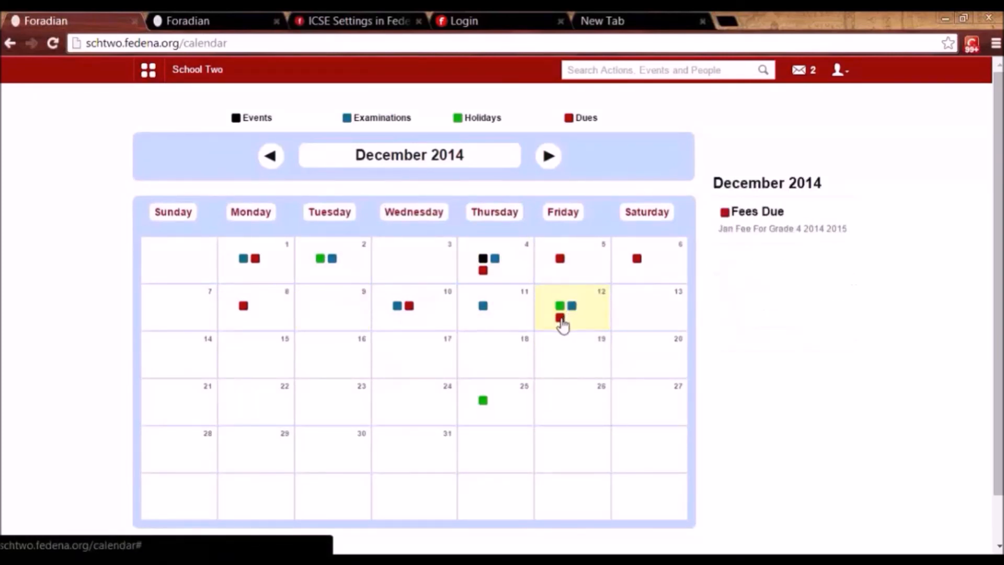
click(559, 308)
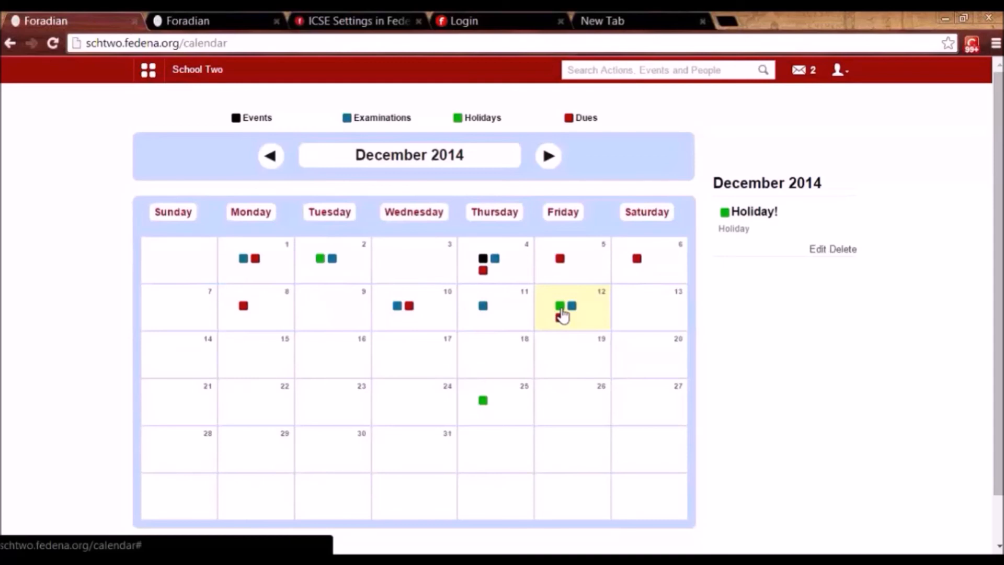
mouse_move(415, 343)
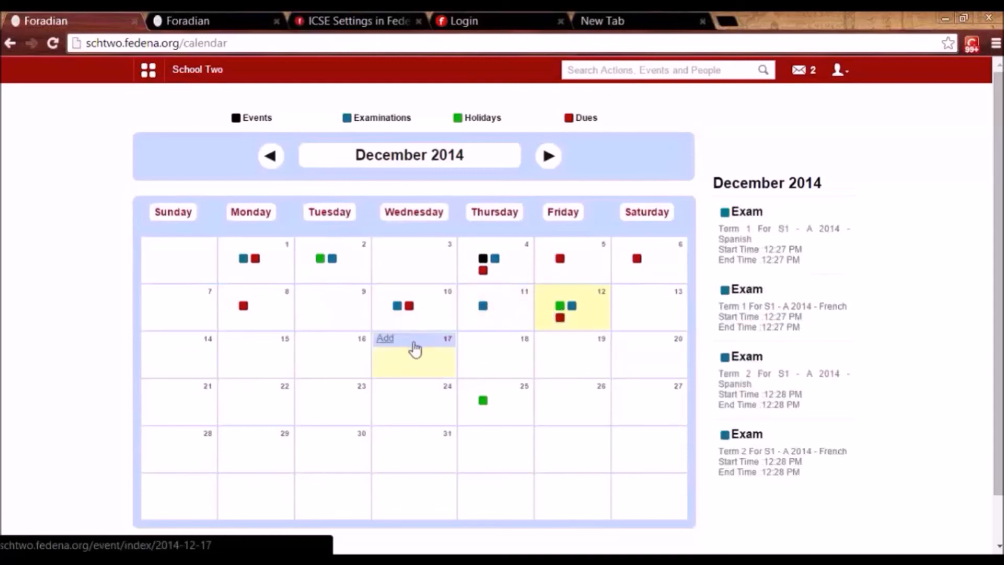
click(386, 339)
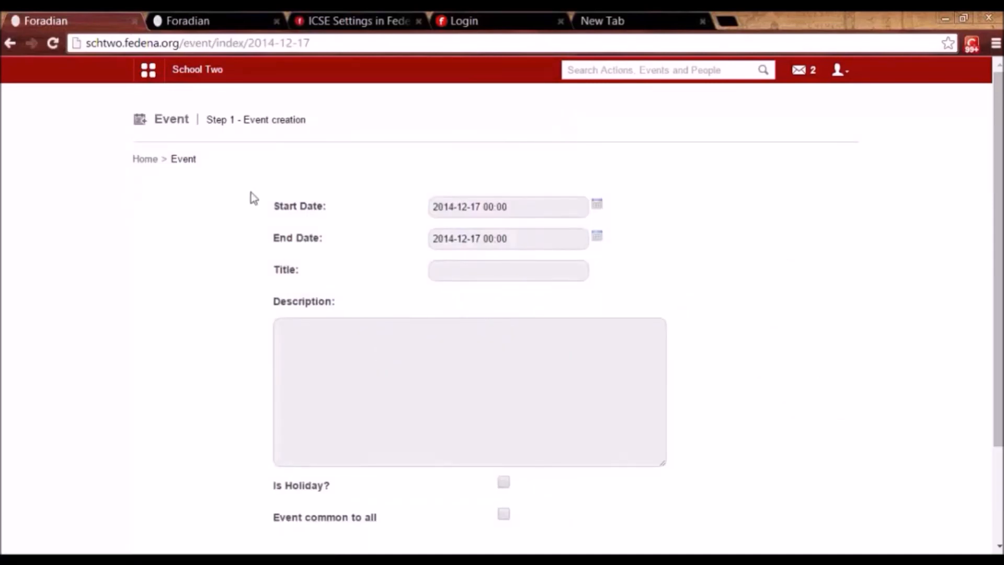
Add and publish a news item titled Presentation Fedena with content abc.
click(158, 75)
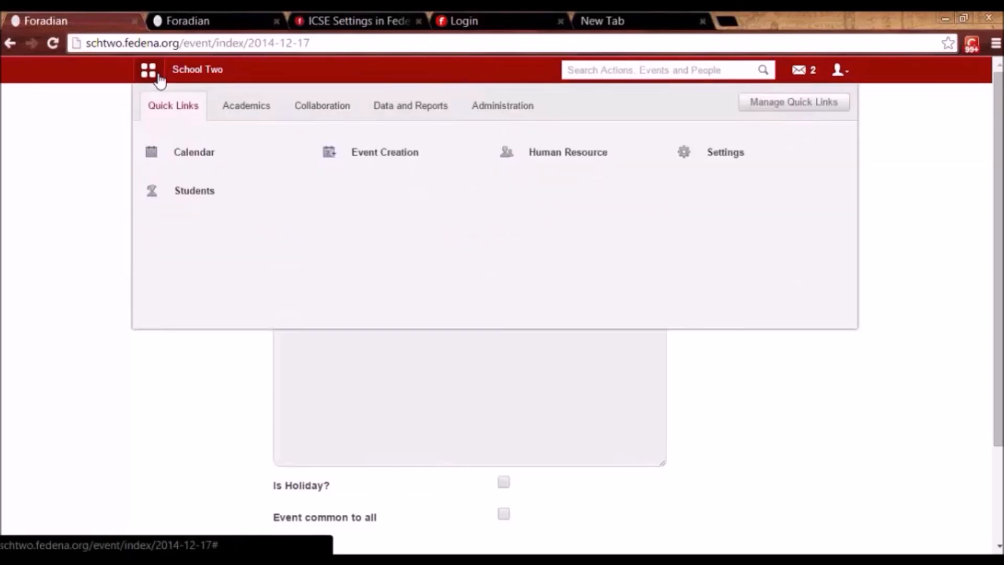
click(336, 106)
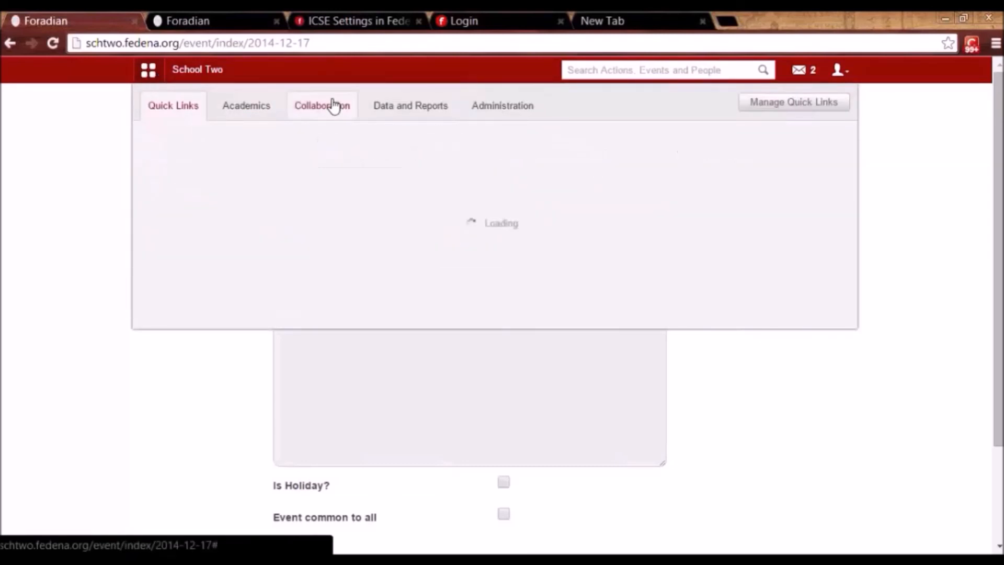
click(343, 158)
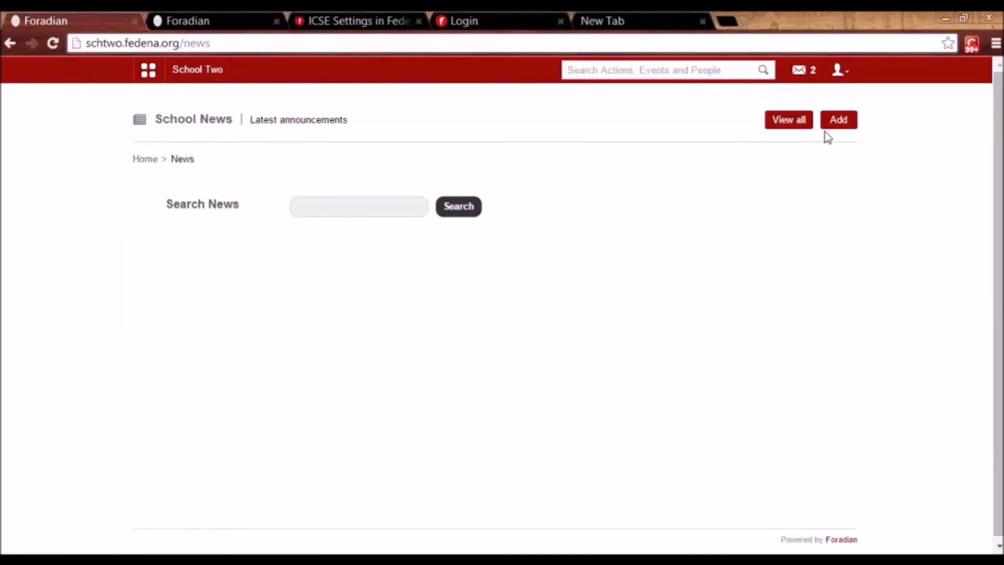
click(839, 128)
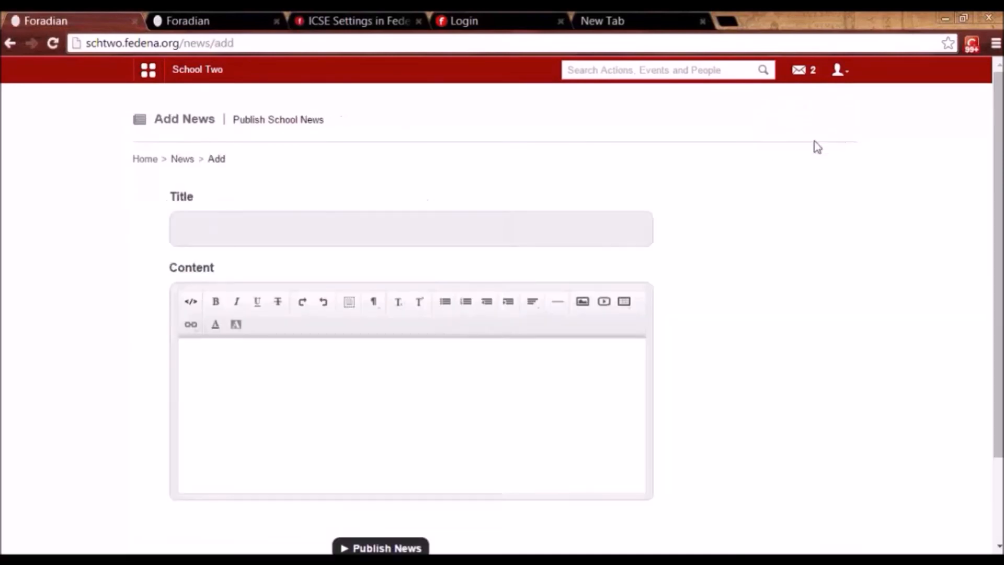
click(564, 227)
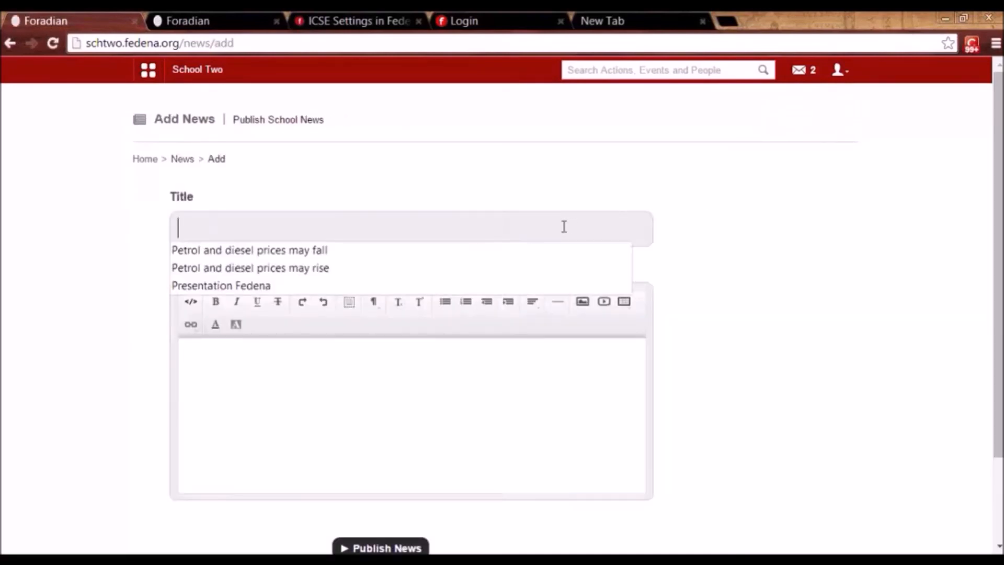
click(553, 284)
click(391, 397)
text(abc)
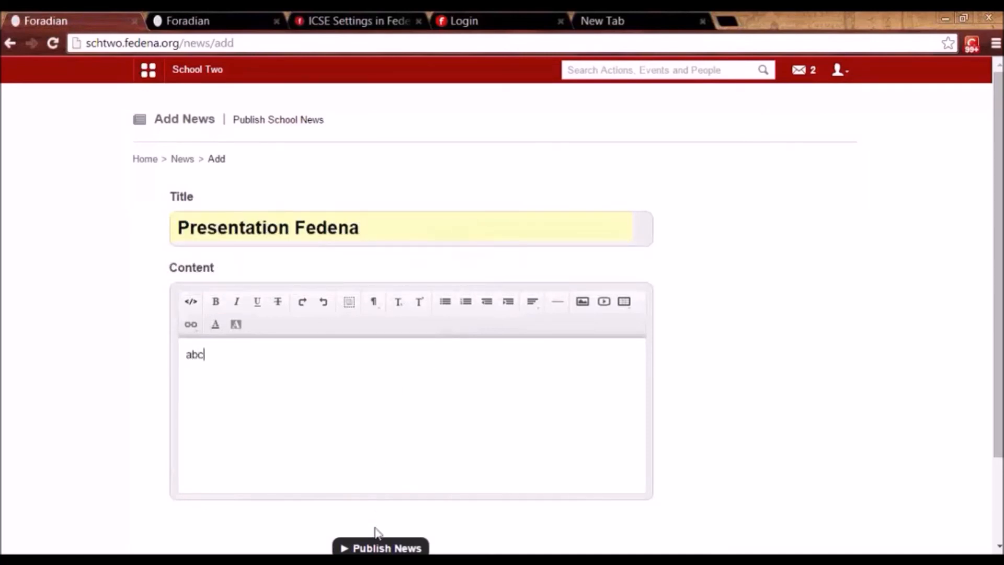
click(376, 548)
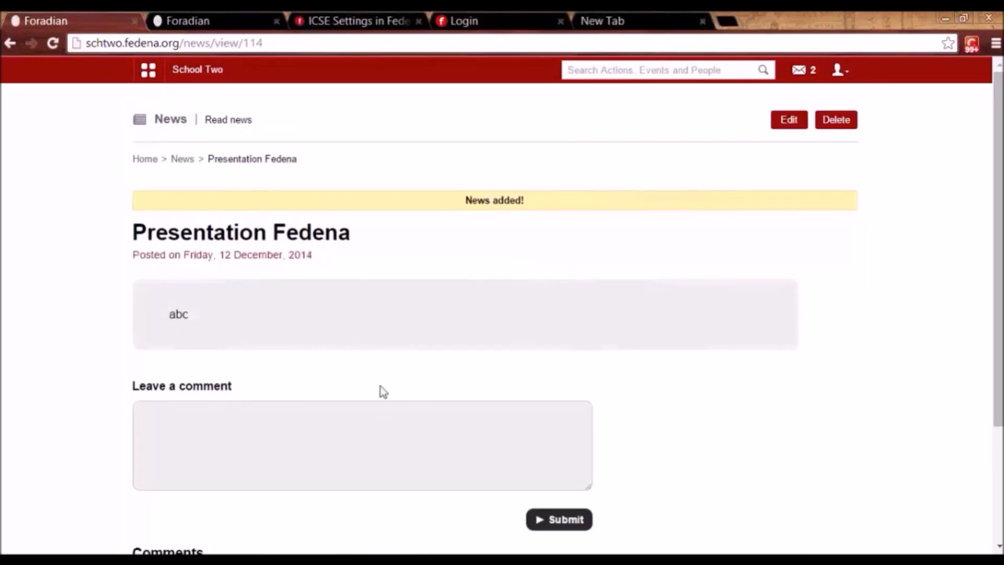
Post the comment hi on the Presentation Fedena news item.
click(317, 422)
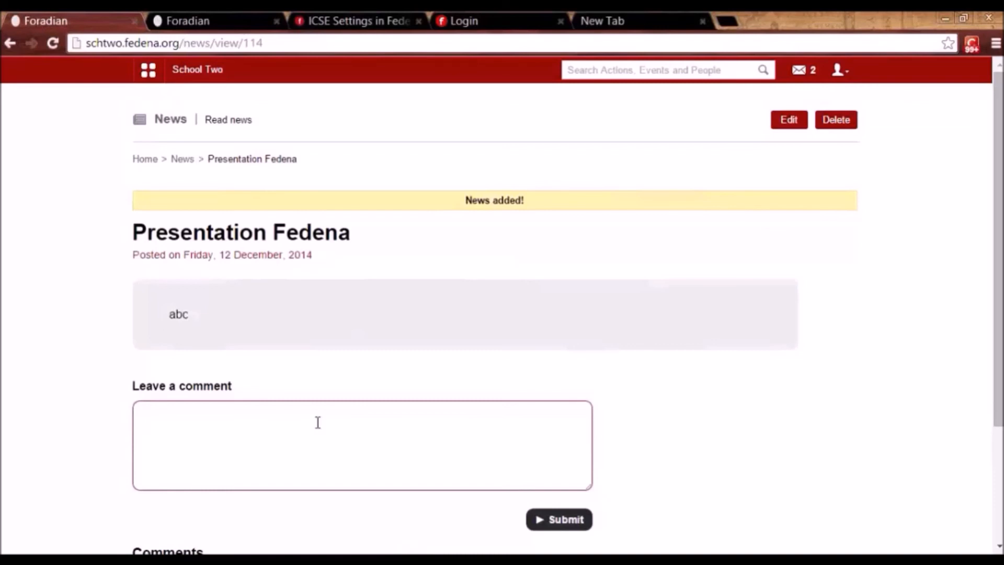
click(564, 521)
mouse_move(1002, 321)
mouse_down()
mouse_move(999, 418)
mouse_move(1003, 316)
mouse_up()
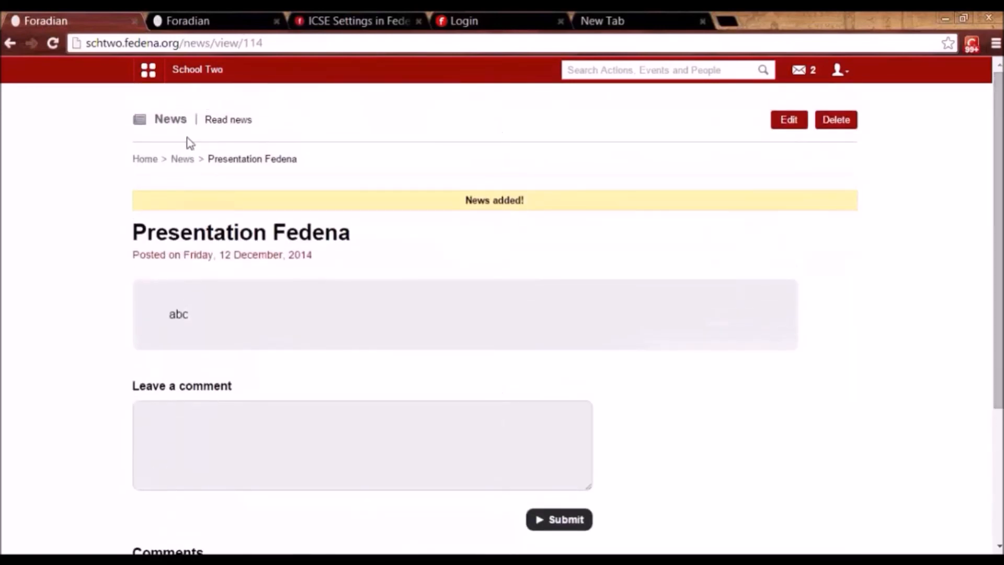
Open Reports from Data and Reports, view the all-courses report, then open the Batch Details report.
click(151, 75)
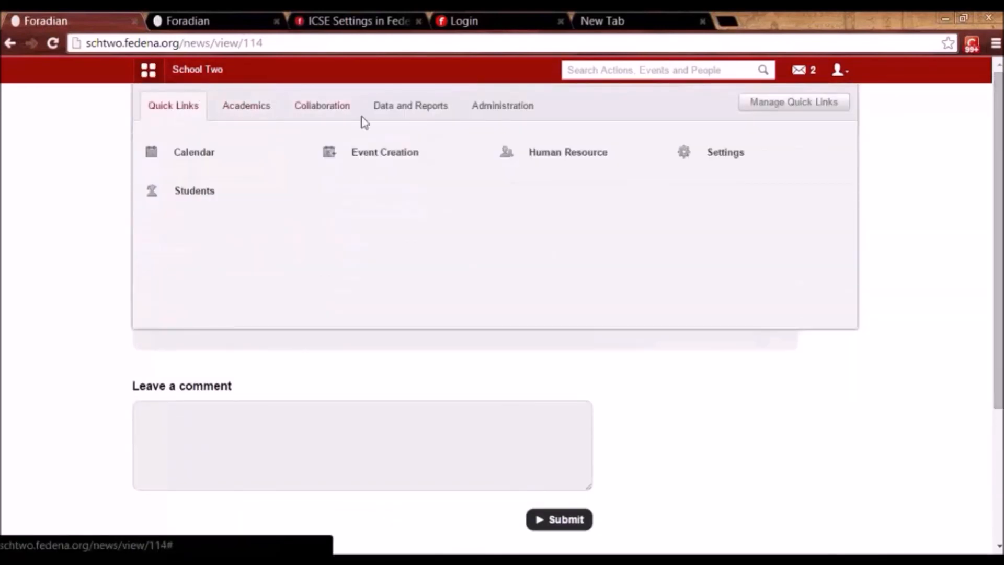
click(325, 110)
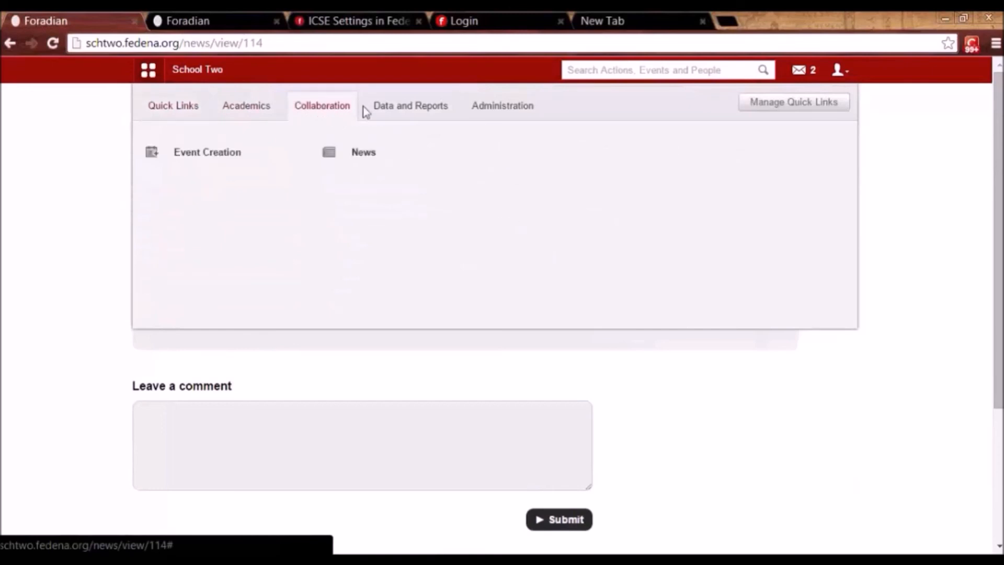
click(411, 112)
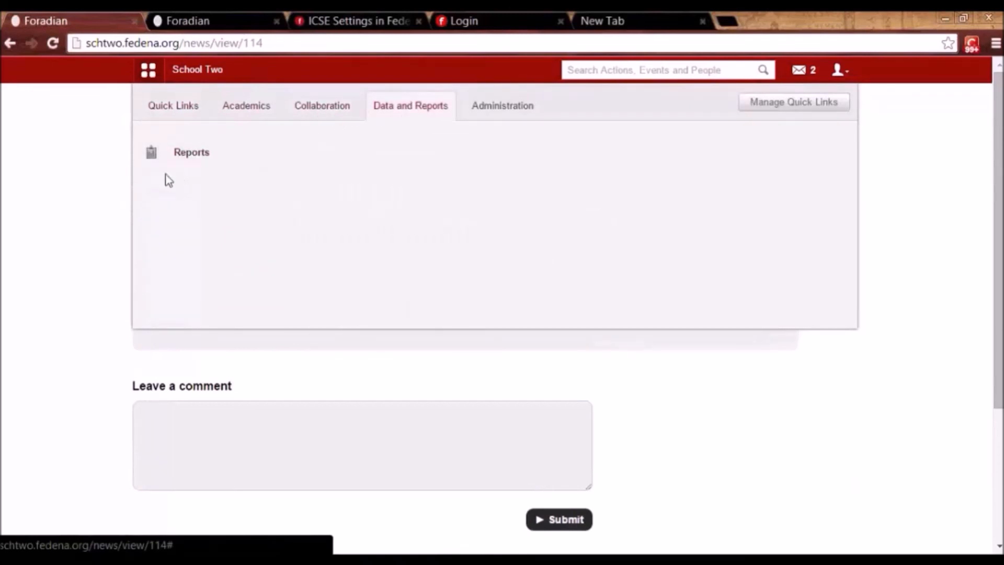
click(194, 156)
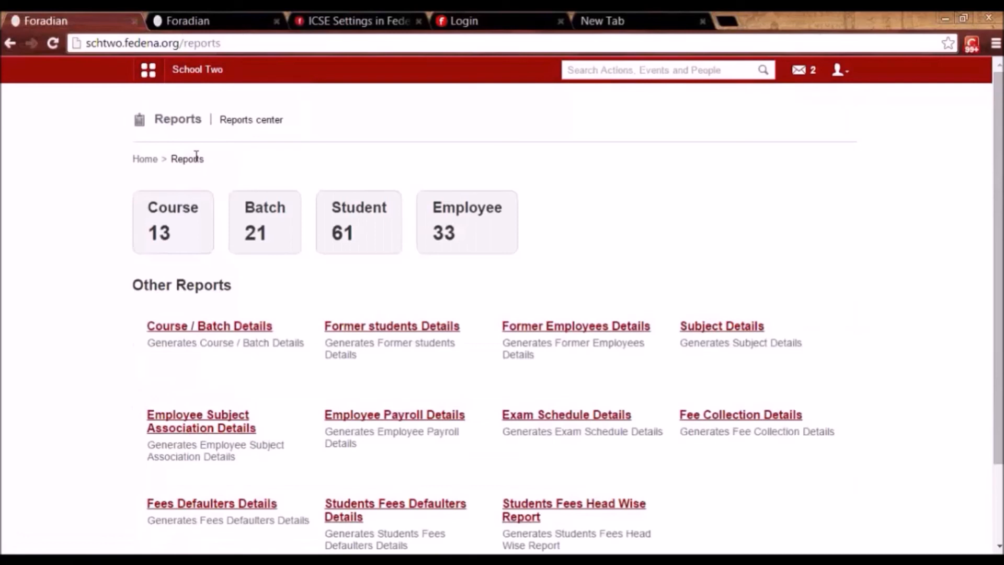
click(172, 228)
drag(1001, 320, 1002, 374)
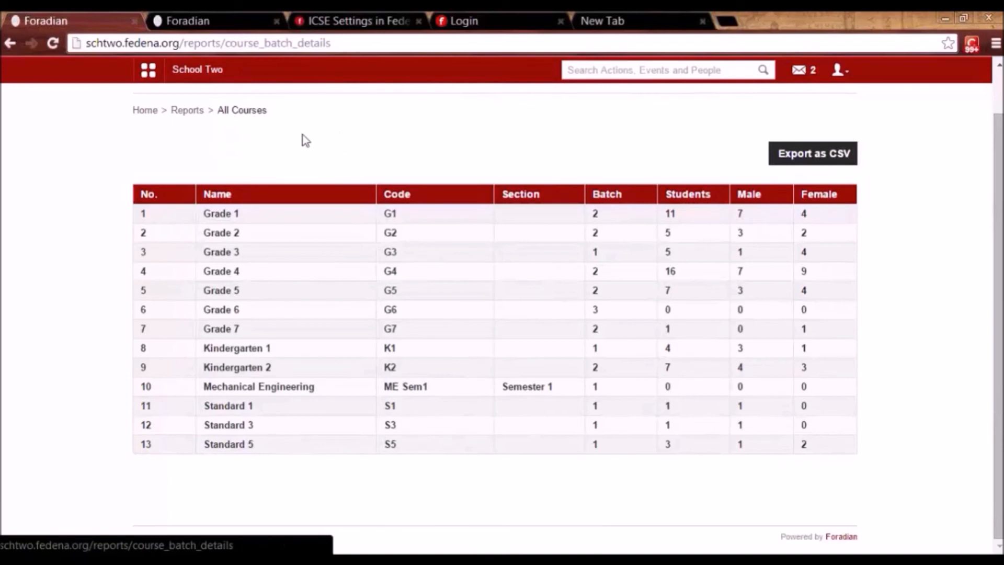
click(187, 111)
click(252, 232)
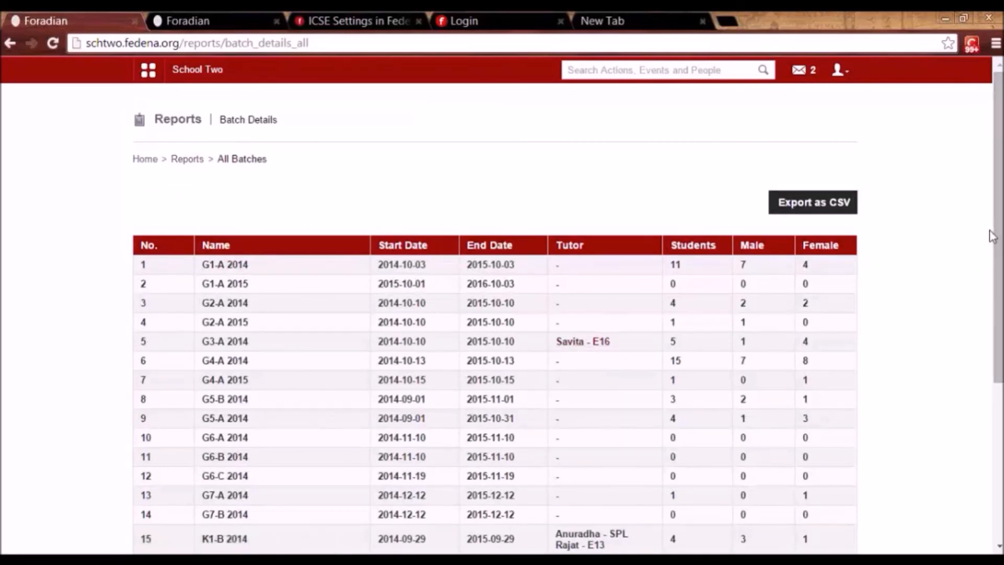
View the Students Details (61 students) and Employees Details (33 employees) reports, then return to Reports.
click(185, 160)
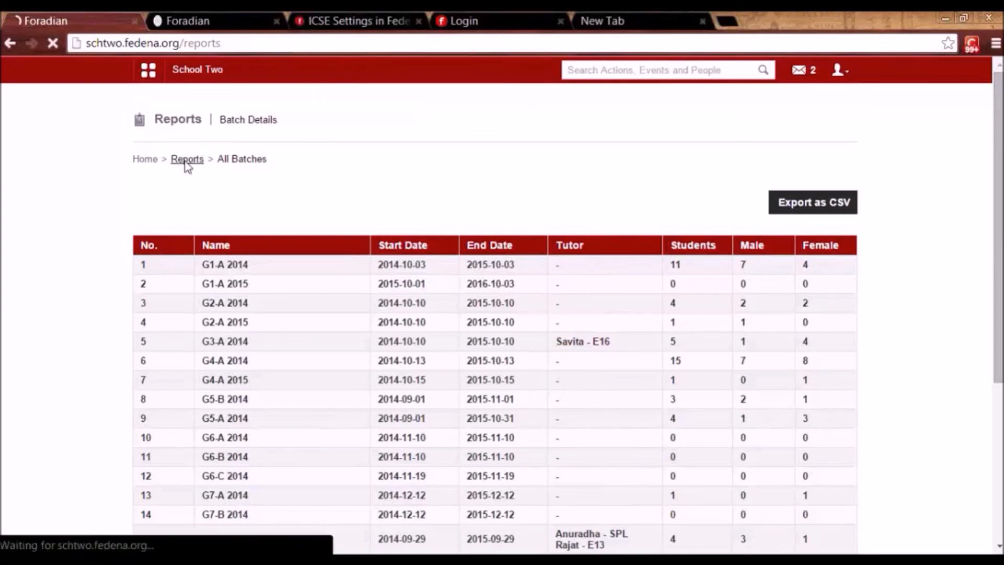
click(371, 220)
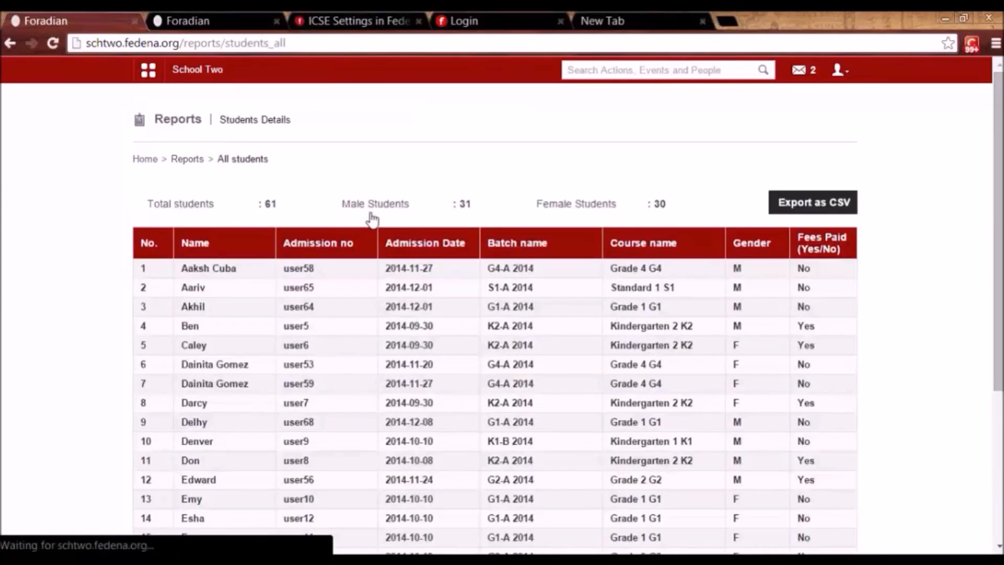
scroll(494, 319, down, 2)
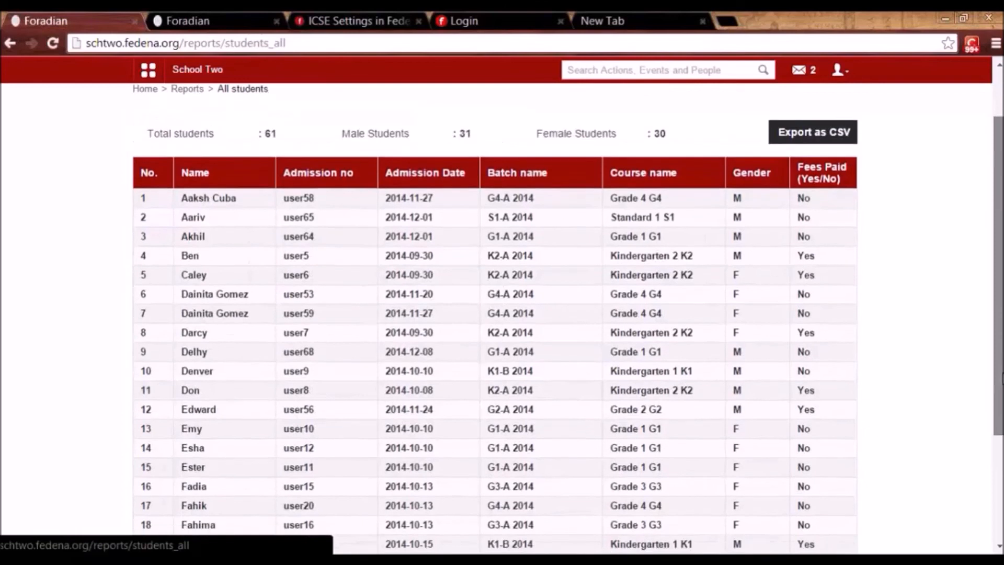
mouse_move(1001, 399)
mouse_down()
mouse_move(1000, 437)
mouse_move(1000, 411)
mouse_up()
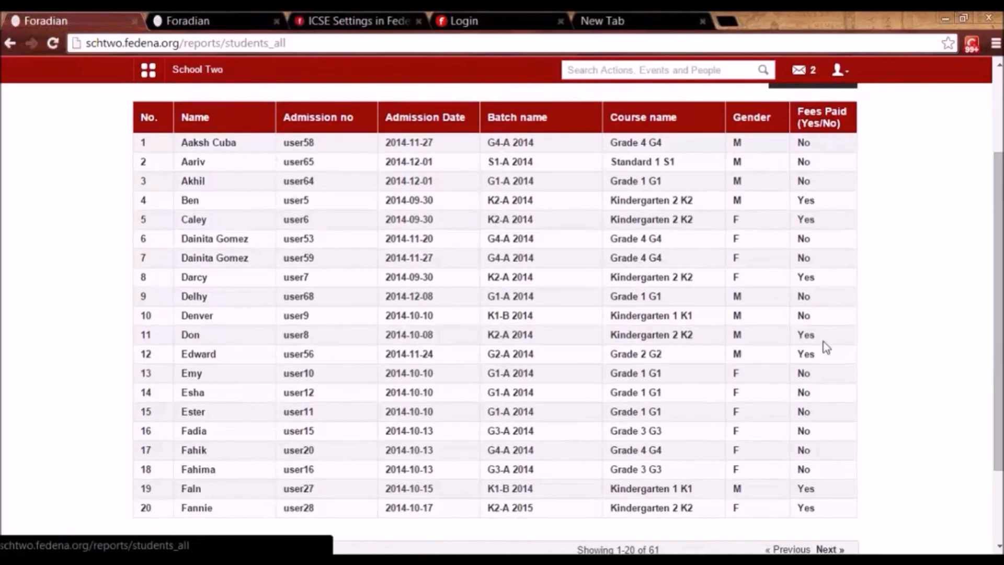
drag(1000, 325, 1000, 244)
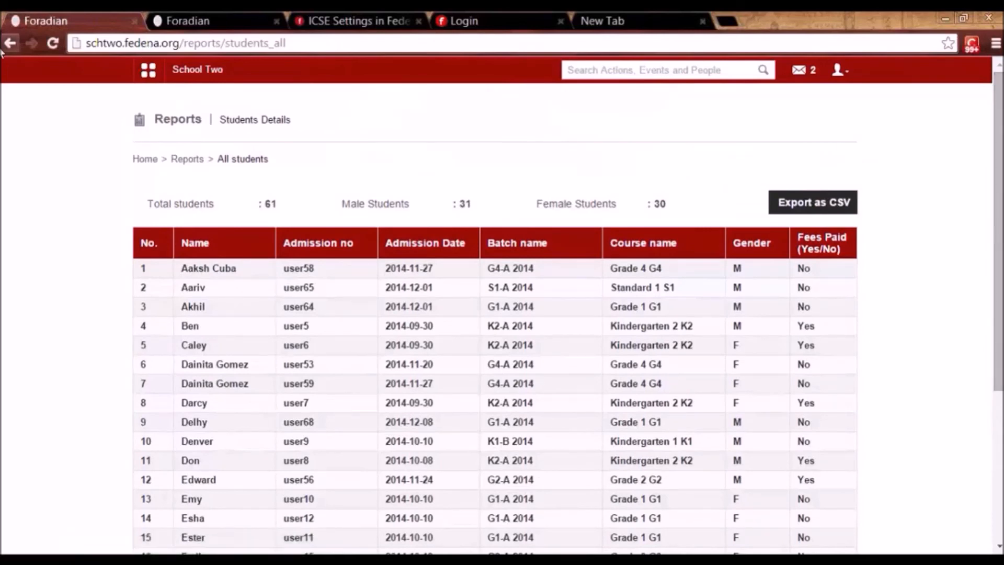
click(6, 46)
click(450, 250)
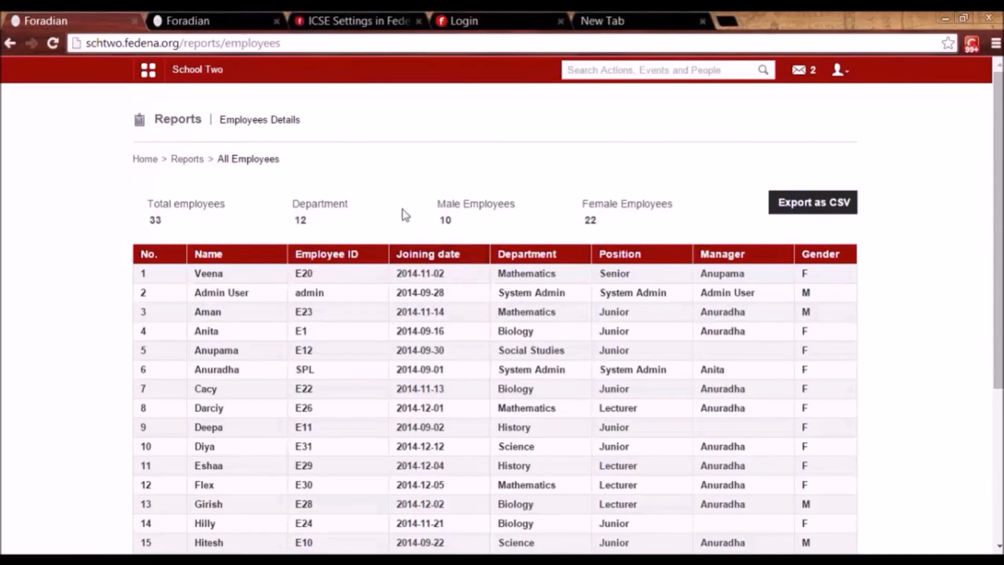
click(188, 161)
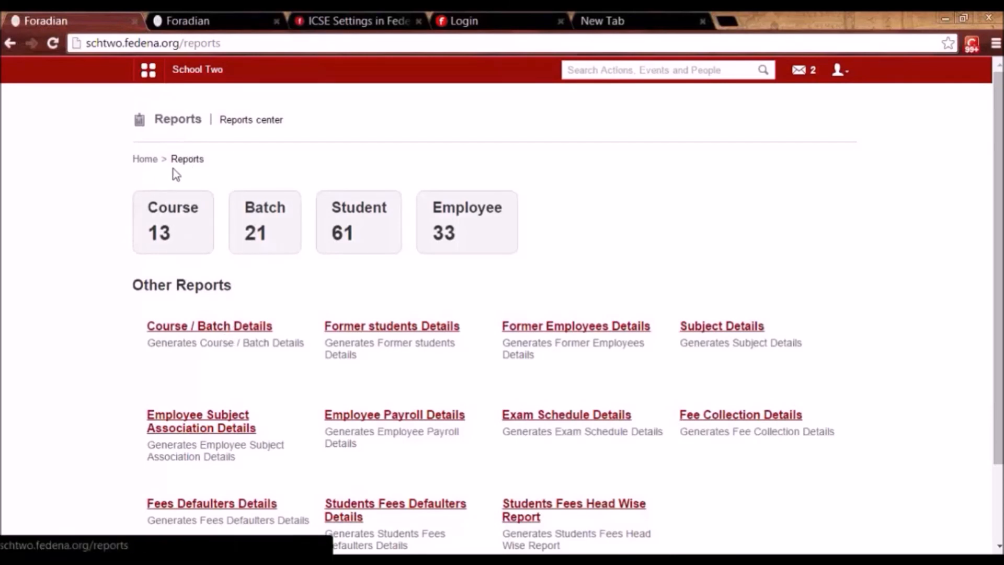
click(237, 327)
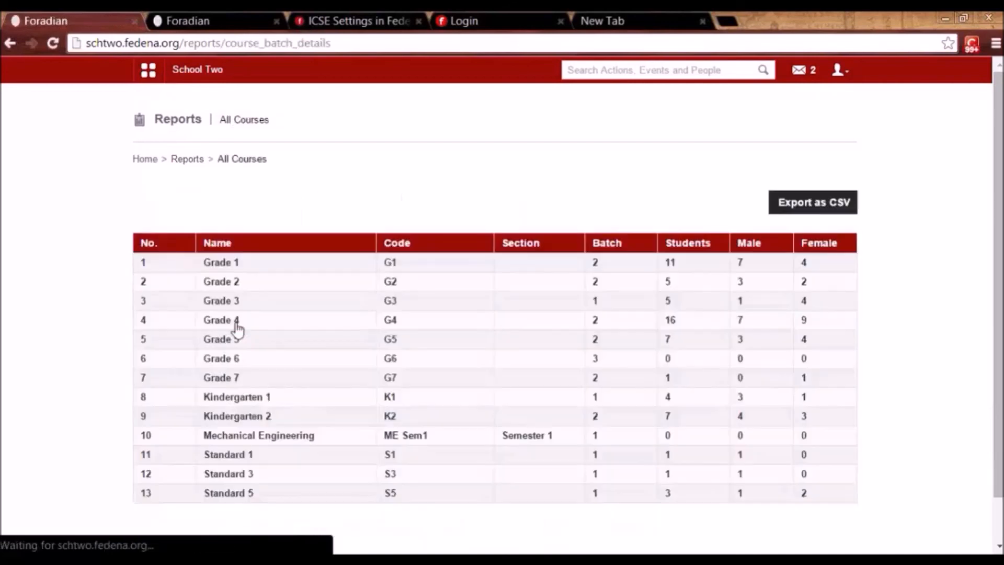
click(188, 159)
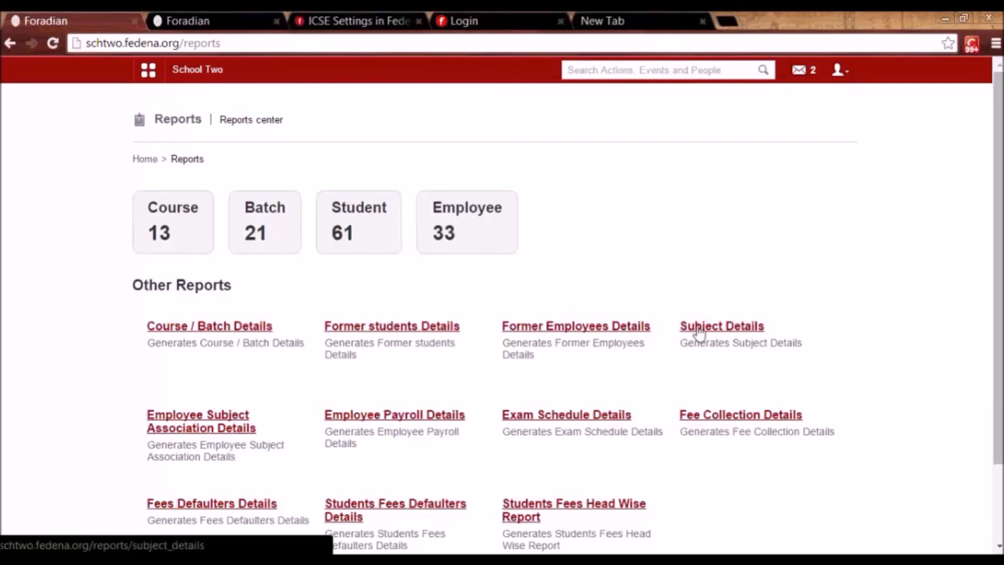
click(723, 326)
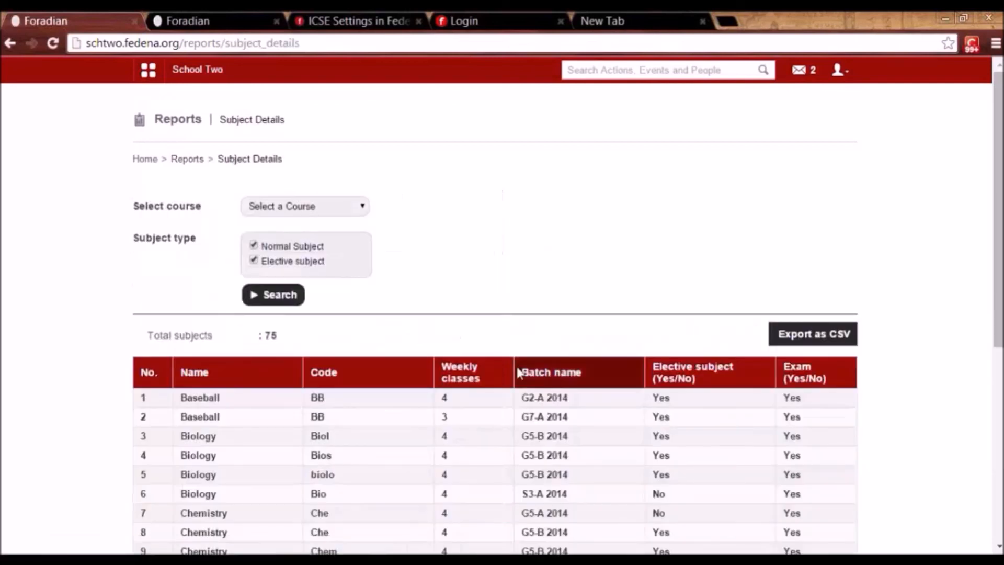
drag(996, 264, 994, 376)
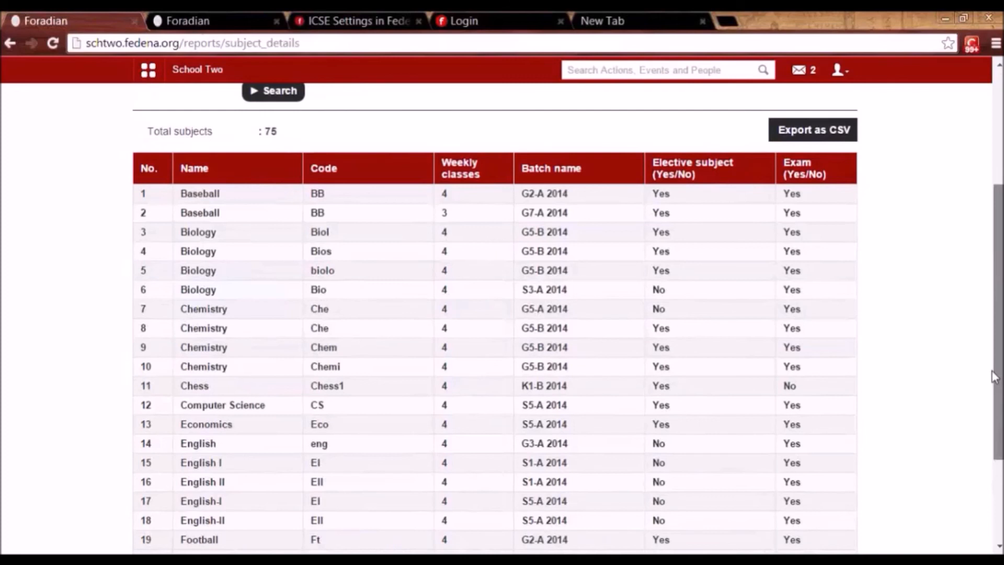
drag(994, 376, 995, 261)
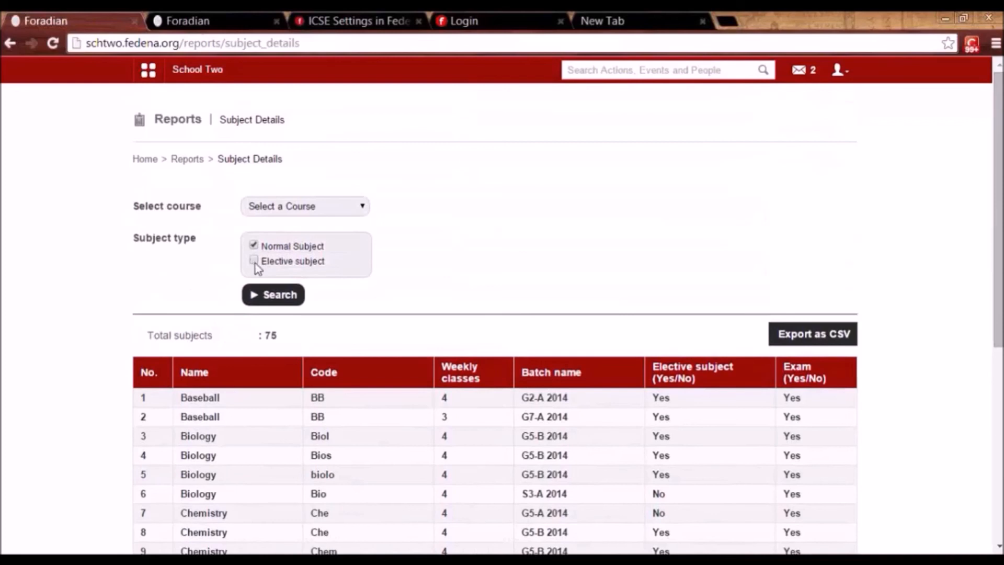
click(268, 297)
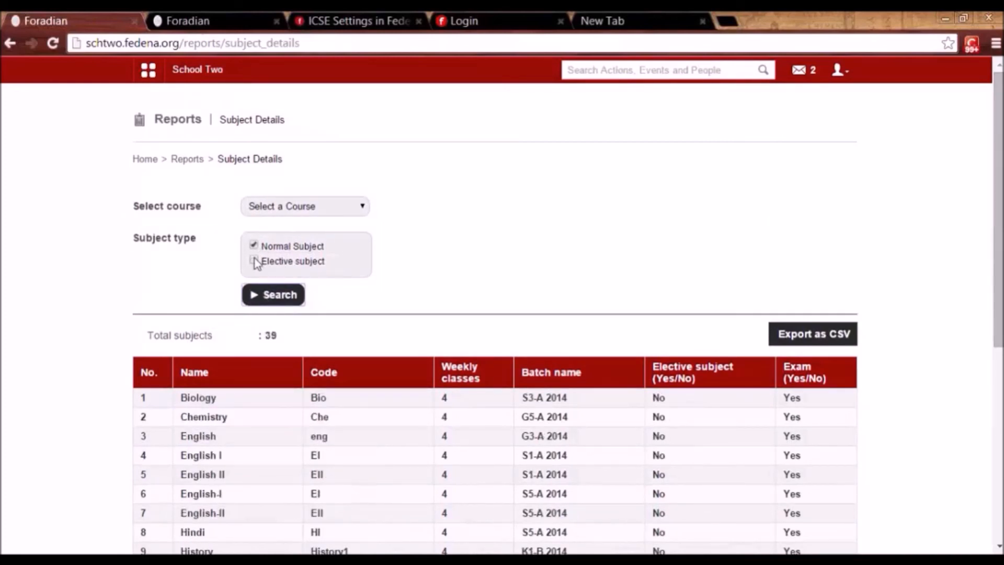
click(191, 160)
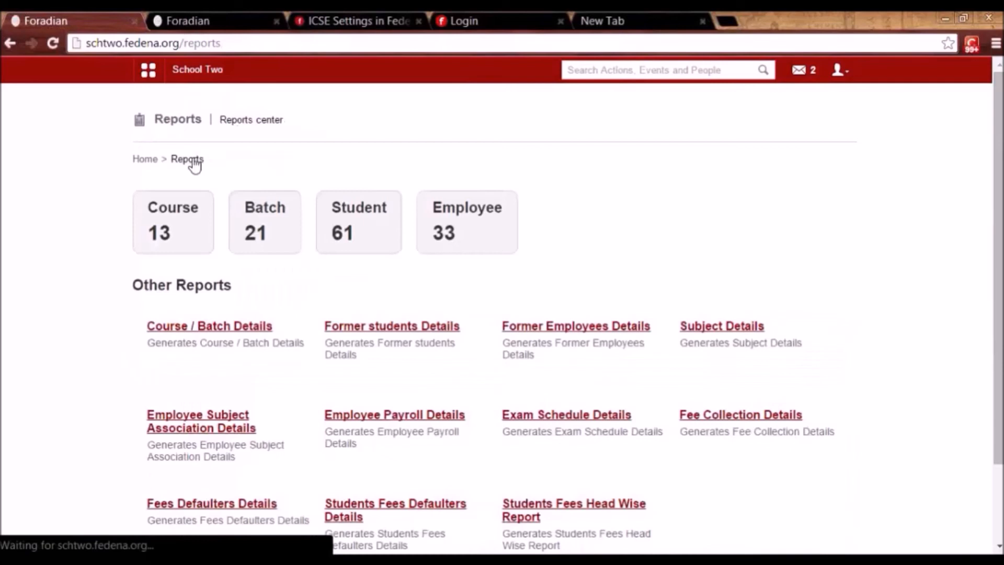
View the Employee Subject Association Details report, then the Employee Payroll Details report for 24 employees.
click(189, 422)
drag(1000, 313, 999, 384)
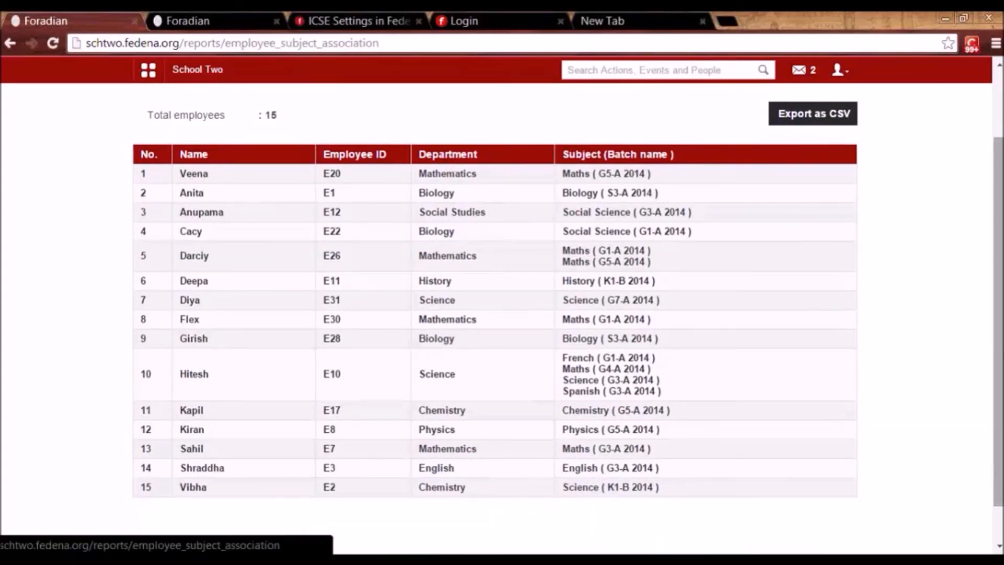
scroll(998, 317, up, 2)
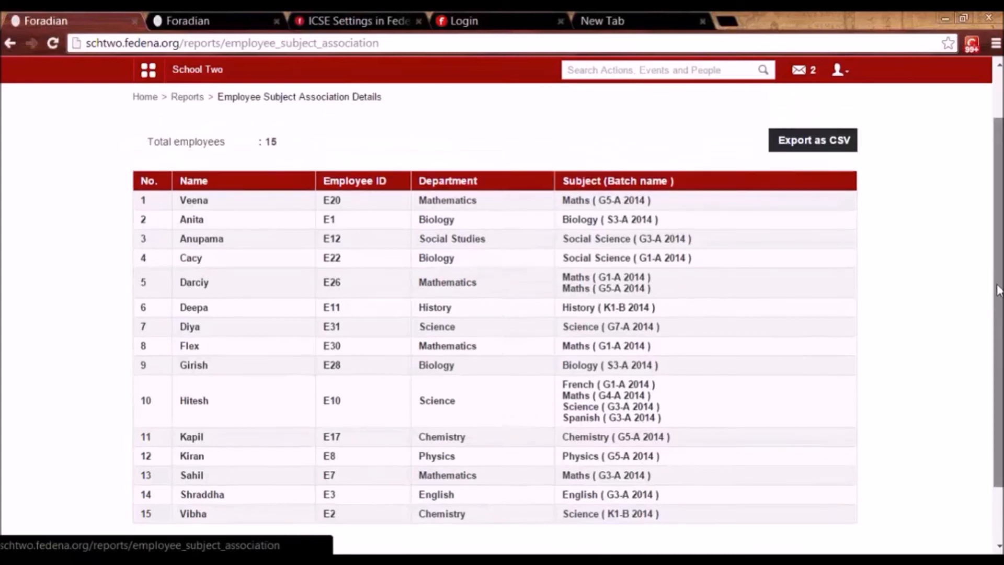
click(180, 158)
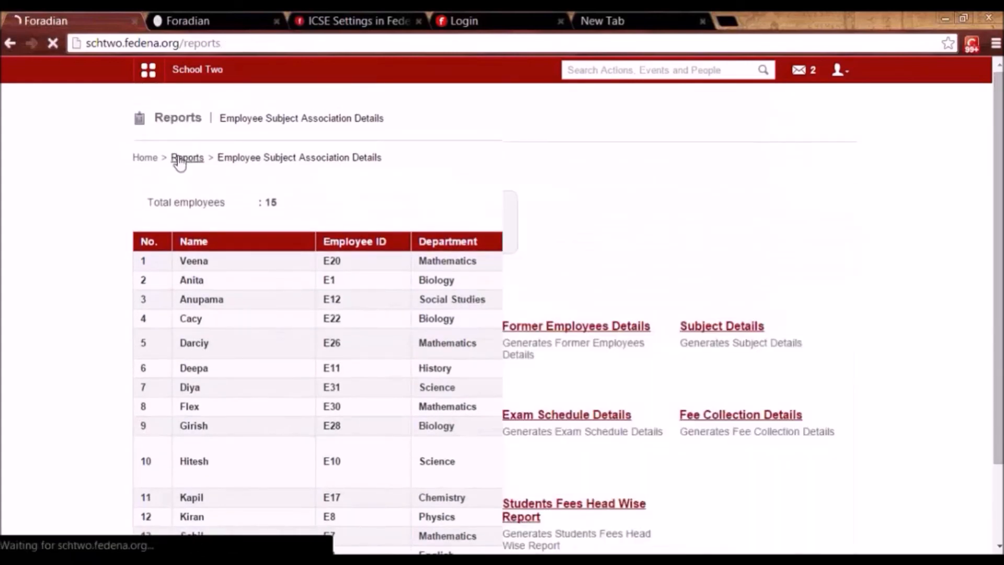
click(376, 416)
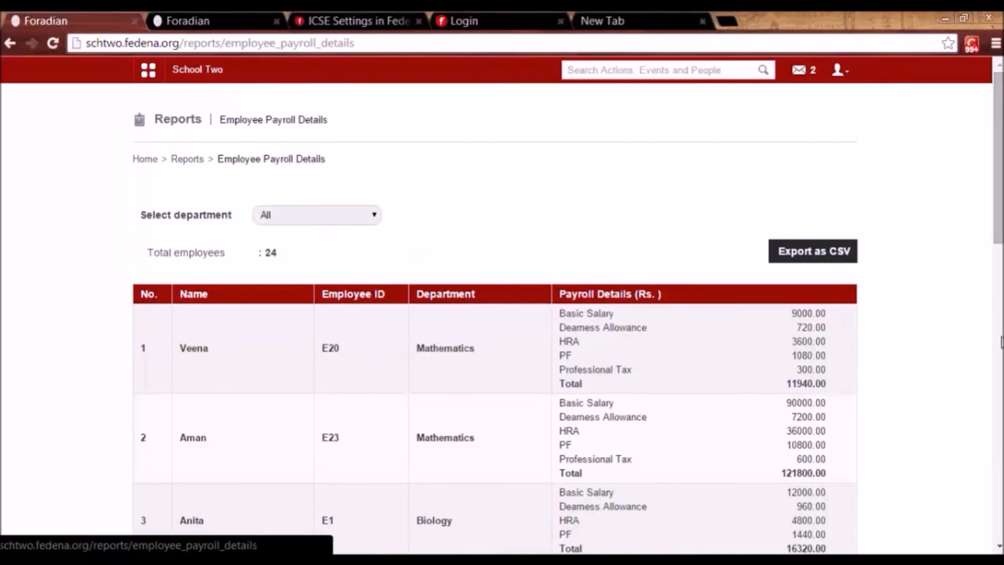
mouse_move(998, 254)
mouse_down()
mouse_move(998, 421)
mouse_move(999, 246)
mouse_up()
Open the Exam Schedule Details report and scroll through its 9 exam groups.
click(184, 159)
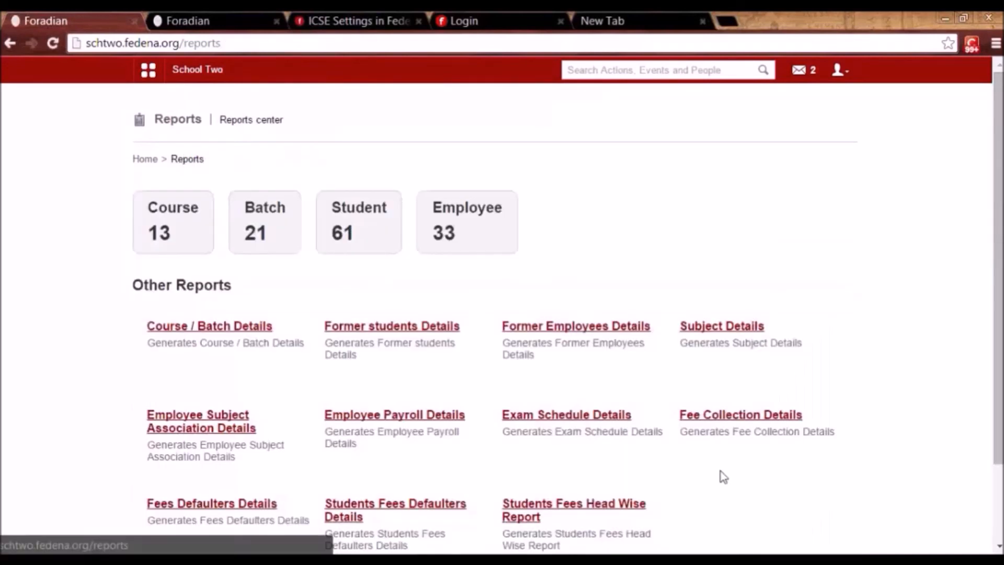
click(535, 416)
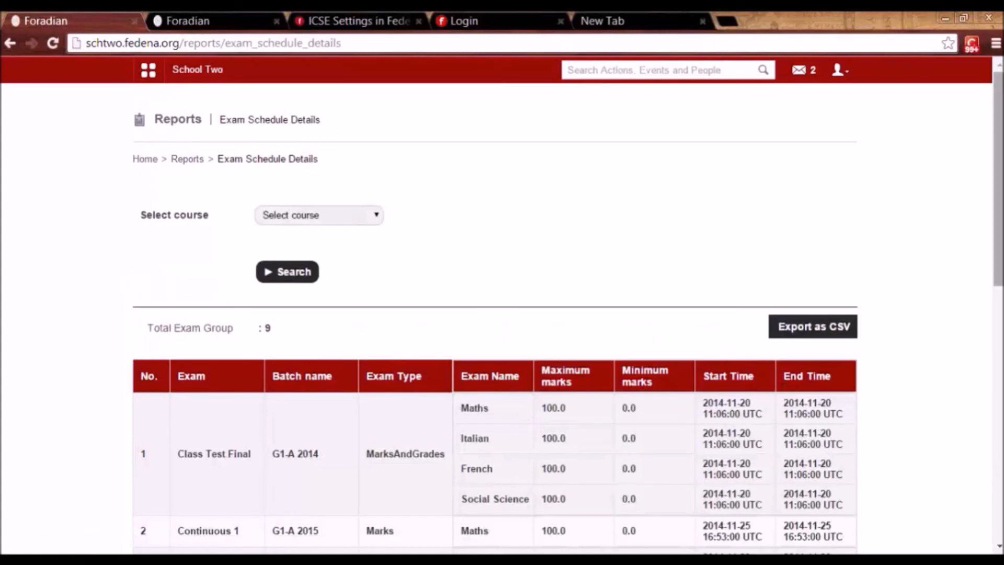
drag(999, 271, 999, 361)
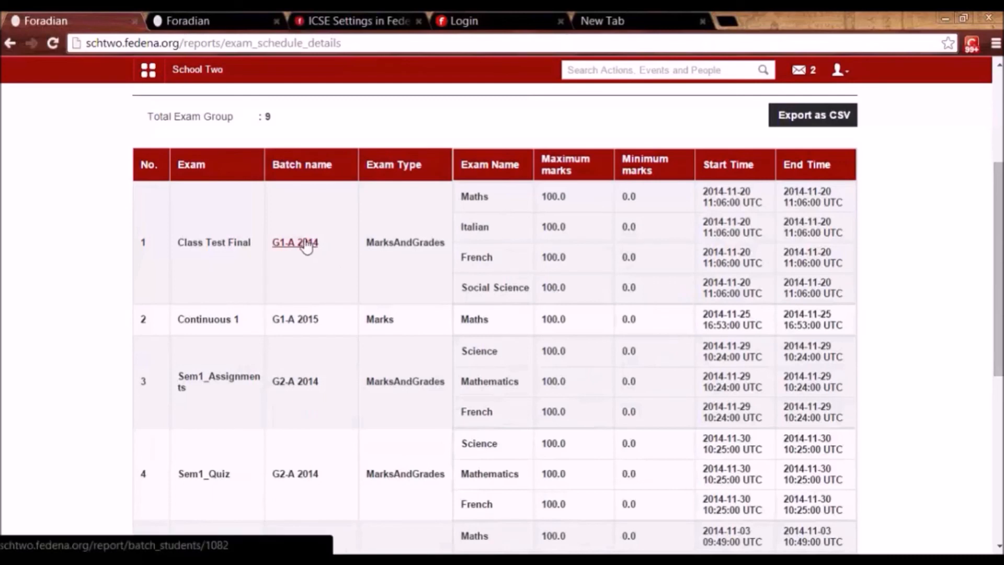
drag(999, 364, 998, 274)
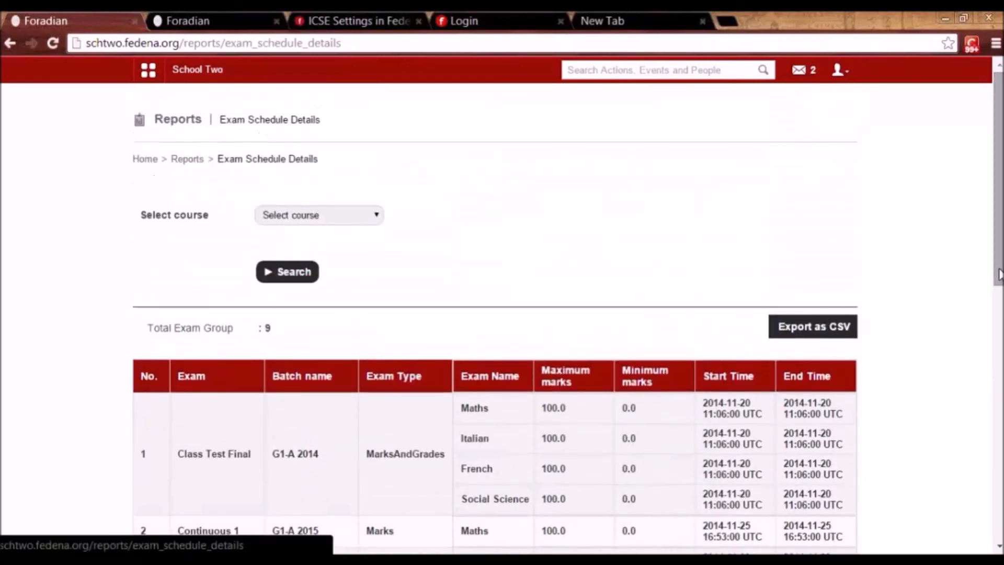
Review the Fee Collection Details report from the Reports center.
click(185, 160)
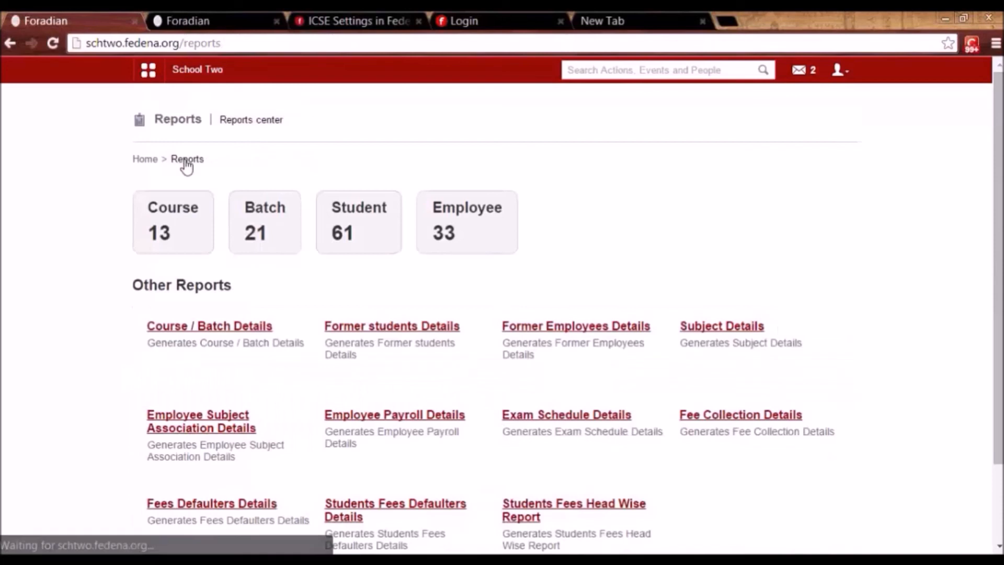
click(747, 416)
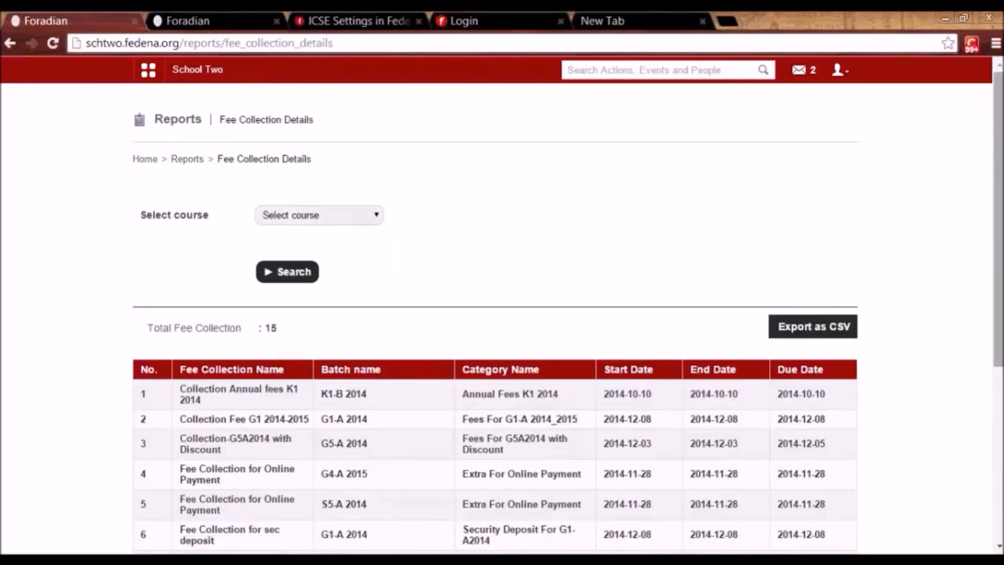
scroll(502, 314, down, 3)
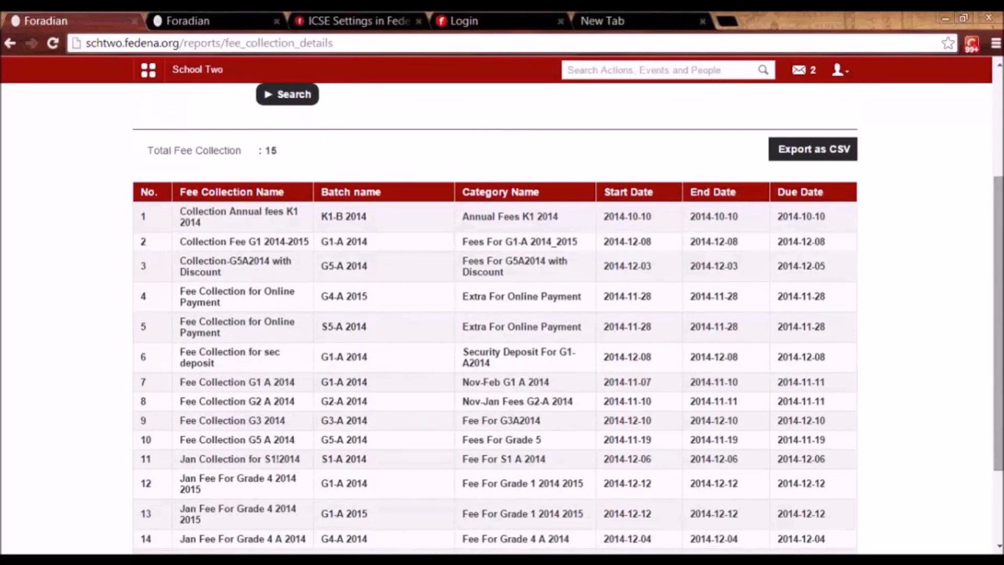
drag(998, 424, 999, 320)
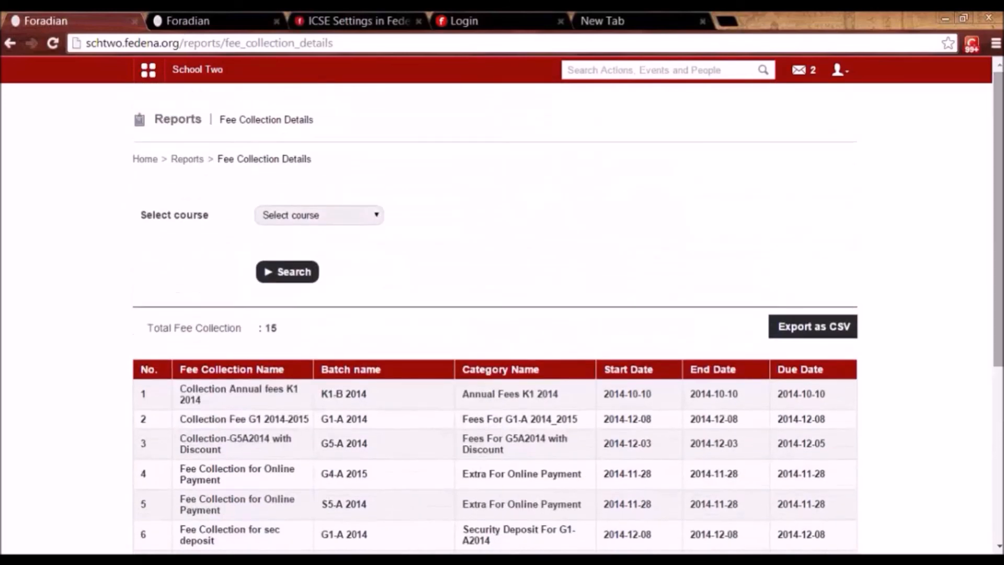
Trace Grade 1 G1-A 2014 defaulters on Collection Fee G1 2014-2015, then return to Reports.
click(180, 159)
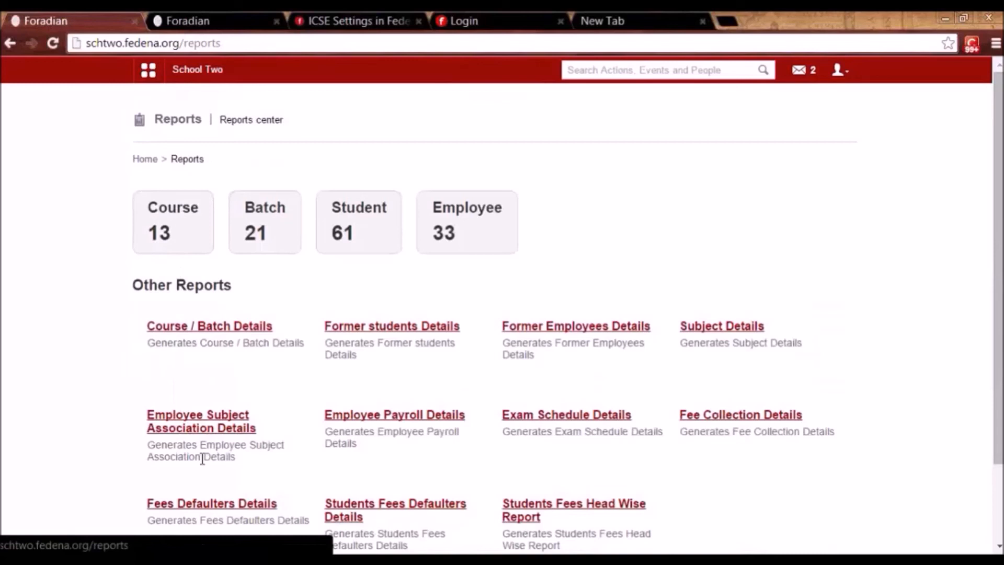
click(207, 506)
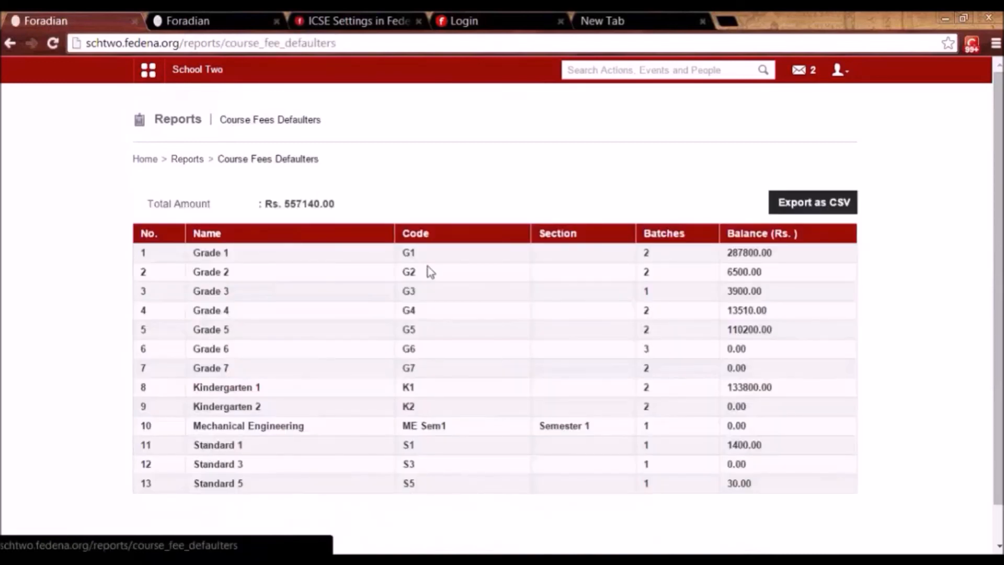
click(208, 258)
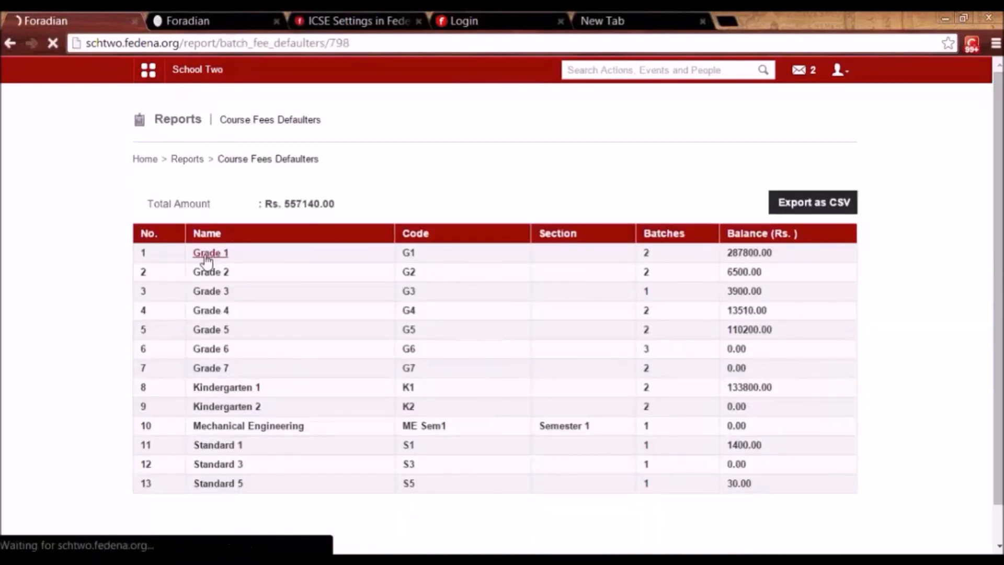
click(205, 256)
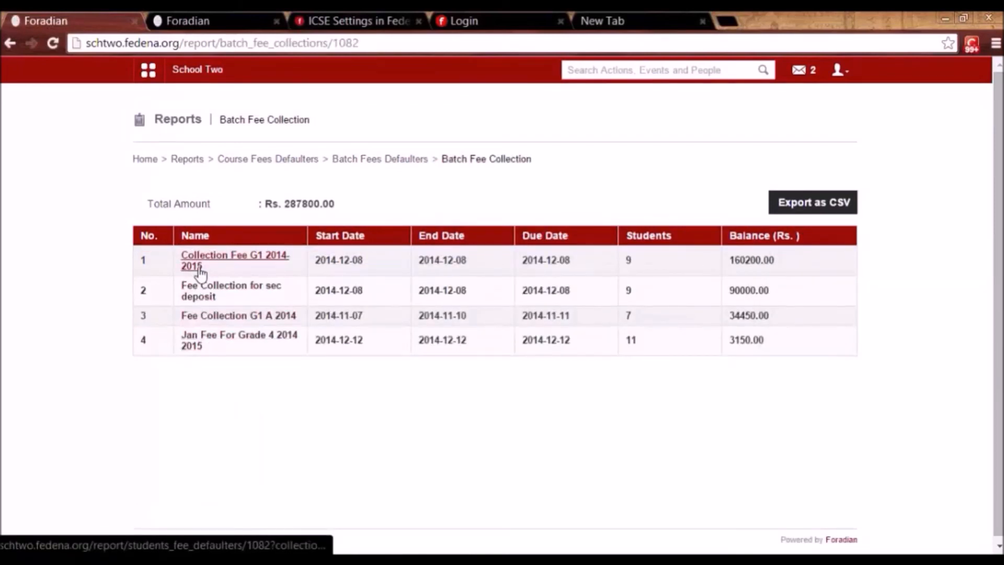
click(199, 265)
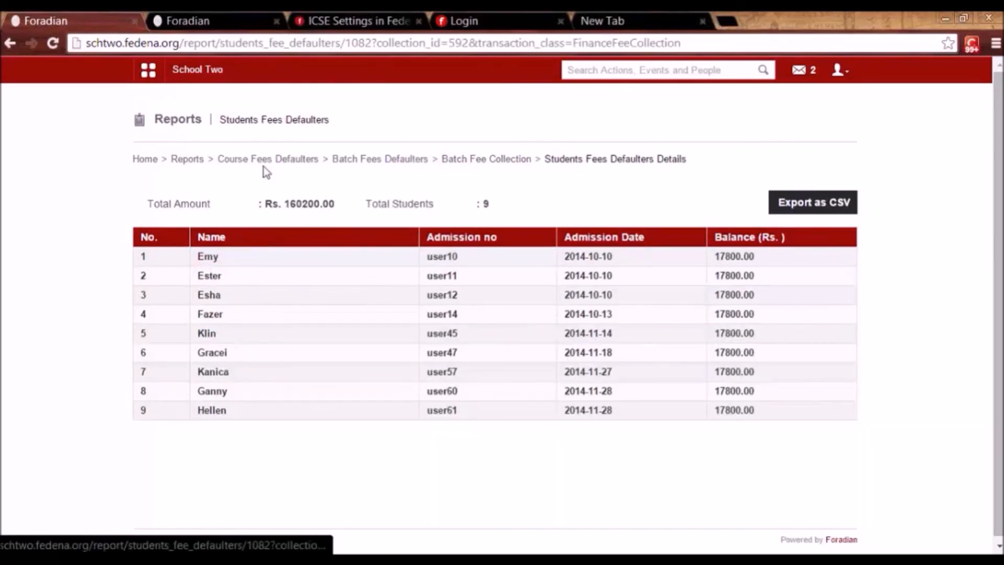
click(189, 160)
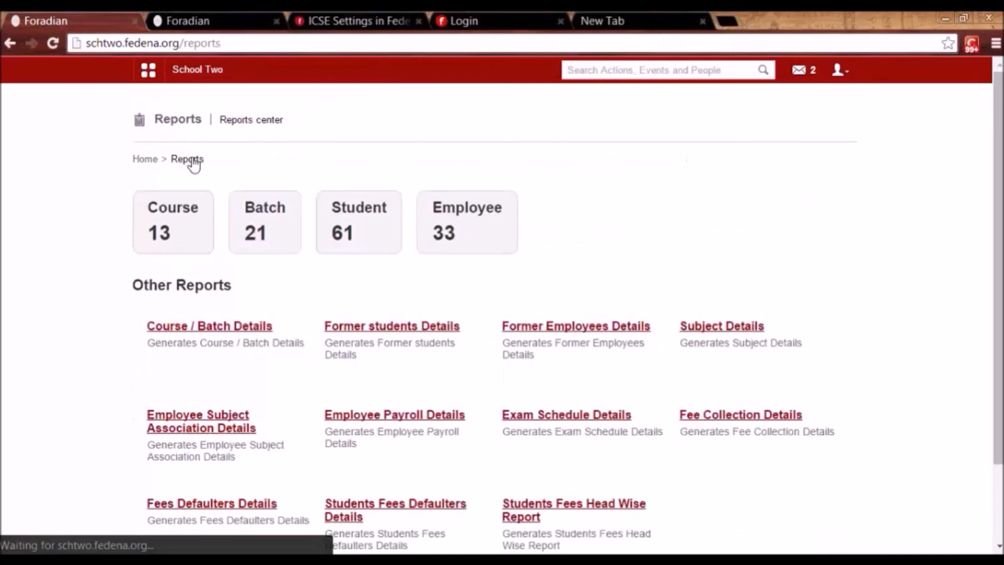
click(355, 515)
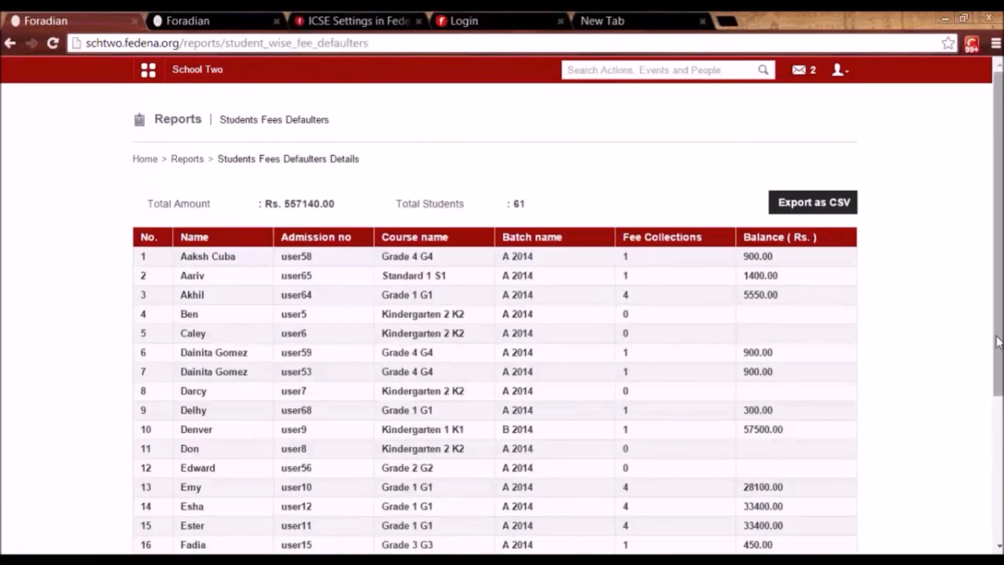
mouse_move(996, 339)
mouse_down()
mouse_move(998, 458)
mouse_move(998, 328)
mouse_up()
click(188, 162)
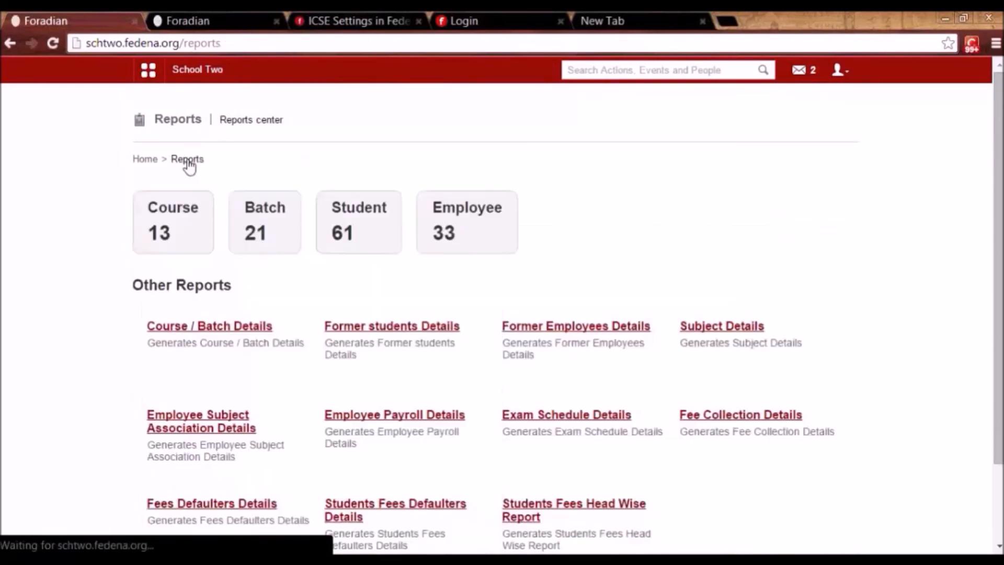
click(541, 517)
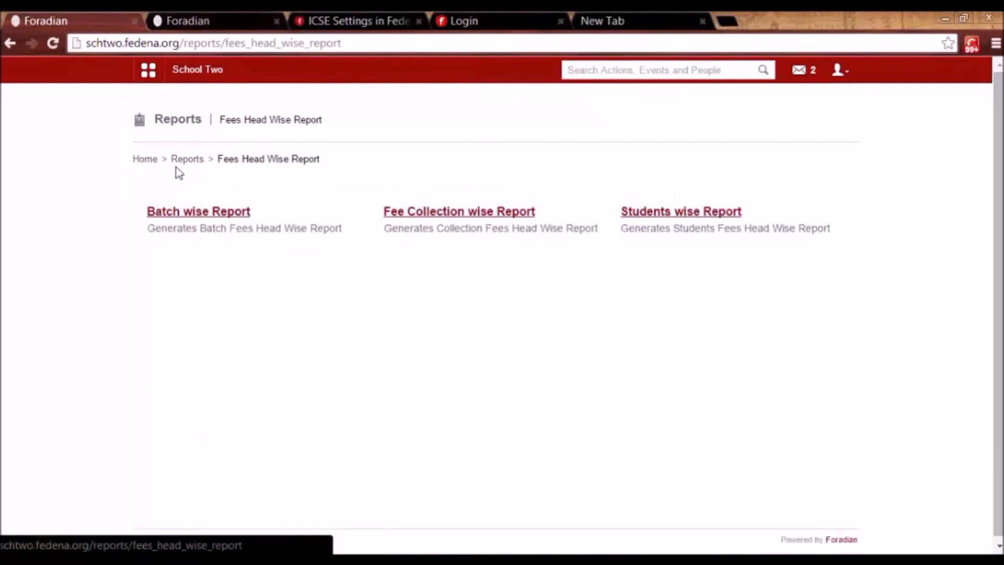
click(198, 161)
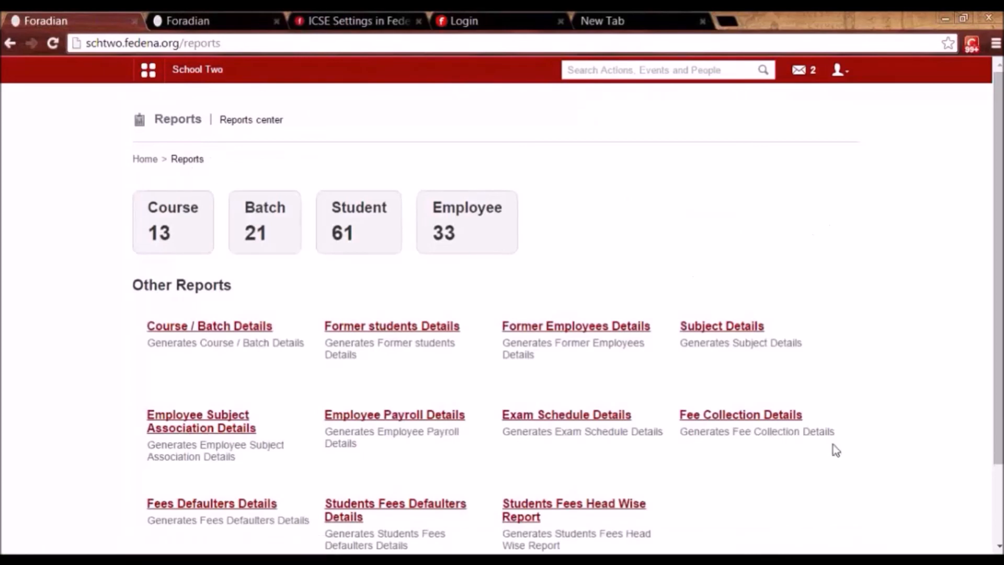
mouse_move(1000, 399)
mouse_down()
mouse_move(1000, 478)
mouse_move(999, 395)
mouse_up()
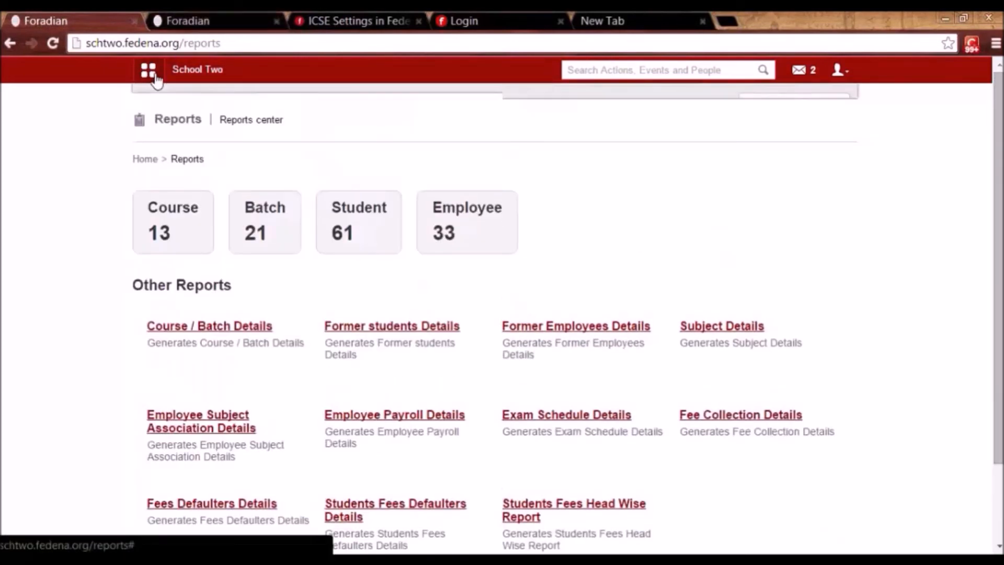
Find the employee in Administration > User and open their user profile.
click(148, 69)
click(516, 111)
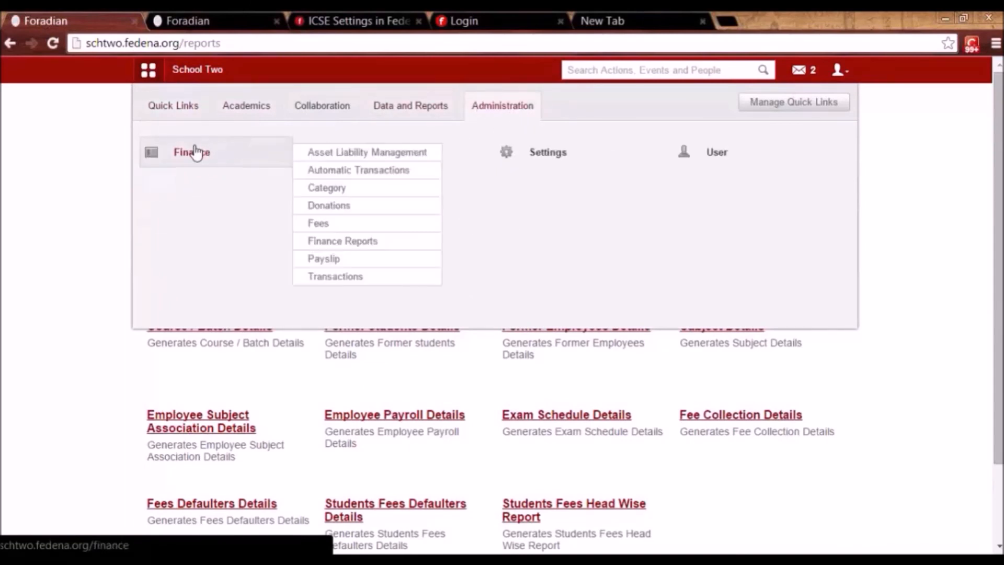
mouse_move(417, 157)
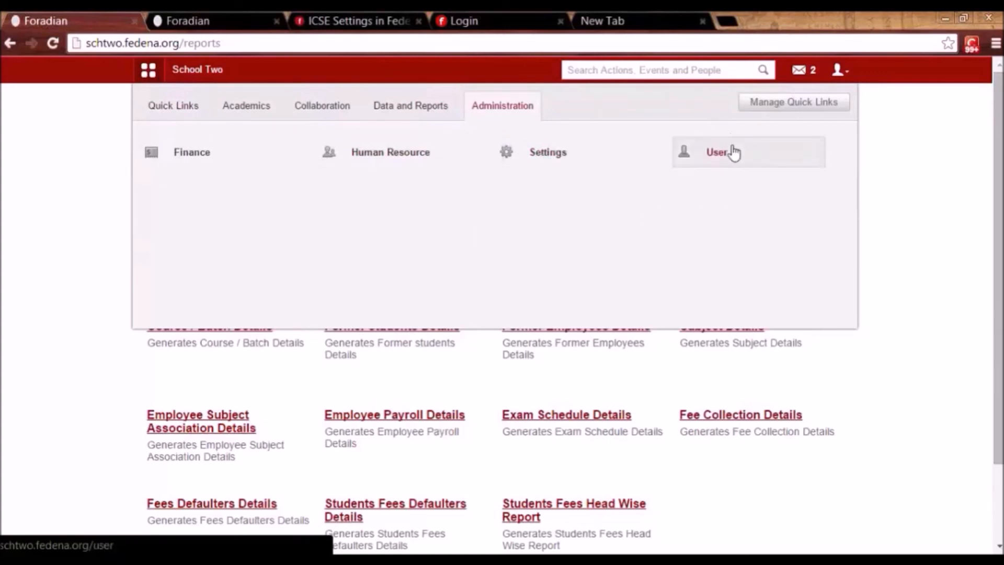
click(734, 152)
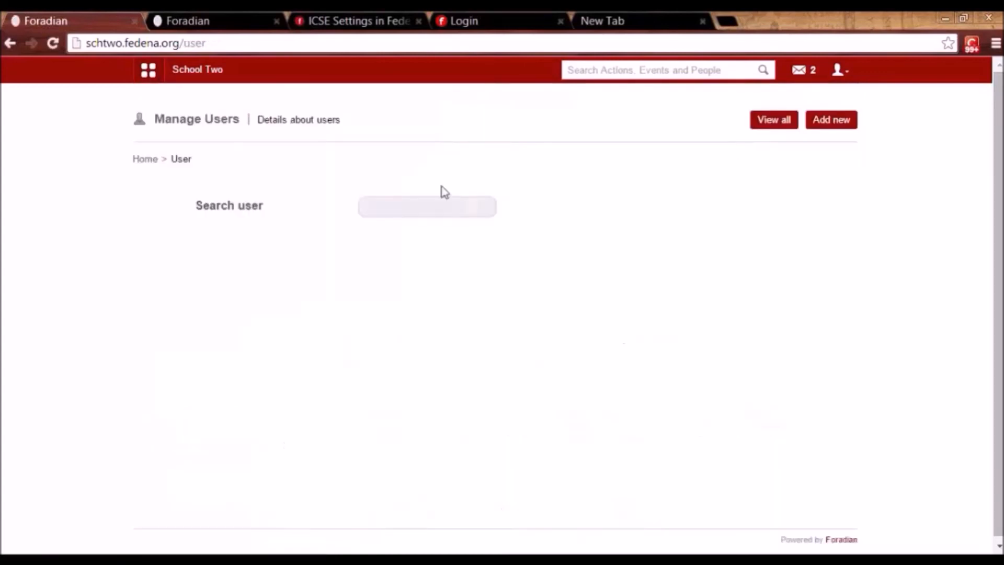
click(395, 215)
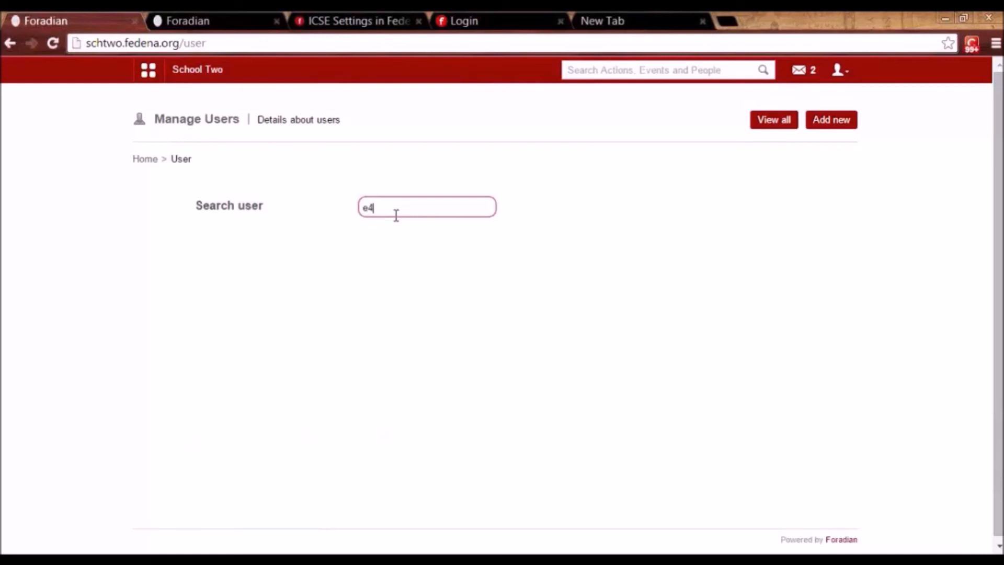
click(287, 299)
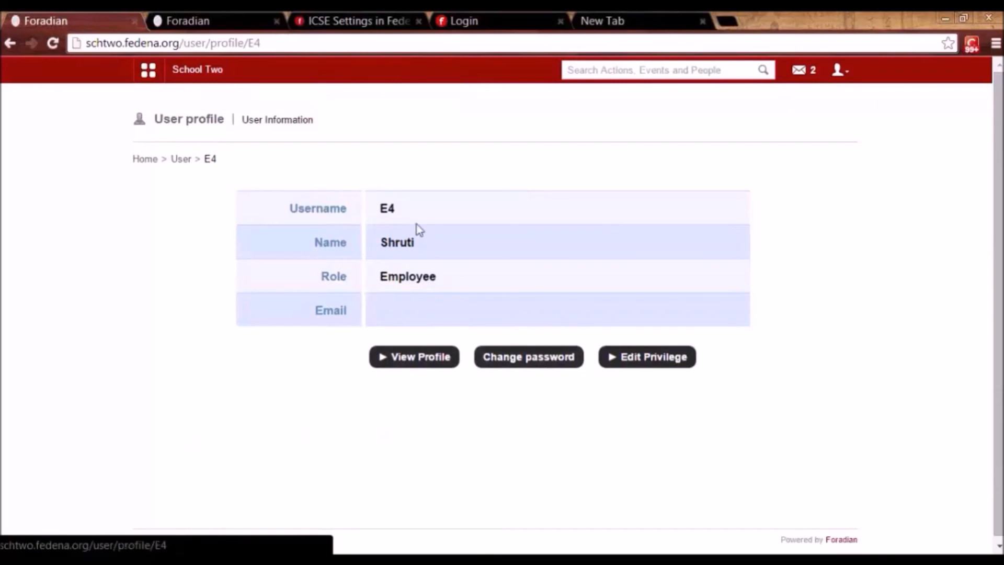
Grant all Student Management privileges in Edit Privilege and save them.
click(647, 365)
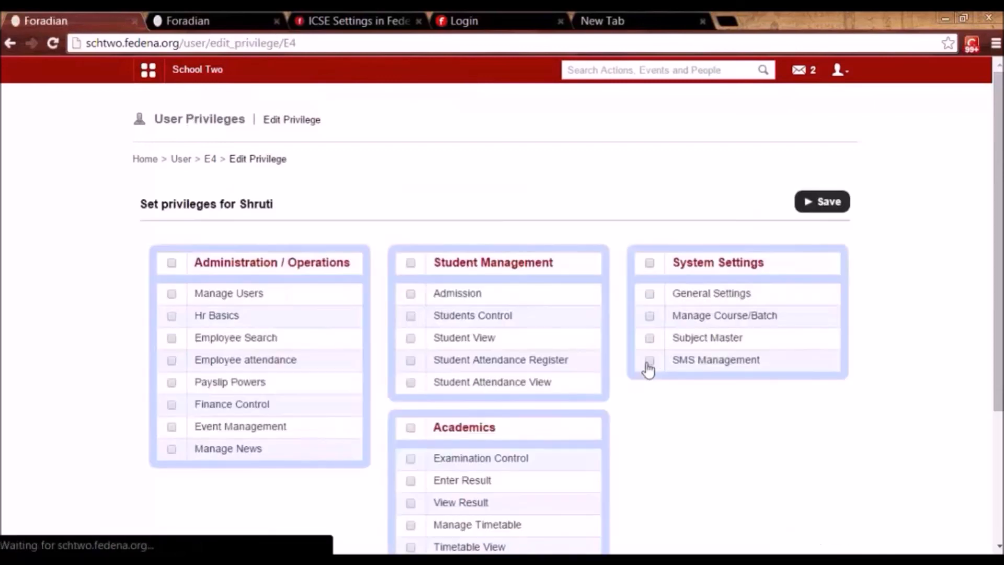
scroll(1000, 351, down, 3)
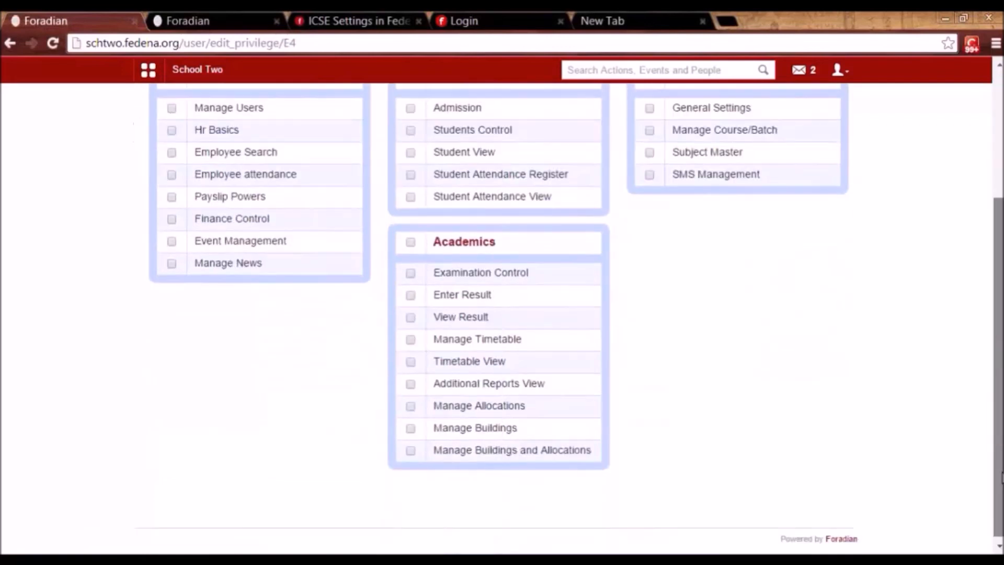
scroll(973, 315, up, 3)
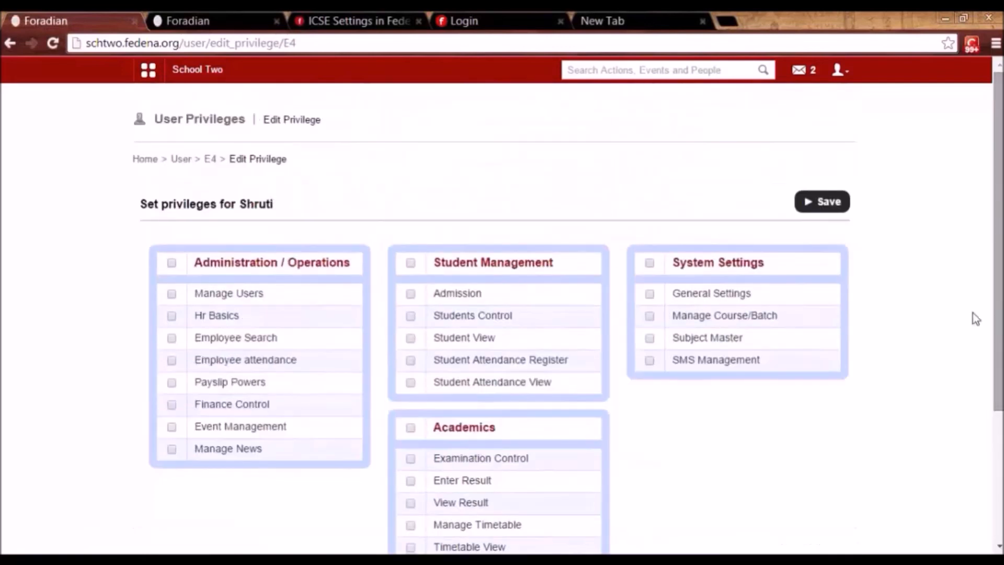
click(410, 263)
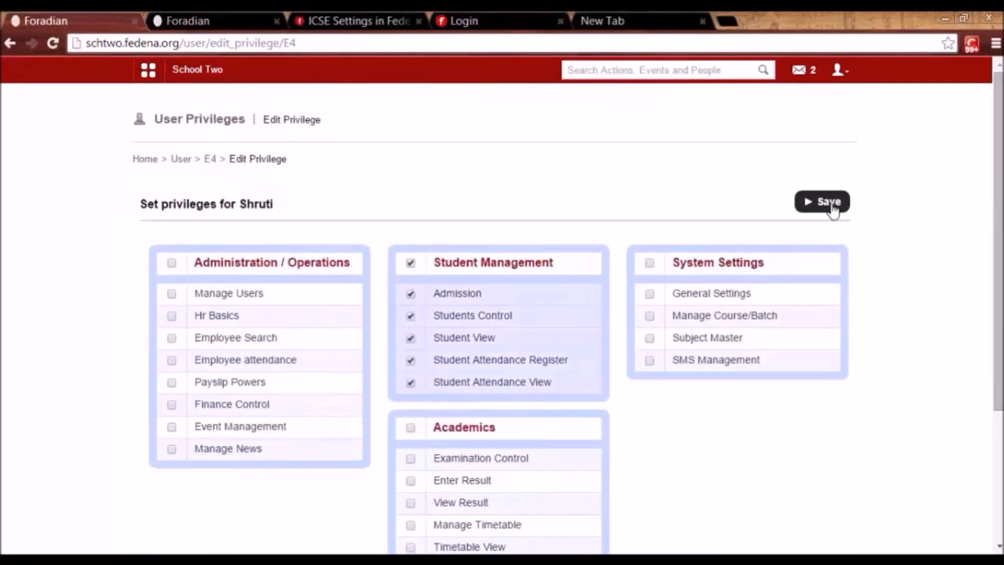
click(812, 211)
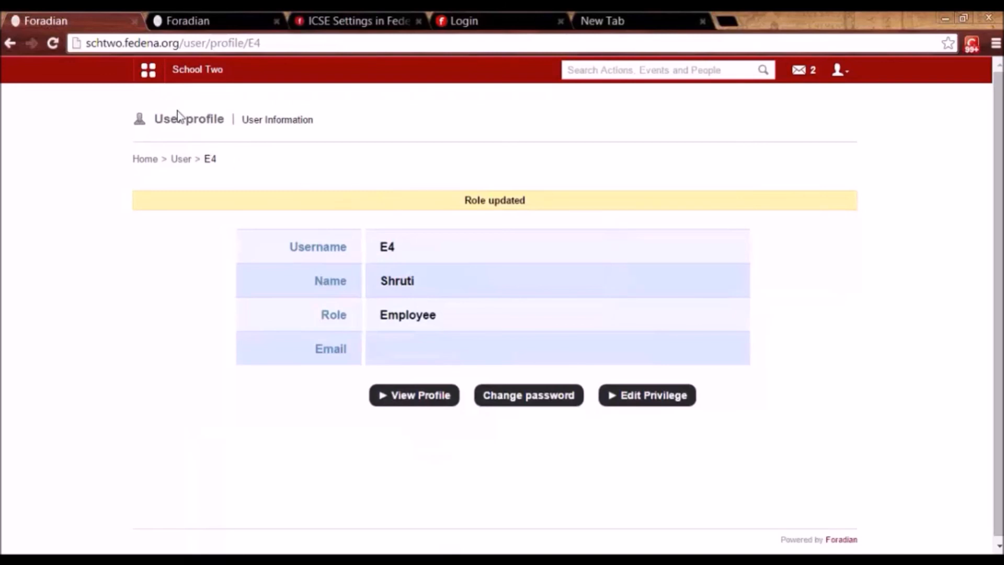
Glance at the Change password form from the account menu, then open View Profile.
click(152, 77)
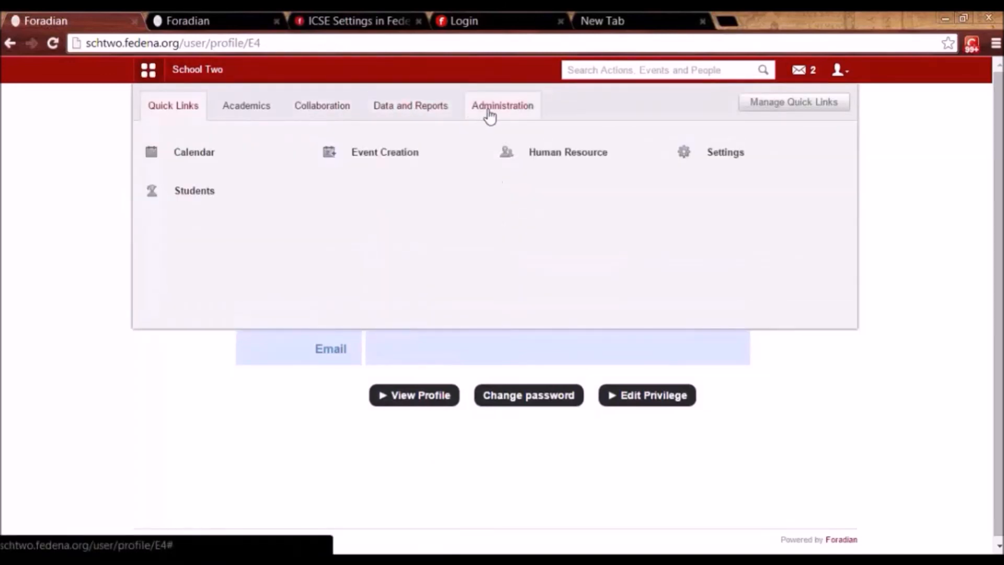
click(488, 111)
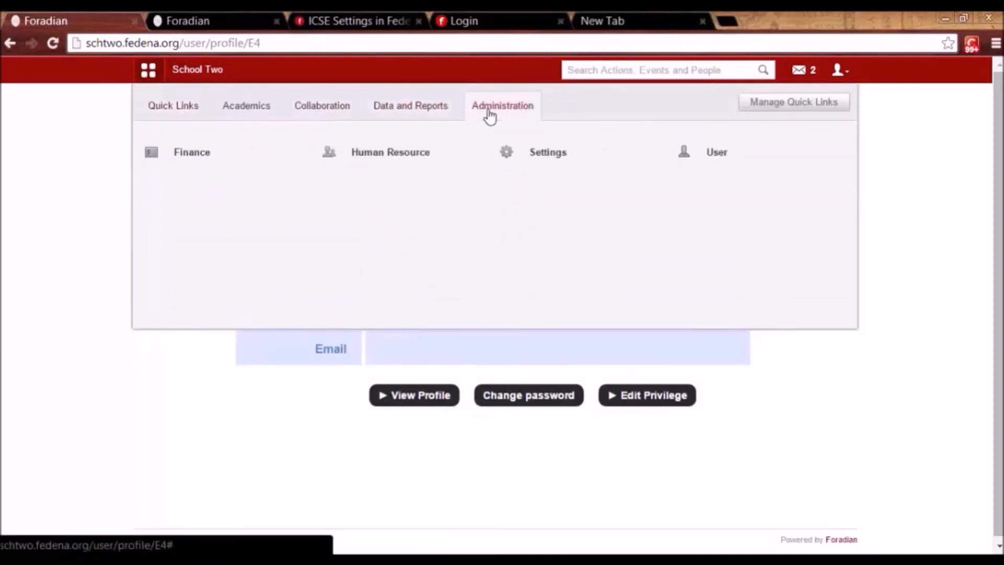
click(838, 71)
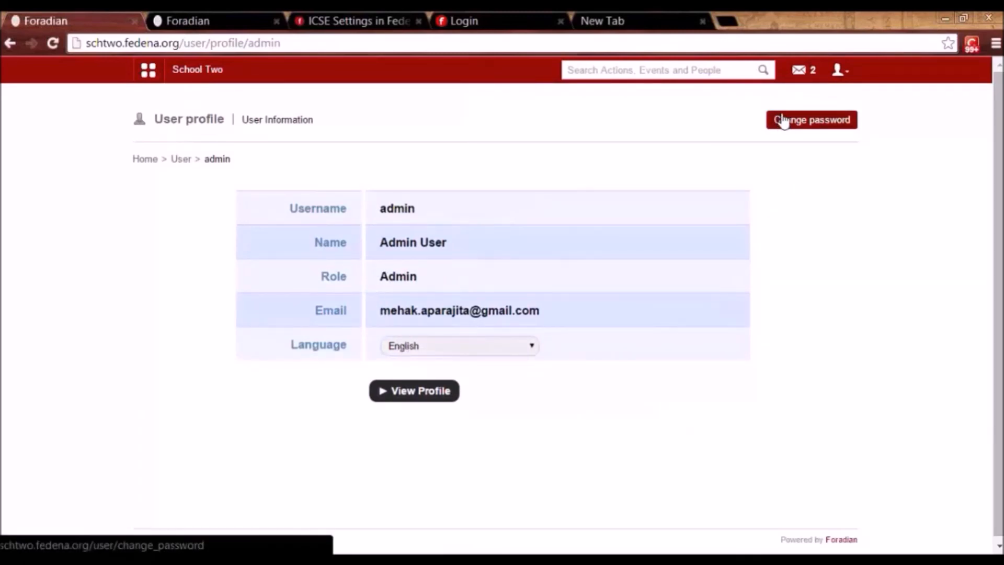
click(813, 125)
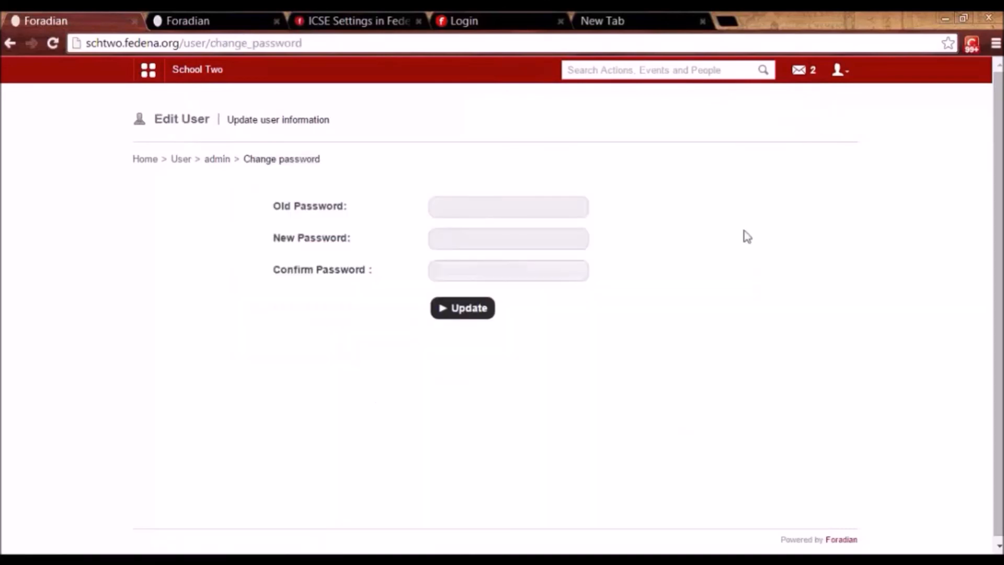
key(alt+Left)
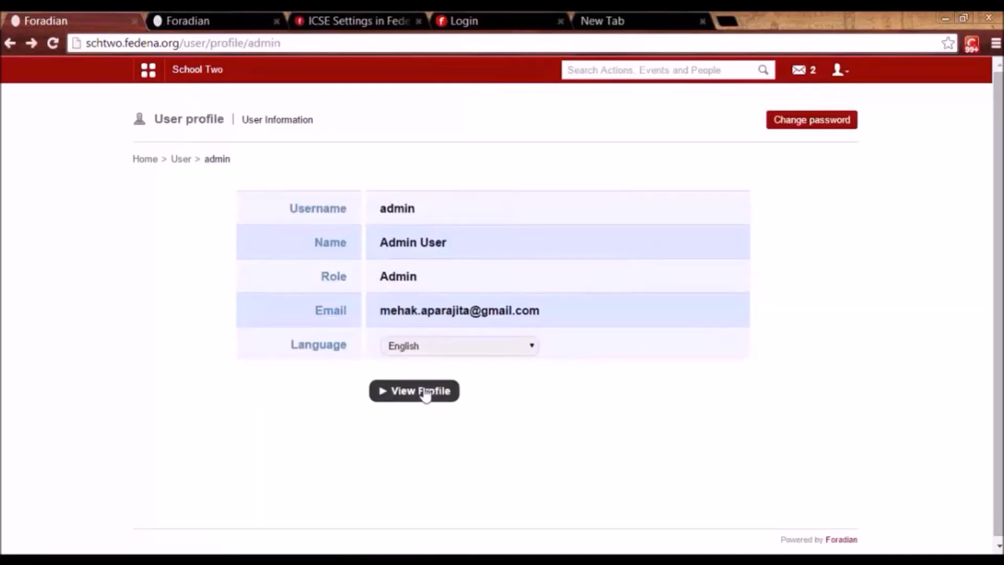
click(402, 402)
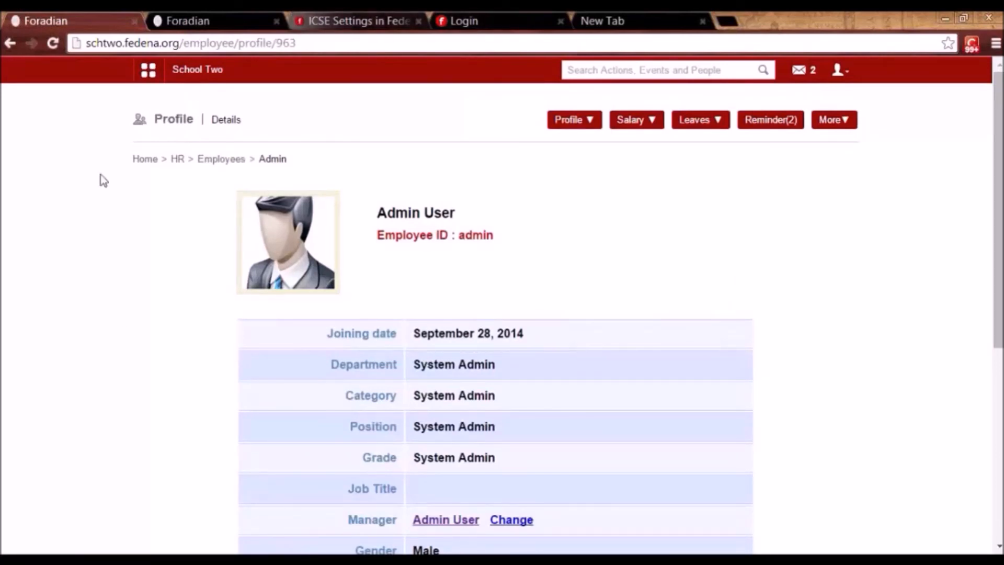
Check the message inbox and compose form, then search students for 'user4'.
click(796, 73)
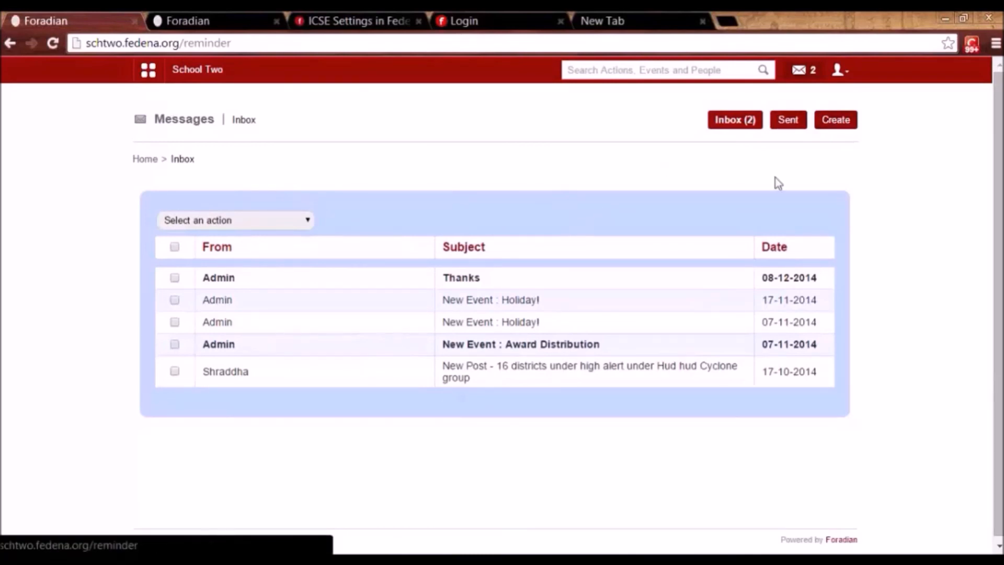
click(830, 120)
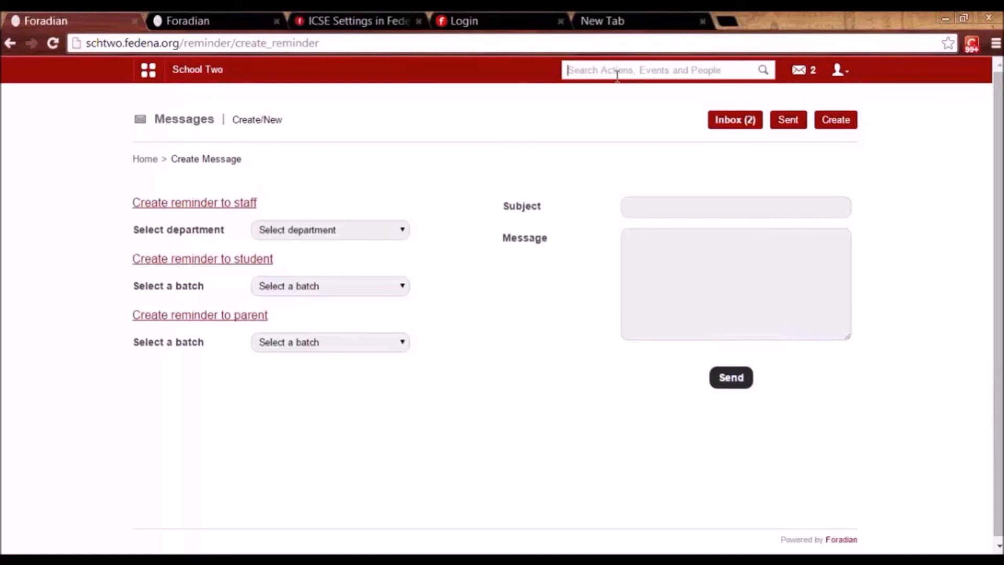
text(u)
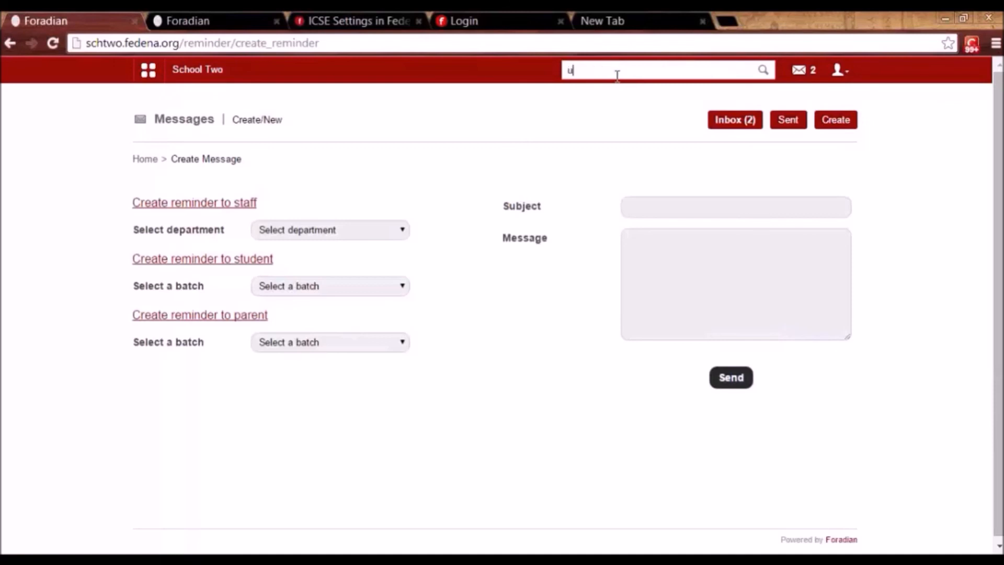
text(ser)
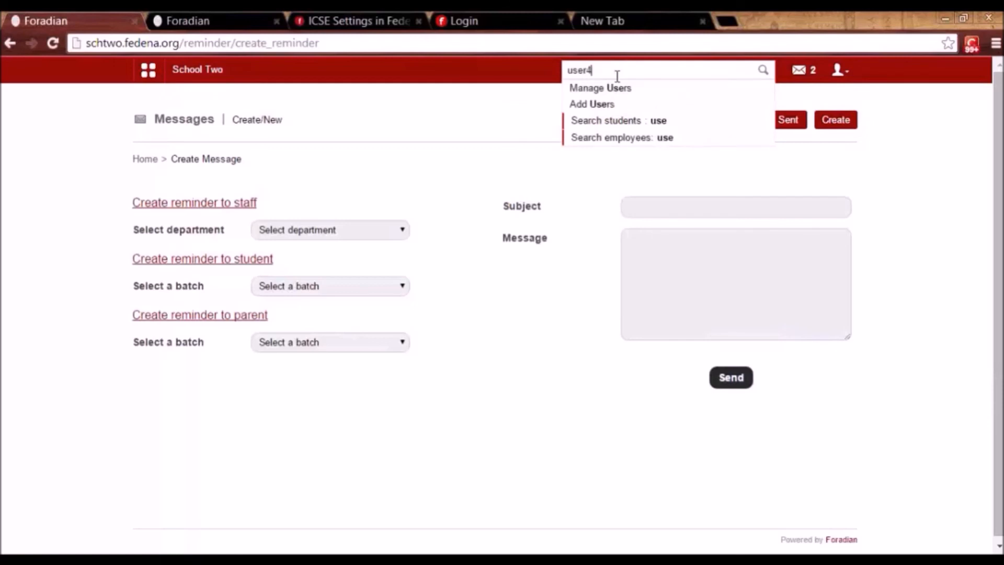
text(4)
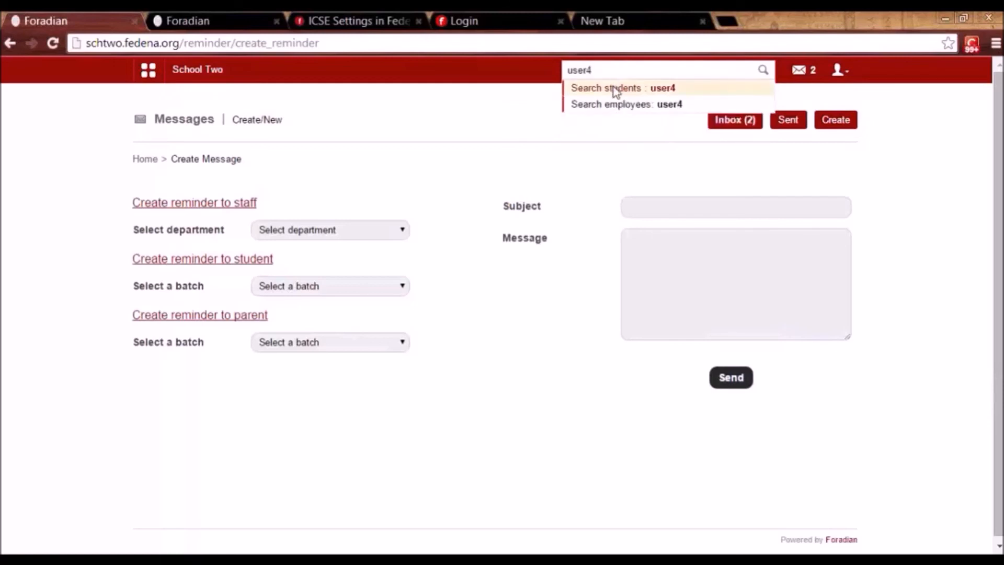
click(613, 88)
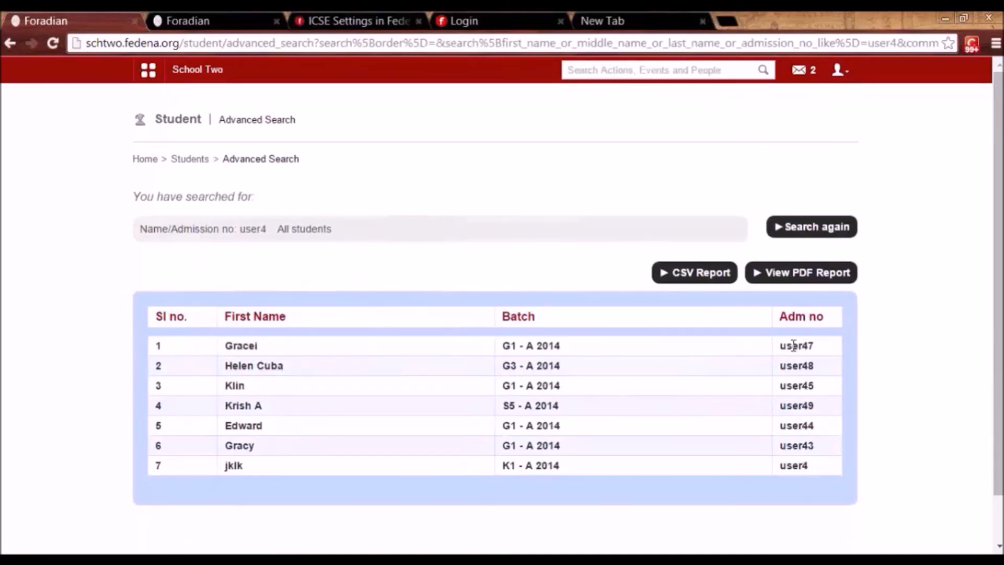
Open the fifth result's Grade 1 A 2014 student profile and show the Quick Links panel.
click(243, 425)
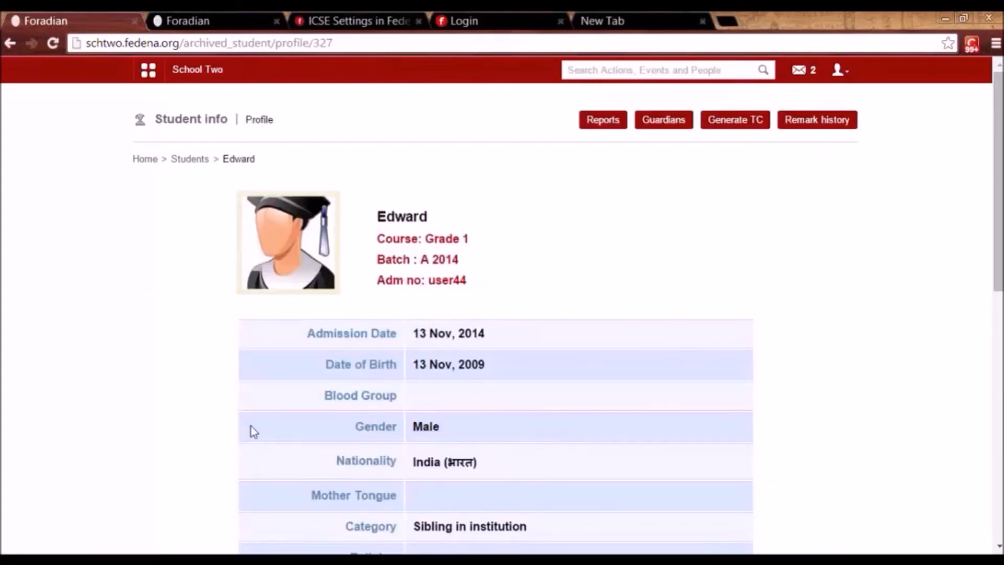
click(149, 70)
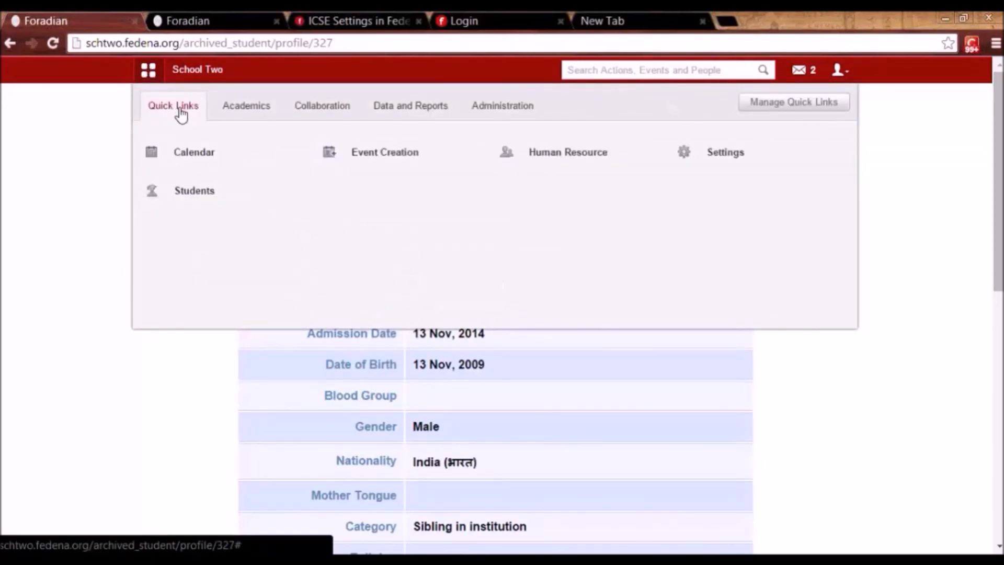
mouse_move(512, 164)
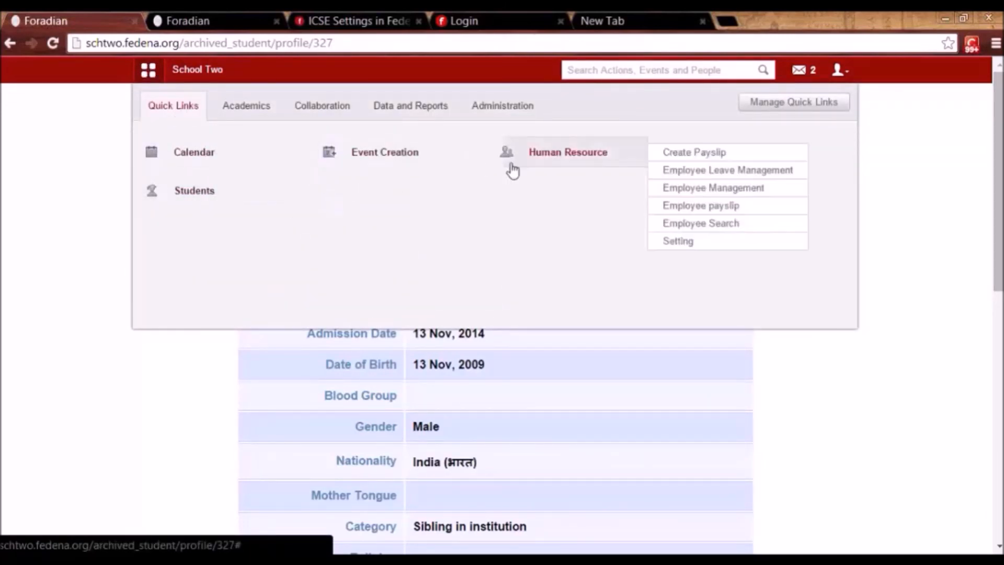
mouse_move(257, 180)
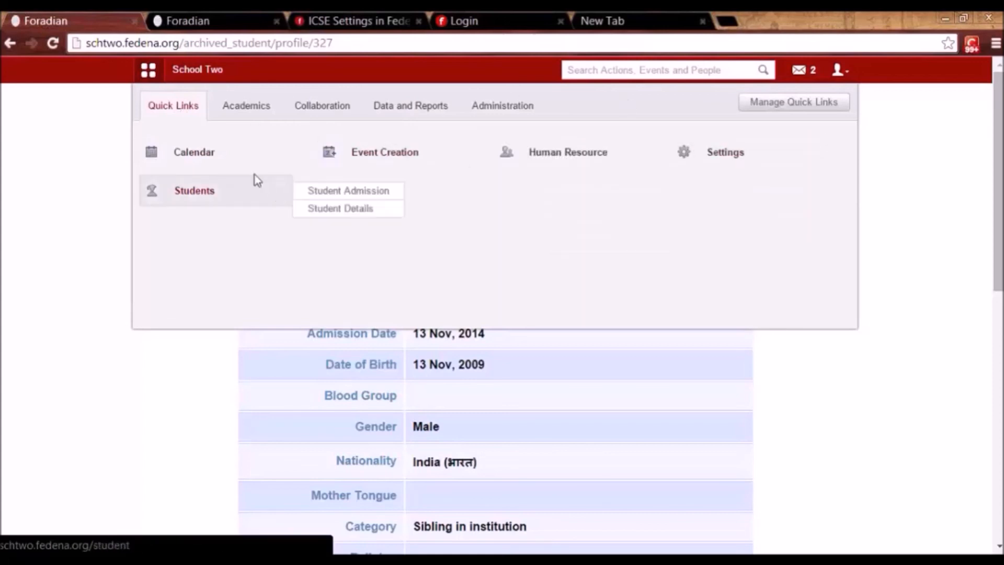
Inspect the Students entries in Manage Quick Links, then return to the School Two dashboard.
click(769, 107)
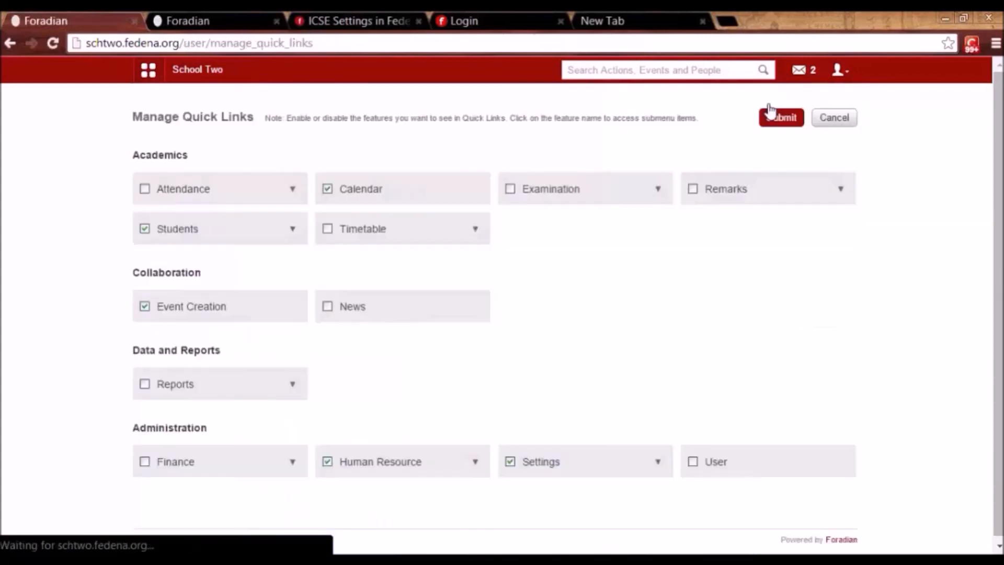
click(293, 231)
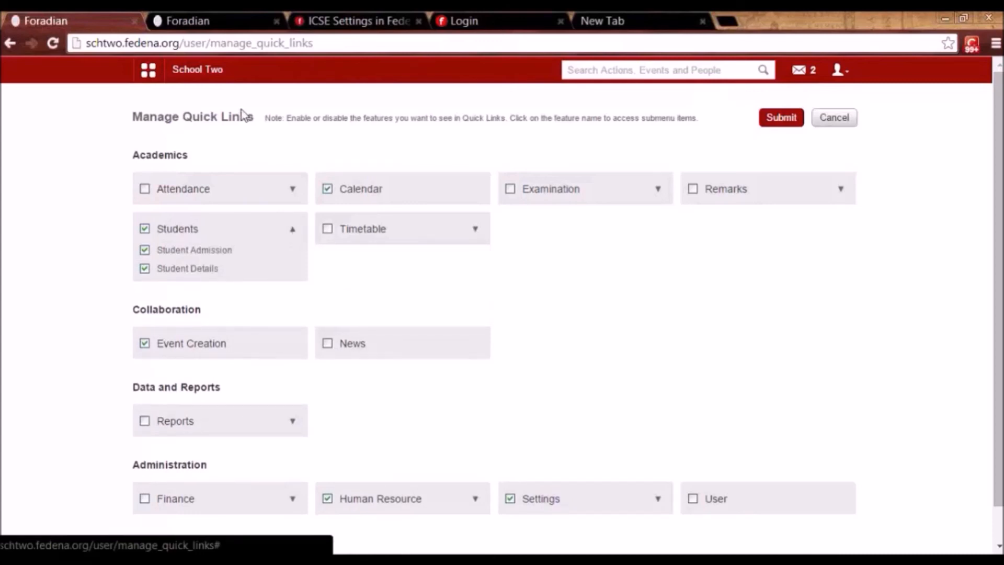
click(203, 73)
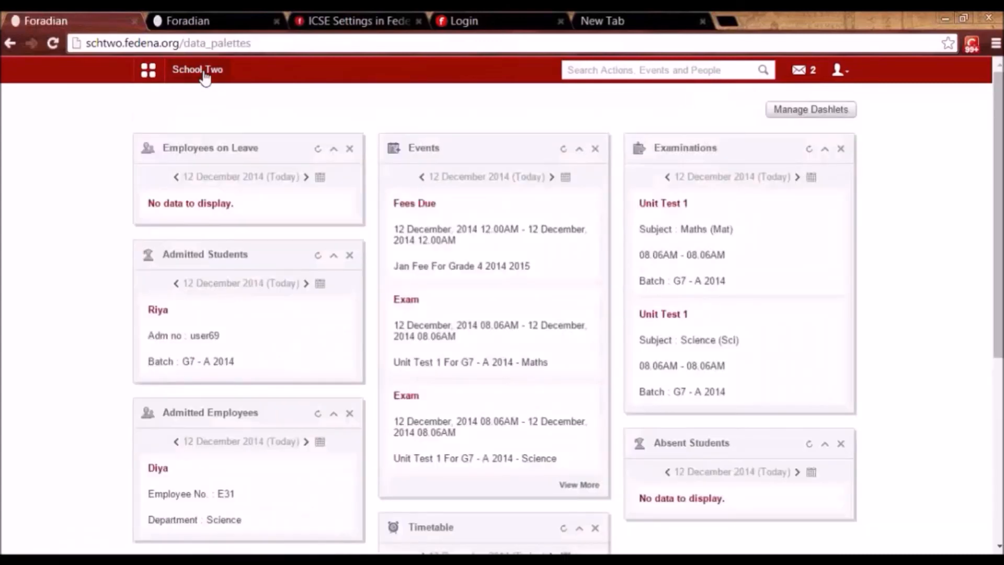